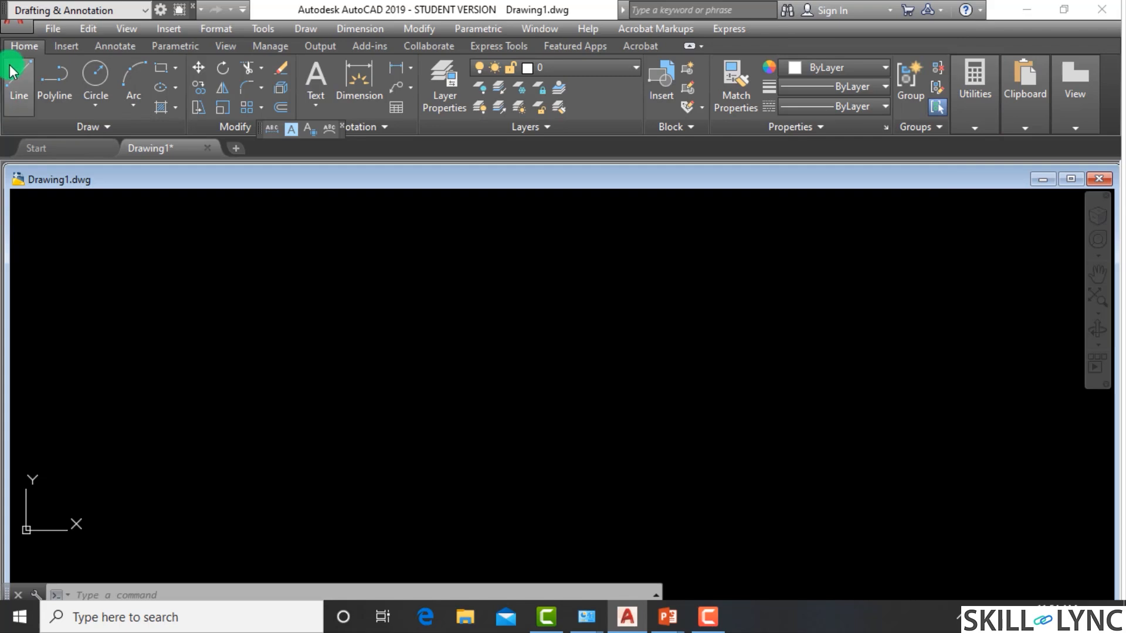
left_click(111, 127)
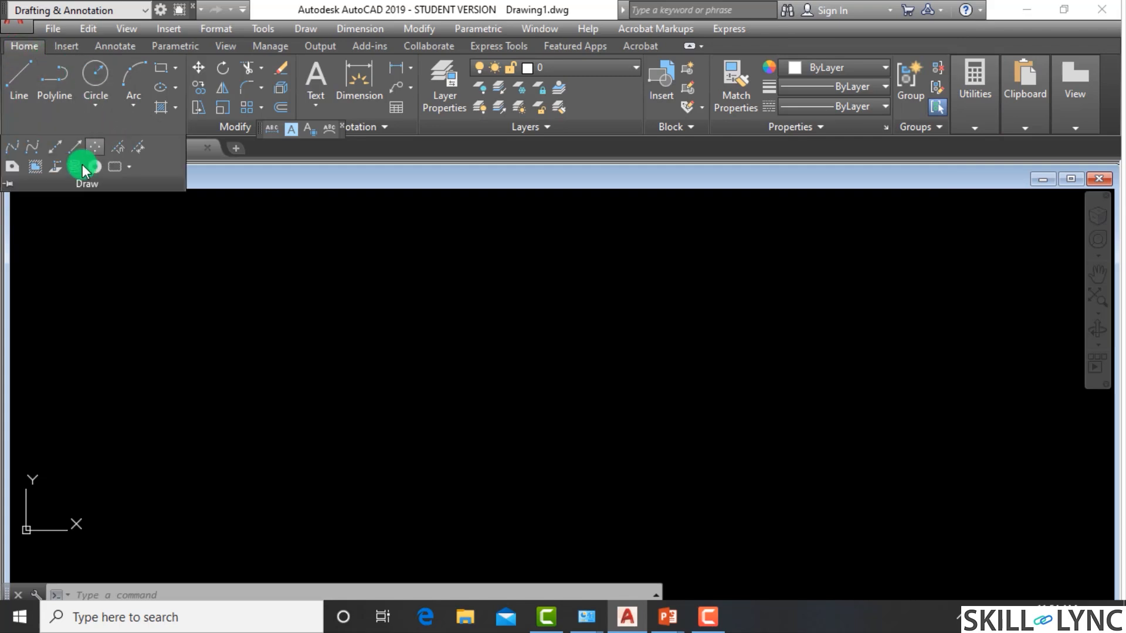
left_click(142, 109)
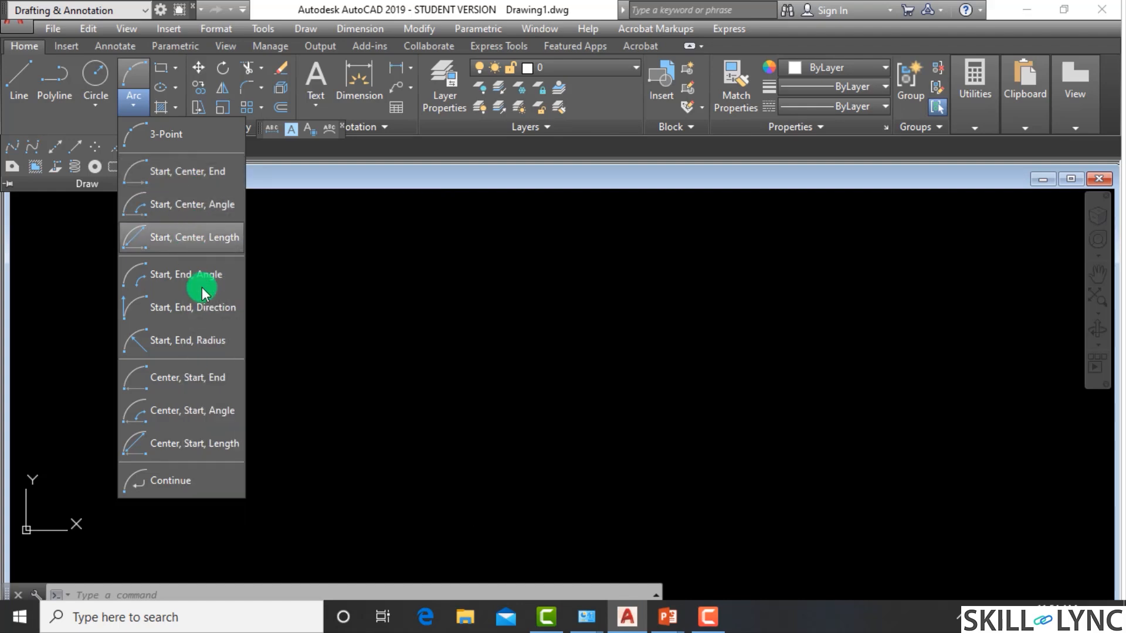
left_click(387, 355)
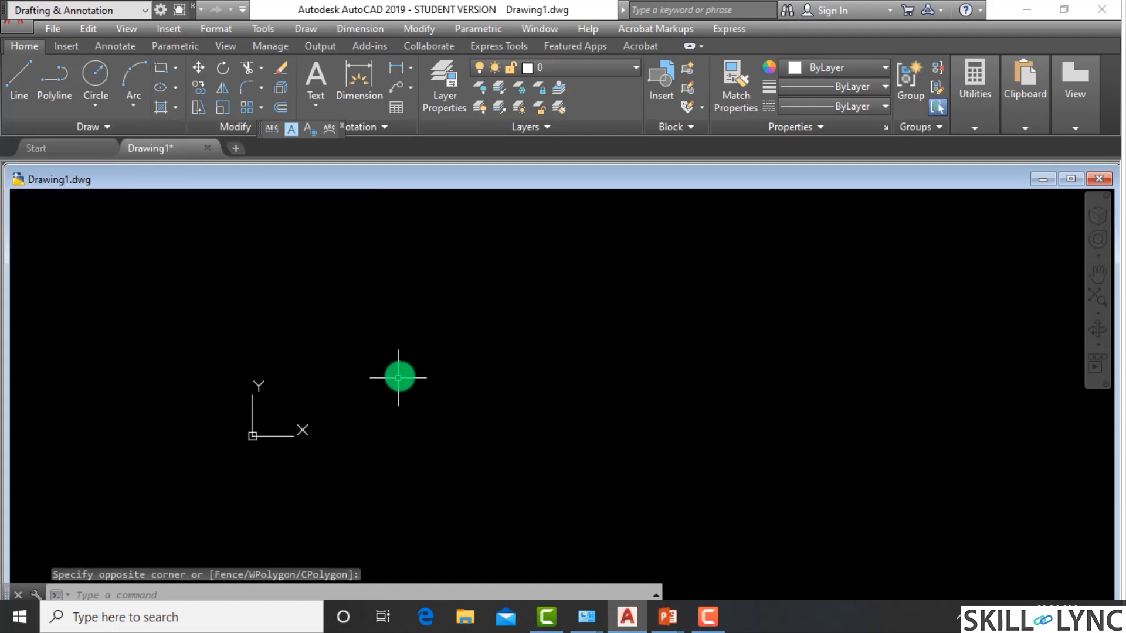
Step: Draw a single vertical line in the empty area right of the UCS origin, with Ortho on
type("l")
key("Return")
left_click(386, 321)
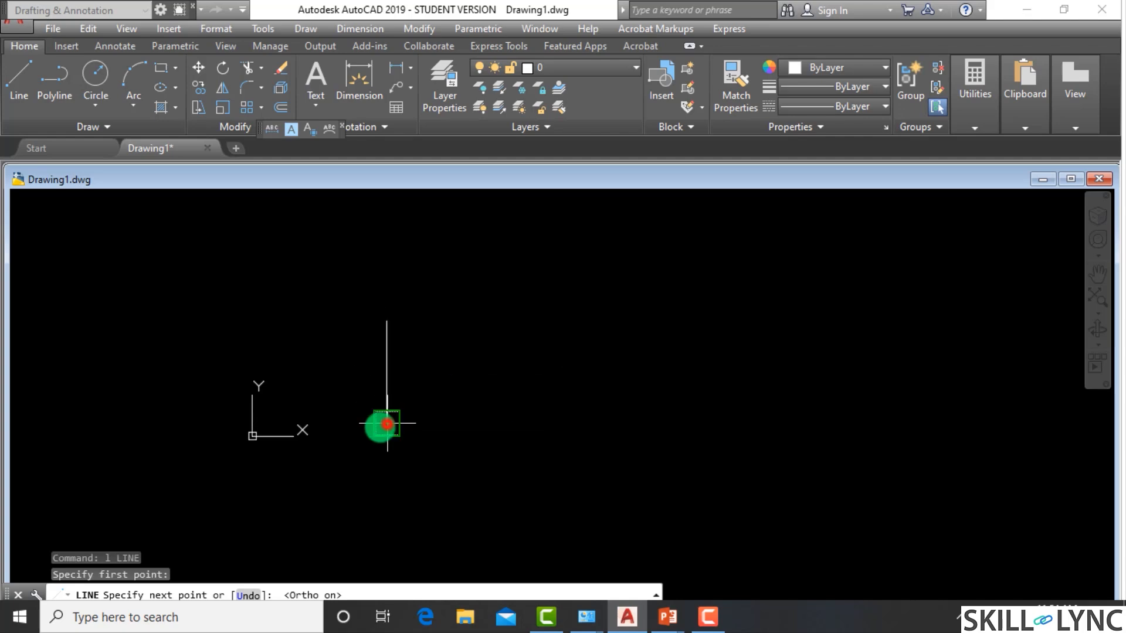
left_click(385, 423)
key("Escape")
key("Escape")
key("Escape")
Step: Copy the vertical line 10 units horizontally to the right, using its lower endpoint as the base point
type("co")
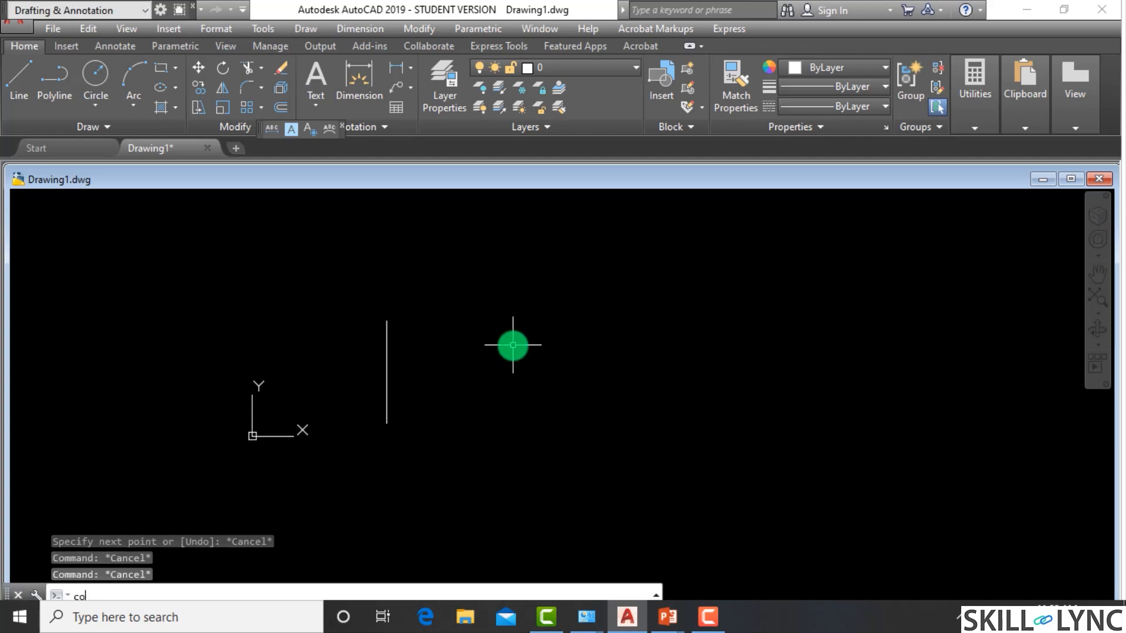
key("Return")
left_click(467, 386)
left_click(350, 341)
key("Return")
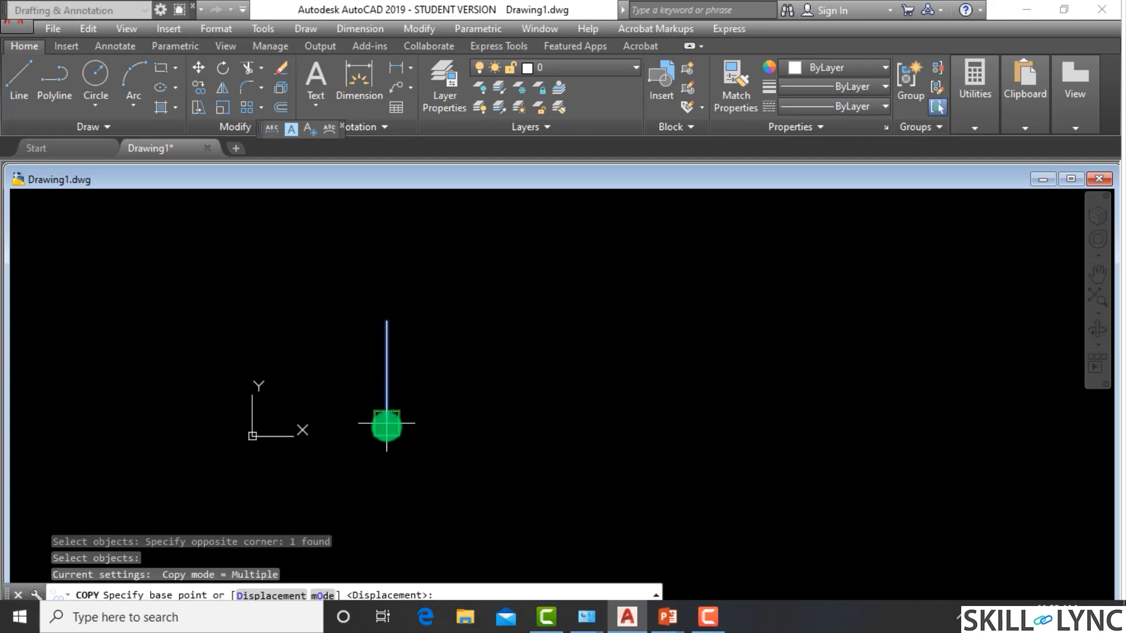
left_click(386, 422)
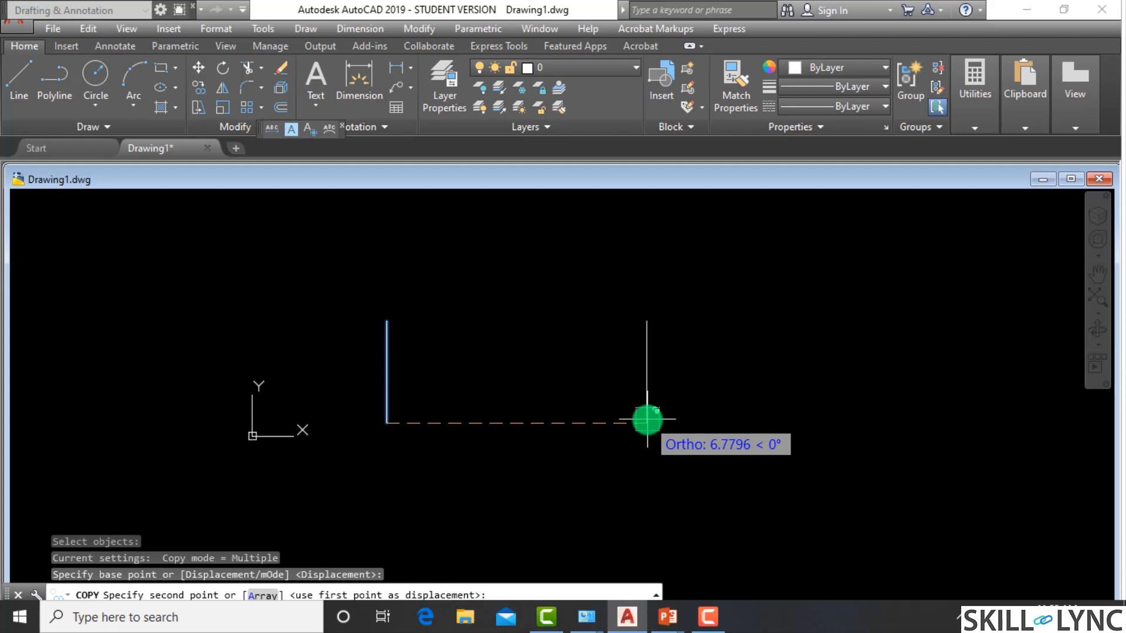
type("1")
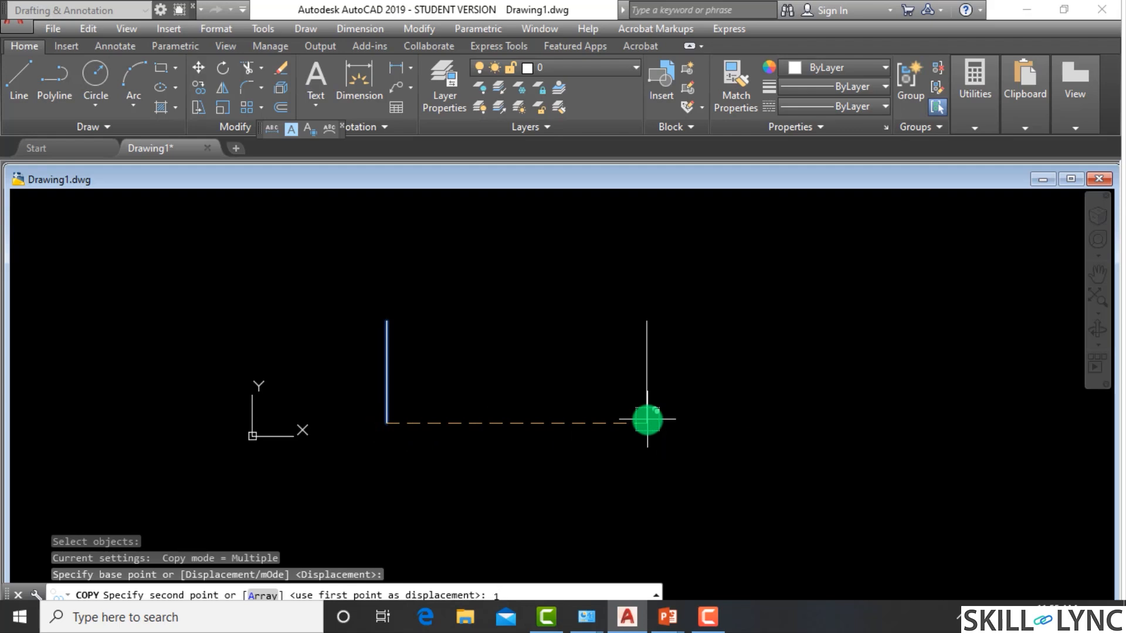
type("0")
key("Return")
key("Escape")
key("Escape")
key("Escape")
scroll(648, 421, "down", 4)
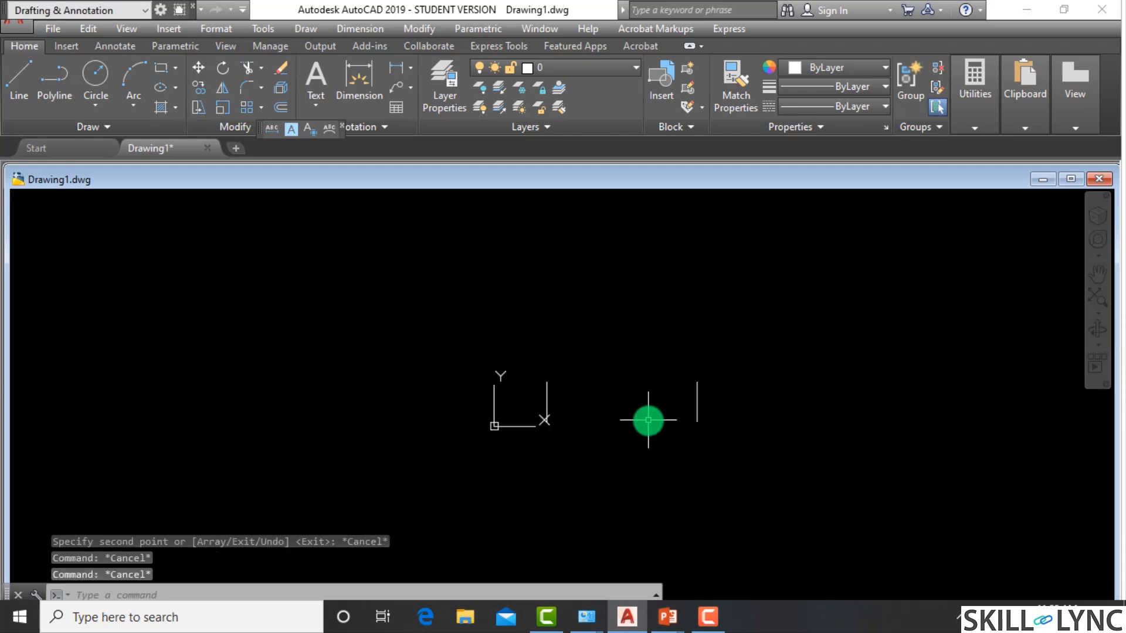
scroll(708, 397, "up", 4)
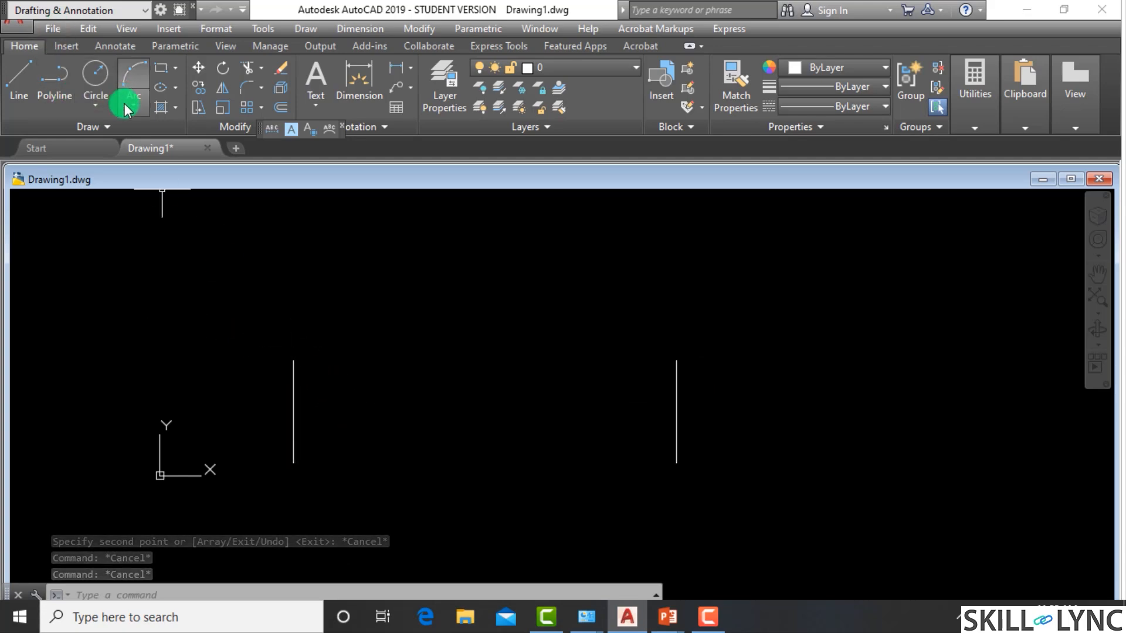
left_click(332, 415)
left_click(254, 398)
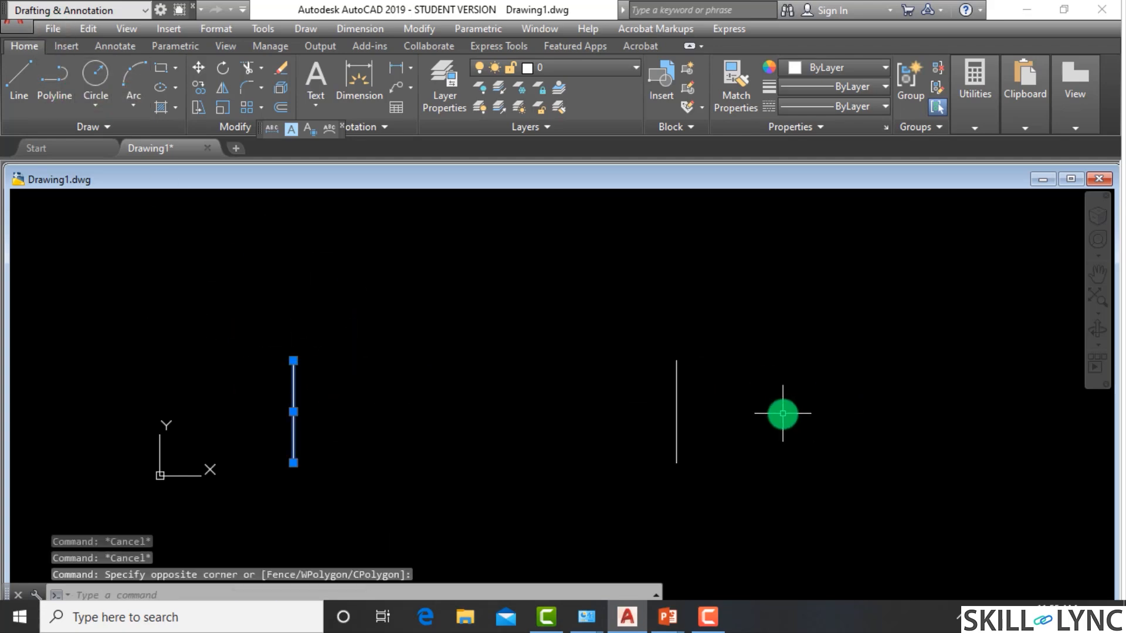
key("Escape")
key("Escape")
left_click(783, 413)
left_click(593, 410)
key("Escape")
key("Escape")
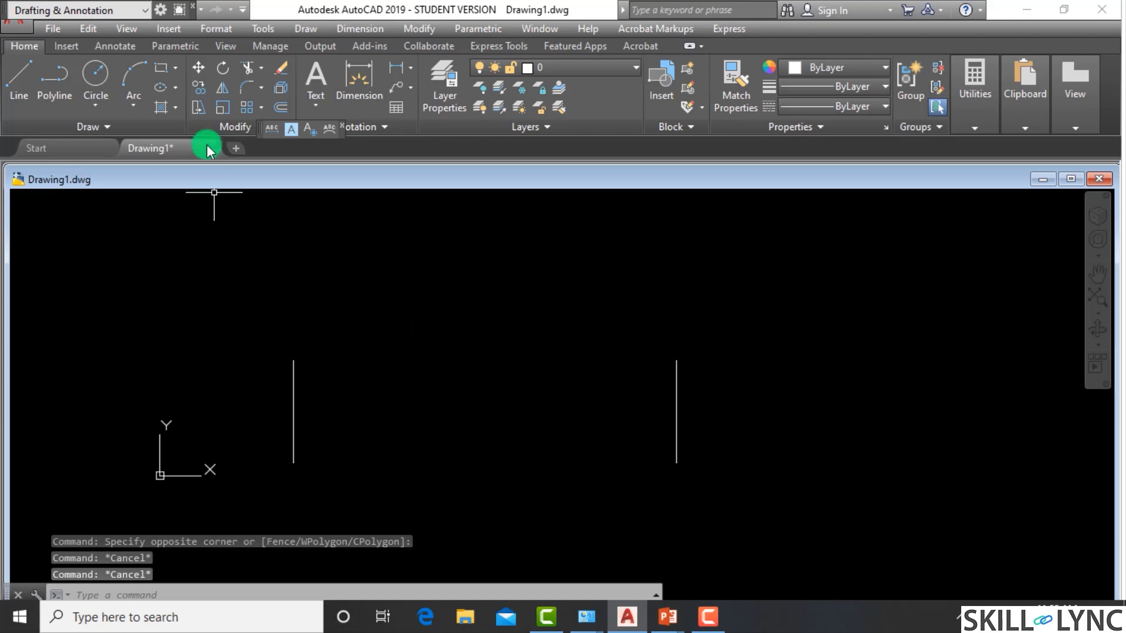
left_click(134, 111)
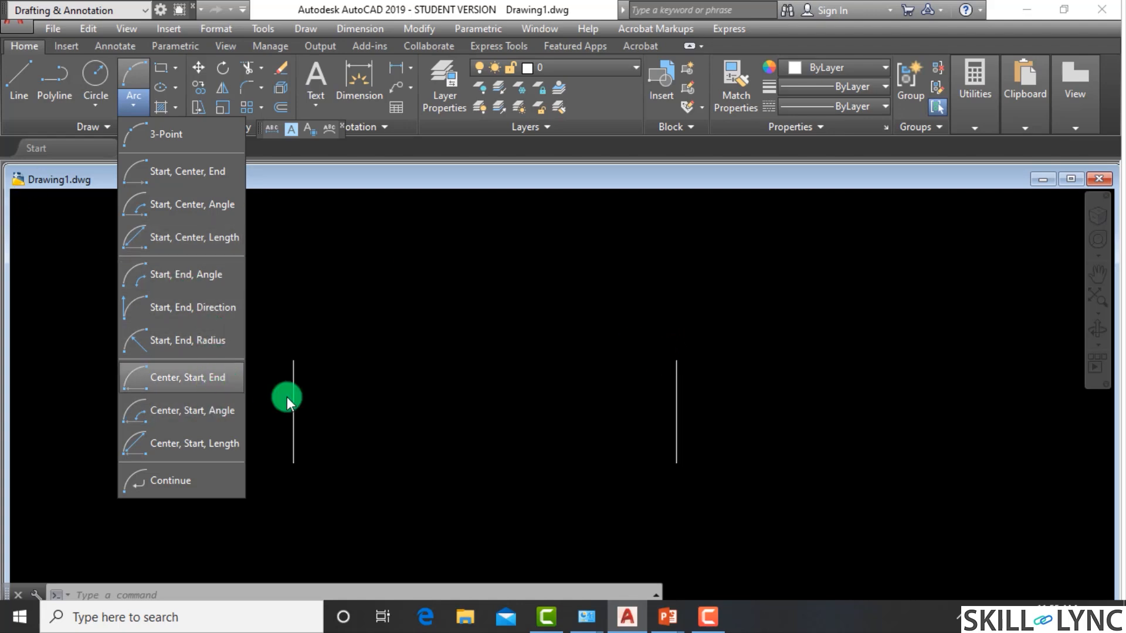
left_click(405, 312)
left_click(403, 314)
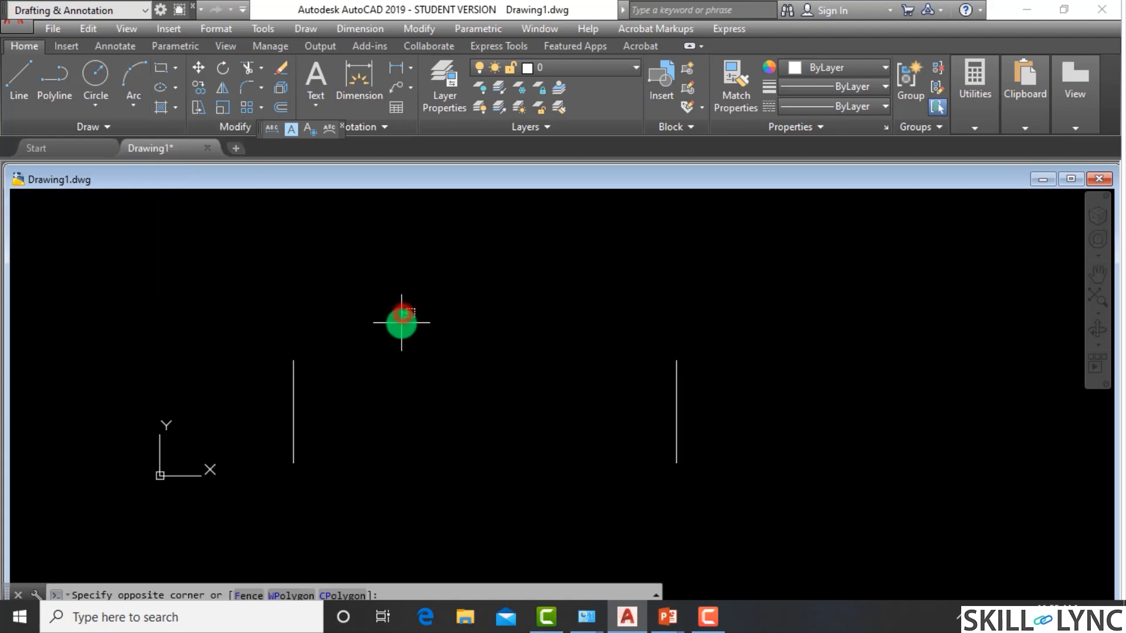
left_click(445, 312)
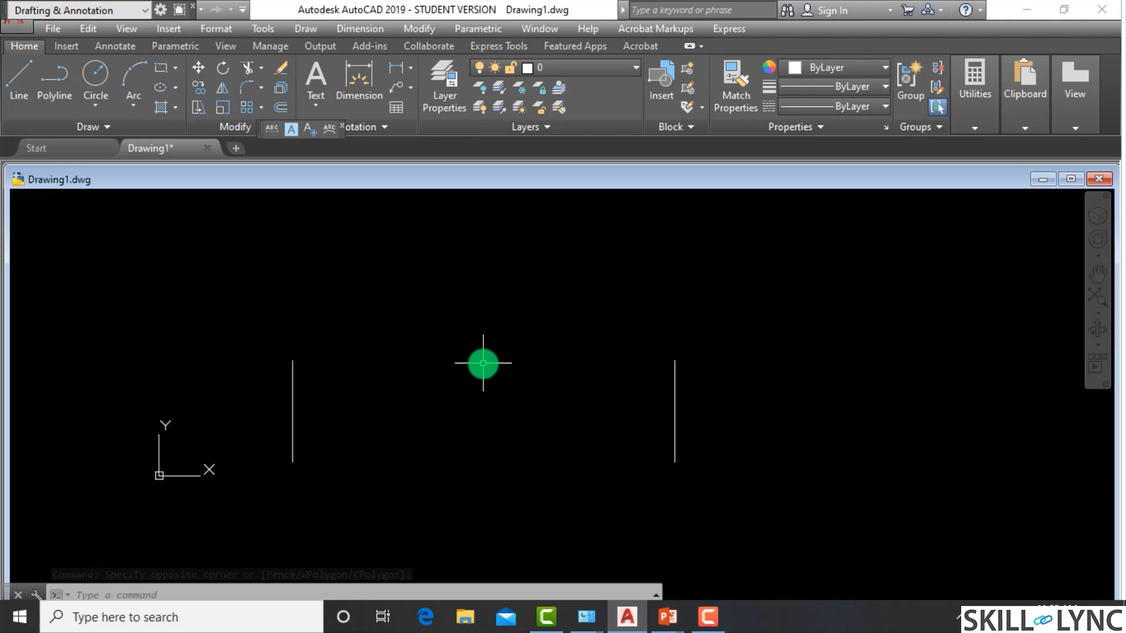
Step: Draw another vertical line between the two existing lines, slightly lower and nearer the left one
type("l")
key("Return")
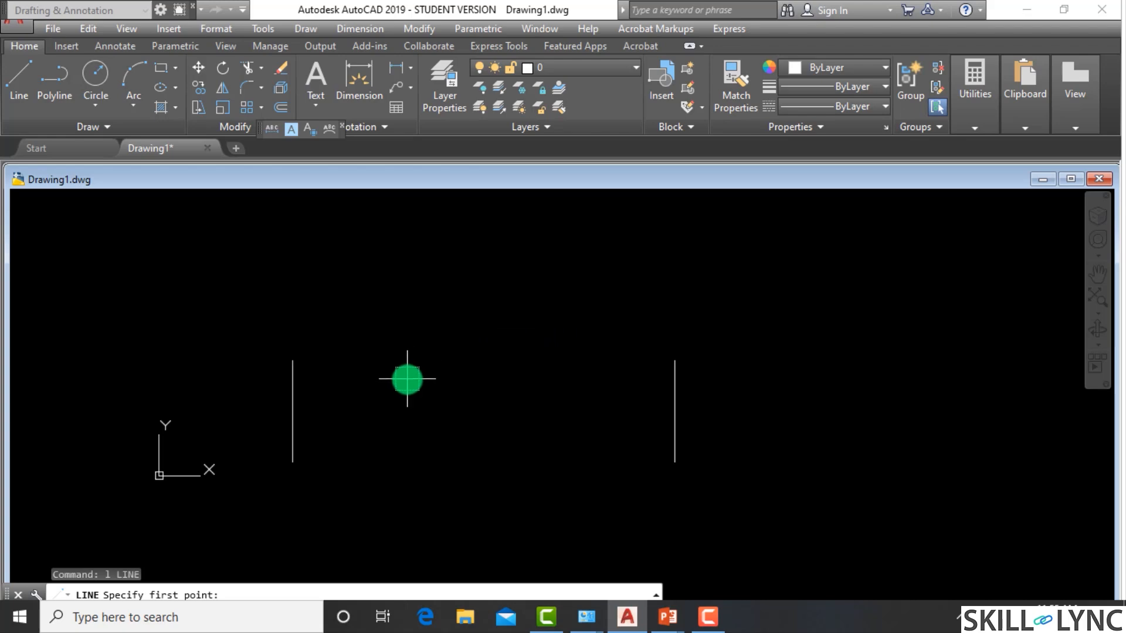
left_click(407, 379)
left_click(408, 477)
key("Escape")
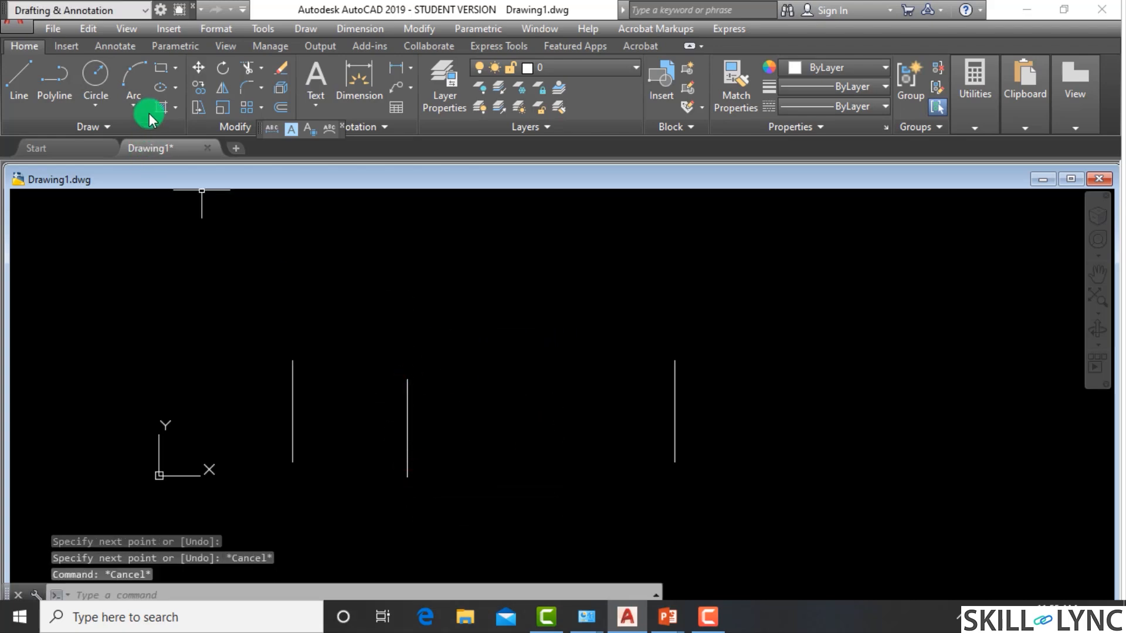
Step: Draw a Start, Center, End arc from the left line's top endpoint, centred on the middle line's top endpoint, ending below with Ortho off
left_click(127, 105)
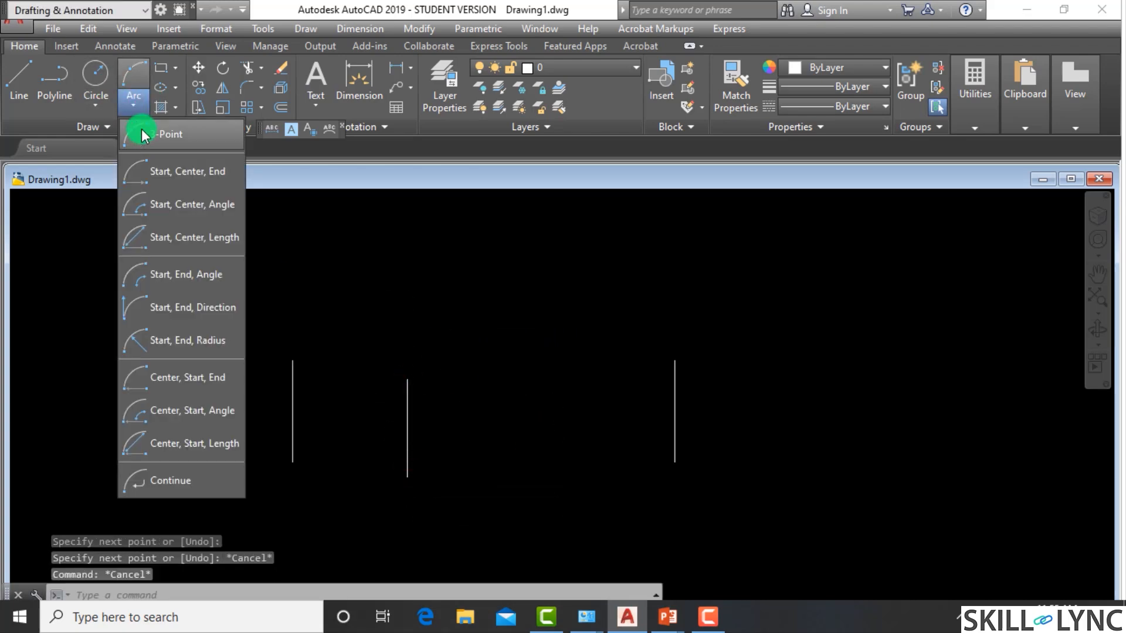
left_click(157, 176)
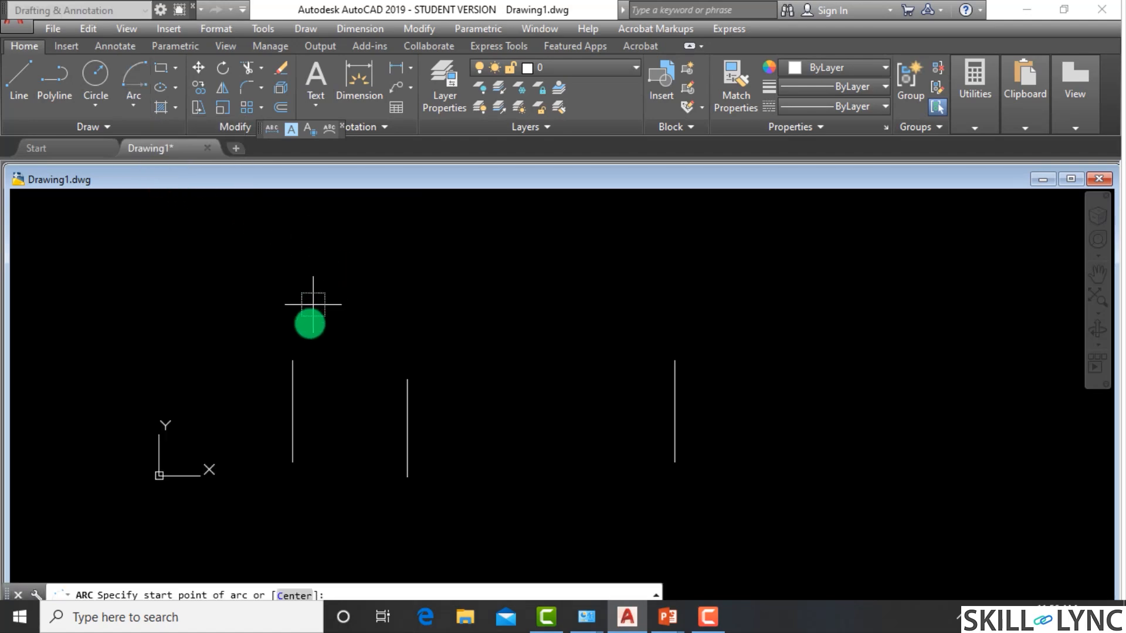
left_click(293, 361)
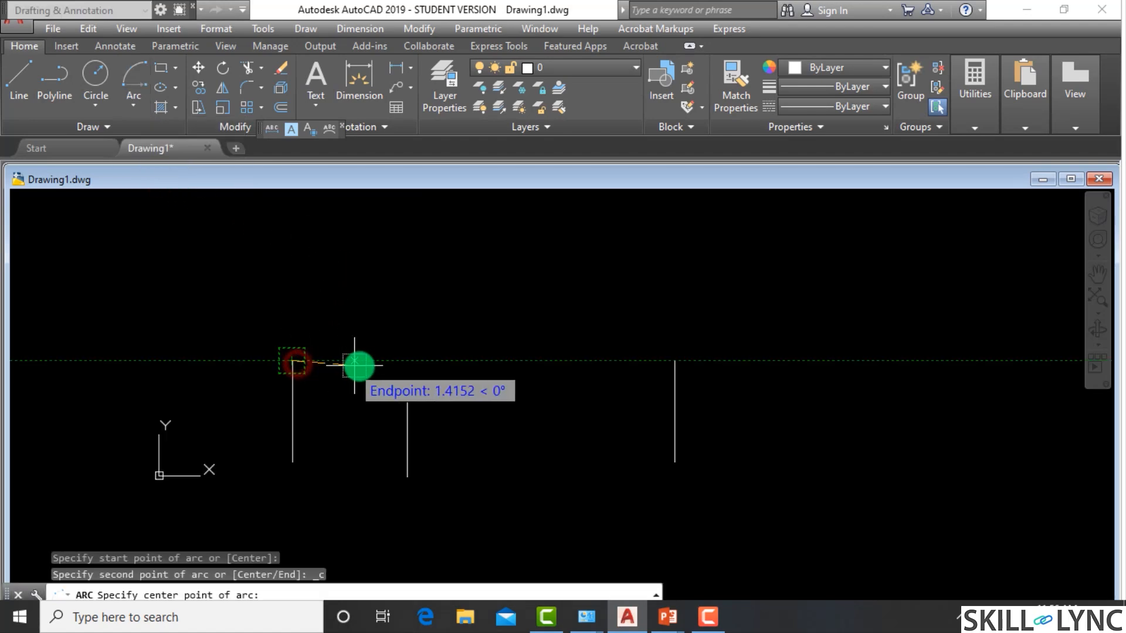
left_click(407, 378)
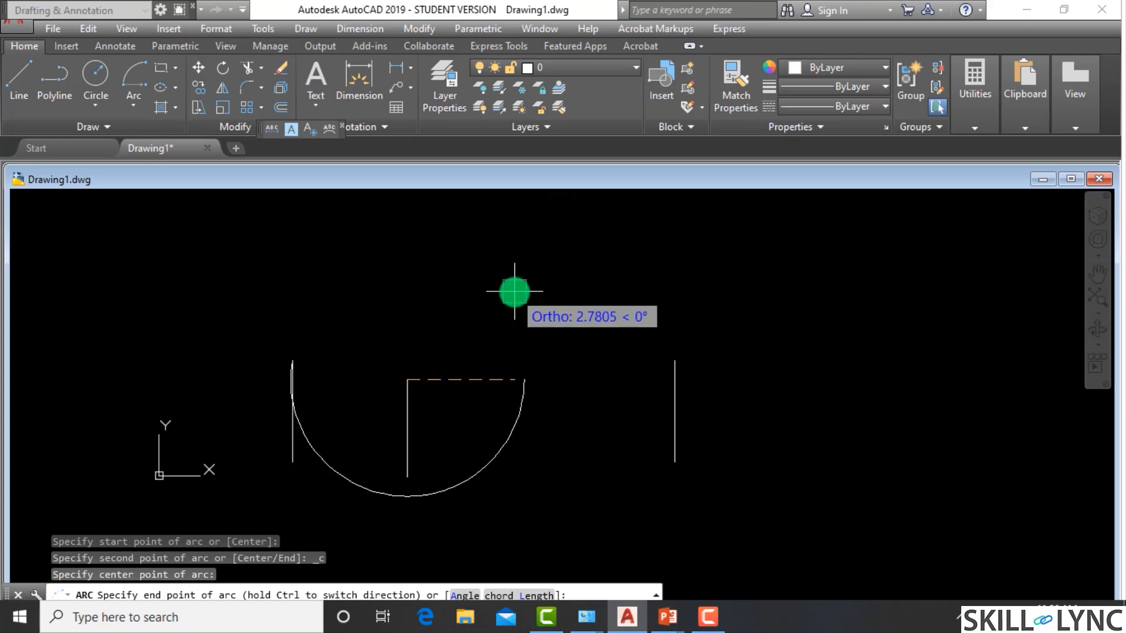
key("F8")
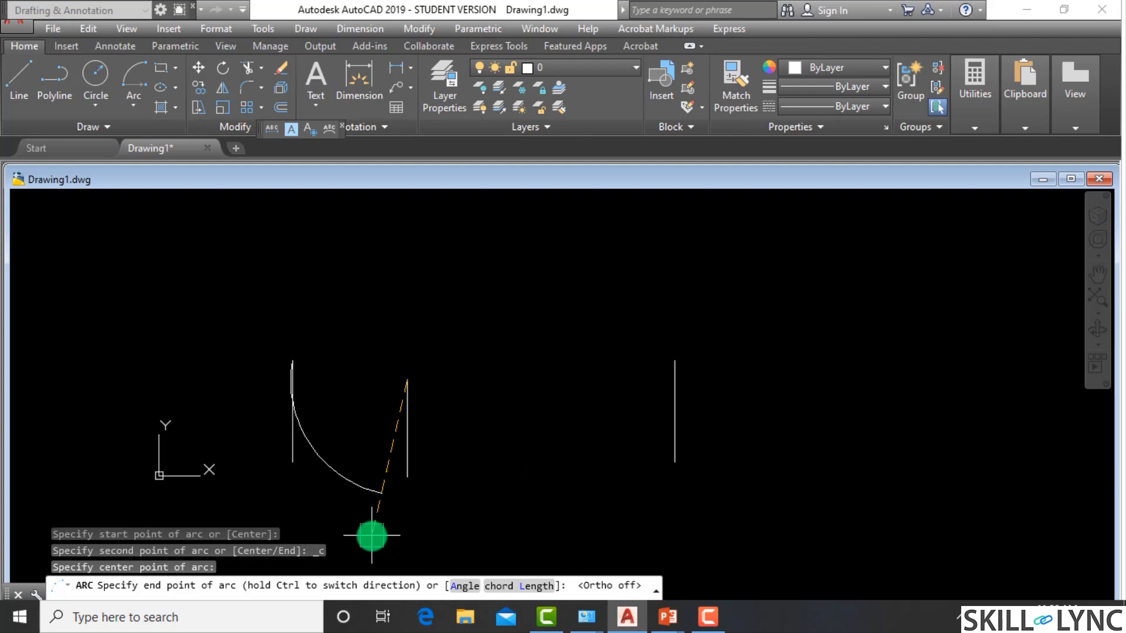
left_click(372, 535)
Step: Draw a longer vertical line in the empty space well to the right of the other lines using Ortho, and turn Ortho off
scroll(415, 473, "down", 3)
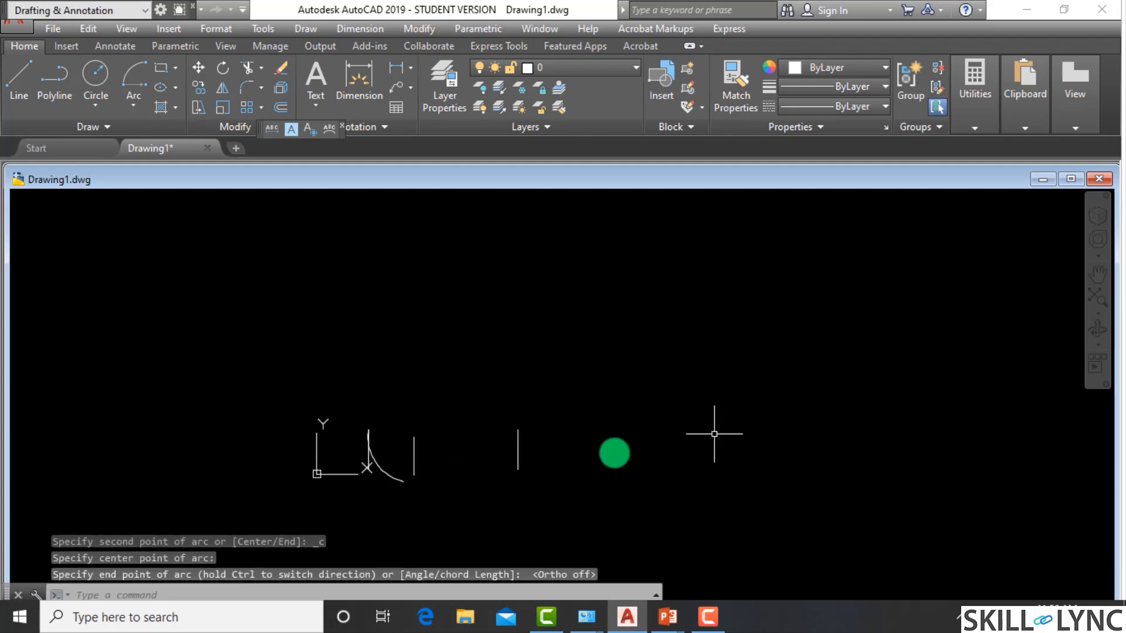
scroll(534, 423, "up", 3)
scroll(381, 422, "down", 4)
scroll(596, 397, "up", 2)
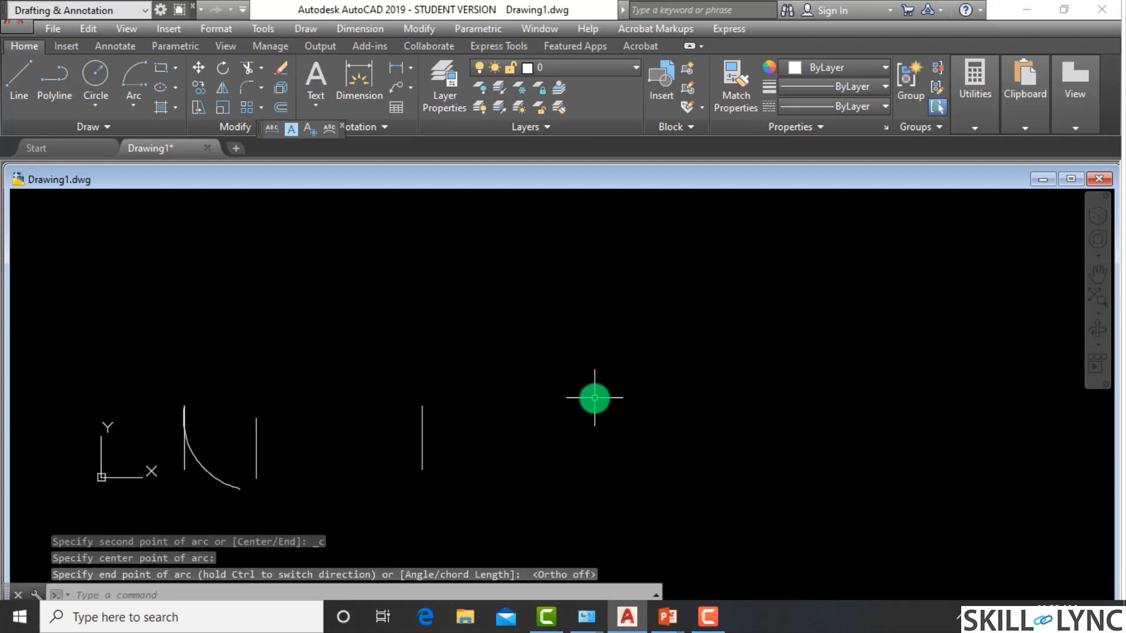
type("l")
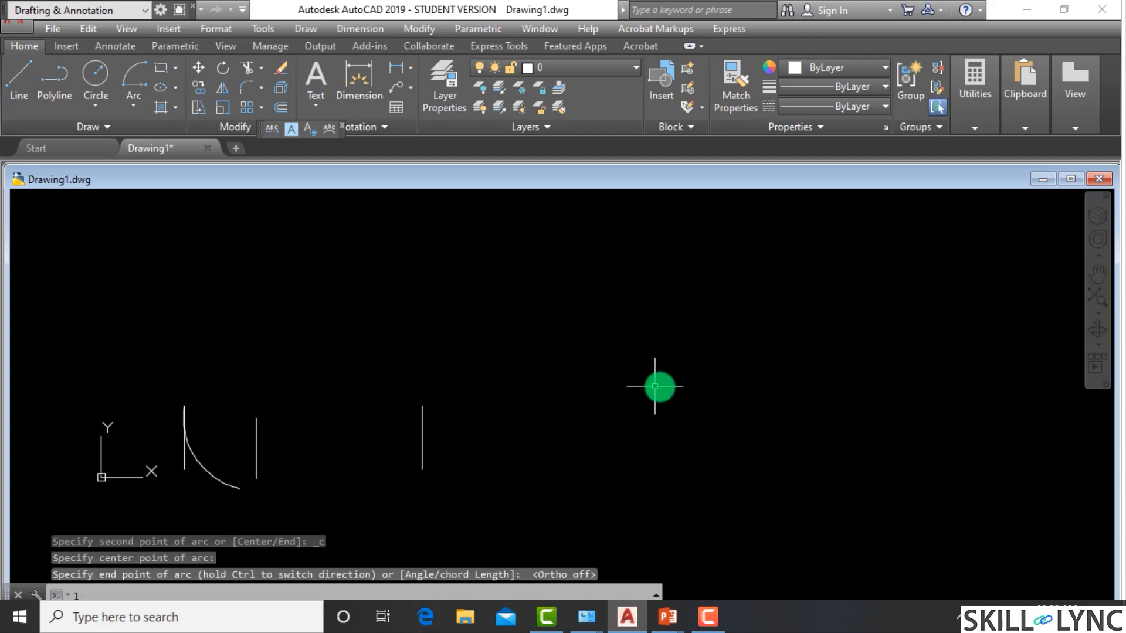
key("Return")
left_click(729, 349)
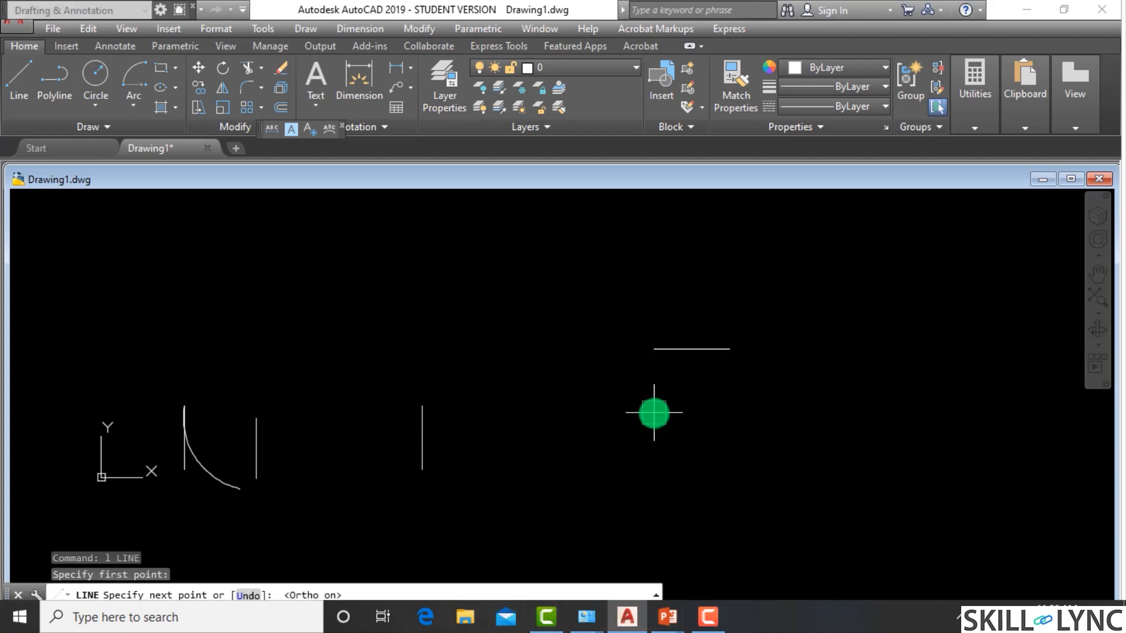
left_click(757, 462)
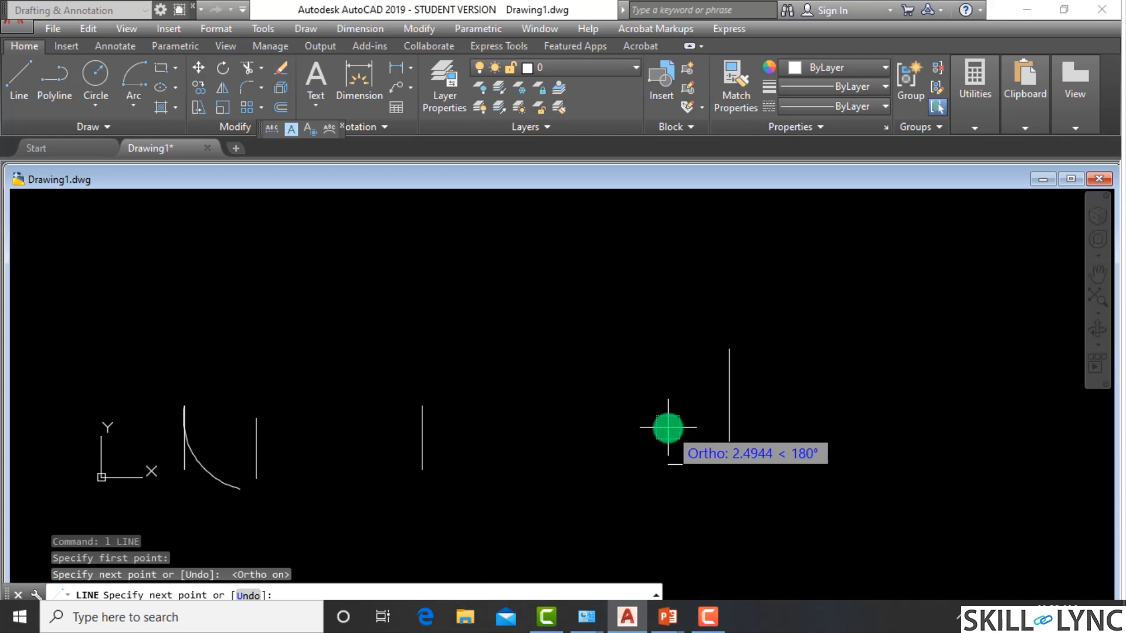
key("Escape")
key("Escape")
key("Escape")
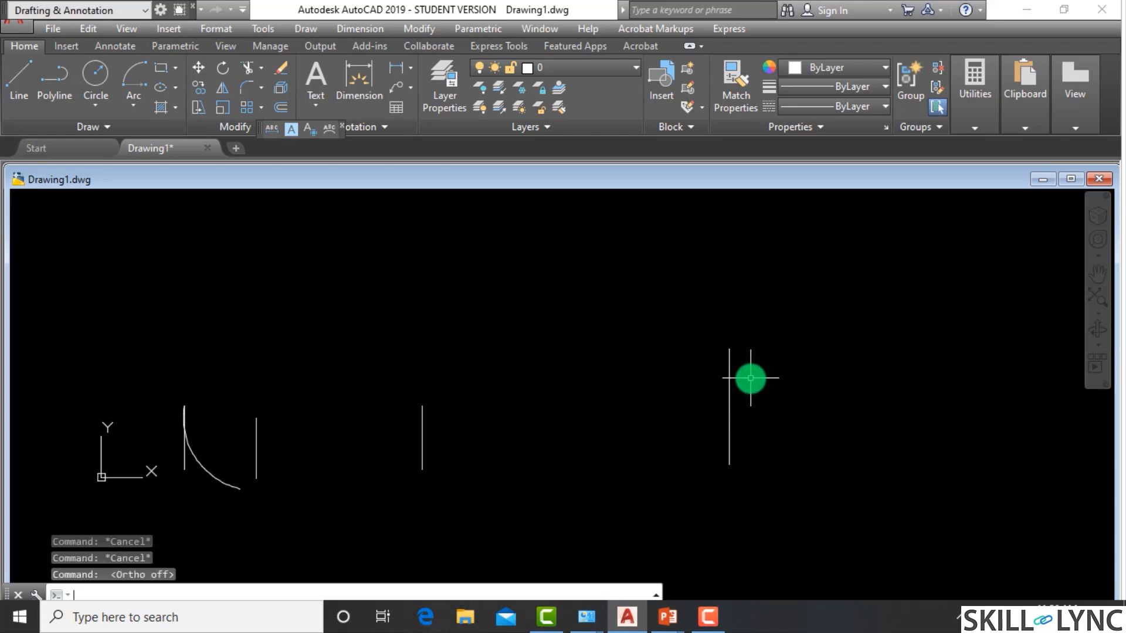
key("Escape")
key("Escape")
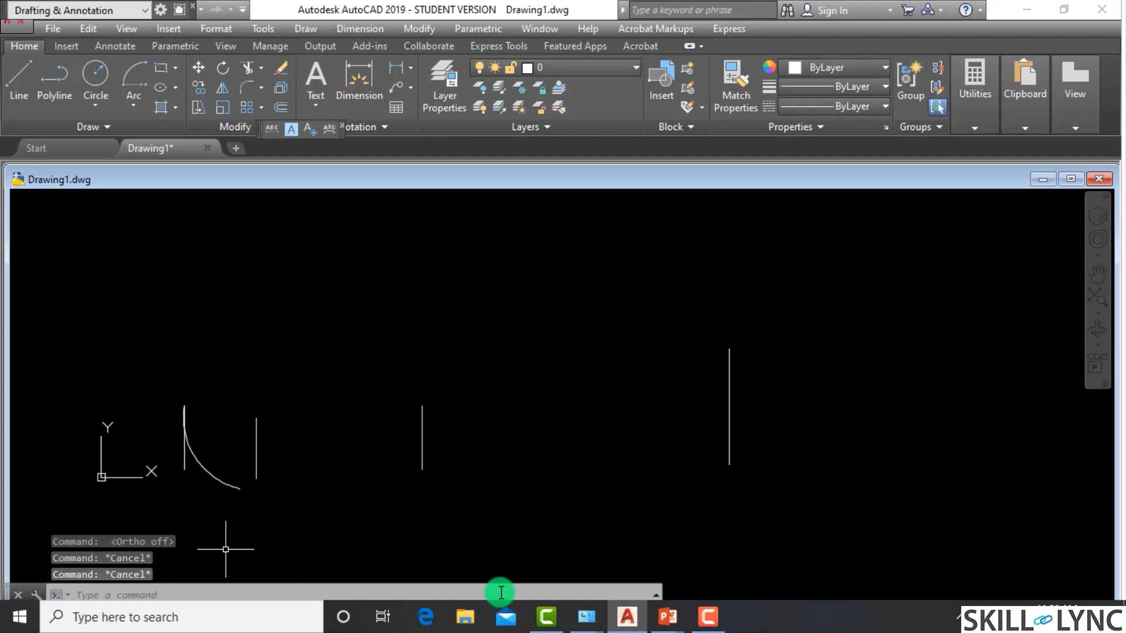
Step: Maximize the drawing window inside the application
left_click(1072, 179)
scroll(440, 447, "down", 2)
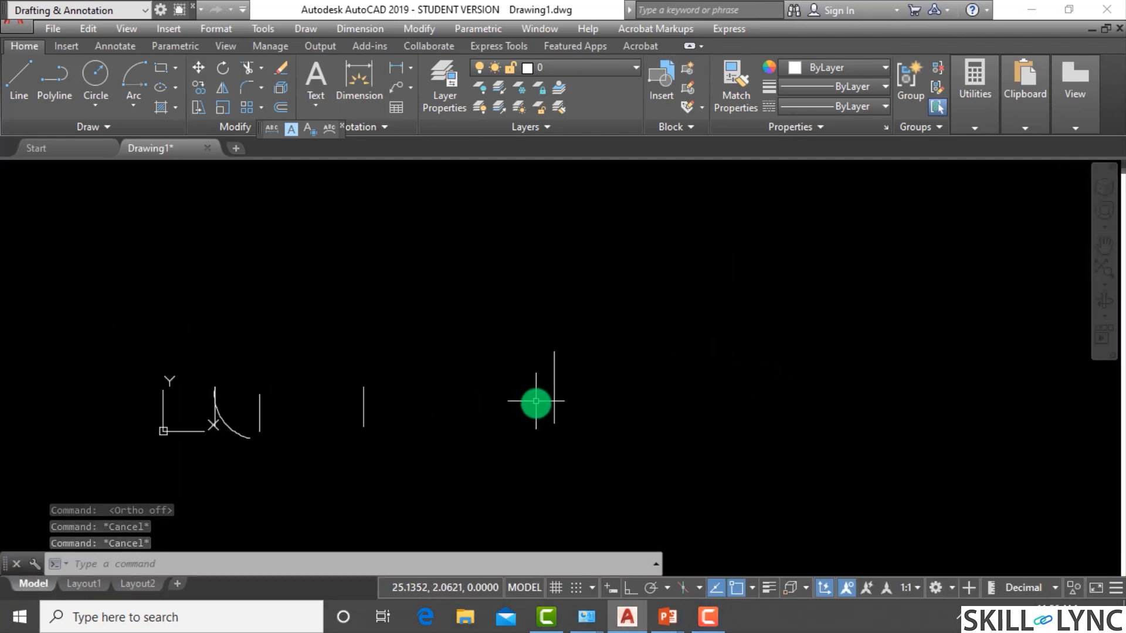
scroll(527, 404, "up", 2)
scroll(525, 403, "down", 2)
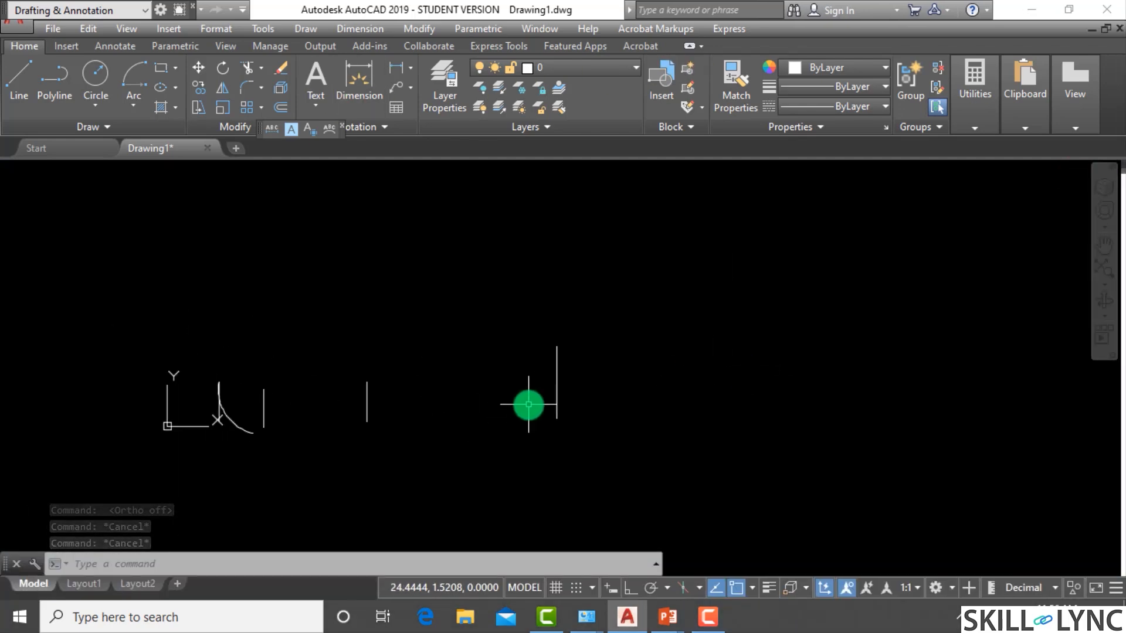
Step: Draw a Start, Center, End arc starting left of the rightmost line, centred on its top endpoint, and ending up and to its right
left_click(140, 107)
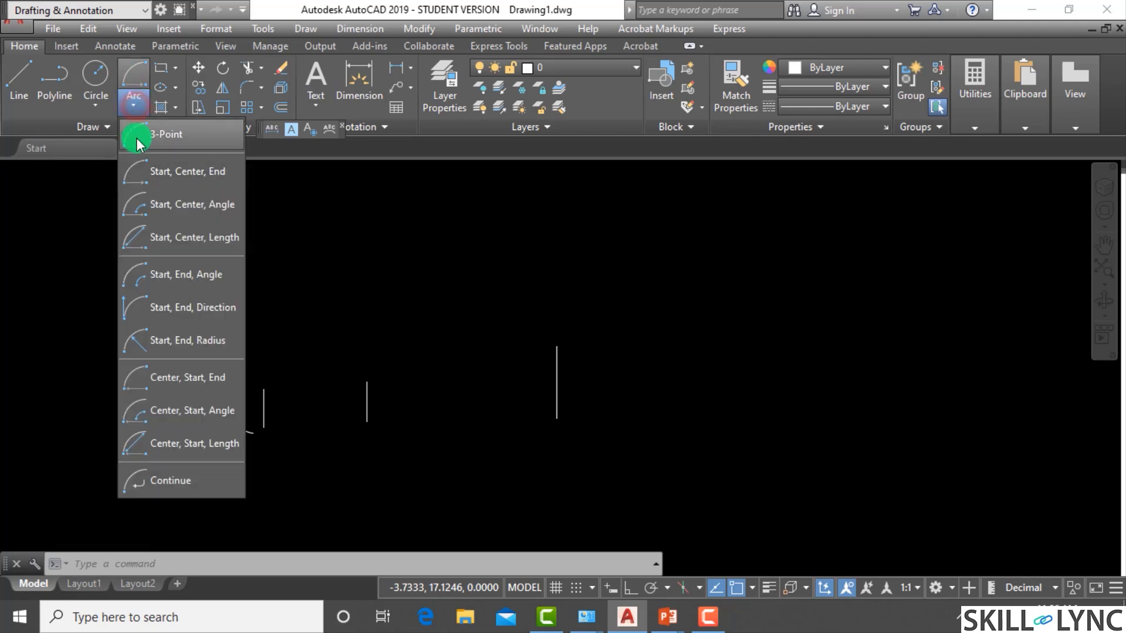
left_click(157, 176)
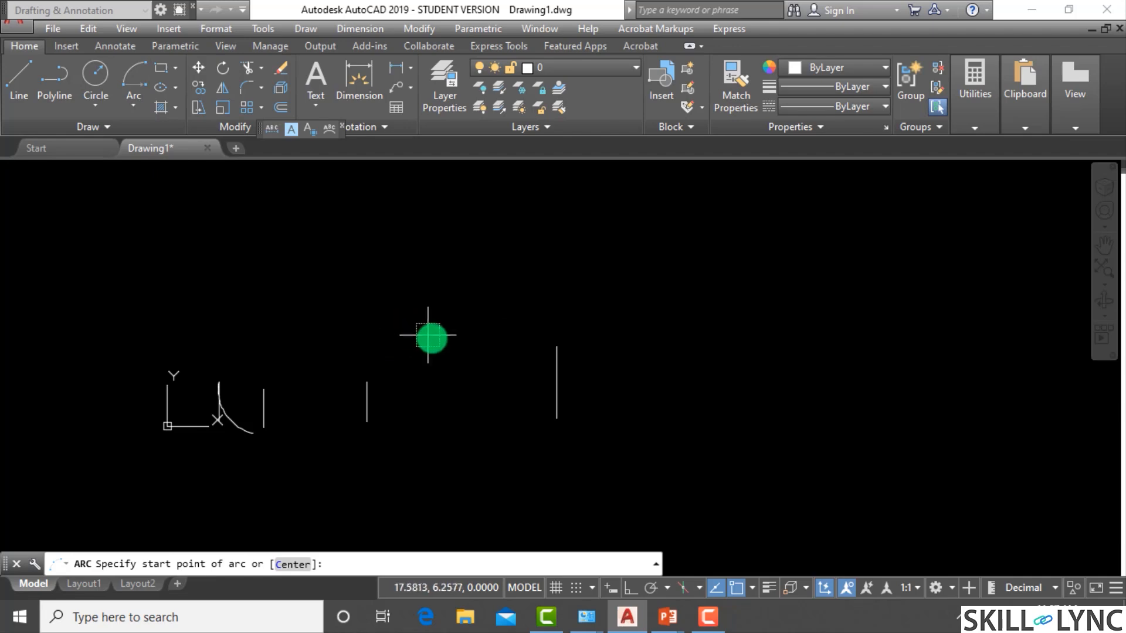
left_click(430, 338)
left_click(557, 346)
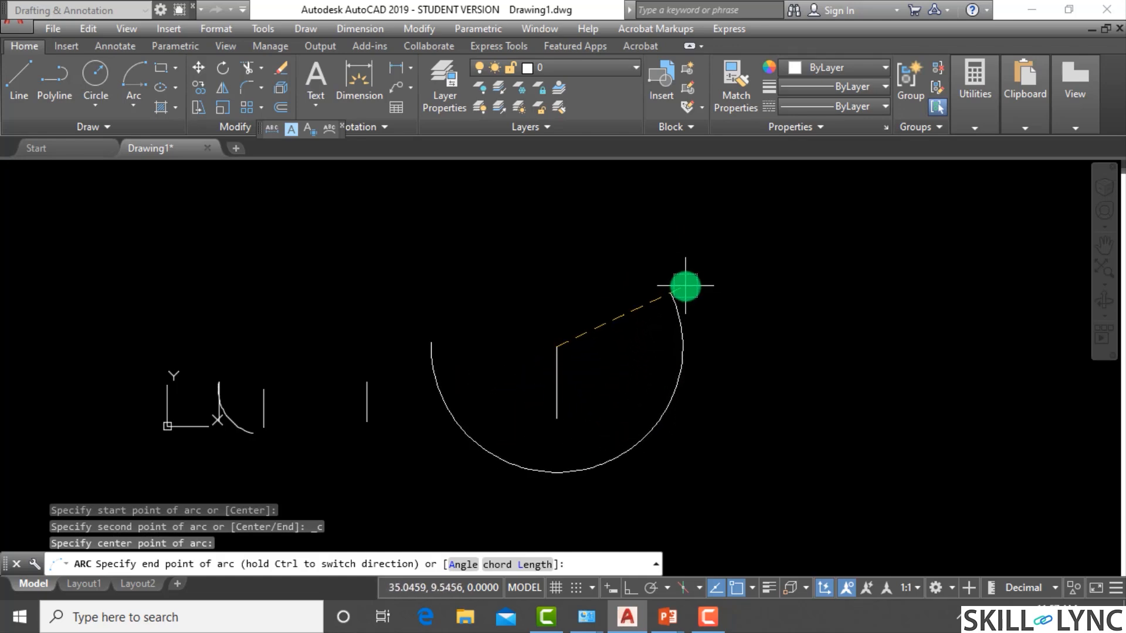
left_click(684, 278)
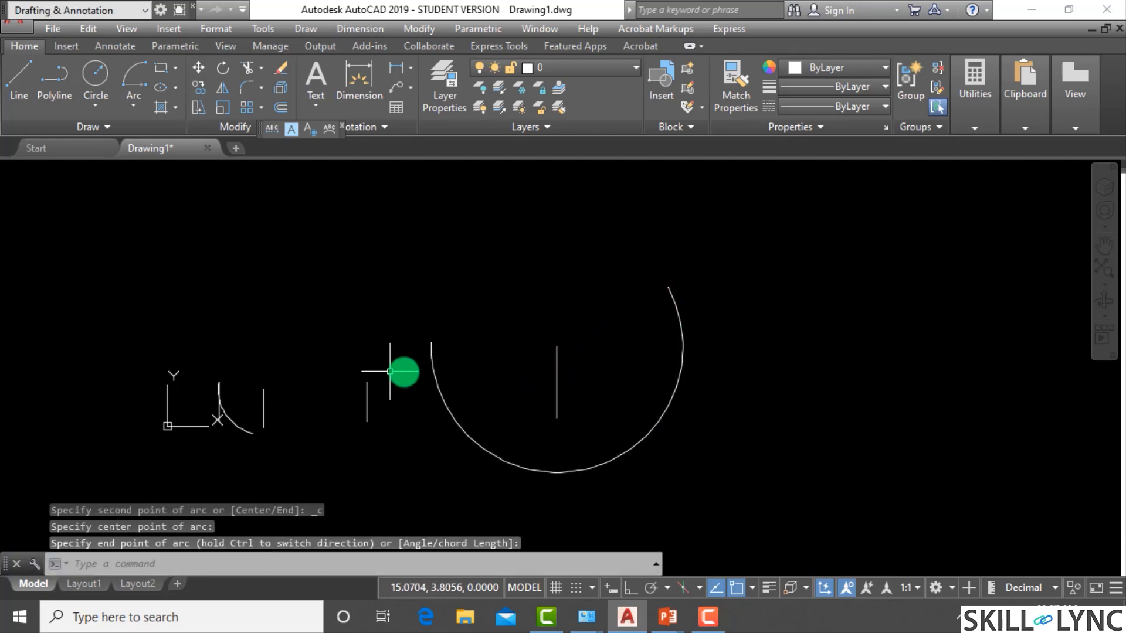
Step: Draw a circle with a radius of about 2.03 units in the empty space to the right of the large arc
scroll(414, 364, "down", 2)
scroll(542, 342, "up", 2)
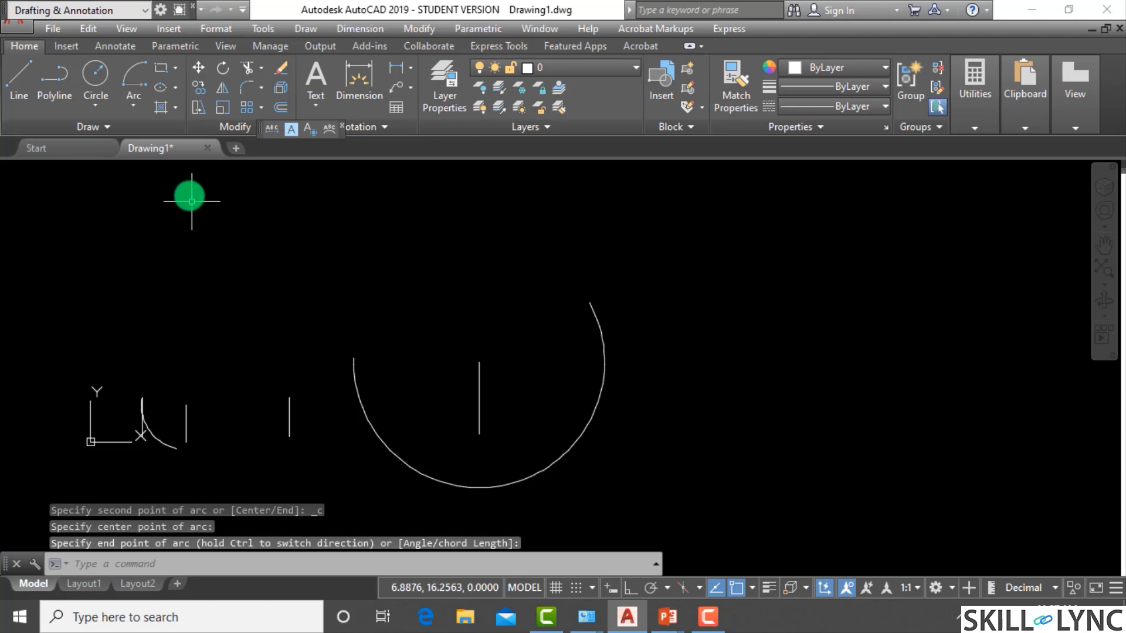
left_click(134, 104)
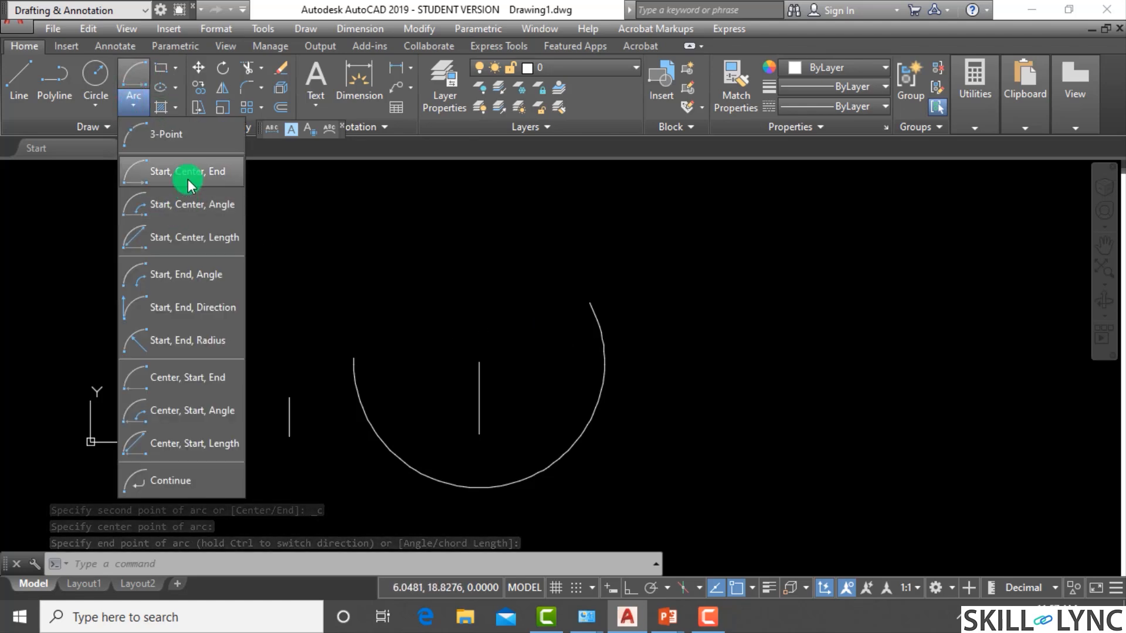
left_click(746, 342)
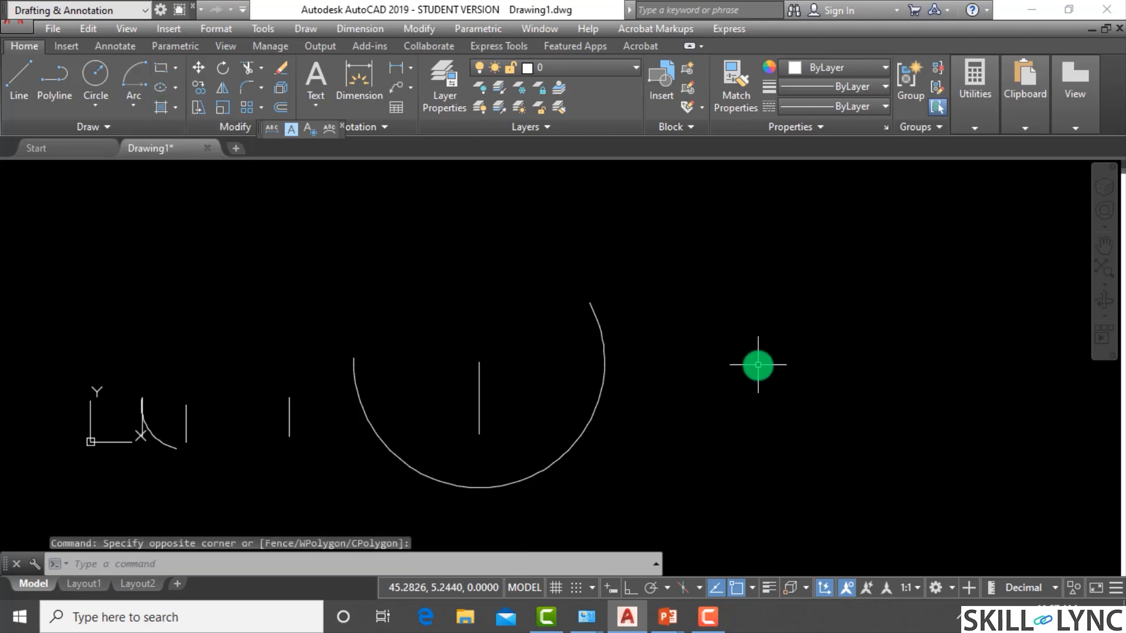
type("c")
key("Return")
left_click(865, 325)
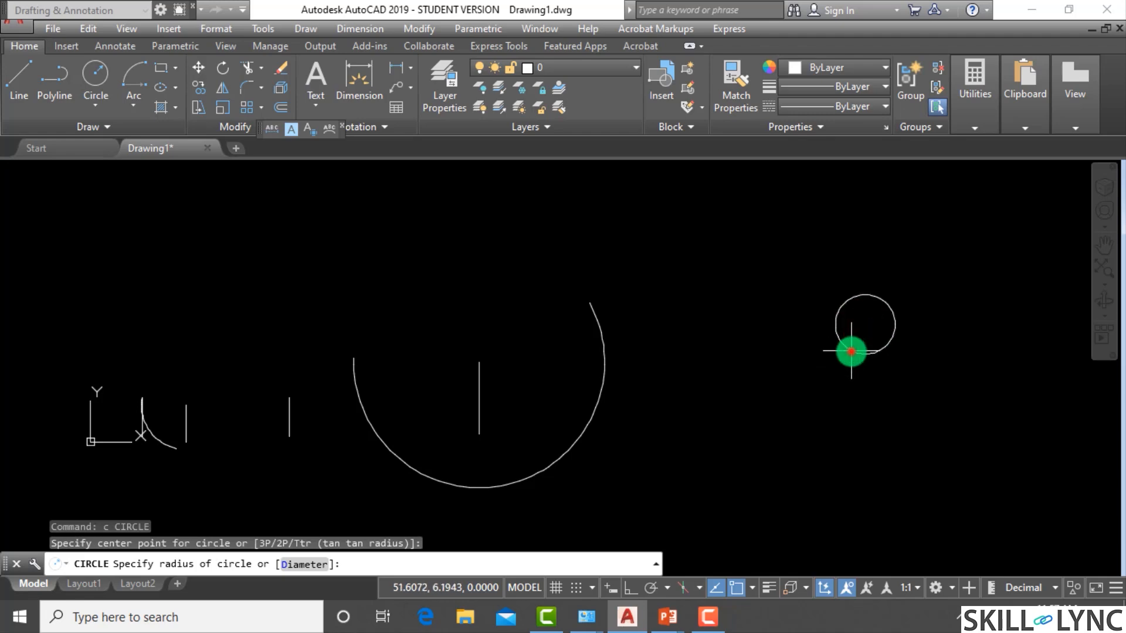
left_click(851, 349)
key("Escape")
key("Escape")
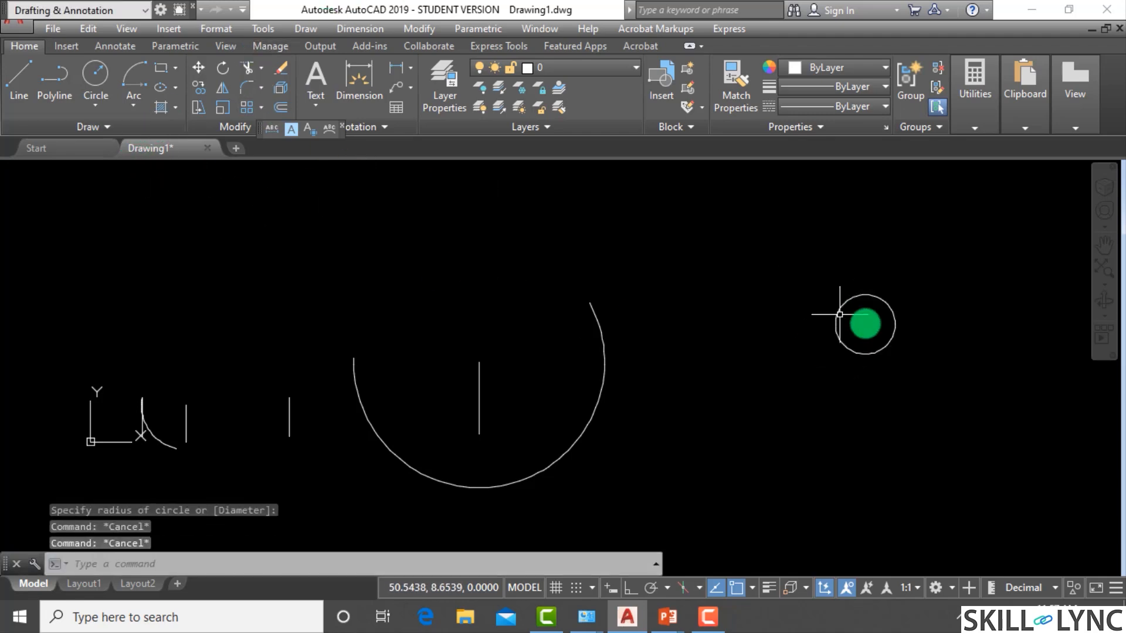
Step: Draw a Start, Center, End arc starting to the lower left of the circle, centred on the circle's center, ending to its upper right
left_click(133, 106)
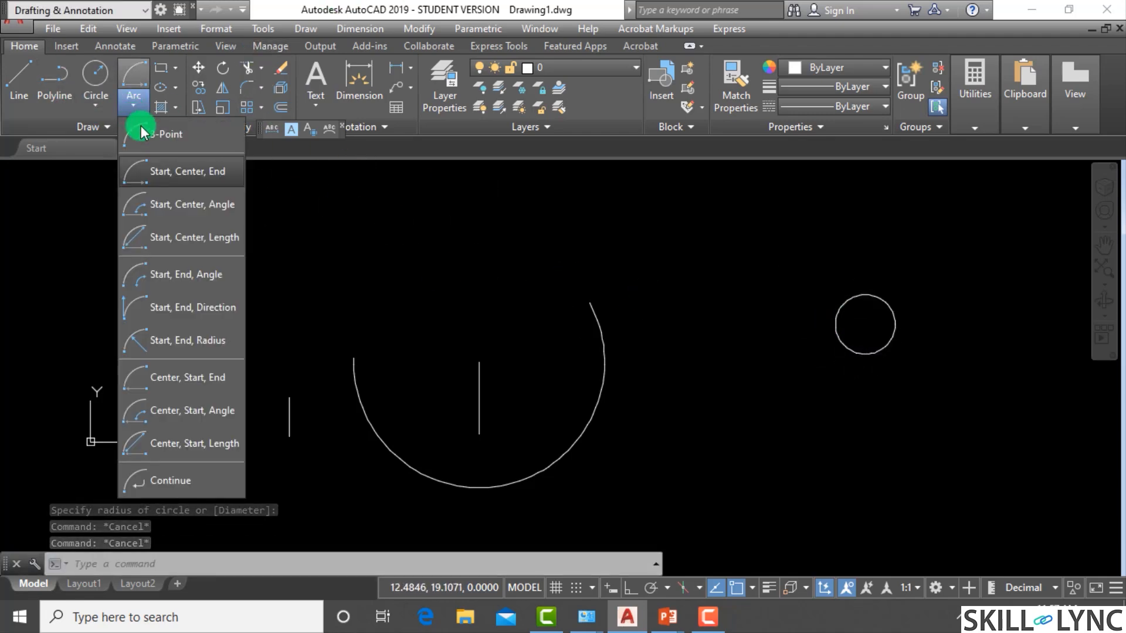
left_click(169, 172)
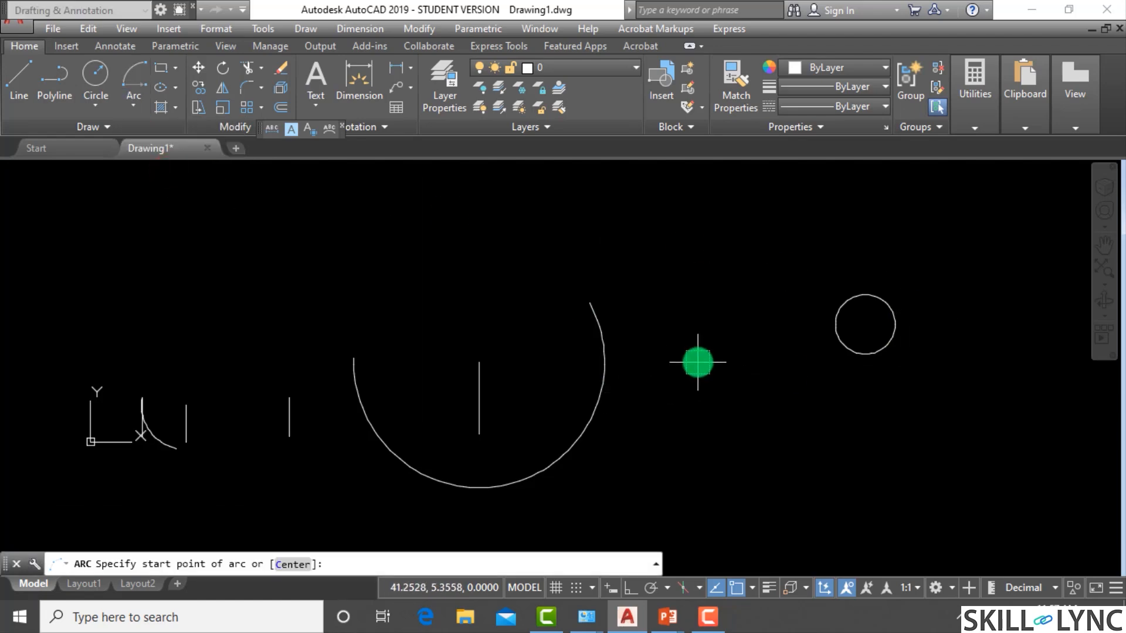
left_click(721, 384)
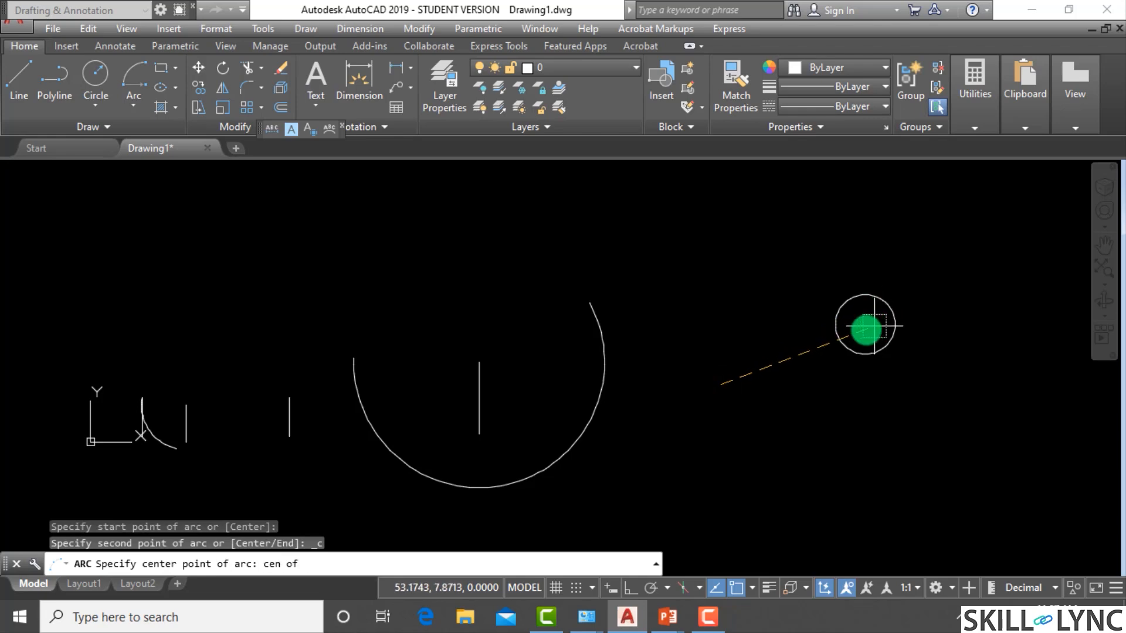
left_click(865, 323)
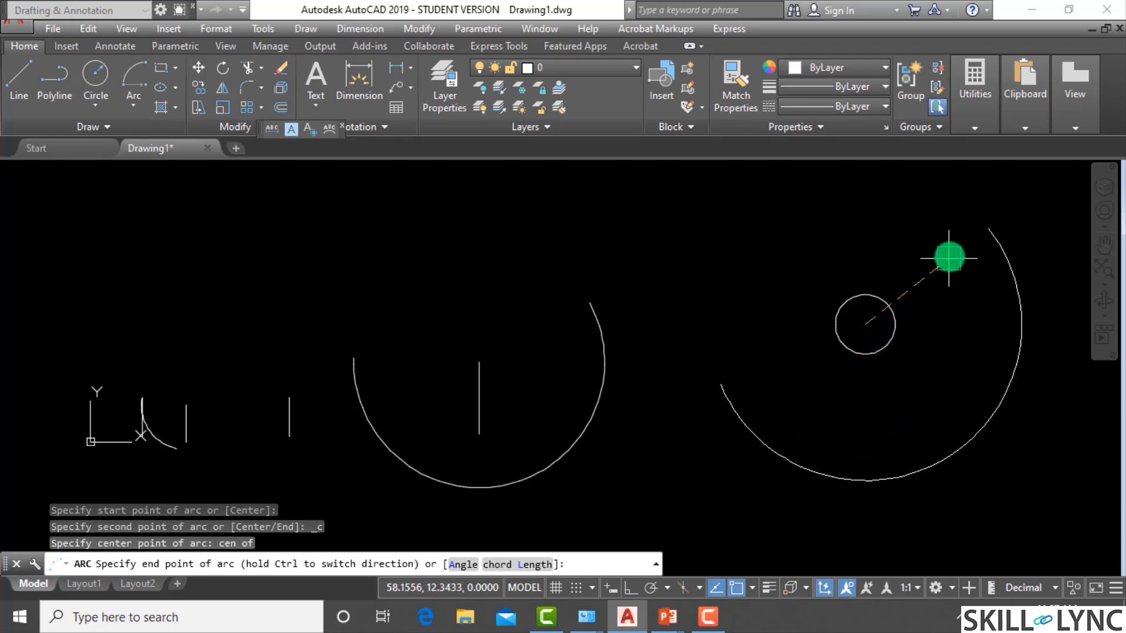
left_click(963, 257)
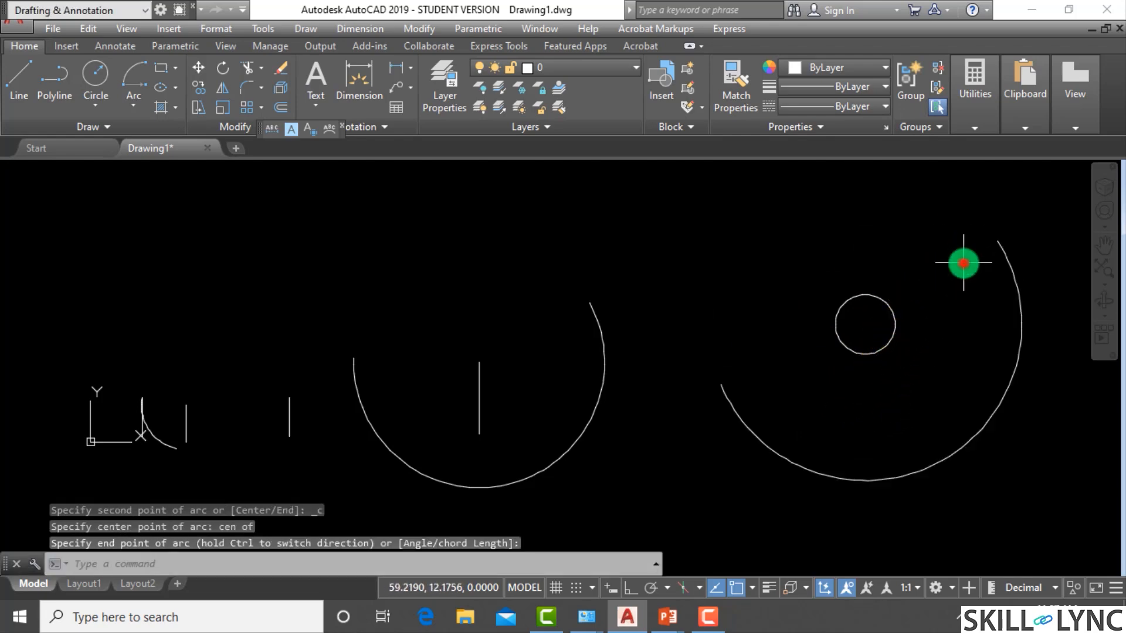
scroll(762, 364, "up", 3)
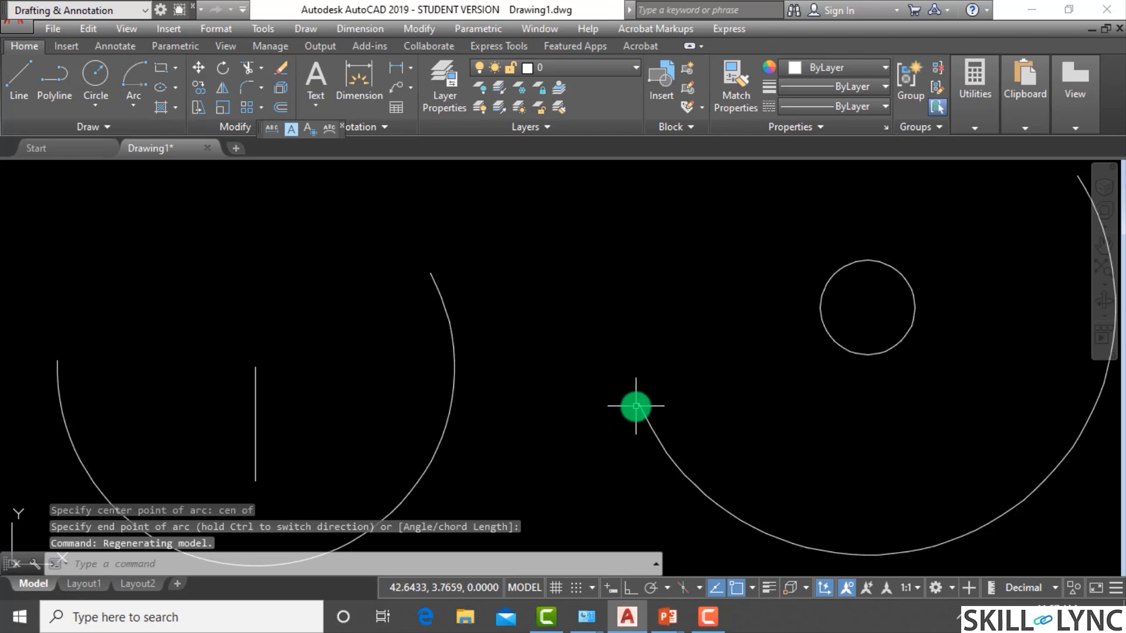
scroll(617, 406, "down", 4)
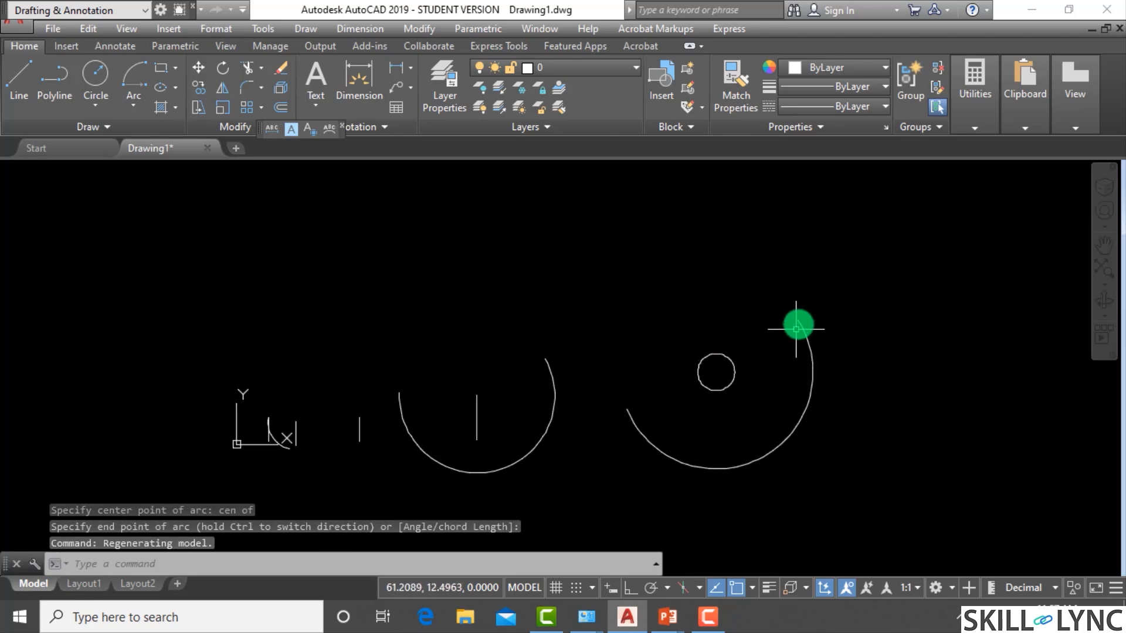
Step: Erase the circle, the two large arcs and the two vertical lines to the right of the origin geometry using a crossing selection
left_click(95, 105)
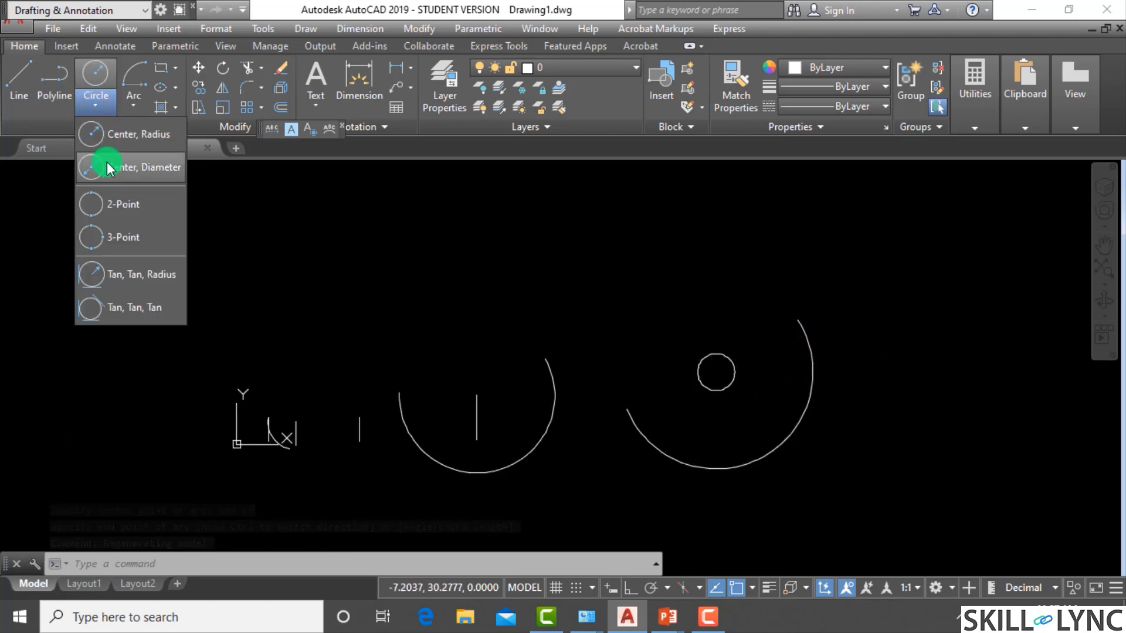
left_click(134, 108)
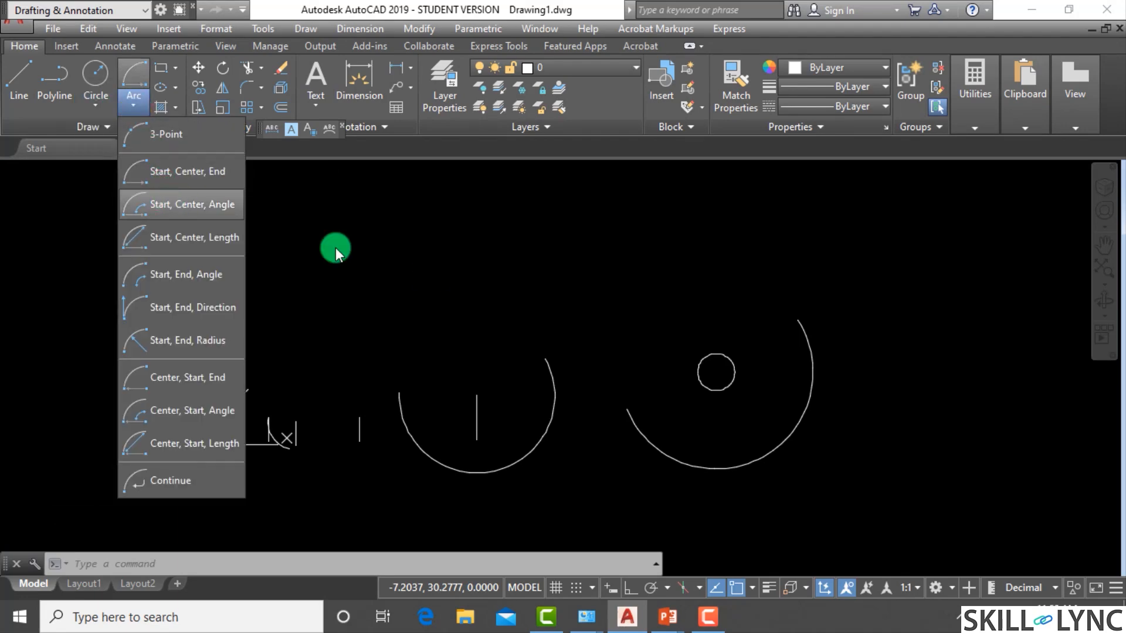
left_click(844, 506)
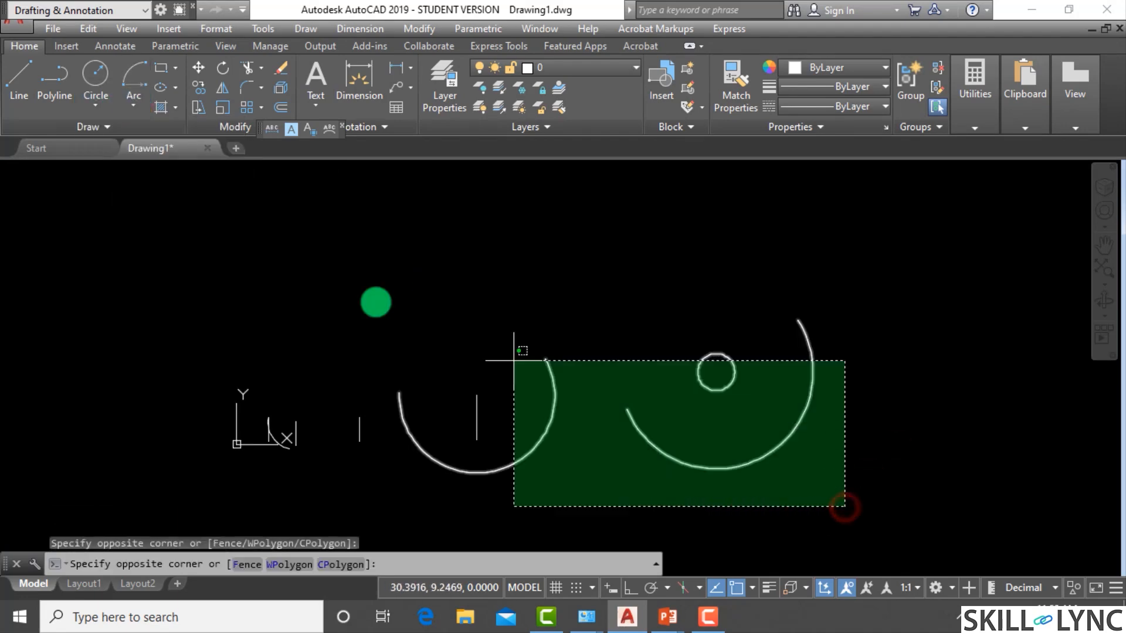
left_click(304, 271)
type("e")
key("Return")
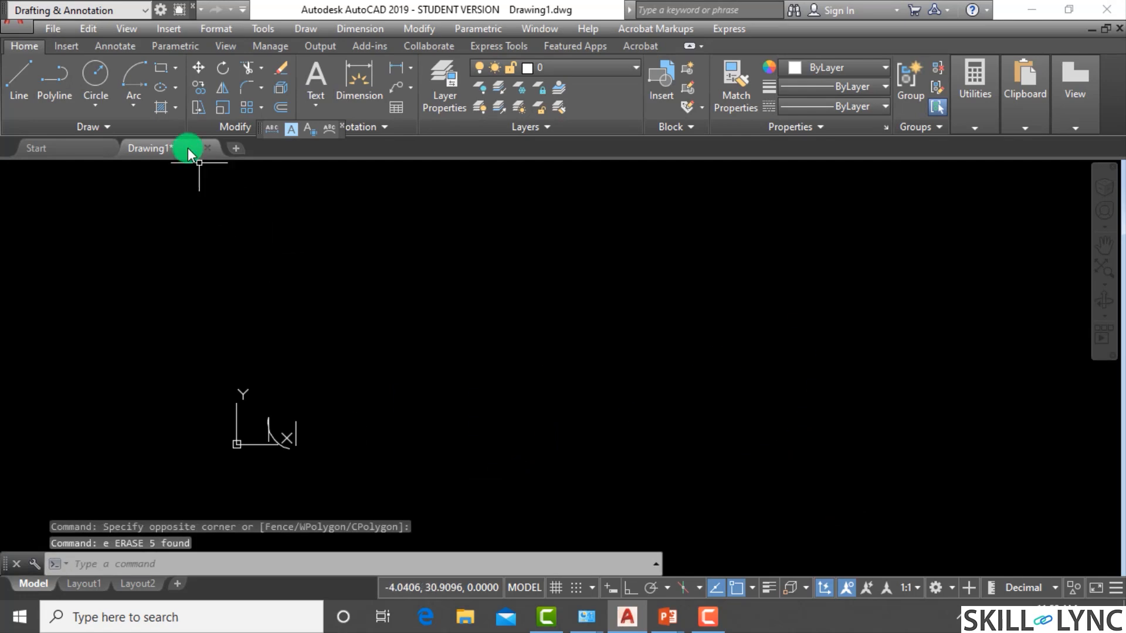
Step: Erase the remaining two short vertical lines and the small arc beside the origin
left_click(125, 105)
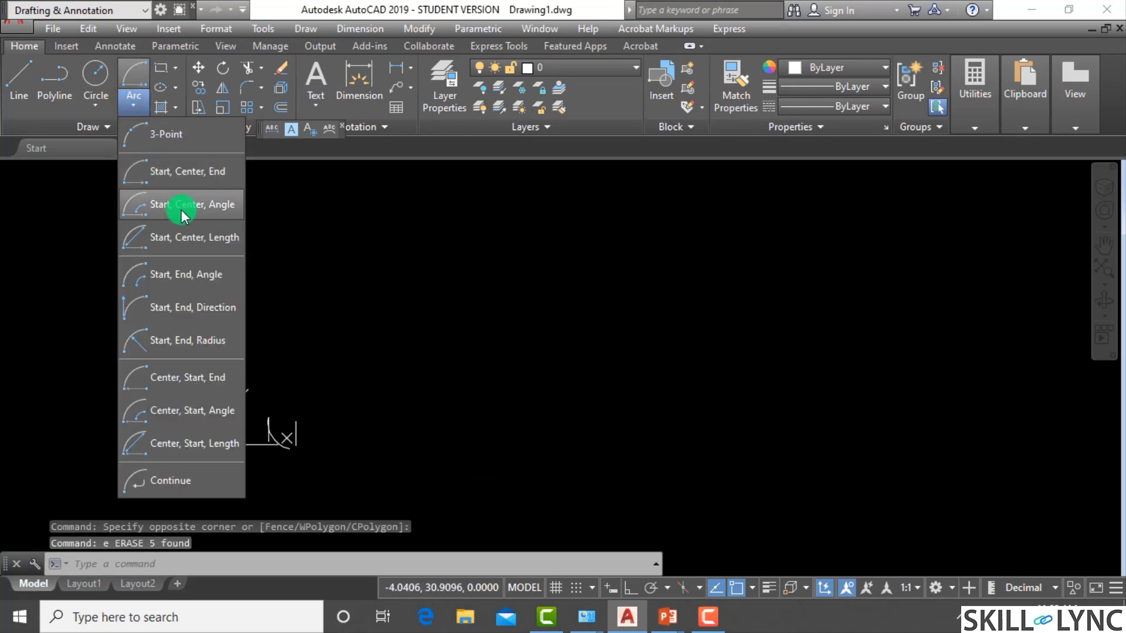
left_click(692, 367)
left_click(604, 387)
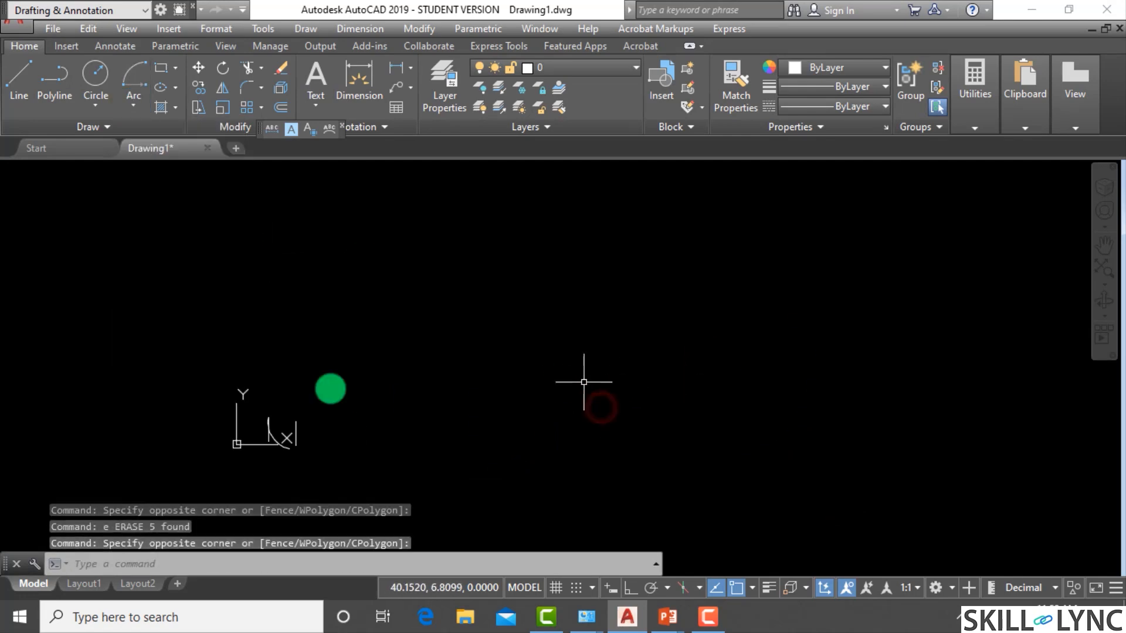
left_click(252, 409)
left_click(352, 455)
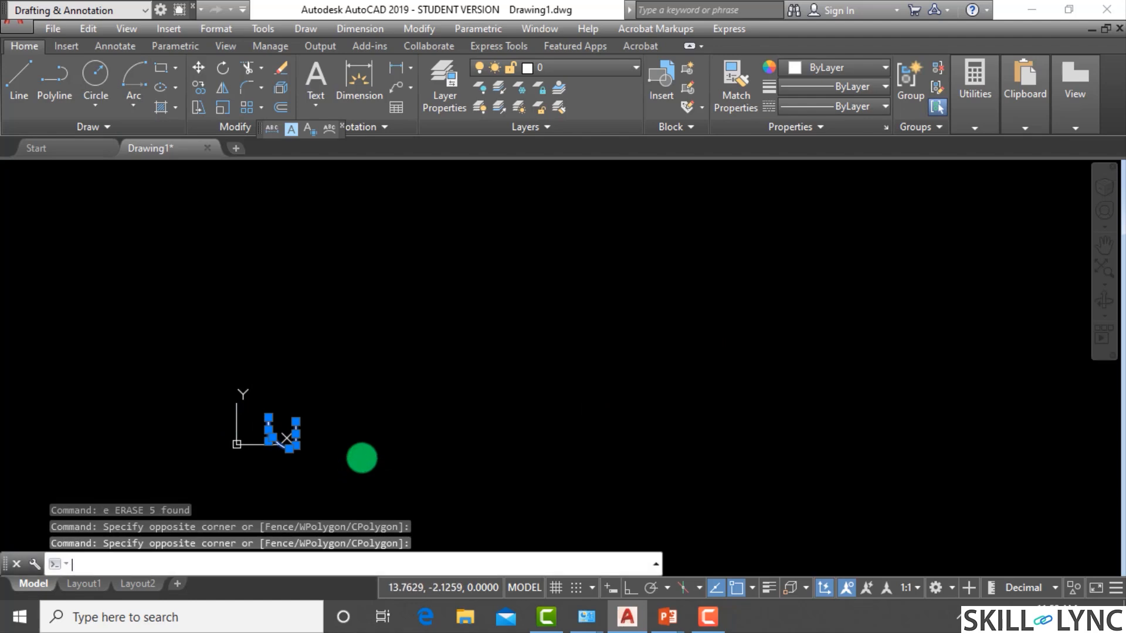
type("e")
key("Return")
scroll(336, 373, "up", 2)
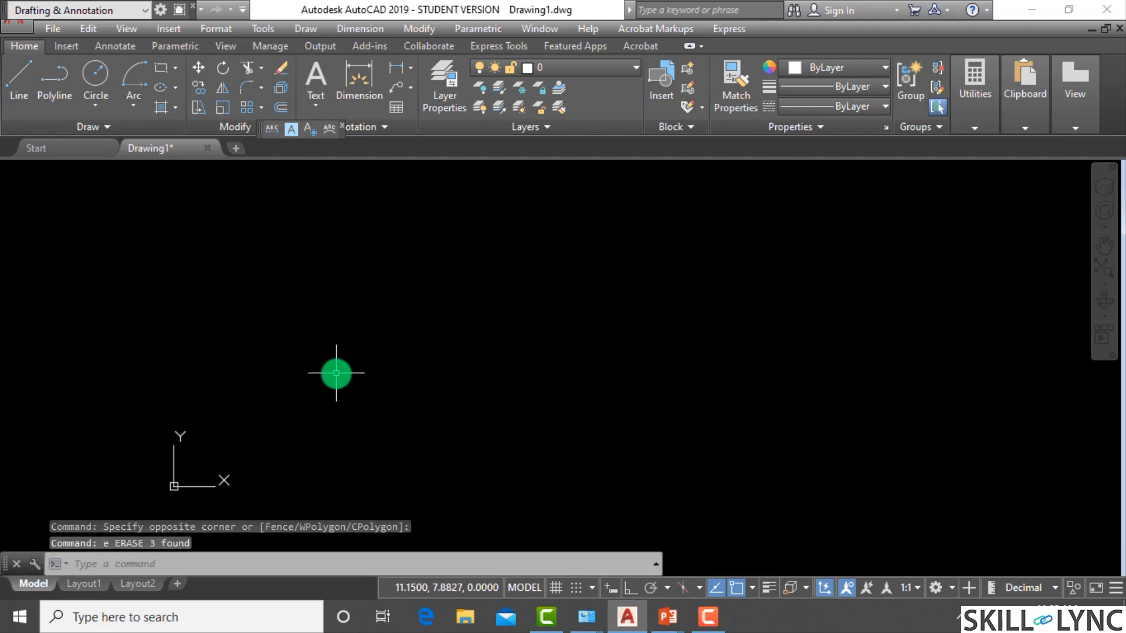
key("Escape")
key("Escape")
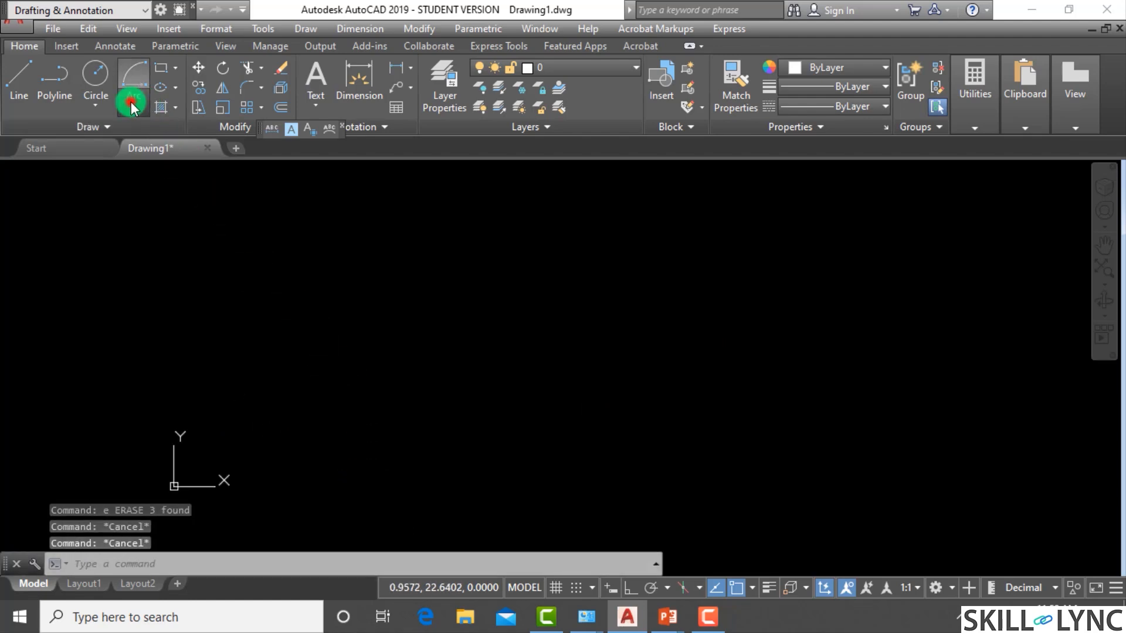
Step: Draw a new circle in the empty space up and to the right of the origin
left_click(132, 107)
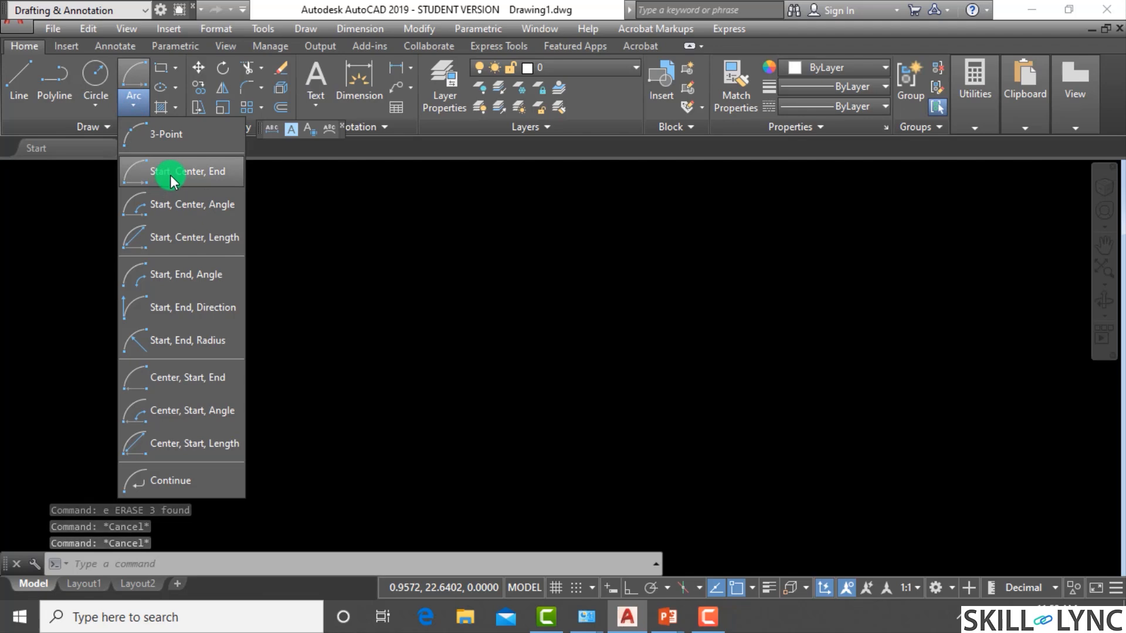
left_click(544, 364)
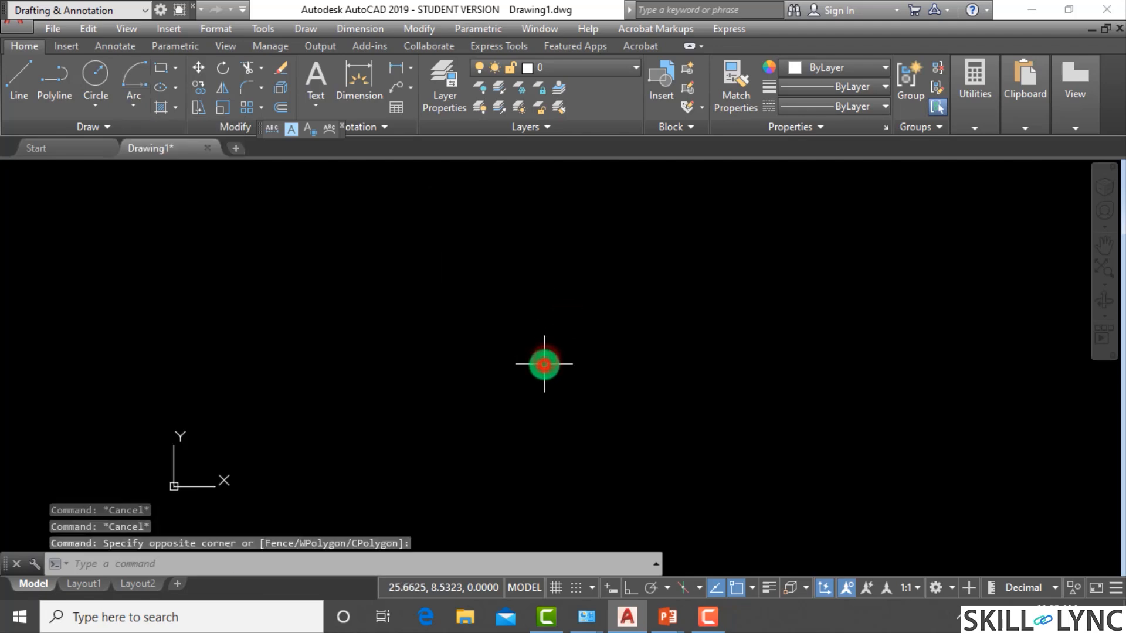
type("c")
key("Return")
left_click(468, 303)
left_click(473, 340)
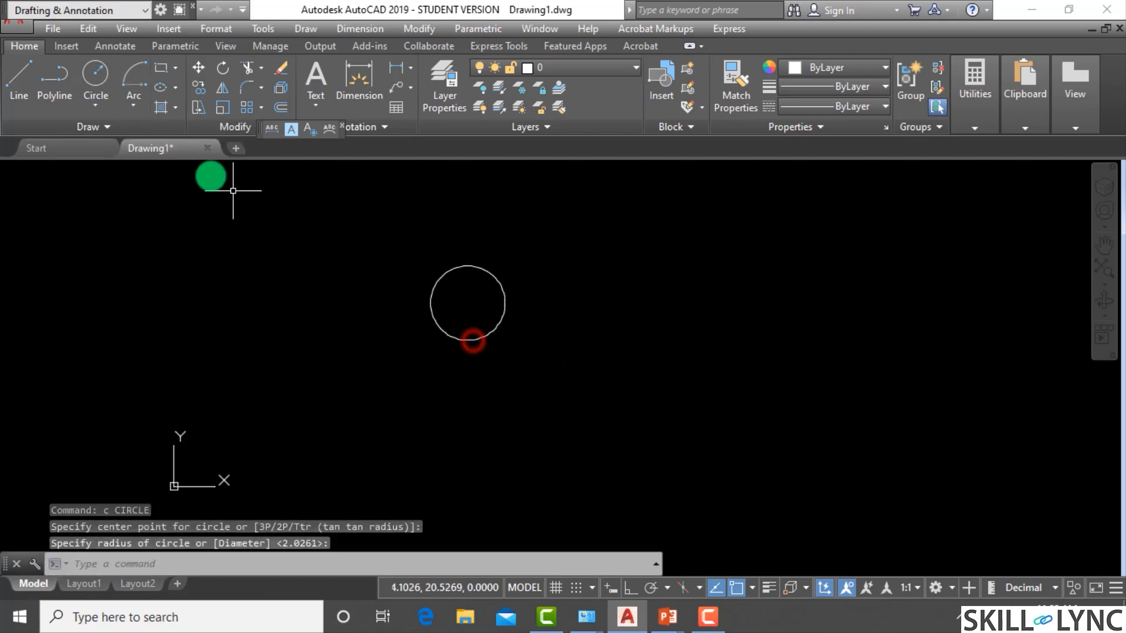
left_click(132, 107)
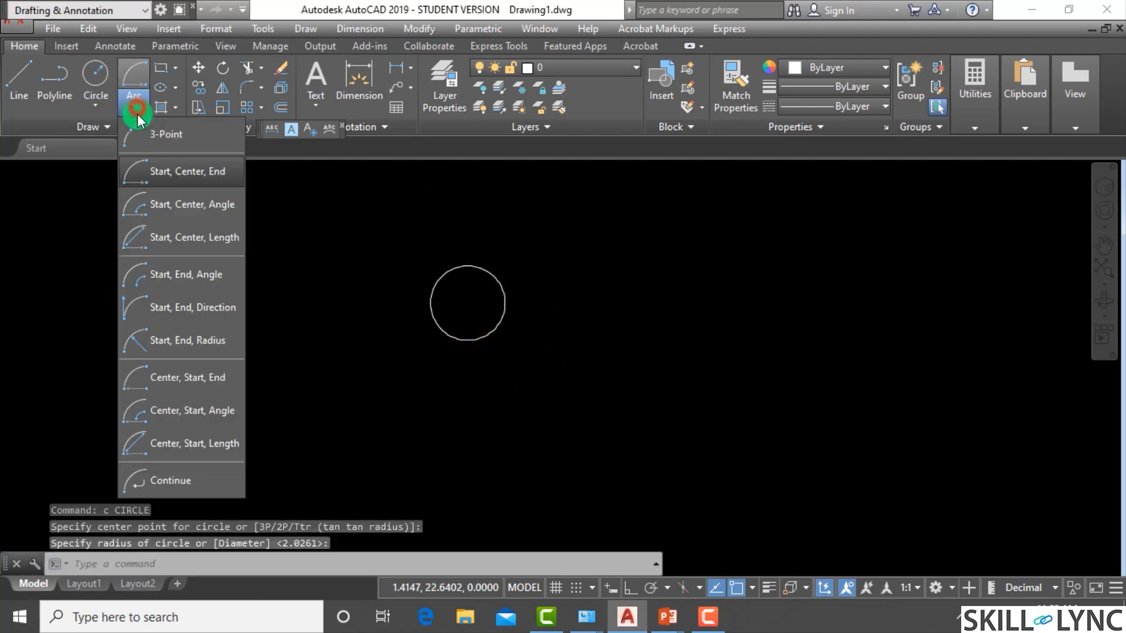
left_click(162, 187)
left_click(480, 333)
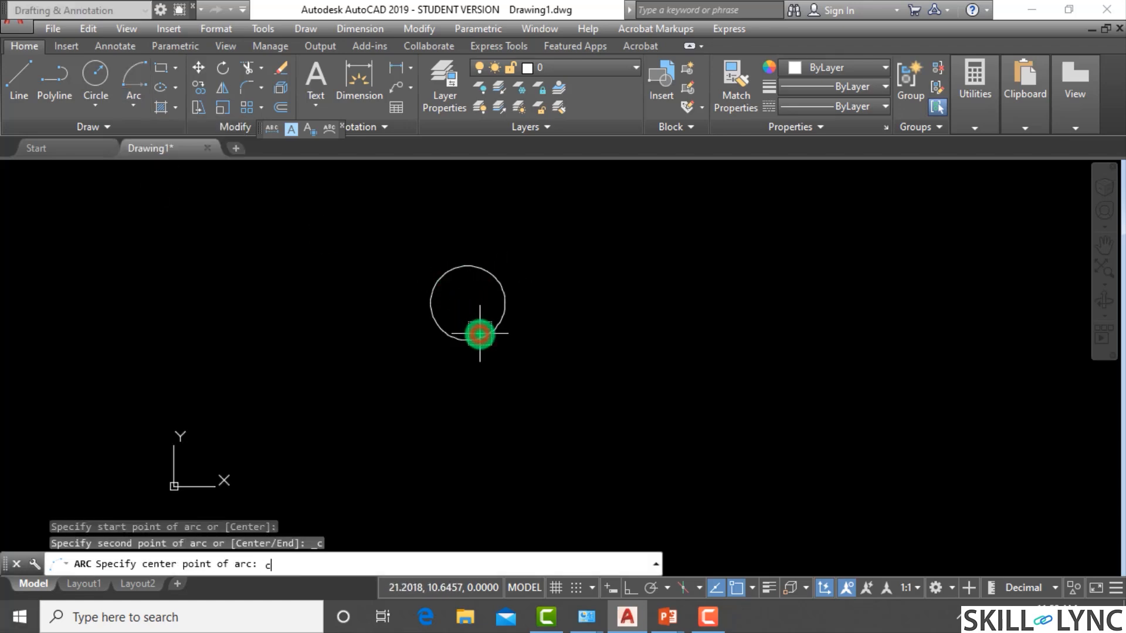
type("cen")
key("Return")
left_click(467, 304)
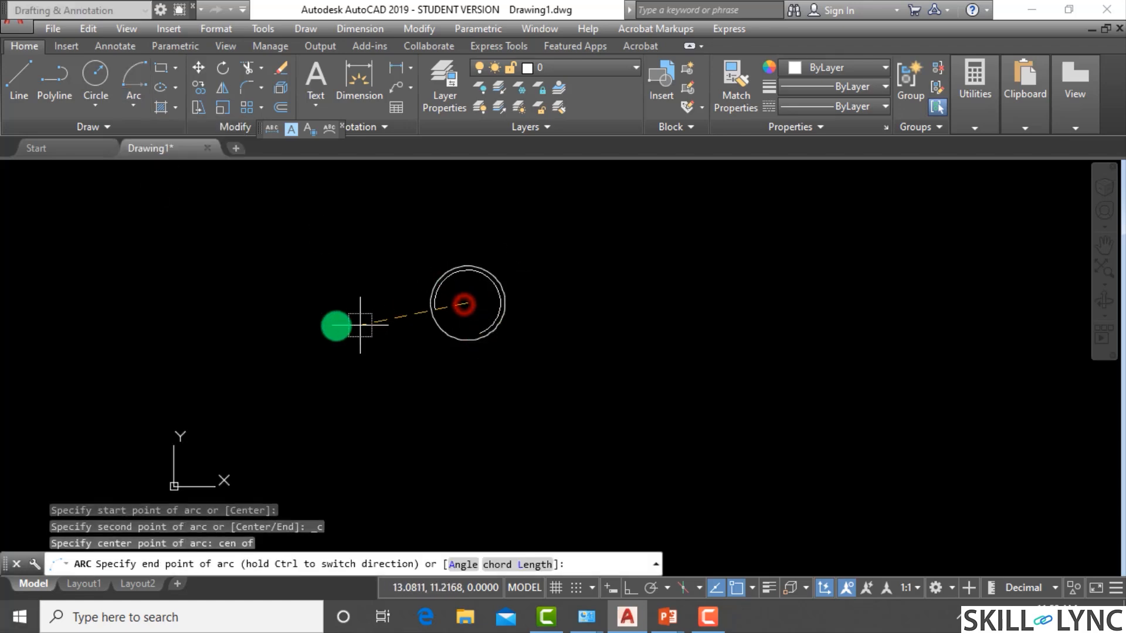
key("Escape")
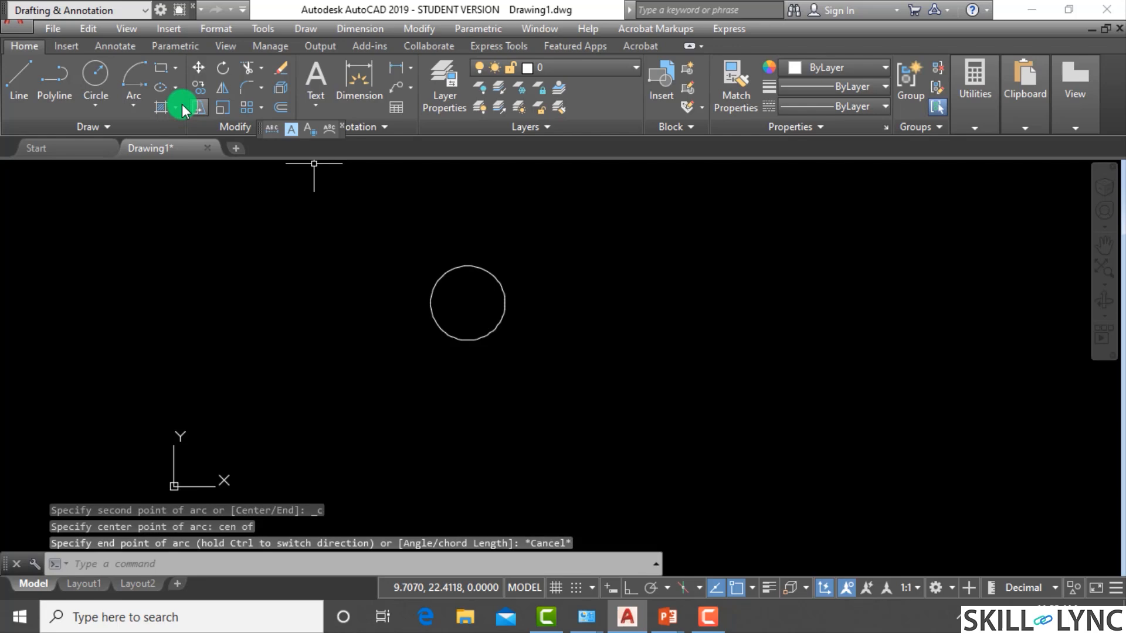
left_click(132, 111)
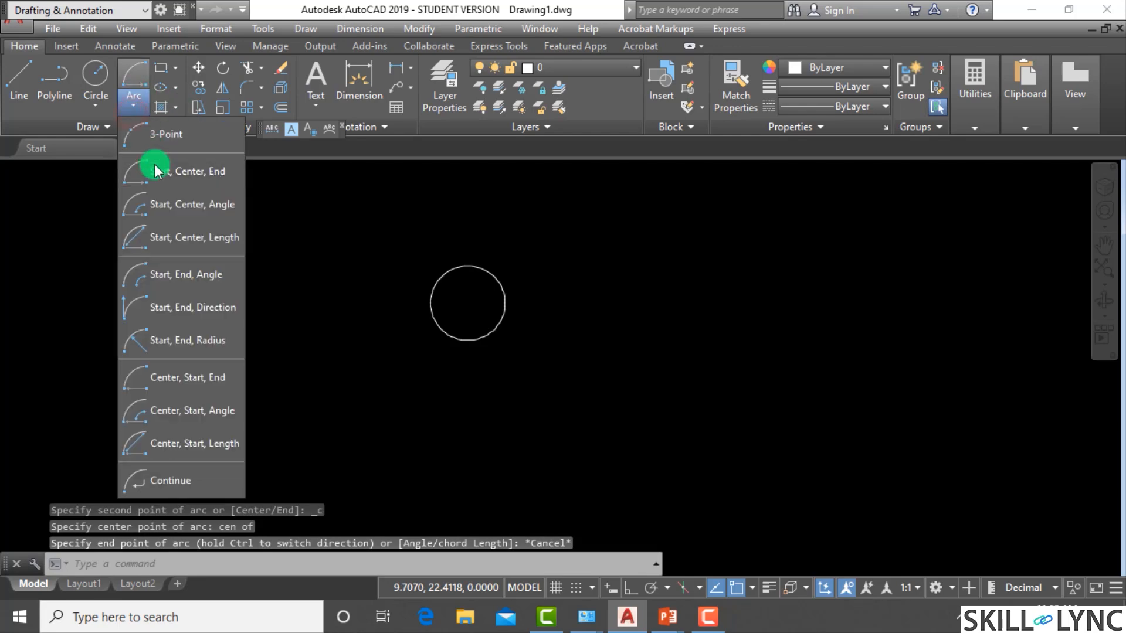
left_click(190, 171)
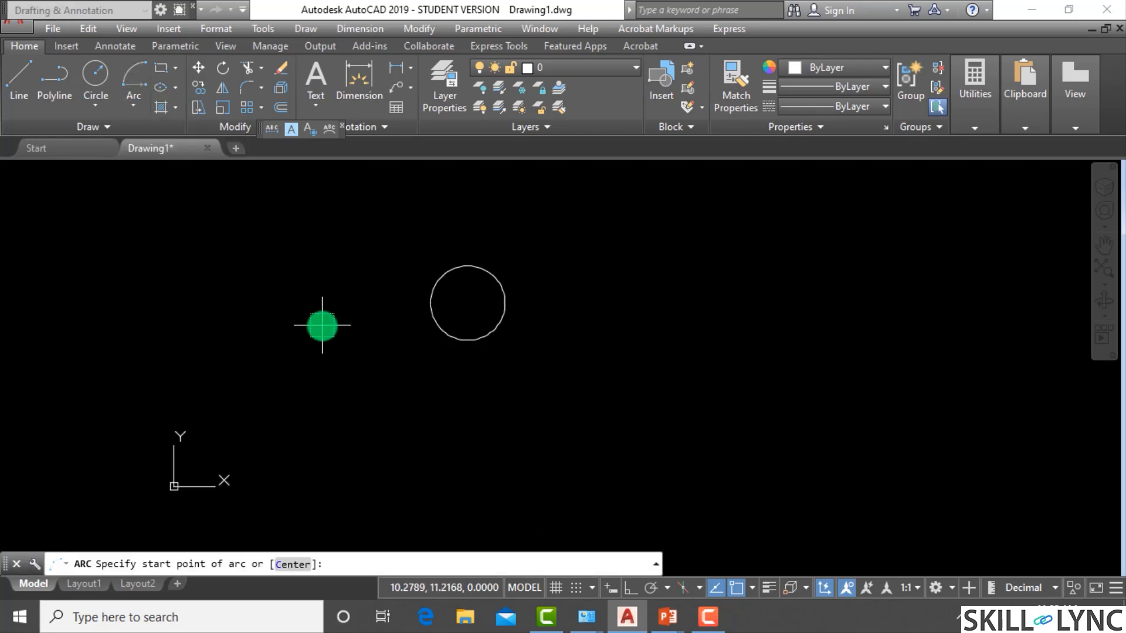
left_click(322, 325)
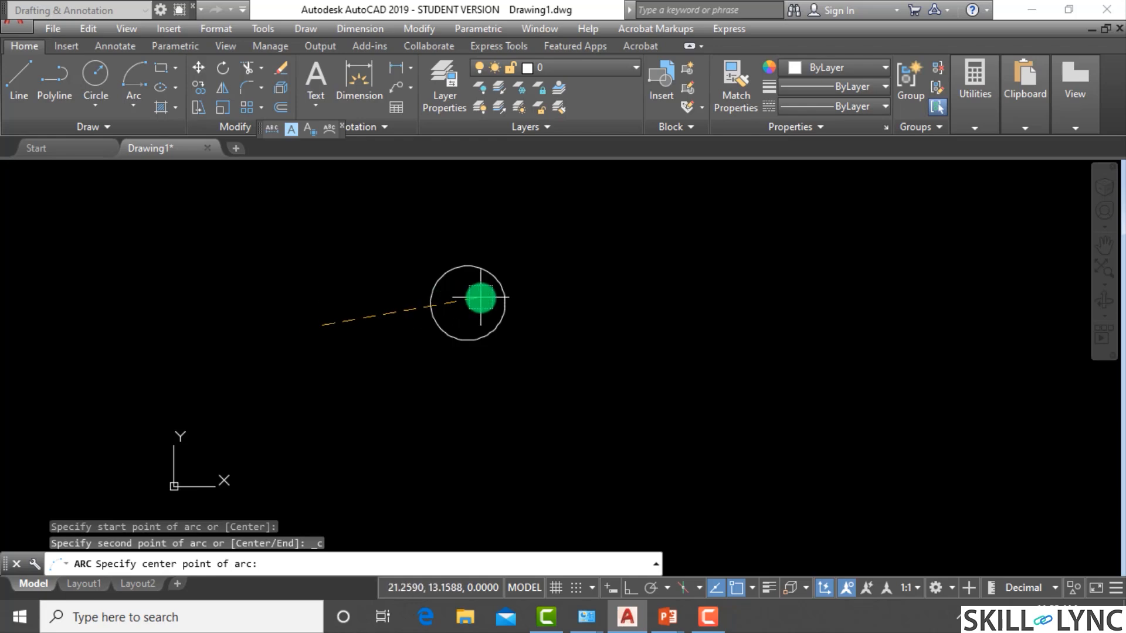
left_click(484, 296)
type("ce")
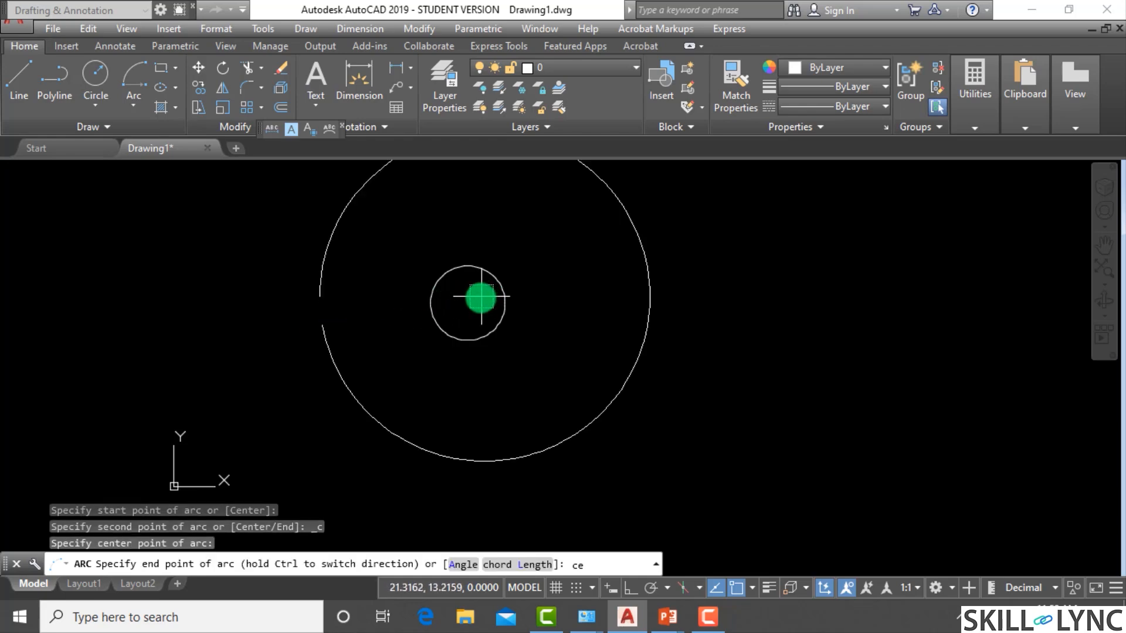
type("n")
key("Return")
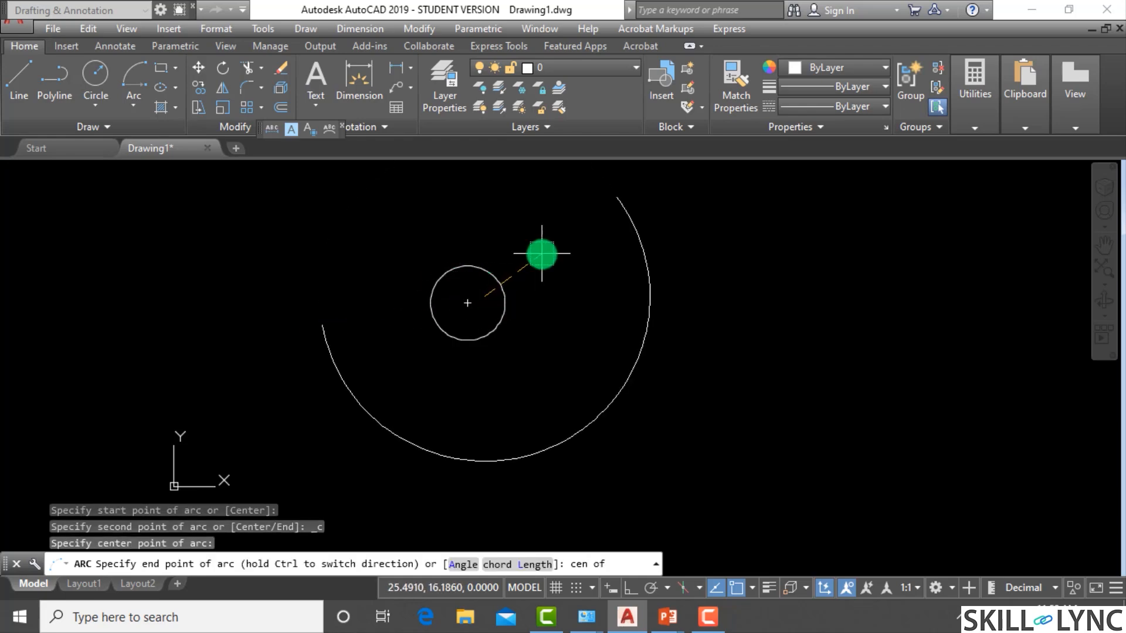
key("Escape")
key("Escape")
key("Escape")
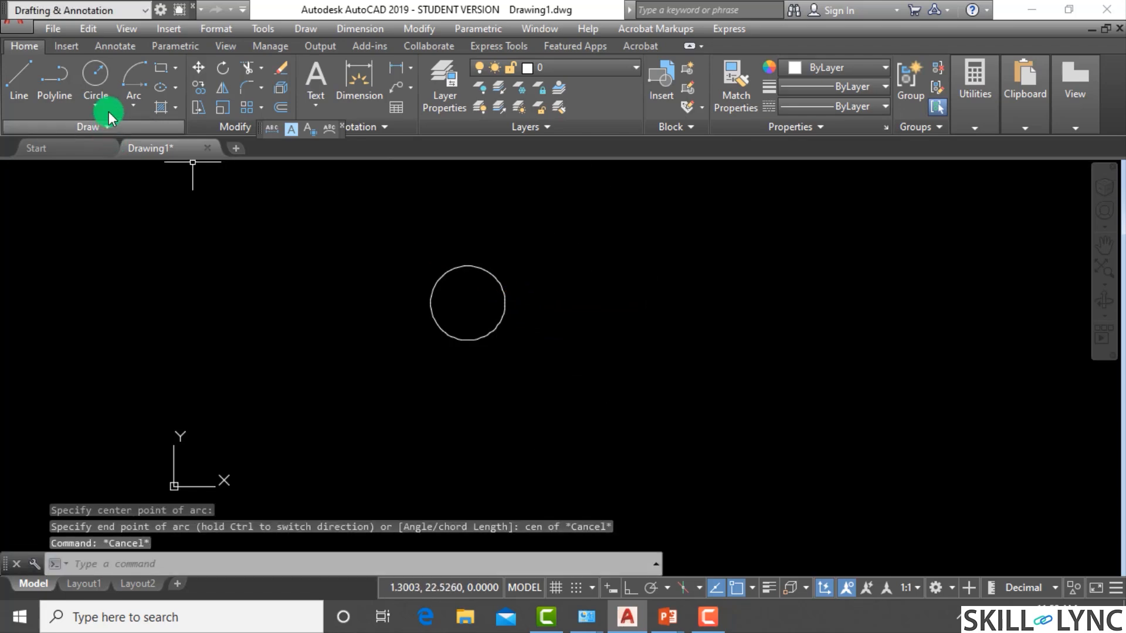
Step: Draw a Start, Center, End arc of radius about 10.2 below the circle, starting at its lower left, centred on the circle's center, ending to its right
left_click(131, 109)
left_click(157, 178)
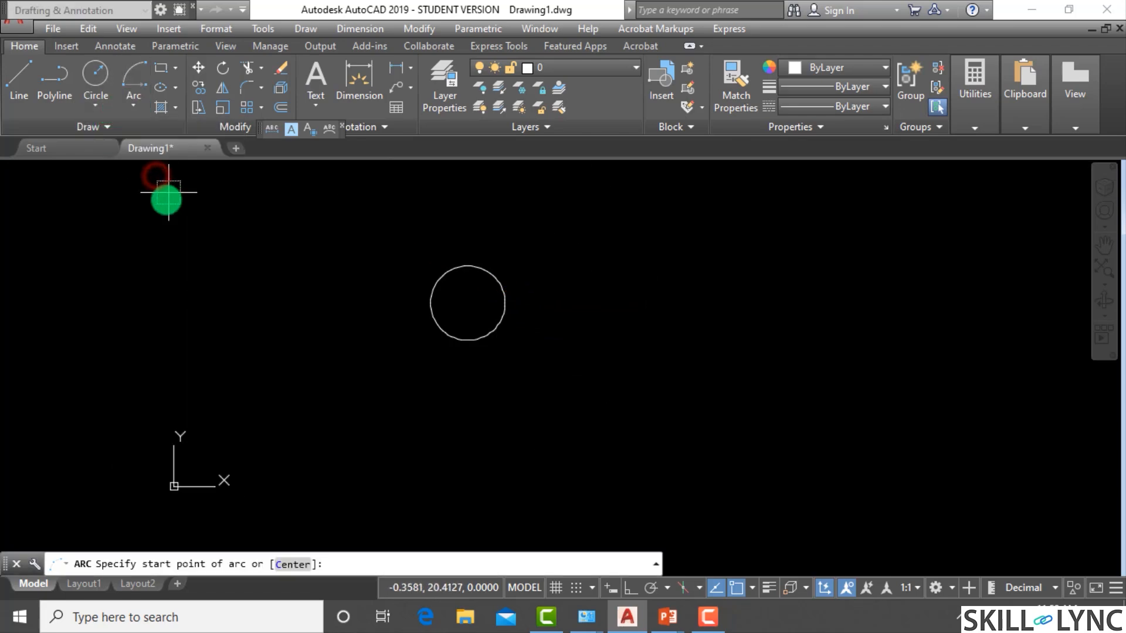
left_click(328, 351)
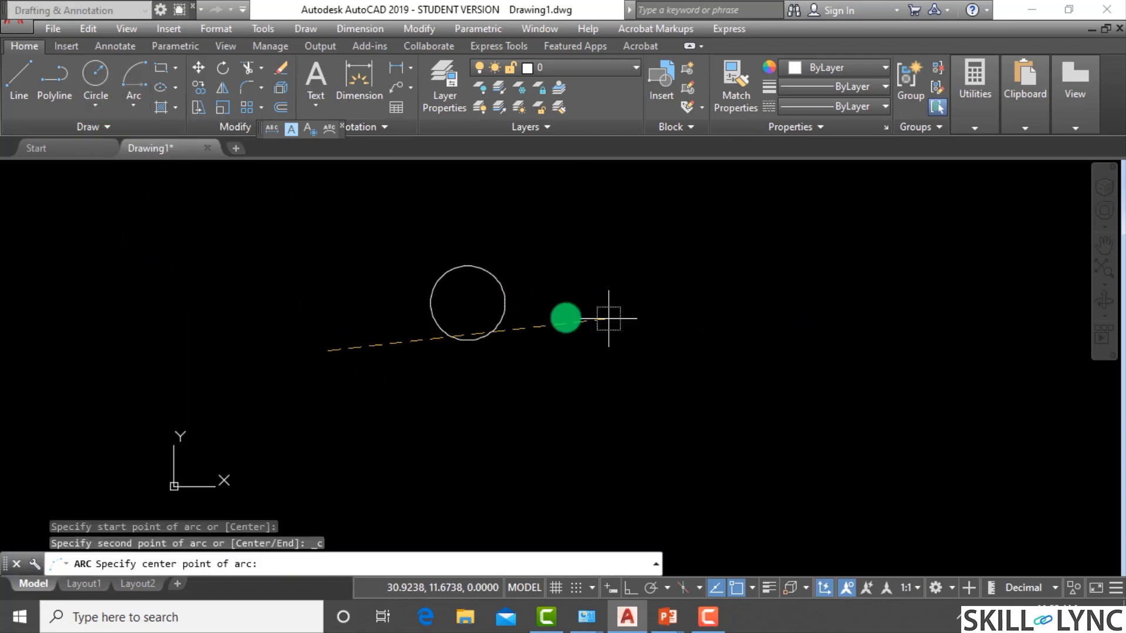
type("cen")
key("Return")
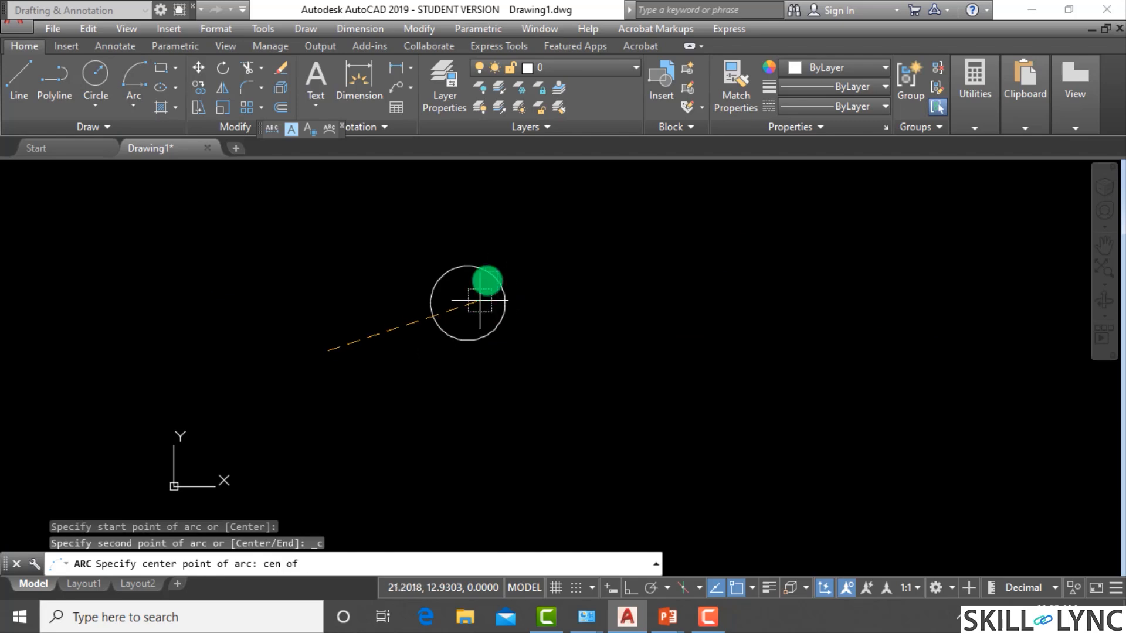
left_click(467, 304)
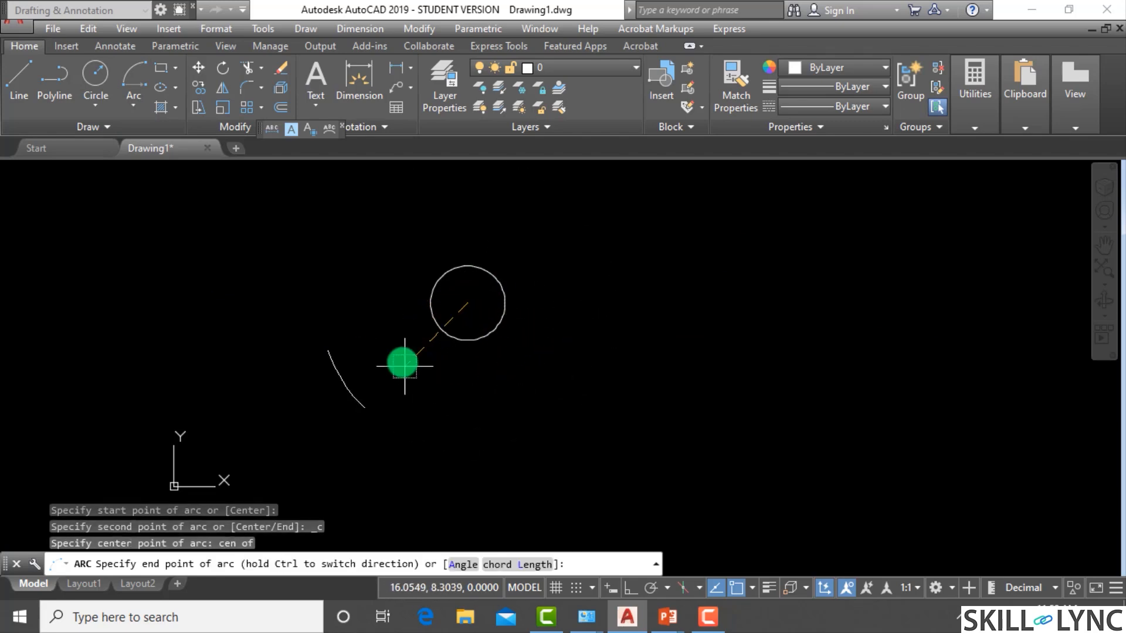
left_click(652, 329)
scroll(661, 430, "down", 2)
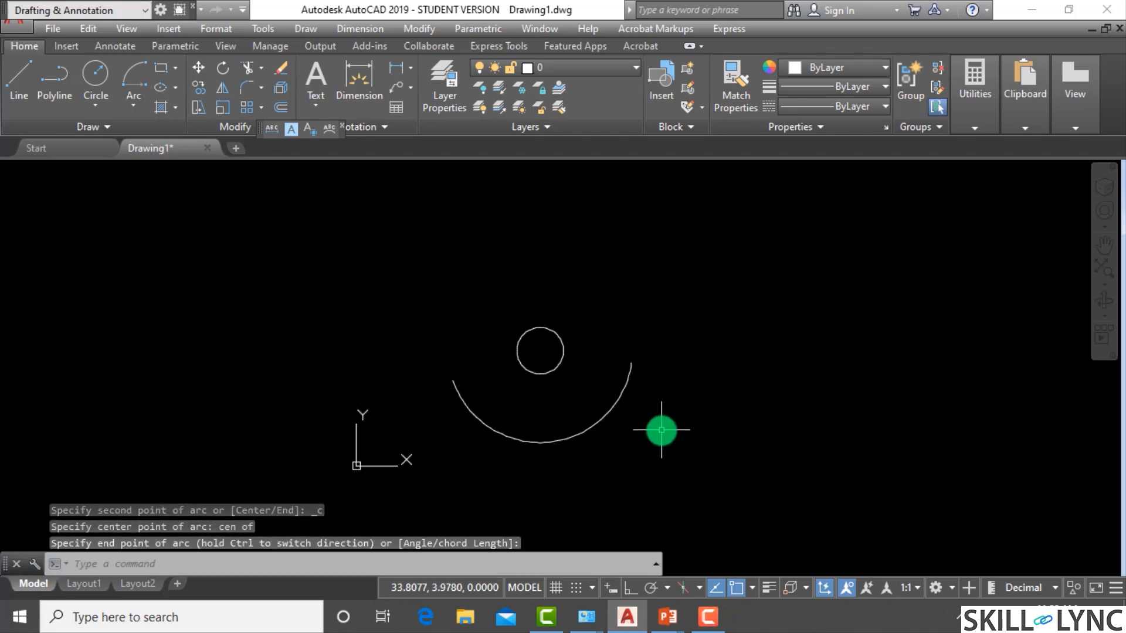
scroll(676, 423, "up", 2)
left_click(326, 407)
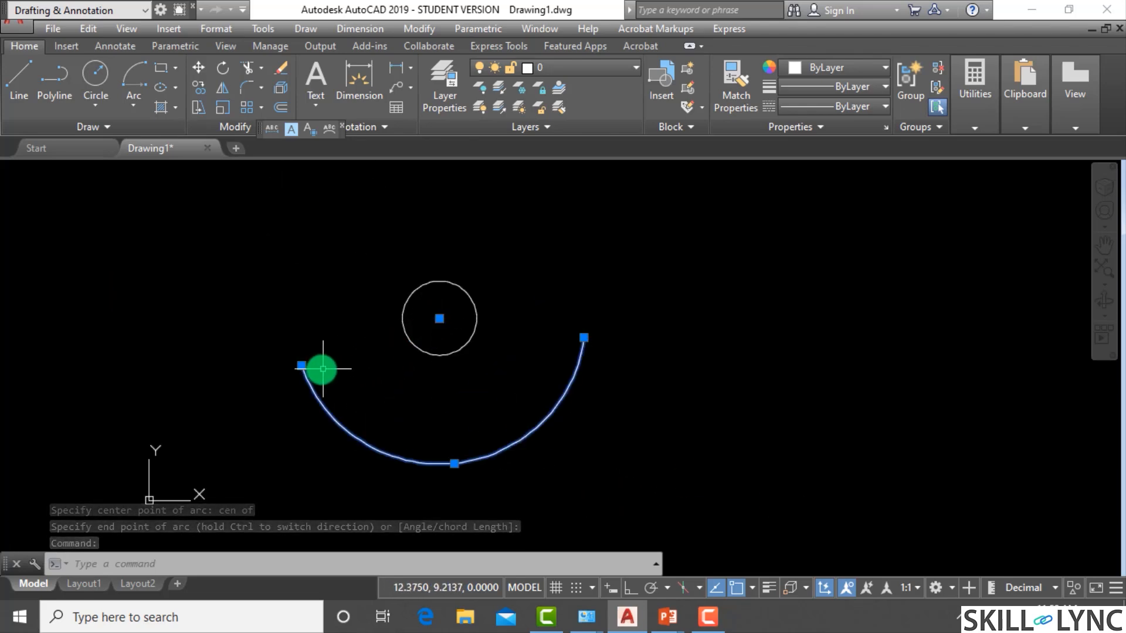
left_click(583, 338)
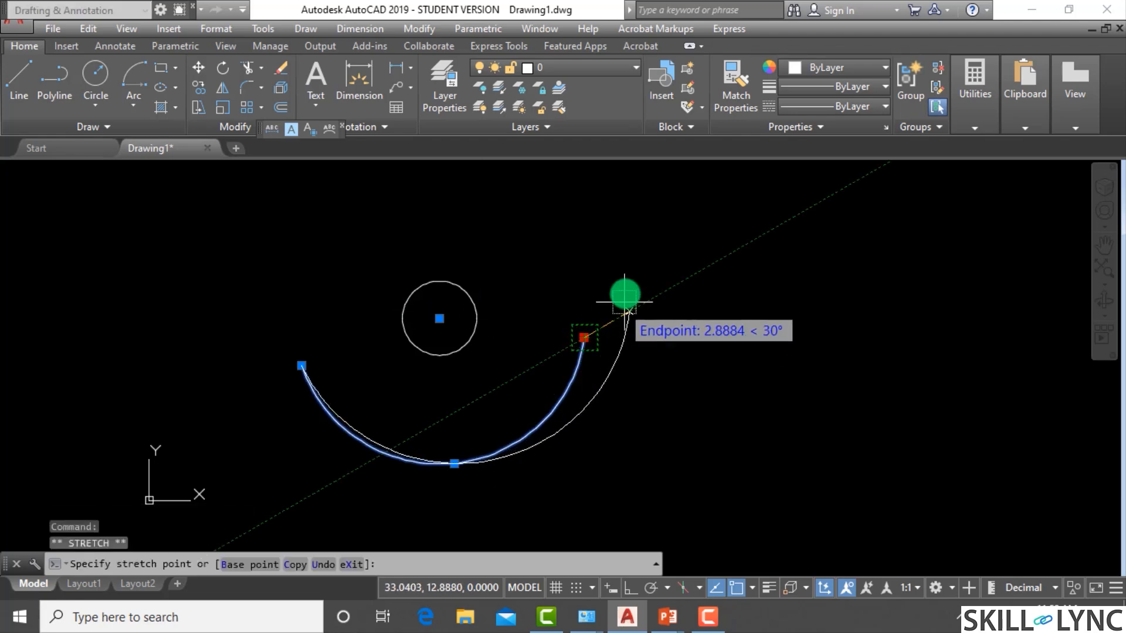
key("Escape")
key("Escape")
key("Escape")
key("Escape")
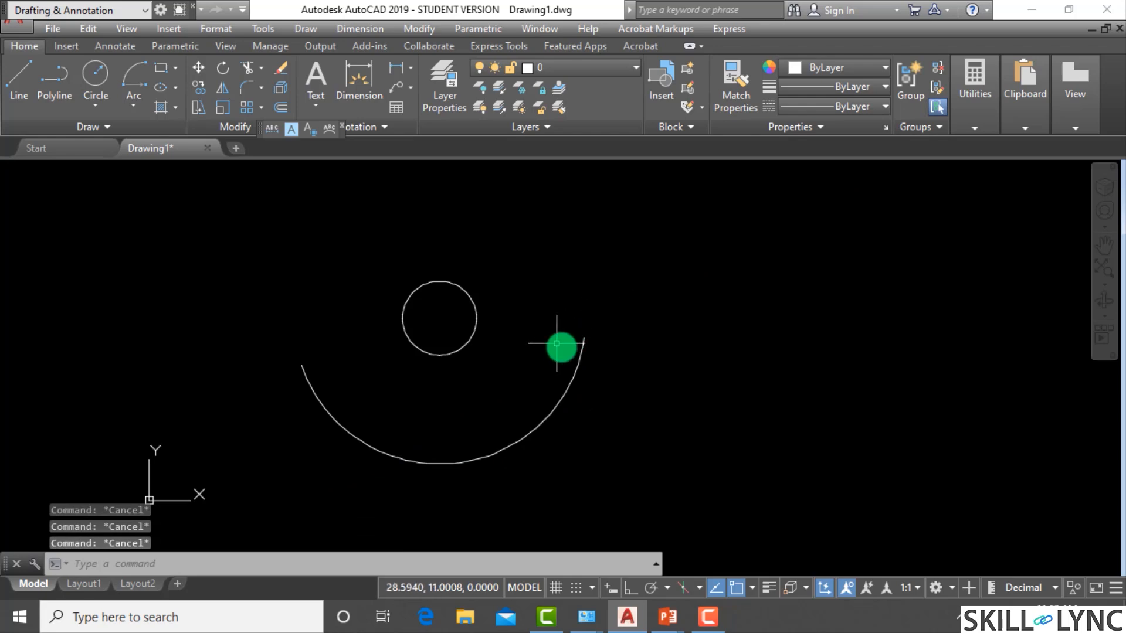
Step: Select the arc below the circle, open its properties and enlarge the palette to show its geometry values
left_click(590, 350)
left_click(557, 352)
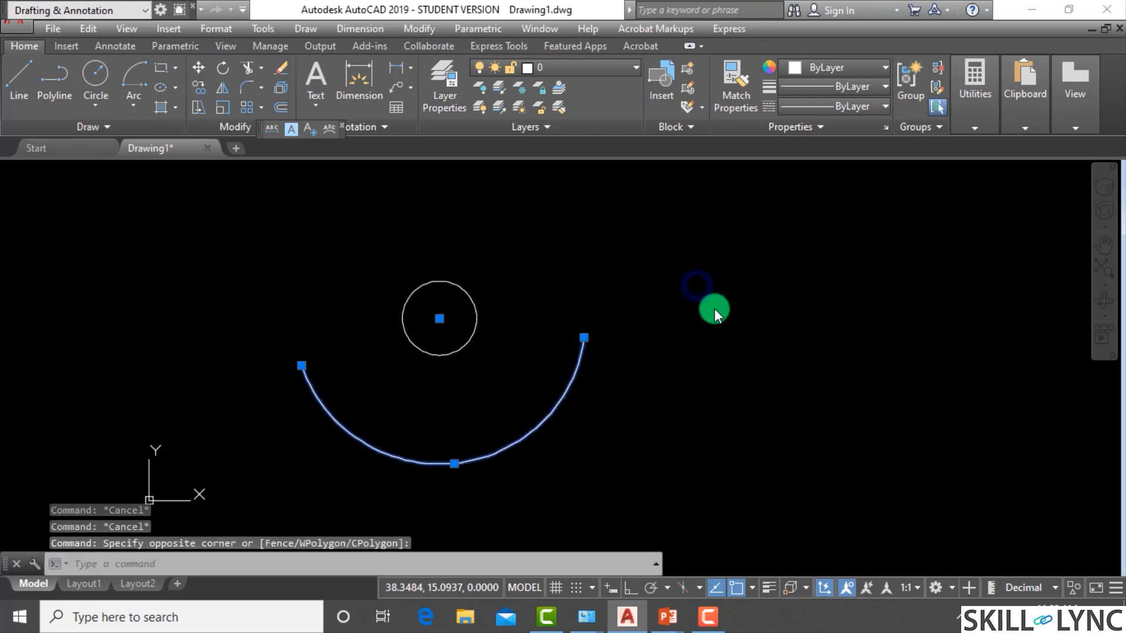
right_click(714, 309)
left_click(767, 567)
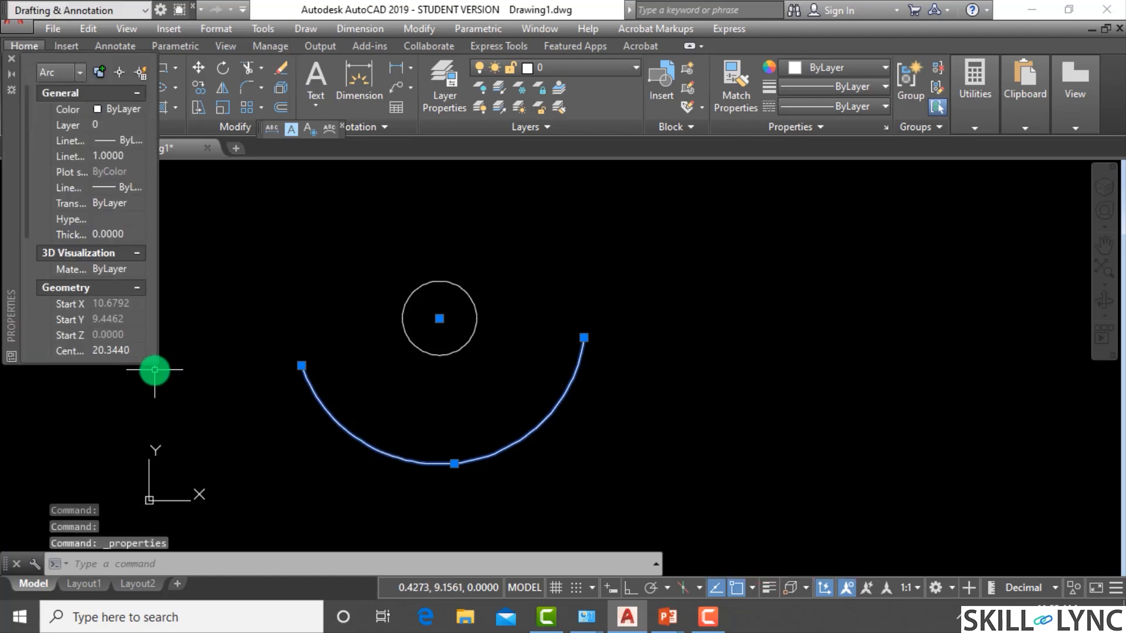
left_click_drag(156, 364, 186, 434)
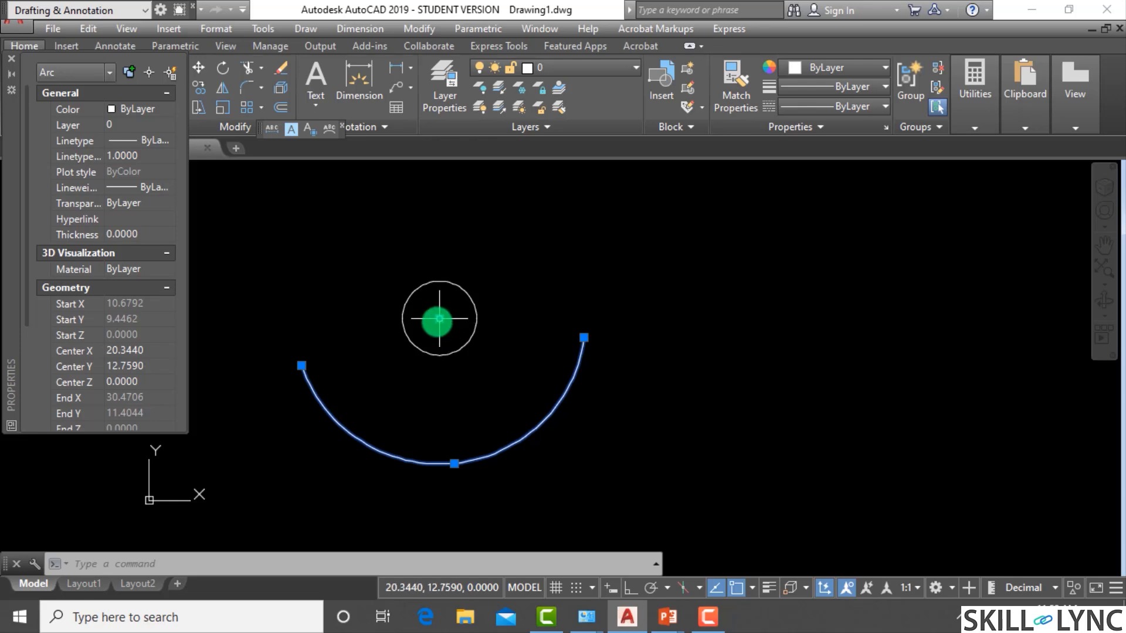
scroll(103, 372, "down", 2)
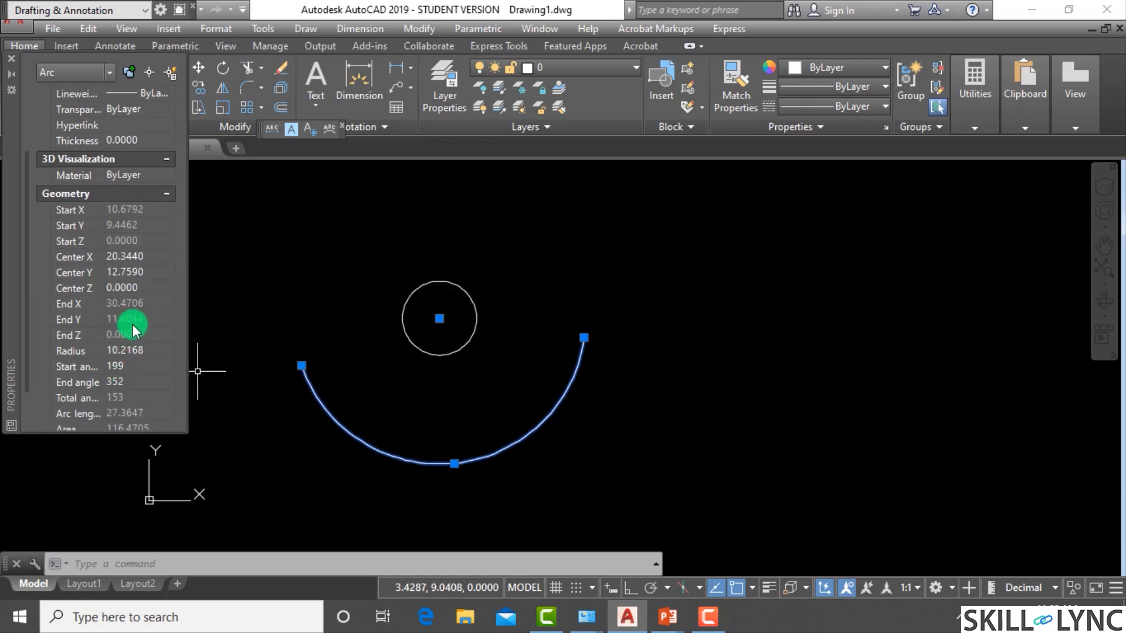
Step: Examine the arc's start angle, end angle, total angle and arc length in its geometry properties
left_click(107, 367)
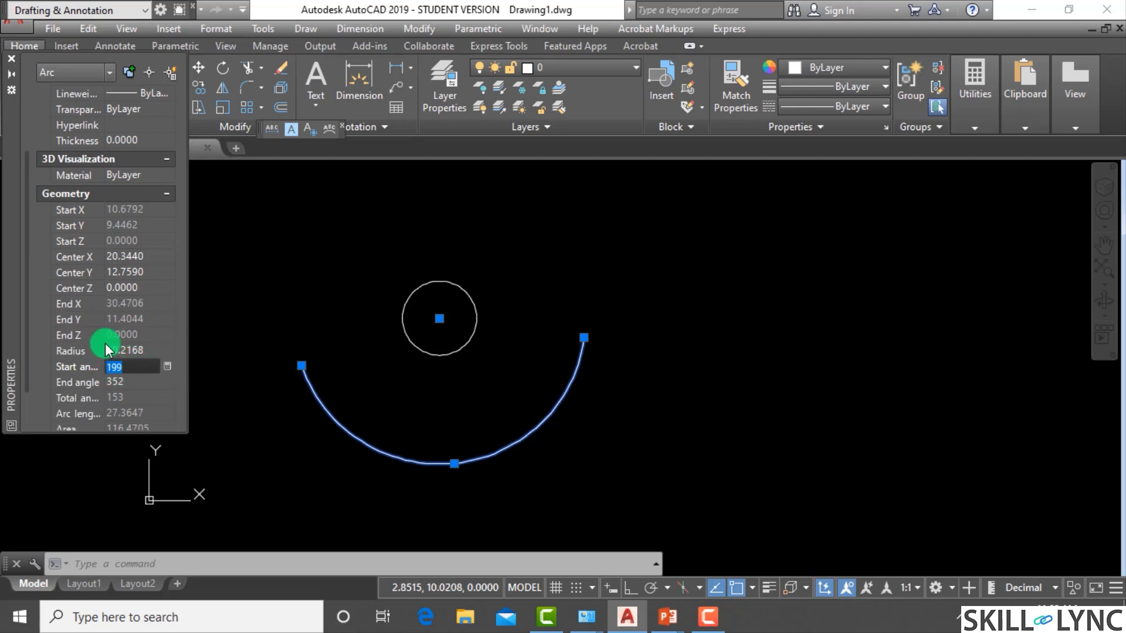
left_click_drag(104, 343, 118, 348)
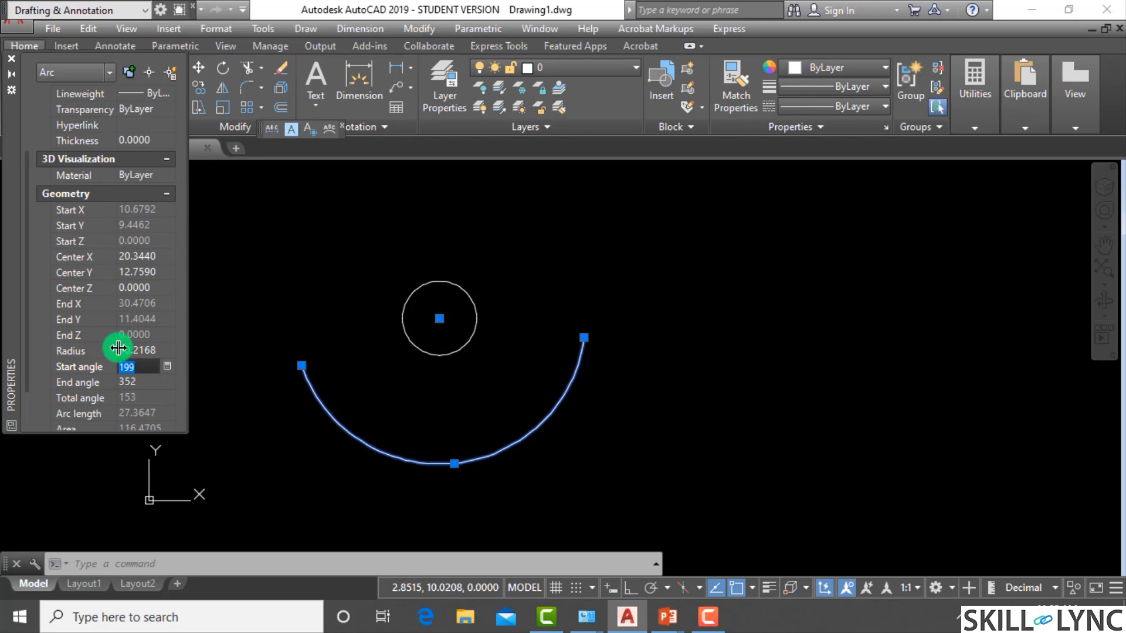
left_click(136, 382)
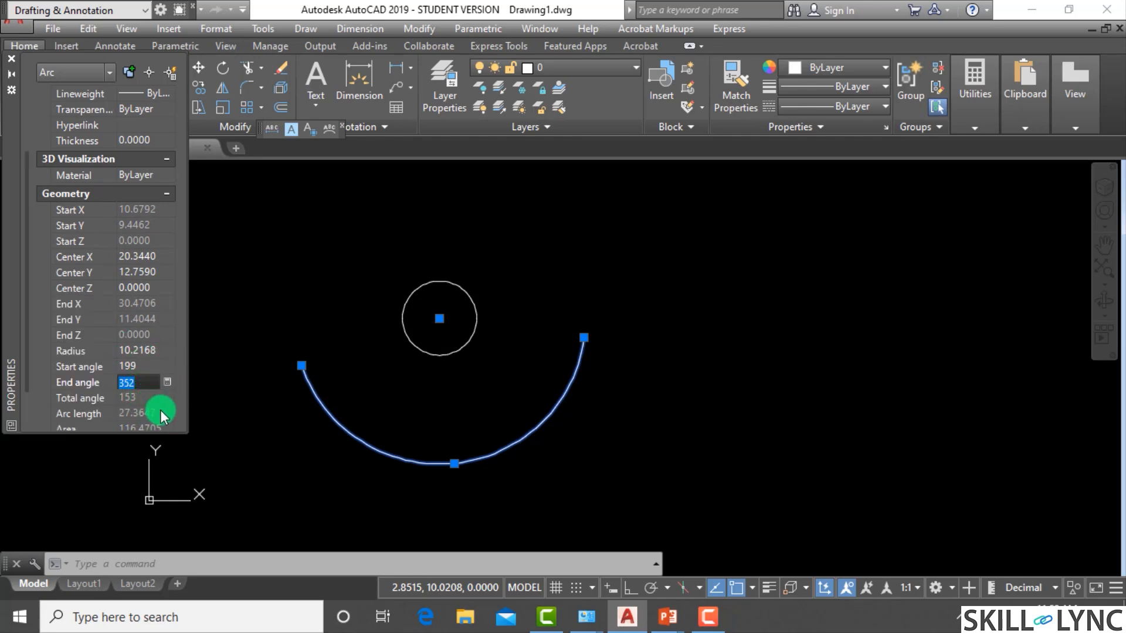
scroll(142, 419, "up", 1)
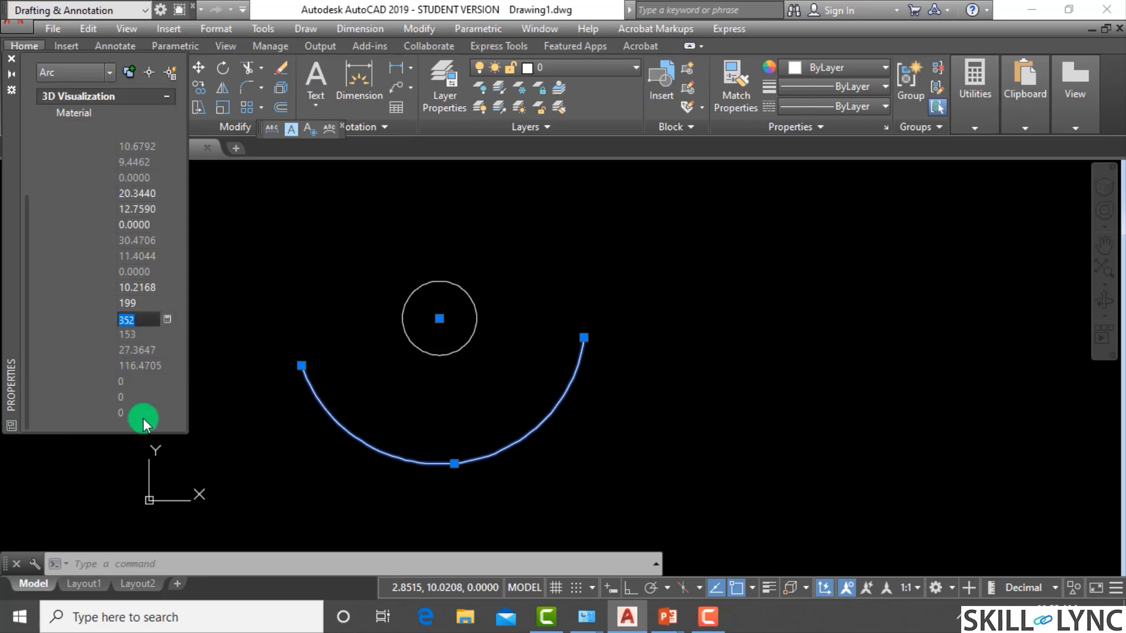
scroll(143, 417, "down", 3)
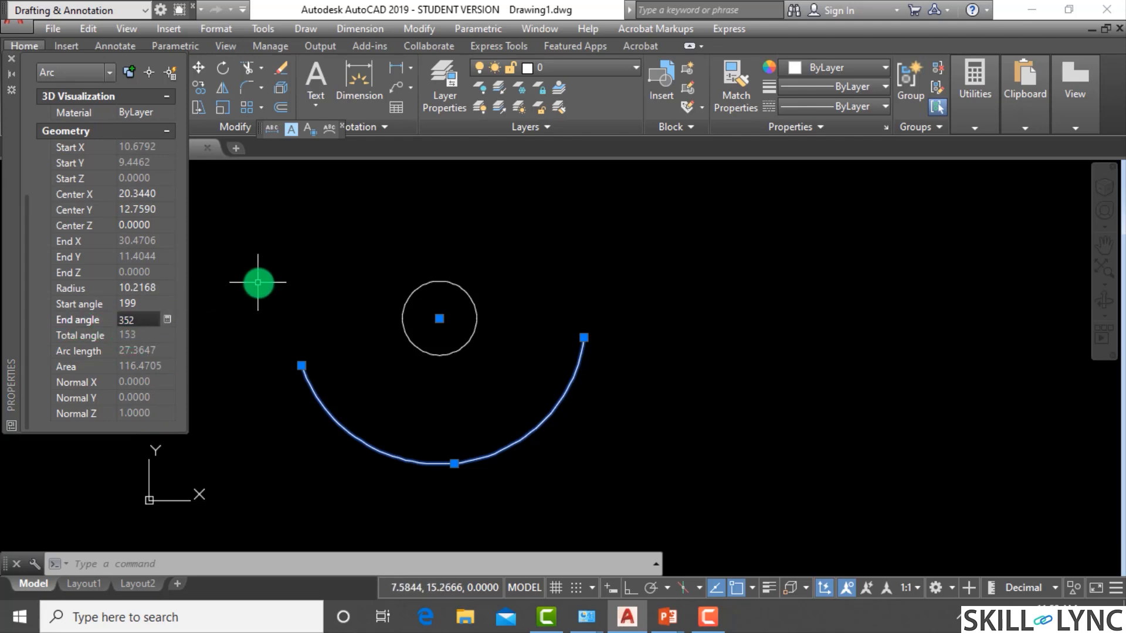
left_click(259, 283)
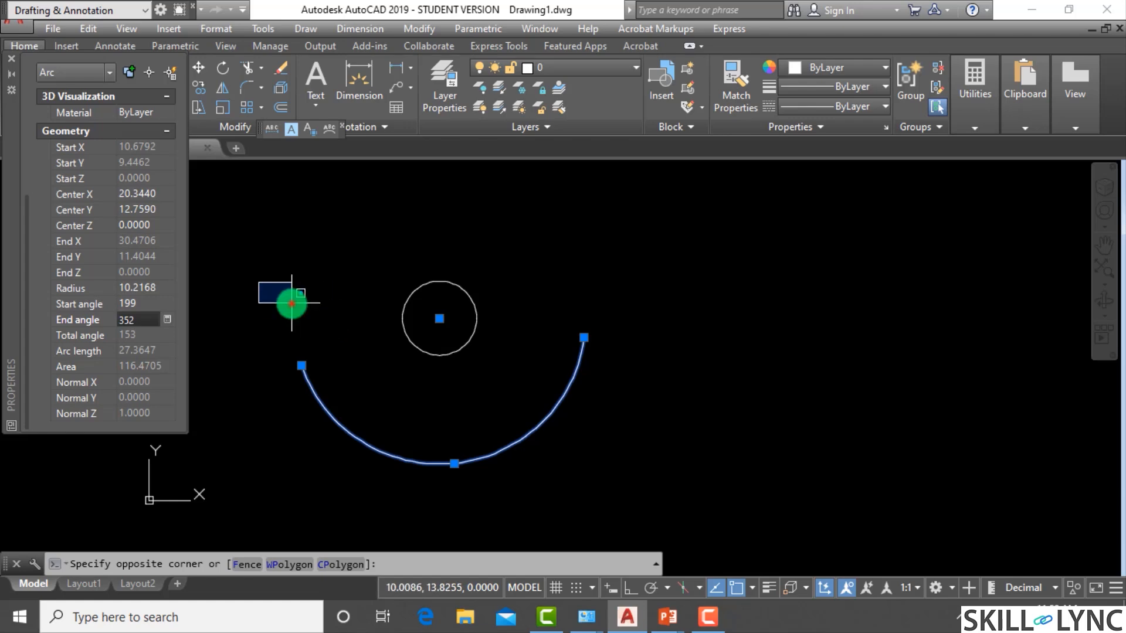
left_click(294, 304)
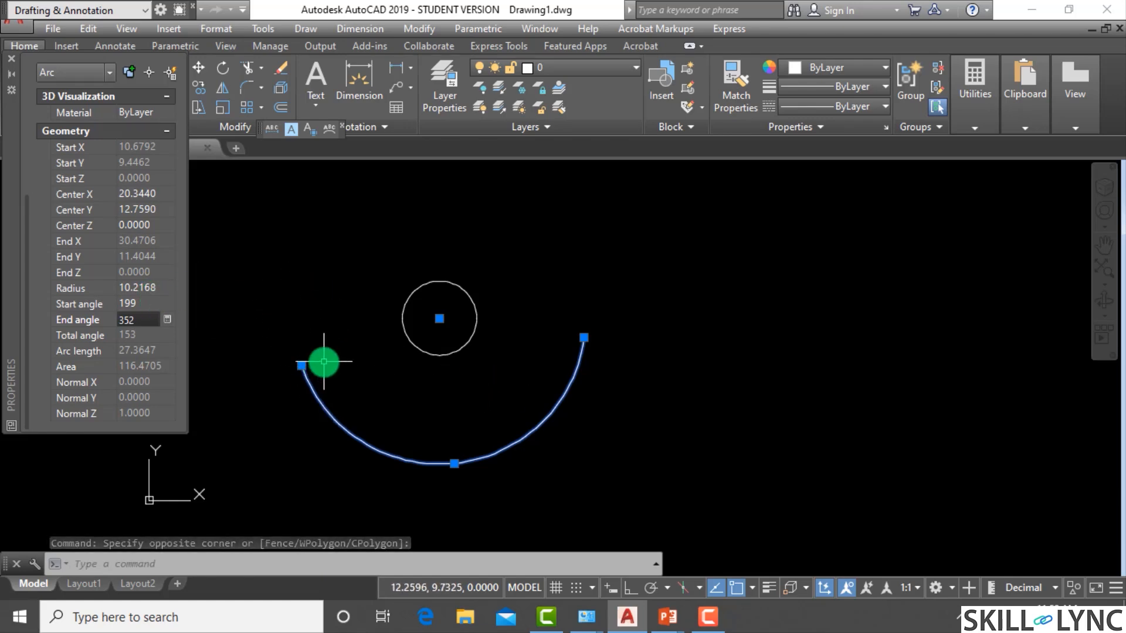
Step: Set the arc's start angle to 180 and its end angle to 270, then deselect it
left_click(154, 300)
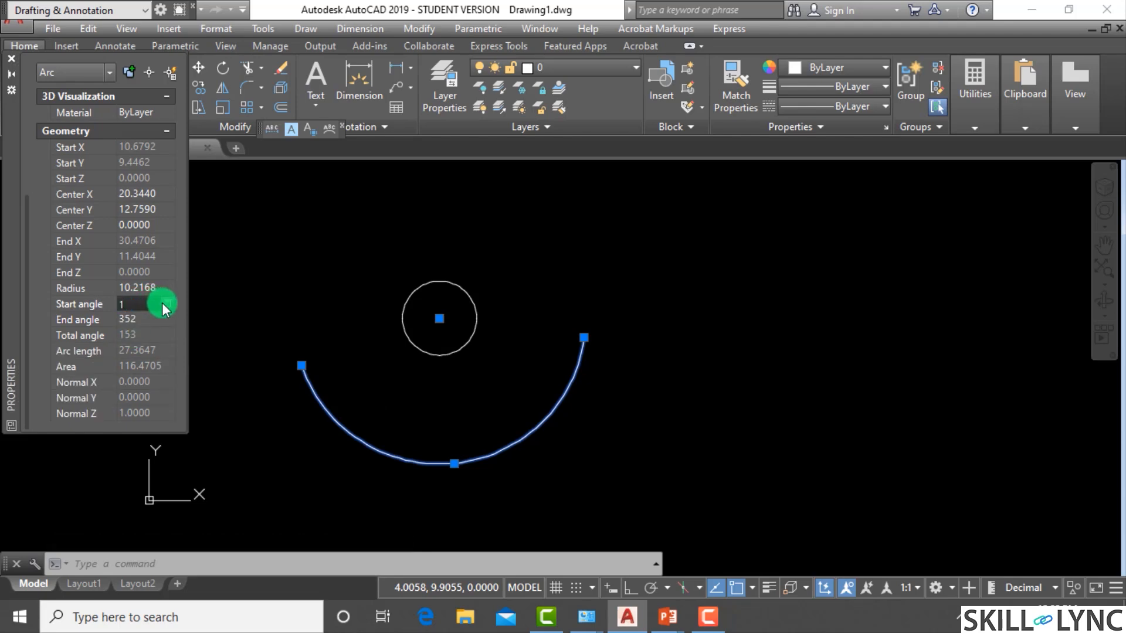
key("Tab")
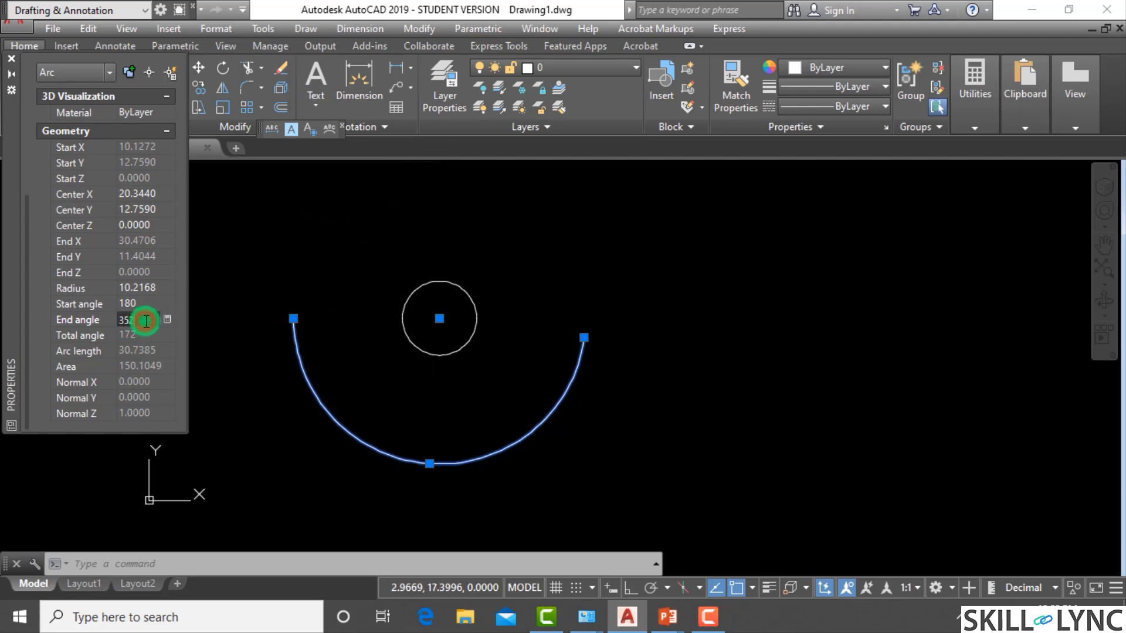
left_click(111, 320)
type("270")
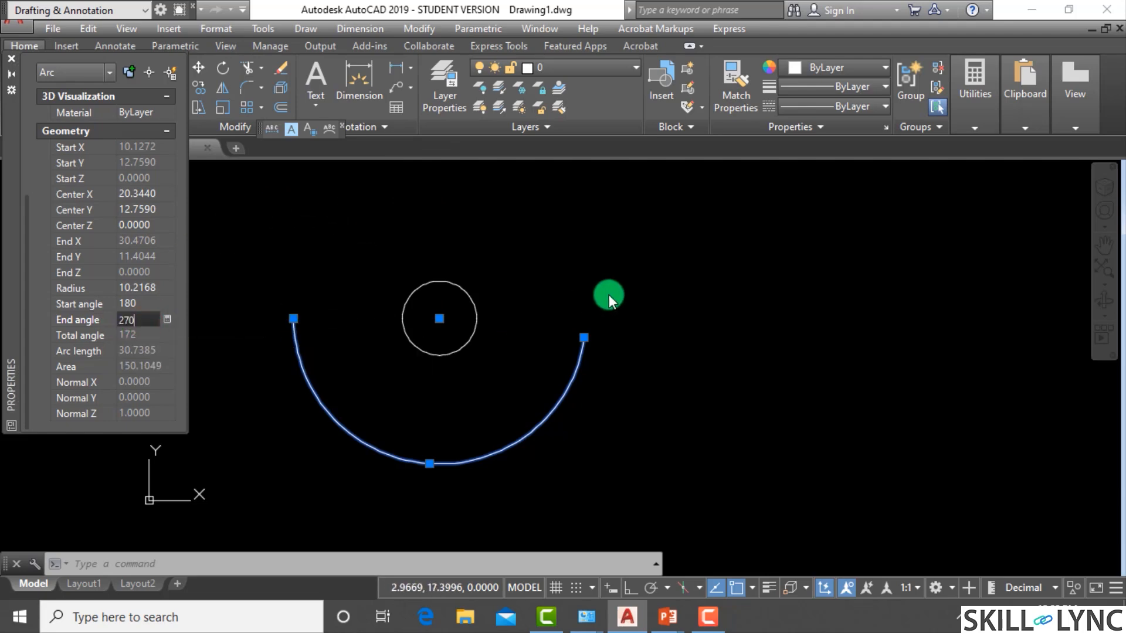
key("Return")
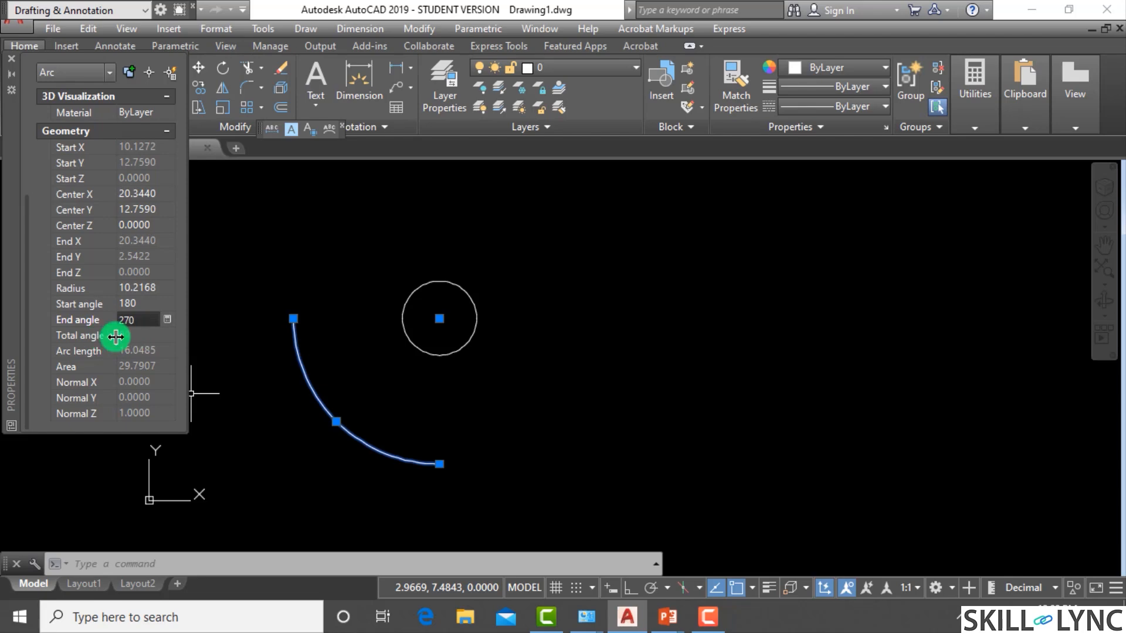
mouse_move(294, 320)
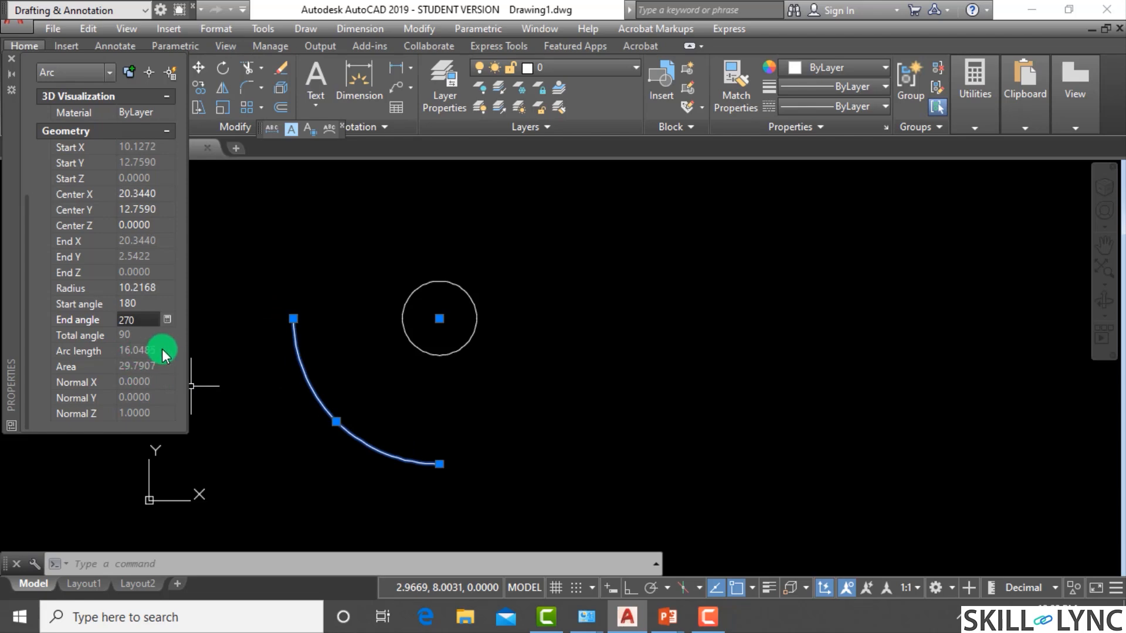
left_click(616, 444)
key("Escape")
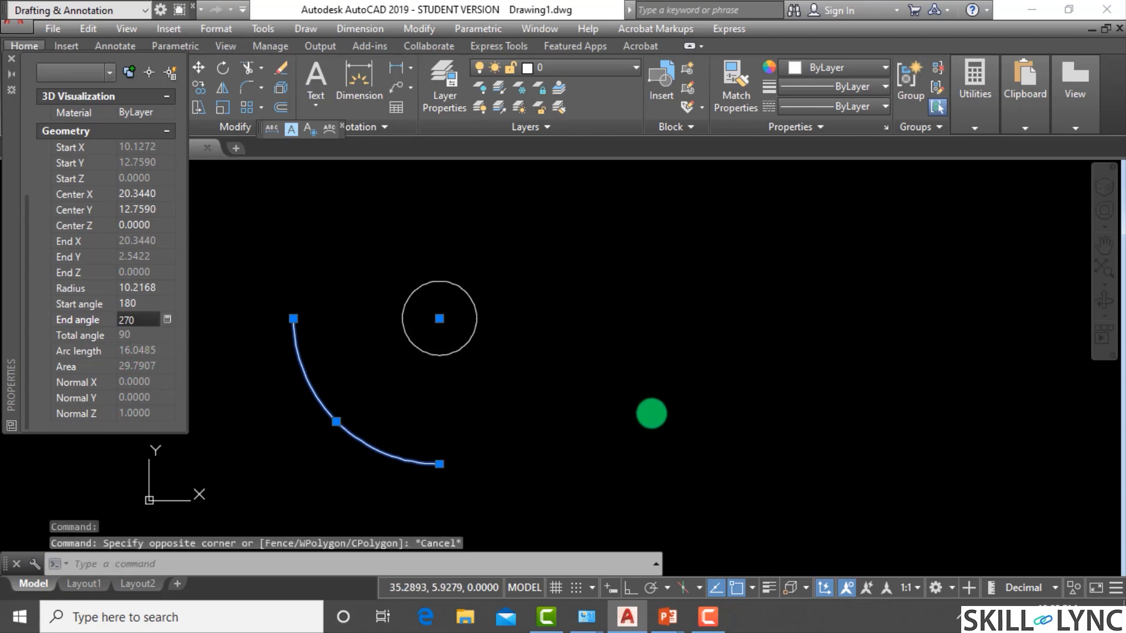
key("Escape")
key("Escape")
Step: Add an arc length dimension (DIMARC) to the arc, placed just outside it at the lower left
scroll(636, 411, "down", 3)
scroll(641, 427, "up", 3)
scroll(745, 334, "down", 1)
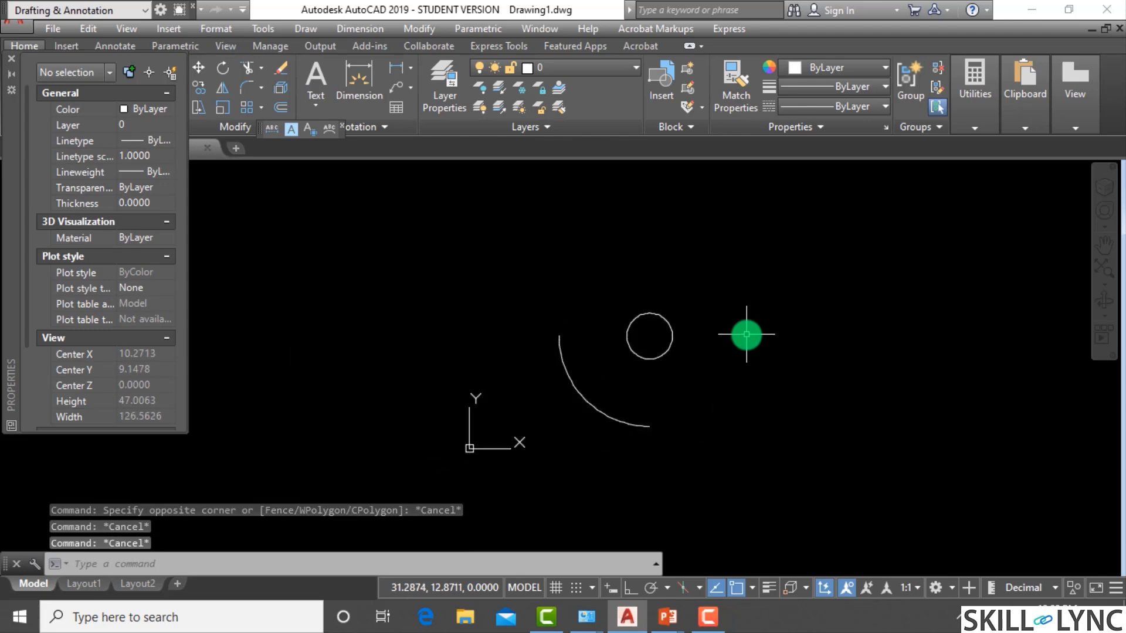
scroll(746, 334, "up", 2)
type("d")
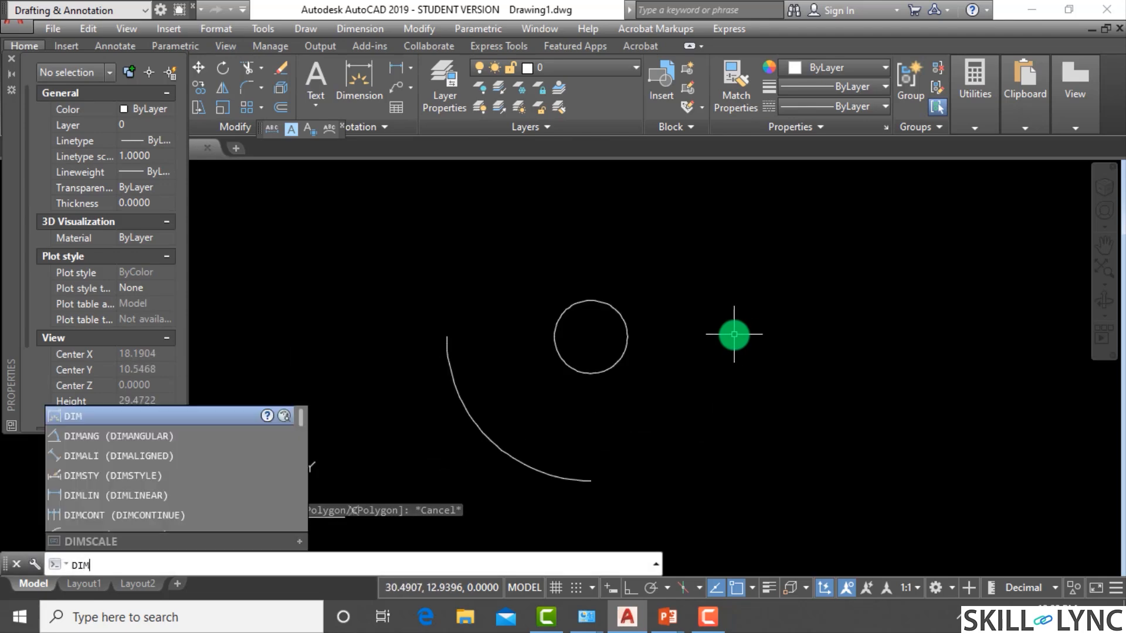
type("imarc")
key("Return")
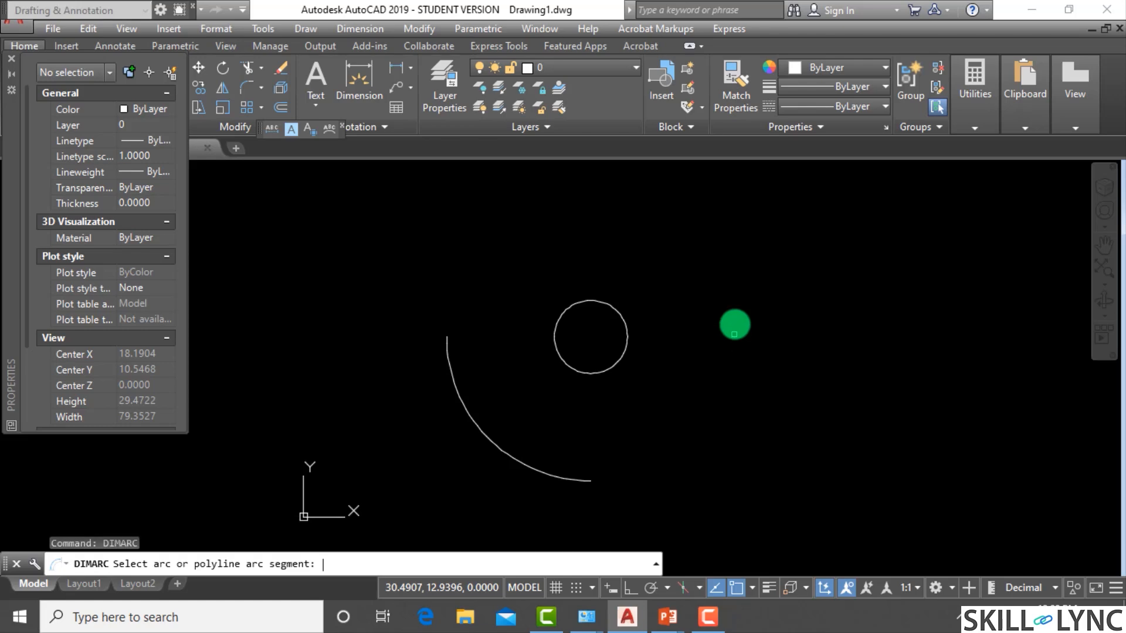
left_click(473, 429)
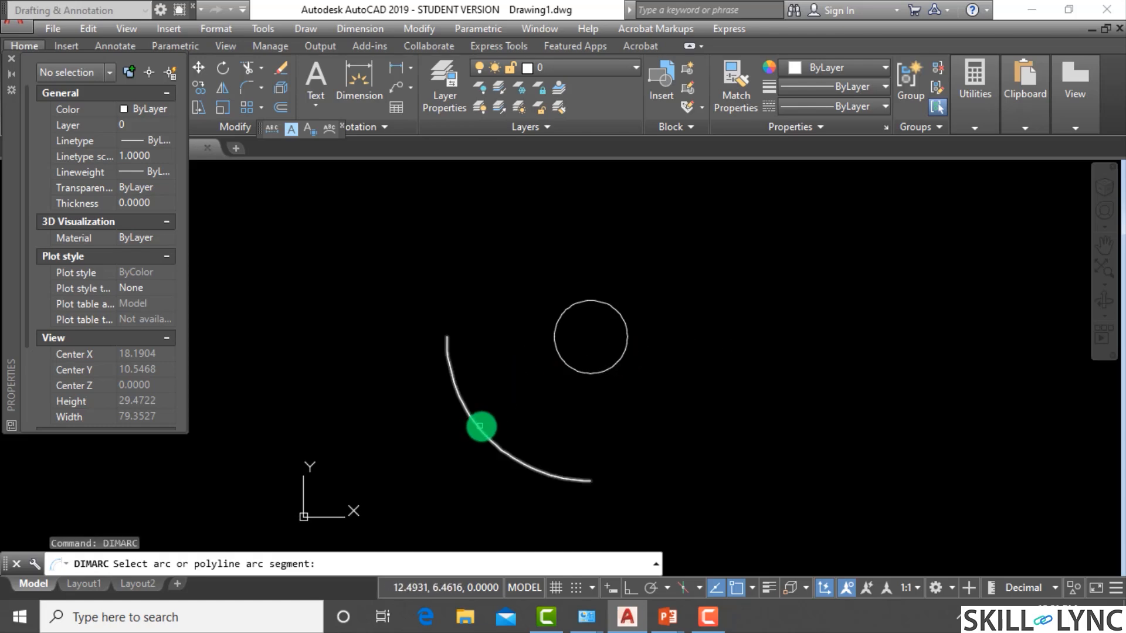
left_click(459, 451)
scroll(463, 462, "up", 4)
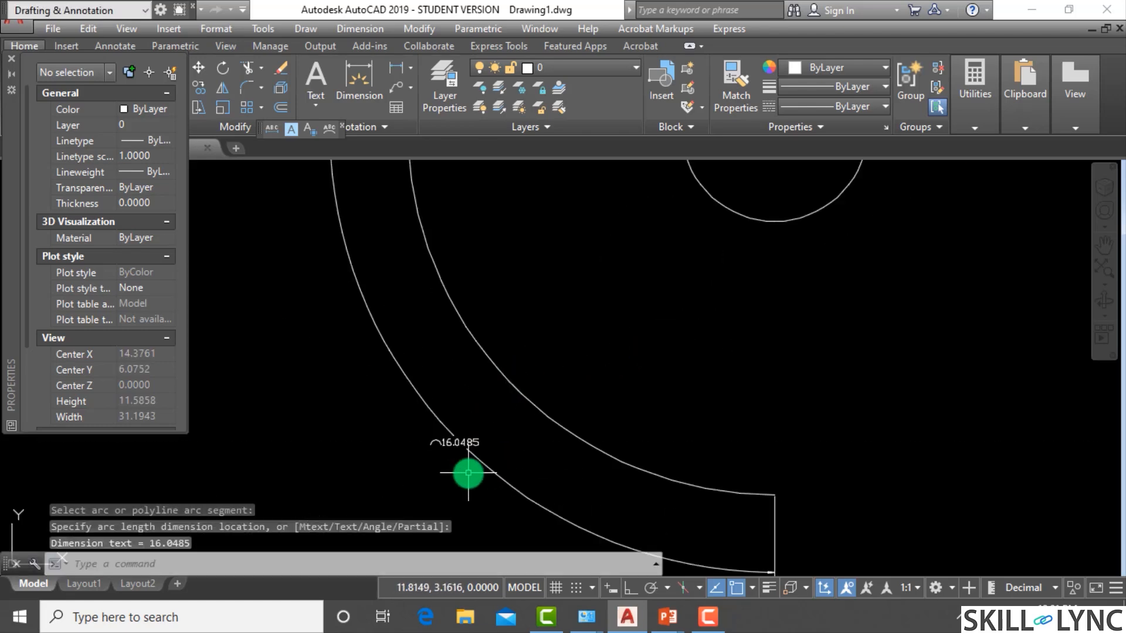
scroll(468, 472, "down", 5)
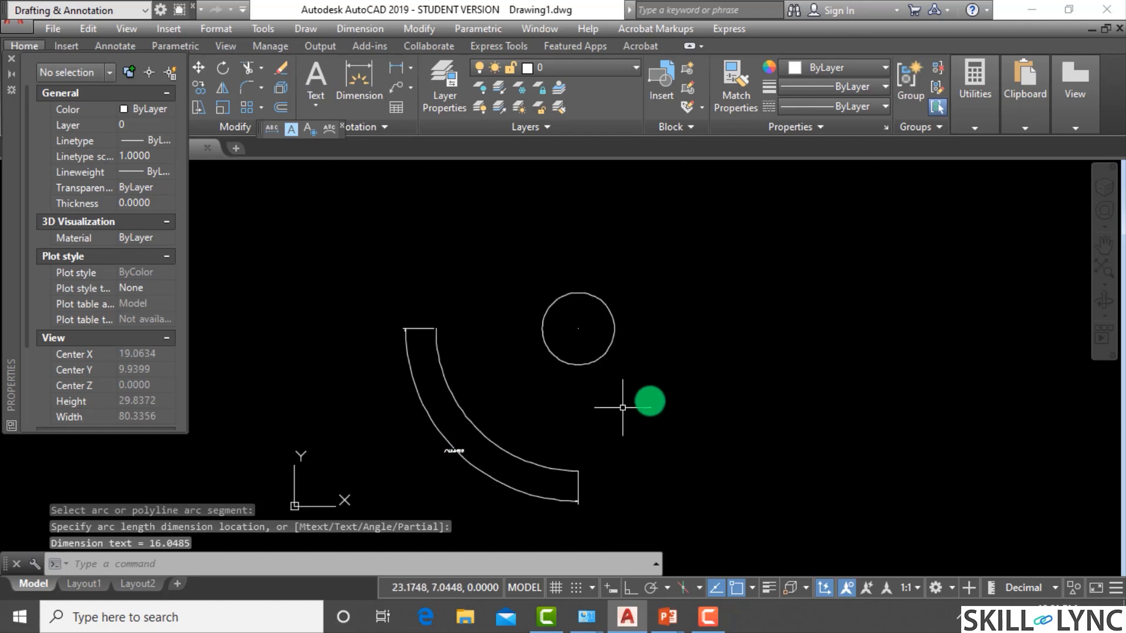
Step: Add an angular dimension (DIMANG) to the arc, placed on its inner side toward the circle
scroll(651, 401, "up", 2)
type("dima")
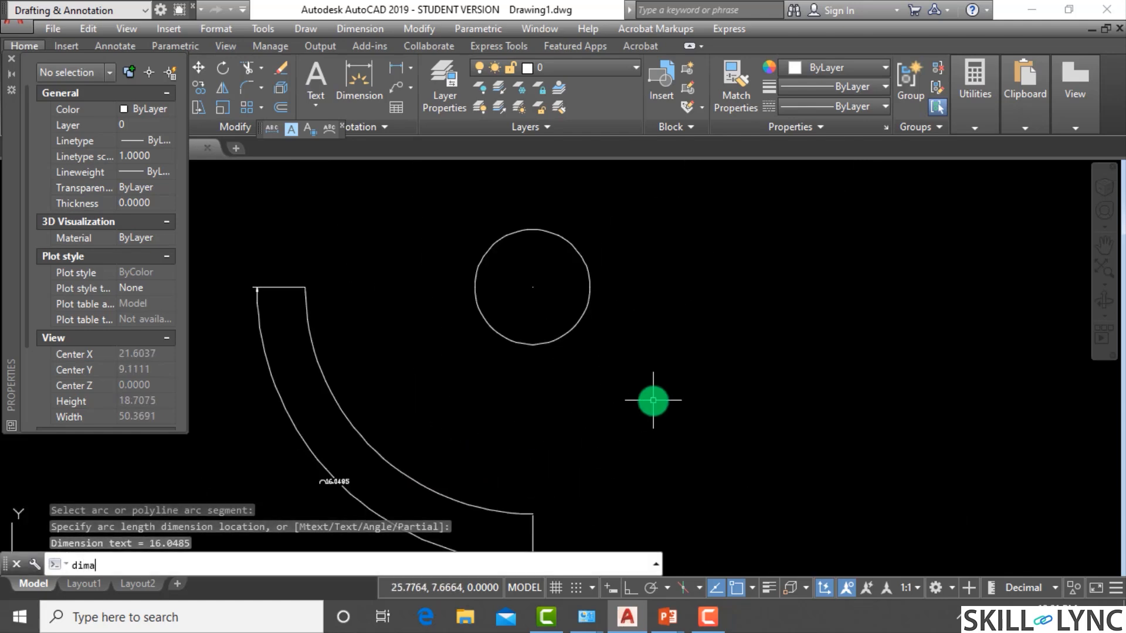
type("ng")
key("Return")
left_click(431, 490)
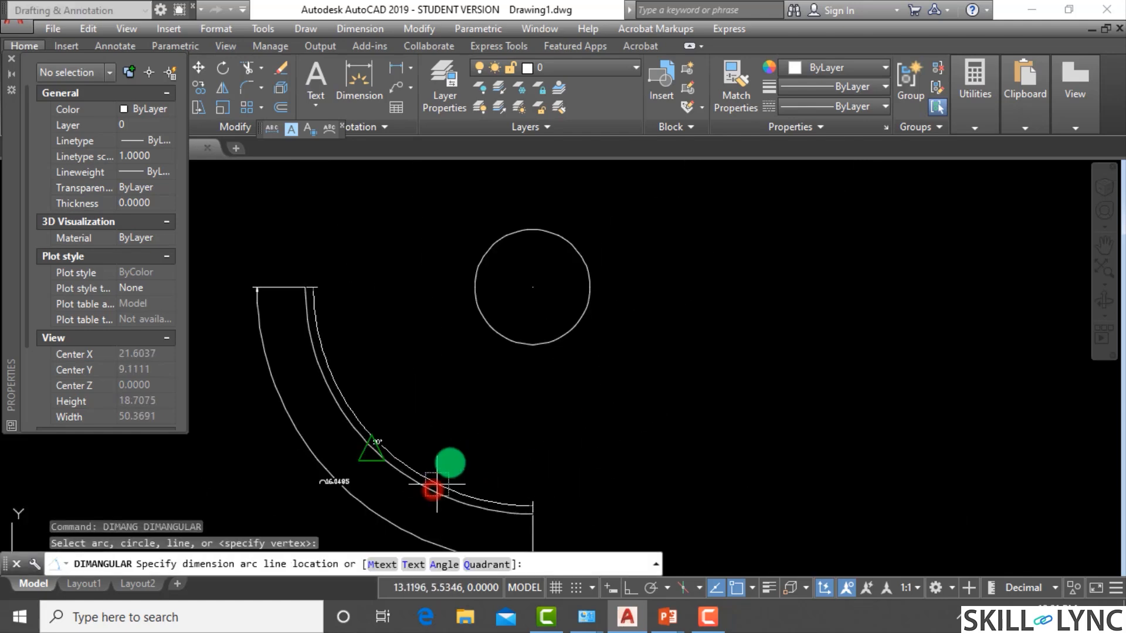
left_click(474, 439)
scroll(527, 428, "down", 2)
scroll(550, 455, "up", 4)
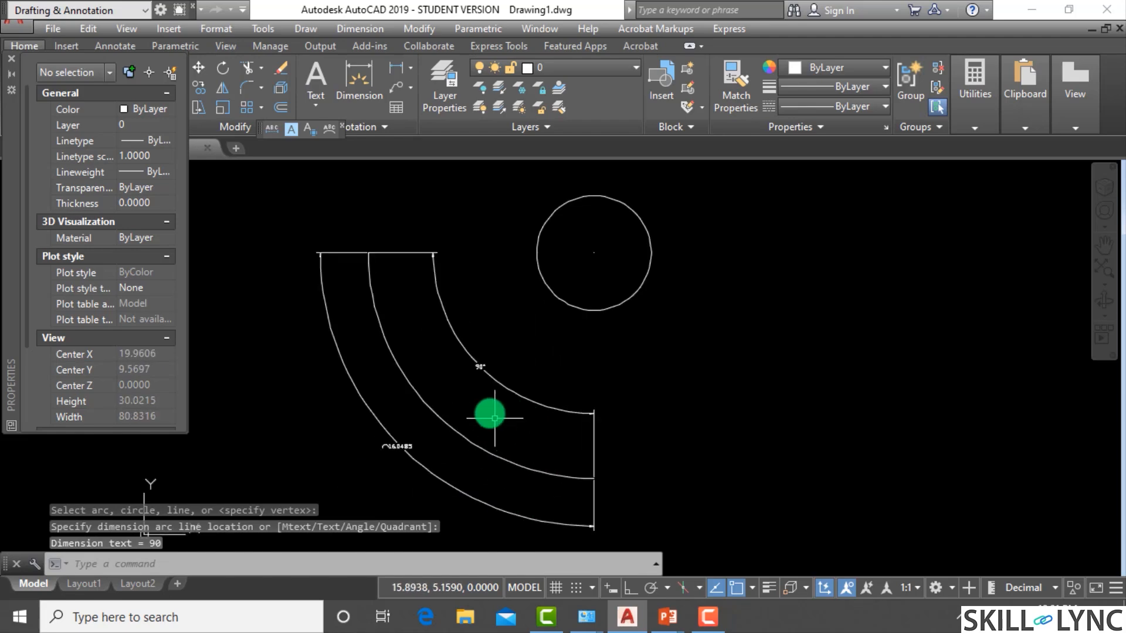
Step: Select the quarter arc between the two dimensions and set its start angle to 90
scroll(477, 394, "down", 2)
left_click(417, 360)
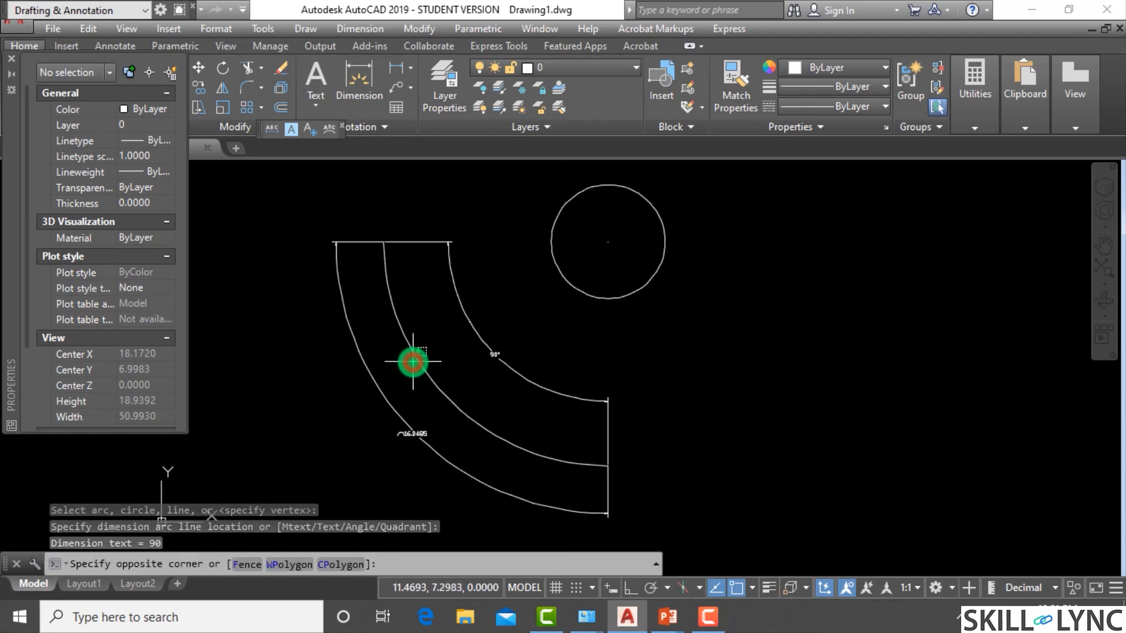
left_click(420, 382)
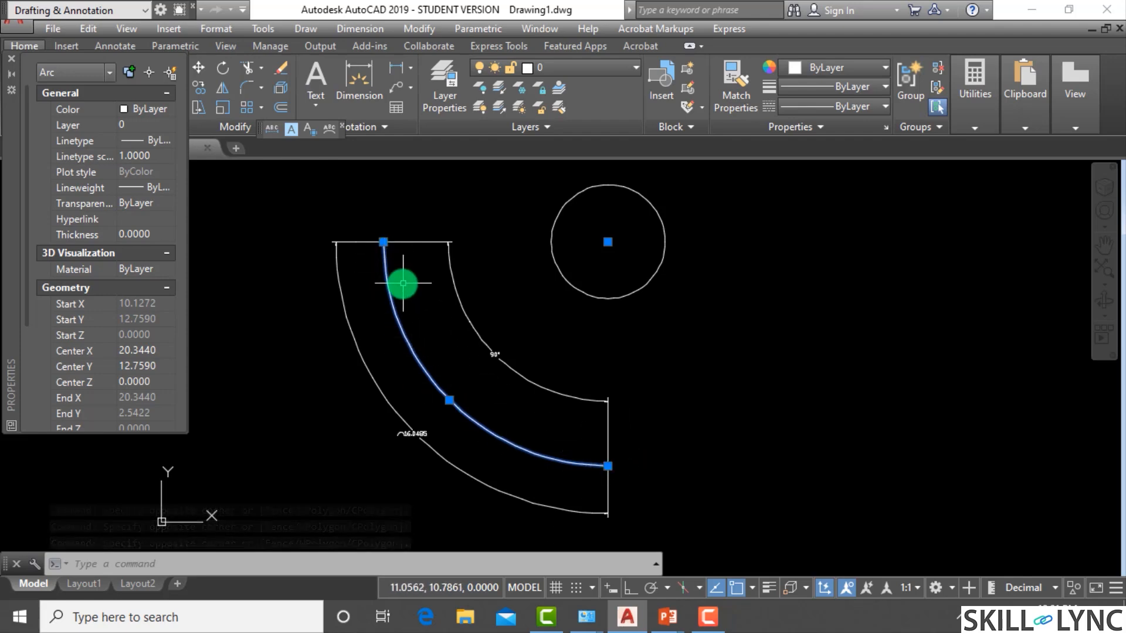
scroll(441, 414, "up", 4)
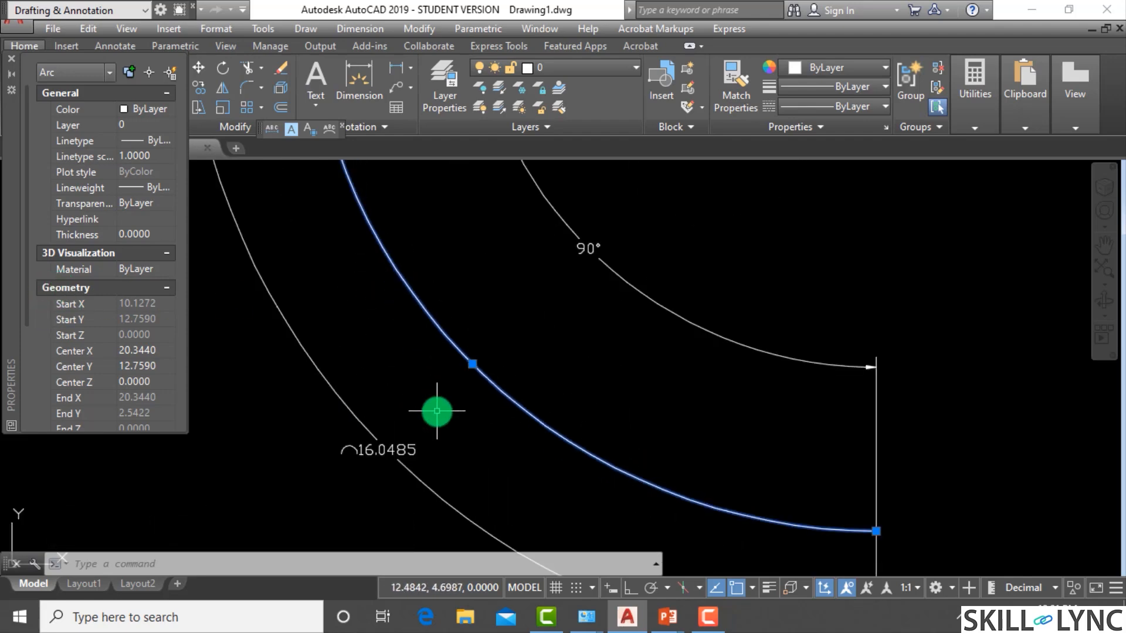
scroll(454, 410, "down", 2)
scroll(164, 370, "down", 3)
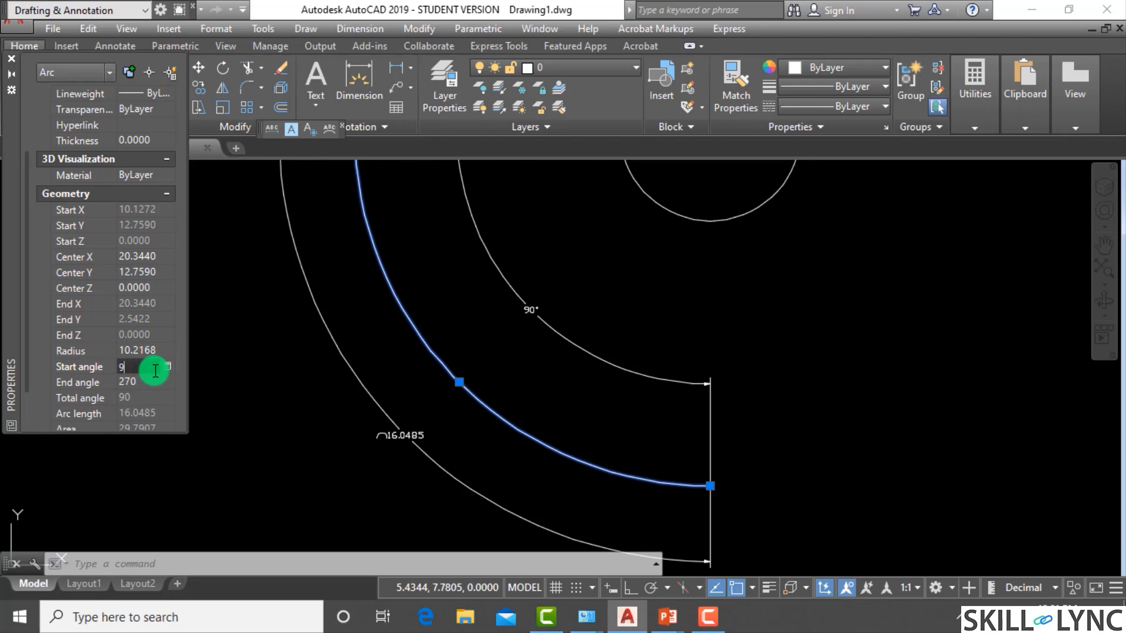
key("Return")
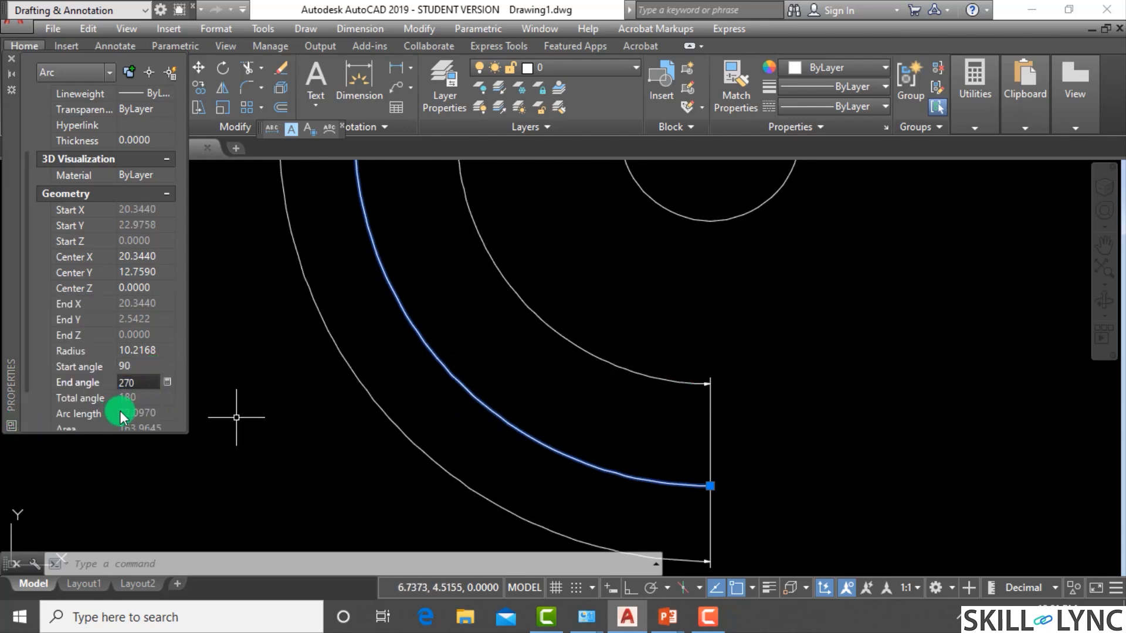
Step: Set the arc's end angle to 300, then deselect it
scroll(673, 485, "down", 4)
scroll(623, 369, "up", 4)
scroll(495, 317, "up", 2)
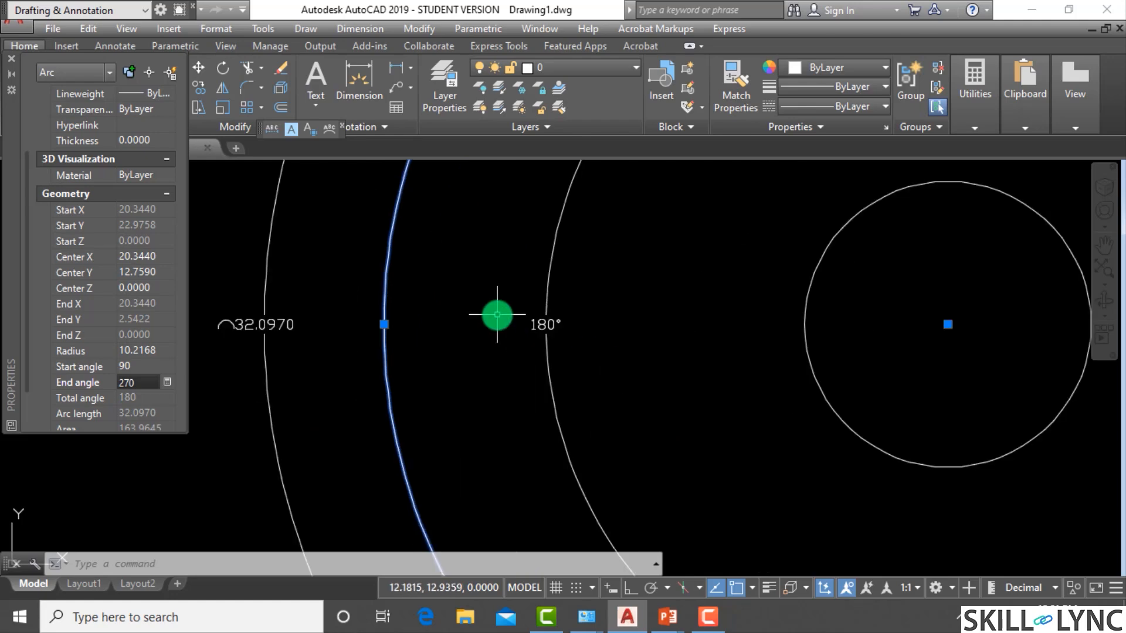
scroll(495, 317, "down", 4)
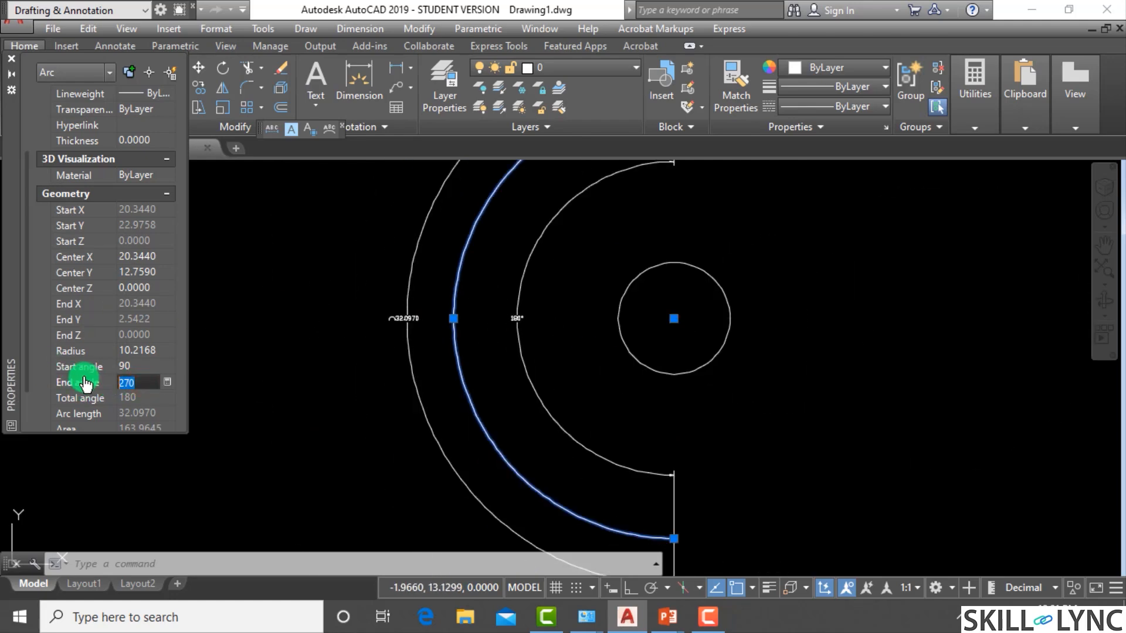
type("300")
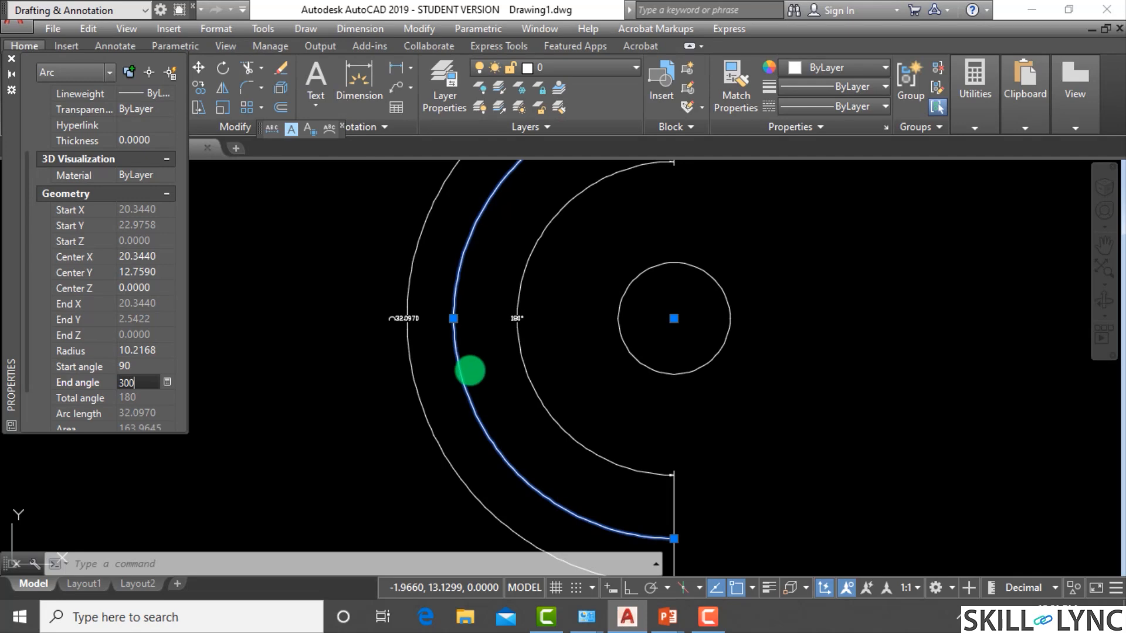
key("Return")
key("Escape")
scroll(358, 335, "down", 2)
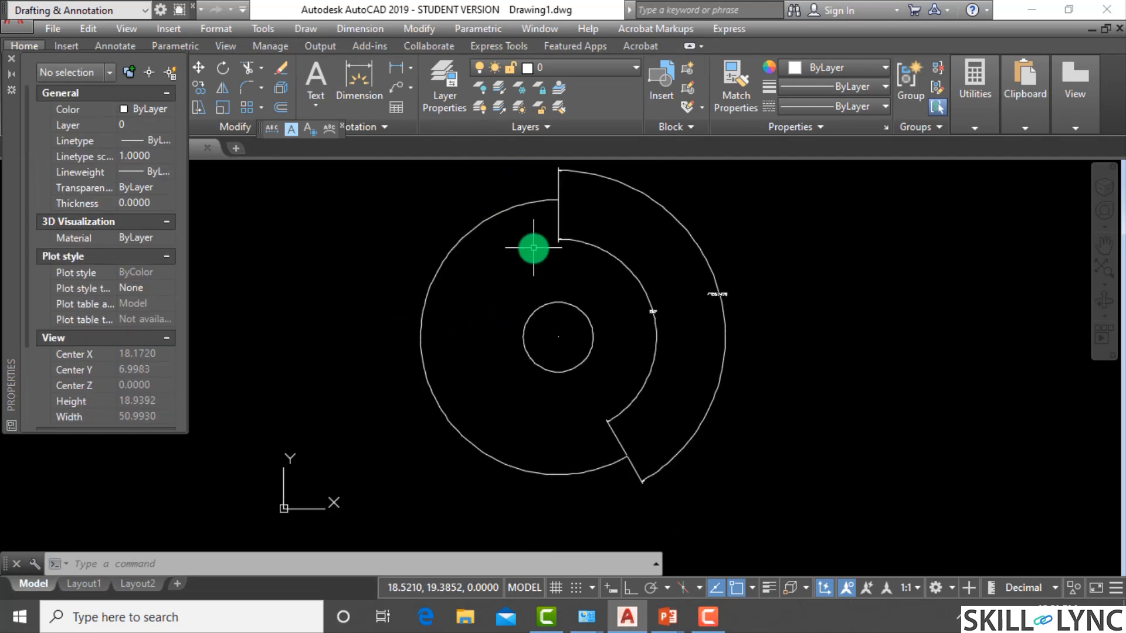
Step: Highlight the arc with its arc length and angular dimensions and examine which portion each dimension measures
scroll(532, 246, "up", 1)
left_click(485, 223)
left_click(420, 176)
scroll(446, 205, "down", 1)
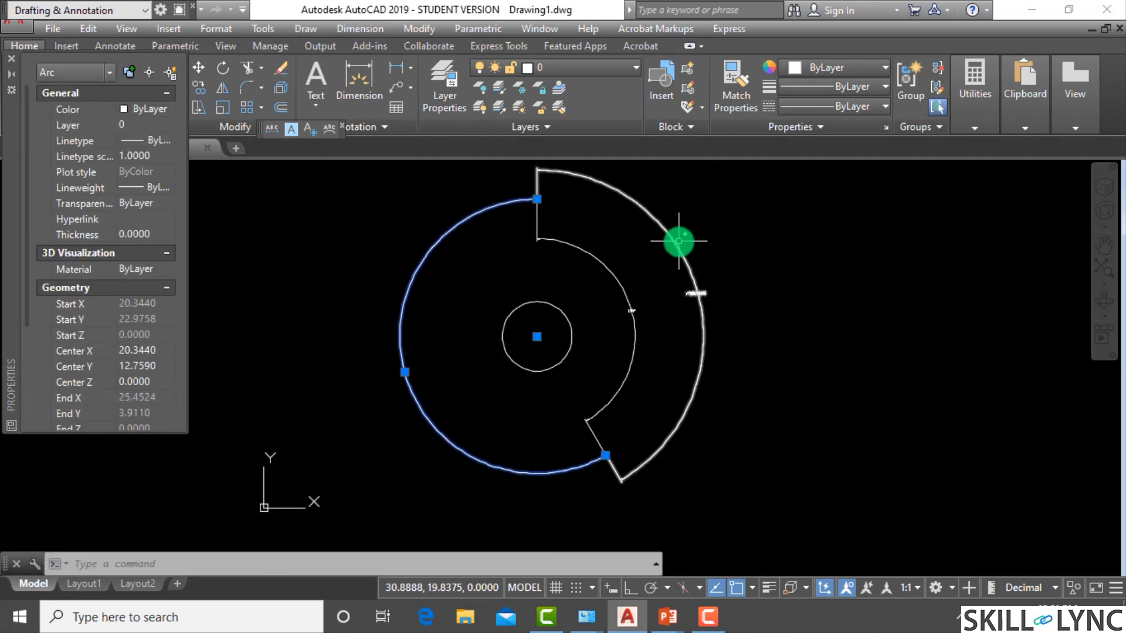
left_click(725, 252)
left_click(603, 292)
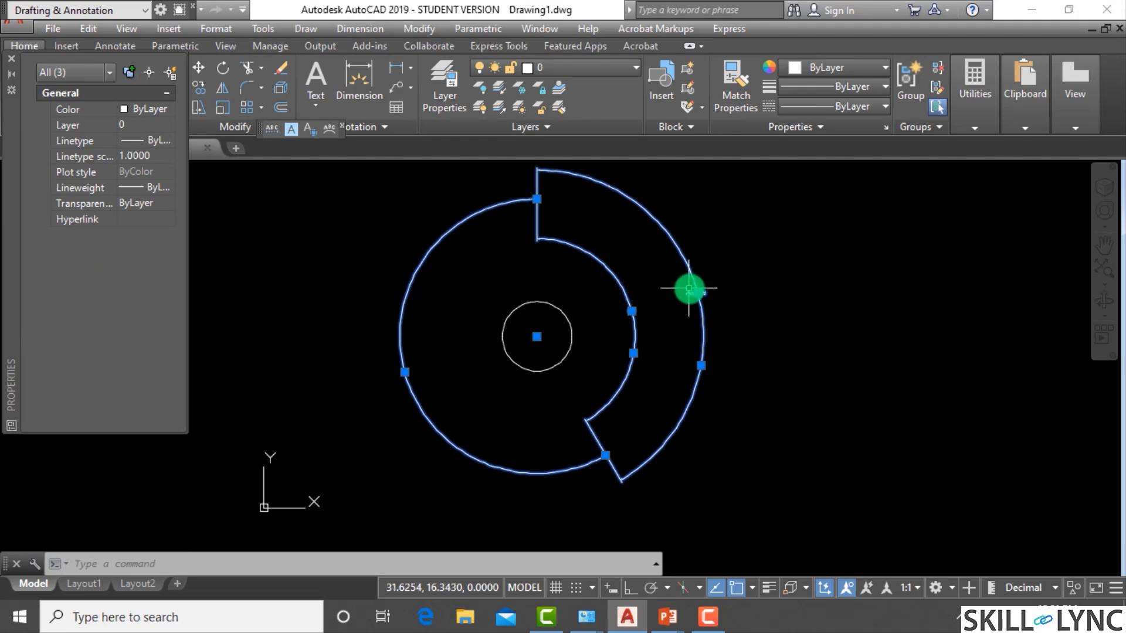
scroll(689, 288, "up", 3)
scroll(490, 352, "up", 2)
scroll(502, 352, "up", 1)
scroll(517, 351, "down", 3)
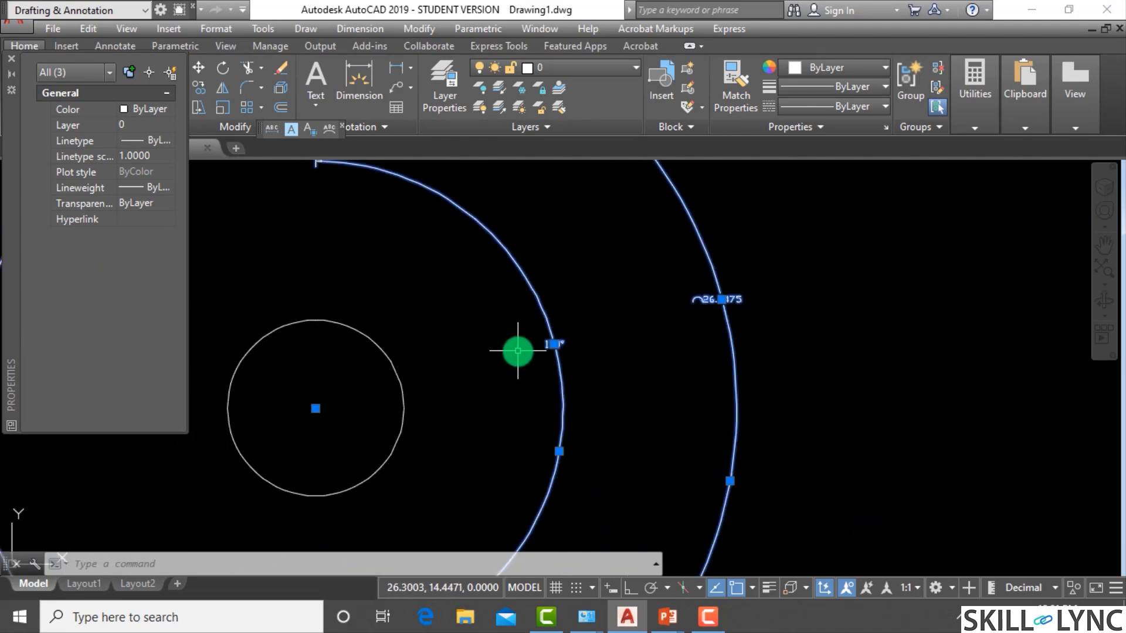
scroll(694, 344, "down", 4)
key("Escape")
scroll(699, 346, "up", 4)
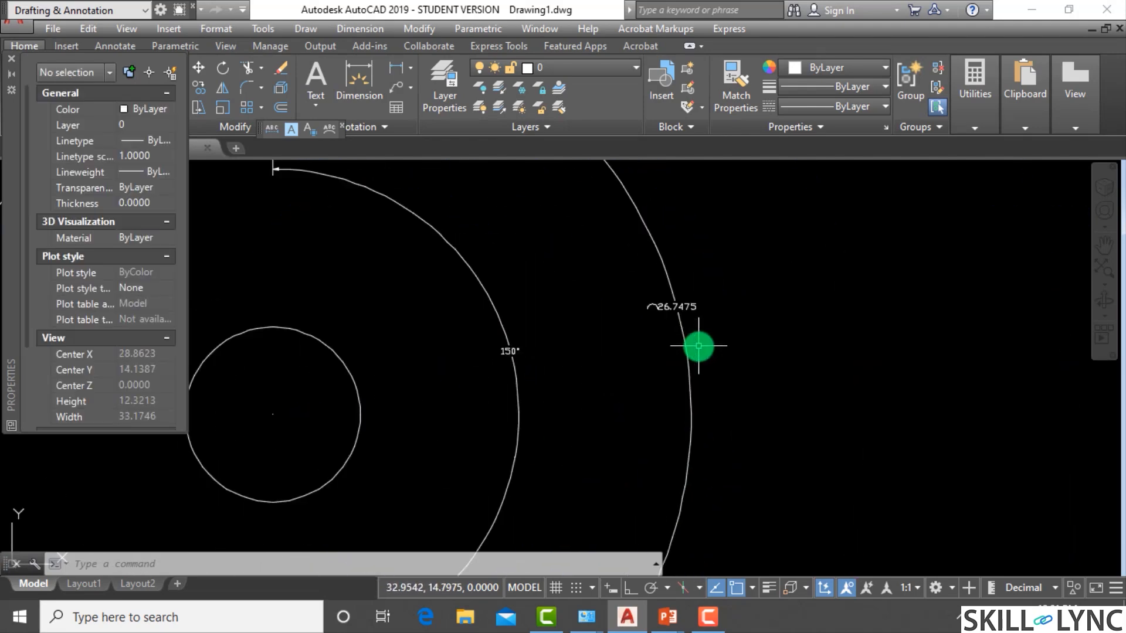
Step: Erase the arc length dimension and the angular dimension, keeping the arc and the circle
scroll(698, 346, "down", 4)
left_click(722, 329)
left_click(599, 348)
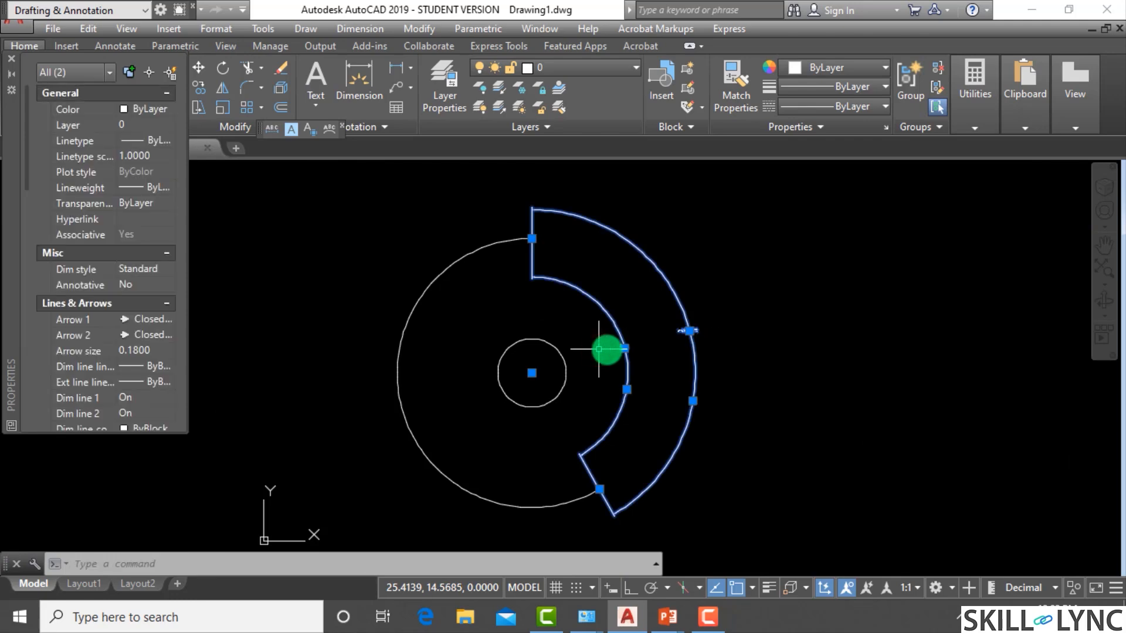
type("e")
key("Return")
Step: Examine the arc's radius, start angle, end angle, total angle and arc length in its geometry properties
left_click(408, 364)
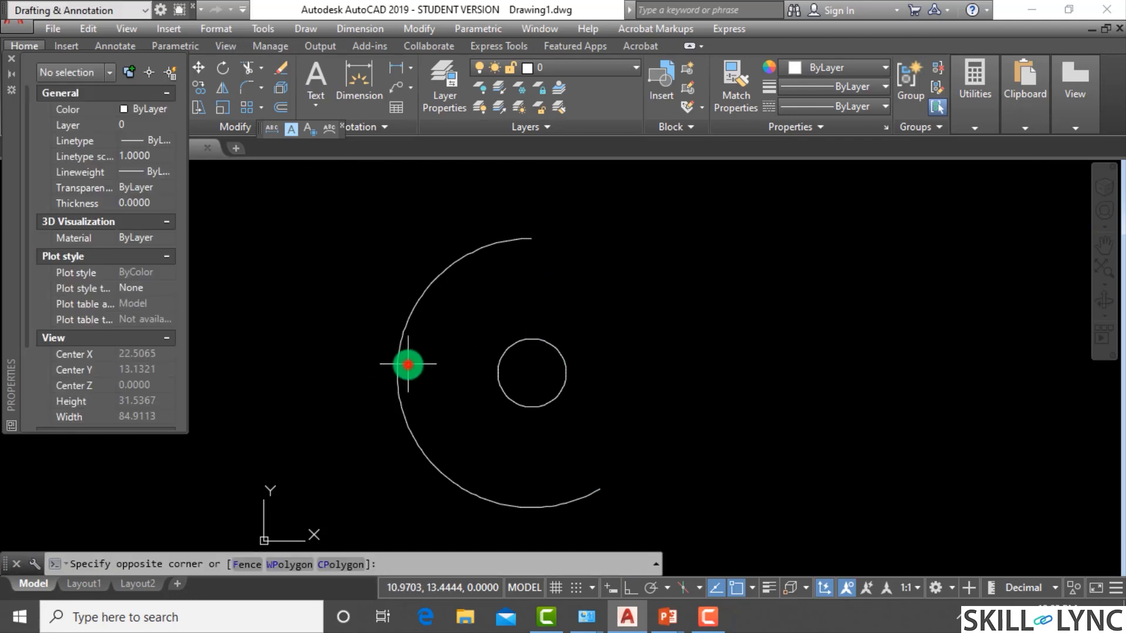
left_click(269, 415)
left_click(148, 387)
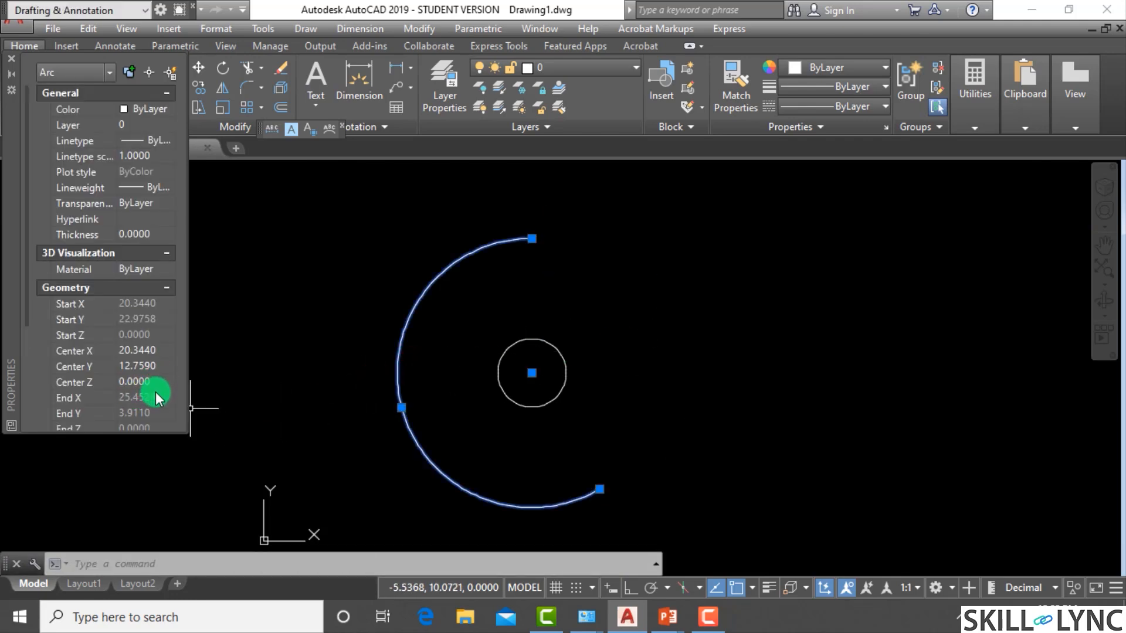
scroll(168, 373, "down", 3)
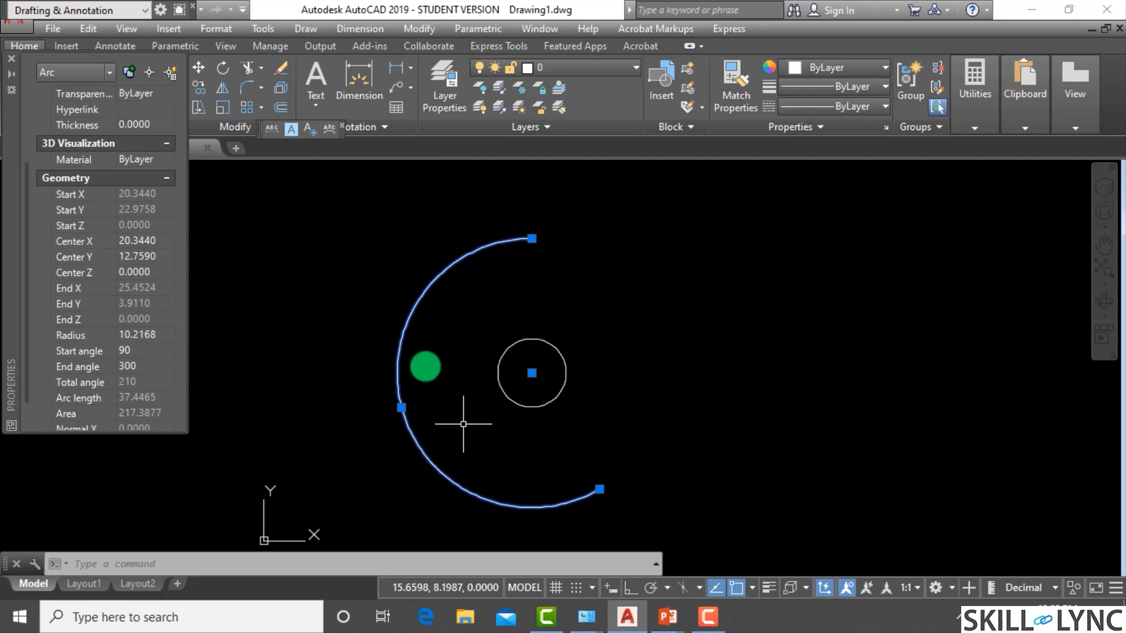
key("Escape")
key("Escape")
key("Escape")
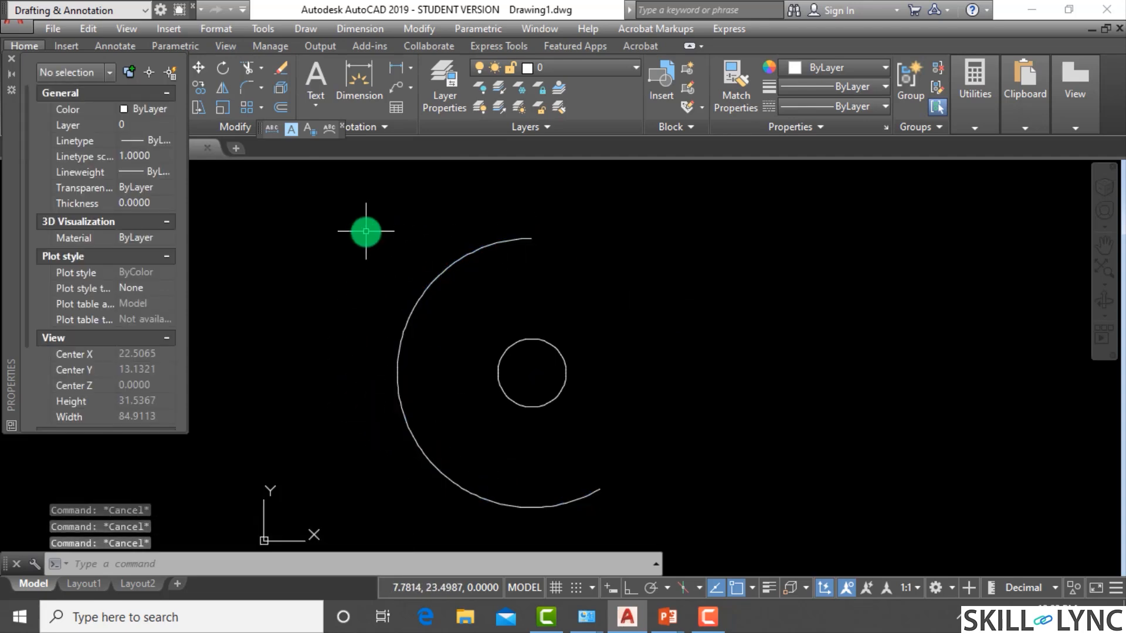
Step: Add a new angular dimension (DIMANG) to the large arc, placed just outside it
type("dimang")
key("Return")
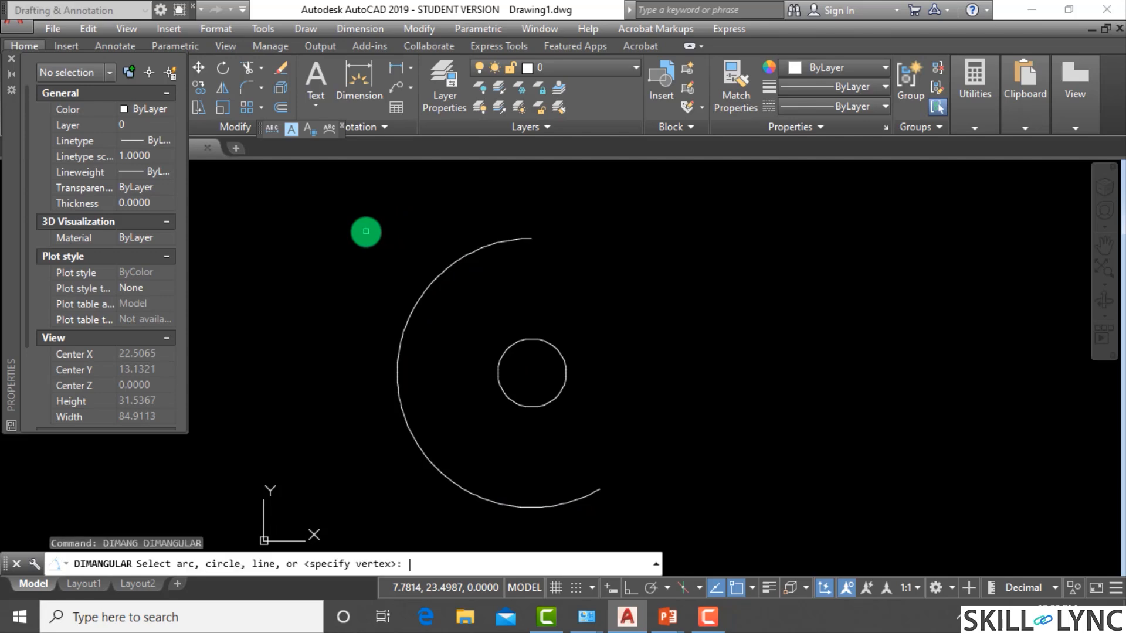
left_click(404, 316)
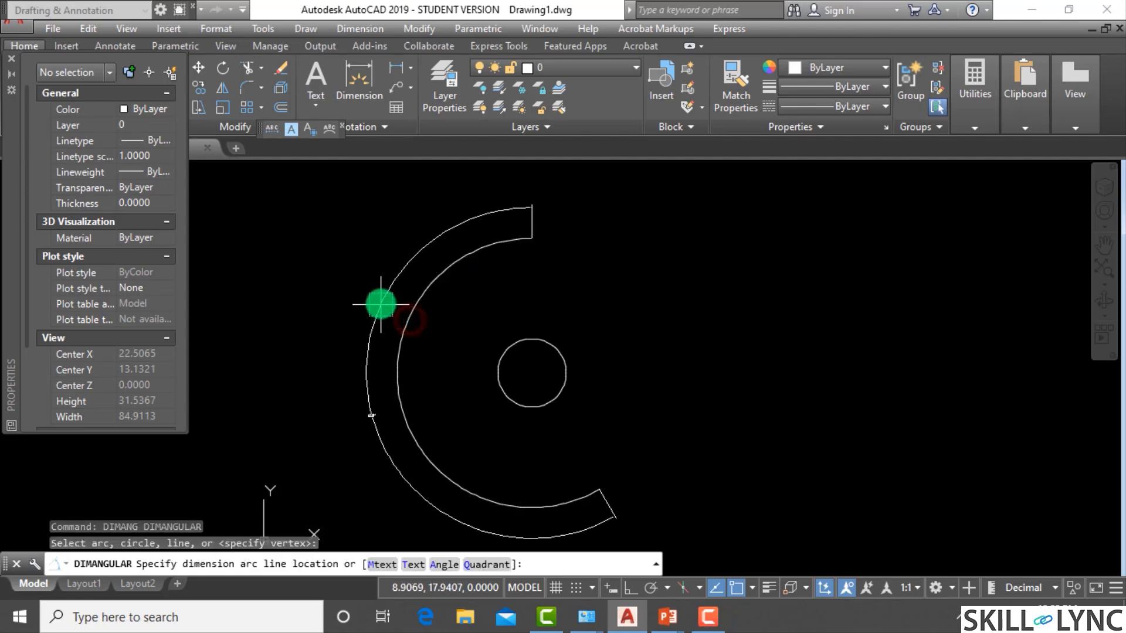
left_click(379, 311)
scroll(364, 414, "up", 3)
scroll(364, 444, "down", 5)
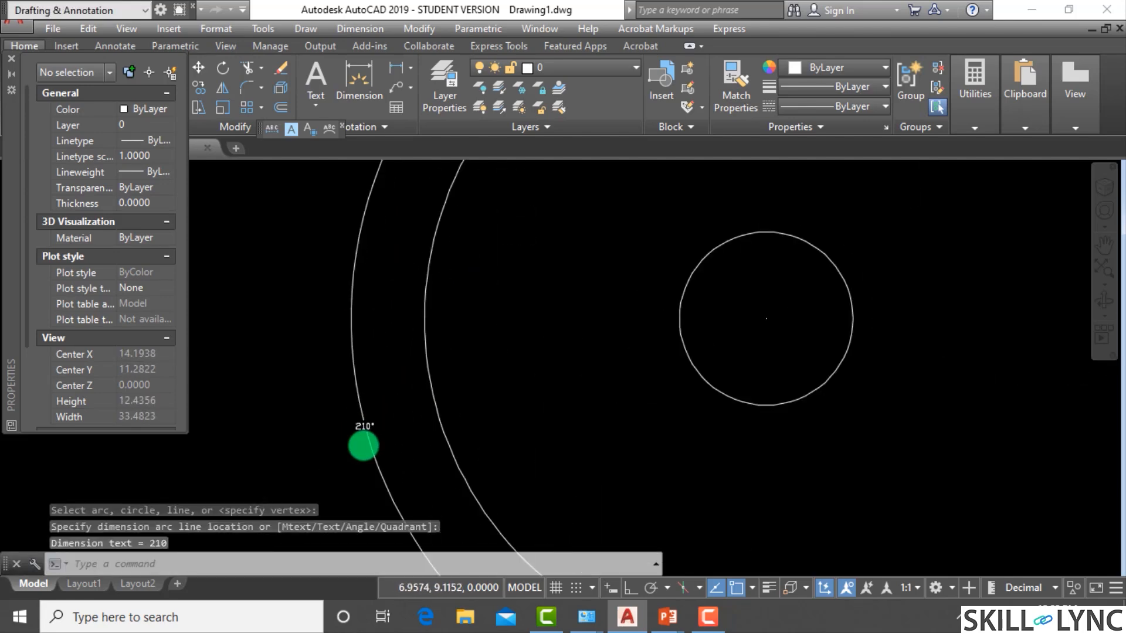
scroll(567, 423, "up", 5)
key("Escape")
key("Escape")
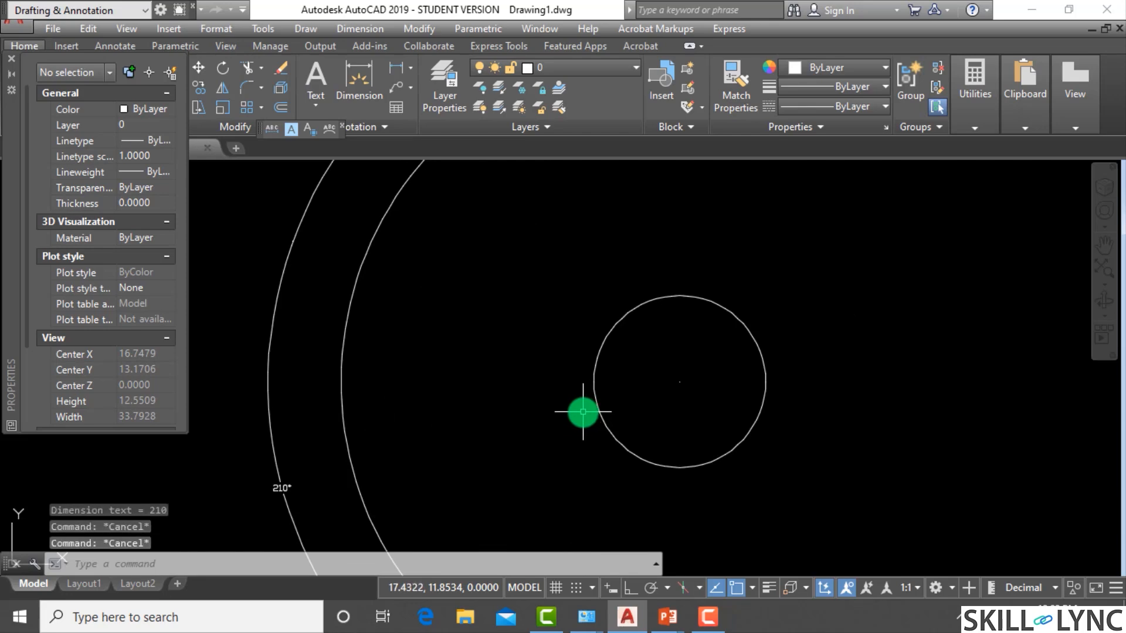
Step: Add an arc length dimension (DIMARC) to the arc, placed between the arc and the angular dimension
type("dimar")
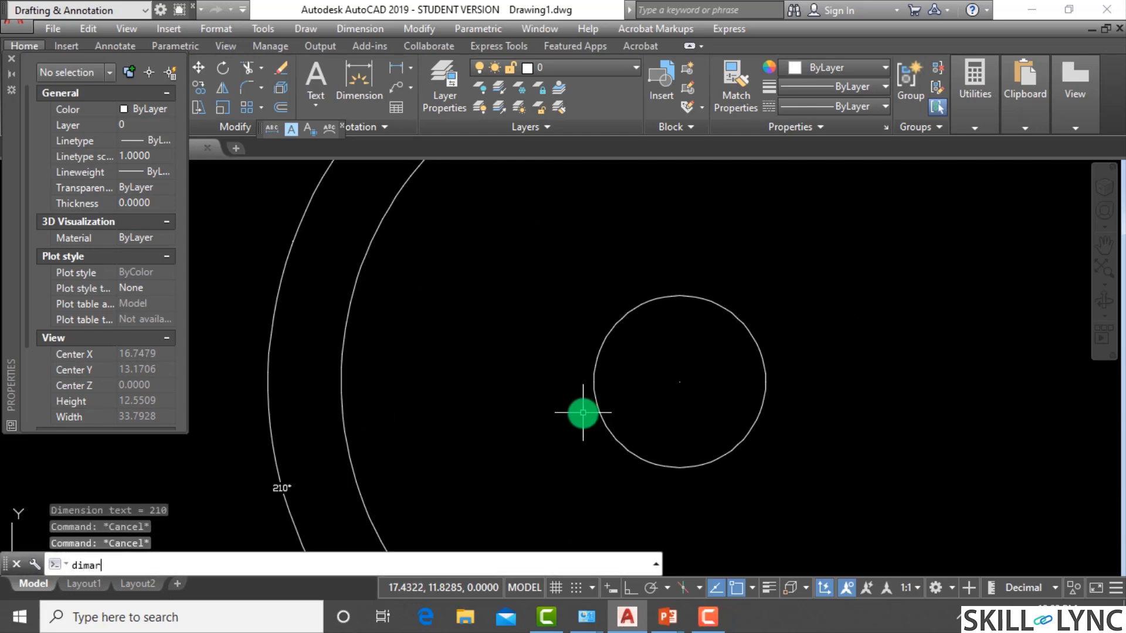
type("c")
key("Return")
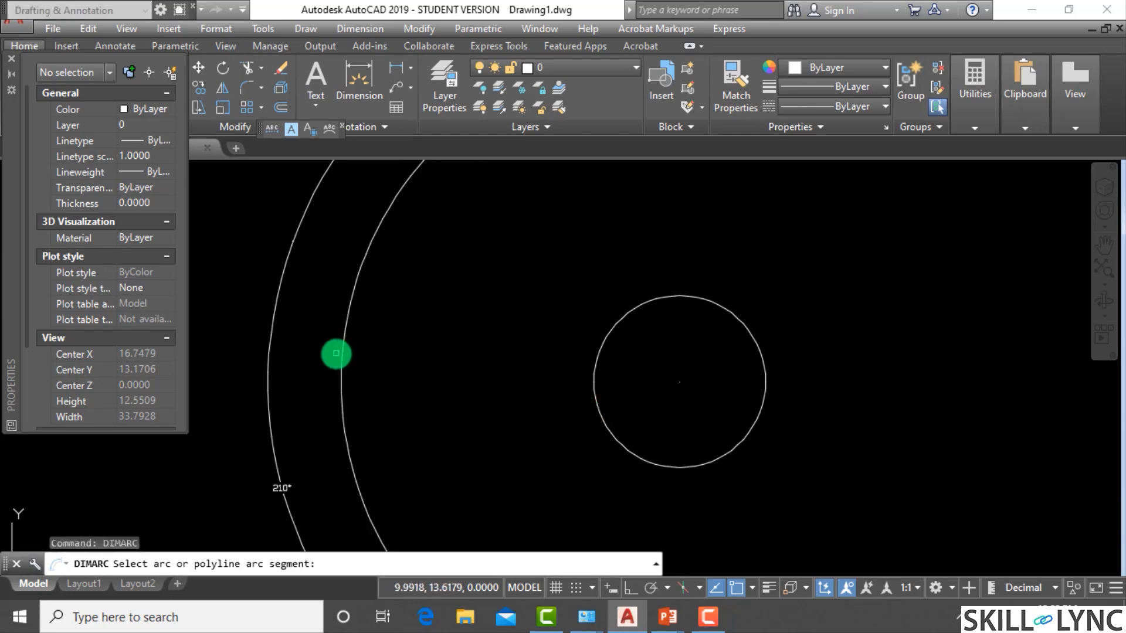
left_click(336, 354)
left_click(309, 334)
scroll(467, 421, "down", 1)
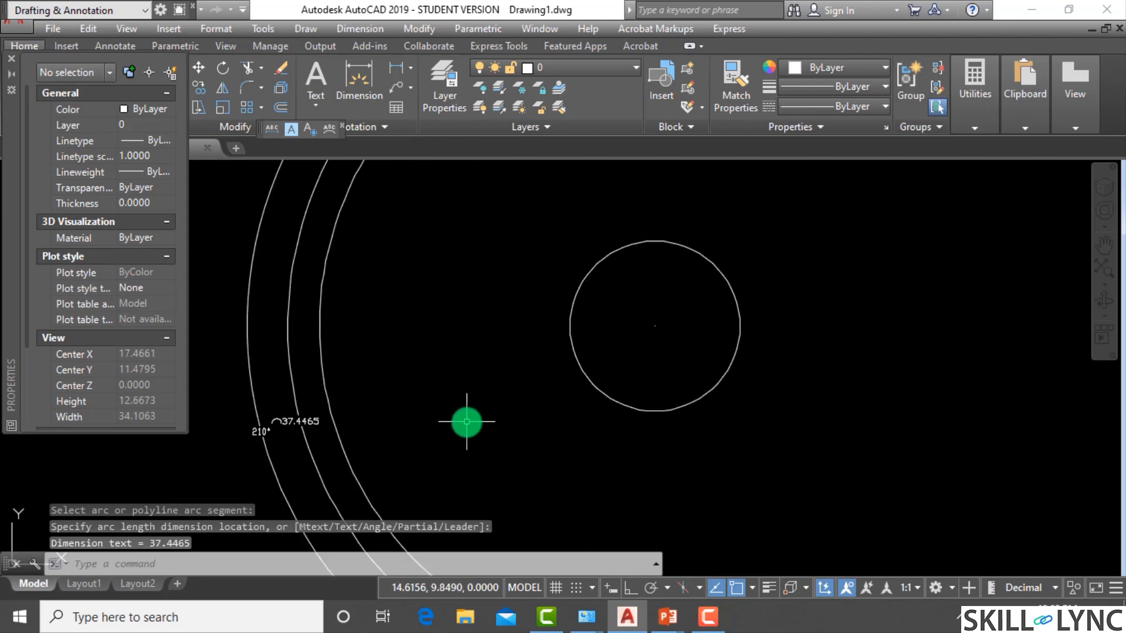
Step: Examine the new arc length and angular dimensions along the outside of the arc
scroll(360, 431, "down", 4)
scroll(413, 435, "up", 2)
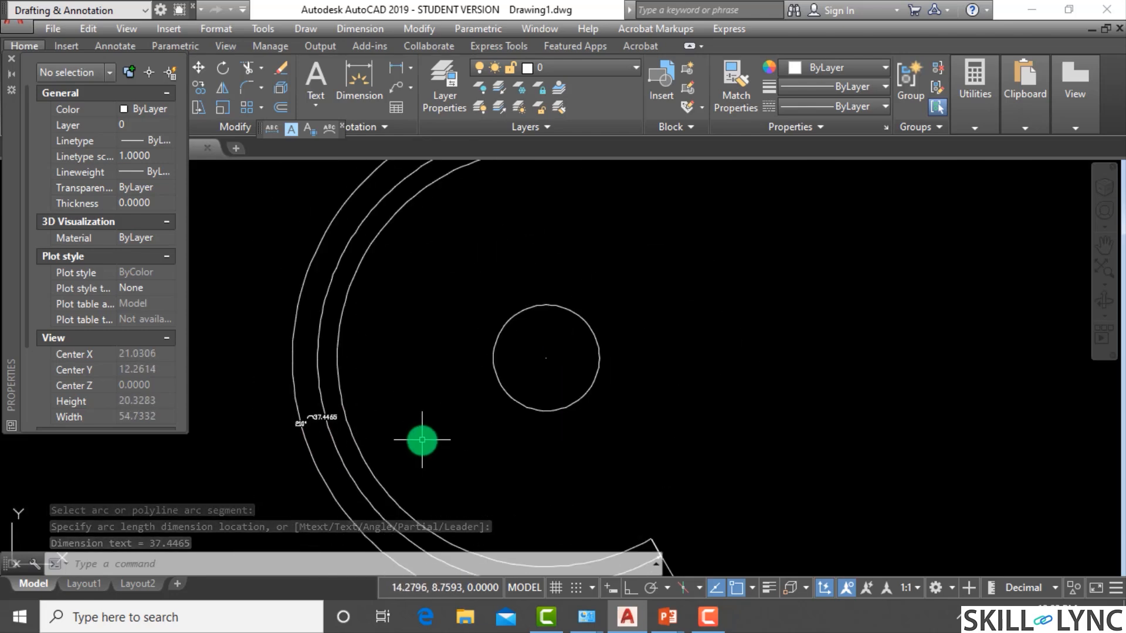
scroll(327, 436, "up", 5)
scroll(319, 419, "down", 3)
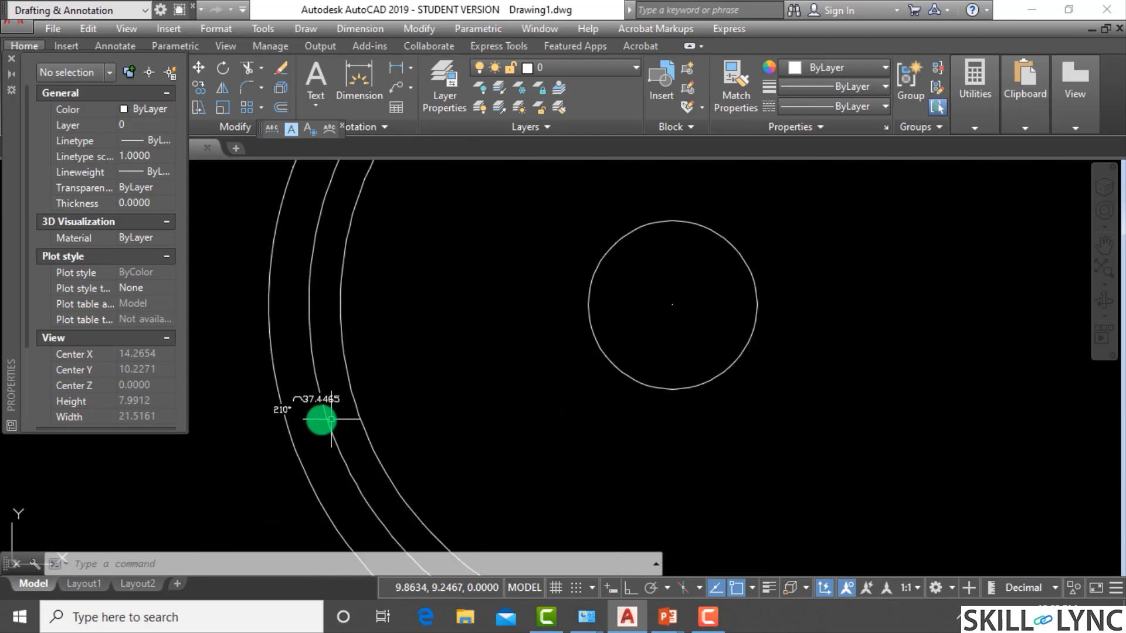
scroll(299, 407, "down", 2)
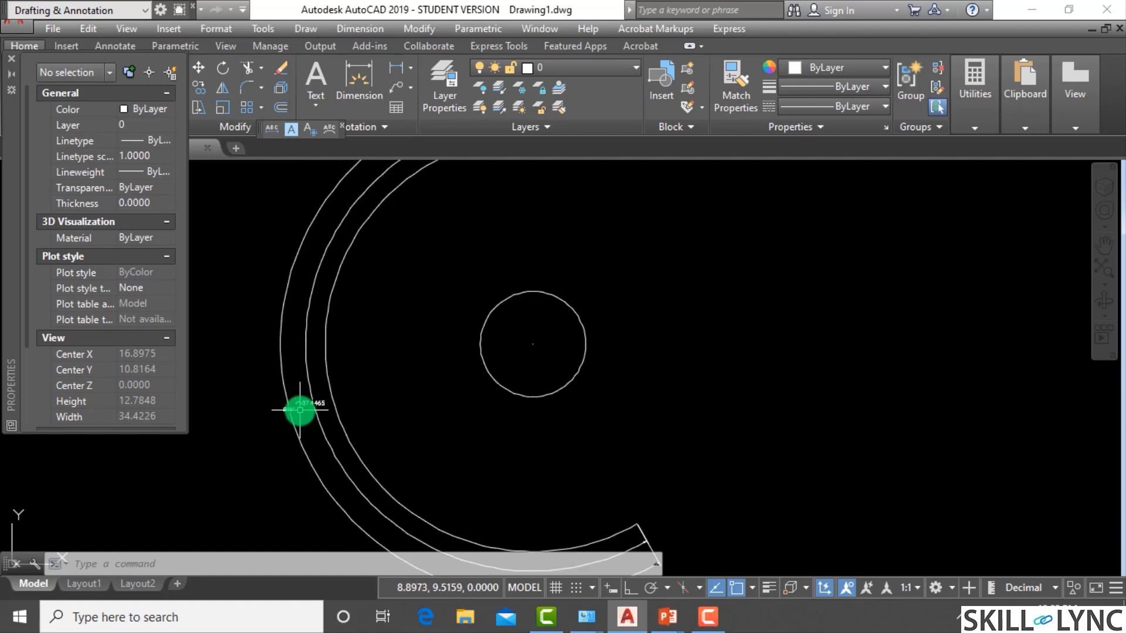
scroll(422, 372, "down", 2)
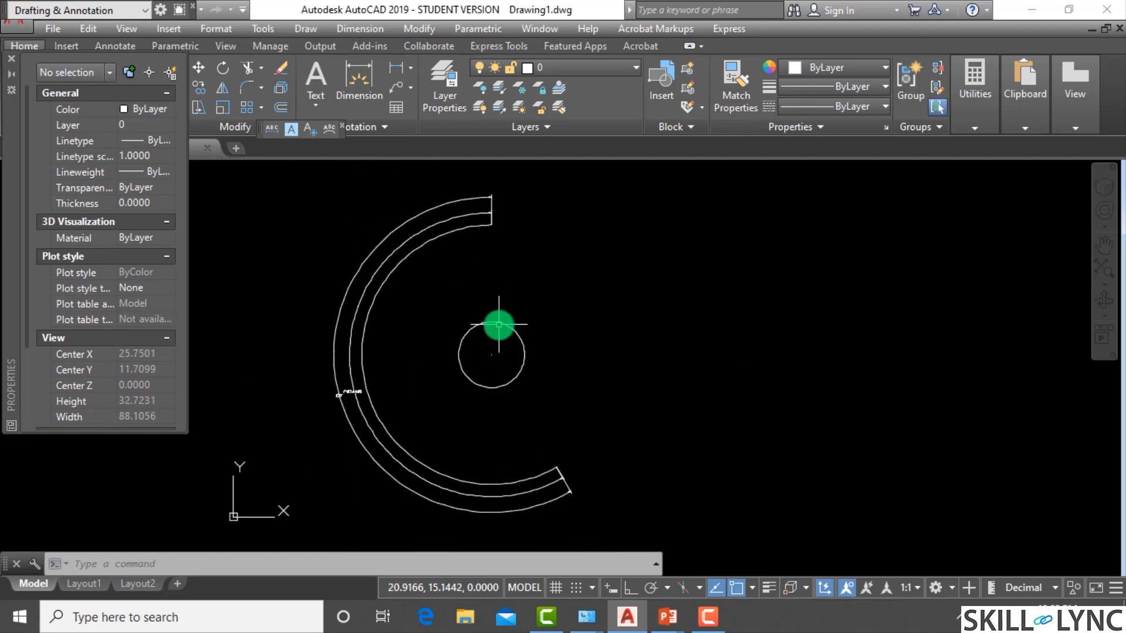
scroll(508, 343, "up", 2)
scroll(495, 311, "down", 2)
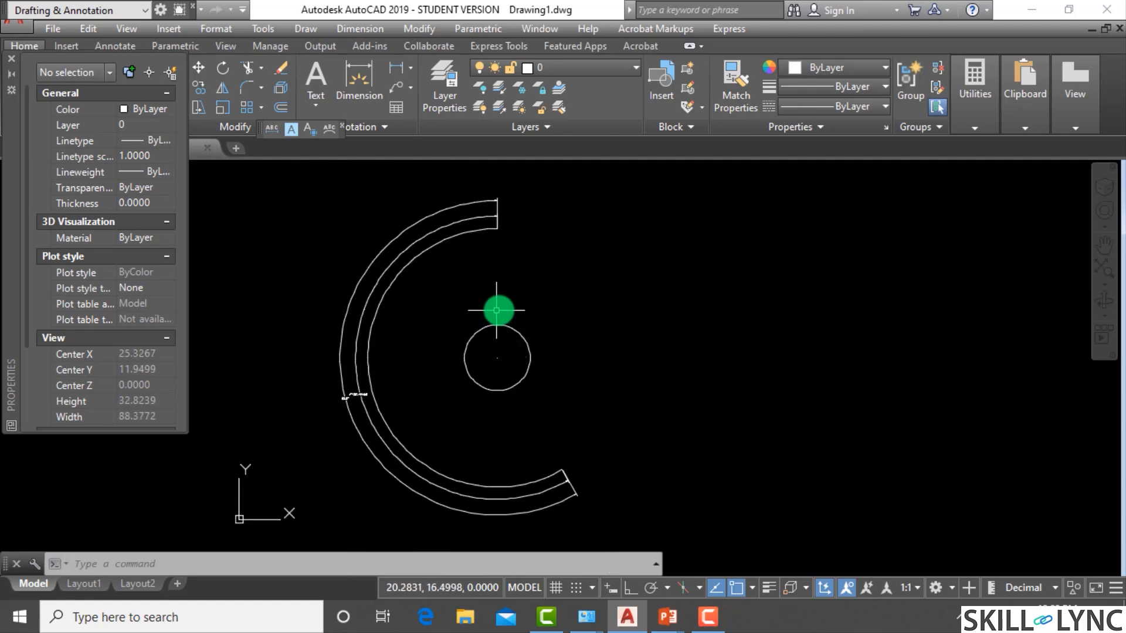
scroll(526, 261, "up", 4)
scroll(530, 266, "down", 2)
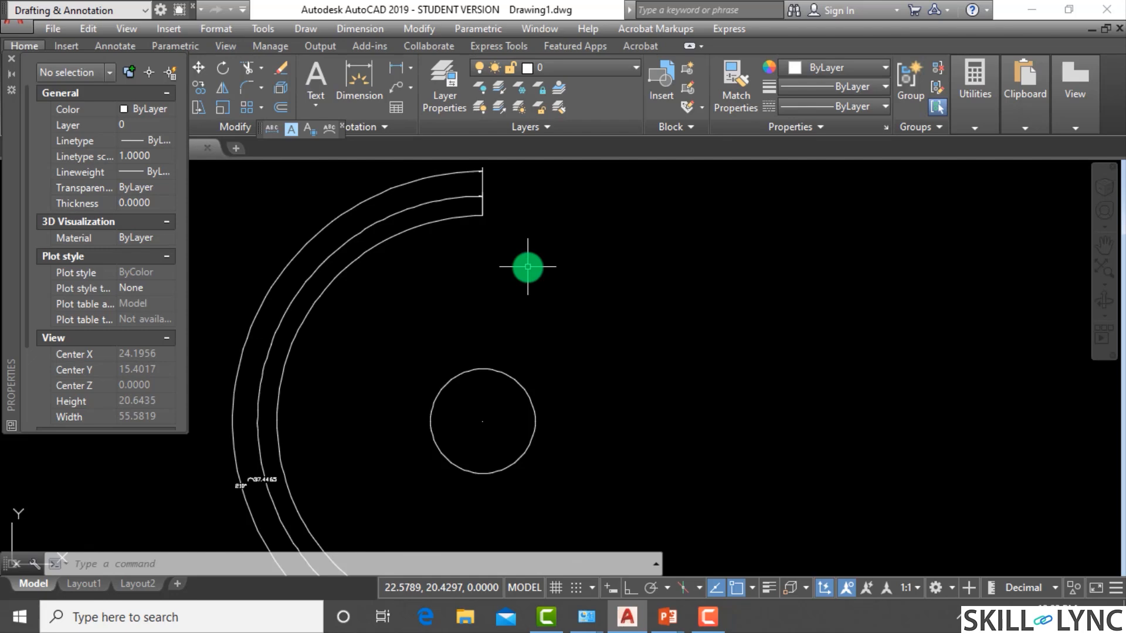
Step: Add a radius dimension (DIMRAD) to the arc, with its text placed inside the arc above the circle
type("d")
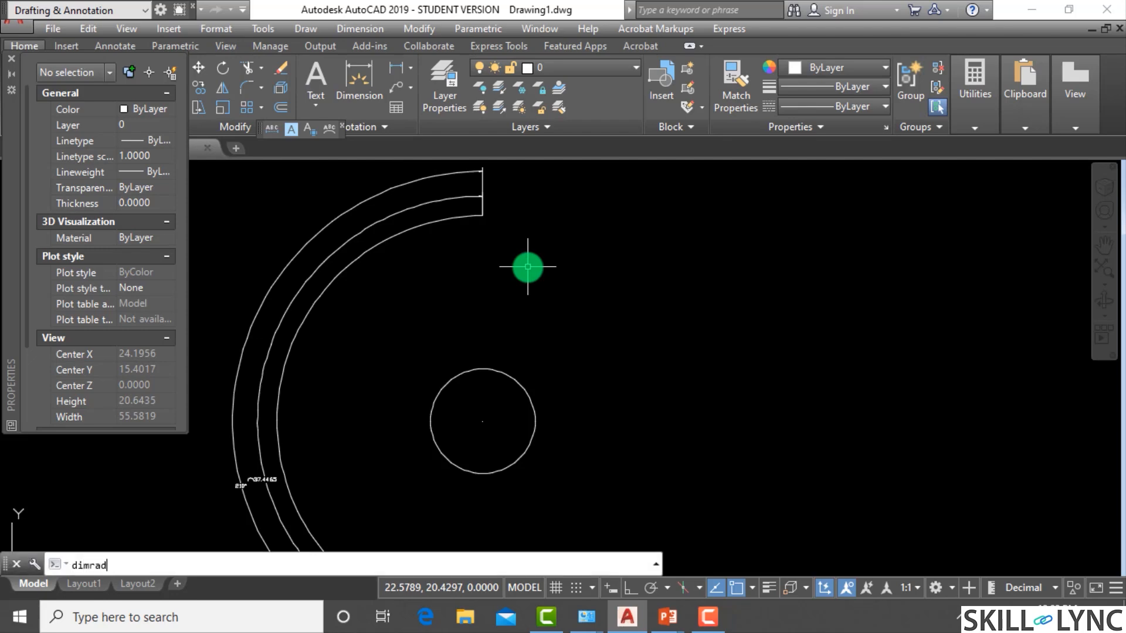
type("imrad")
key("Return")
left_click(400, 233)
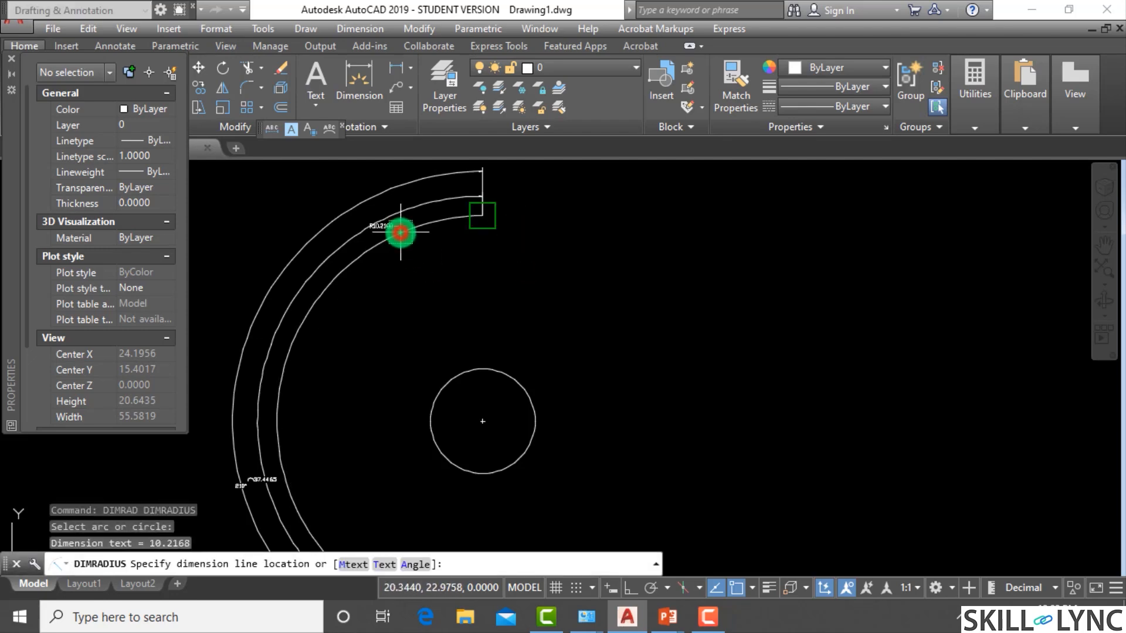
left_click(448, 309)
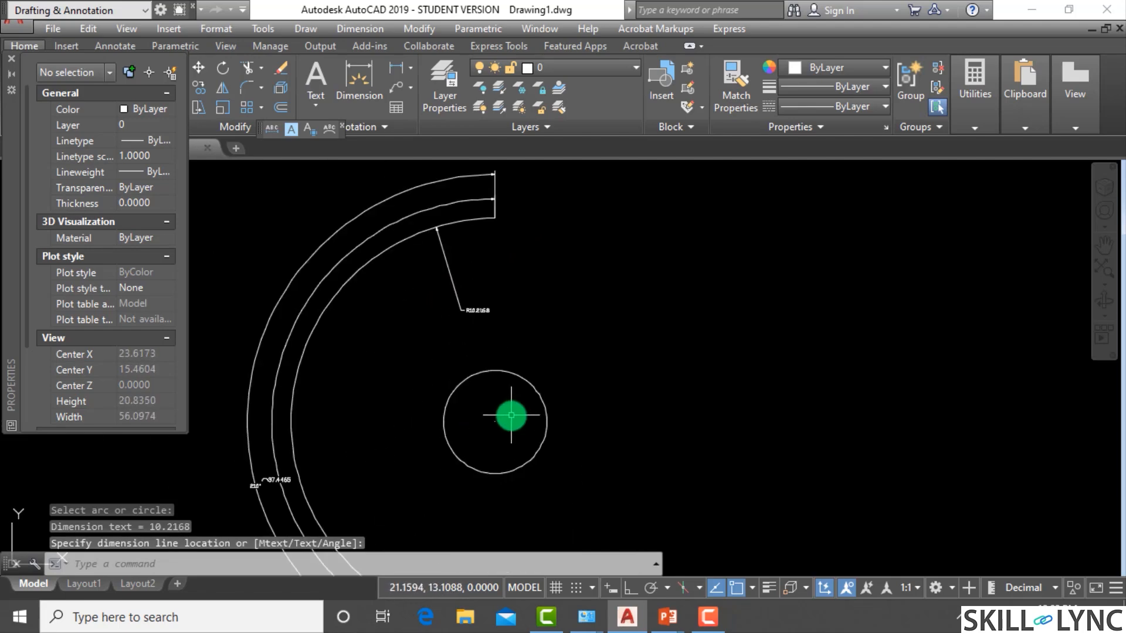
scroll(499, 417, "up", 4)
scroll(505, 441, "down", 5)
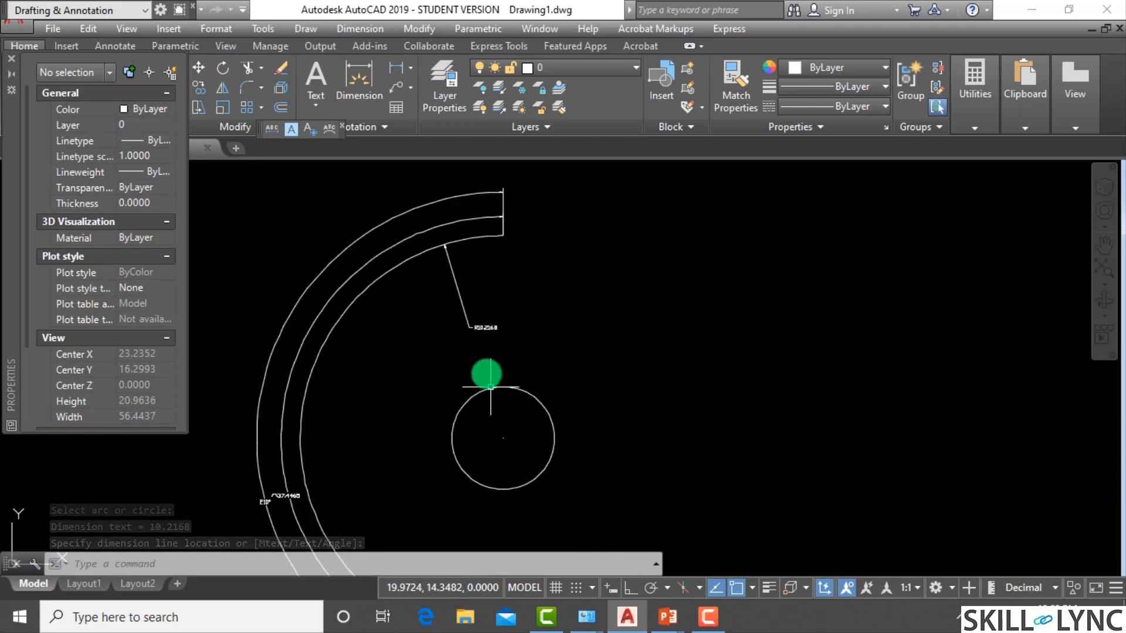
Step: Move the Properties palette away from the ribbon so that it no longer covers the Draw tools
scroll(482, 372, "up", 4)
scroll(495, 362, "down", 4)
scroll(491, 338, "down", 4)
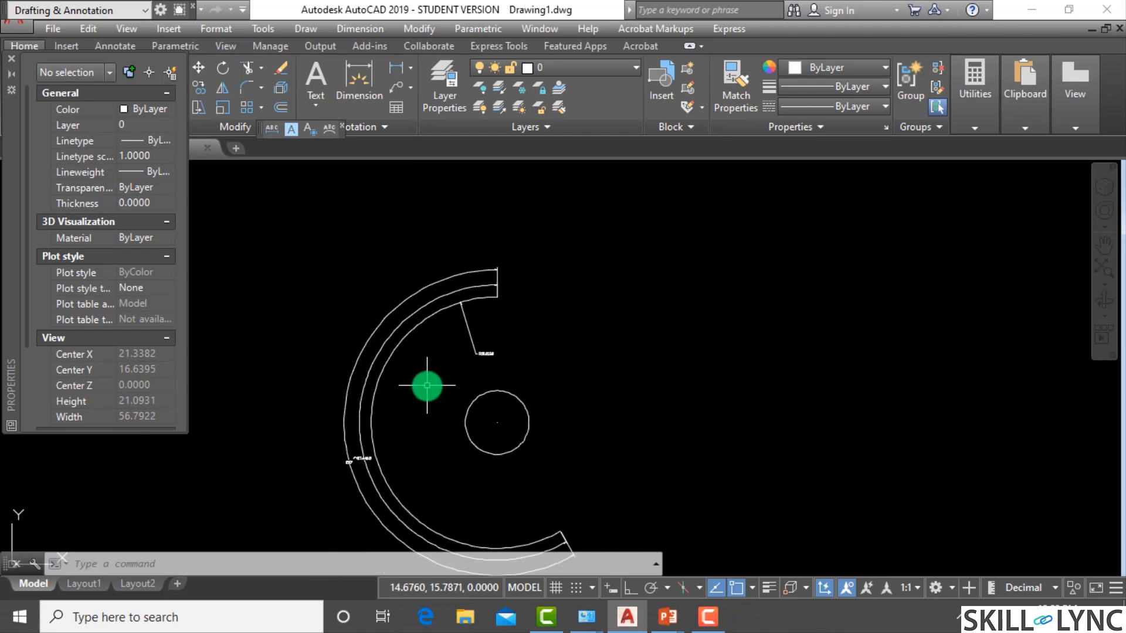
left_click_drag(13, 111, 121, 372)
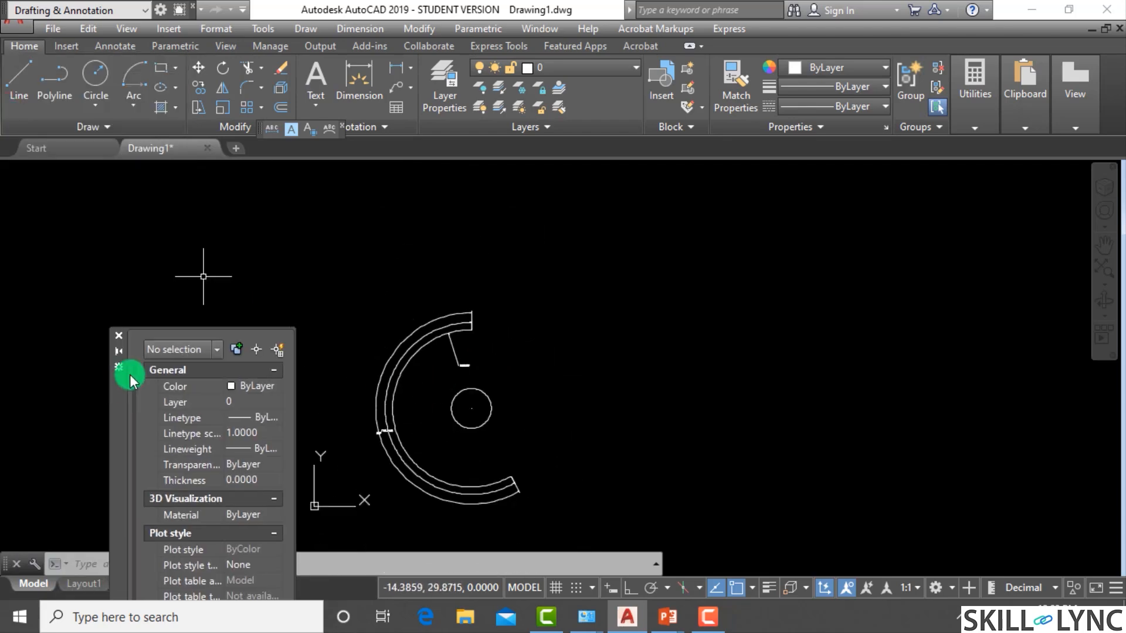
Step: Erase the arc, the circle and all their dimensions from the drawing
left_click(452, 497)
left_click(508, 520)
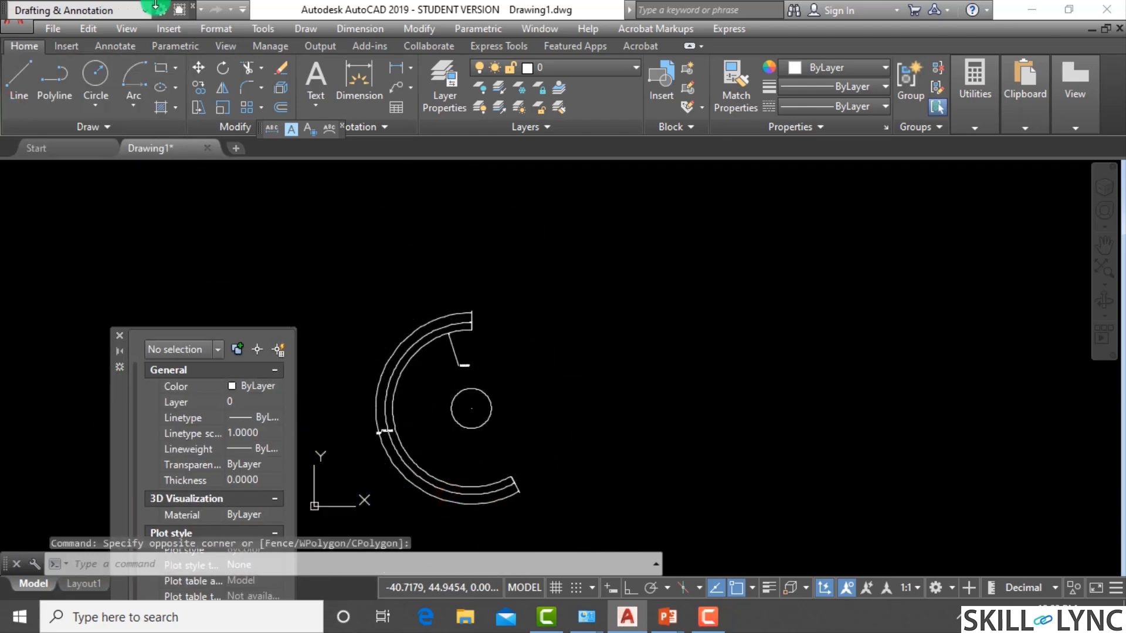
left_click(548, 522)
left_click(357, 283)
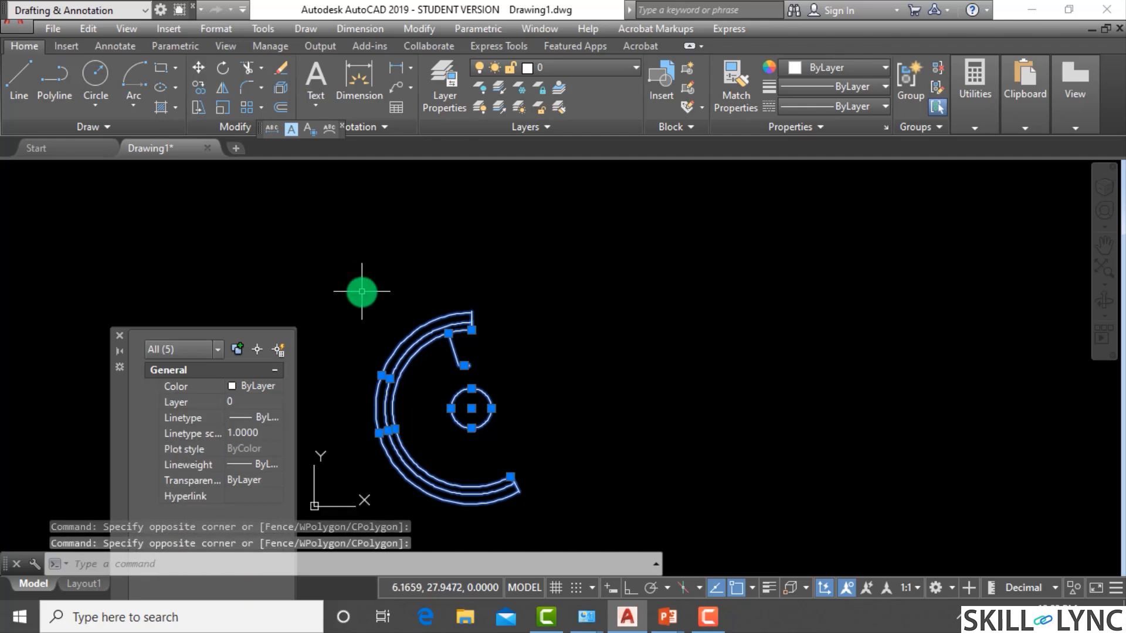
type("e")
key("Return")
scroll(708, 364, "down", 4)
scroll(710, 362, "down", 2)
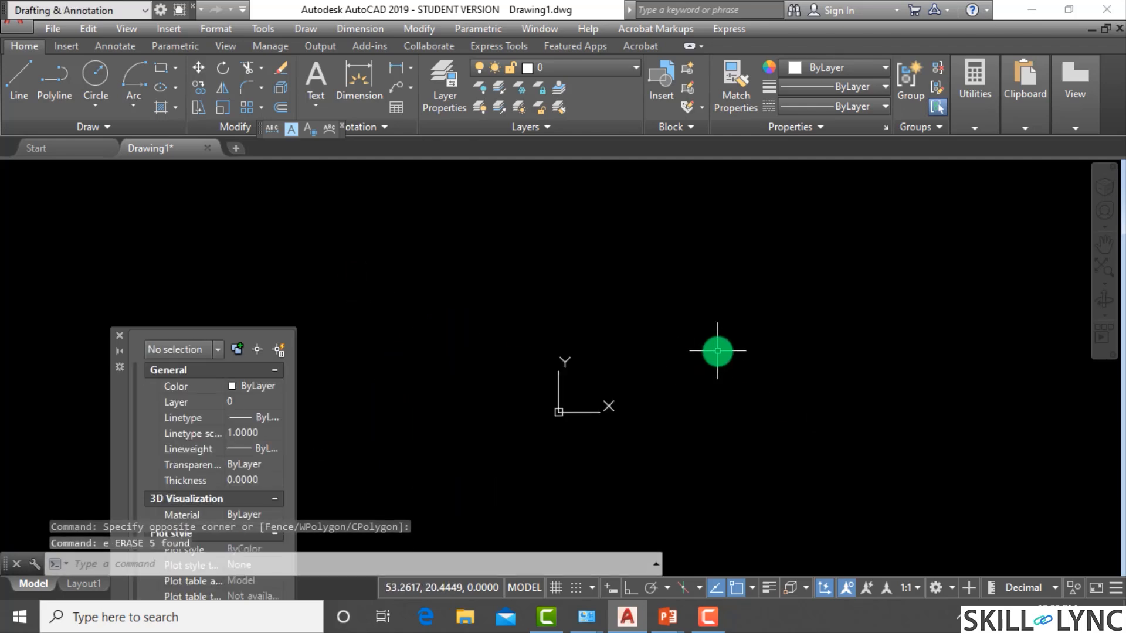
left_click(132, 99)
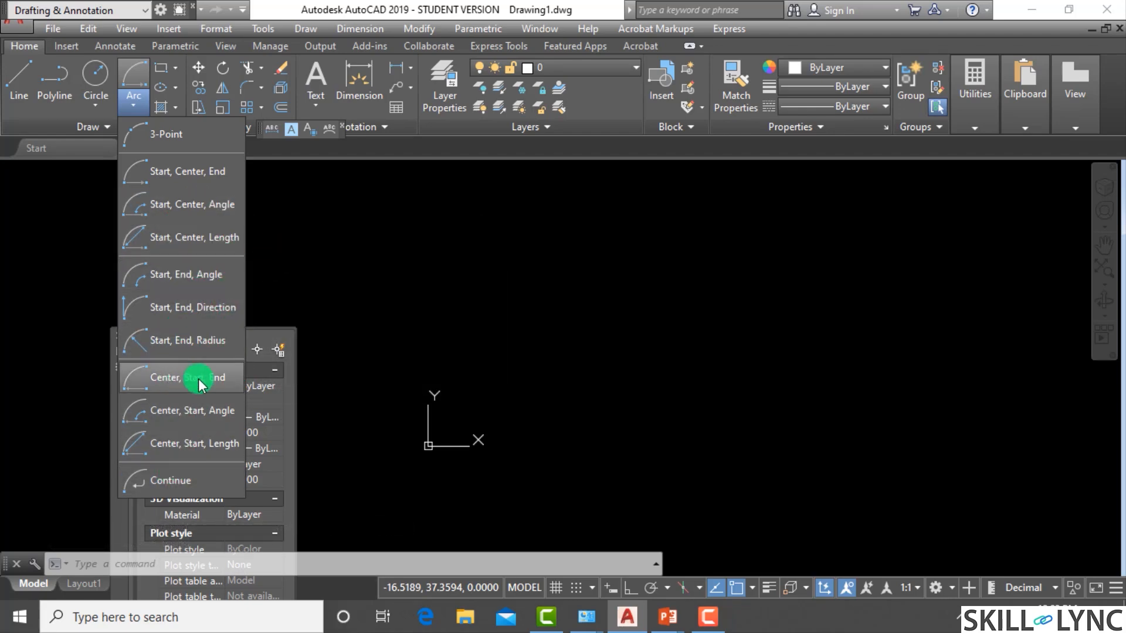
left_click(180, 175)
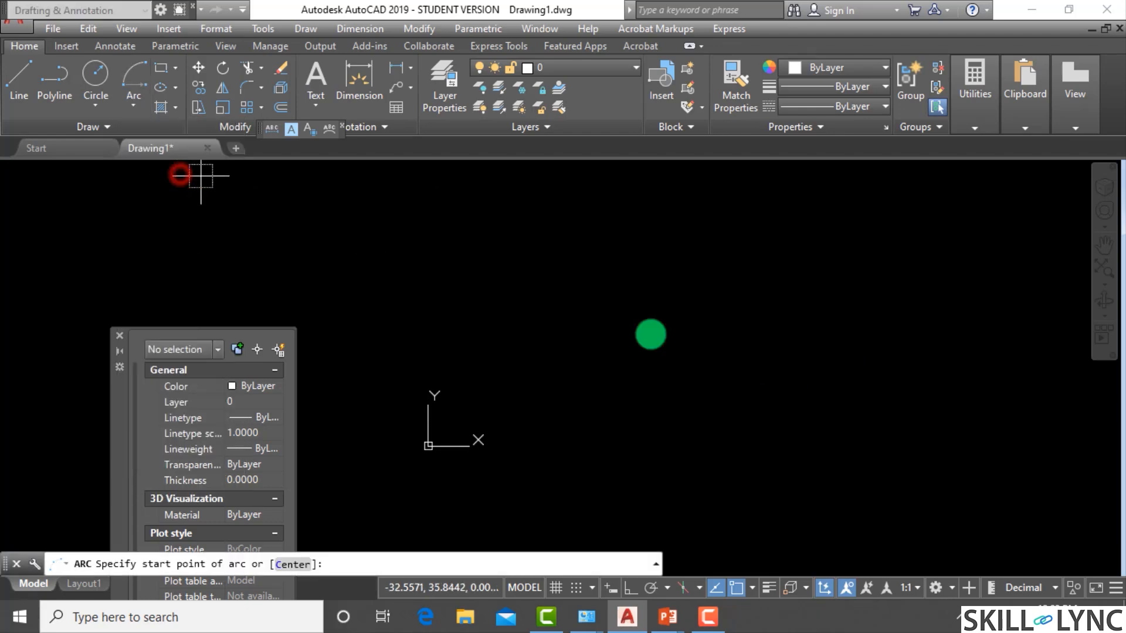
left_click(603, 351)
left_click(711, 415)
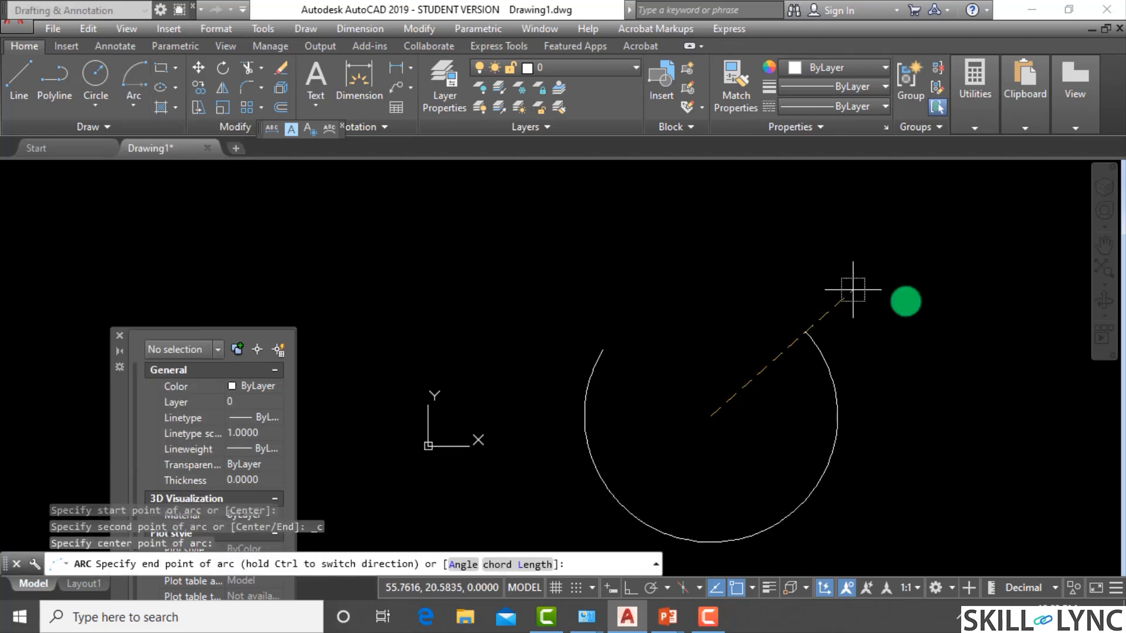
key("Escape")
key("Escape")
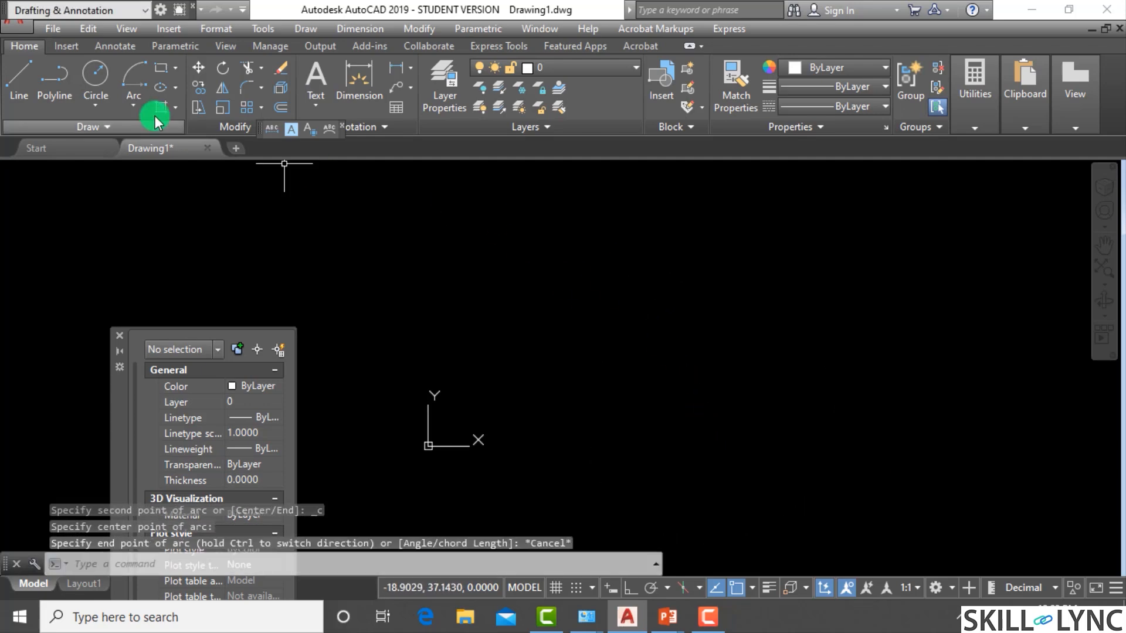
Step: Draw a Start, Center, End arc counterclockwise over its center, spanning about 135° and about 64.3 units long
left_click(144, 113)
left_click(153, 167)
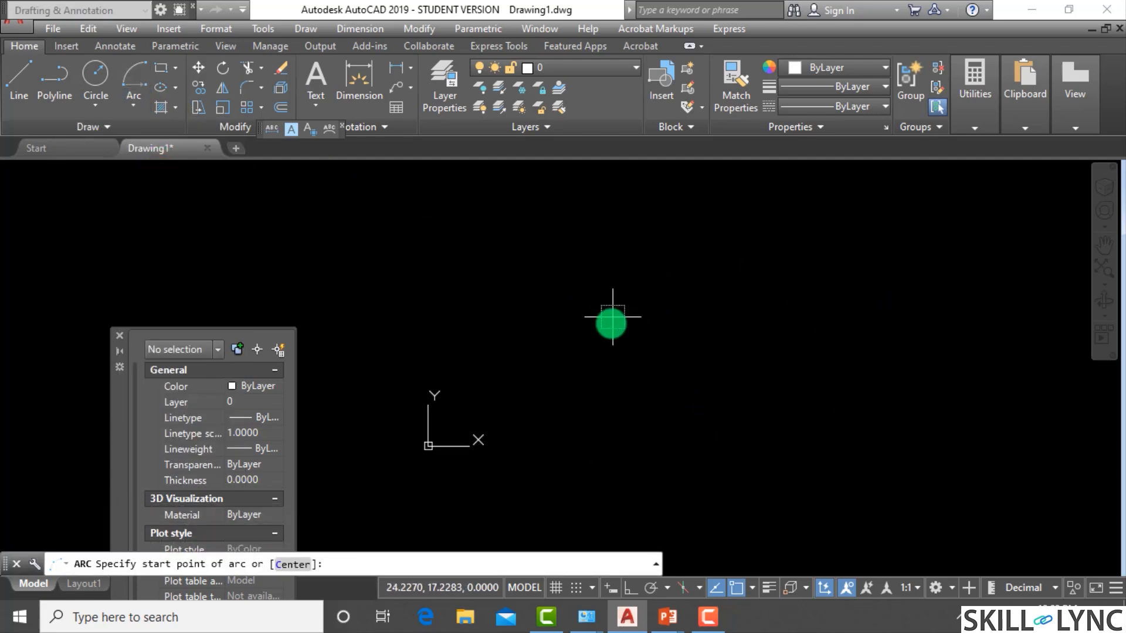
left_click(840, 324)
left_click(649, 409)
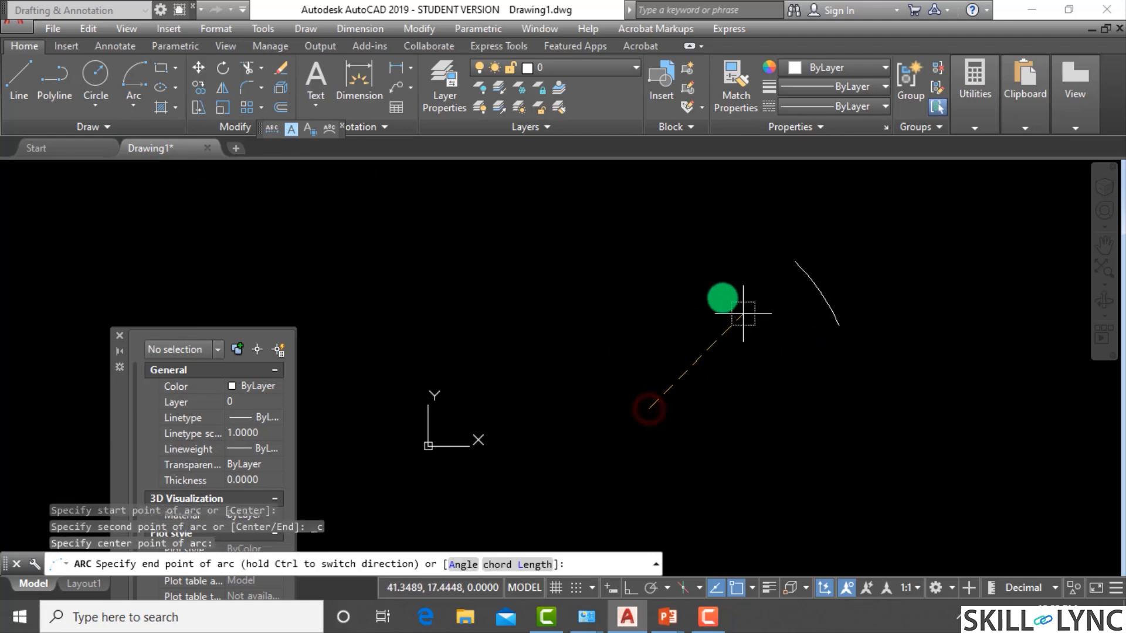
left_click(475, 338)
key("Escape")
key("Escape")
key("Escape")
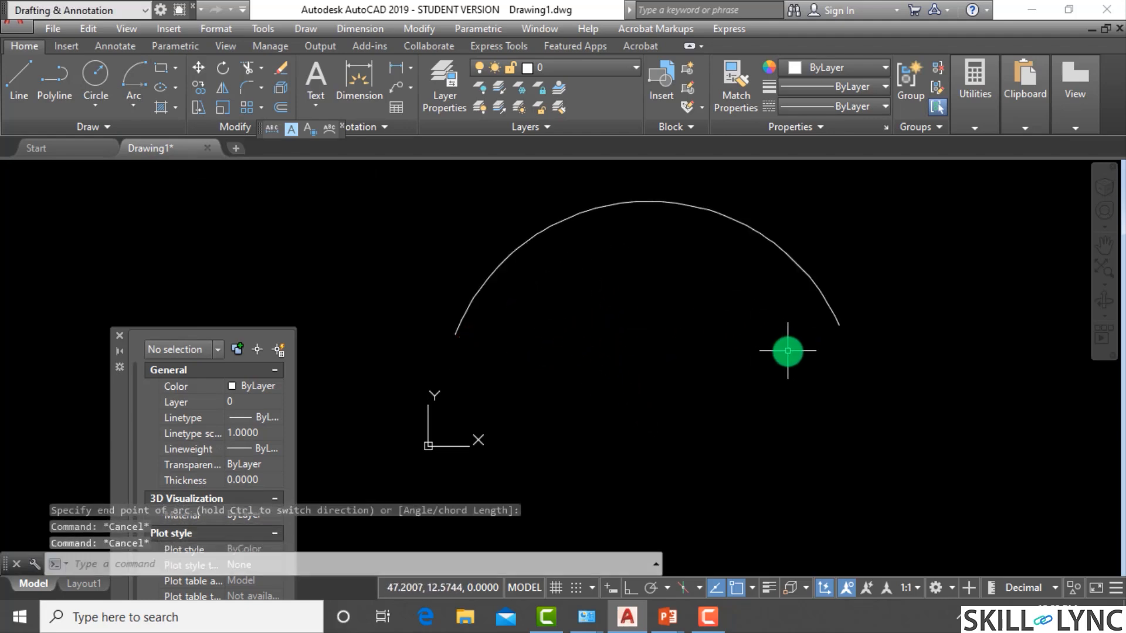
Step: Add an arc length dimension (DIMARC) to the new arc, placed just outside it
type("d")
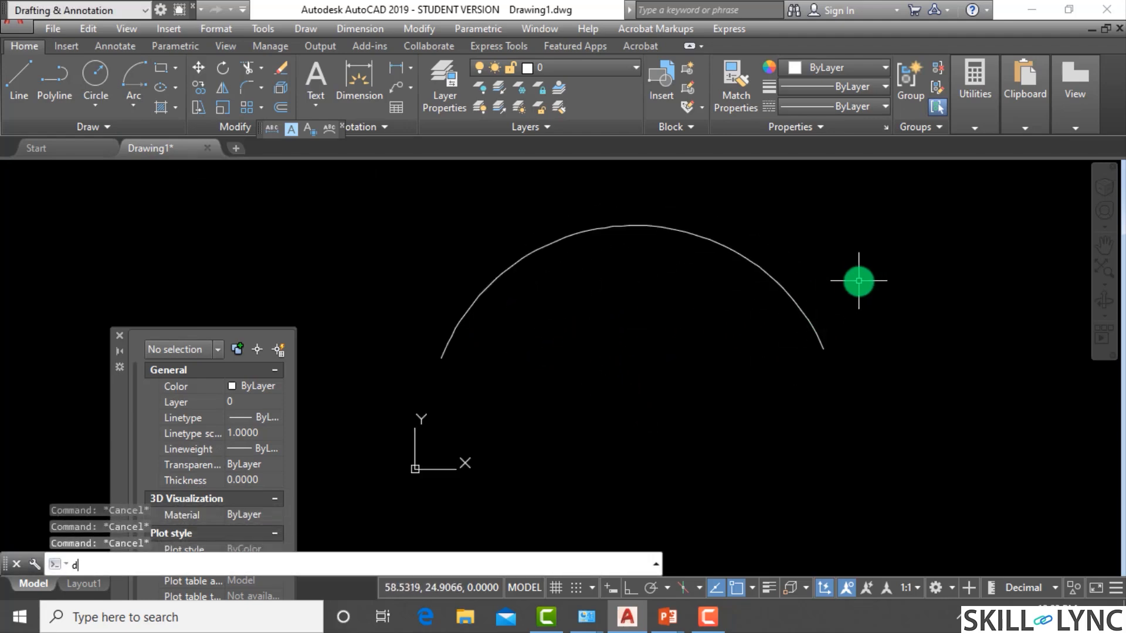
type("imarc")
key("Return")
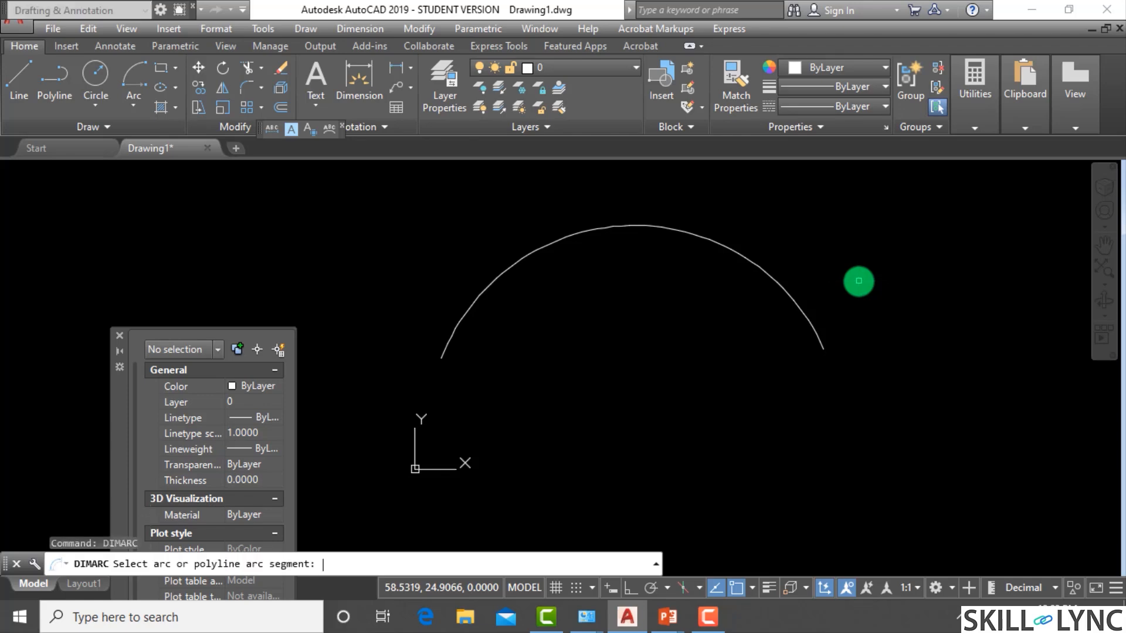
left_click(805, 340)
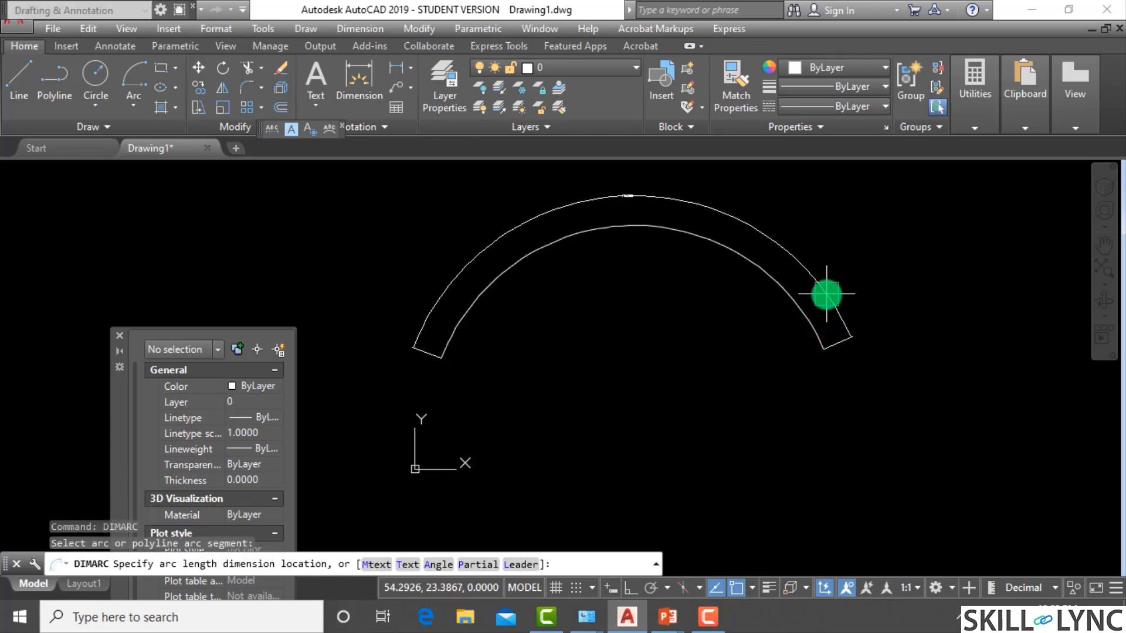
left_click(828, 300)
scroll(625, 181, "up", 6)
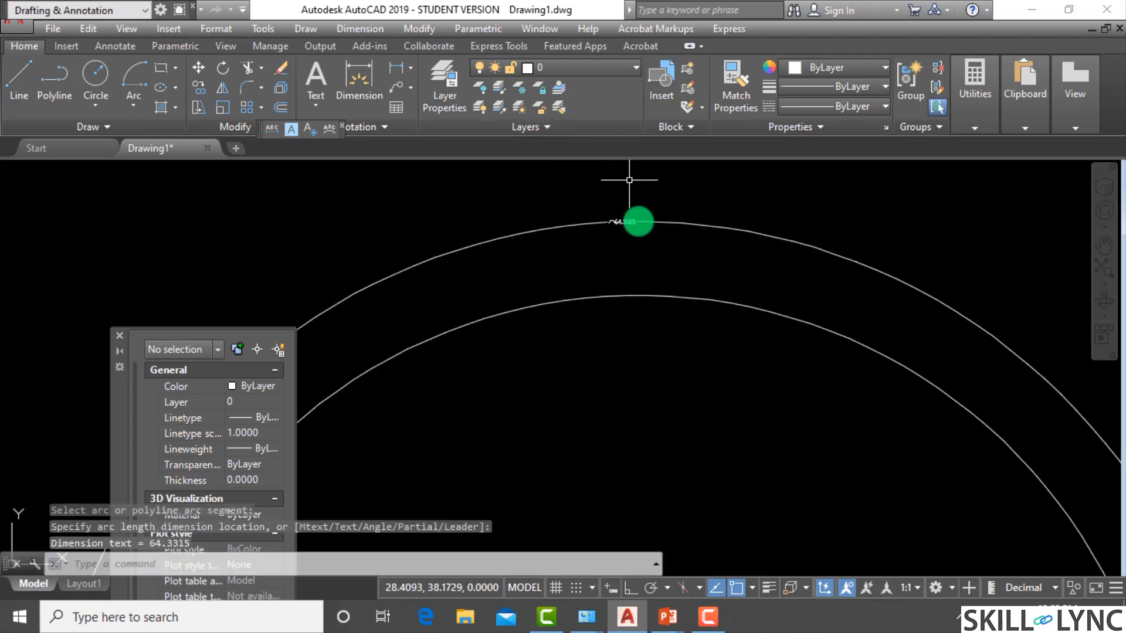
scroll(677, 242, "down", 6)
key("Escape")
key("Escape")
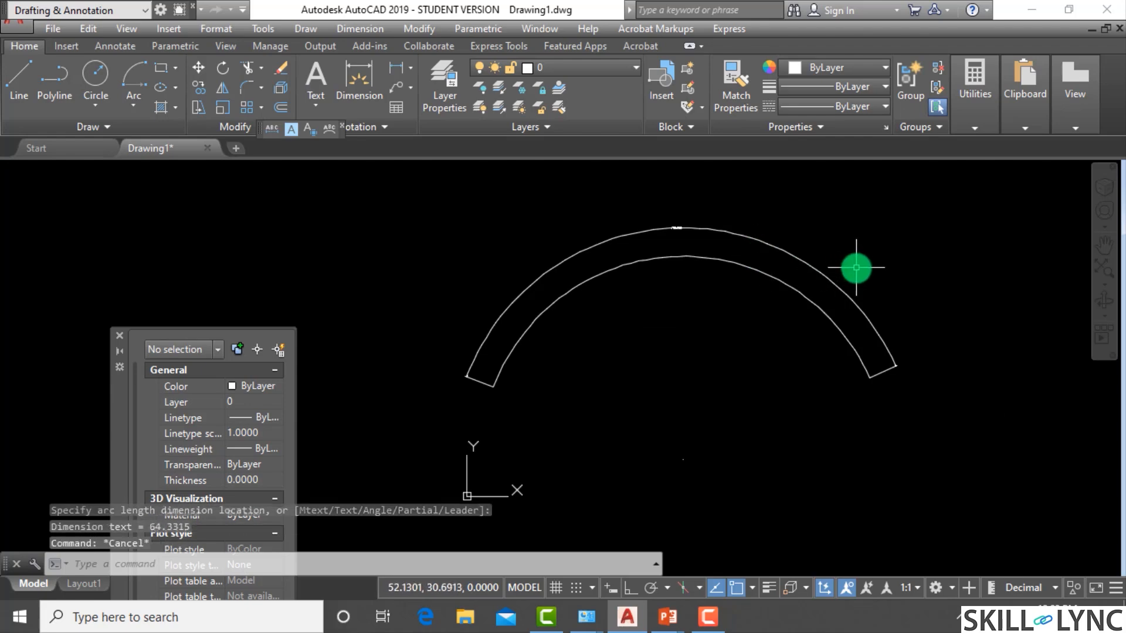
Step: Add an angular dimension (DIMANG) to the arc, placed on its inner side
type("di")
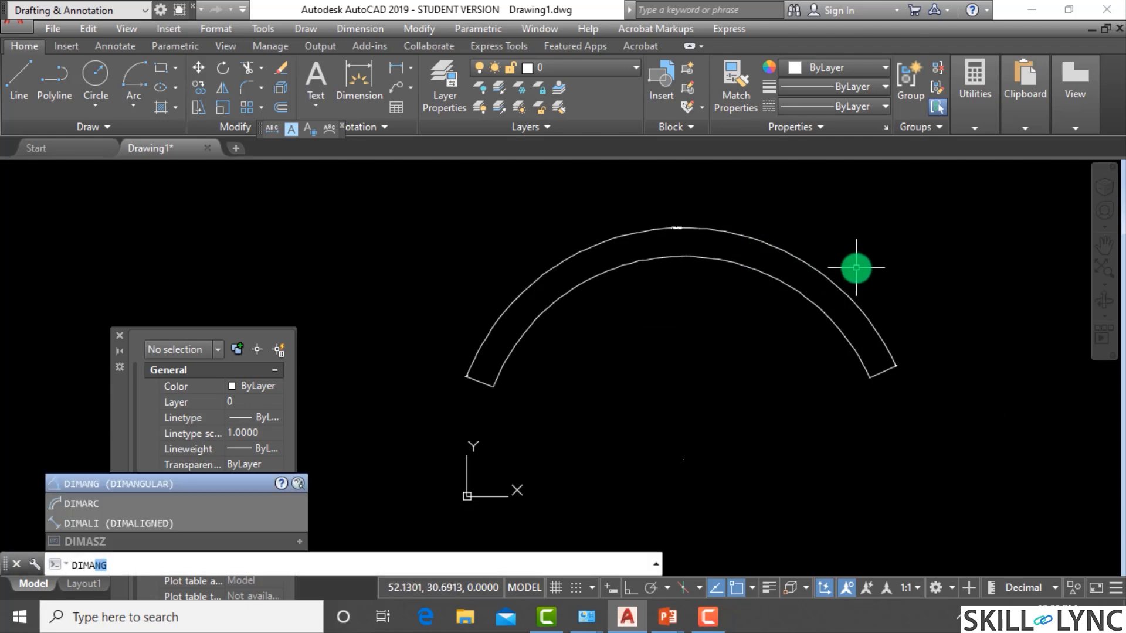
type("mang")
key("Return")
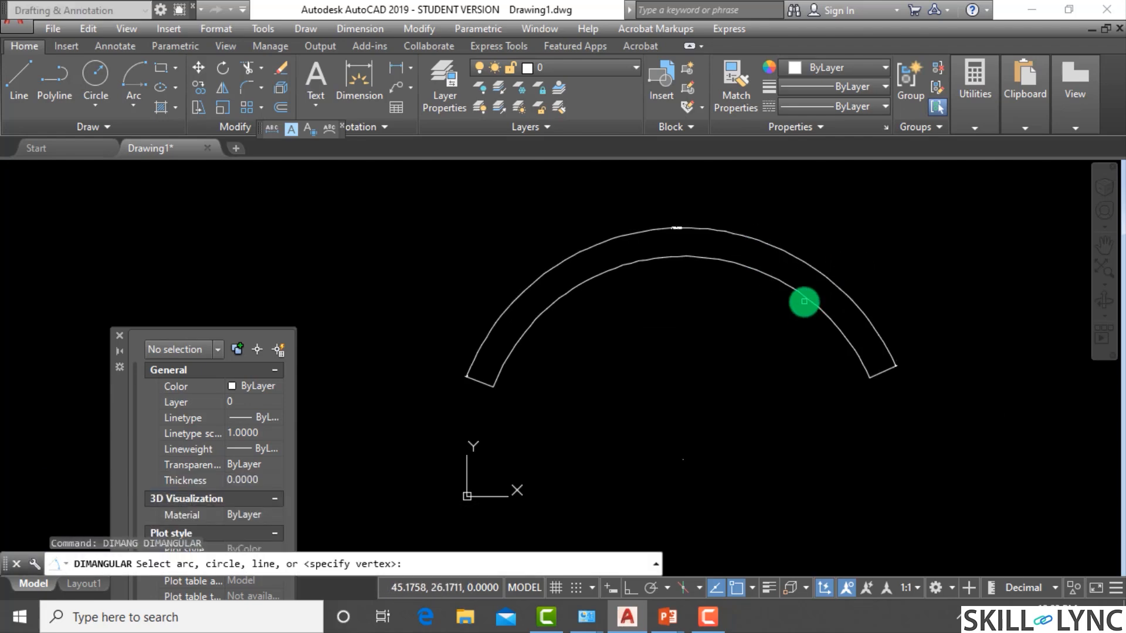
left_click(807, 296)
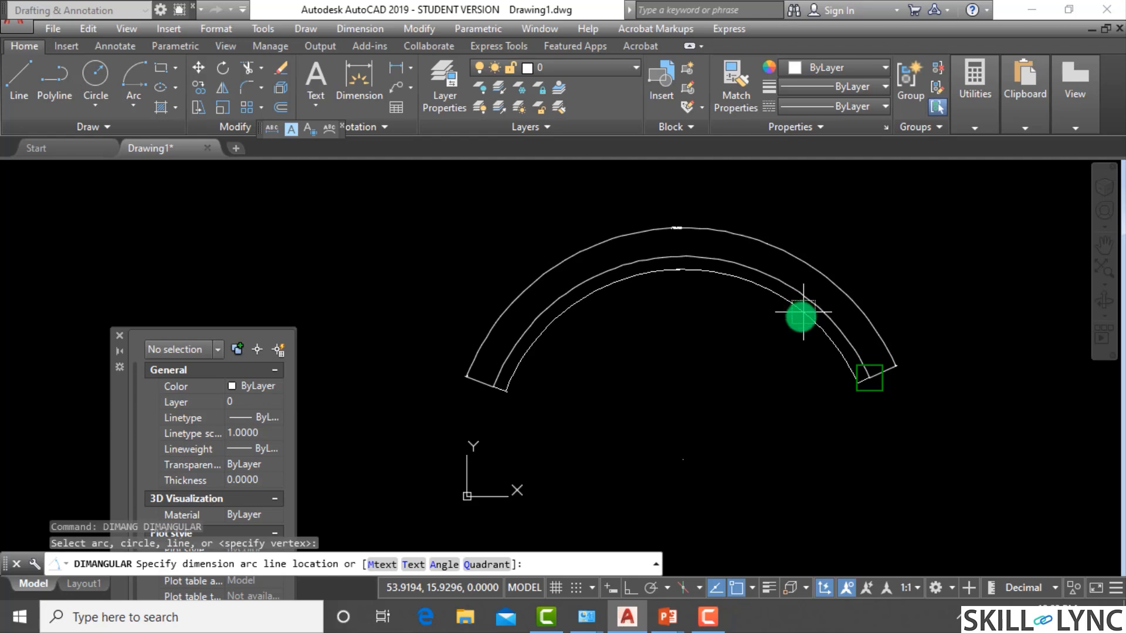
left_click(754, 315)
scroll(699, 244, "up", 5)
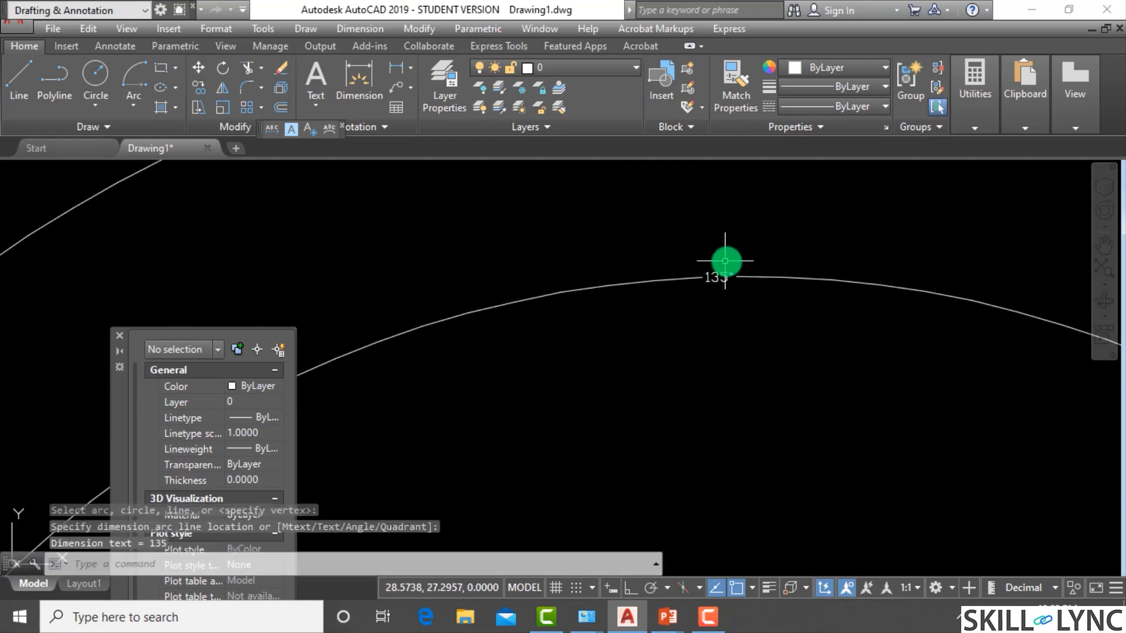
scroll(725, 261, "down", 5)
scroll(551, 335, "up", 2)
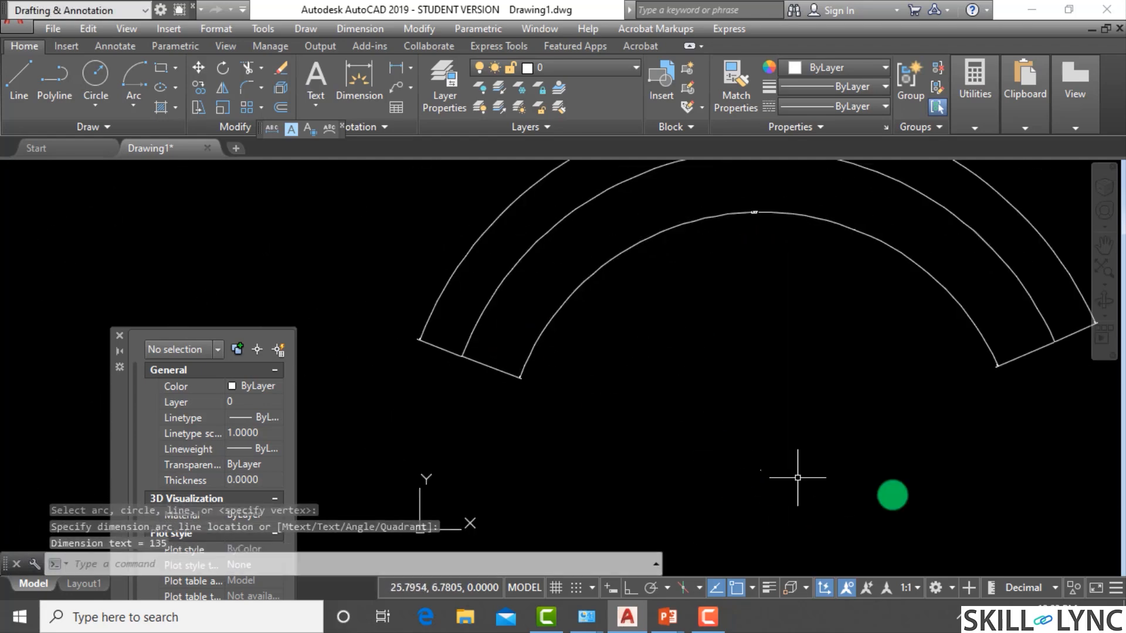
key("Escape")
scroll(762, 465, "down", 3)
scroll(784, 447, "up", 2)
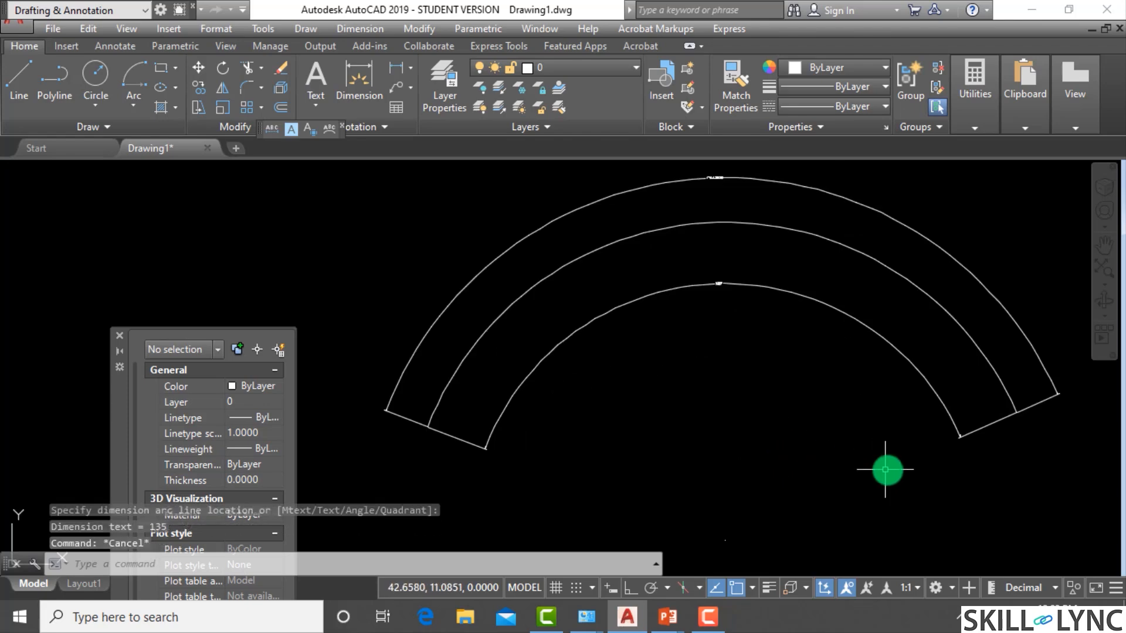
key("Escape")
Step: Add a center mark to the arc with DIMCENTER
type("dimcent")
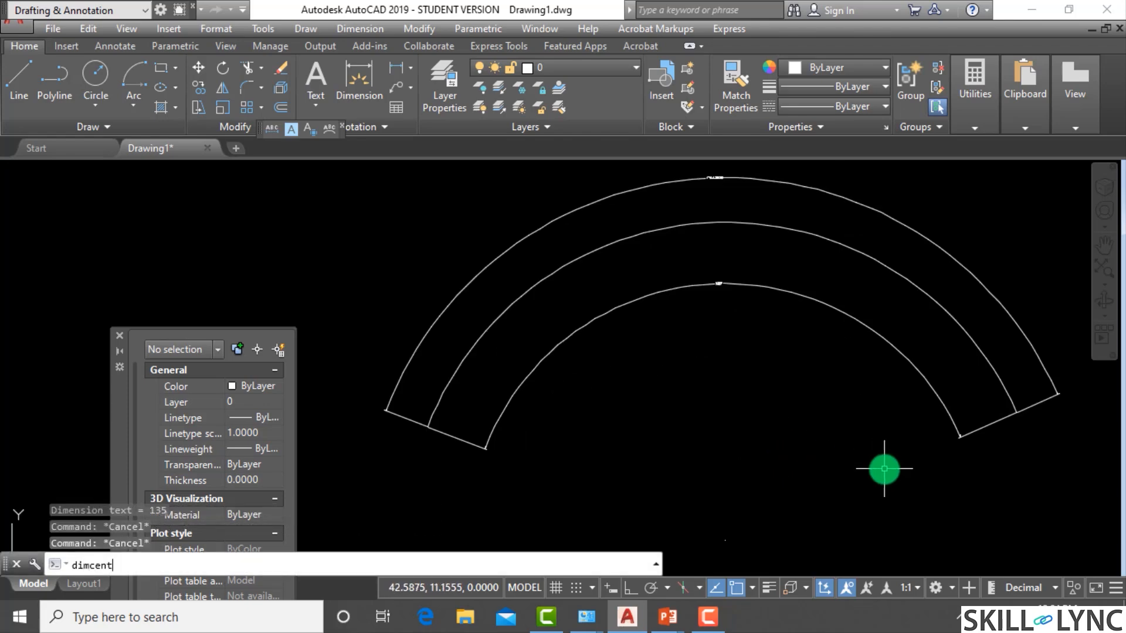
type("er")
key("Return")
key("Escape")
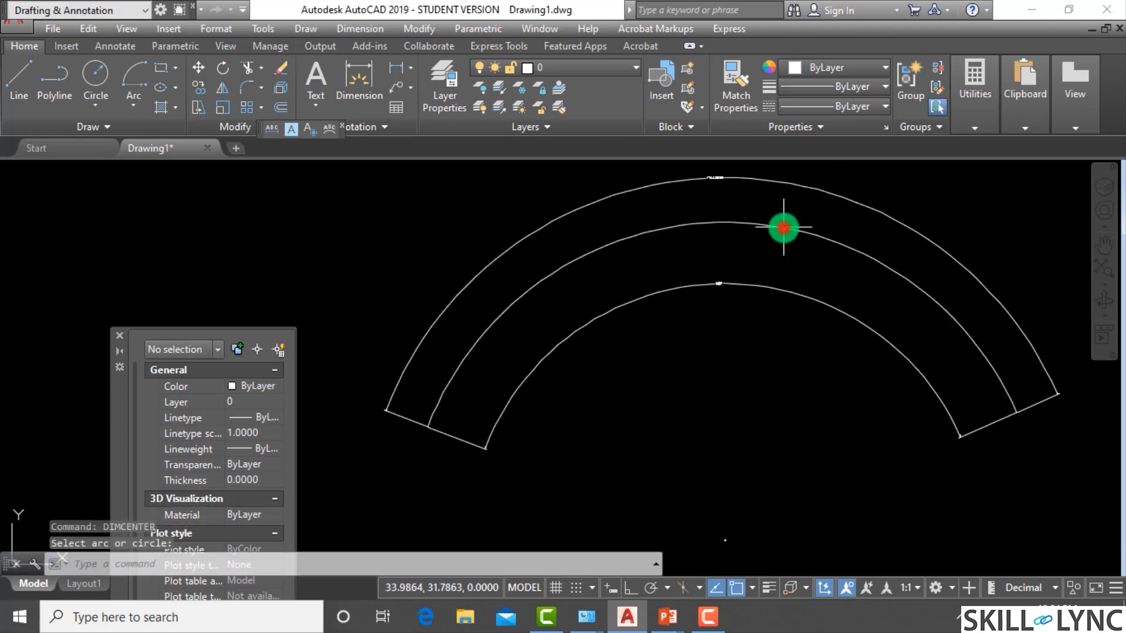
scroll(729, 548, "up", 4)
scroll(694, 504, "down", 4)
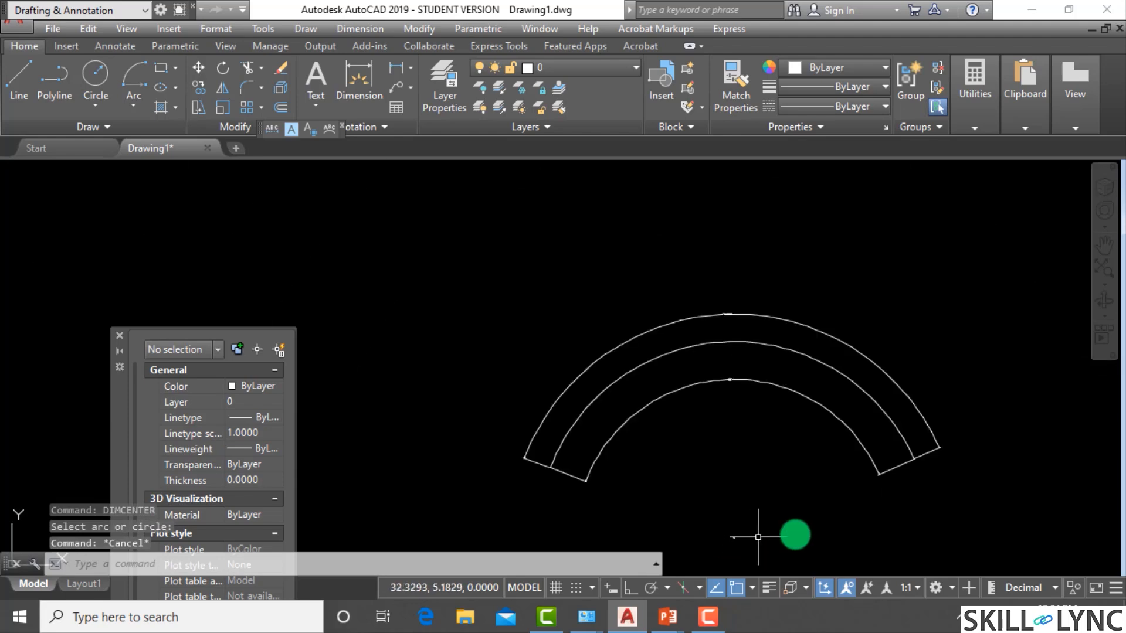
key("Escape")
key("Escape")
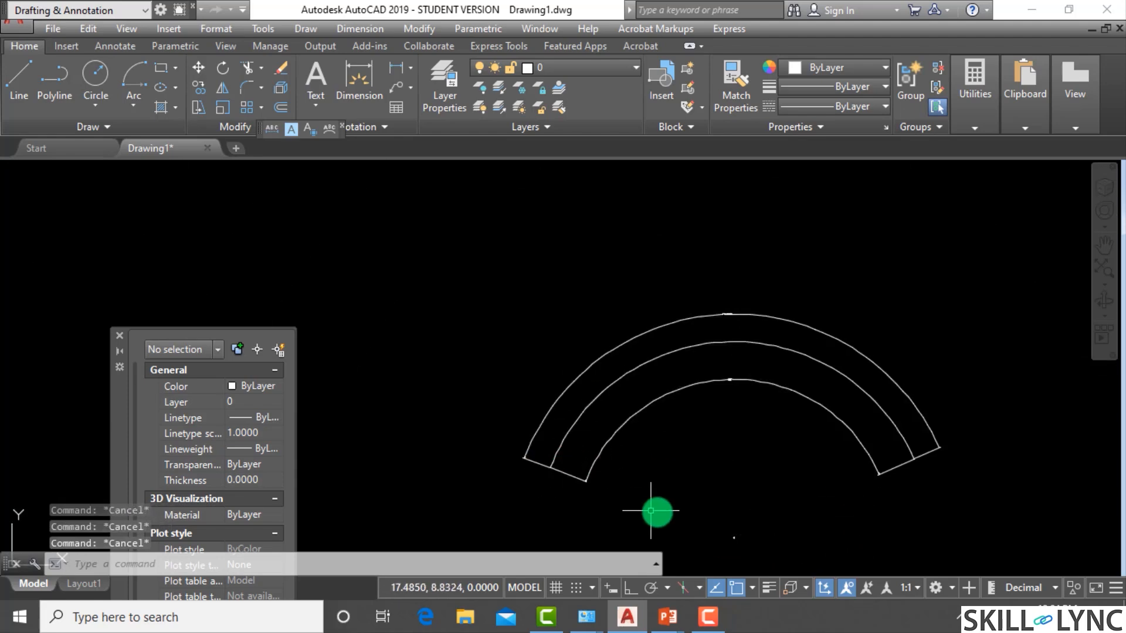
Step: Draw two connected lines from the arc's left endpoint to its center mark and on to its right endpoint
type("l")
key("Return")
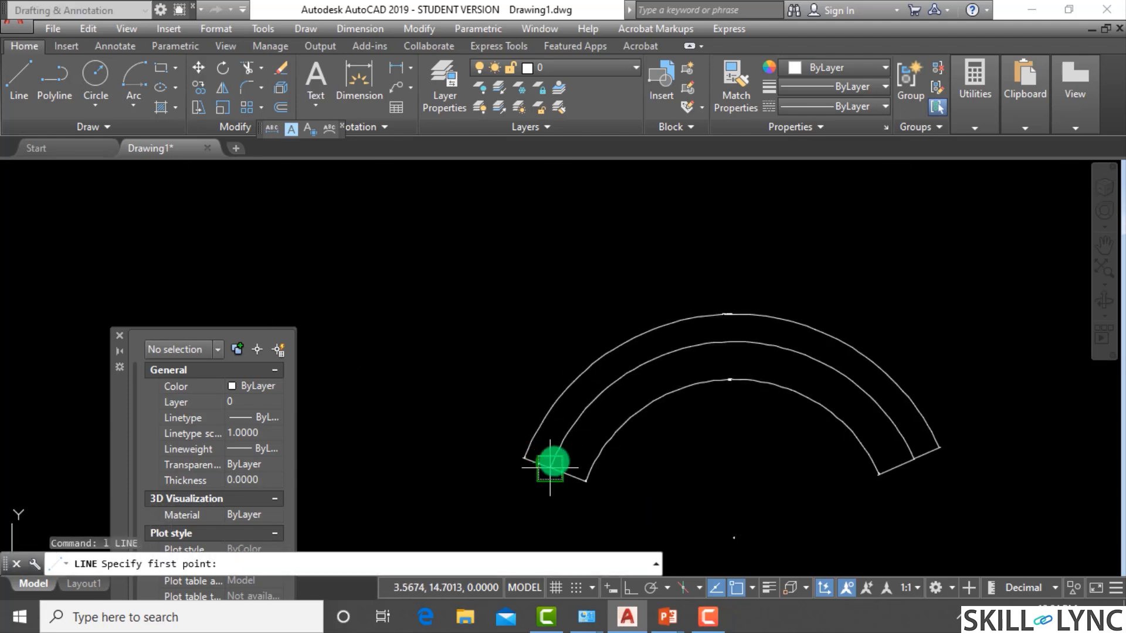
left_click(552, 467)
left_click(734, 536)
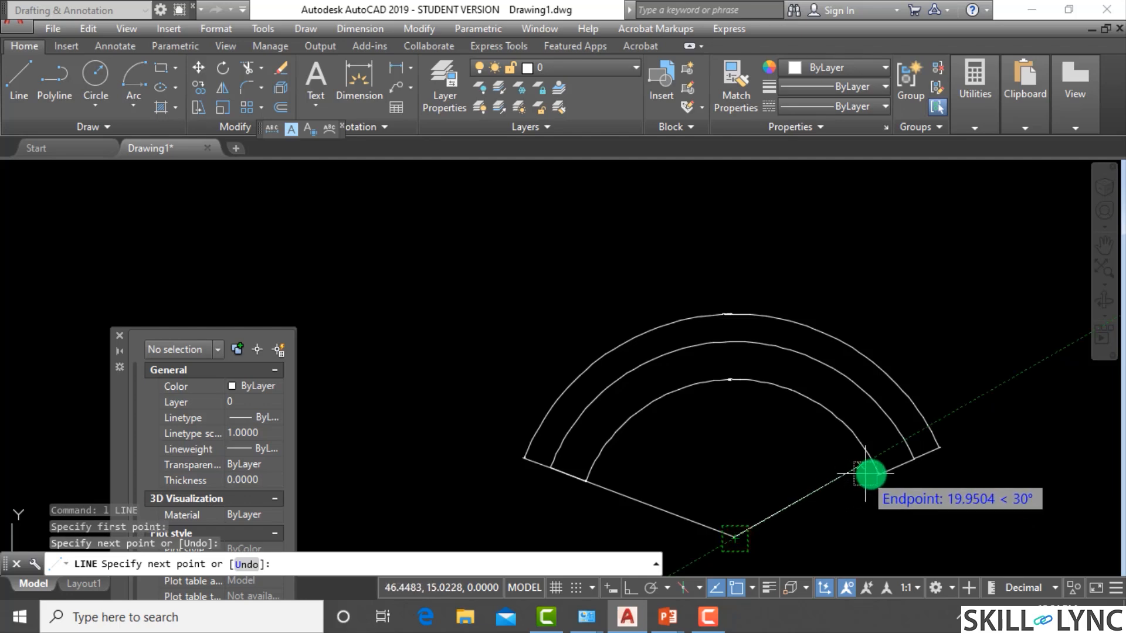
left_click(922, 458)
key("Escape")
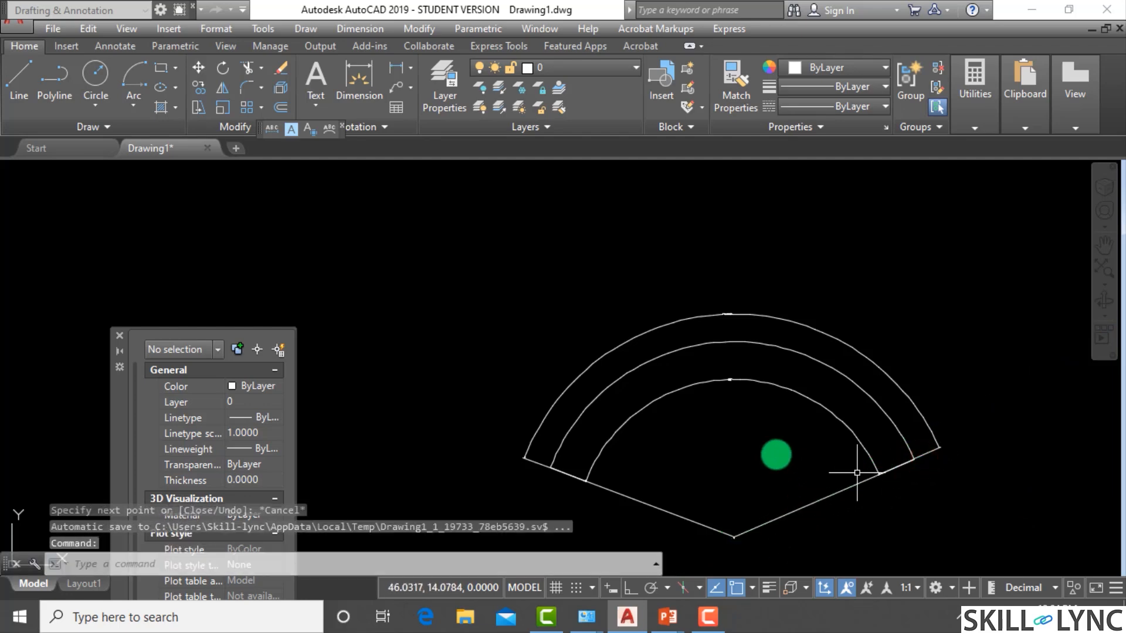
key("Escape")
Step: Set the Standard dimension style's overall scale to 3
scroll(734, 536, "down", 2)
scroll(734, 536, "up", 4)
scroll(734, 536, "down", 4)
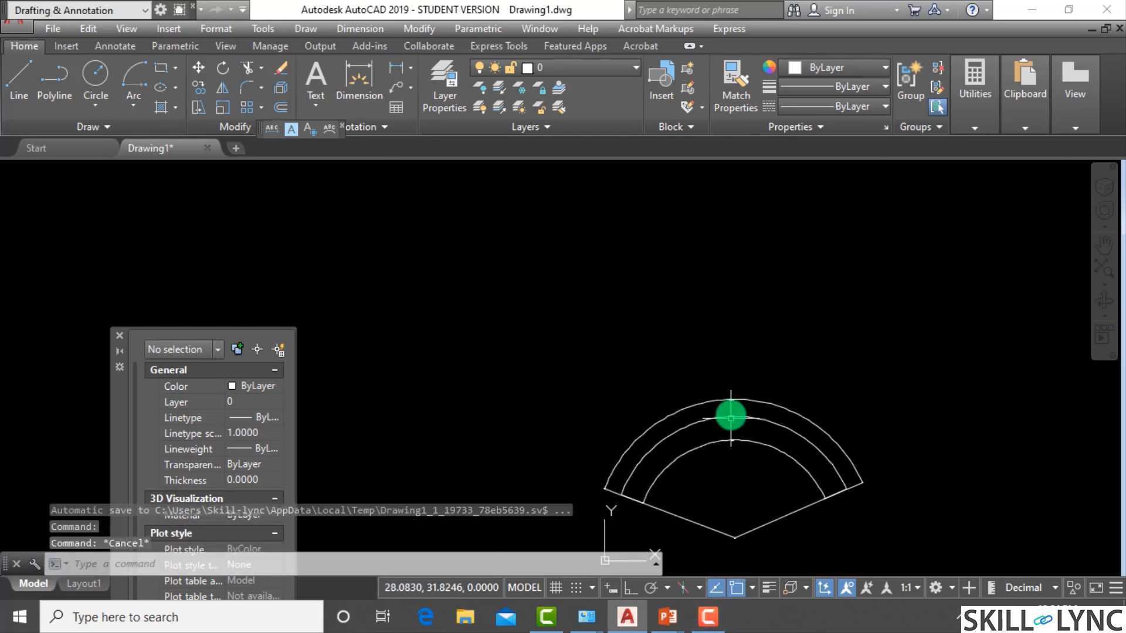
scroll(731, 418, "up", 5)
scroll(719, 327, "down", 2)
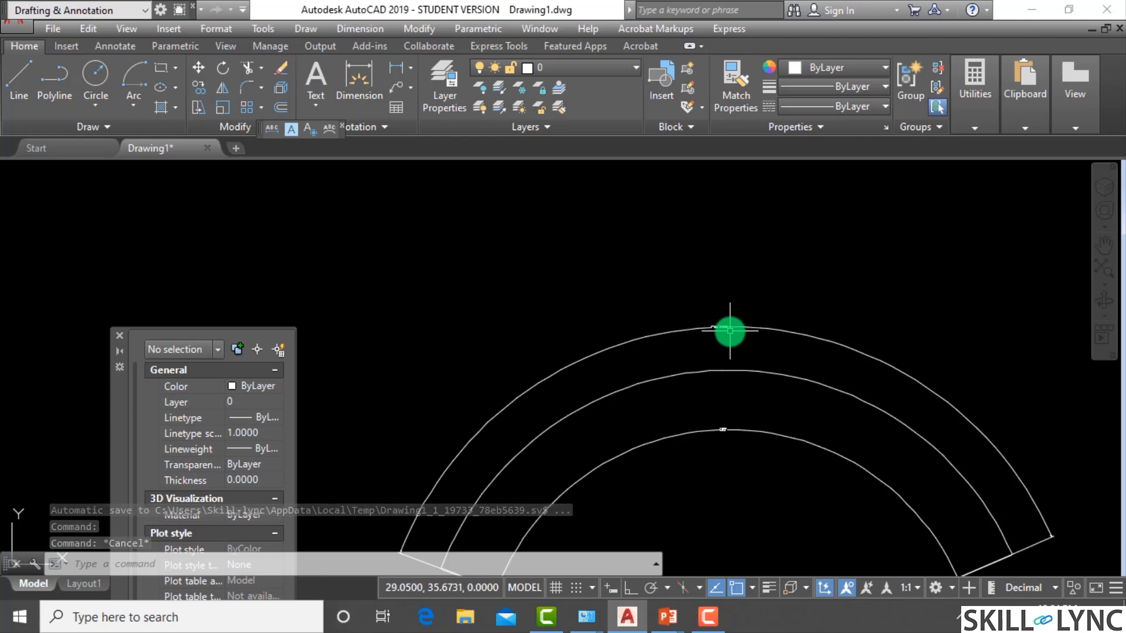
type("d")
key("Return")
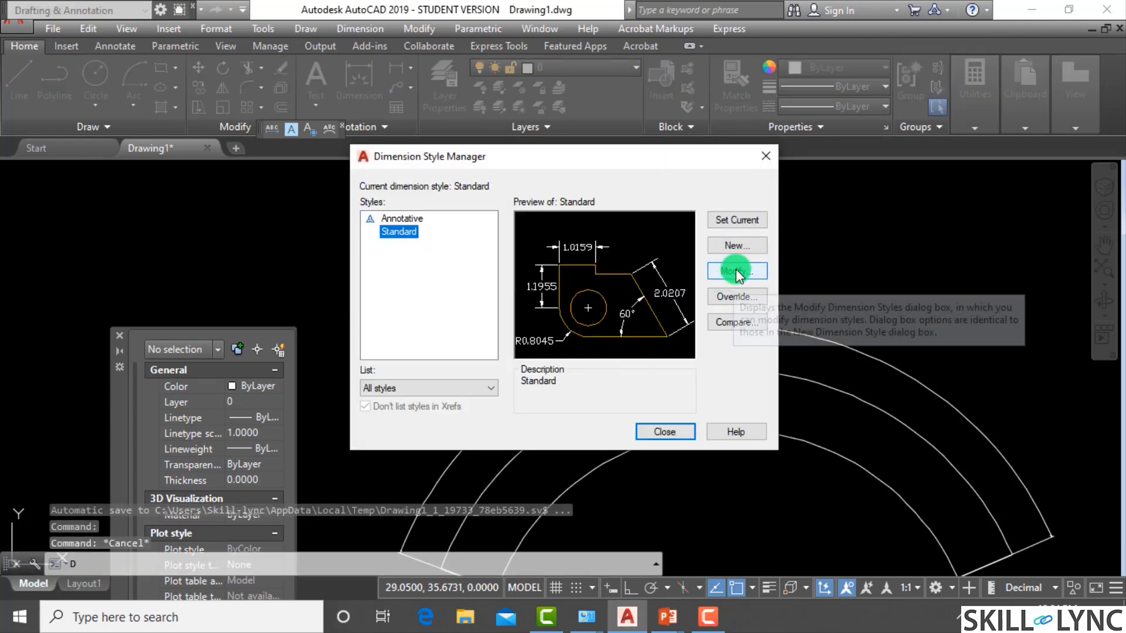
left_click(736, 275)
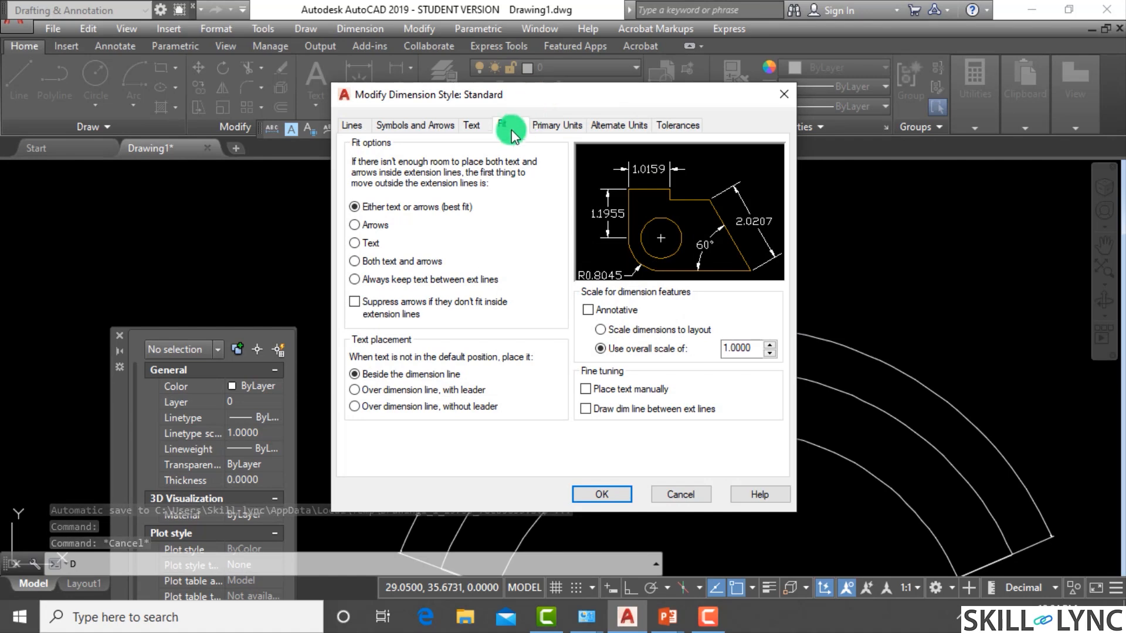
left_click_drag(756, 348, 601, 339)
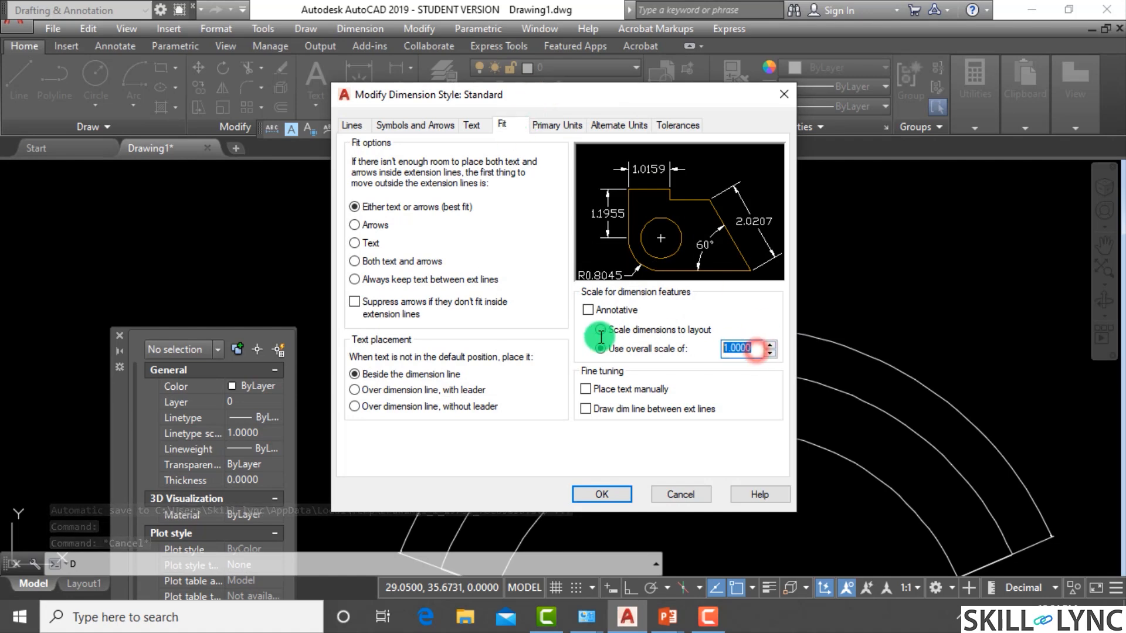
type("3")
left_click(599, 493)
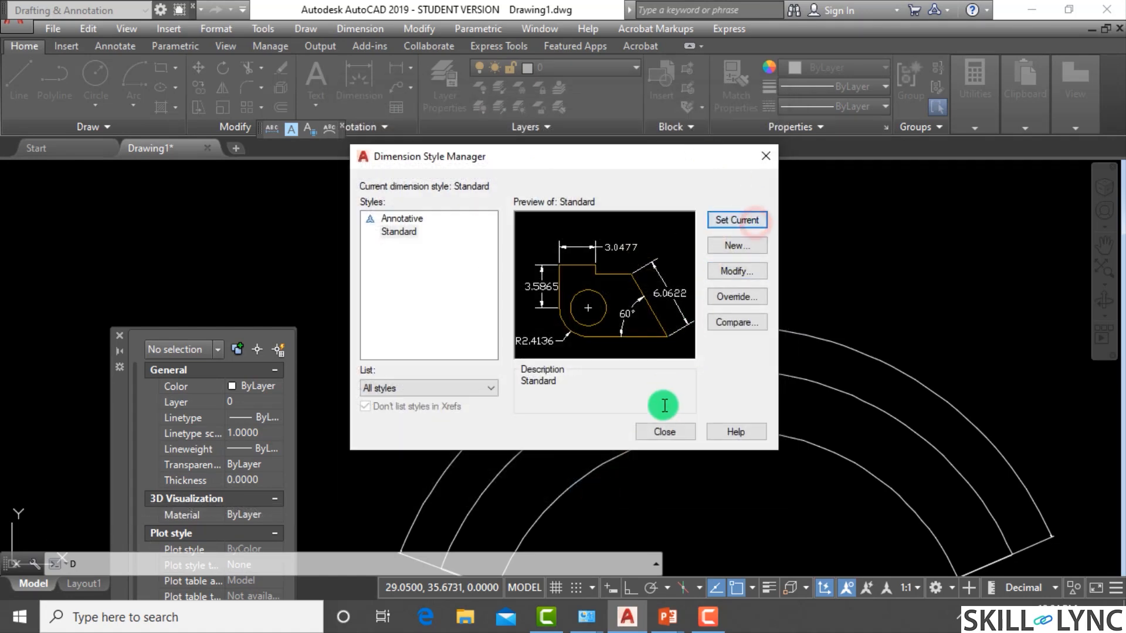
left_click(674, 432)
scroll(761, 334, "down", 2)
scroll(762, 380, "up", 2)
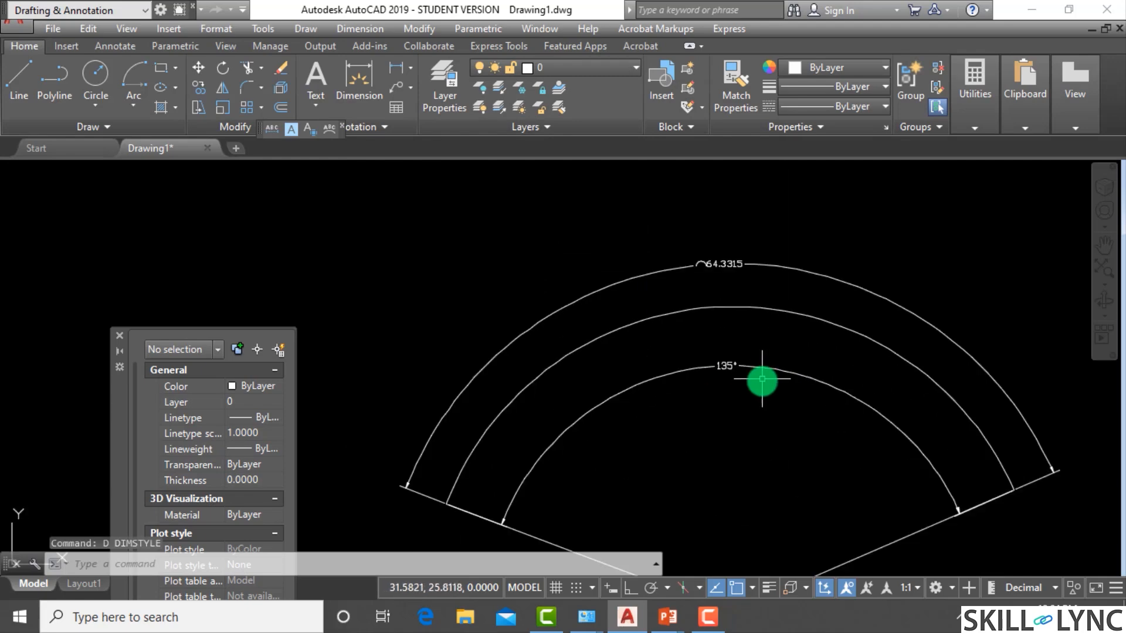
Step: Change the color of the arc between the two curved dimensions to red (237,31,36)
mouse_move(763, 375)
left_mouse_down()
mouse_move(708, 319)
mouse_move(771, 311)
left_mouse_up()
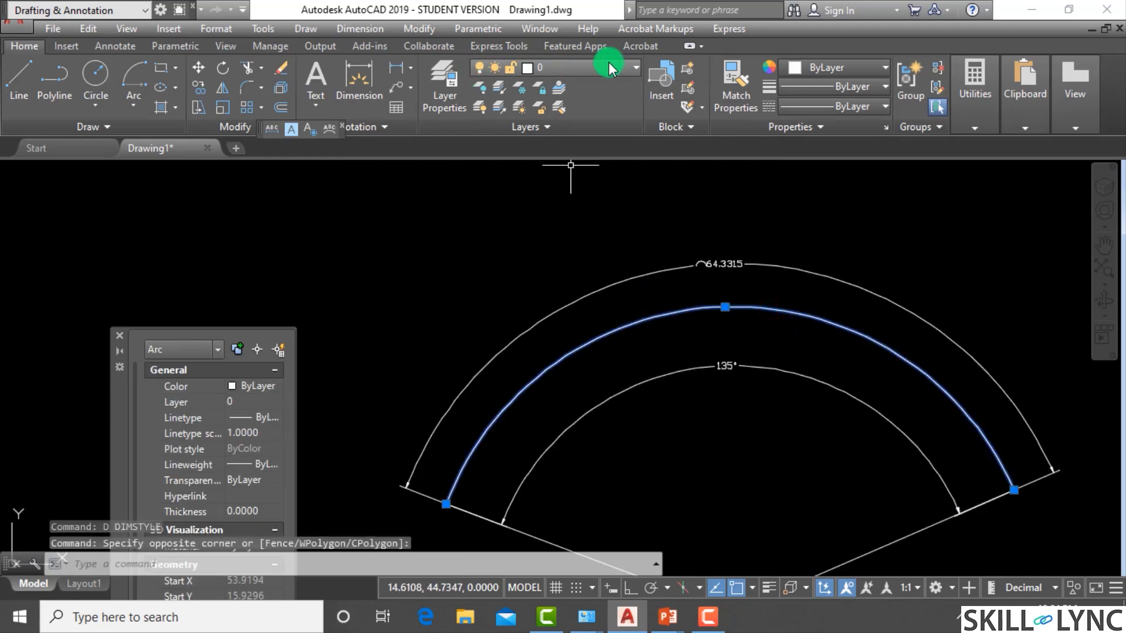
left_click(812, 69)
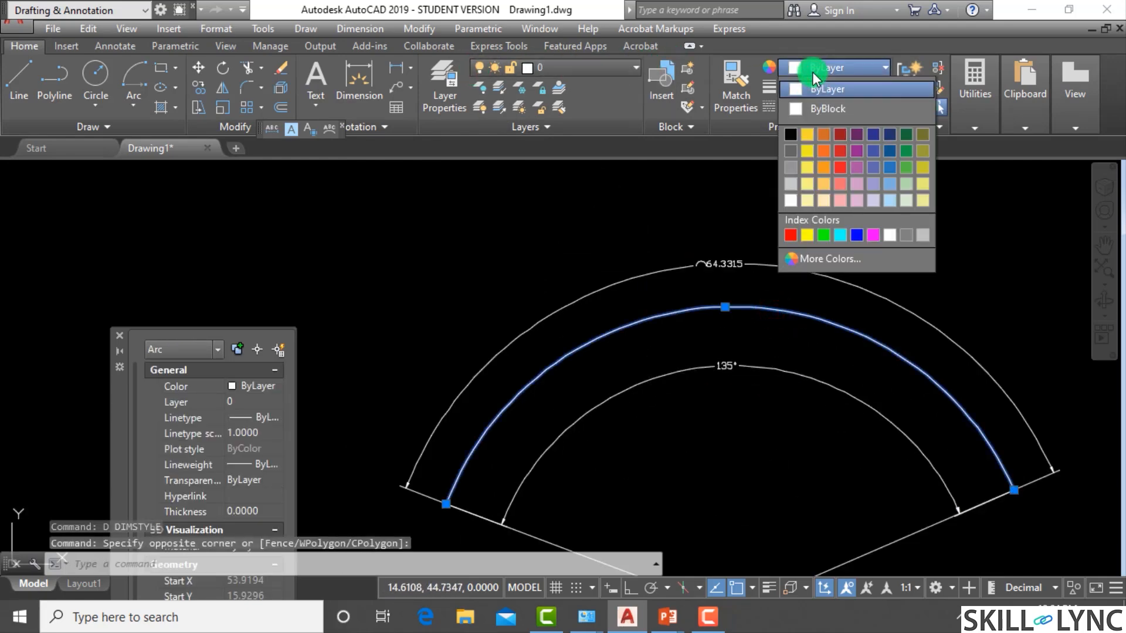
left_click(838, 167)
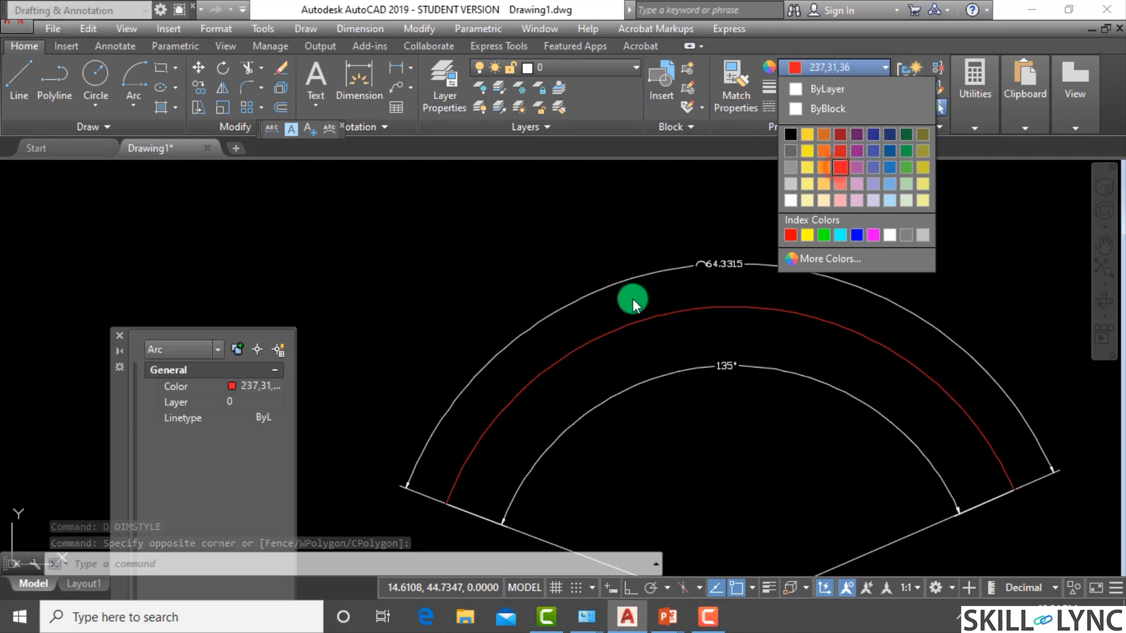
key("Escape")
key("Escape")
key("Escape")
scroll(795, 370, "down", 2)
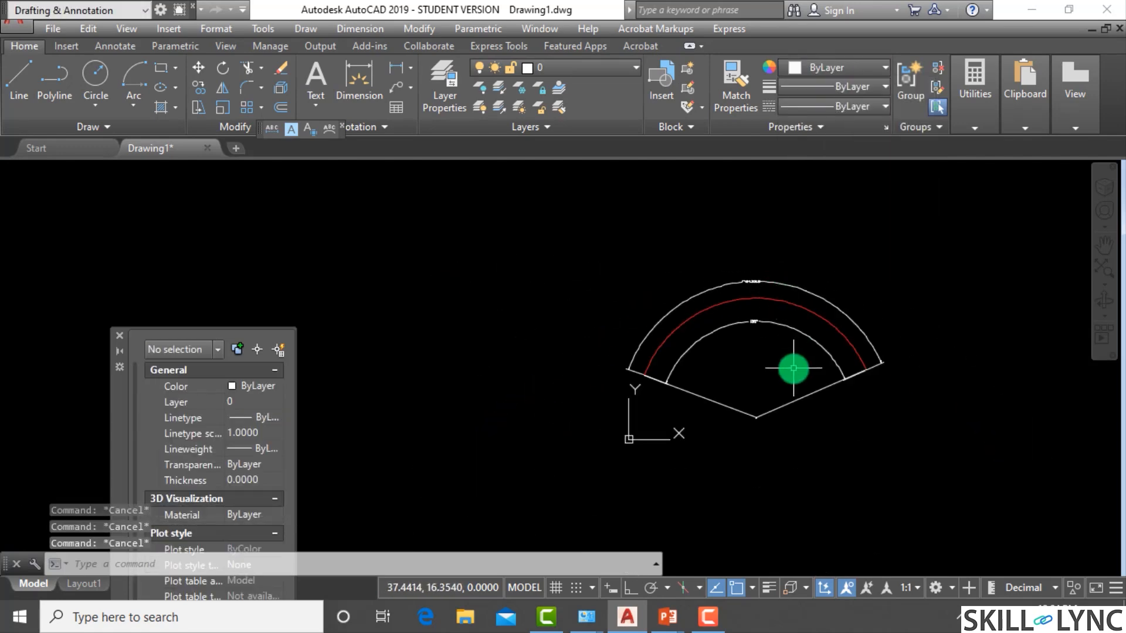
Step: Add a radius dimension (DIMRAD) to the red arc, placed on its inner side below the angular dimension
scroll(786, 363, "up", 1)
scroll(786, 363, "up", 1)
scroll(723, 317, "down", 1)
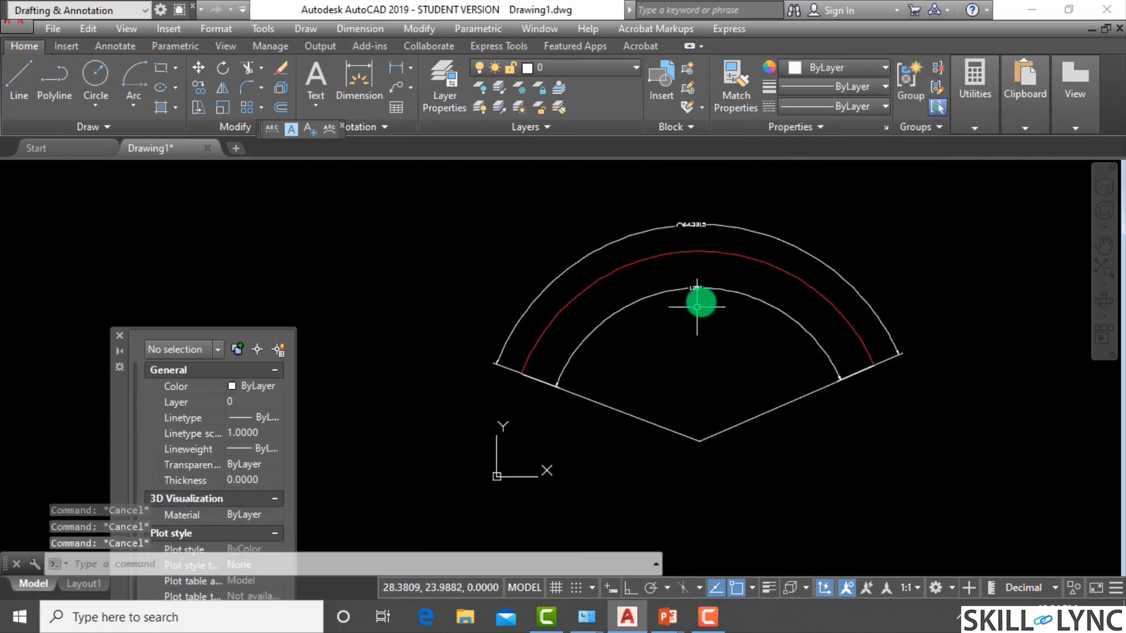
scroll(716, 289, "up", 2)
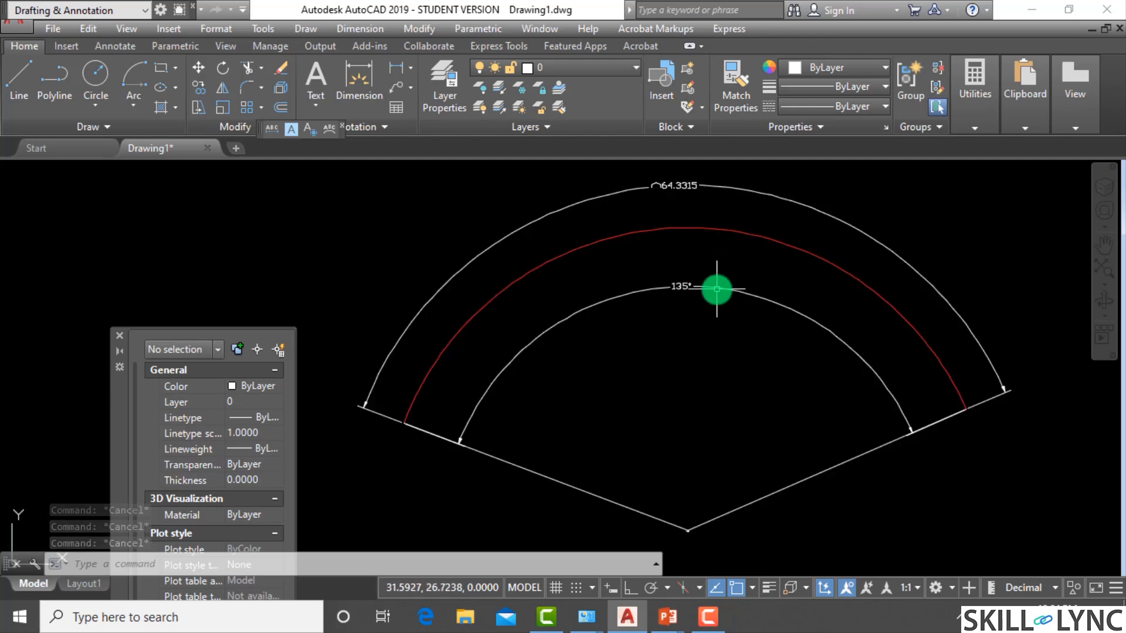
scroll(717, 289, "down", 2)
scroll(744, 392, "down", 1)
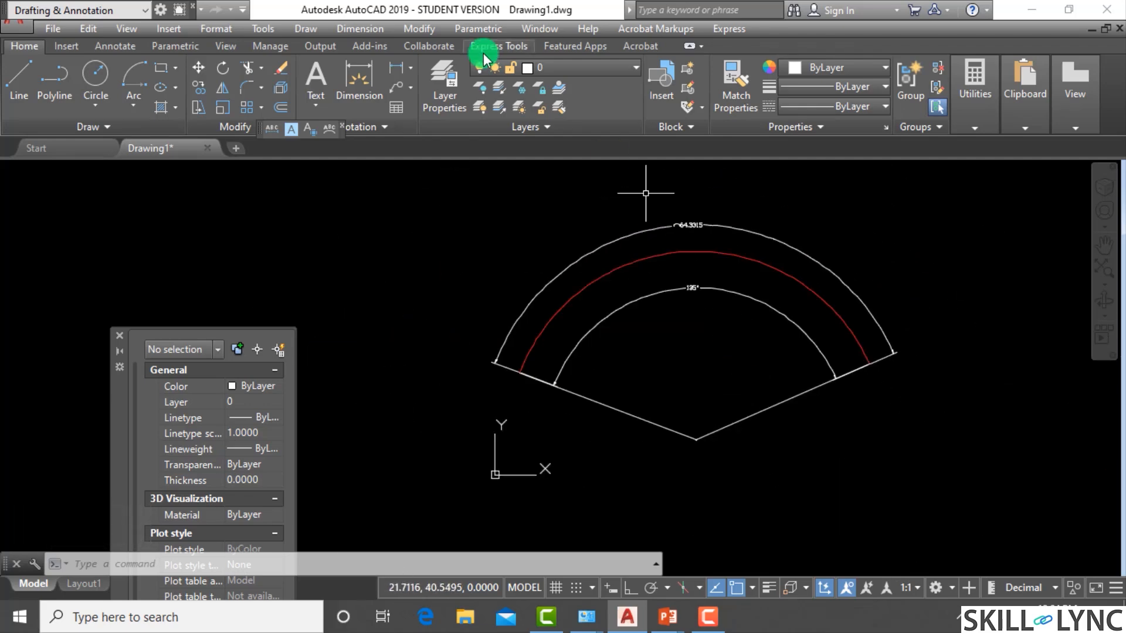
type("dumr")
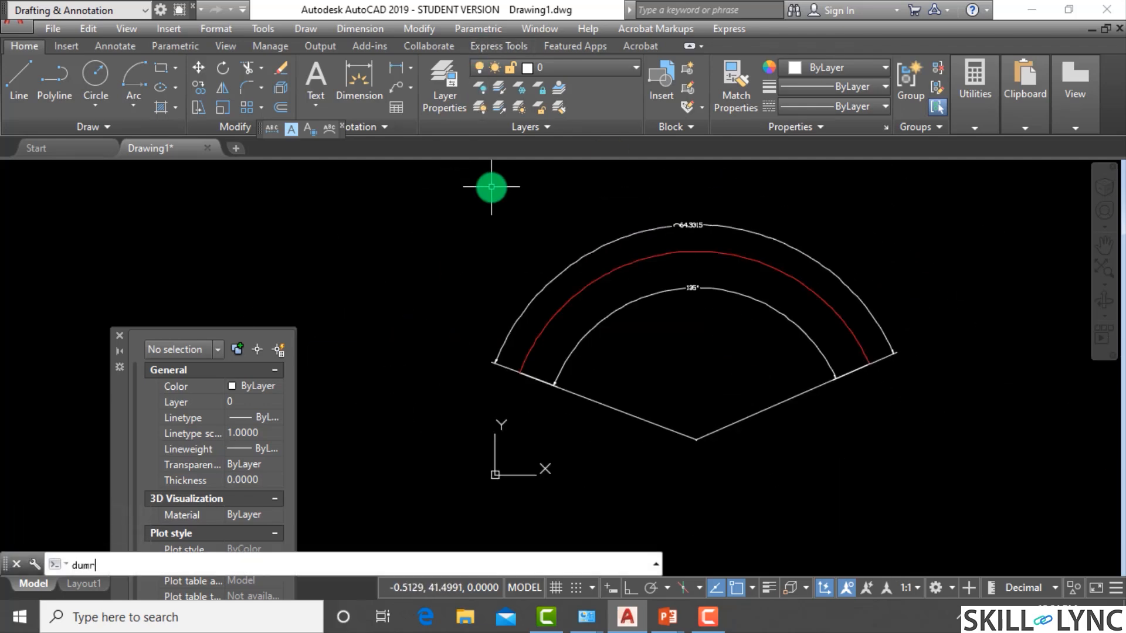
type("imrad")
key("Return")
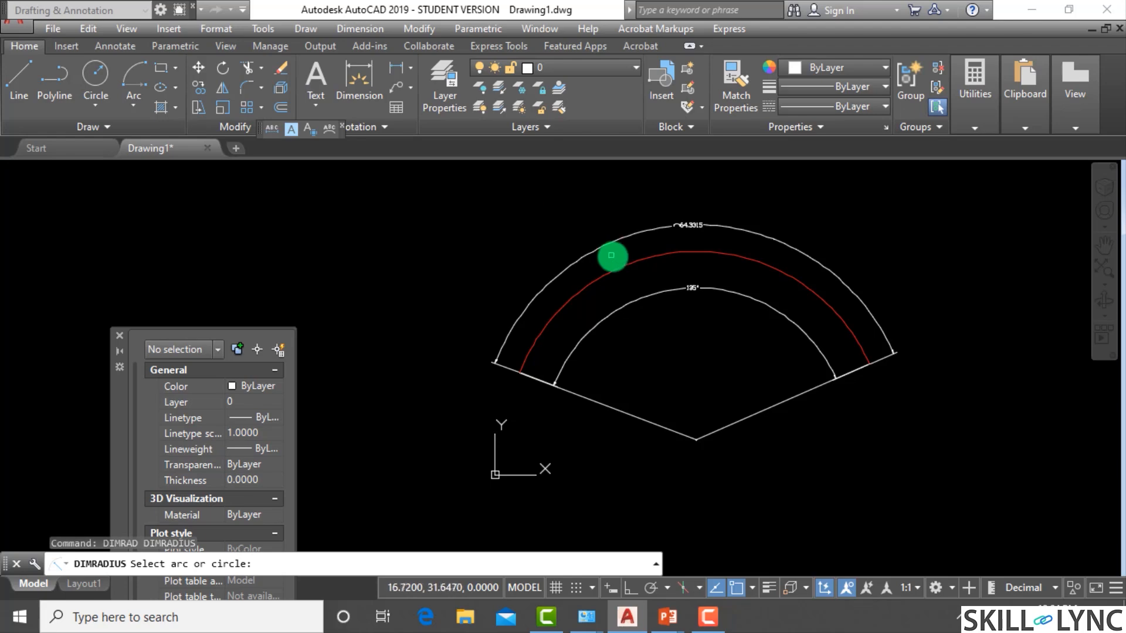
left_click(637, 264)
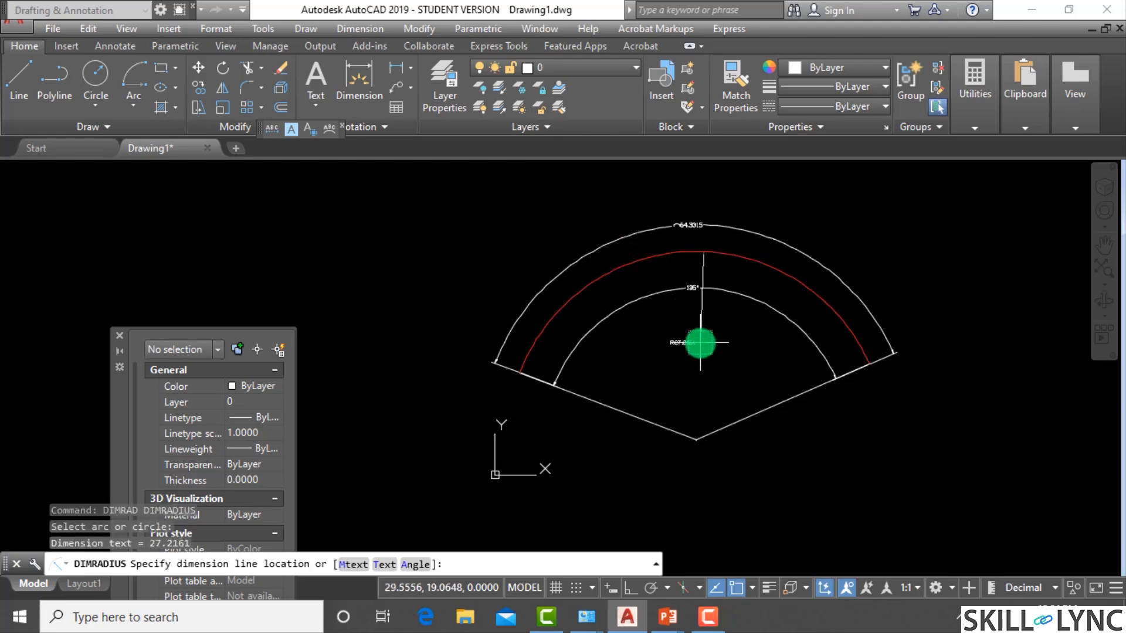
left_click(733, 353)
scroll(733, 353, "up", 4)
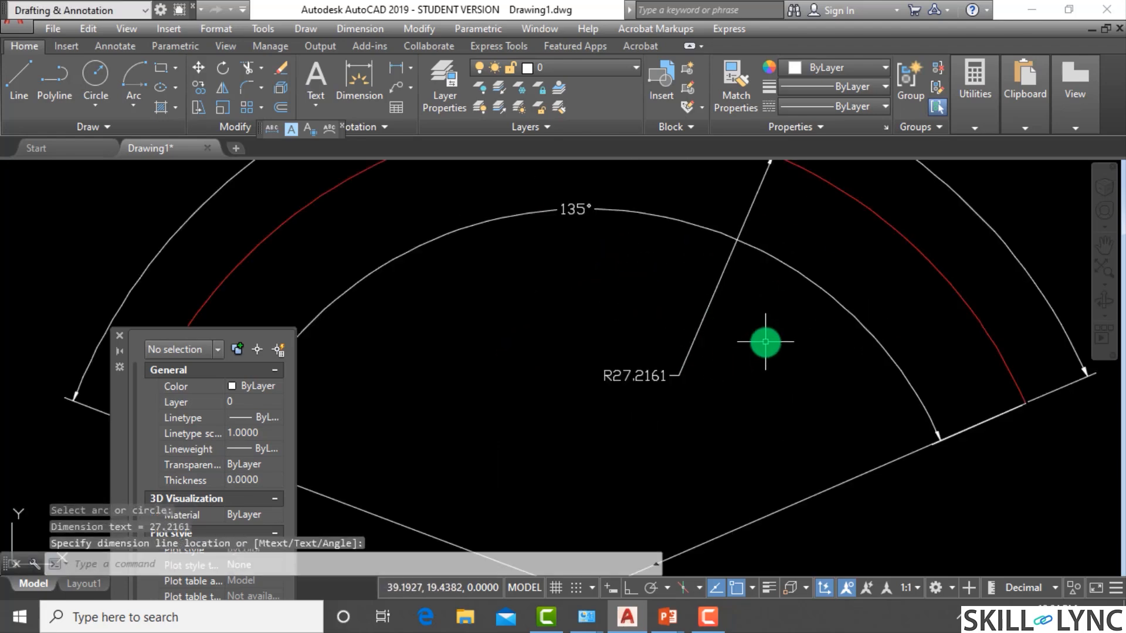
scroll(765, 341, "down", 5)
scroll(766, 342, "up", 3)
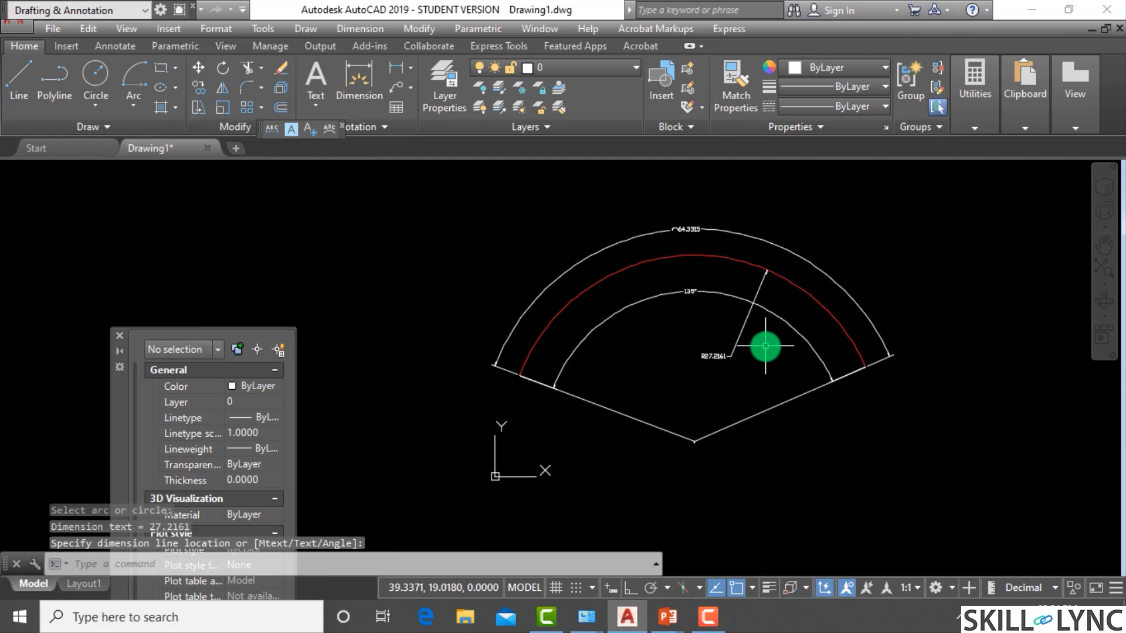
Step: Examine the red arc's geometry properties, including center, radius, angles and arc length, and dismiss the properties
left_click(818, 304)
right_click(819, 306)
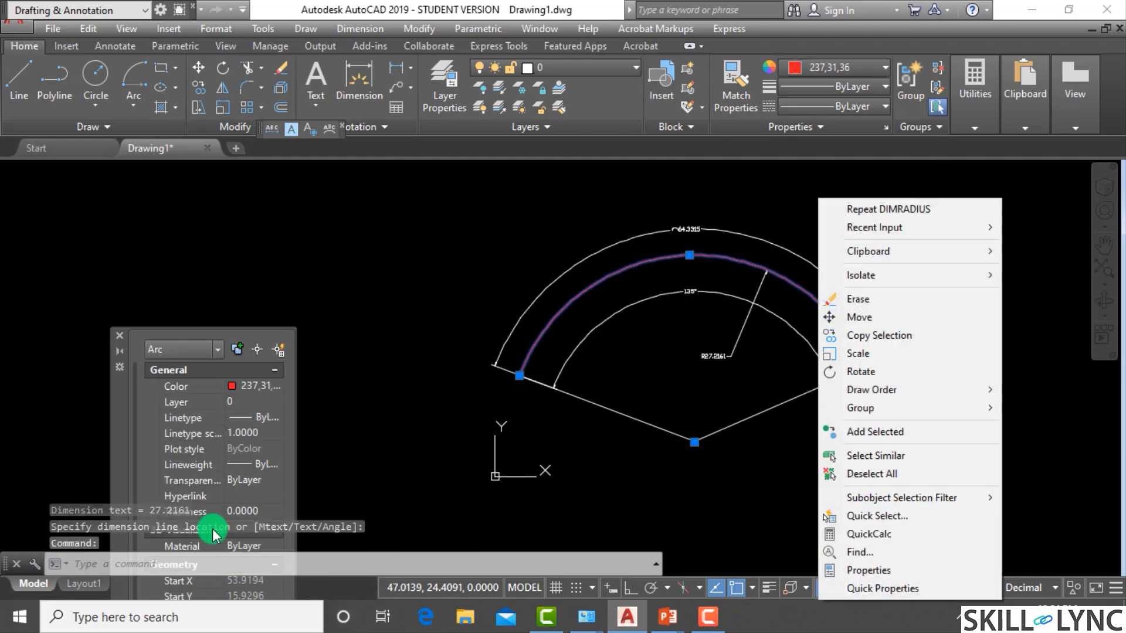
left_click(113, 384)
left_click_drag(117, 394, 138, 201)
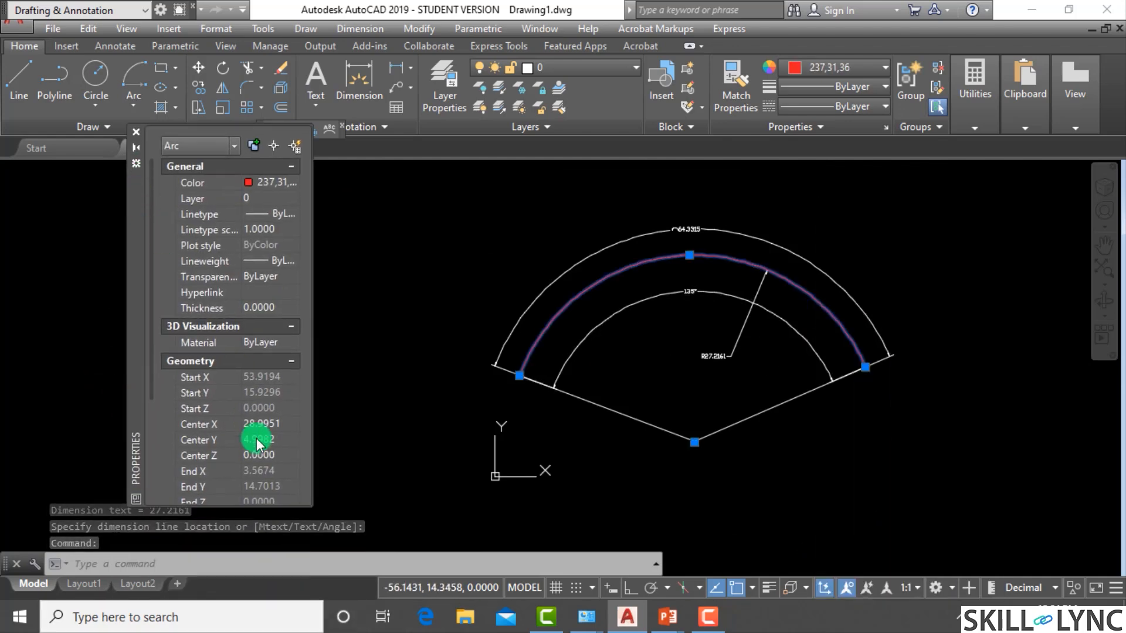
scroll(261, 455, "down", 2)
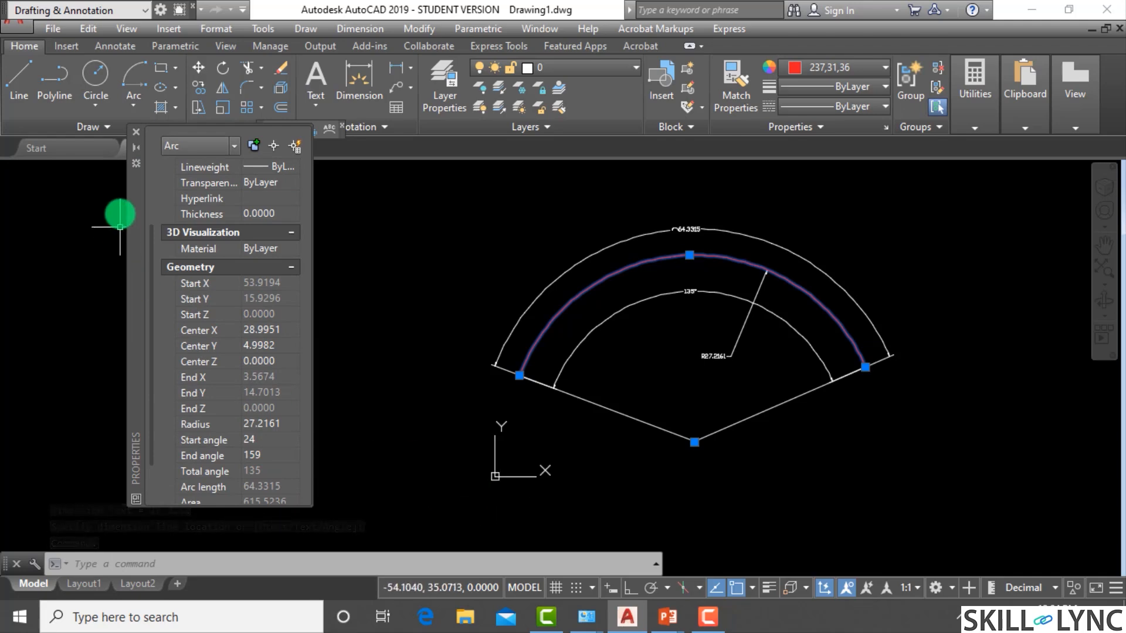
left_click(136, 132)
key("Escape")
key("Escape")
scroll(655, 379, "down", 4)
scroll(762, 368, "up", 2)
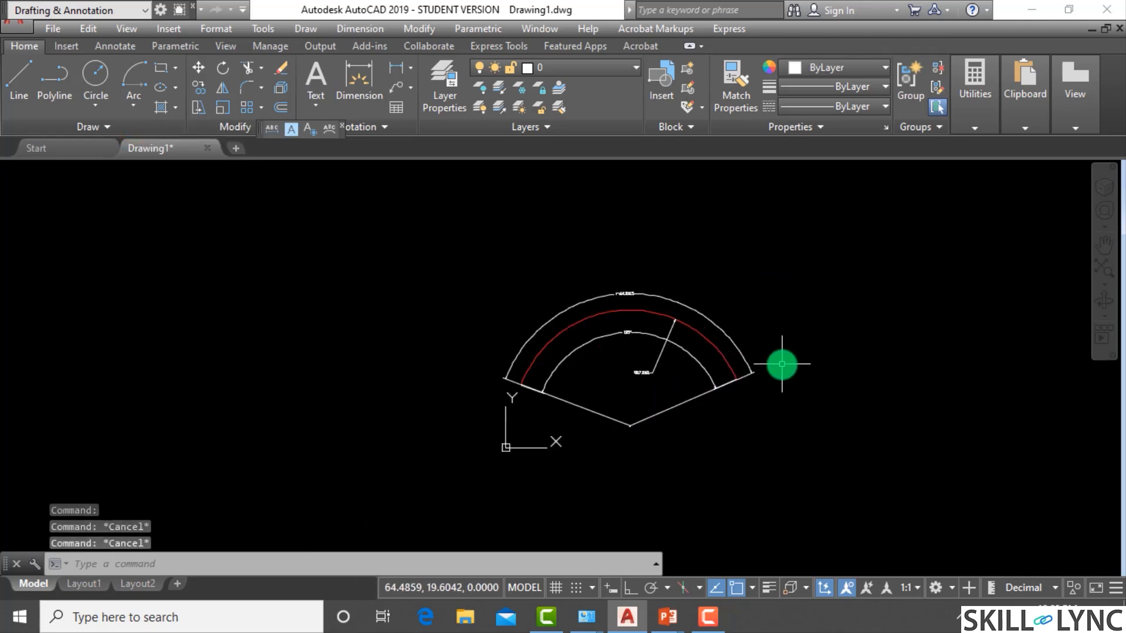
scroll(498, 363, "down", 2)
scroll(698, 362, "up", 2)
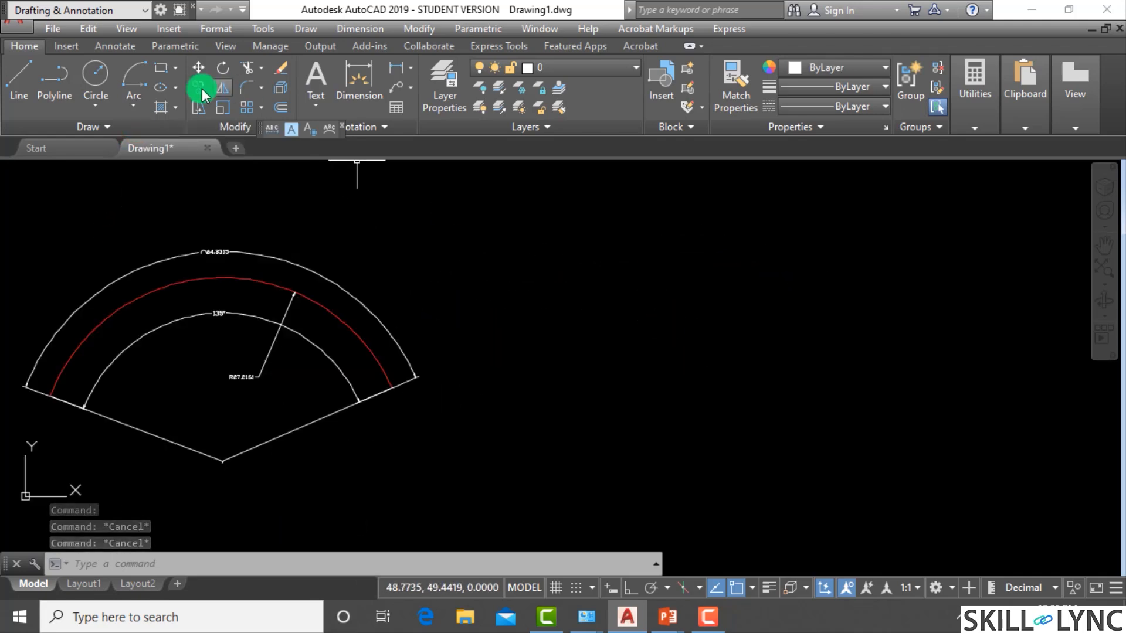
left_click(134, 105)
left_click(187, 209)
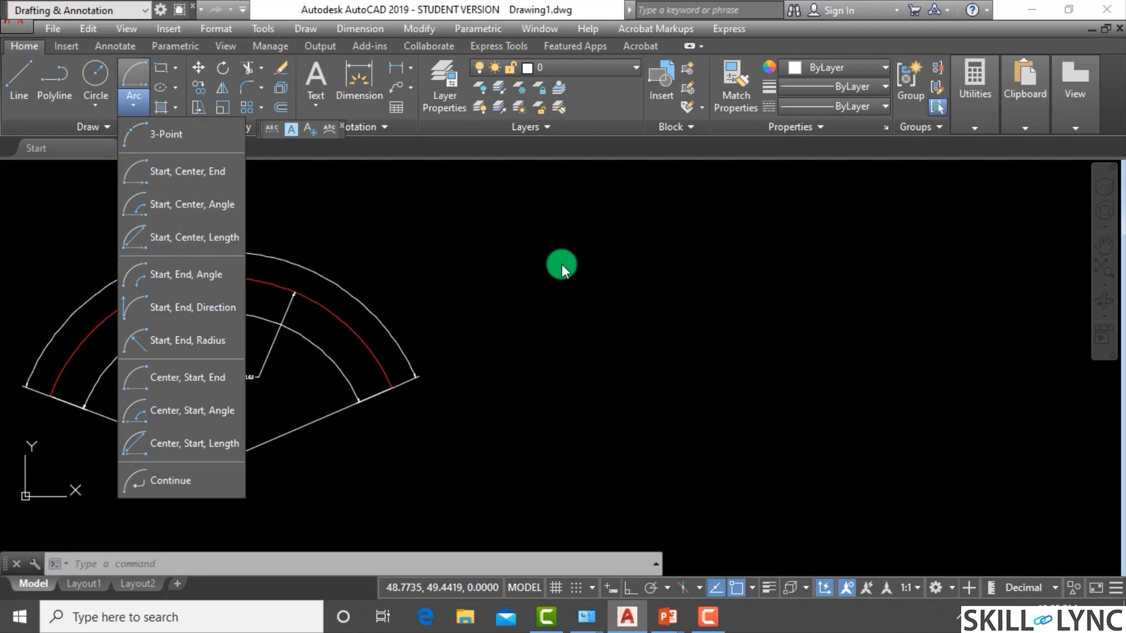
key("Escape")
key("Escape")
key("Escape")
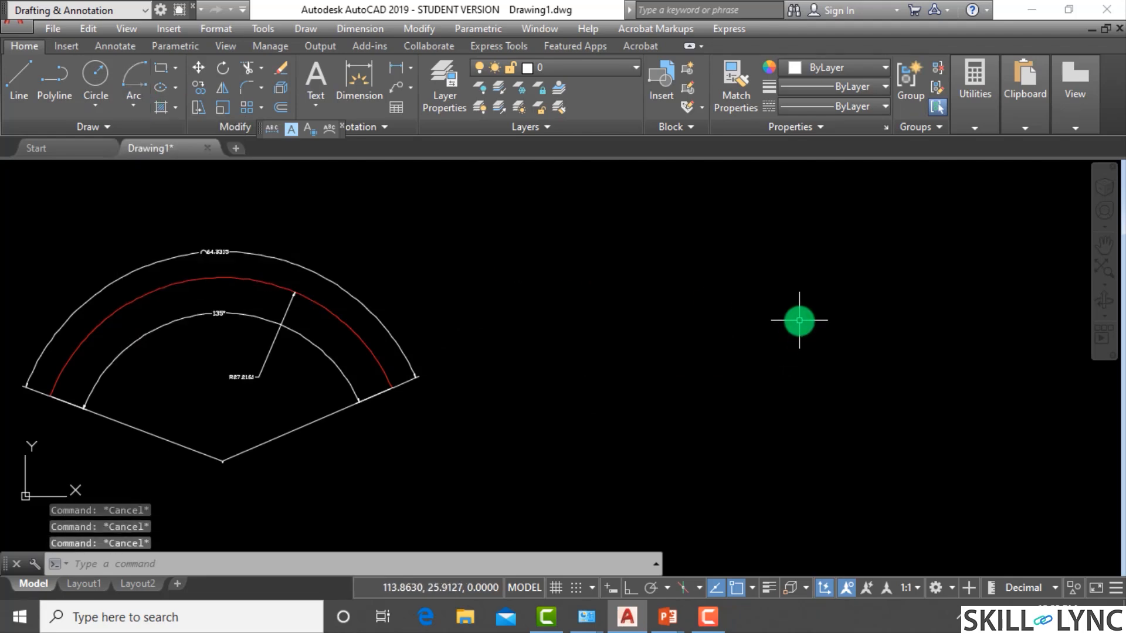
Step: Draw a small circle in the empty space well to the right of the dimensioned arc
type("c")
key("Return")
left_click(781, 393)
left_click(772, 427)
key("Escape")
key("Escape")
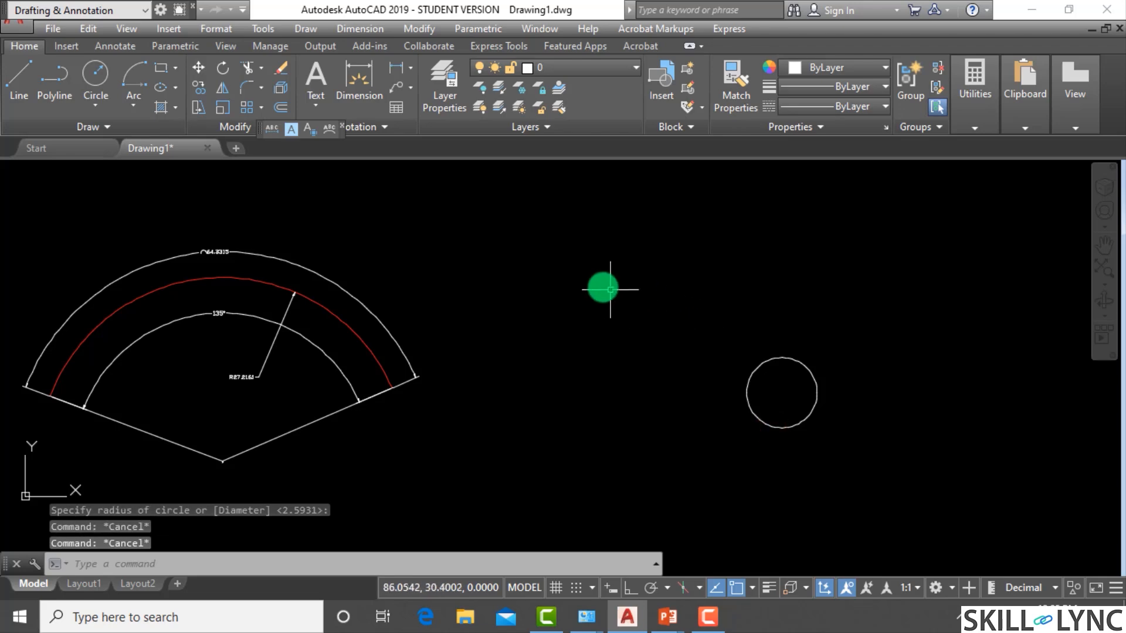
Step: Draw a second circle of about the same size, up and to the left of the first one
type("c")
key("Return")
left_click(588, 315)
left_click(589, 351)
key("Escape")
key("Escape")
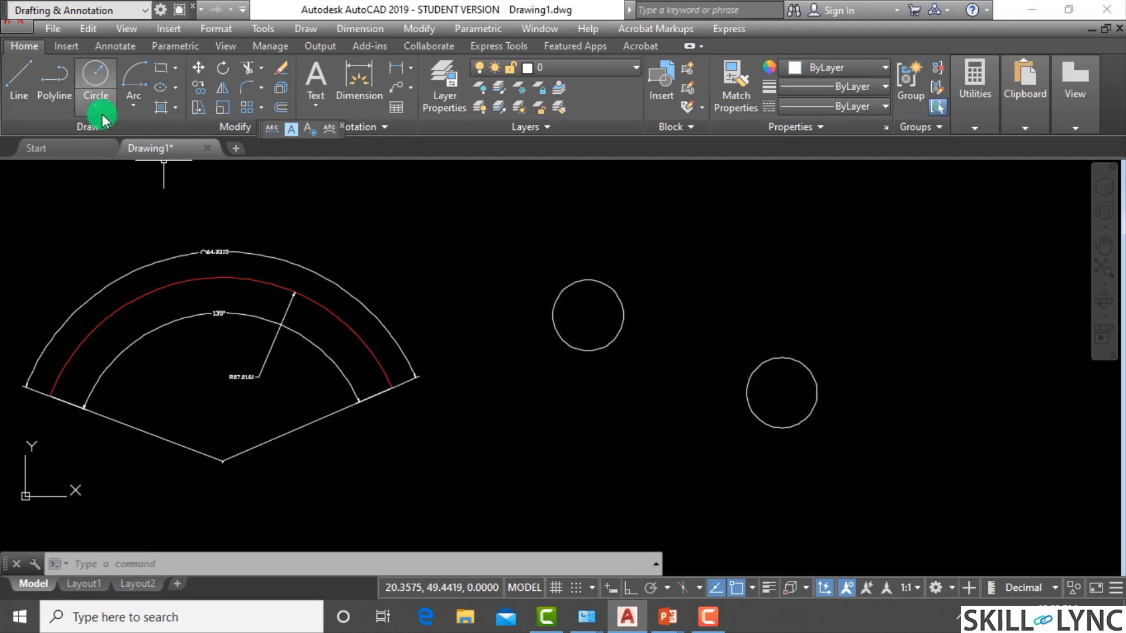
left_click(132, 108)
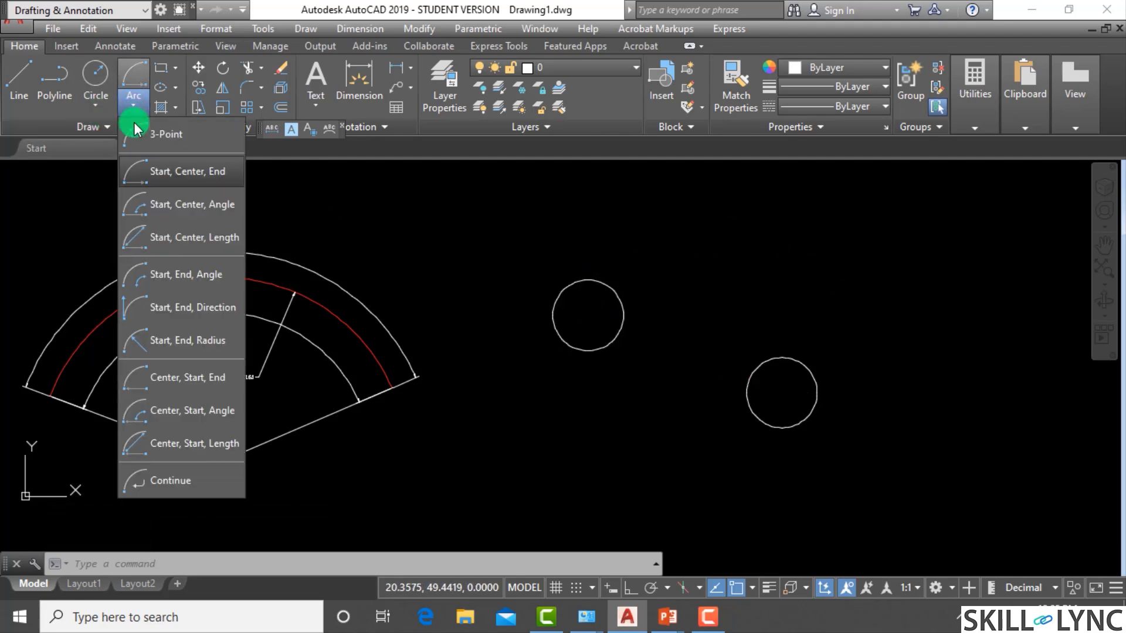
left_click(171, 207)
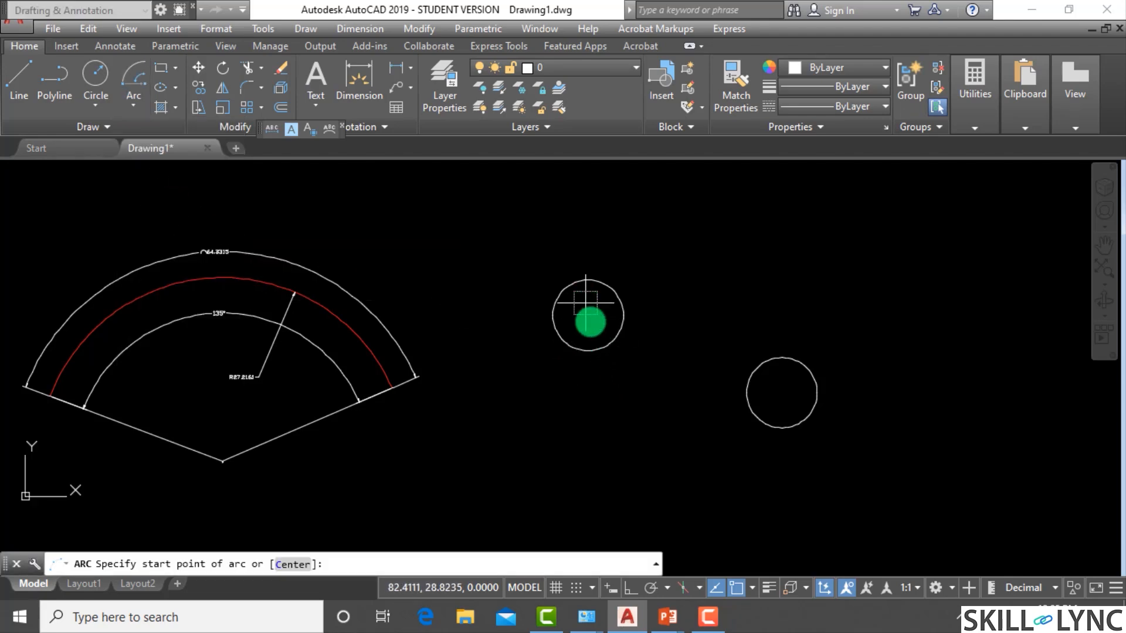
key("Escape")
key("Escape")
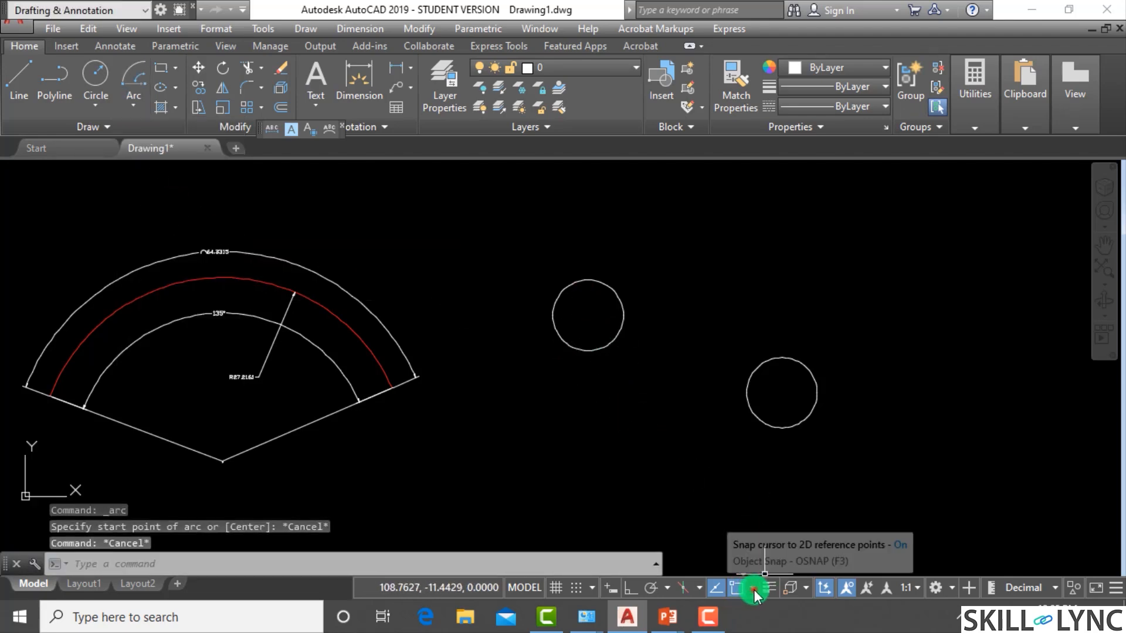
Step: Using Center object snap, draw a Start, Center, Angle arc from the upper circle's center, centered on the lower circle, with a 180° included angle
left_click(752, 588)
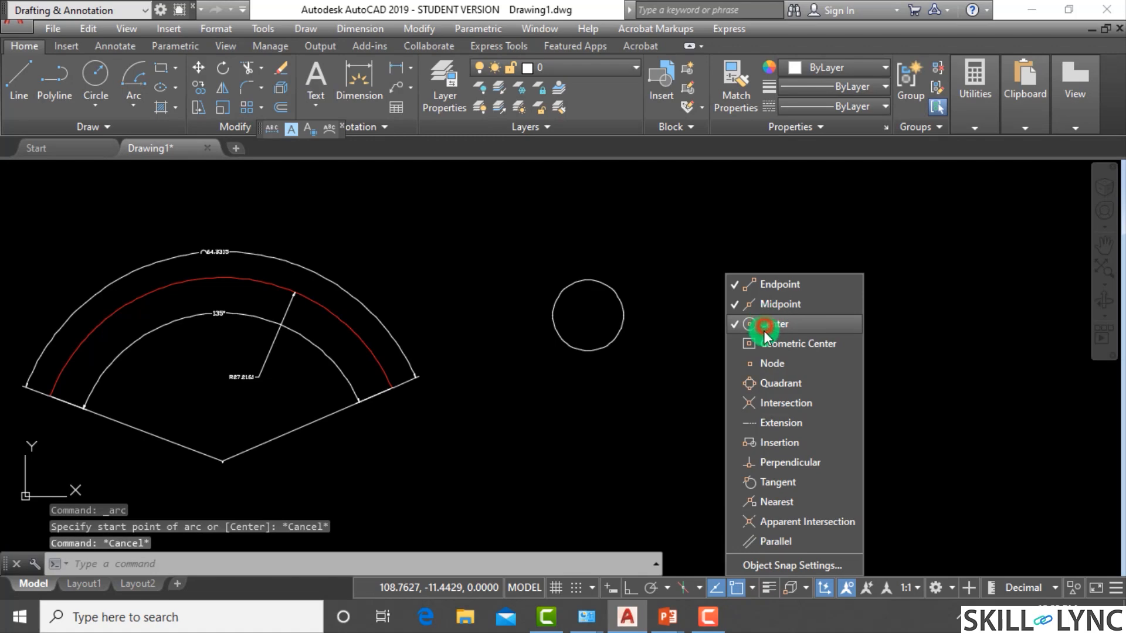
left_click(134, 104)
left_click(192, 206)
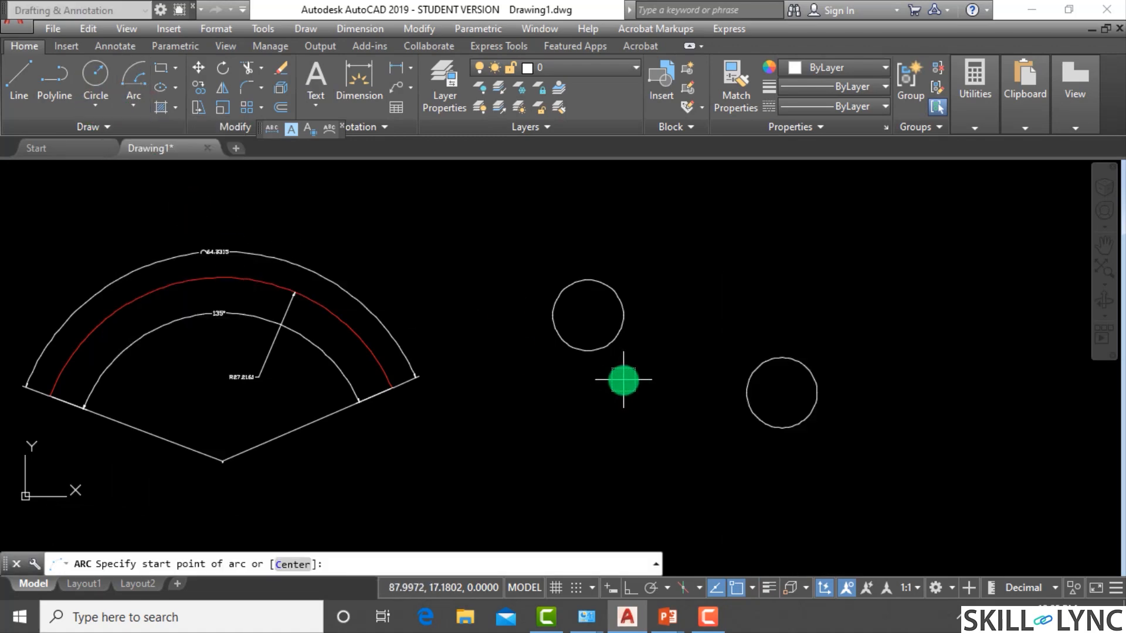
left_click(587, 316)
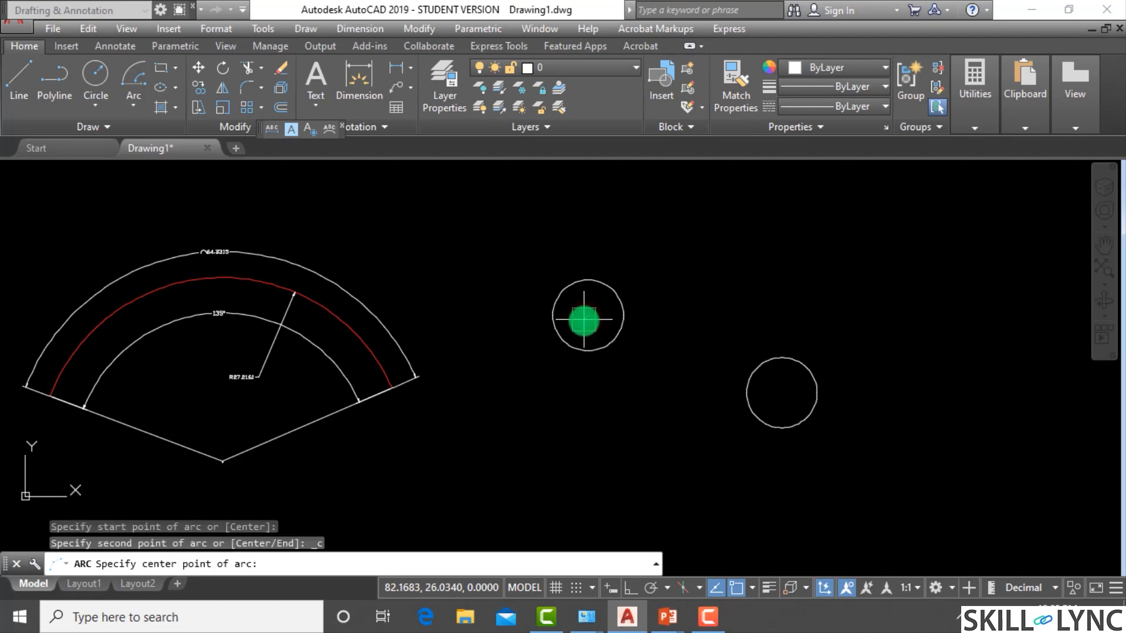
left_click(781, 392)
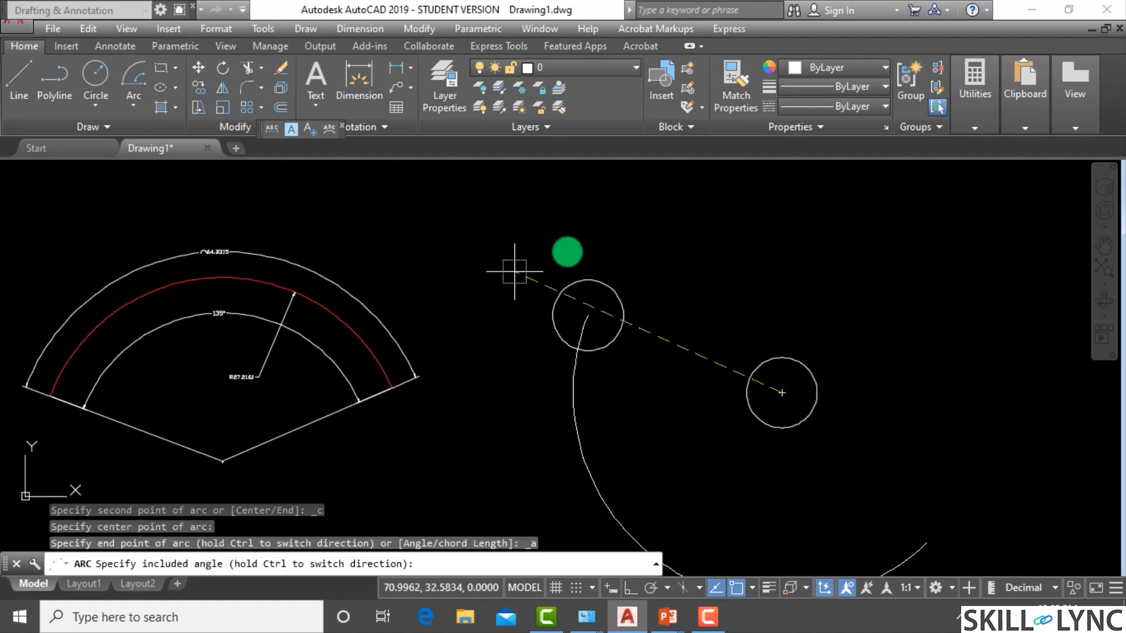
scroll(880, 415, "down", 4)
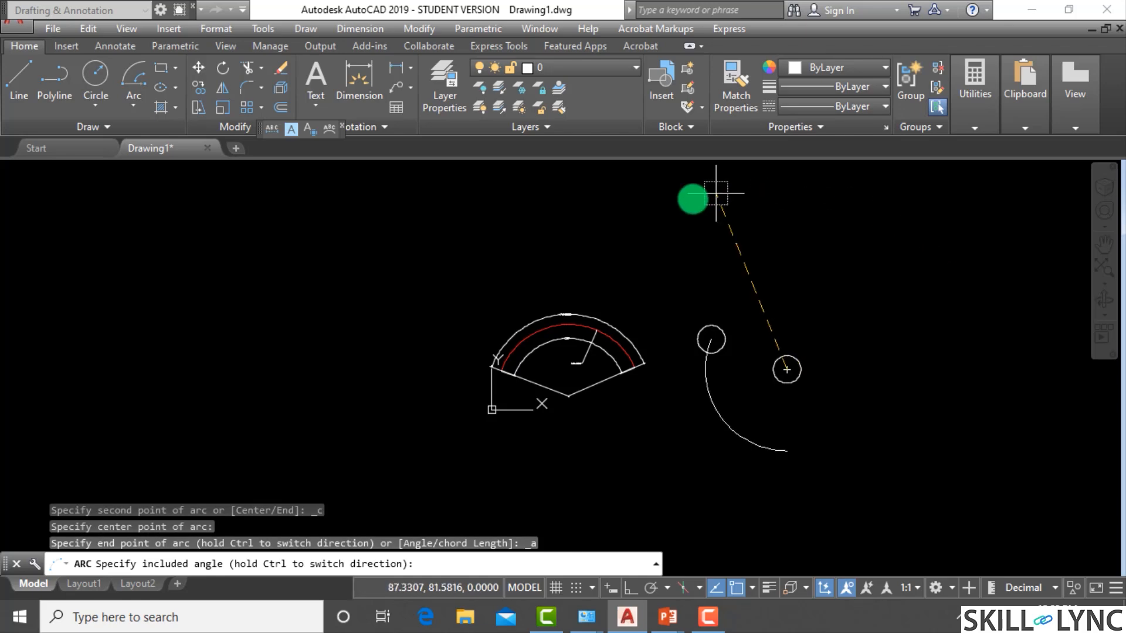
scroll(838, 352, "up", 4)
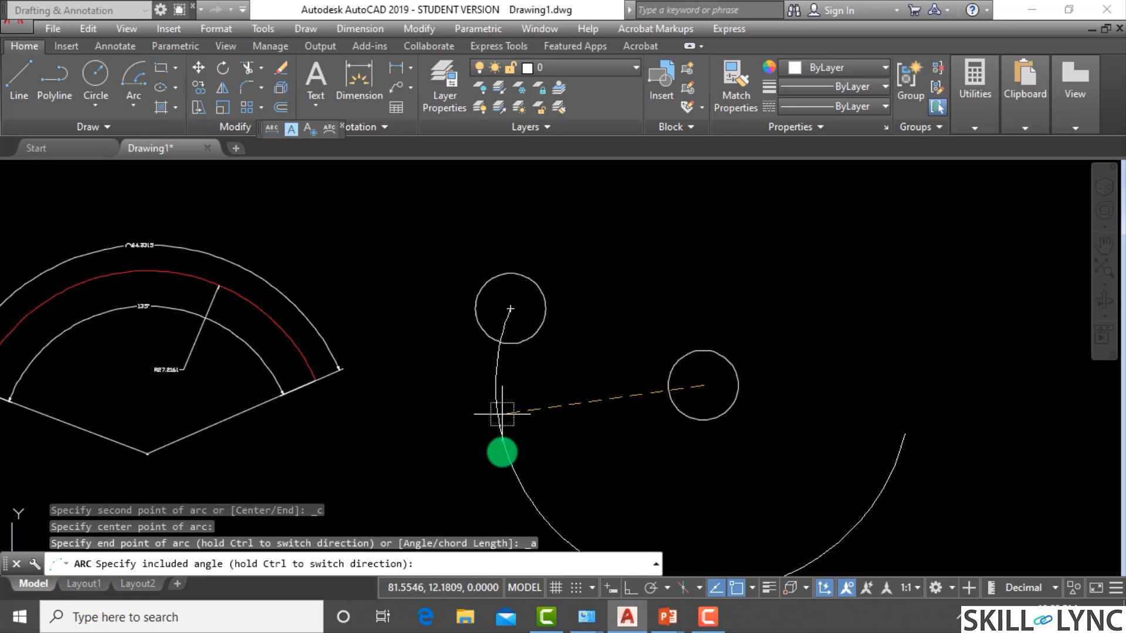
scroll(595, 228, "down", 2)
scroll(596, 229, "up", 2)
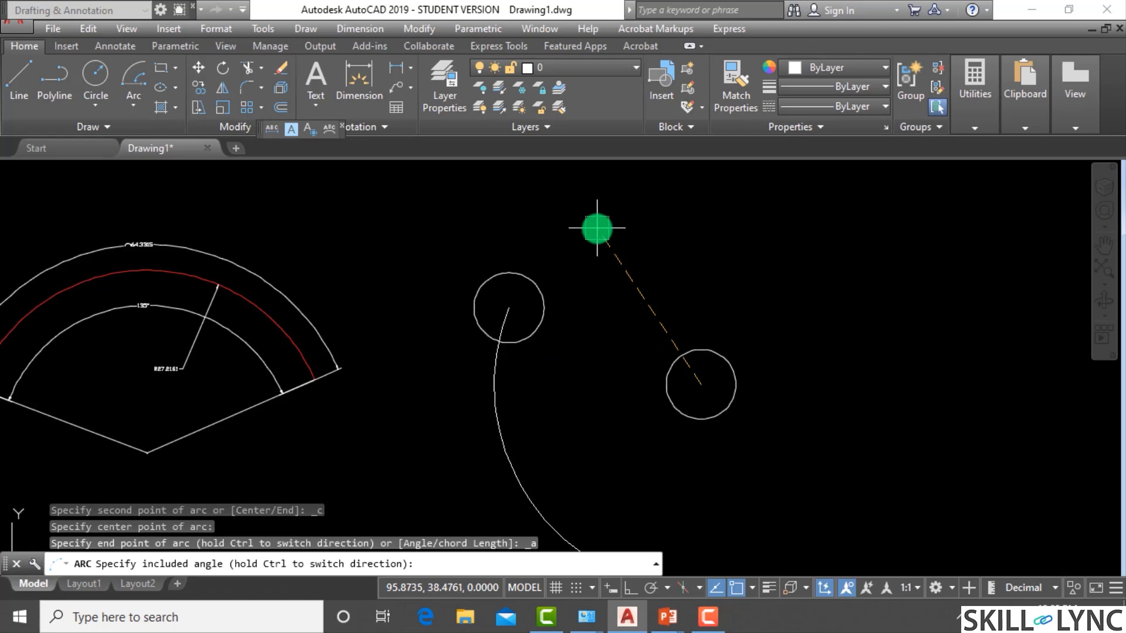
scroll(596, 228, "down", 2)
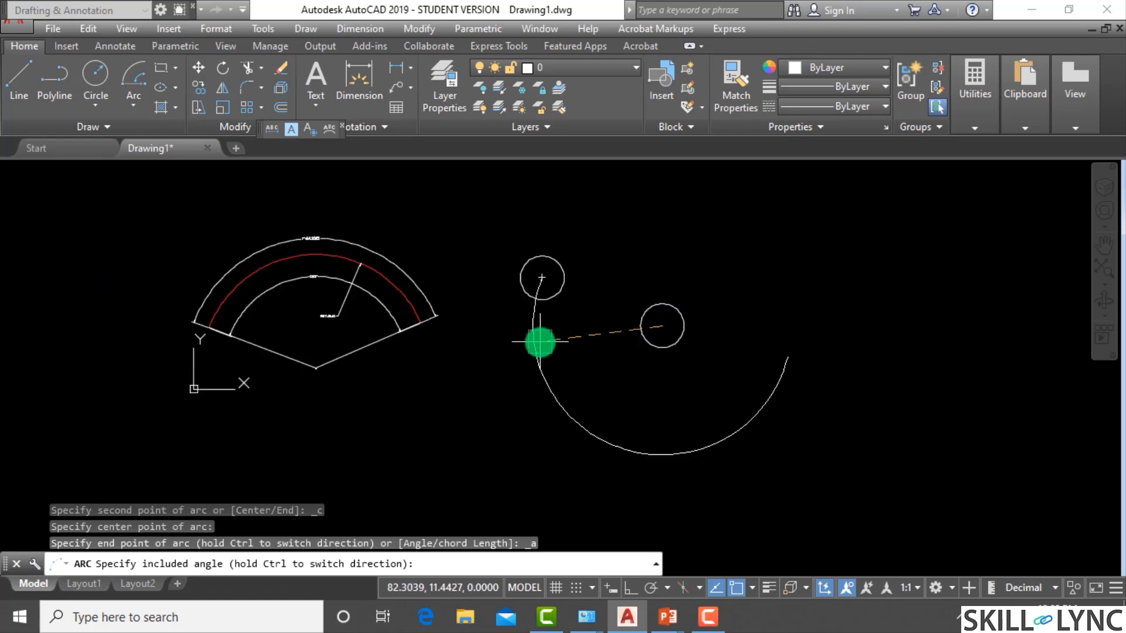
type("0")
key("Return")
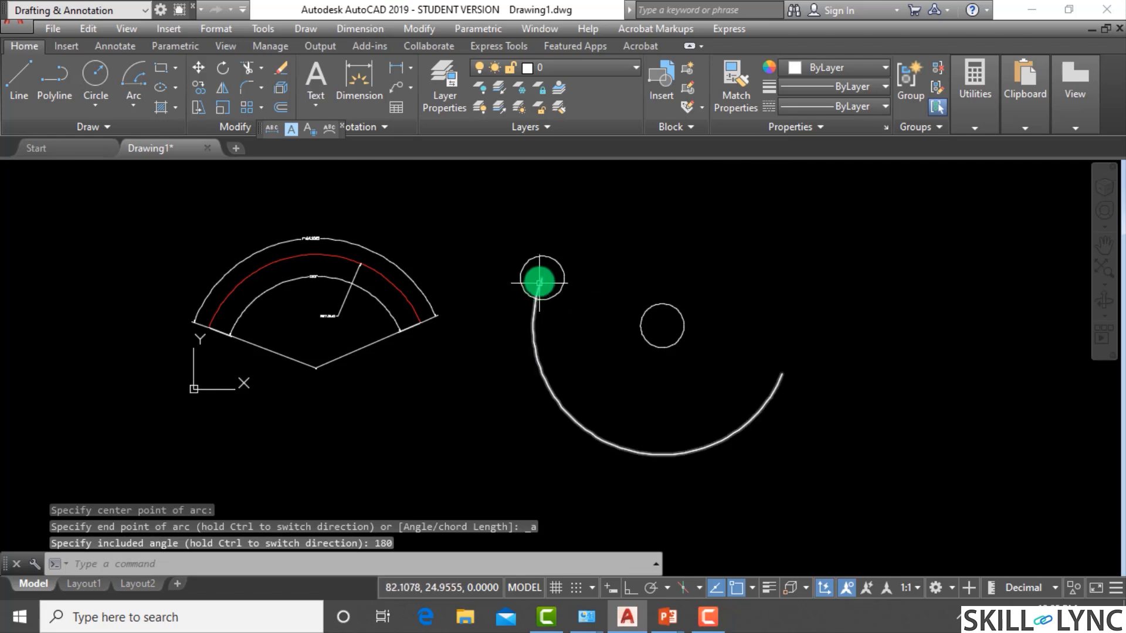
Step: Select the new arc to examine its start, center and end grips, and clear the selection
left_click(528, 334)
left_click(650, 385)
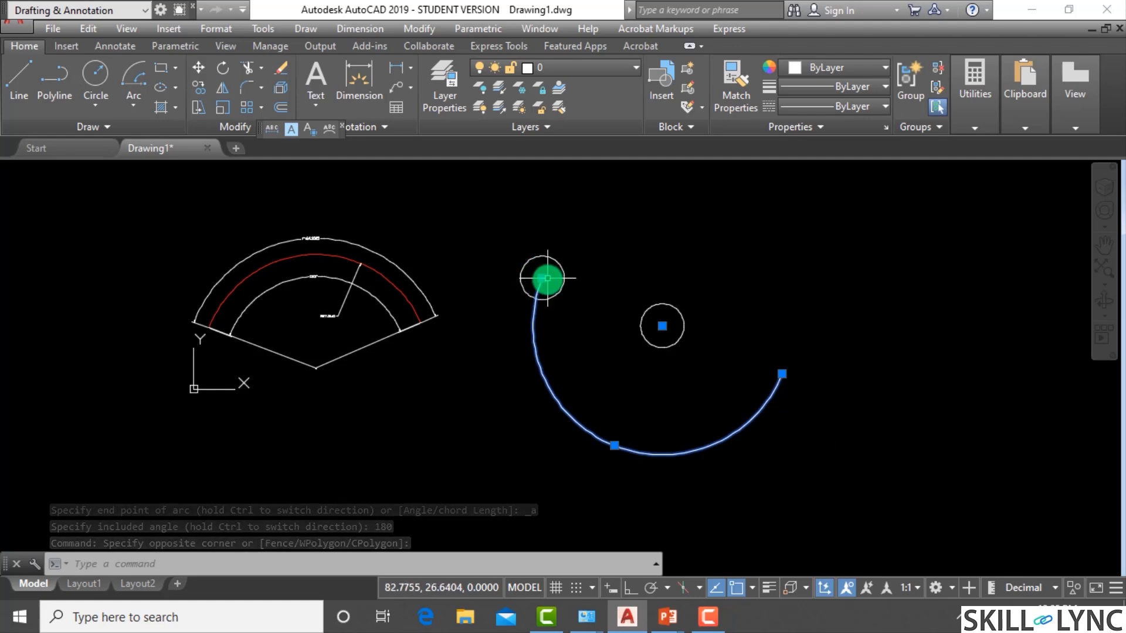
scroll(779, 445, "up", 2)
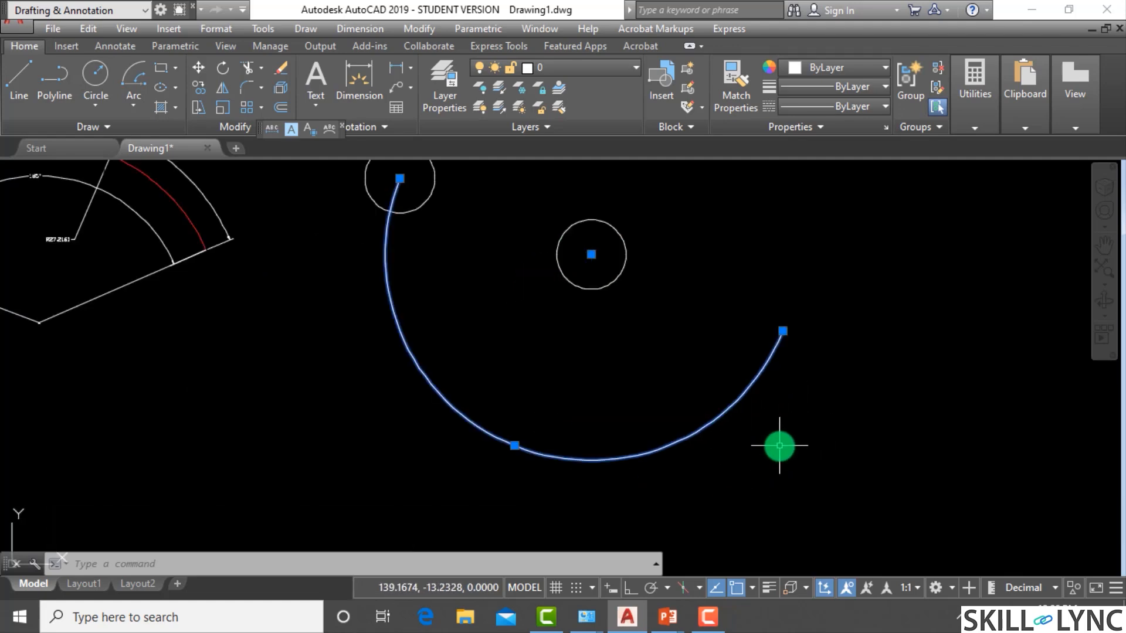
scroll(779, 445, "down", 2)
key("Escape")
key("Escape")
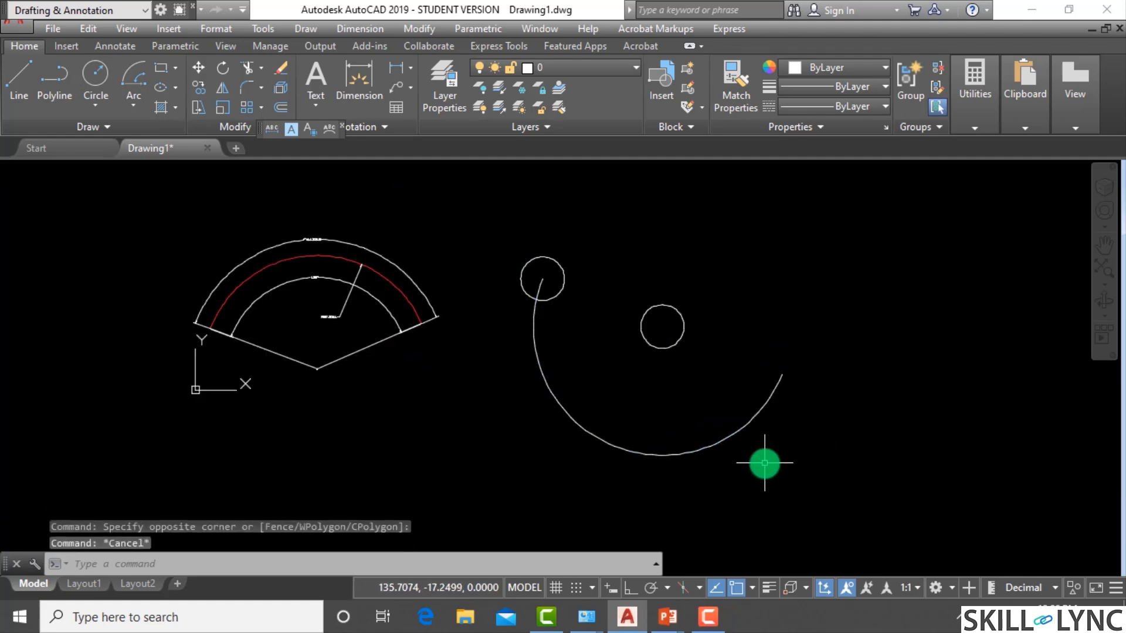
left_click(765, 463)
left_click(660, 418)
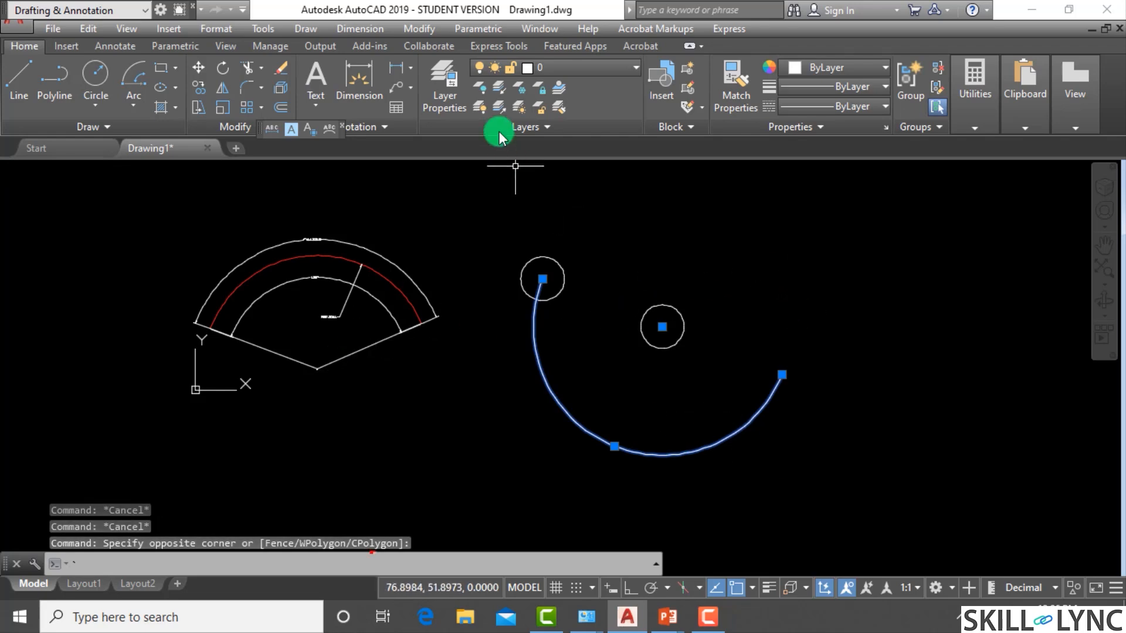
type("```dimal")
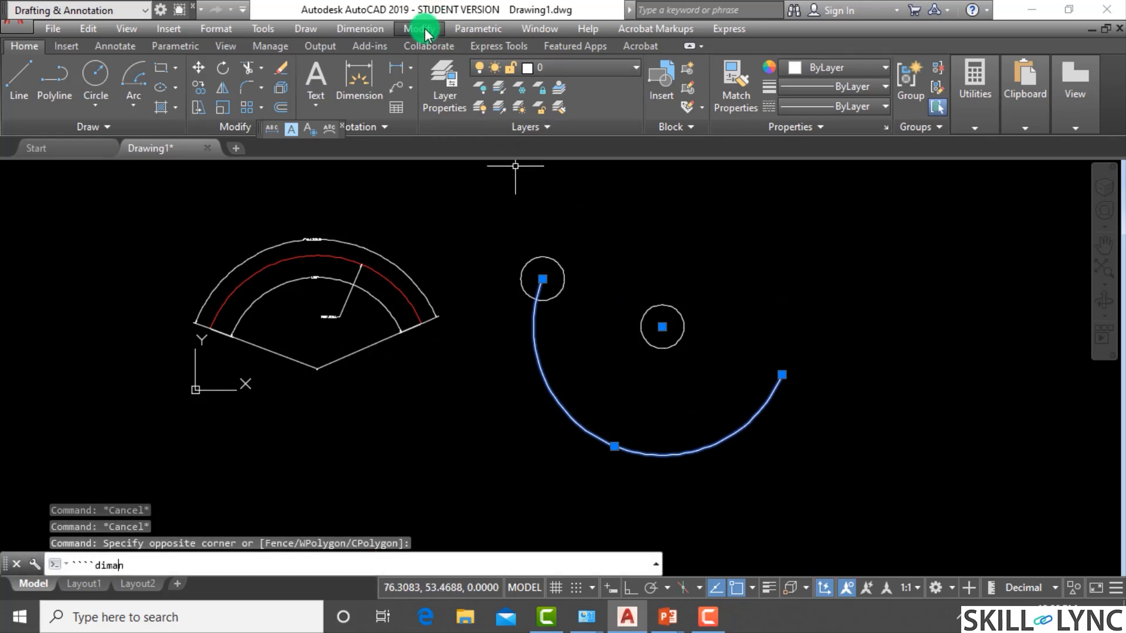
type("`dimang")
key("Return")
key("Escape")
key("Escape")
Step: Add an angular dimension (DIMANG) to the new arc, placed just along its inner side
type("d")
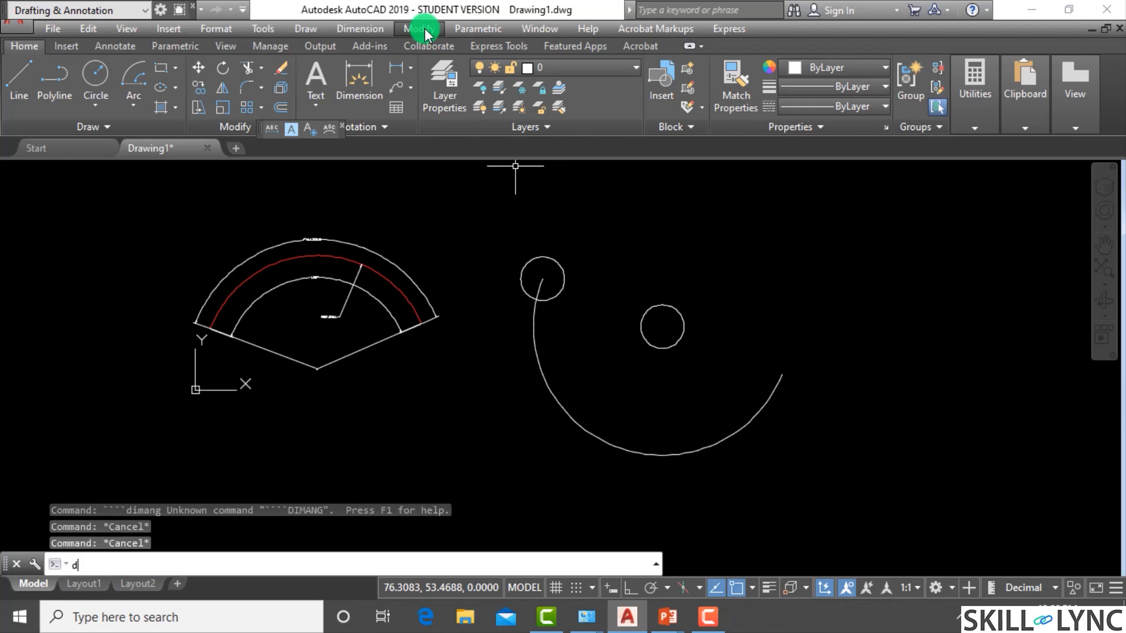
type("imang")
key("Return")
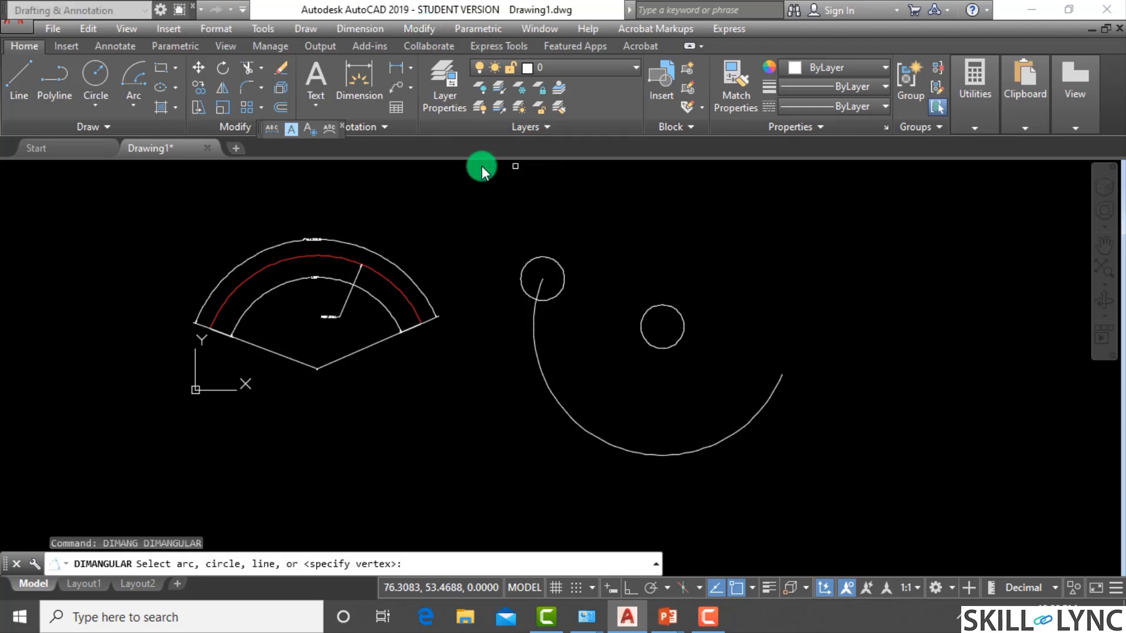
left_click(567, 419)
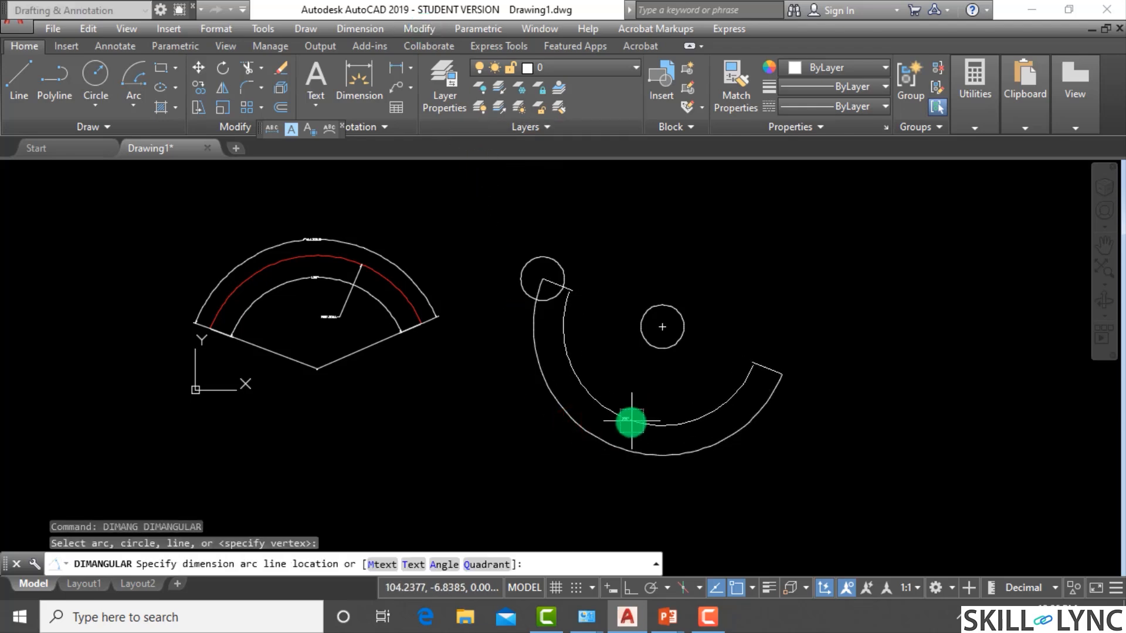
left_click(628, 421)
scroll(661, 446, "up", 2)
scroll(600, 431, "up", 2)
scroll(536, 440, "down", 4)
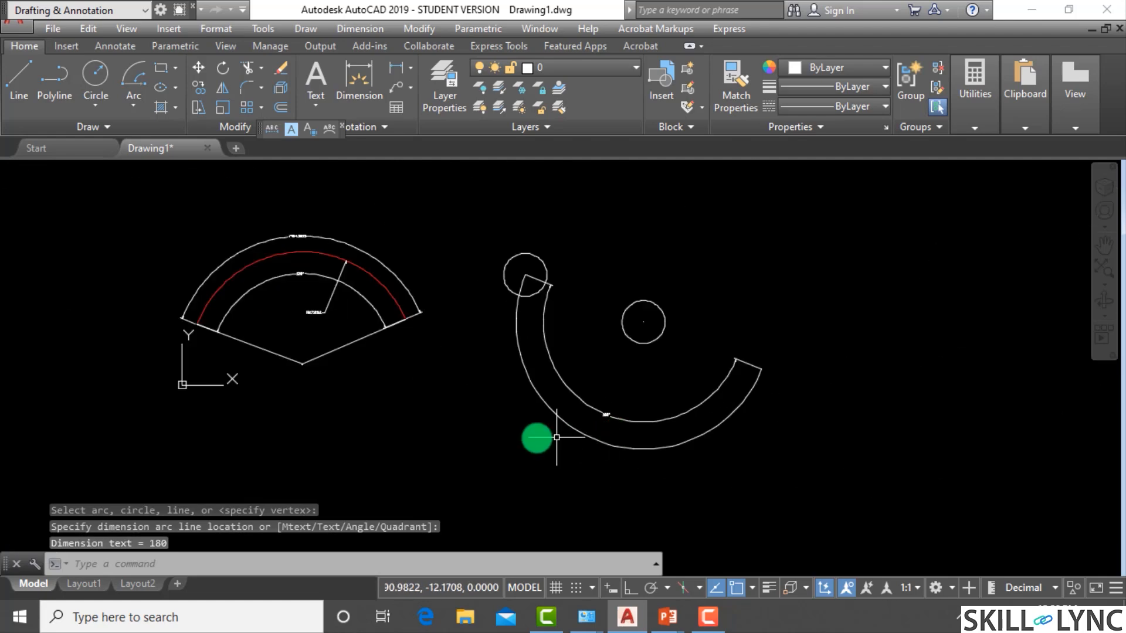
key("Escape")
key("Escape")
Step: Examine the new arc's geometry properties down to total angle and arc length, and dismiss the properties
left_click(562, 424)
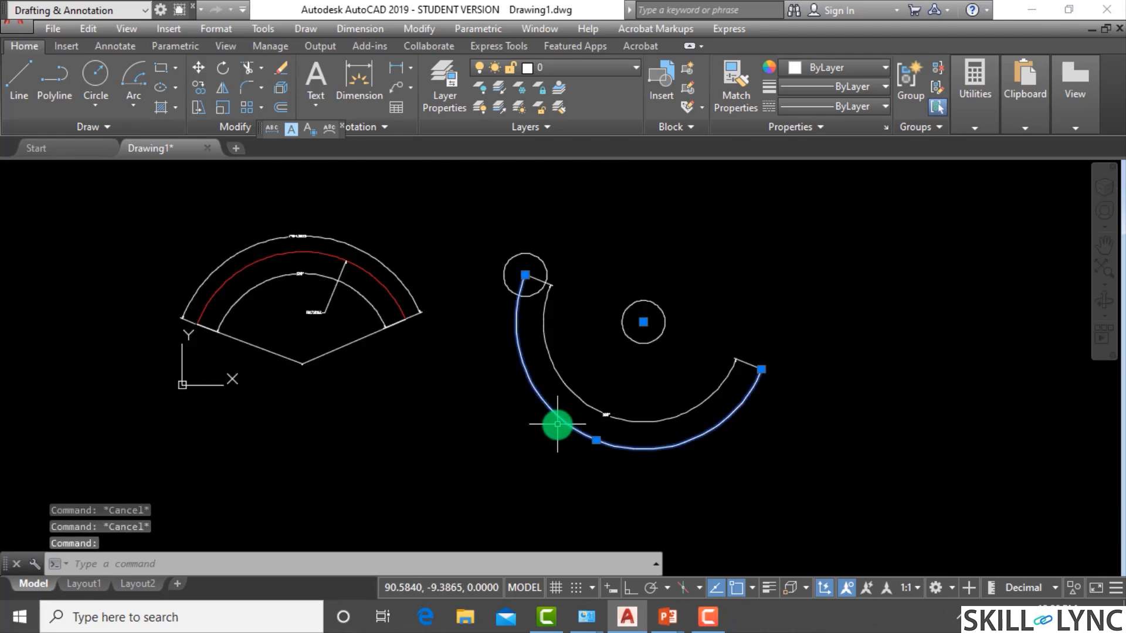
type("c")
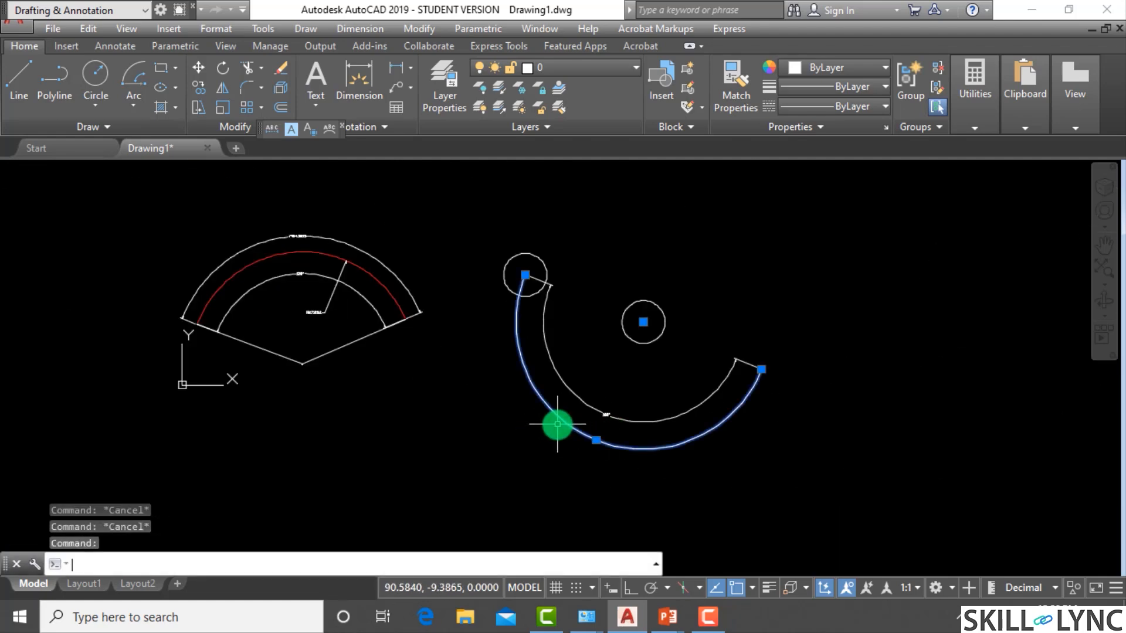
right_click(557, 423)
left_click(587, 396)
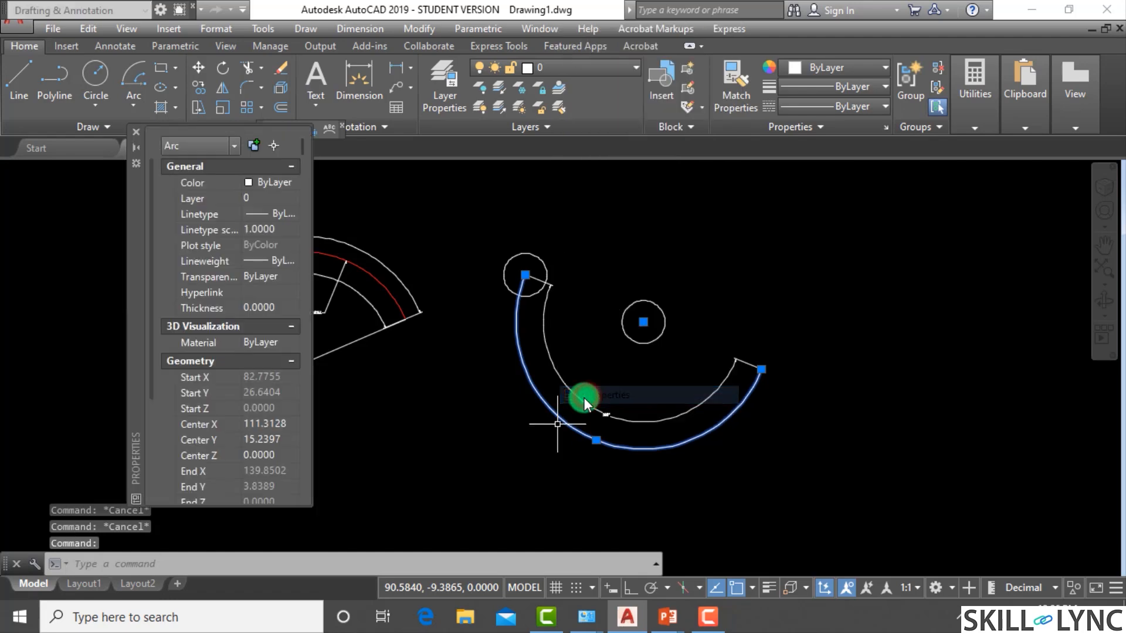
scroll(263, 479, "down", 3)
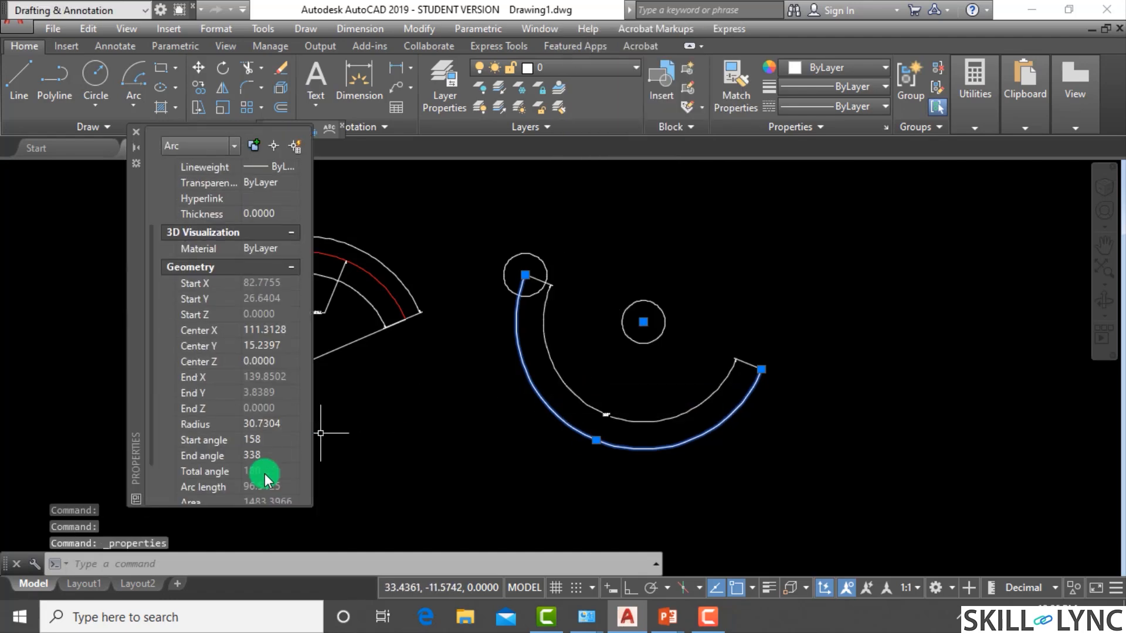
left_click(135, 131)
key("Escape")
key("Escape")
key("Escape")
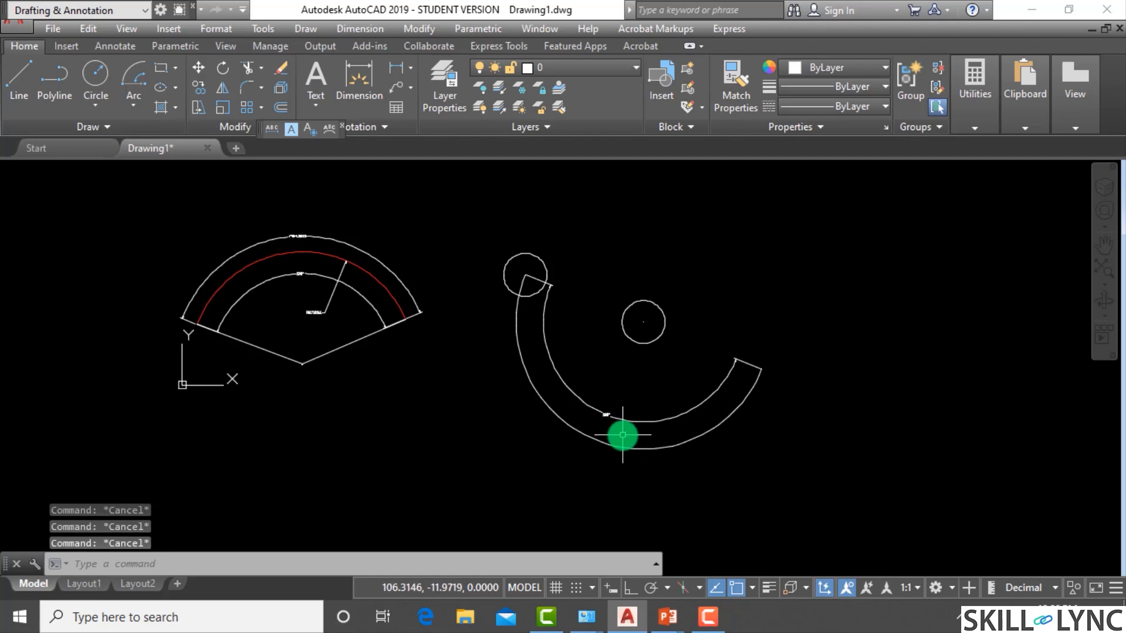
Step: Set the End angle of the arc starting at the upper circle to 270 in its properties, and close the properties
scroll(623, 437, "up", 4)
left_click(619, 469)
left_click(622, 454)
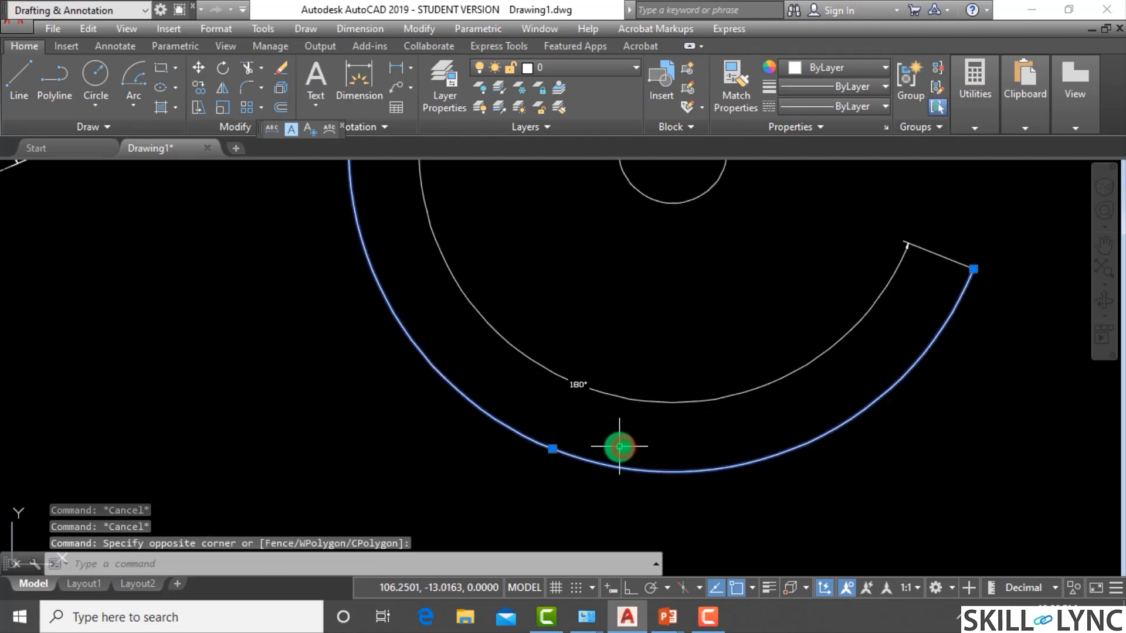
right_click(621, 452)
left_click(670, 417)
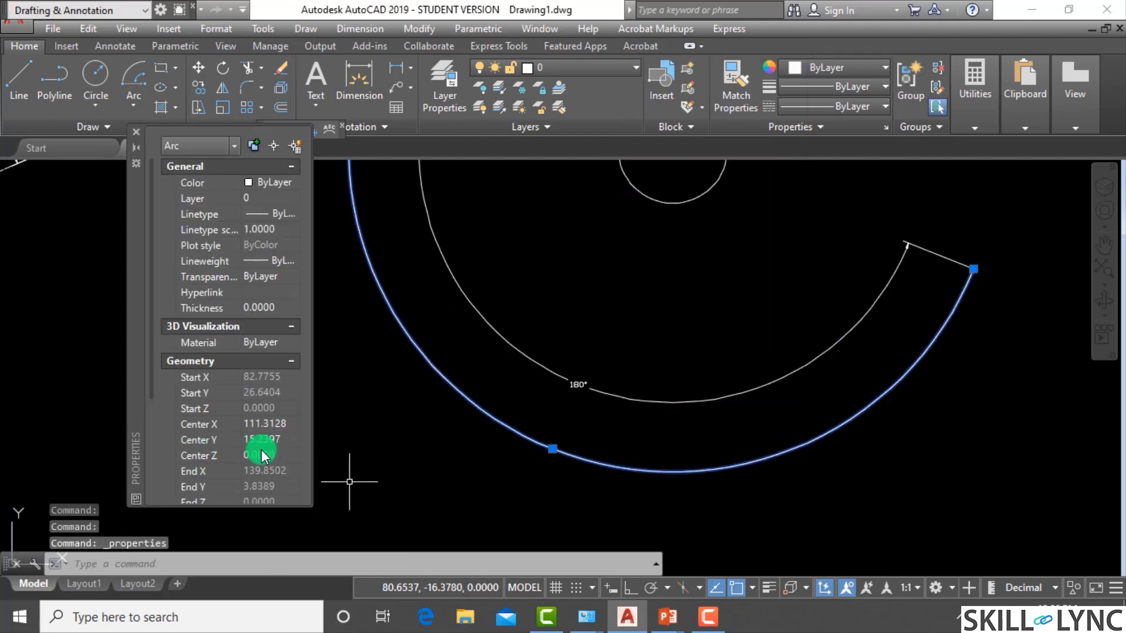
scroll(280, 464, "down", 3)
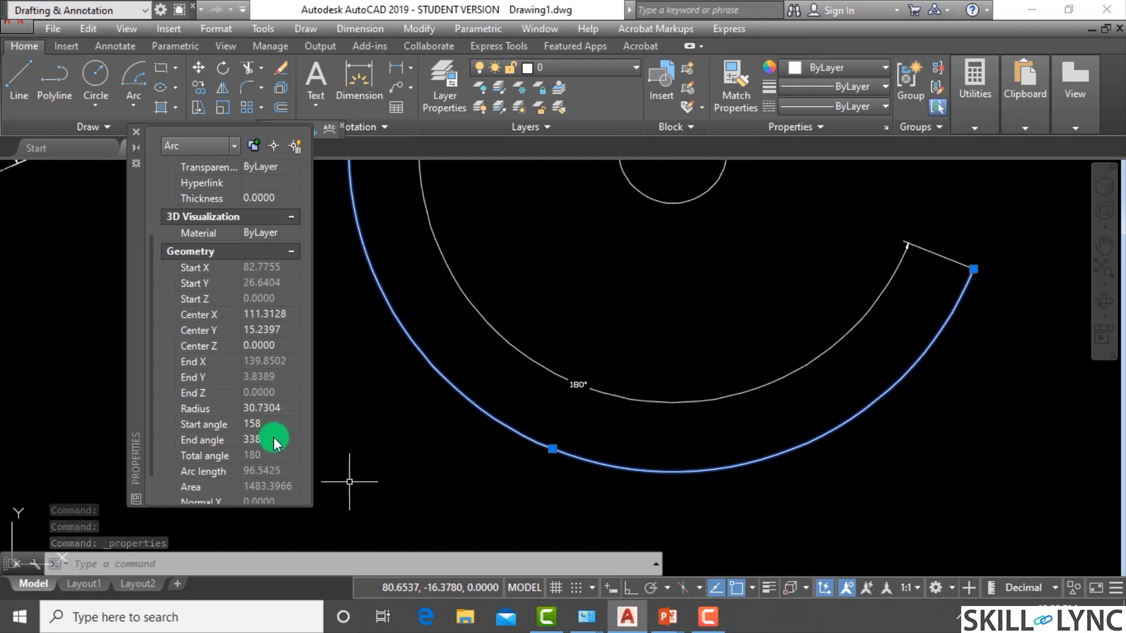
left_click(273, 439)
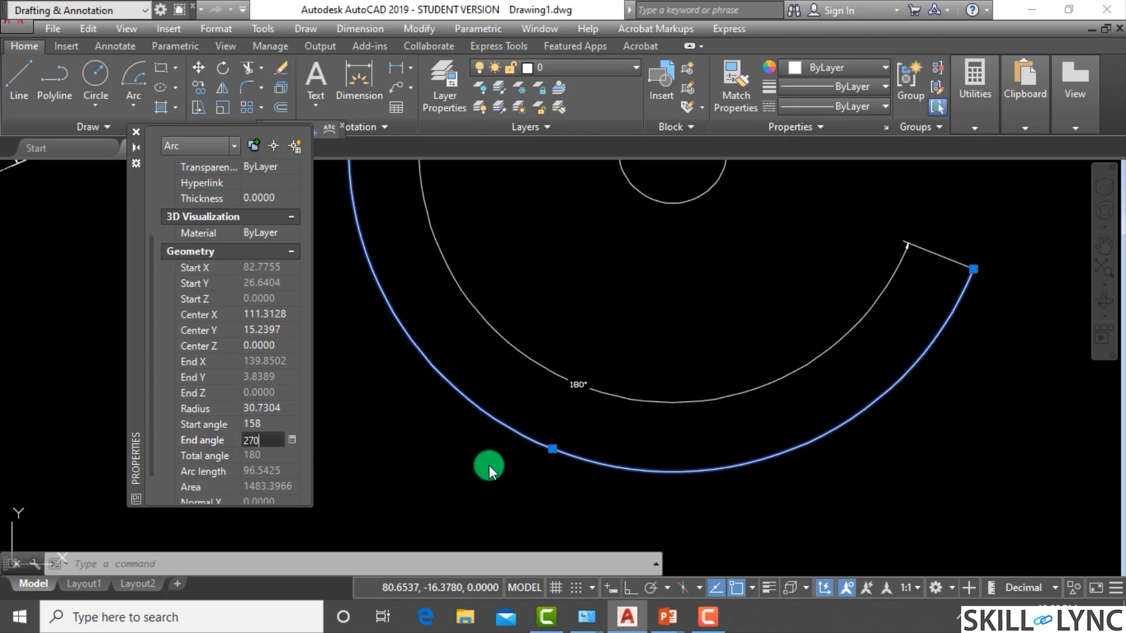
key("Return")
scroll(681, 473, "down", 2)
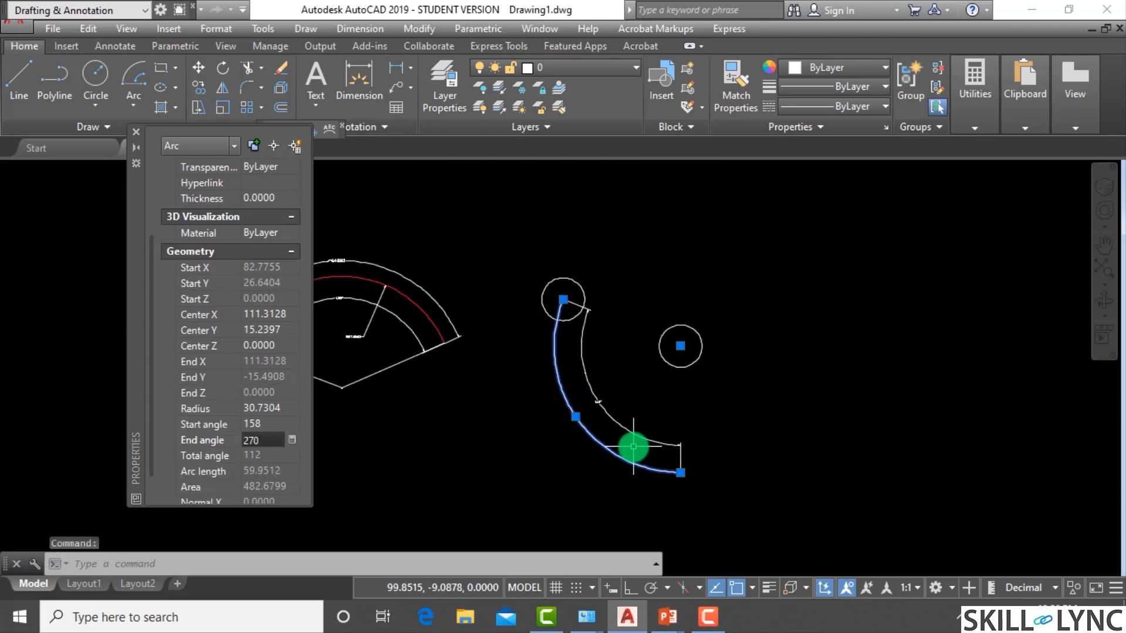
scroll(633, 447, "up", 2)
key("Escape")
key("Escape")
key("Escape")
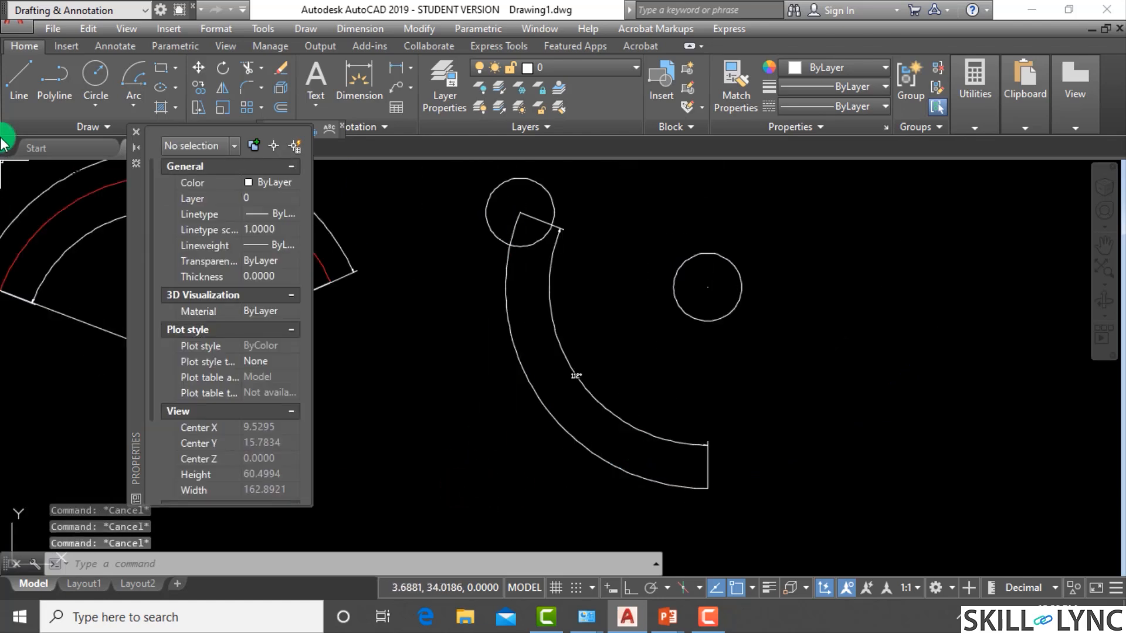
left_click(136, 131)
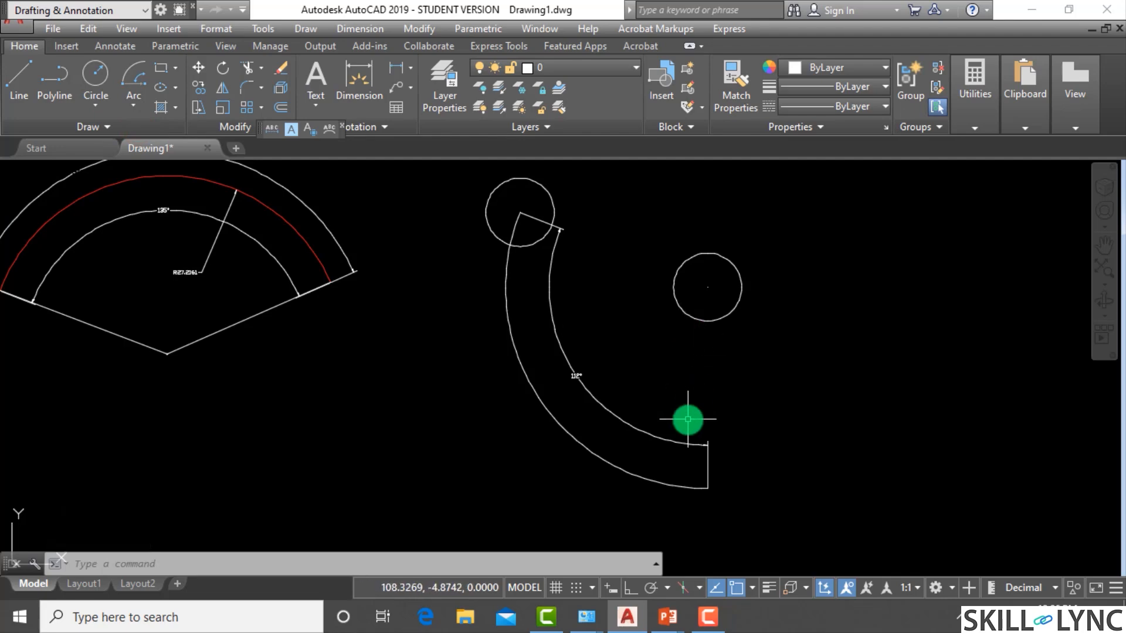
Step: Erase the shortened arc and its angular dimension, keeping both circles
left_click(634, 377)
left_click(496, 453)
type("e")
key("Return")
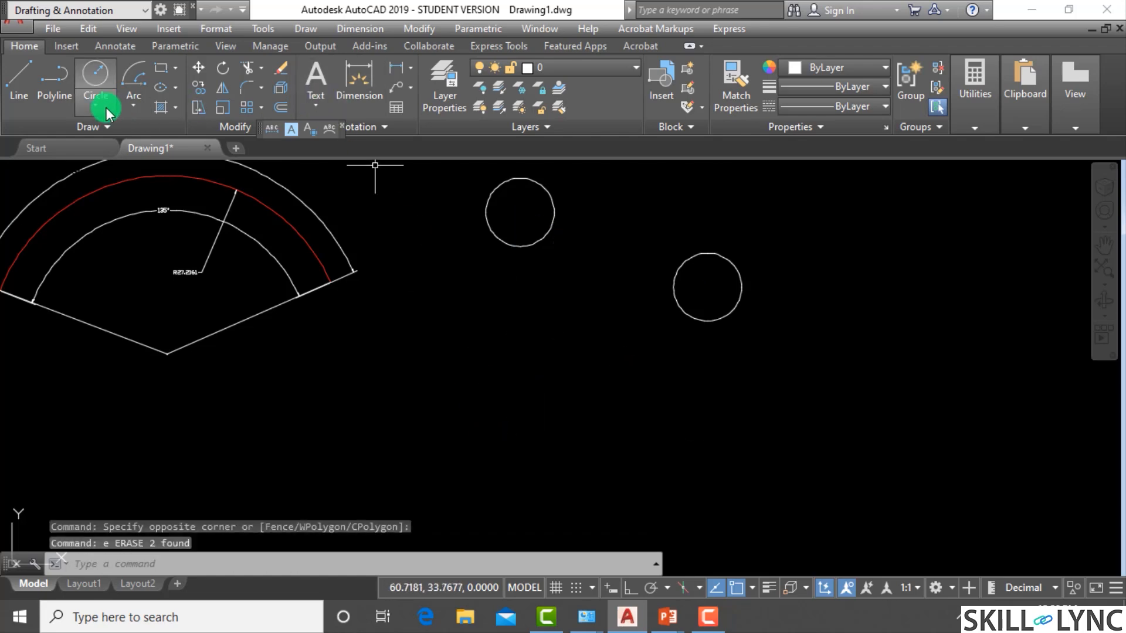
left_click(140, 109)
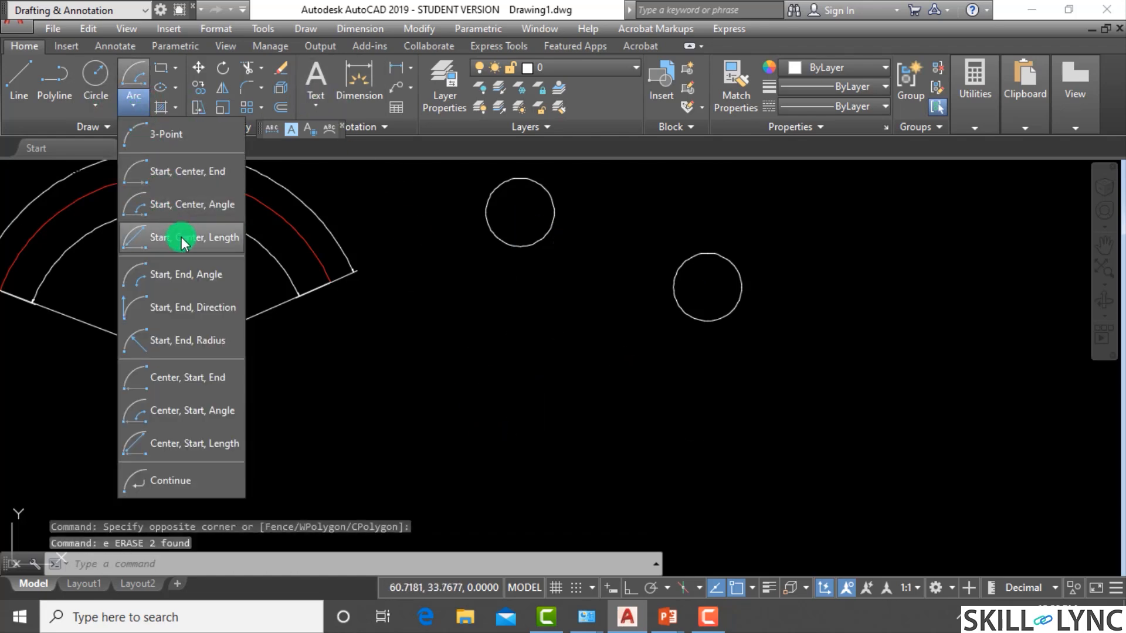
left_click(649, 392)
left_click(622, 430)
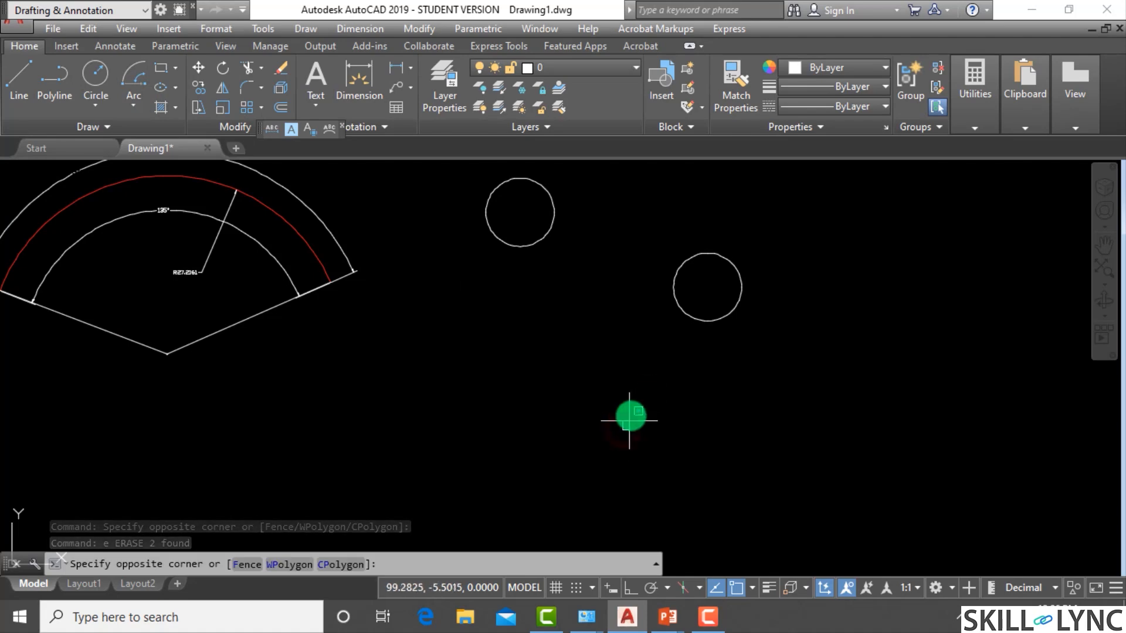
scroll(635, 415, "down", 2)
scroll(247, 274, "up", 1)
left_click(667, 490)
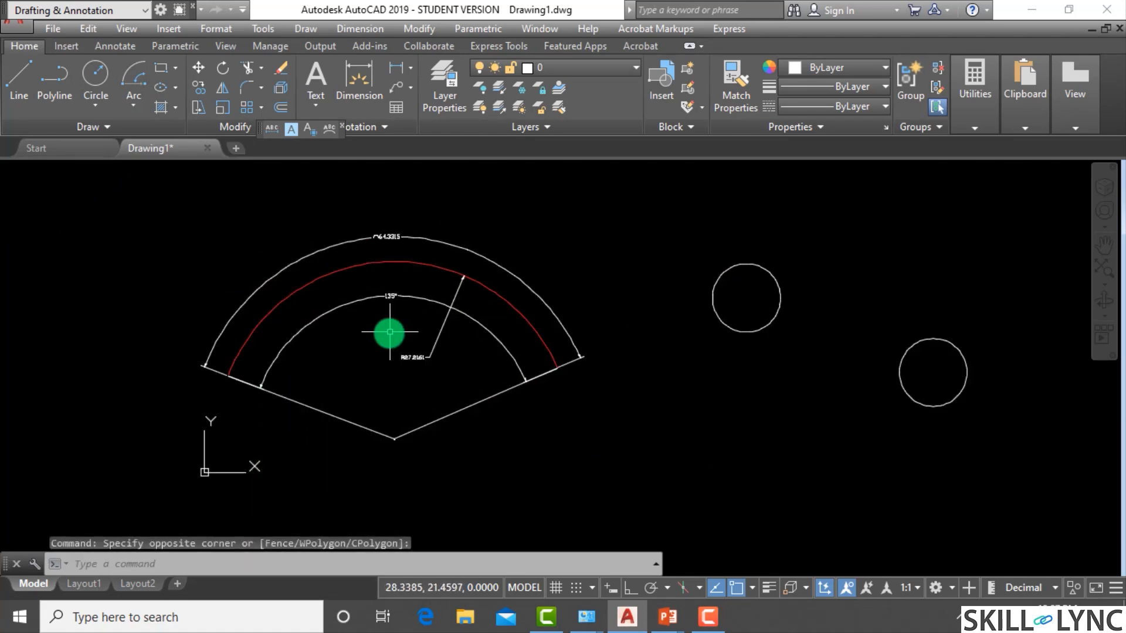
scroll(389, 331, "up", 2)
scroll(382, 306, "down", 3)
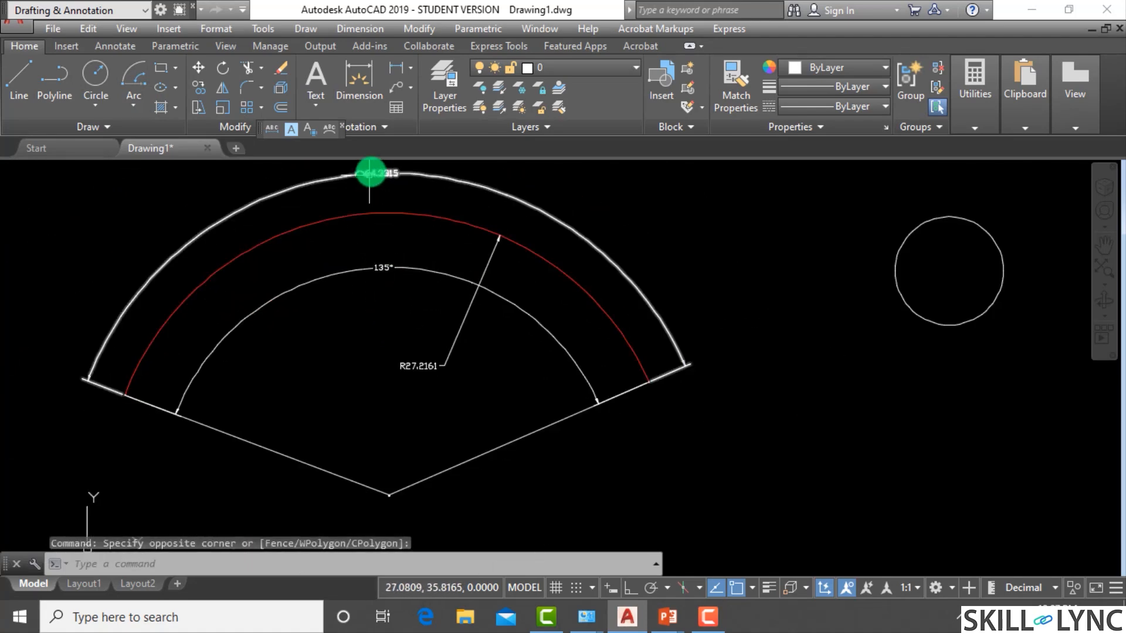
Step: Draw a Start, Center, Length arc starting at the upper circle's center, centered on the lower circle, with a chord length of 30
scroll(651, 420, "down", 4)
scroll(930, 412, "up", 5)
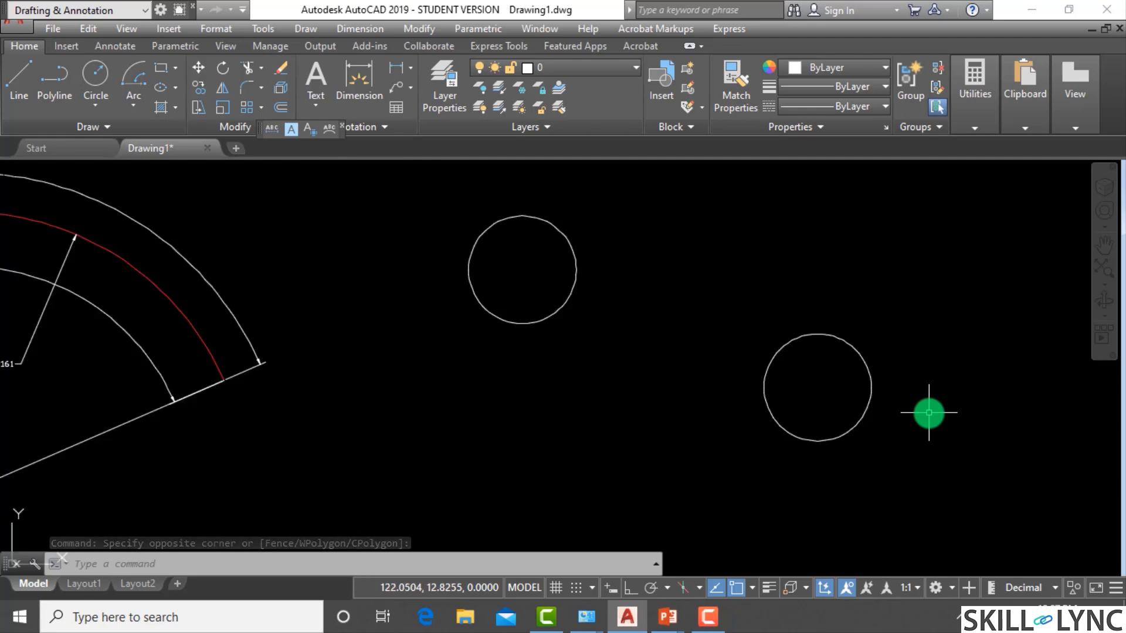
scroll(862, 361, "down", 3)
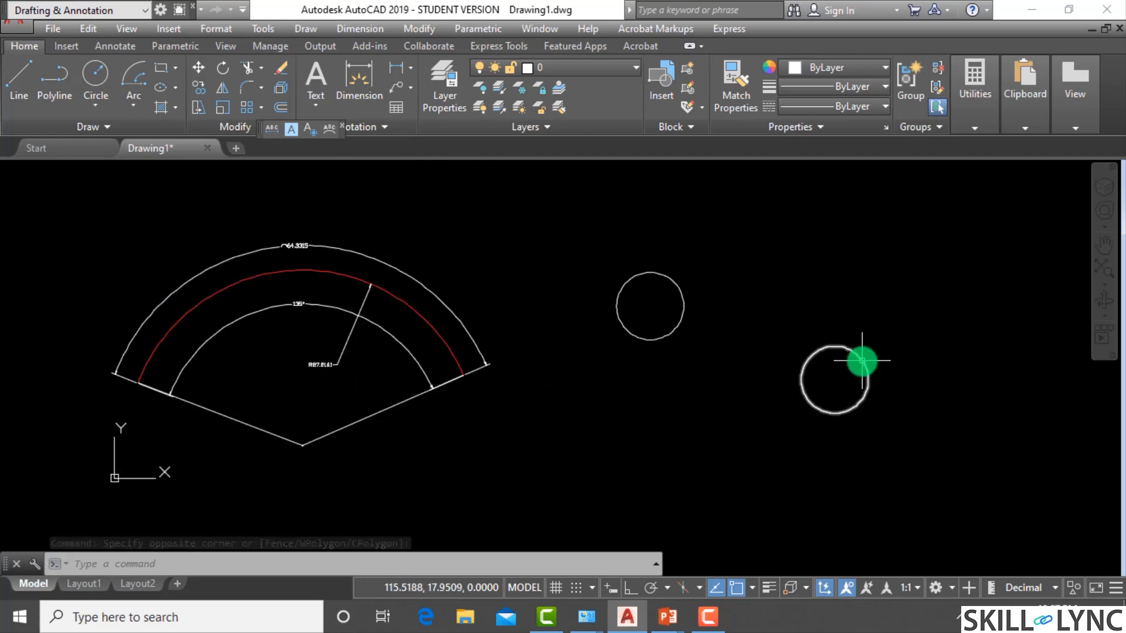
left_click(141, 108)
left_click(178, 232)
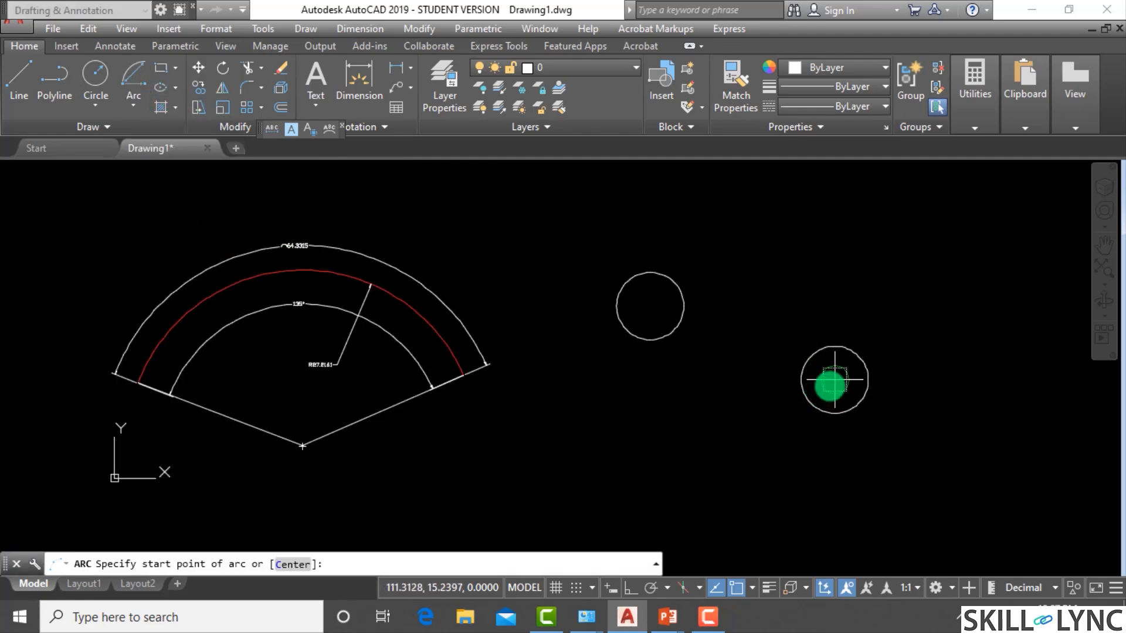
left_click(649, 306)
left_click(834, 380)
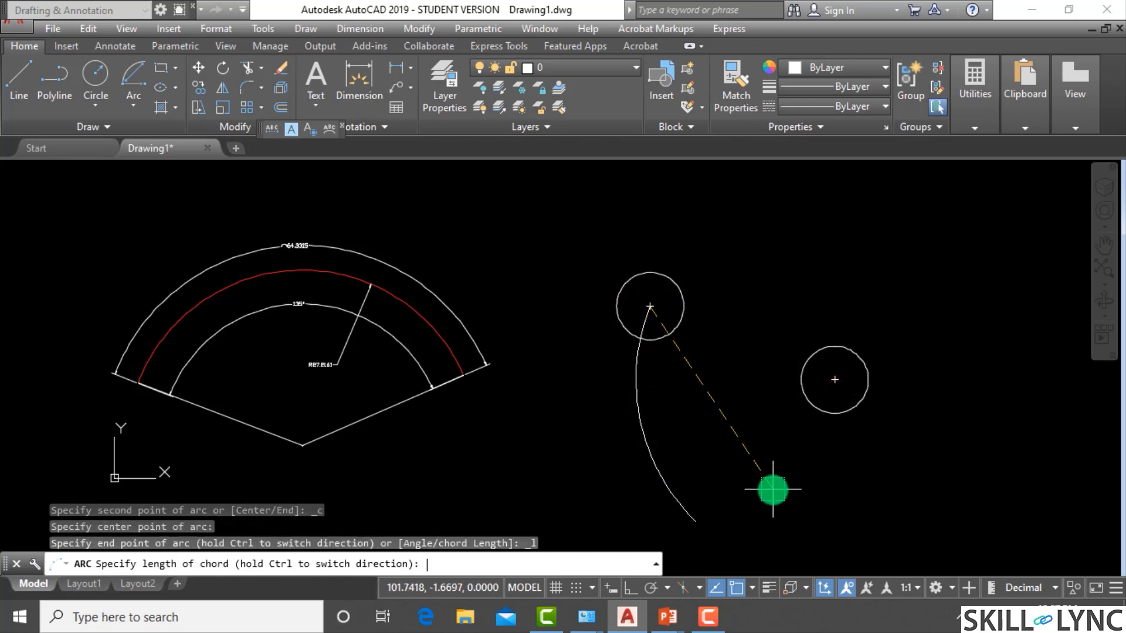
type("30")
key("Return")
key("Escape")
key("Escape")
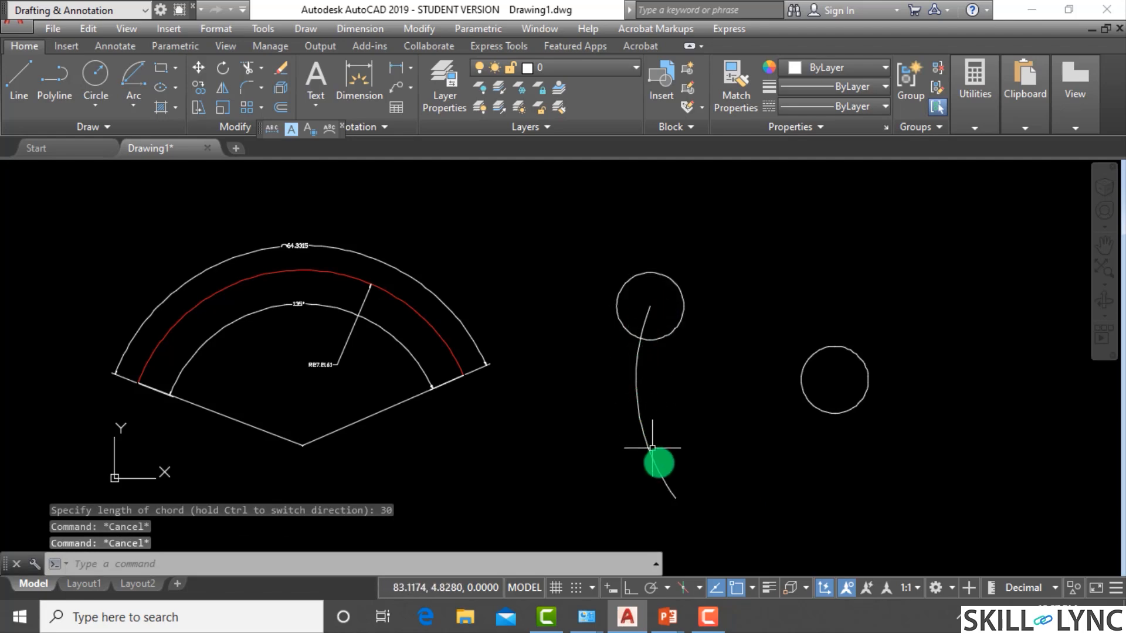
Step: Add an arc length dimension (DIMARC) to the new arc, placed just along its outer side
scroll(678, 463, "down", 4)
scroll(703, 425, "up", 4)
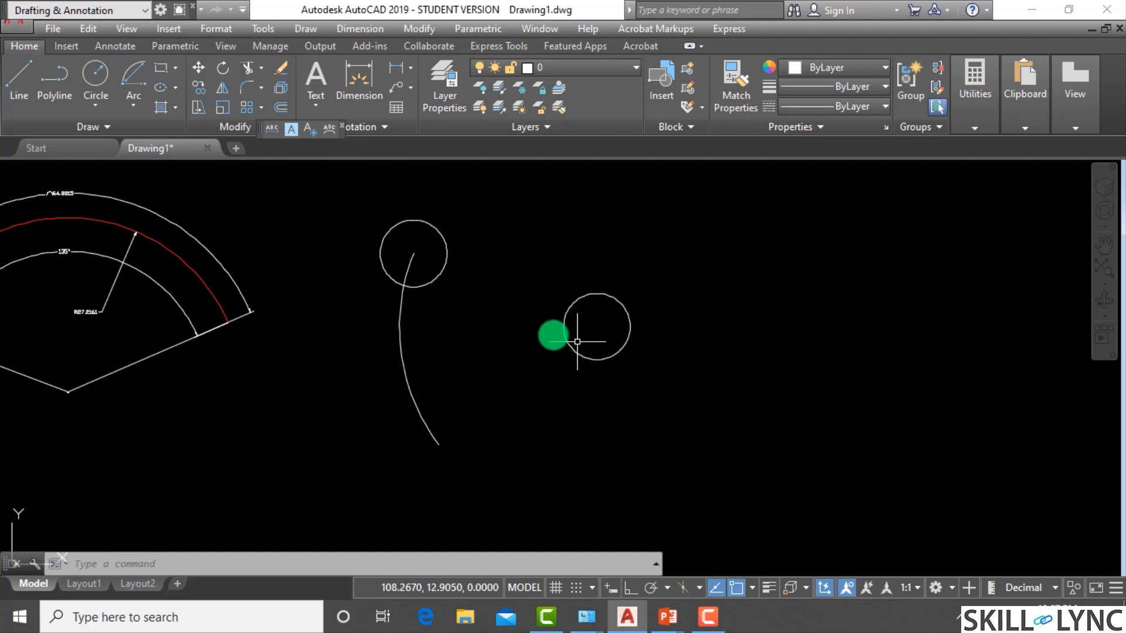
type("aima")
key("Return")
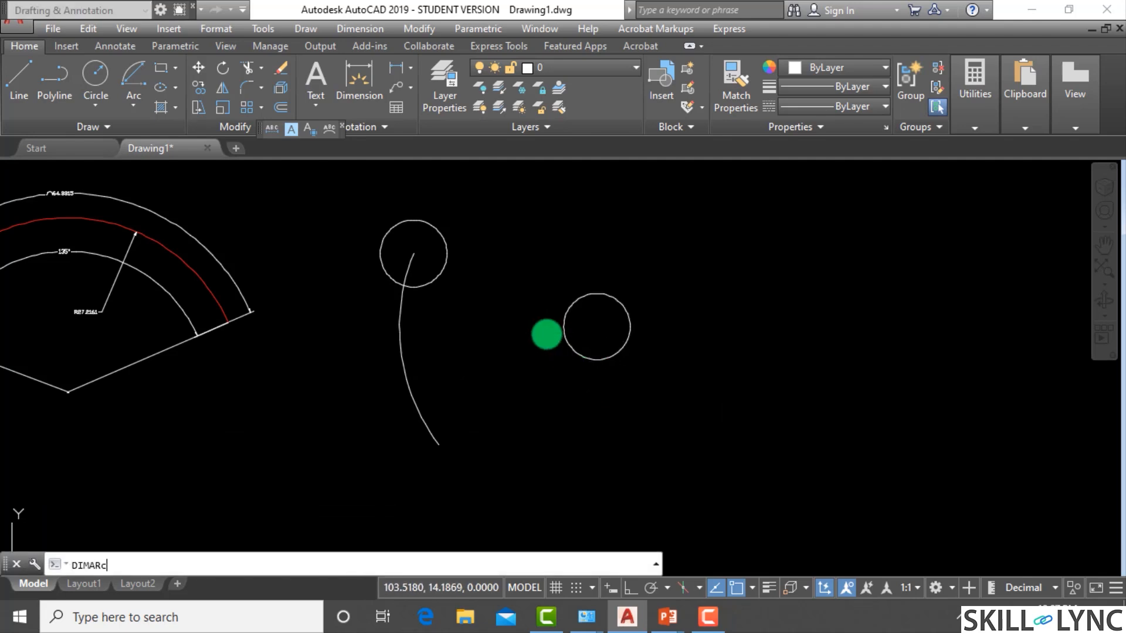
left_click(415, 403)
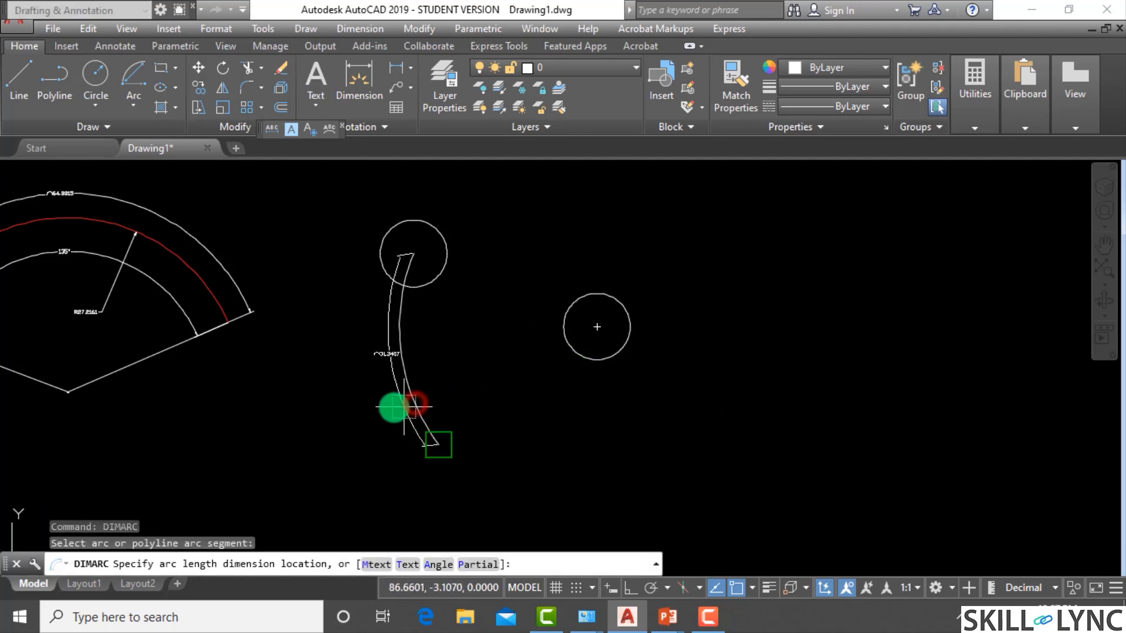
left_click(385, 403)
scroll(382, 369, "up", 5)
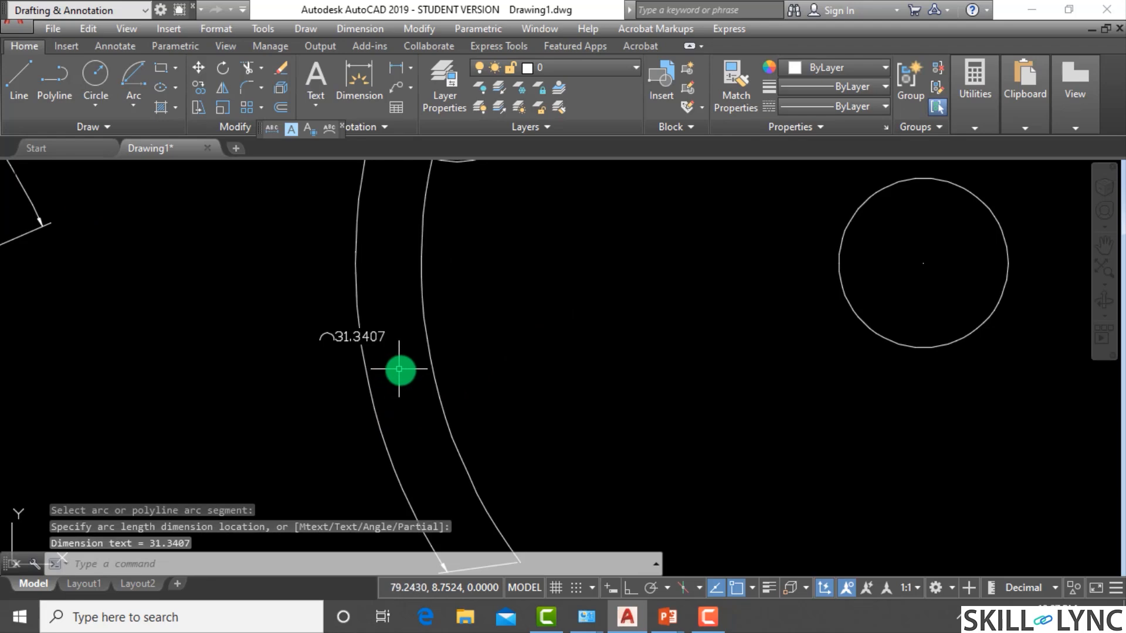
scroll(404, 371, "down", 5)
scroll(412, 370, "up", 2)
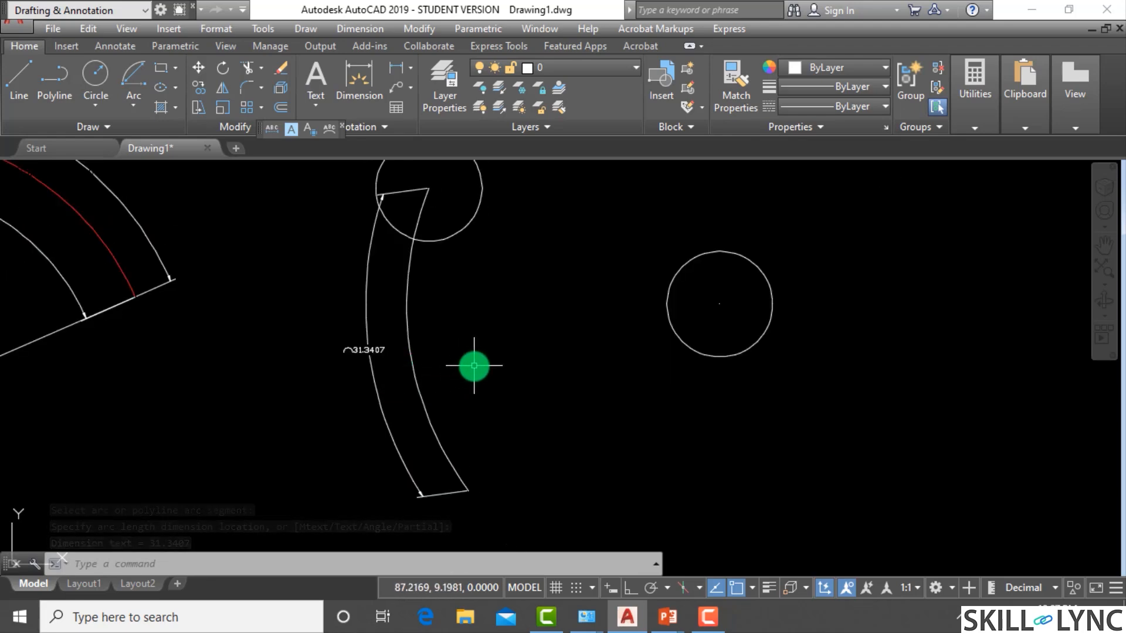
Step: Examine the arc's geometry properties down to radius, total angle and arc length, and close the properties
left_click(435, 395)
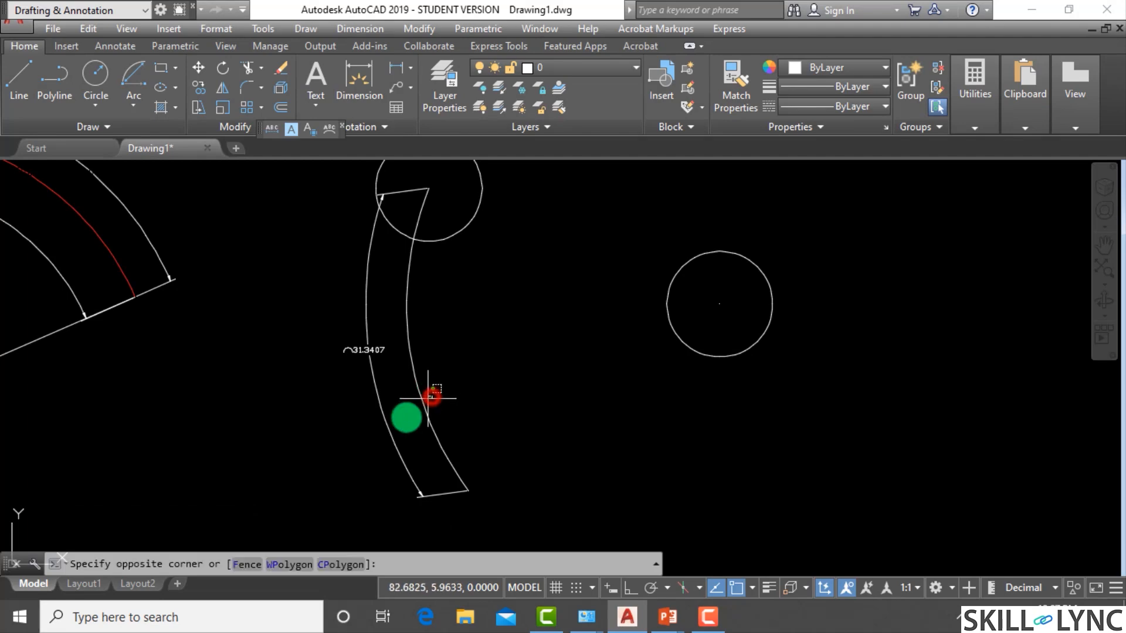
left_click(495, 372)
right_click(495, 372)
left_click(565, 570)
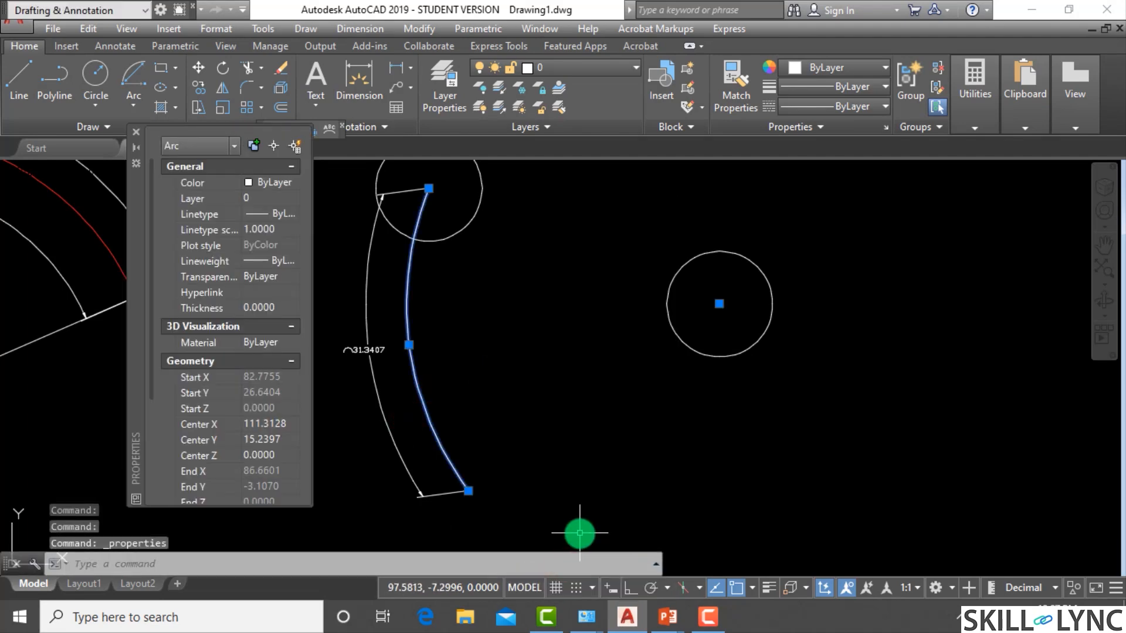
scroll(262, 439, "down", 3)
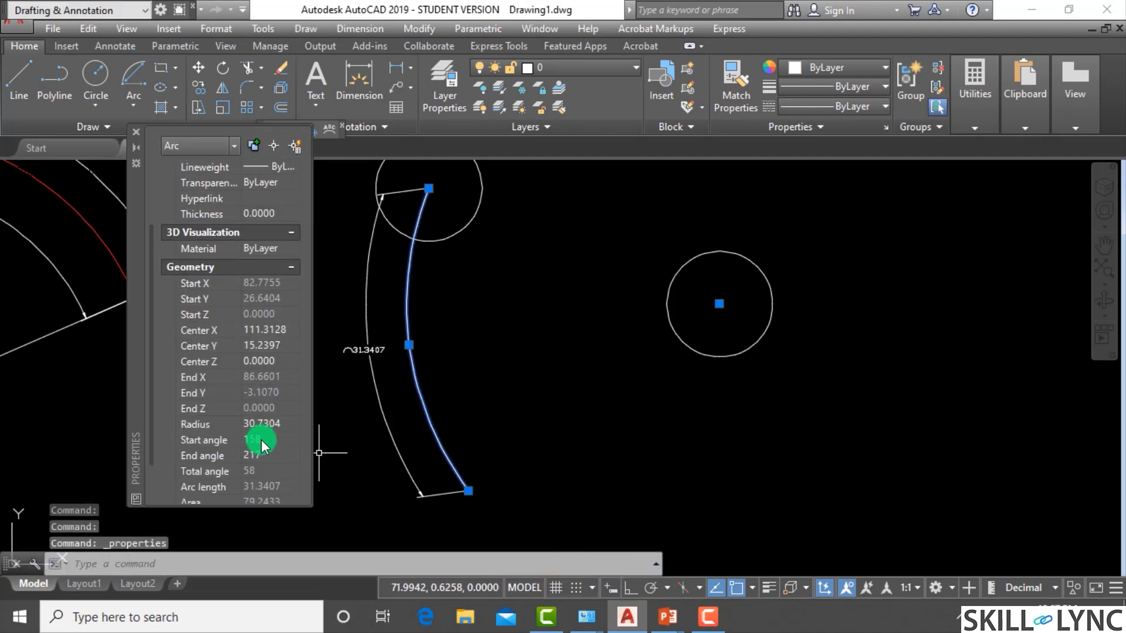
left_click(136, 133)
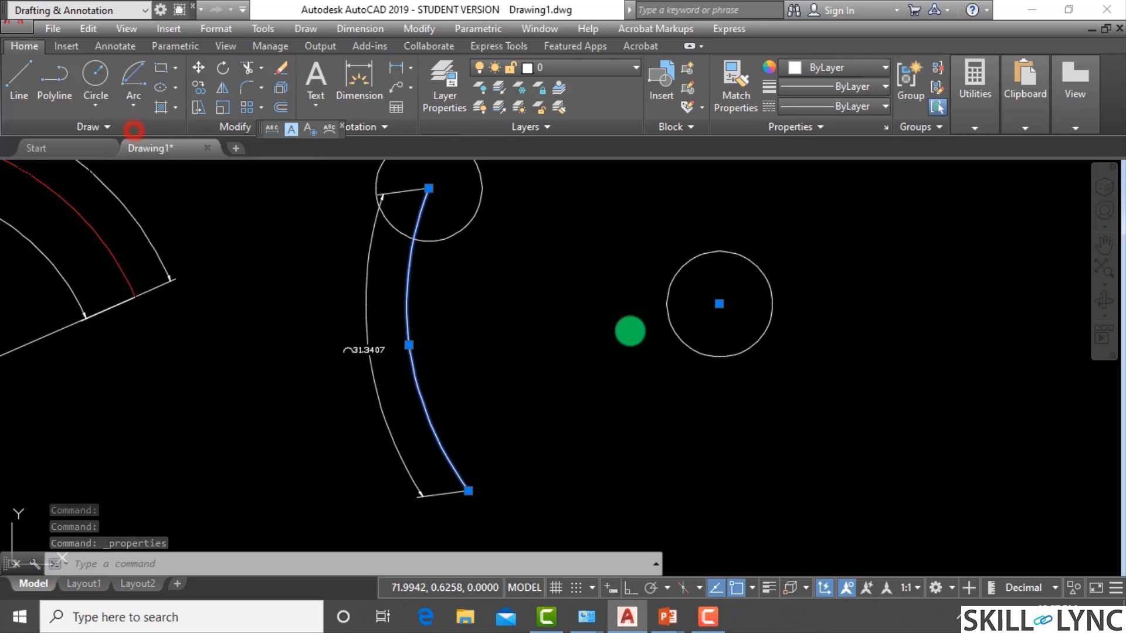
key("Escape")
key("Escape")
Step: Erase the arc between the circles together with its arc length dimension
left_click(502, 355)
left_click(304, 351)
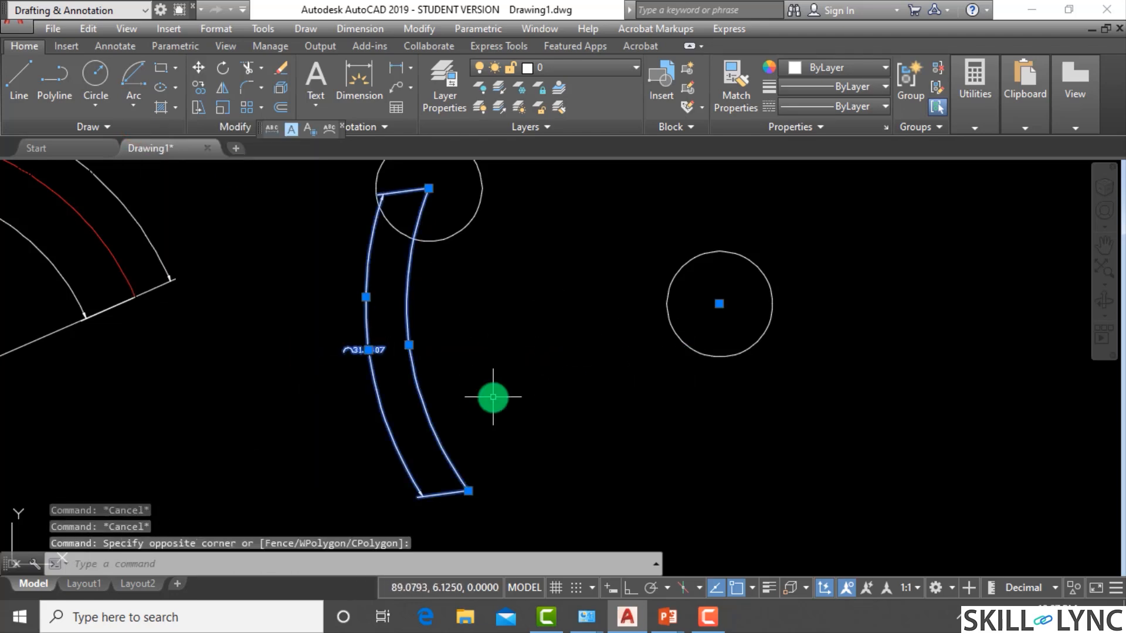
type("e")
key("Return")
Step: Draw a Start, Center, Length arc from the upper circle's center around the lower circle's center with a chord length of 20
left_click(127, 78)
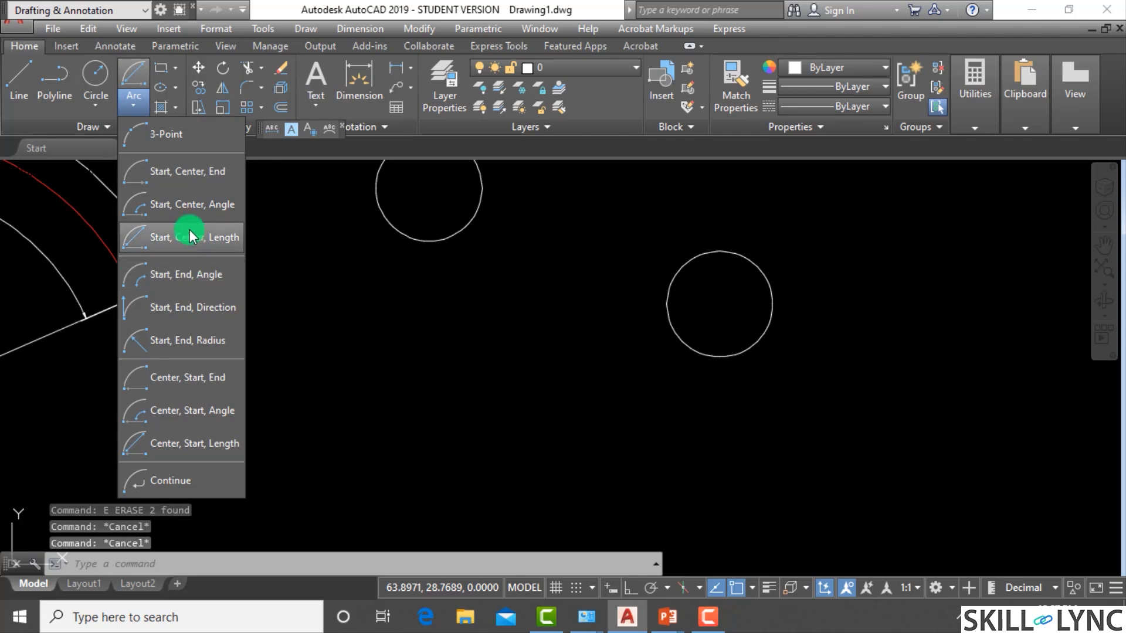
left_click(189, 234)
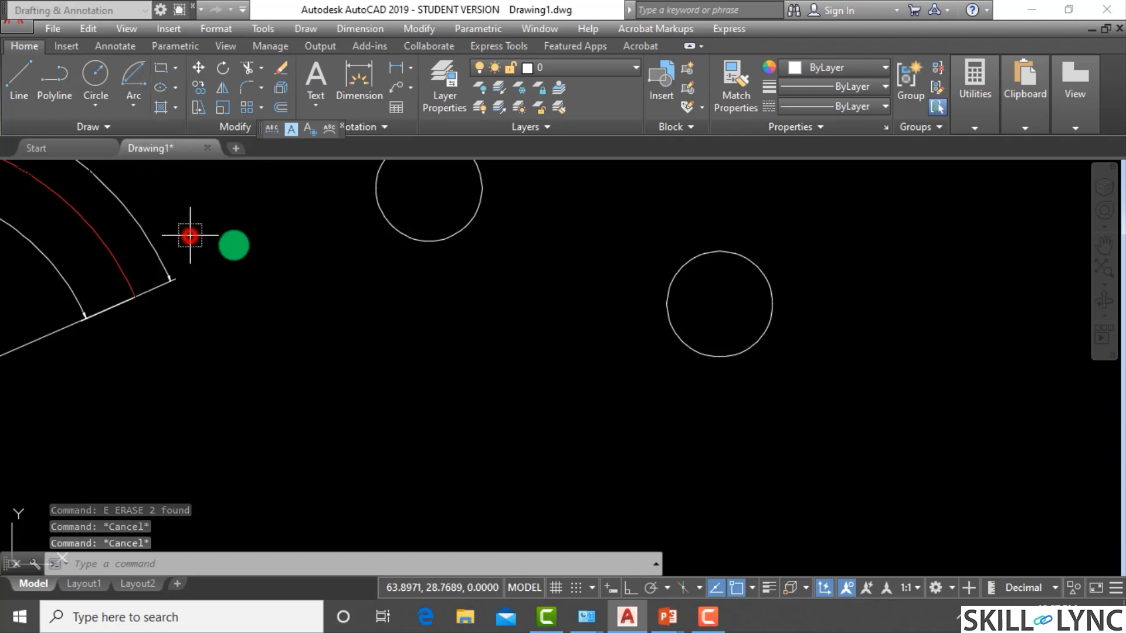
left_click(429, 188)
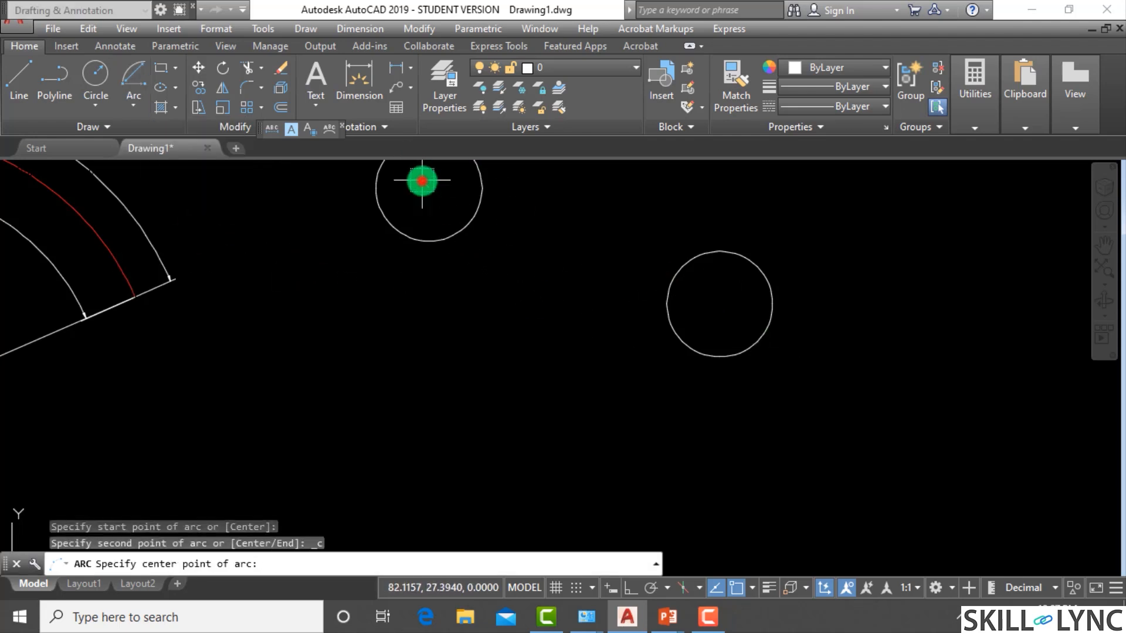
left_click(720, 303)
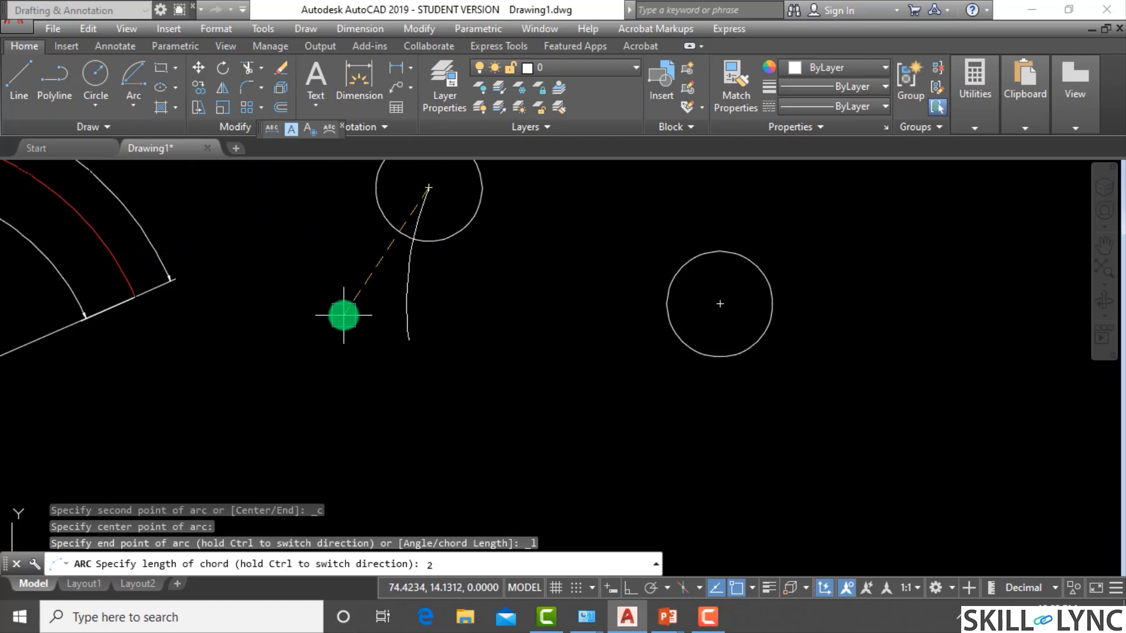
type("0")
key("Return")
key("Escape")
key("Escape")
Step: Draw a chord line from the arc's lower endpoint to its start point at the upper circle's center
type("l")
key("Return")
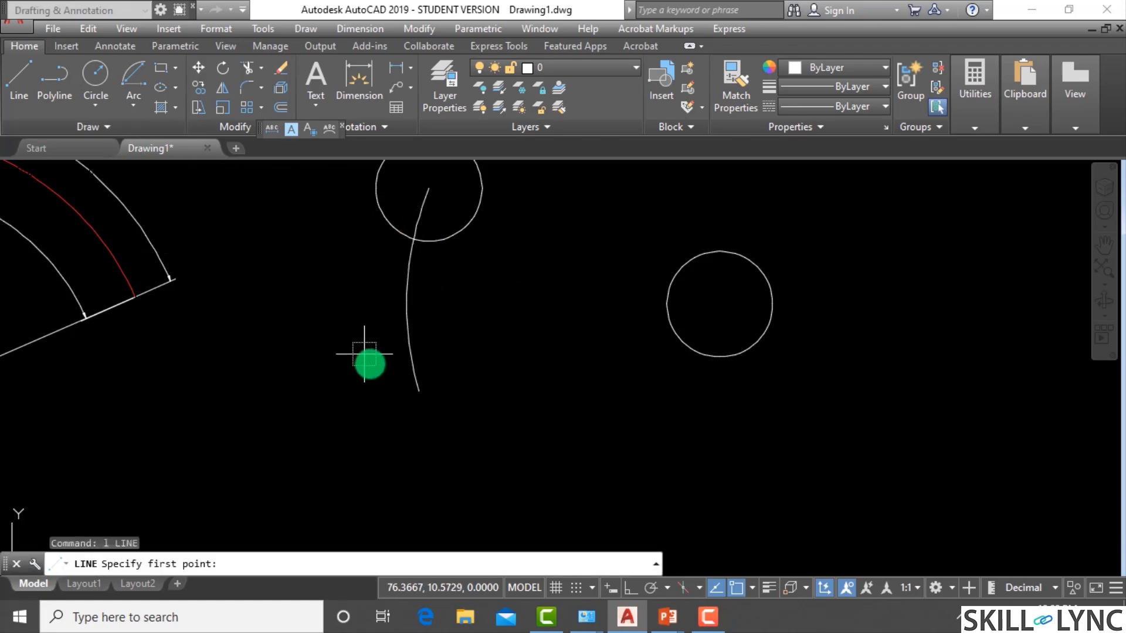
left_click(418, 390)
left_click(428, 188)
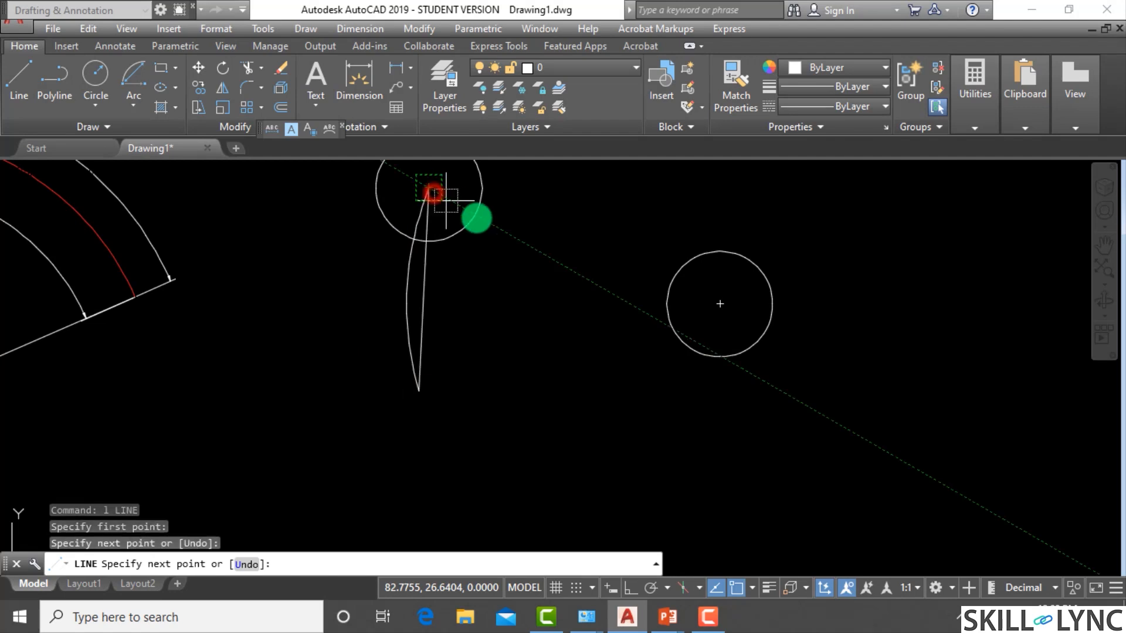
key("Escape")
key("Escape")
Step: Examine the chord line's length in its geometry properties, and close the properties
scroll(413, 241, "up", 2)
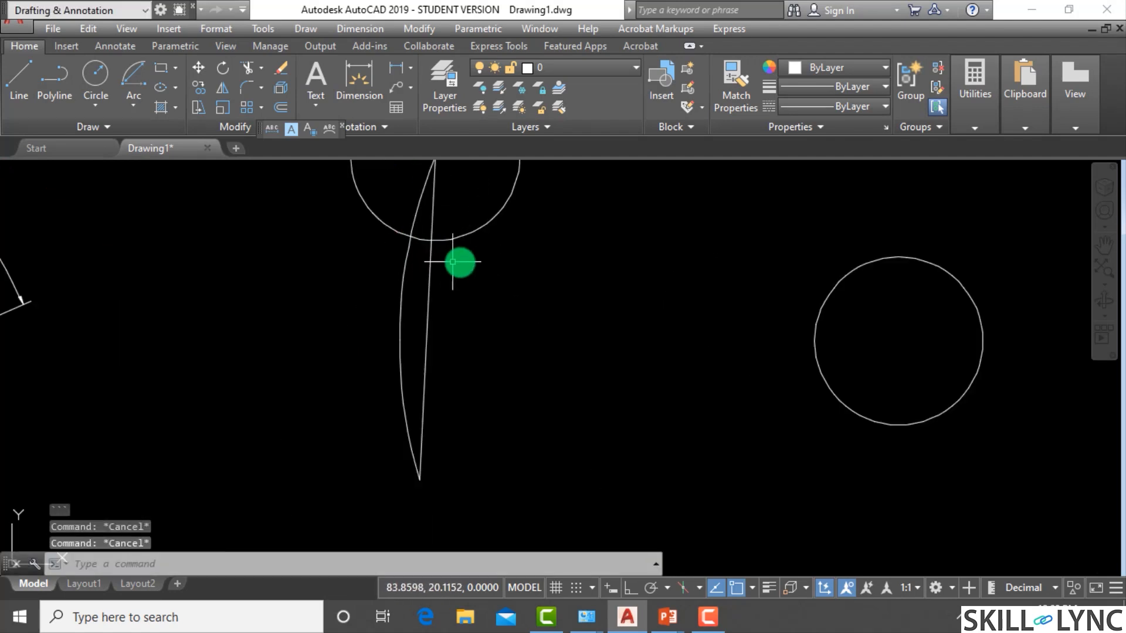
scroll(476, 302, "up", 2)
left_click(430, 304)
left_click(379, 309)
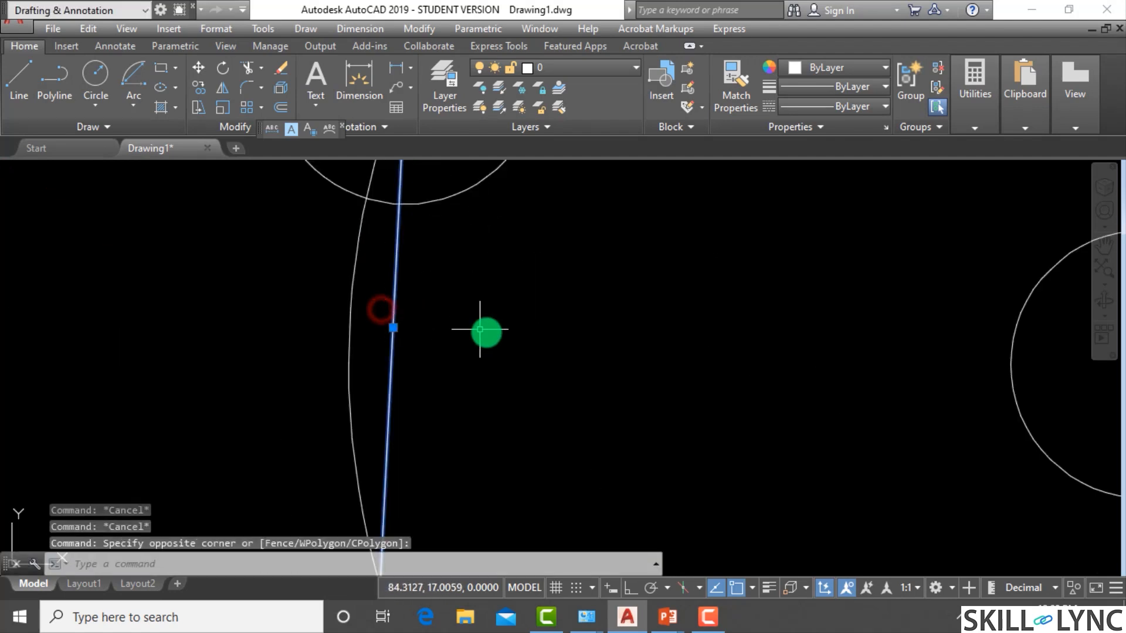
type("ch")
key("Return")
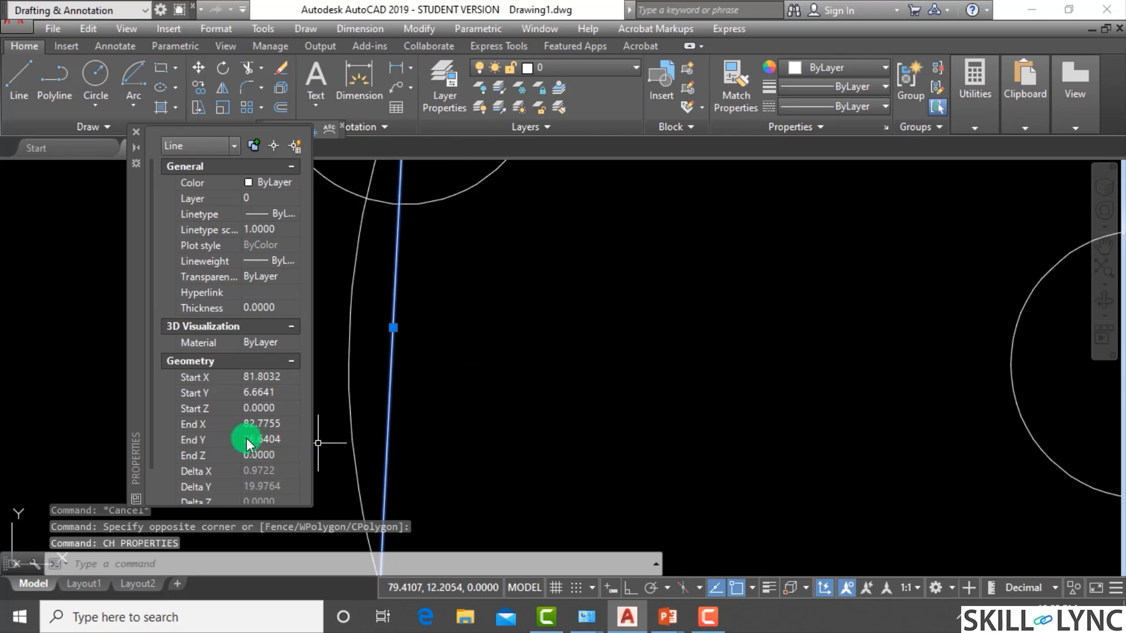
scroll(247, 438, "down", 1)
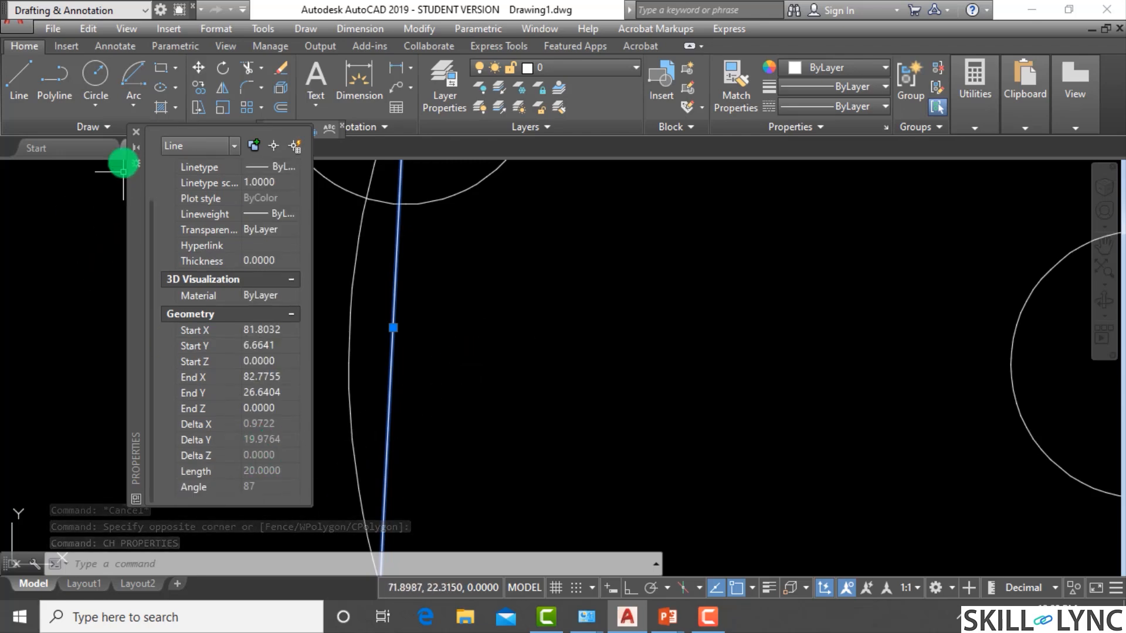
left_click(136, 131)
key("Escape")
key("Escape")
key("Escape")
Step: Erase the arc and its chord line, keeping both circles
scroll(431, 387, "down", 4)
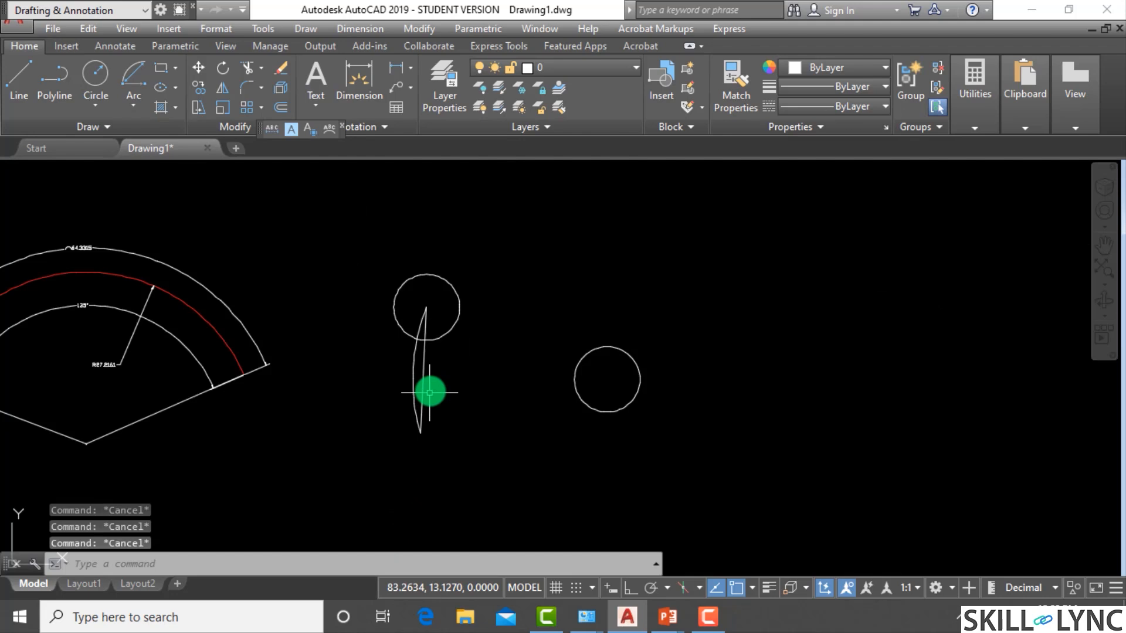
left_click(460, 376)
type("e")
key("Return")
scroll(445, 269, "down", 4)
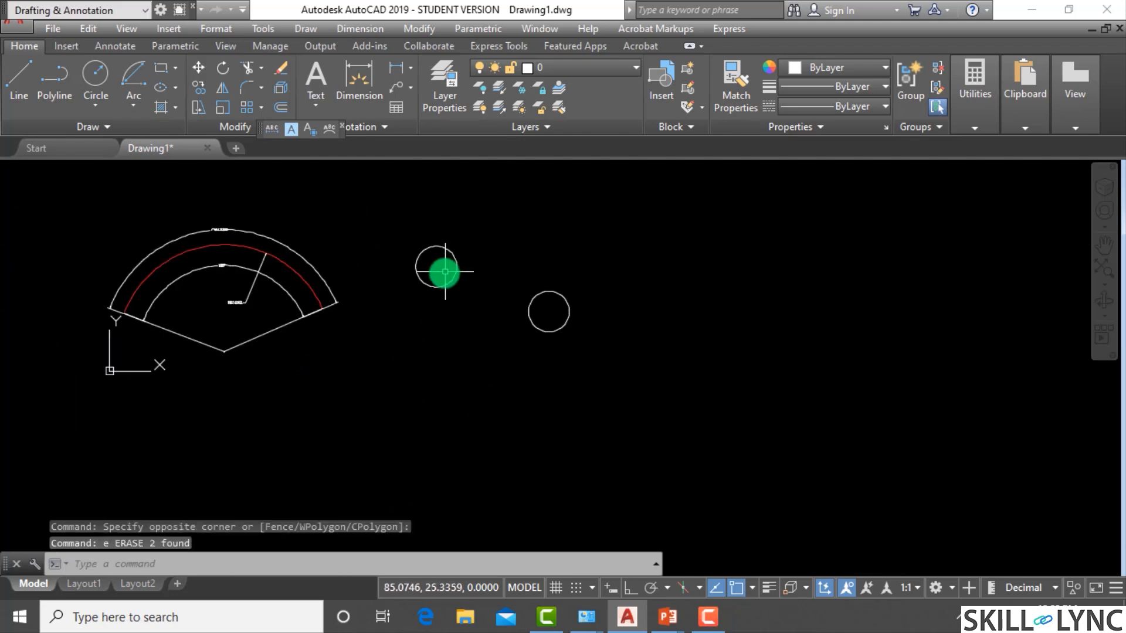
scroll(302, 264, "up", 3)
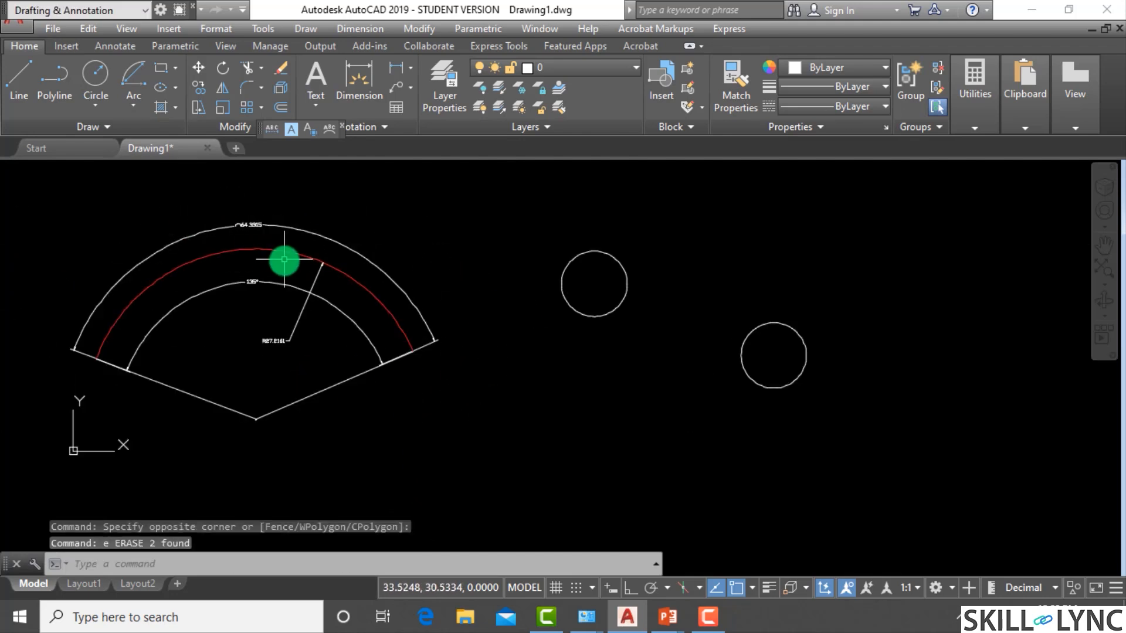
scroll(593, 299, "up", 2)
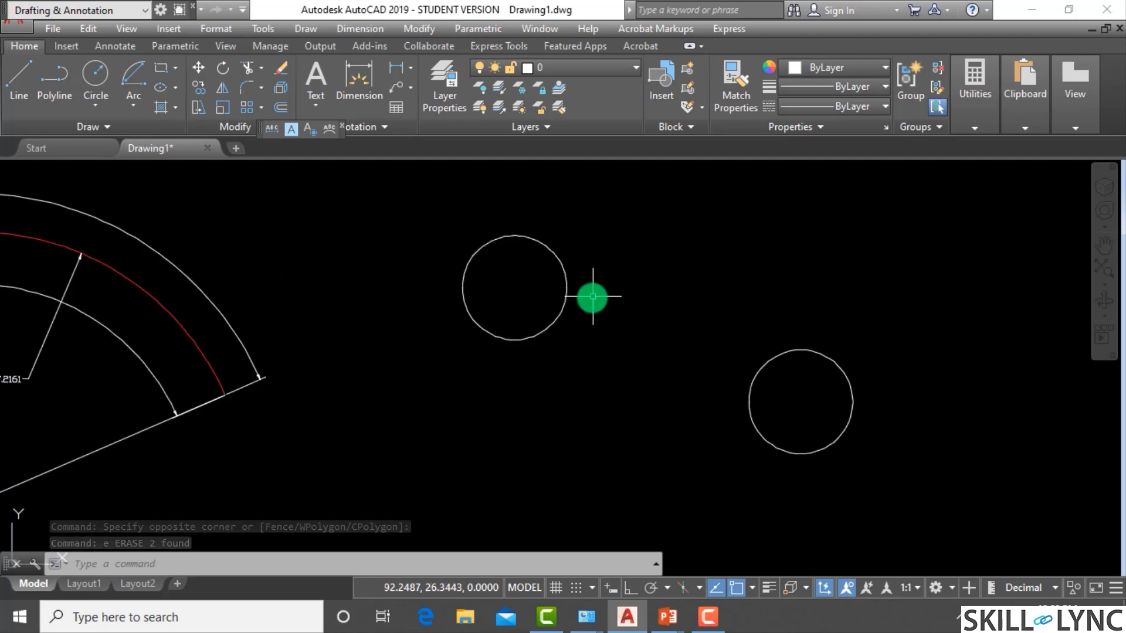
scroll(681, 322, "down", 1)
scroll(579, 302, "up", 1)
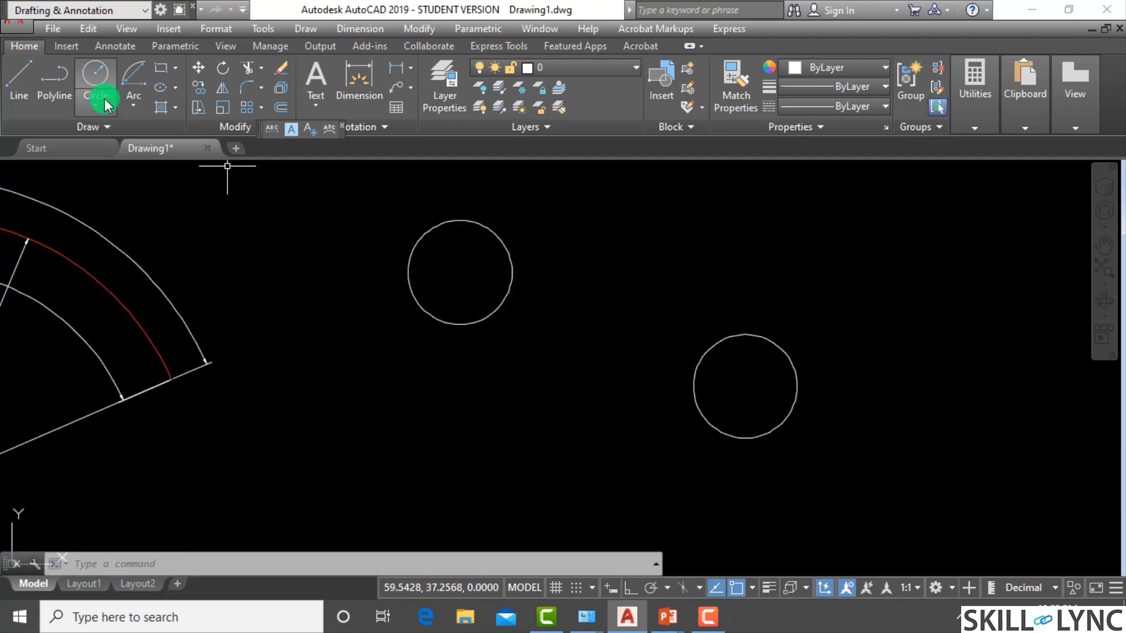
left_click(134, 106)
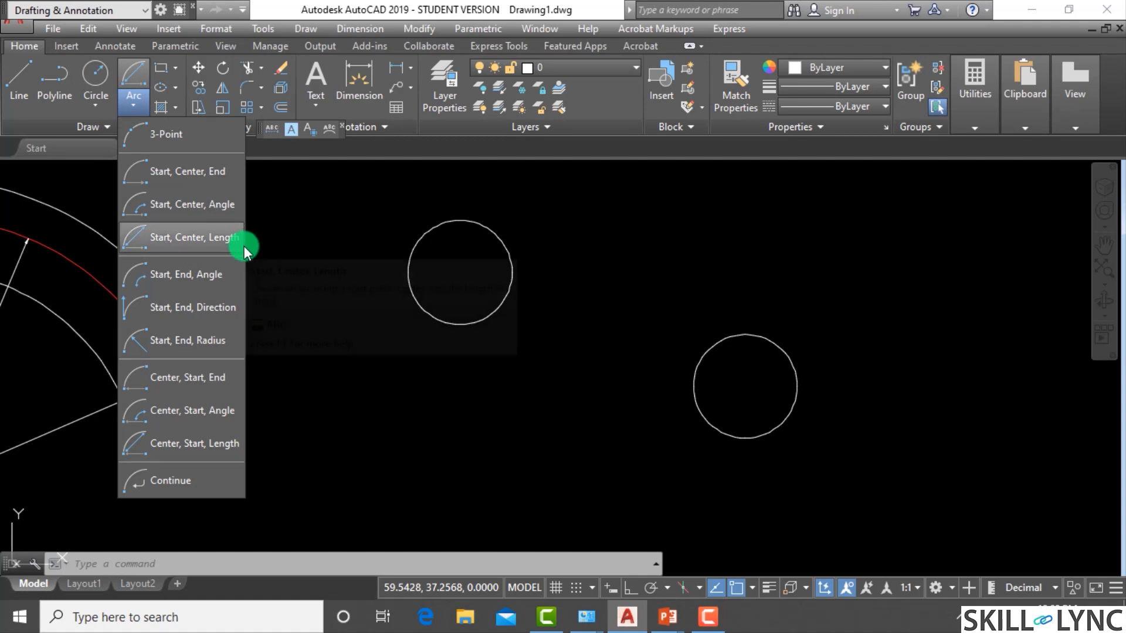
key("Escape")
key("Escape")
key("Escape")
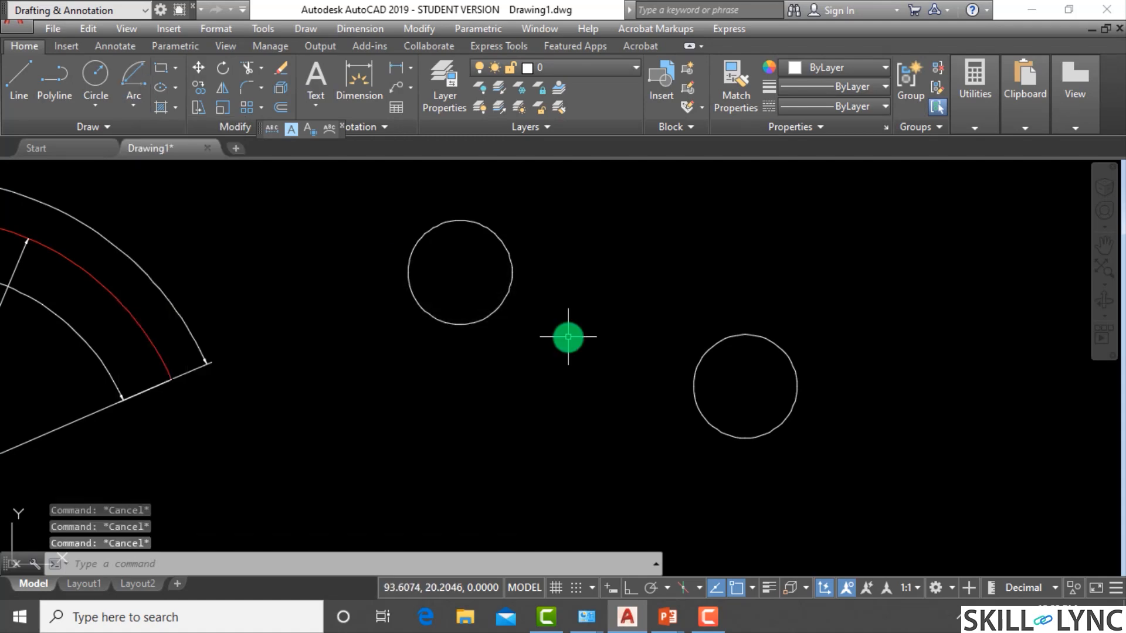
left_click(130, 100)
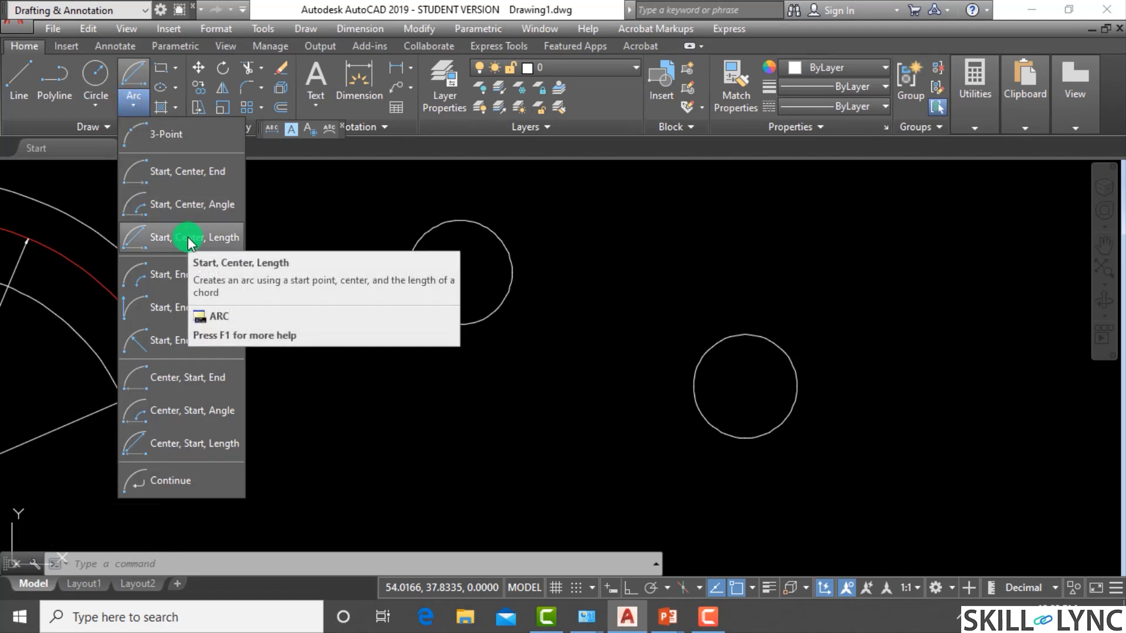
left_click(187, 237)
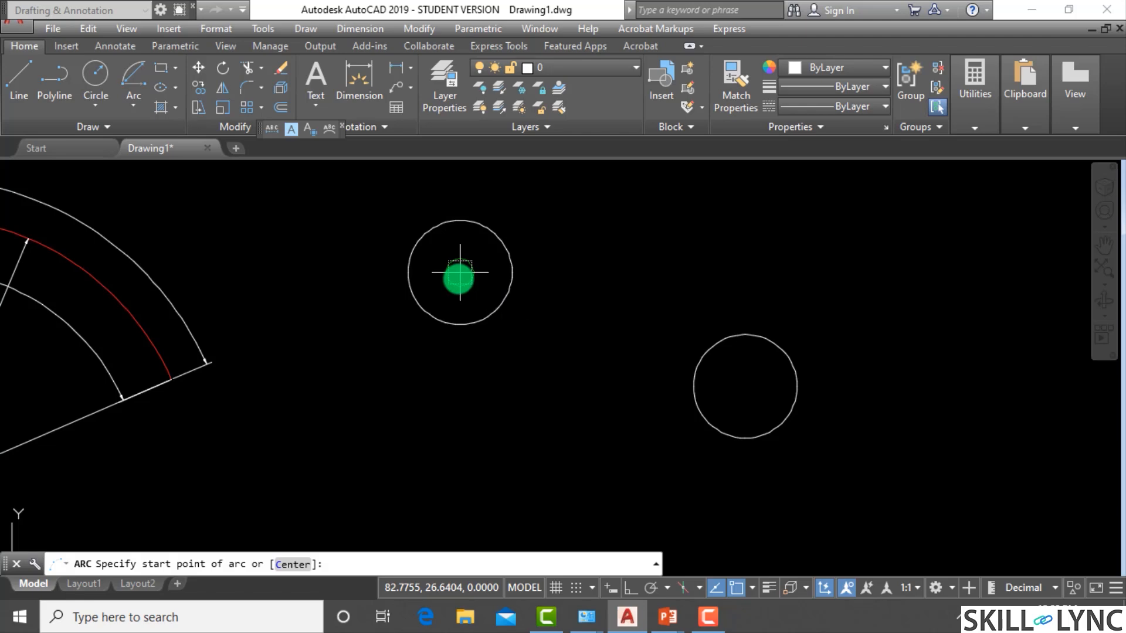
left_click(459, 272)
left_click(745, 382)
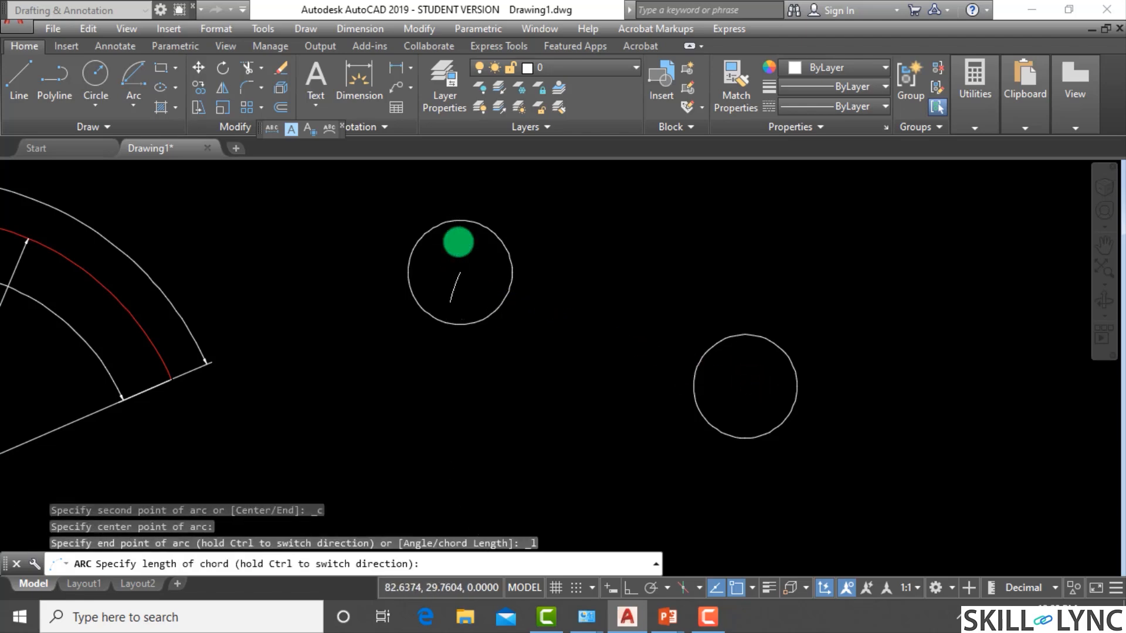
scroll(459, 242, "down", 2)
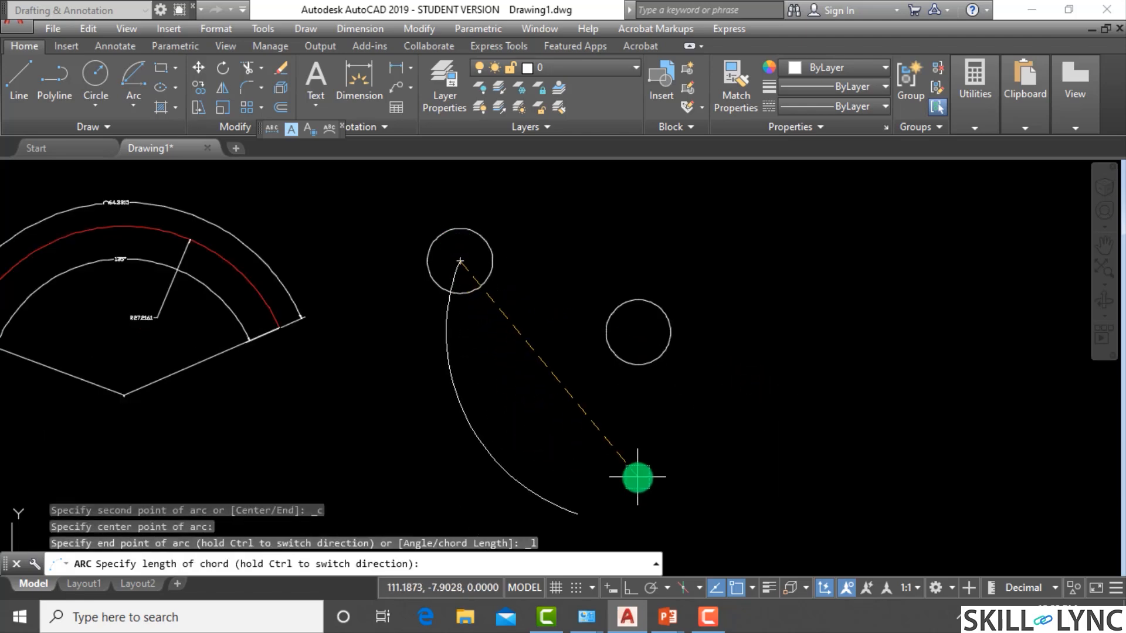
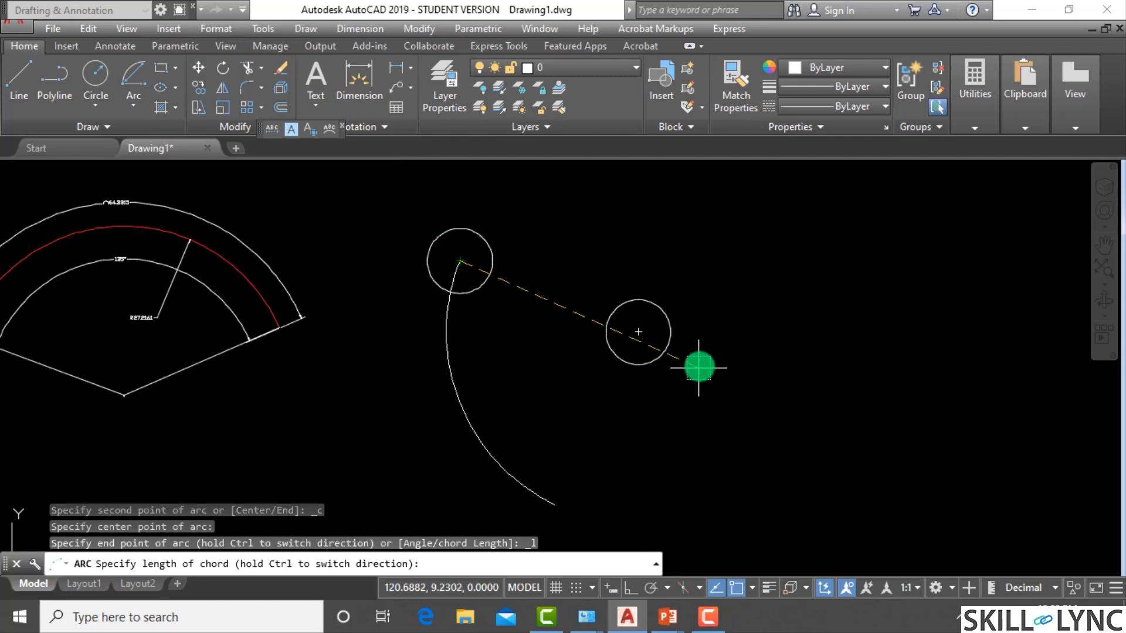
key("Escape")
key("Escape")
Step: Erase both circles beside the dimensioned arc
left_click(697, 369)
left_click(379, 238)
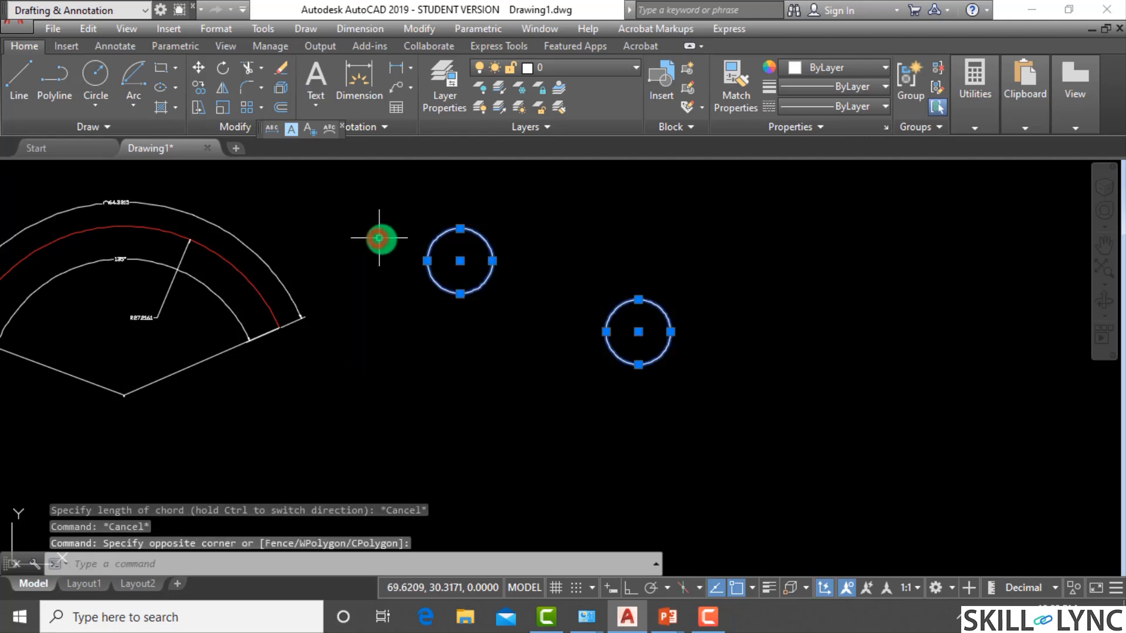
key("Delete")
Step: Draw a vertical line about 9.5 units long with ortho mode on, in the empty area beside the dimensioned arc
type("l")
key("Return")
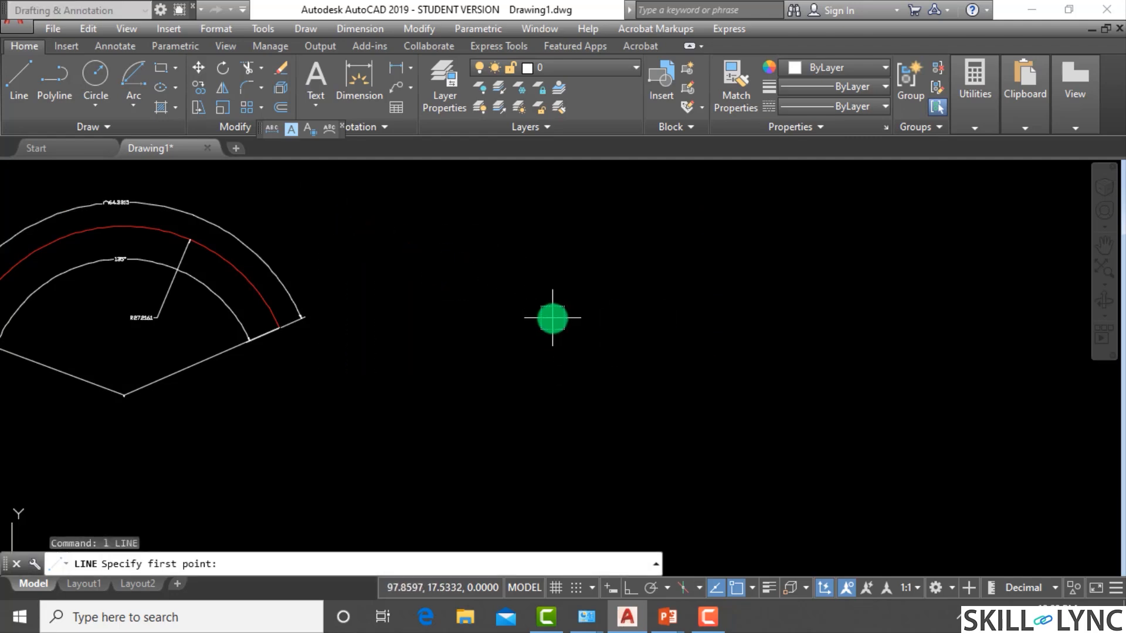
left_click(553, 320)
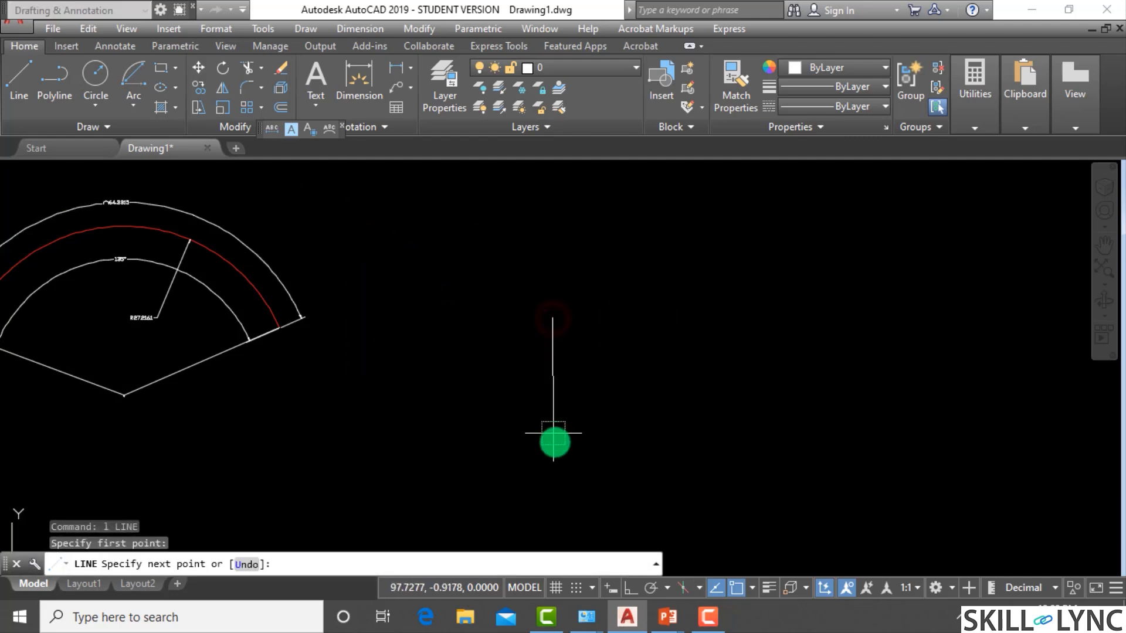
left_click(631, 587)
left_click(611, 377)
key("Escape")
key("Escape")
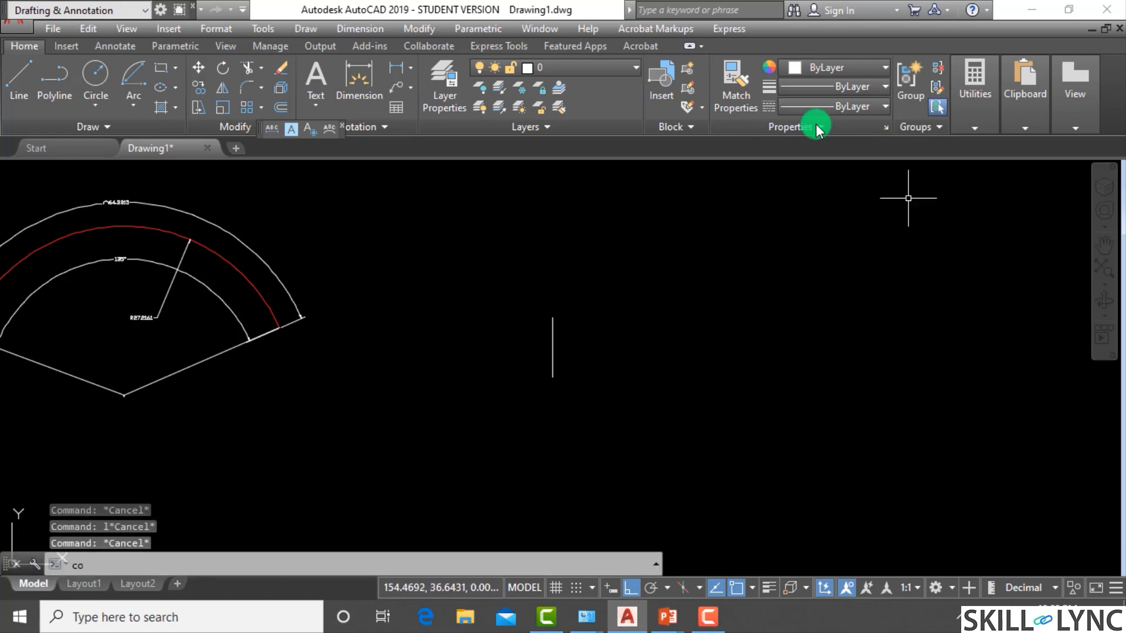
Step: Copy the vertical line 30 units horizontally to the right from its lower endpoint
type("co")
key("Return")
left_click(622, 359)
left_click(552, 341)
key("Return")
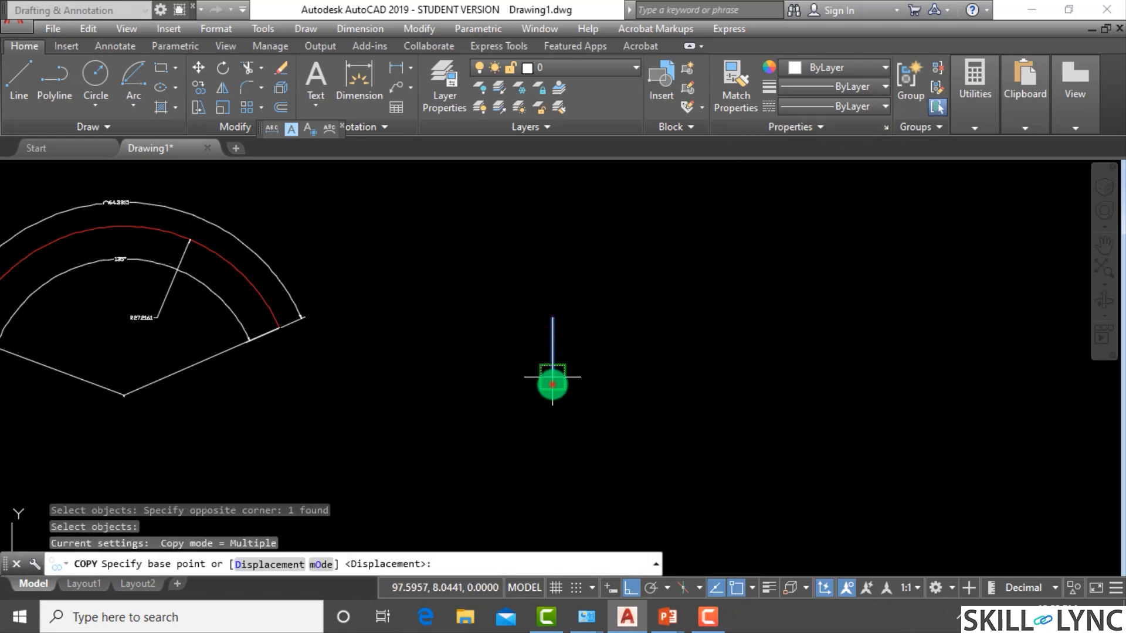
left_click(553, 377)
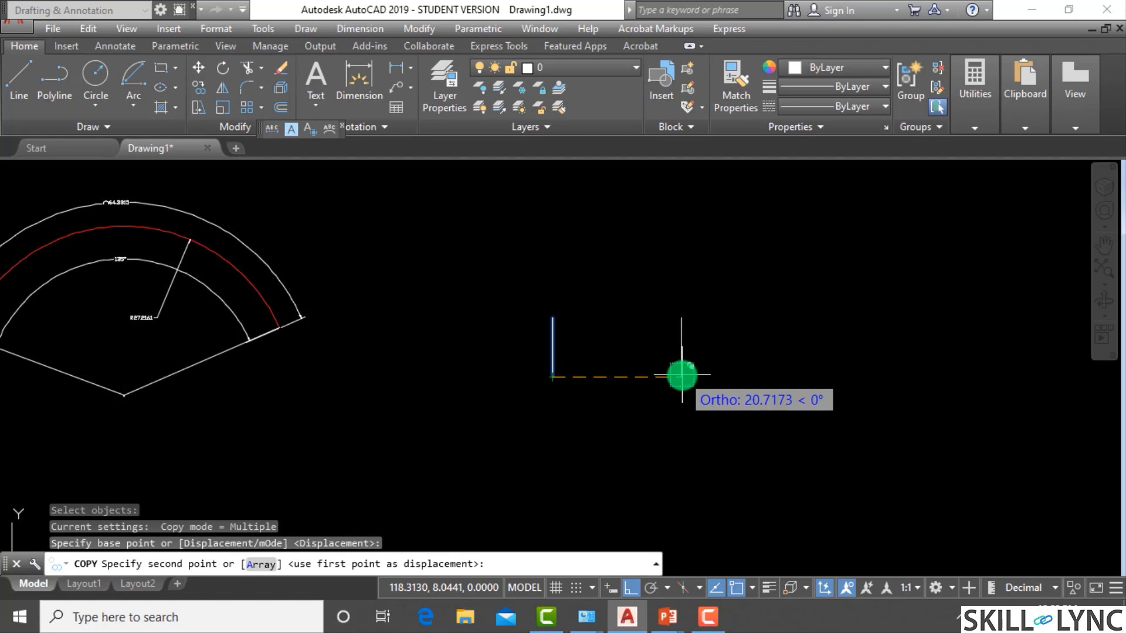
type("20")
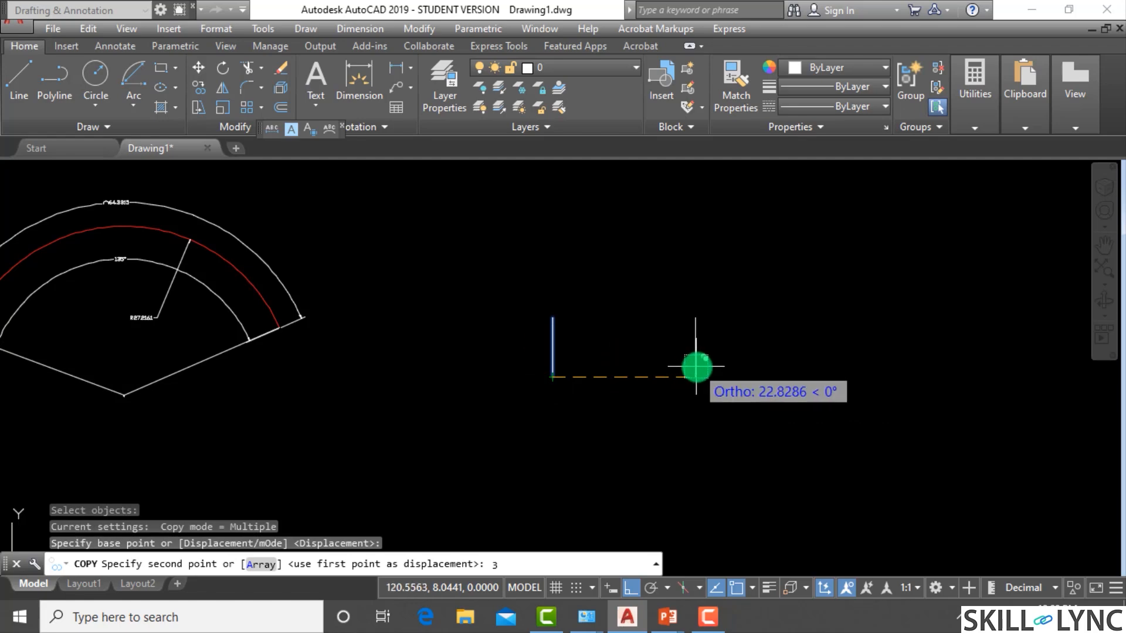
key("Return")
key("Escape")
key("Escape")
key("Escape")
Step: Draw a horizontal line joining the upper endpoints of the two vertical lines
scroll(740, 320, "up", 2)
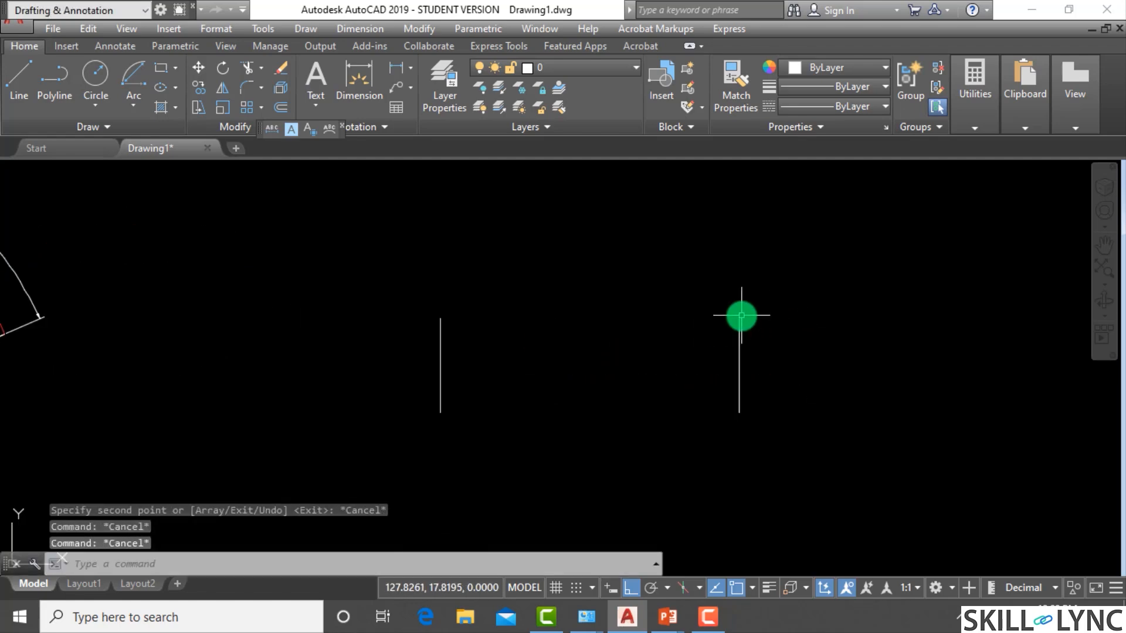
left_click(125, 109)
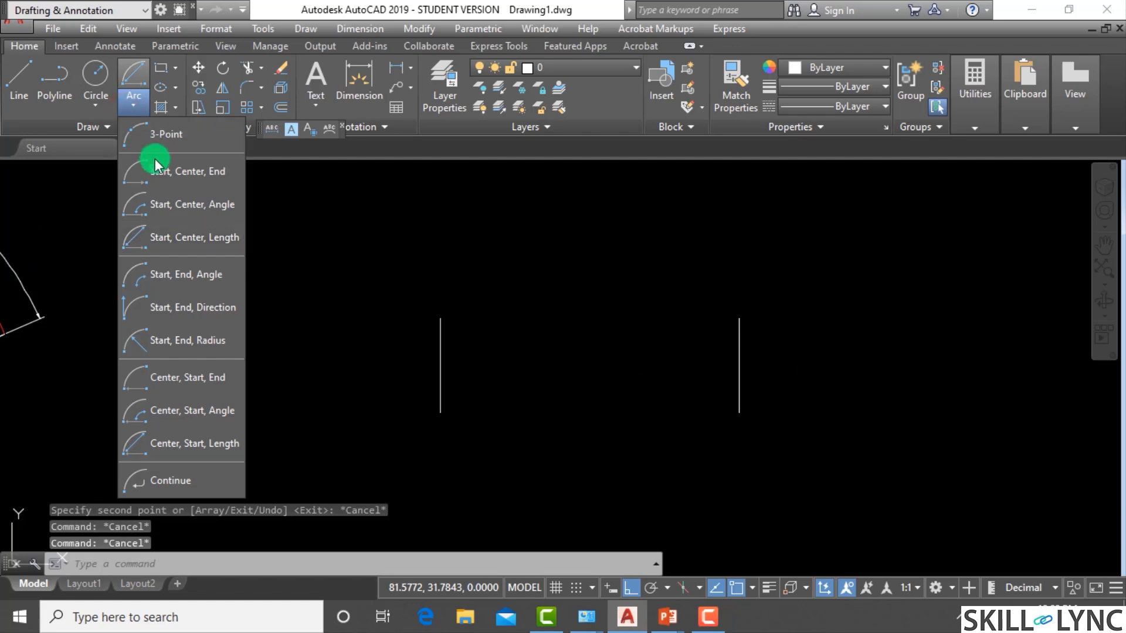
key("Escape")
key("Escape")
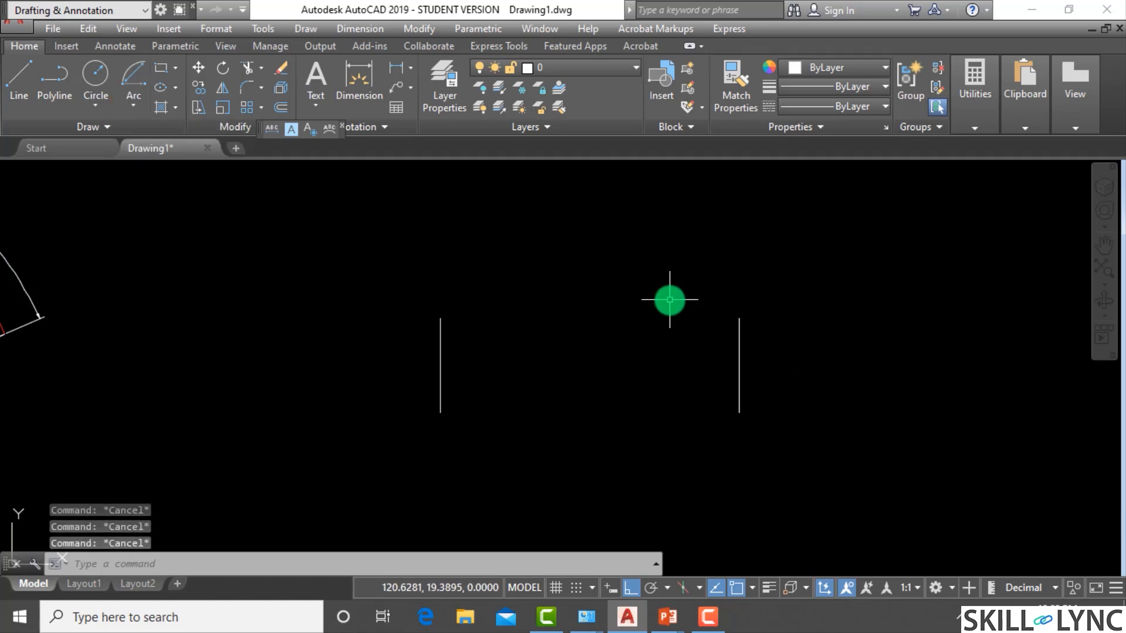
key("Return")
left_click(440, 319)
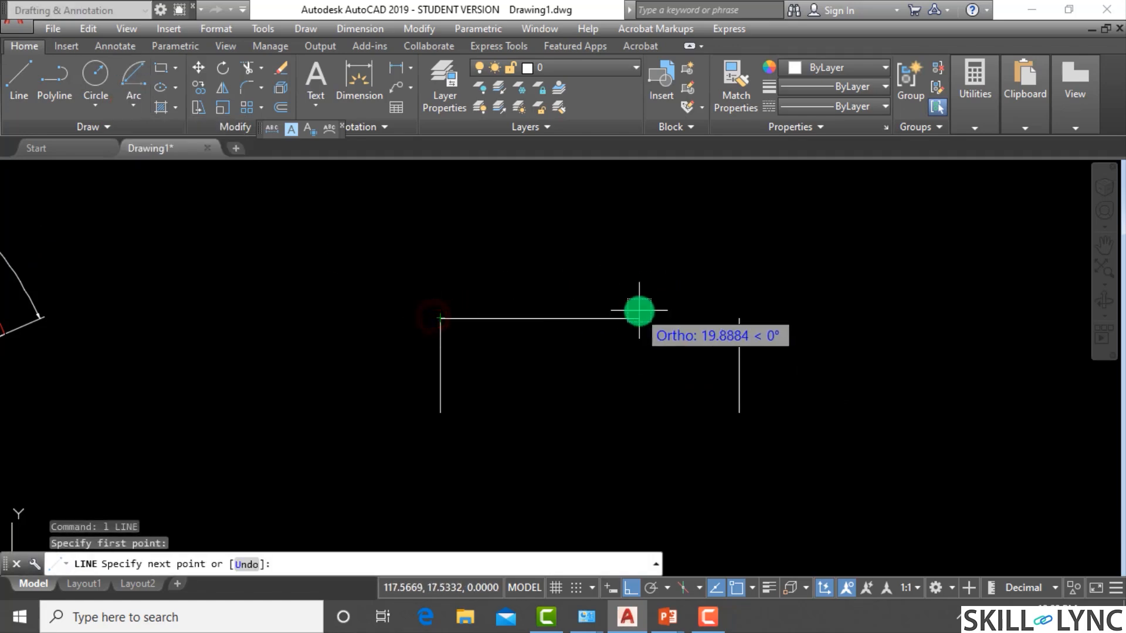
left_click(730, 319)
key("Escape")
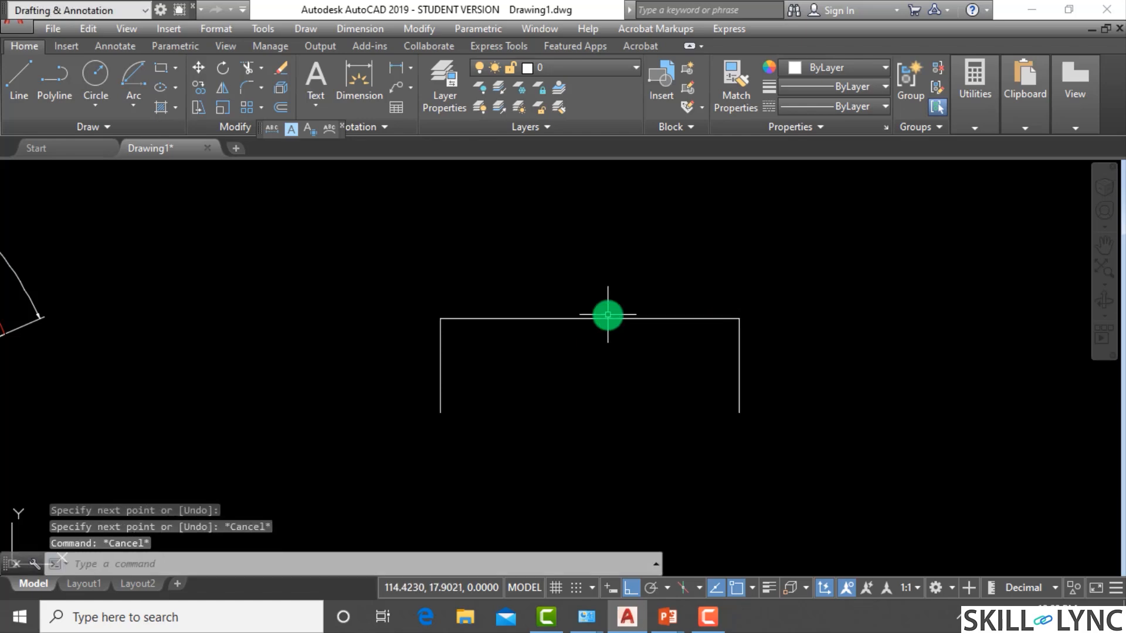
scroll(675, 317, "down", 2)
scroll(711, 311, "up", 4)
scroll(707, 296, "down", 2)
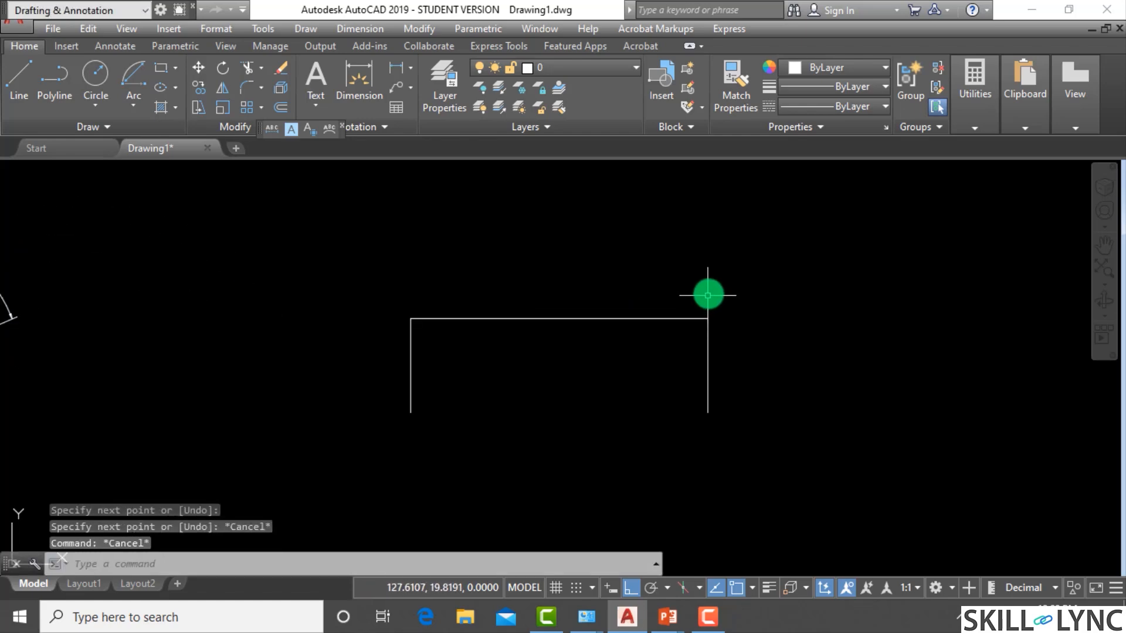
scroll(708, 294, "up", 2)
scroll(712, 285, "down", 2)
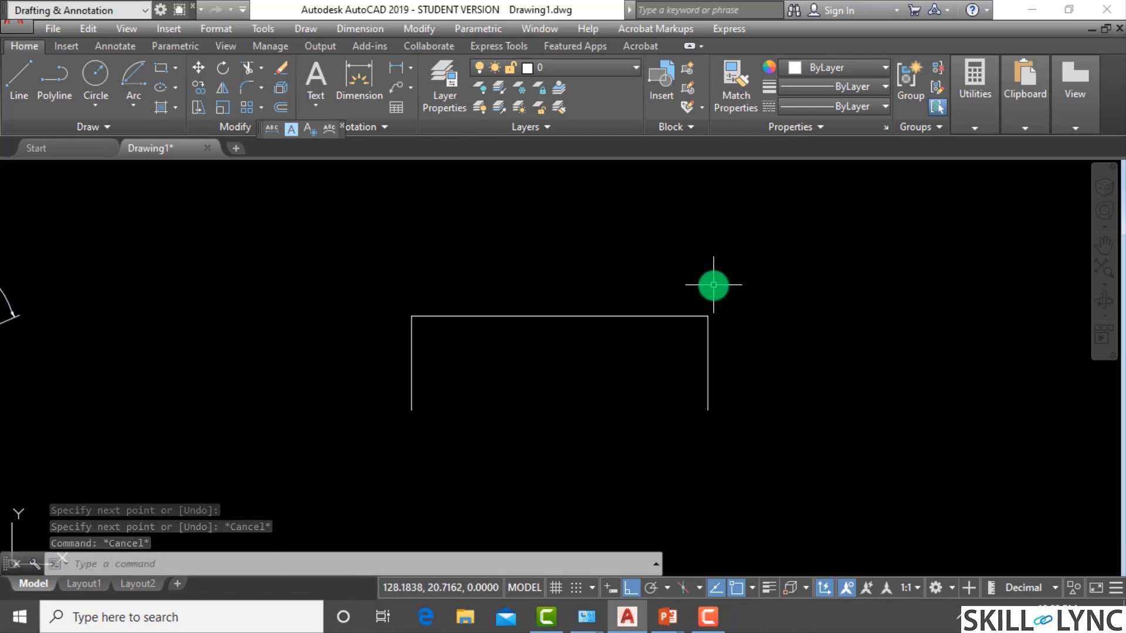
left_click(132, 103)
left_click(603, 282)
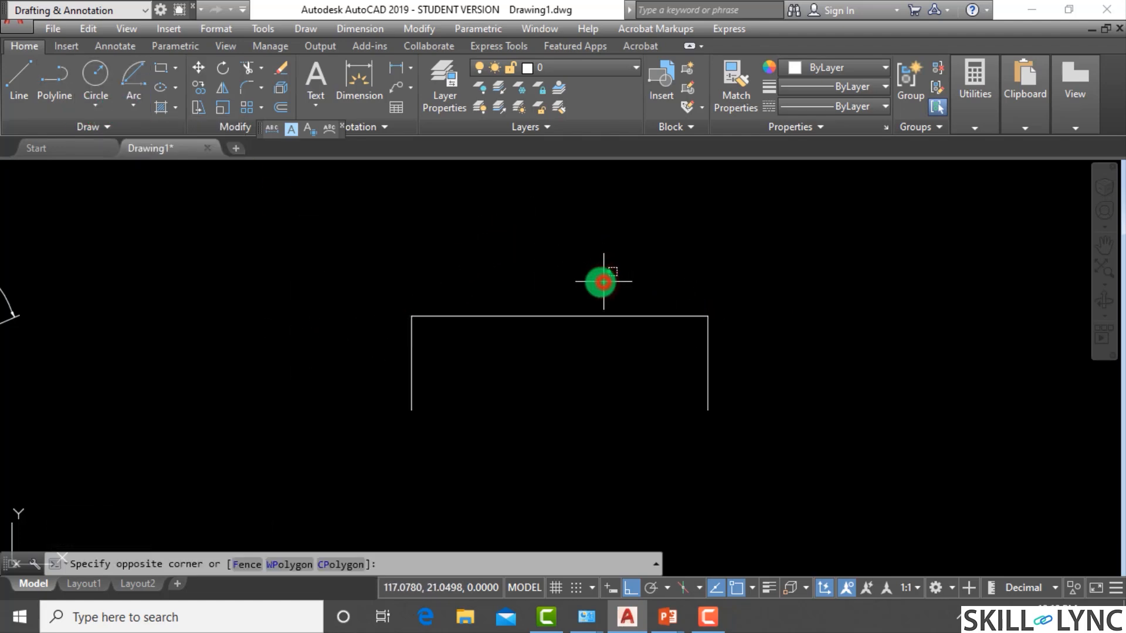
left_click(593, 287)
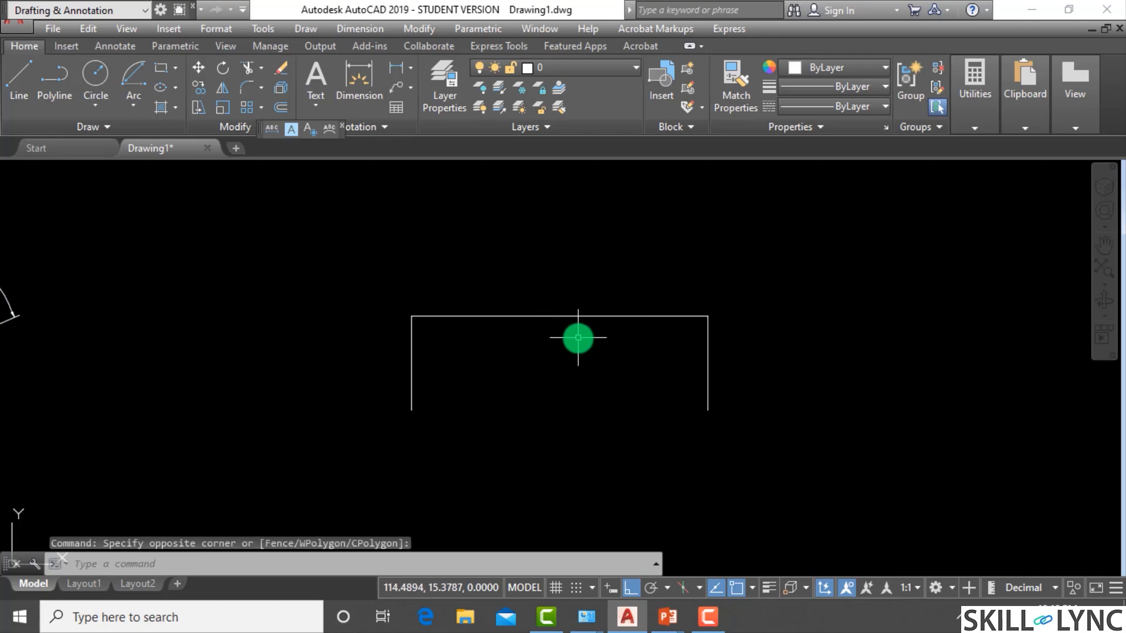
Step: Add a linear dimension to the horizontal line, placed just below it between the vertical lines
type("dim")
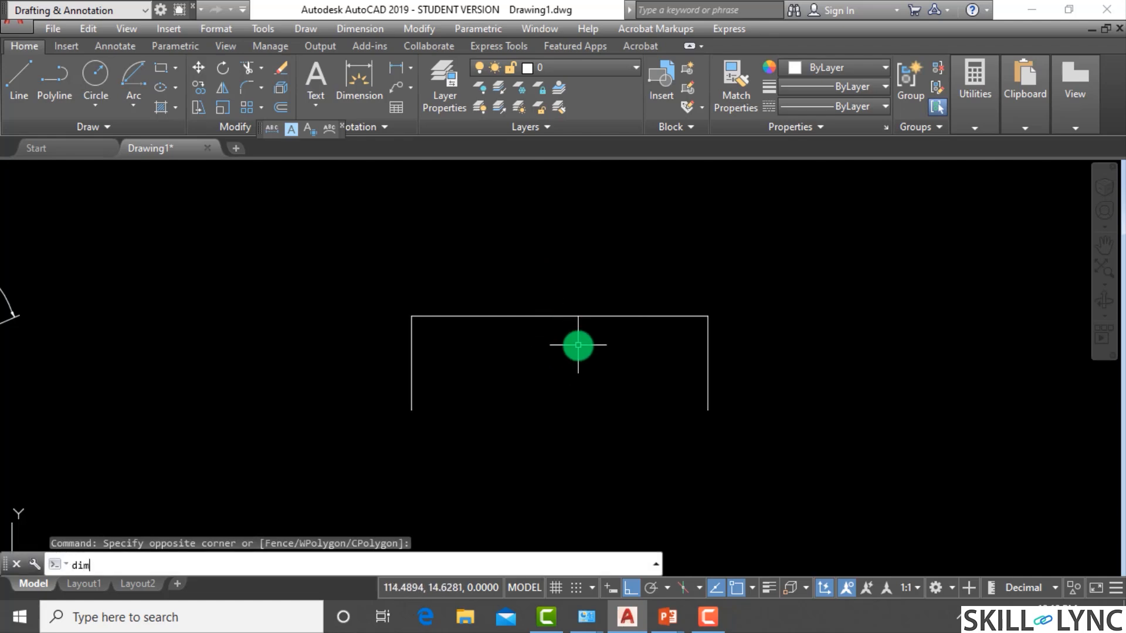
type("li")
key("Return")
key("Return")
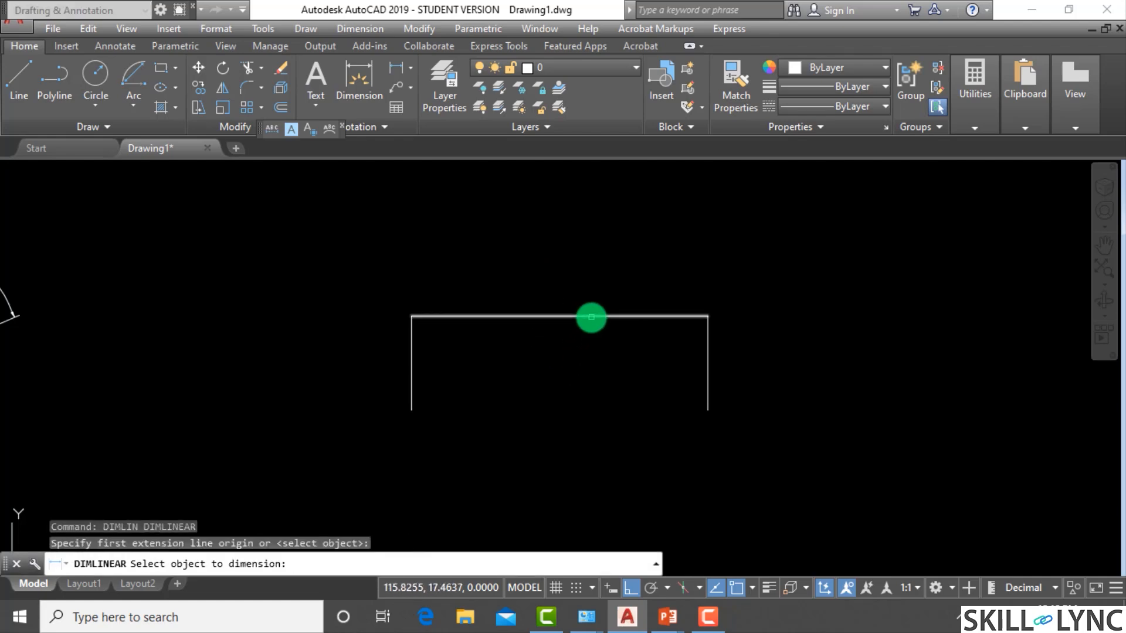
left_click(593, 316)
left_click(592, 335)
scroll(583, 342, "up", 2)
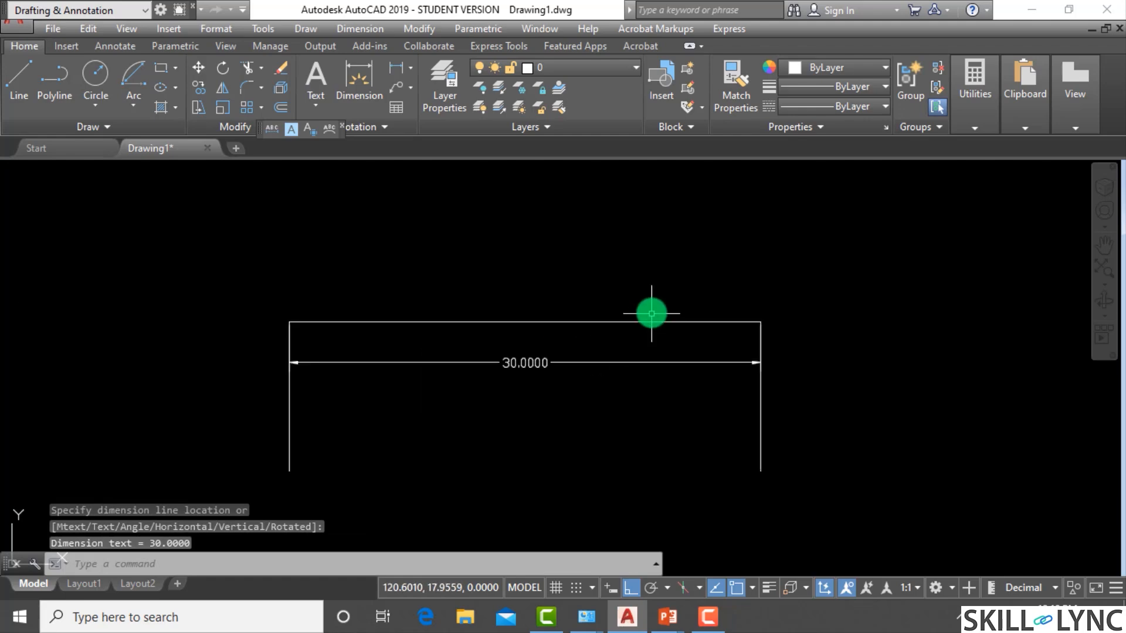
left_click(134, 106)
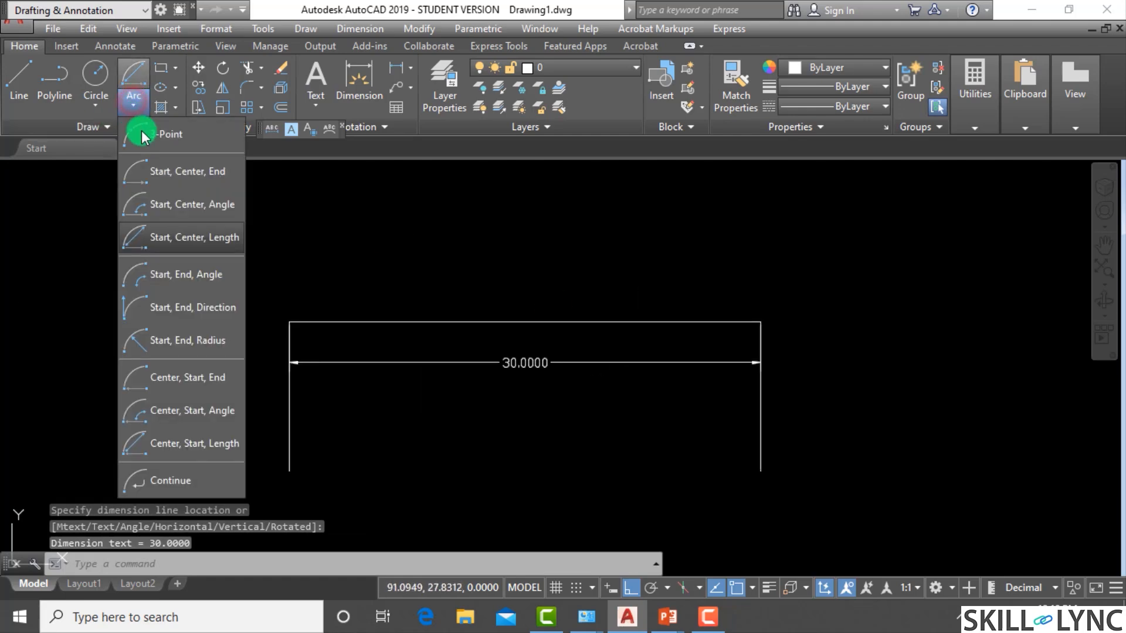
left_click(194, 237)
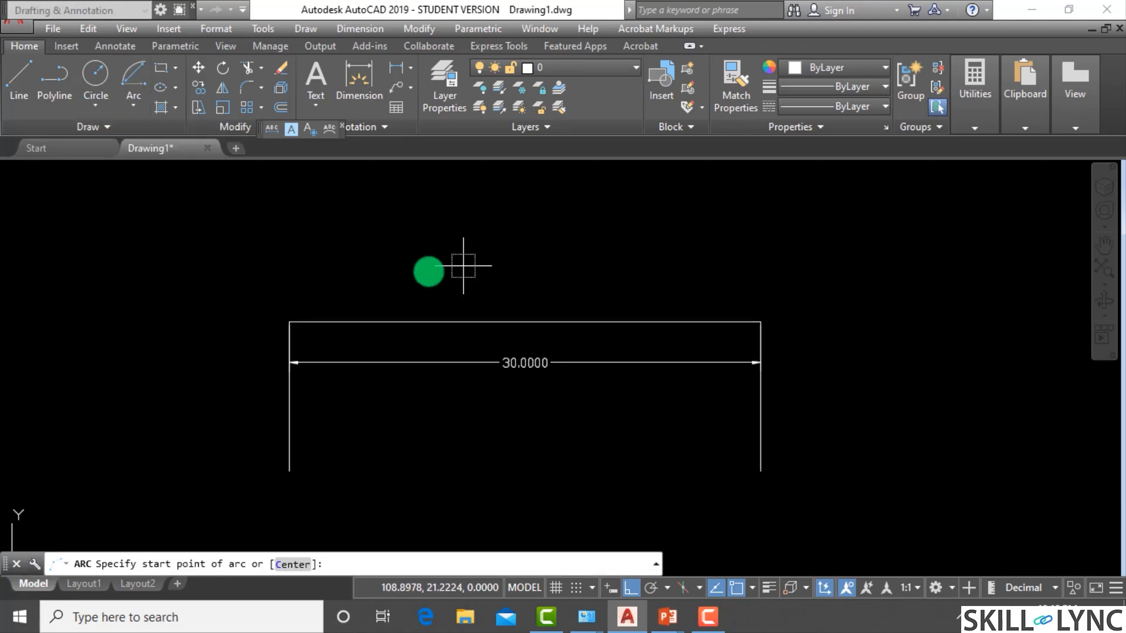
left_click(289, 321)
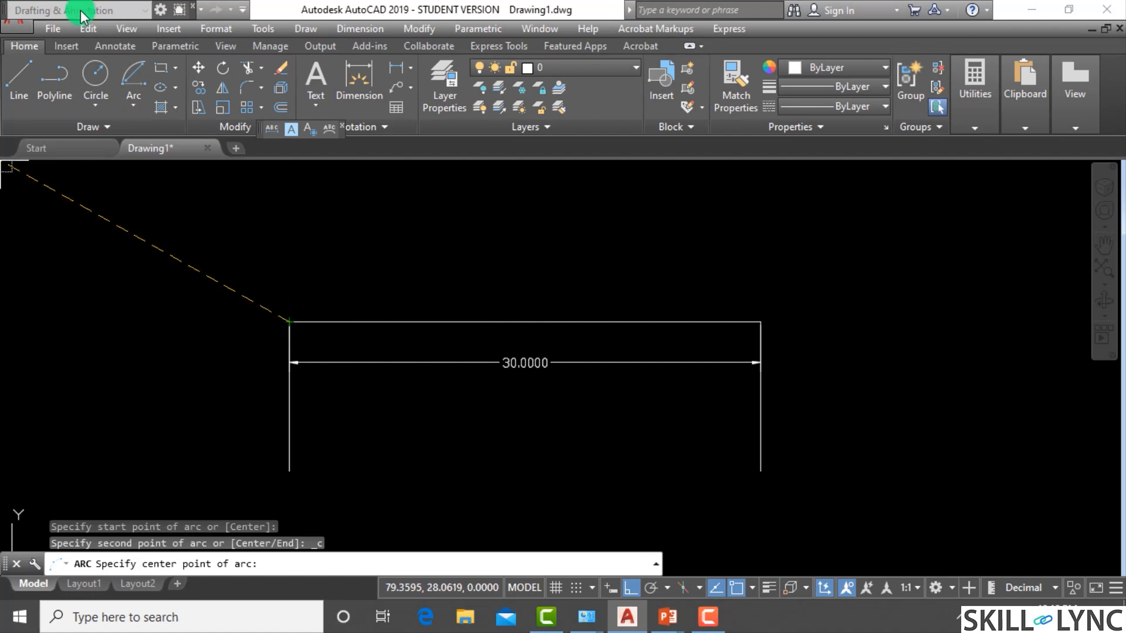
Step: Draw a Start, Center, Length arc from the horizontal line's right endpoint, centered on its midpoint, with a chord length of 30
left_click(132, 104)
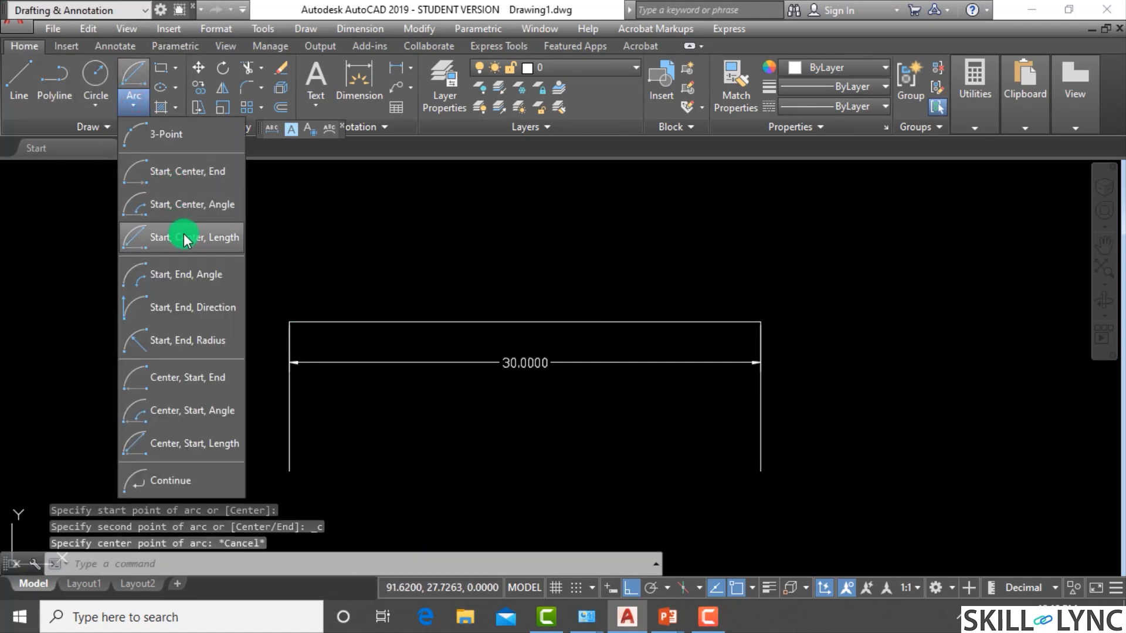
left_click(185, 235)
left_click(755, 320)
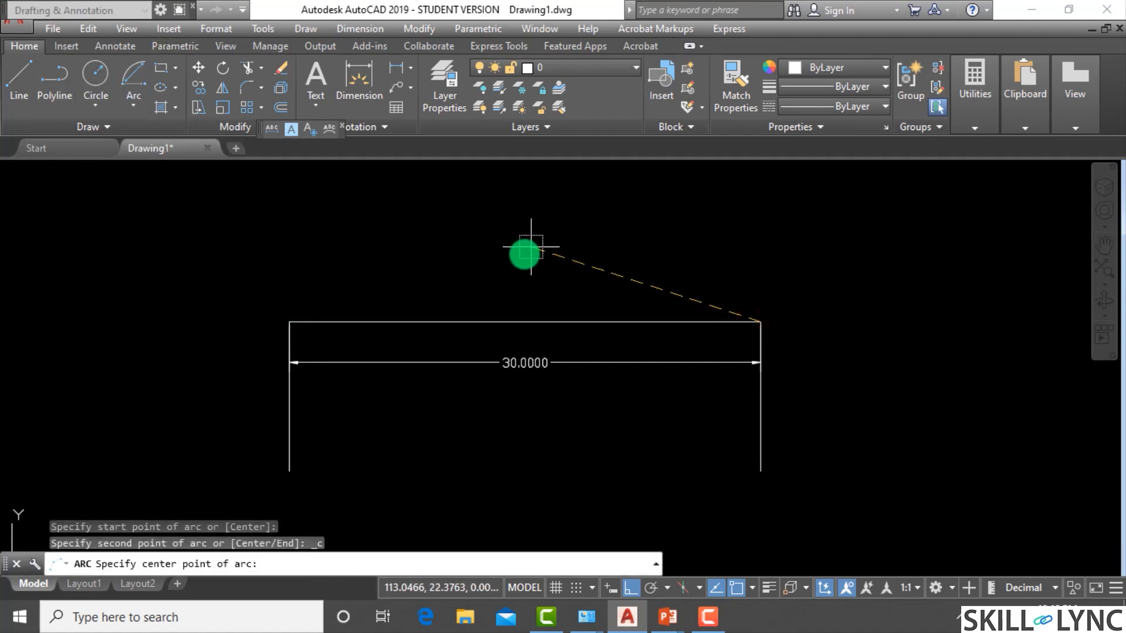
left_click(524, 317)
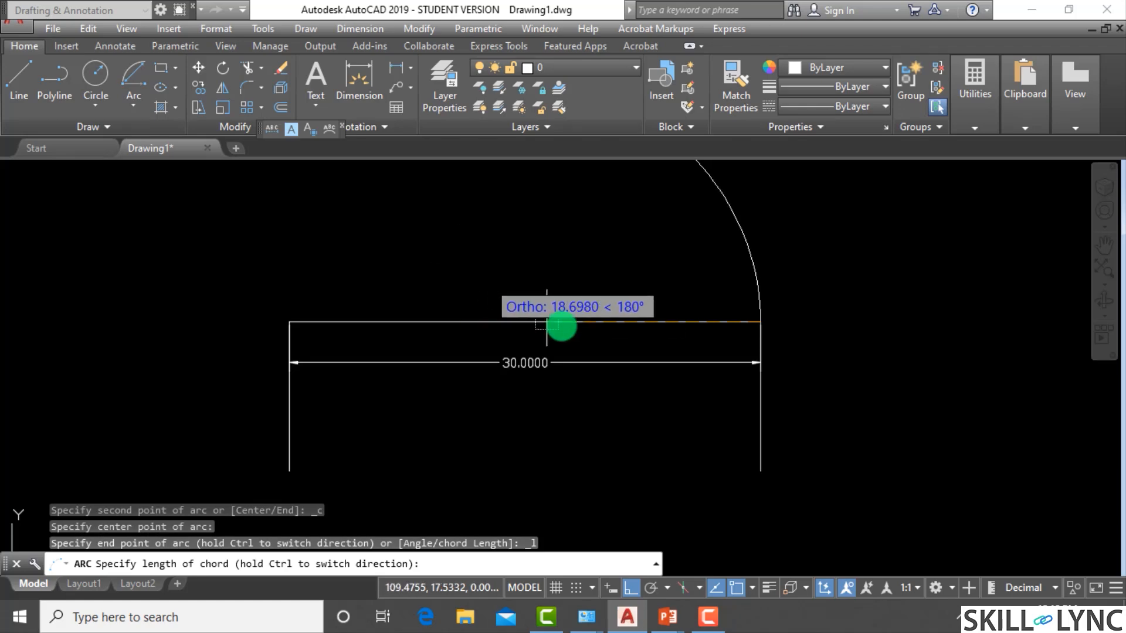
scroll(649, 314, "down", 4)
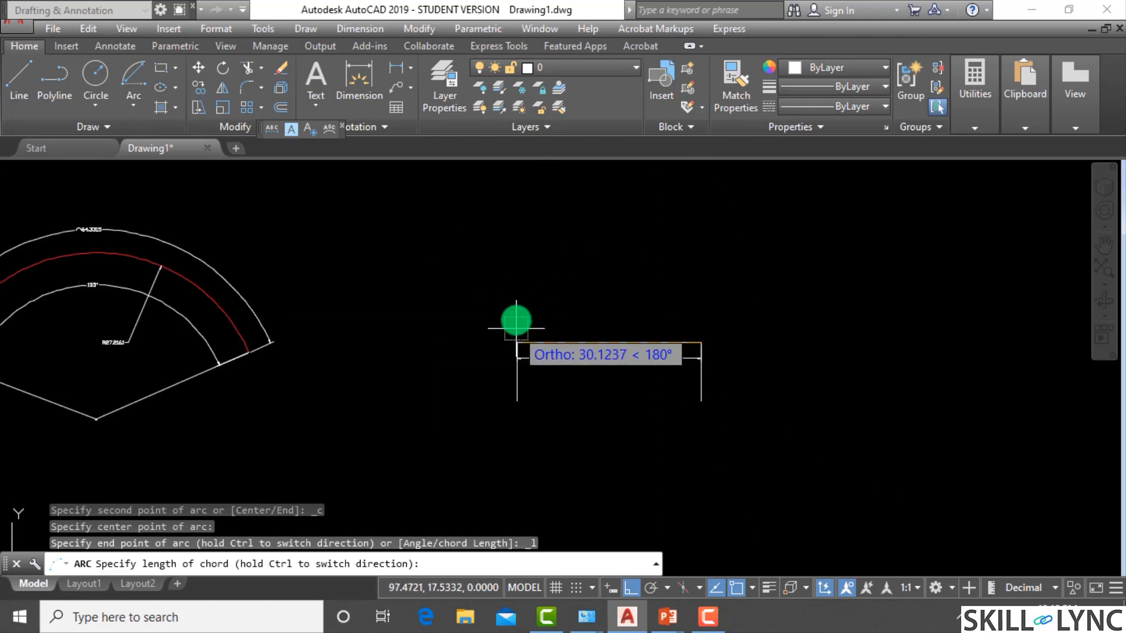
scroll(627, 338, "up", 4)
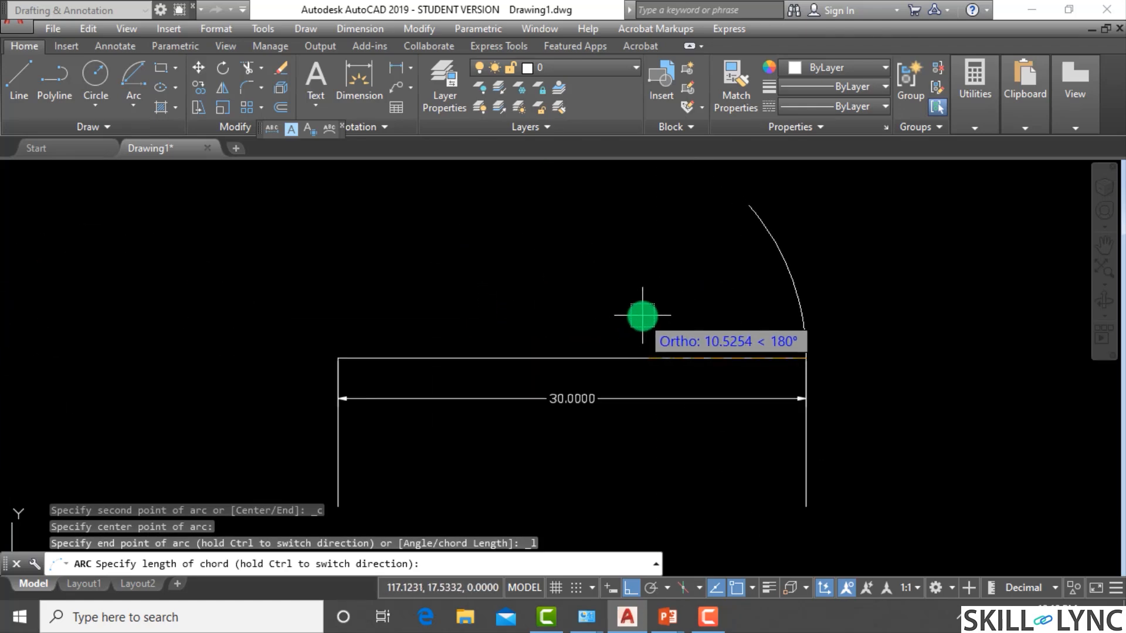
type("30")
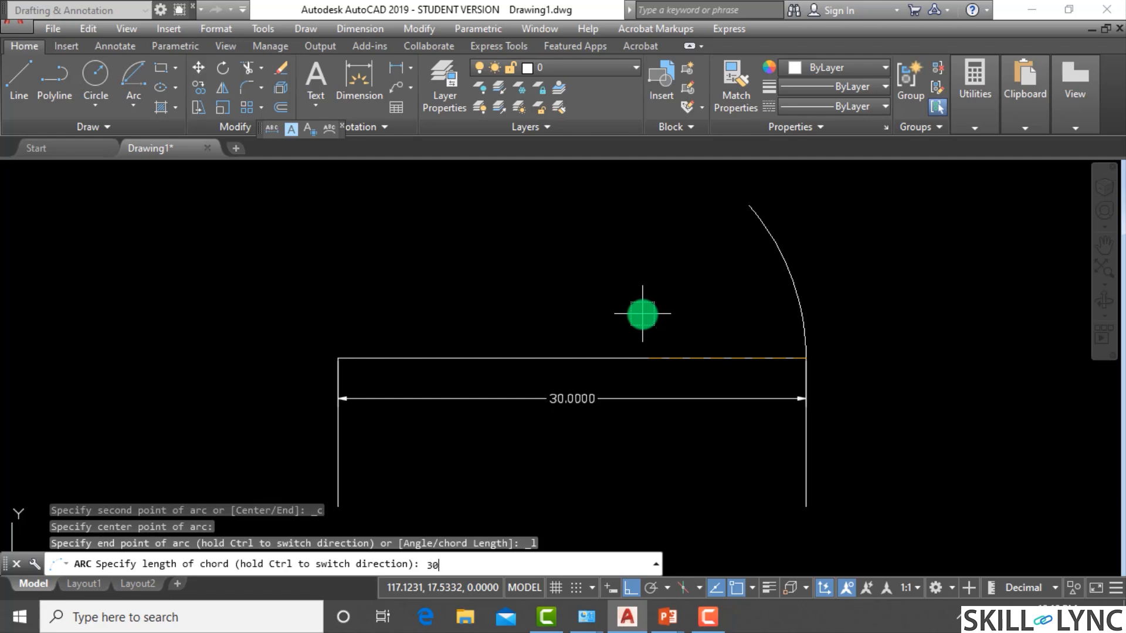
key("Return")
key("Escape")
key("Escape")
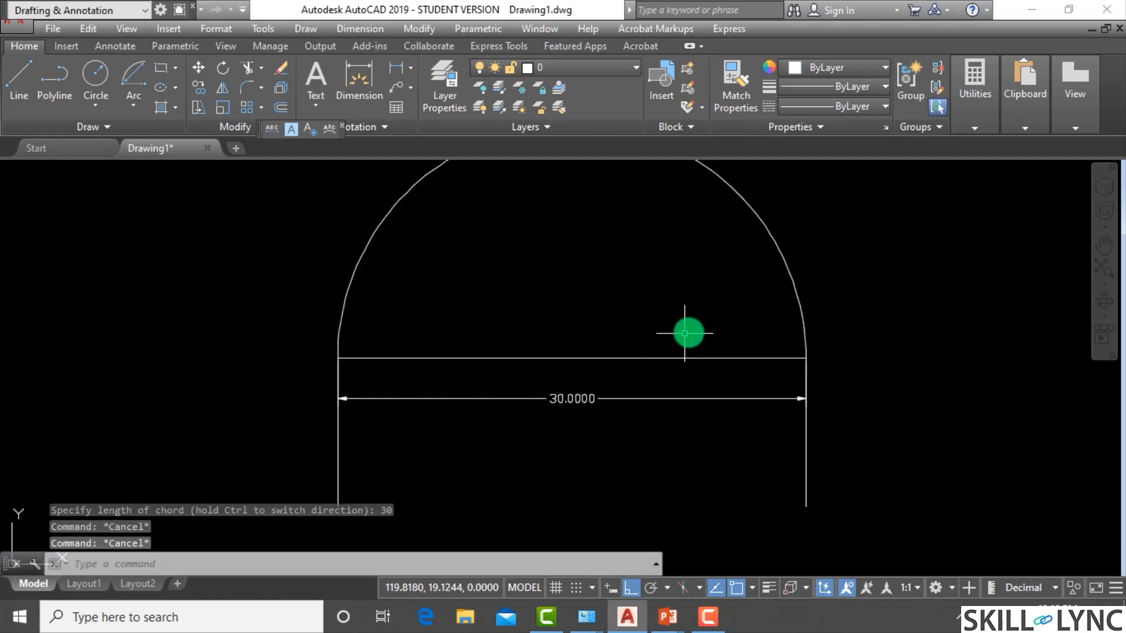
scroll(683, 335, "down", 2)
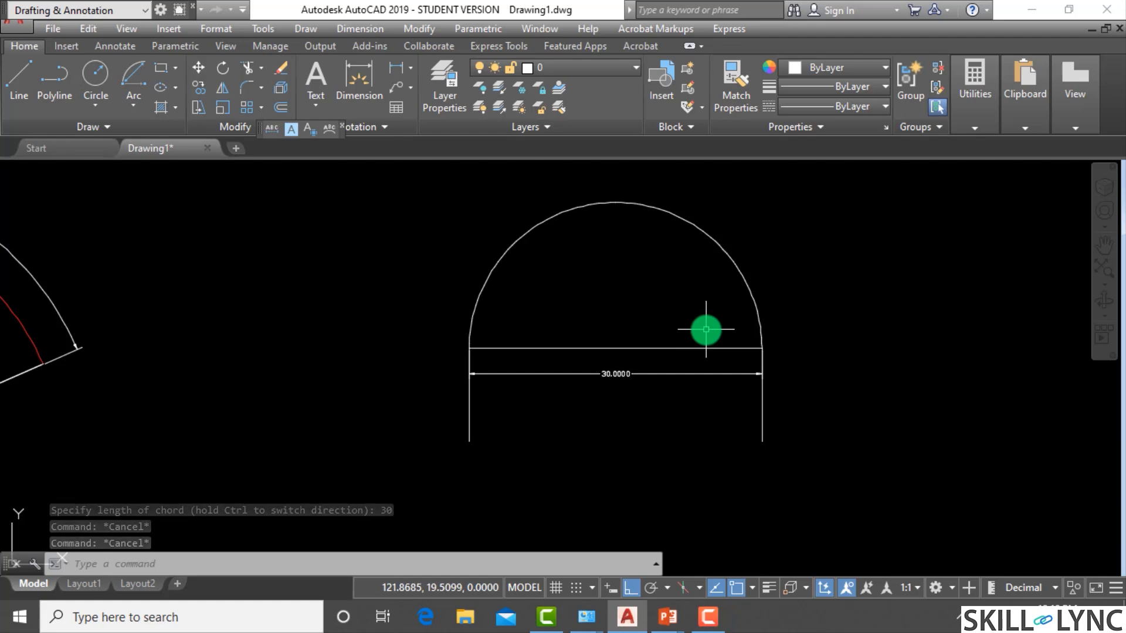
scroll(622, 397, "up", 2)
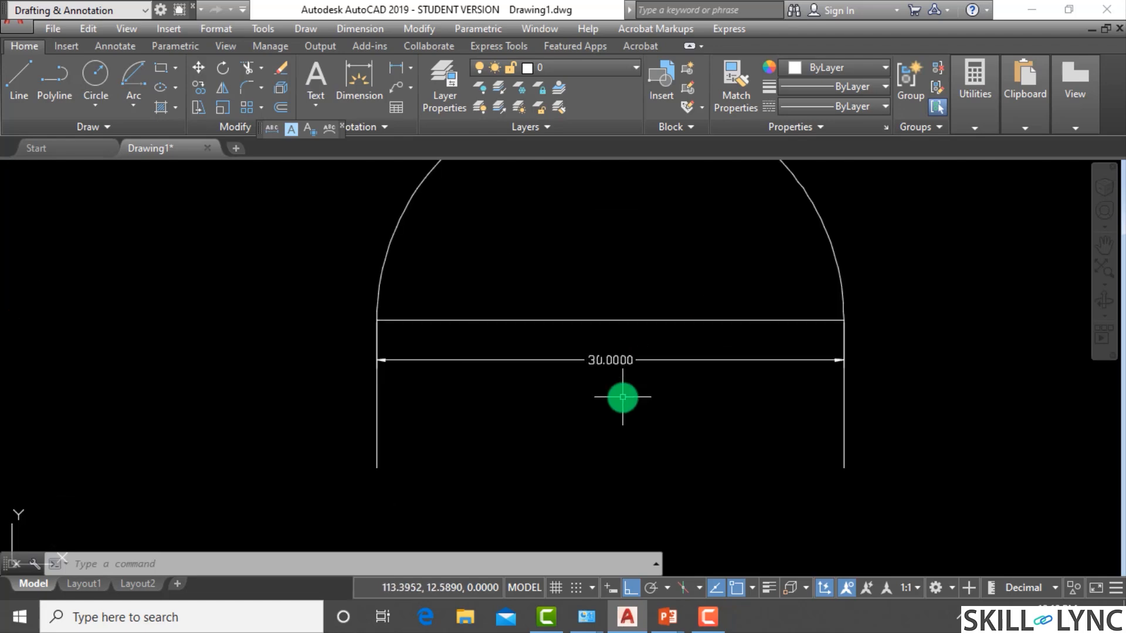
scroll(625, 395, "down", 2)
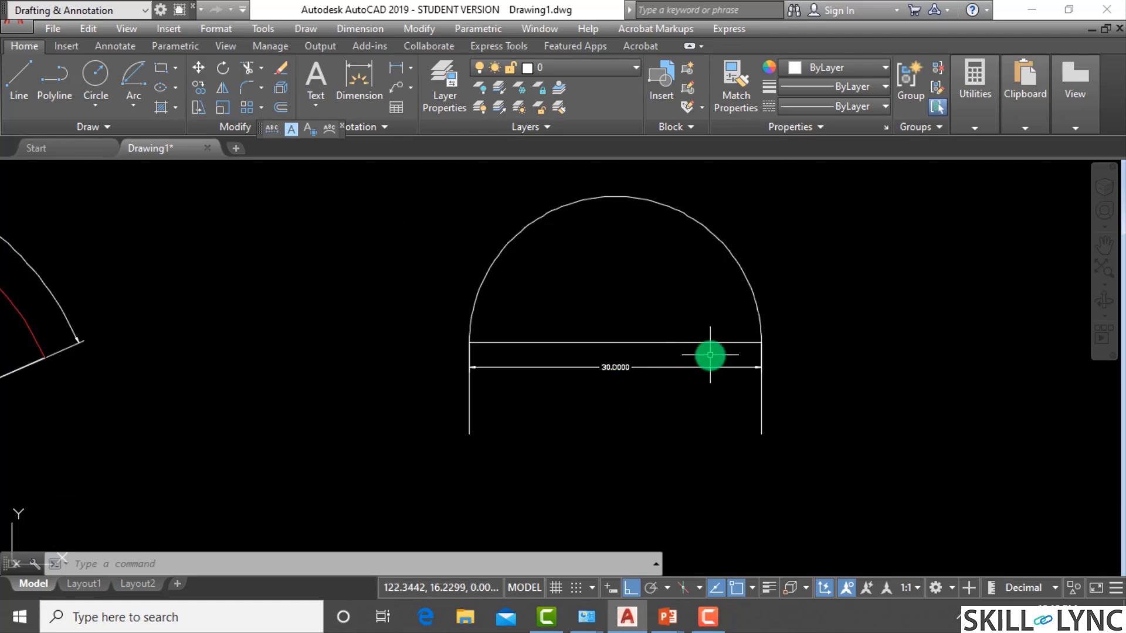
scroll(381, 346, "down", 2)
scroll(680, 302, "up", 2)
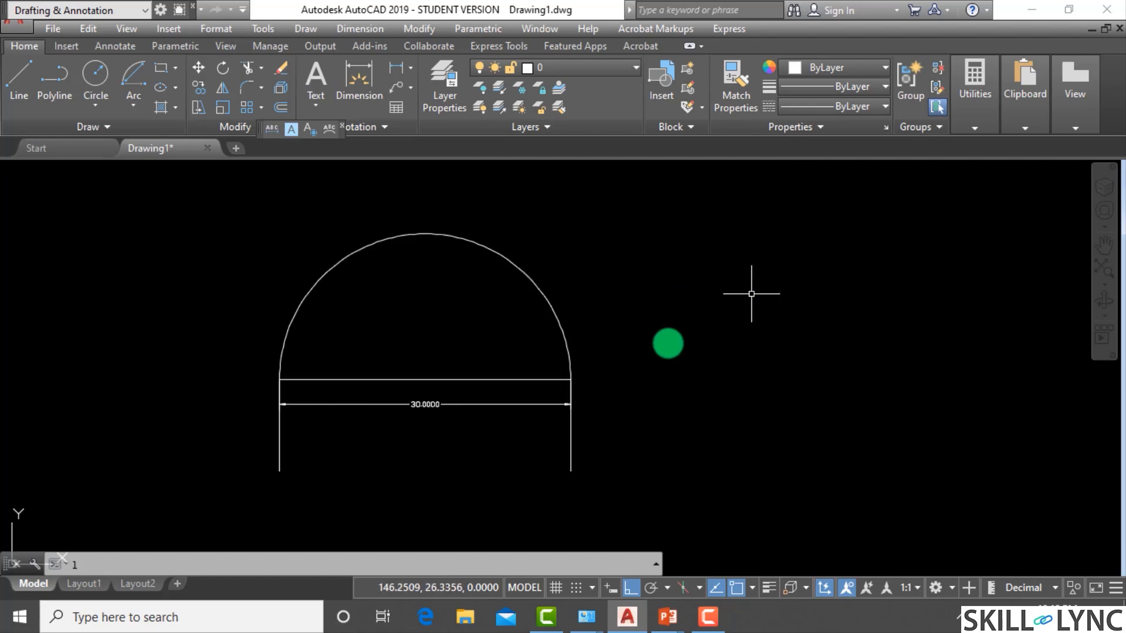
Step: Turn off Ortho mode and draw a freehand sloped line rising to the right of the arc-capped shape
key("l")
key("Return")
left_click(648, 420)
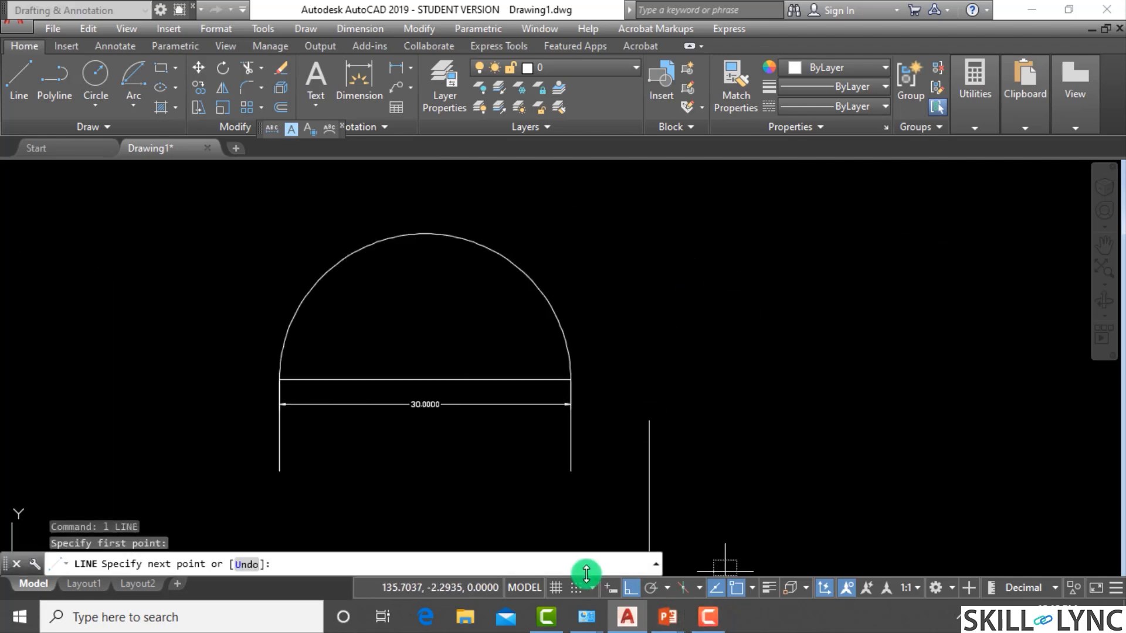
left_click(626, 588)
left_click(887, 255)
key("Escape")
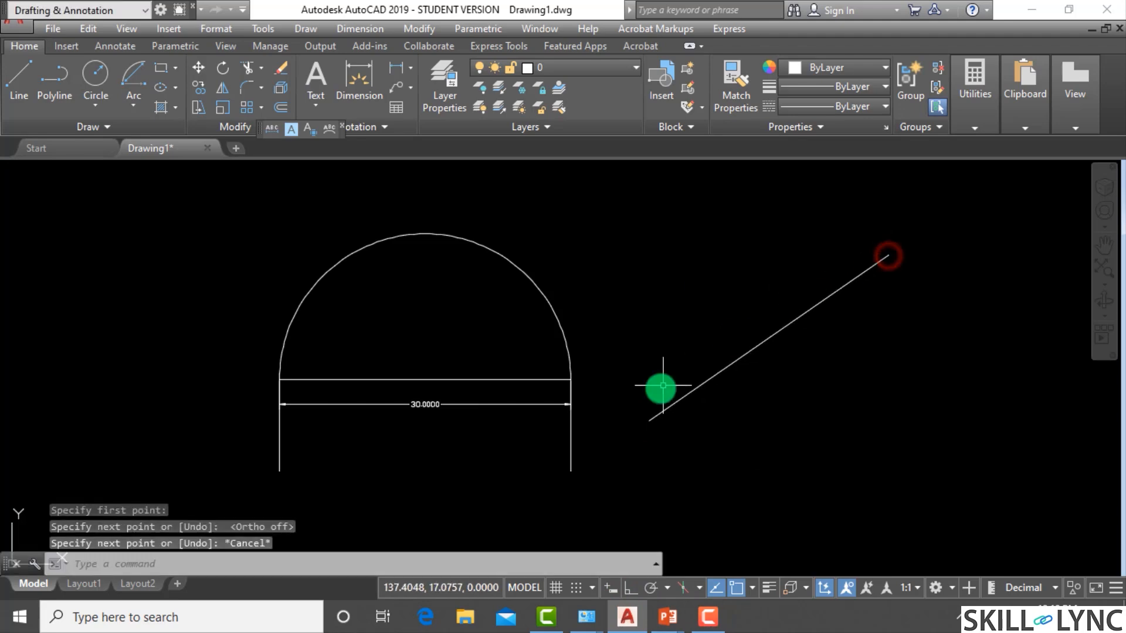
key("Escape")
Step: Erase the freehand sloped line beside the arc-capped shape
left_click(821, 365)
left_click(750, 282)
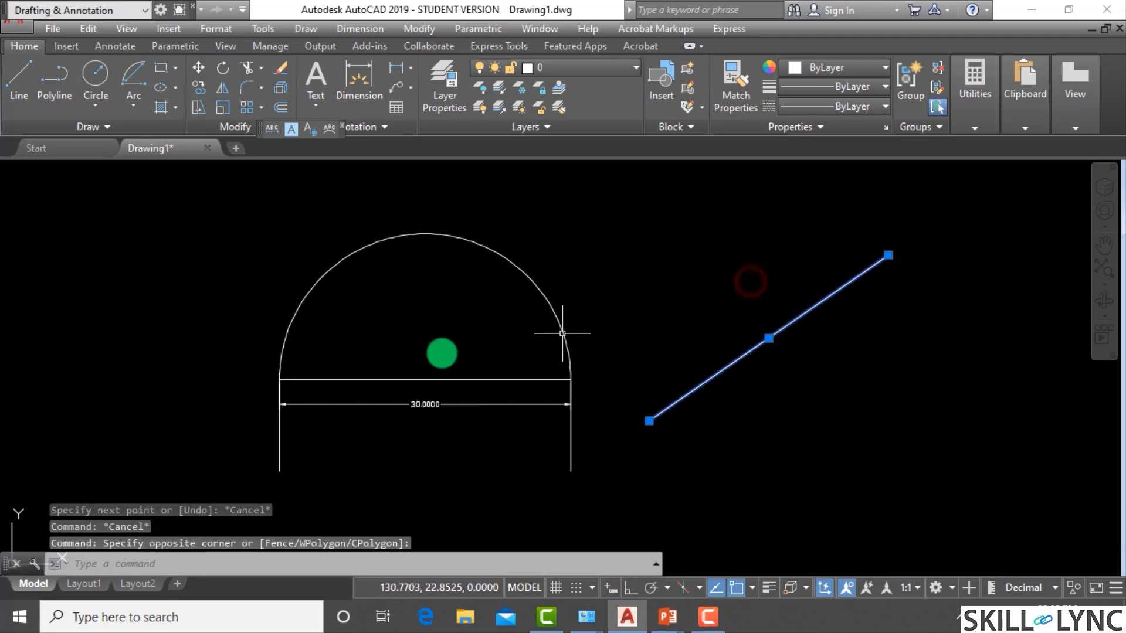
left_click(867, 344)
left_click(774, 261)
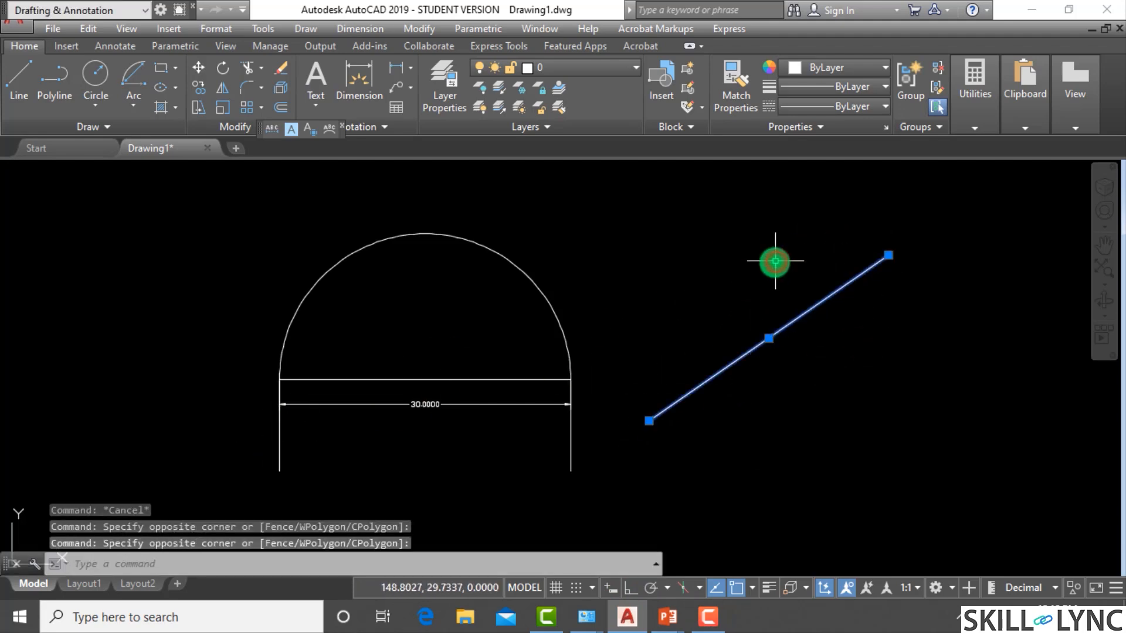
type("e")
key("Return")
key("Return")
key("Escape")
Step: Draw a line 30 units long at 30 degrees to the right of the arc-capped shape
type("l")
key("Return")
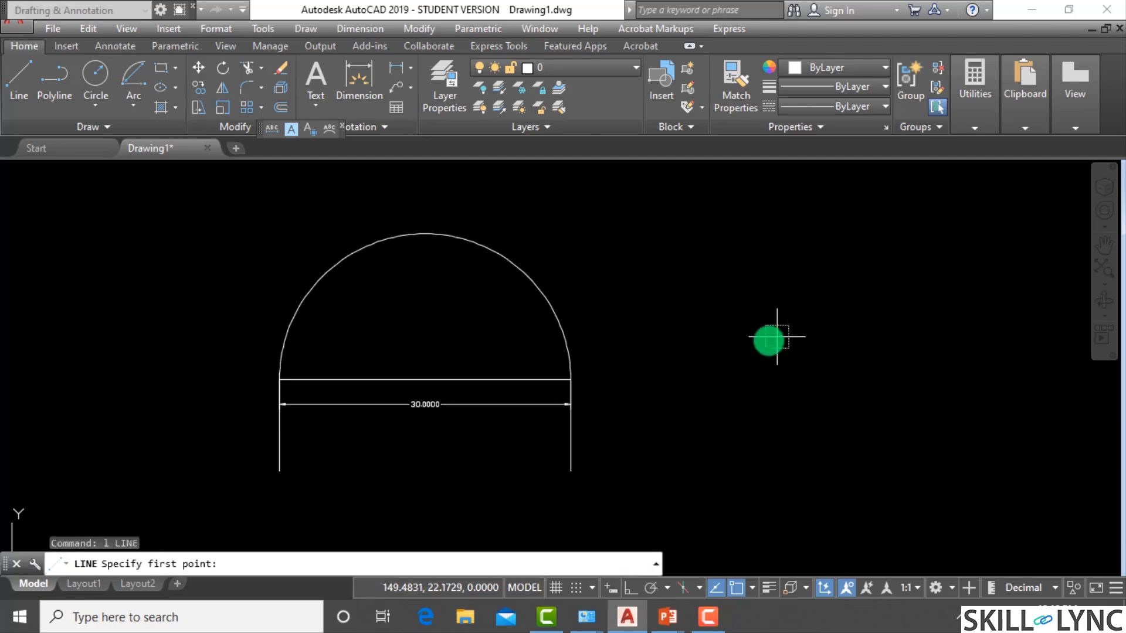
left_click(705, 385)
type("@30<30")
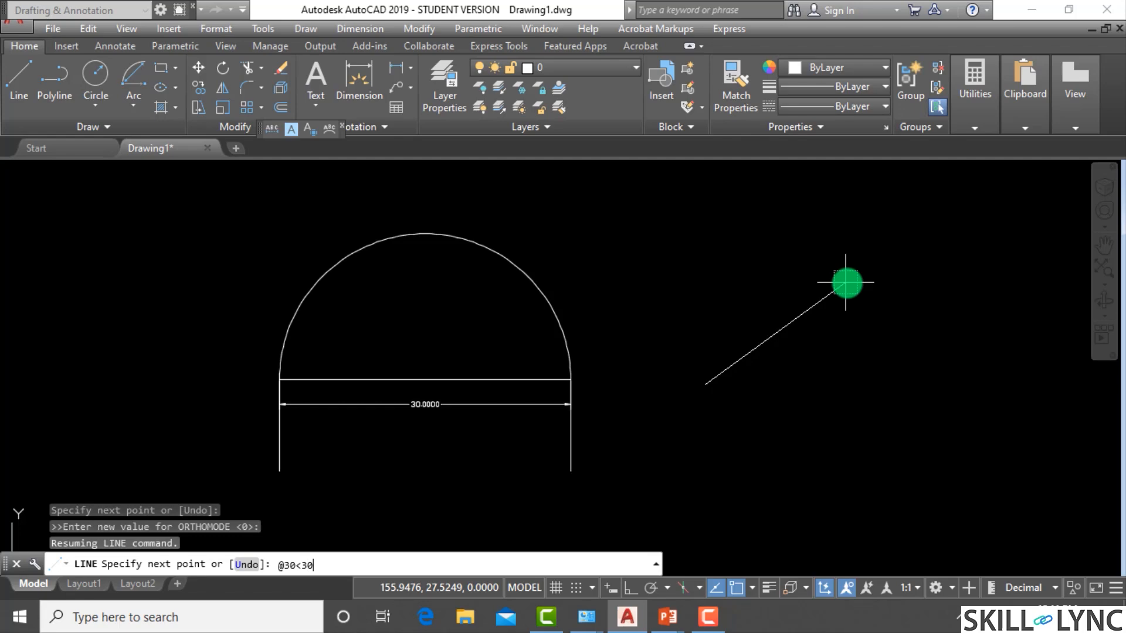
key("Return")
key("Escape")
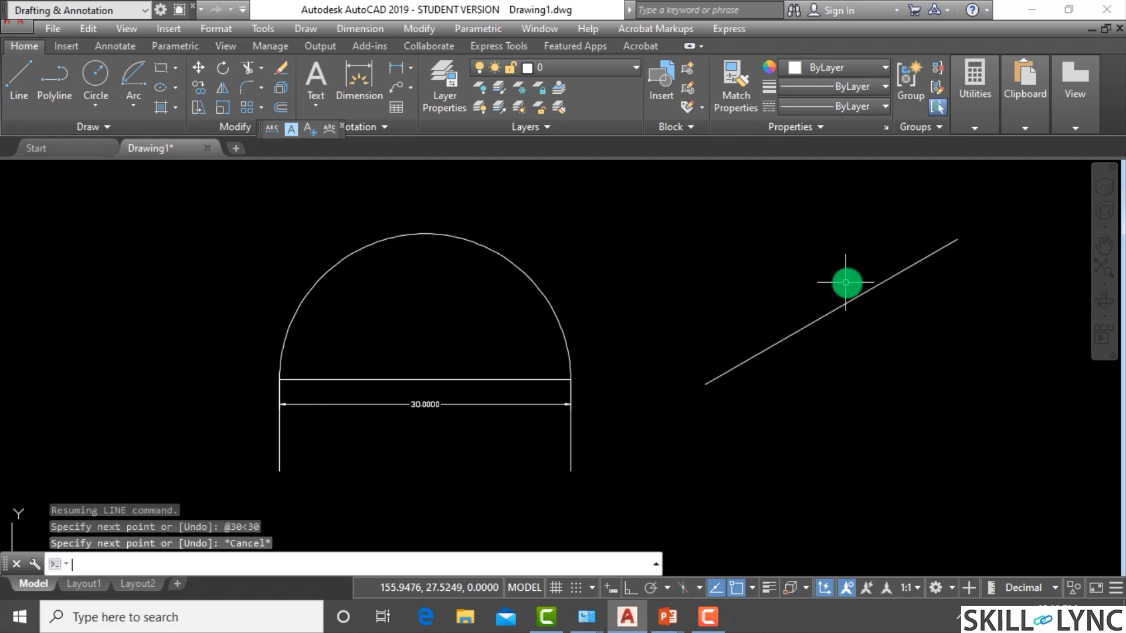
key("Escape")
Step: Draw a perpendicular line about 5.6 units long at 300 degrees from the inclined line's midpoint
scroll(720, 376, "down", 2)
scroll(870, 291, "up", 2)
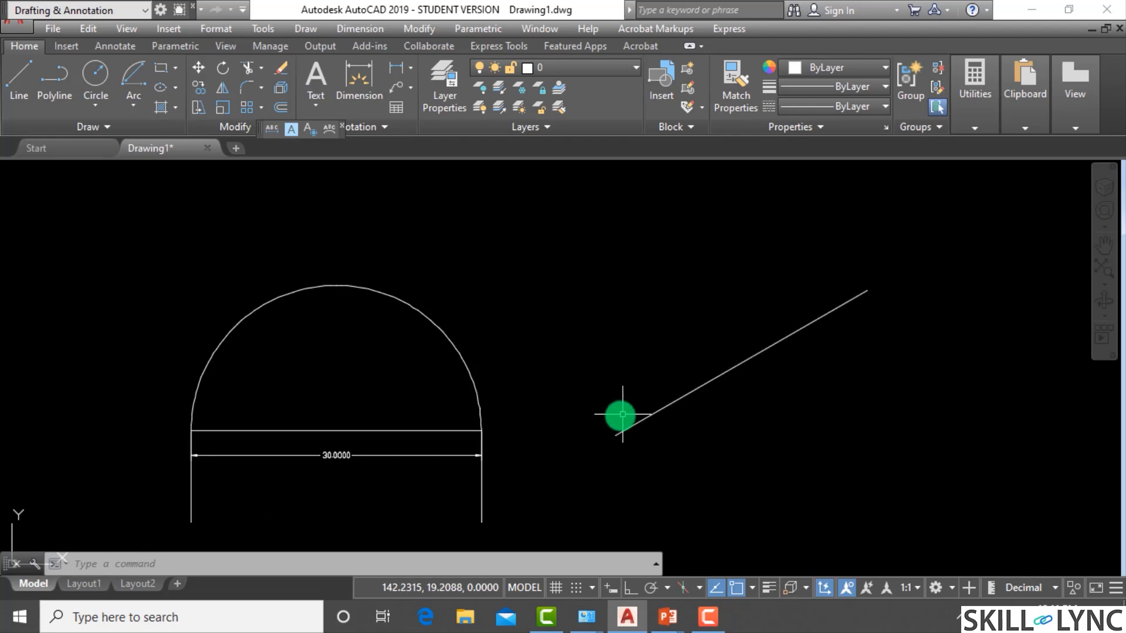
type("l")
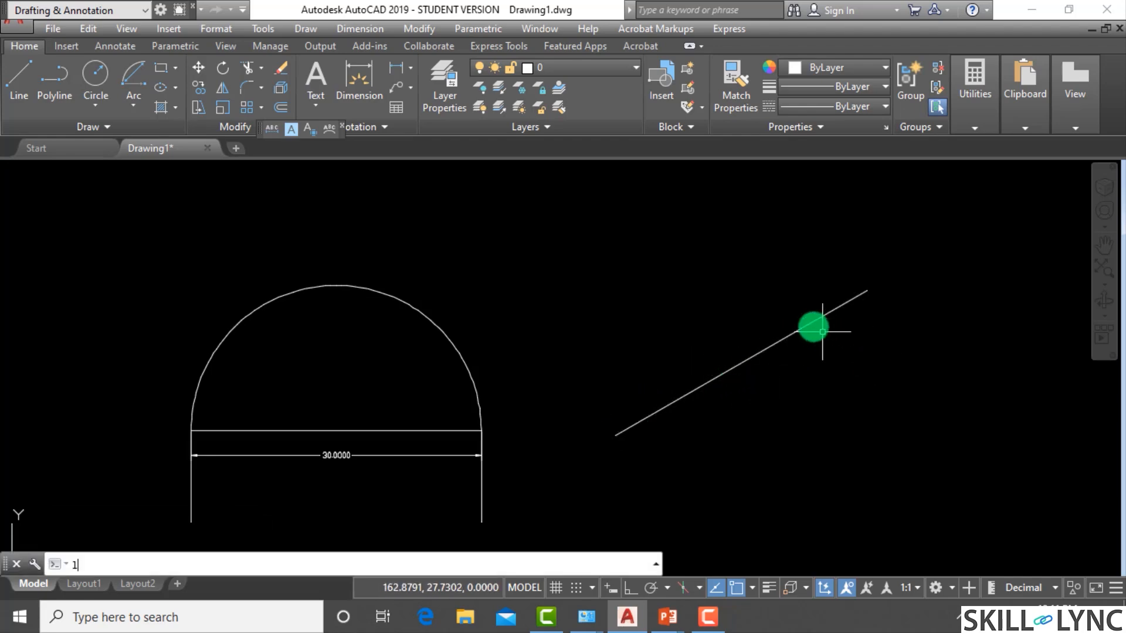
key("Return")
left_click(742, 363)
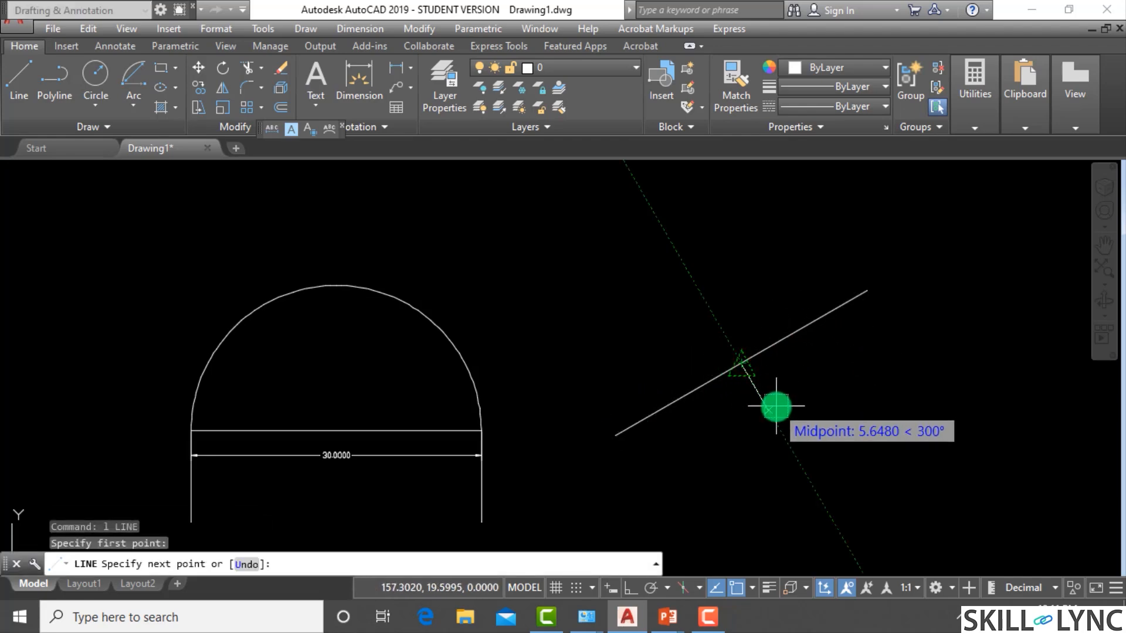
left_click(771, 403)
key("Escape")
key("Escape")
key("Escape")
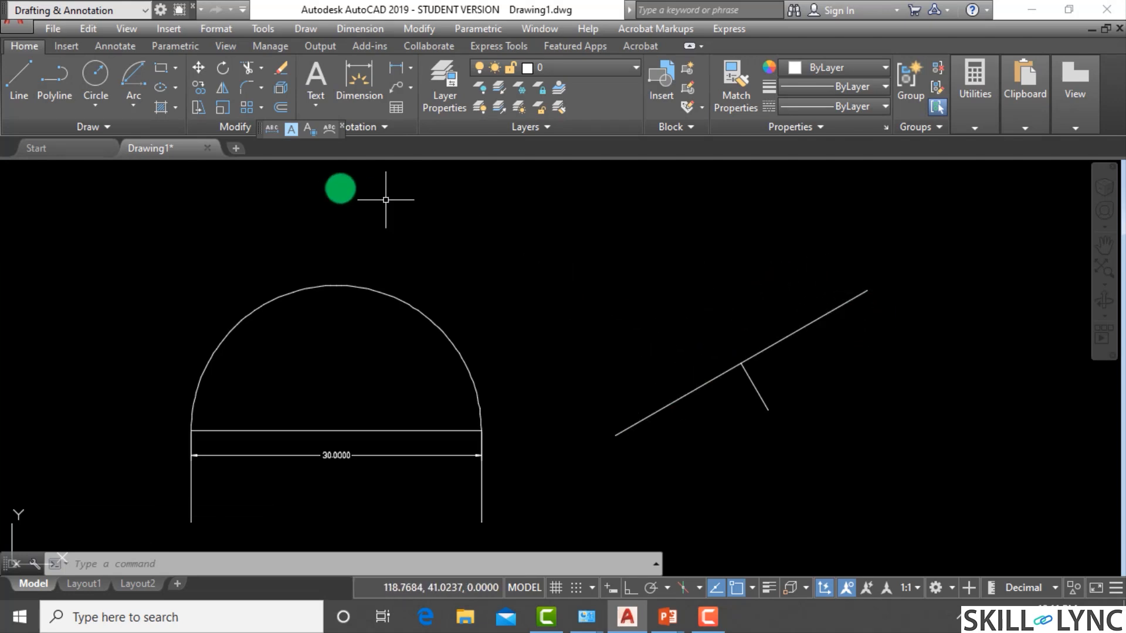
Step: Draw a Start, Center, Length arc from the inclined line's upper endpoint, centered on the short perpendicular line's free end, with a chord length of 30
left_click(133, 110)
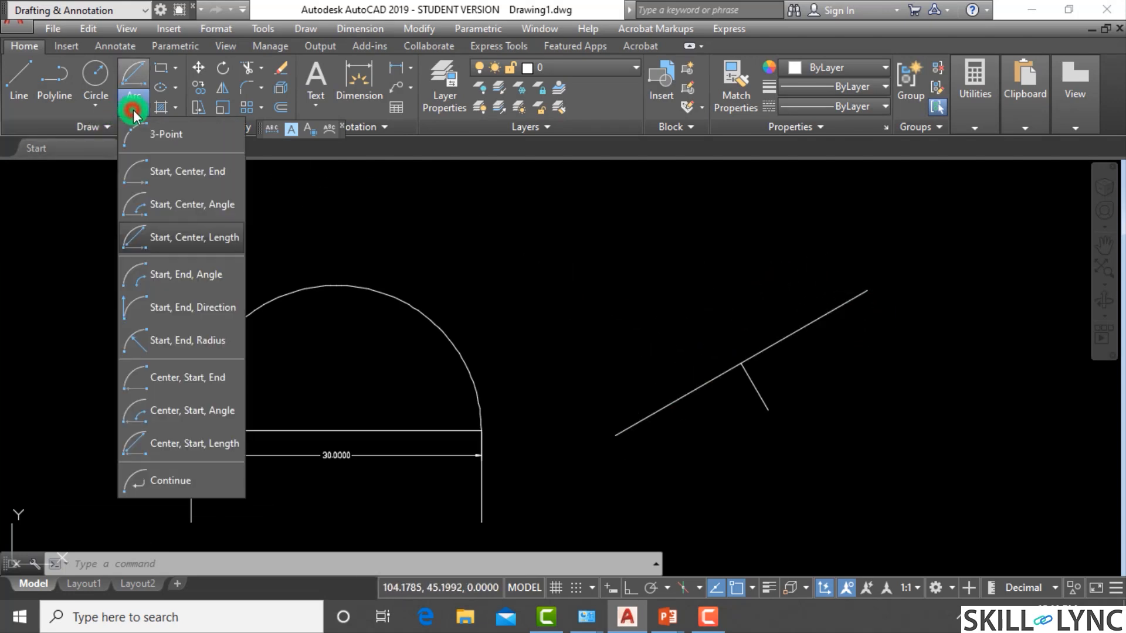
left_click(191, 237)
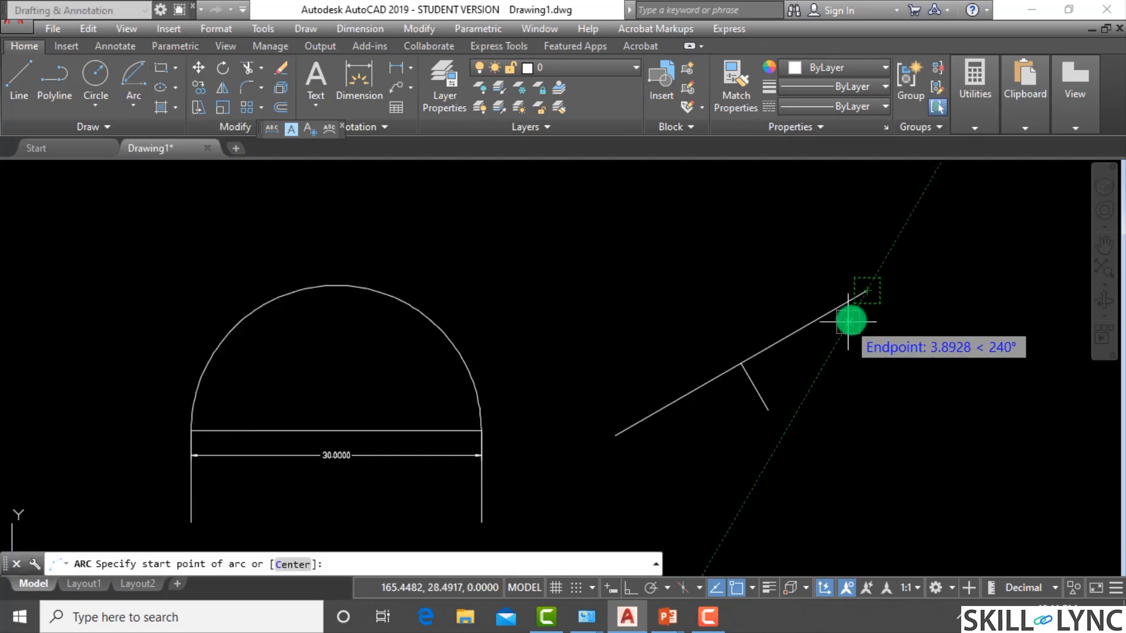
left_click(866, 290)
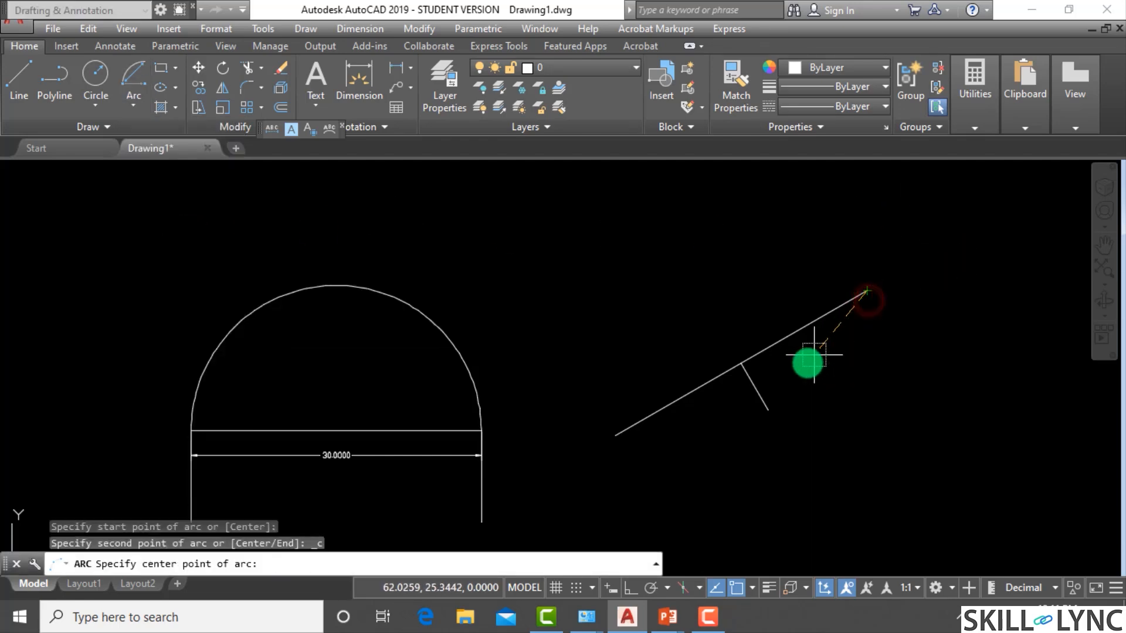
left_click(768, 409)
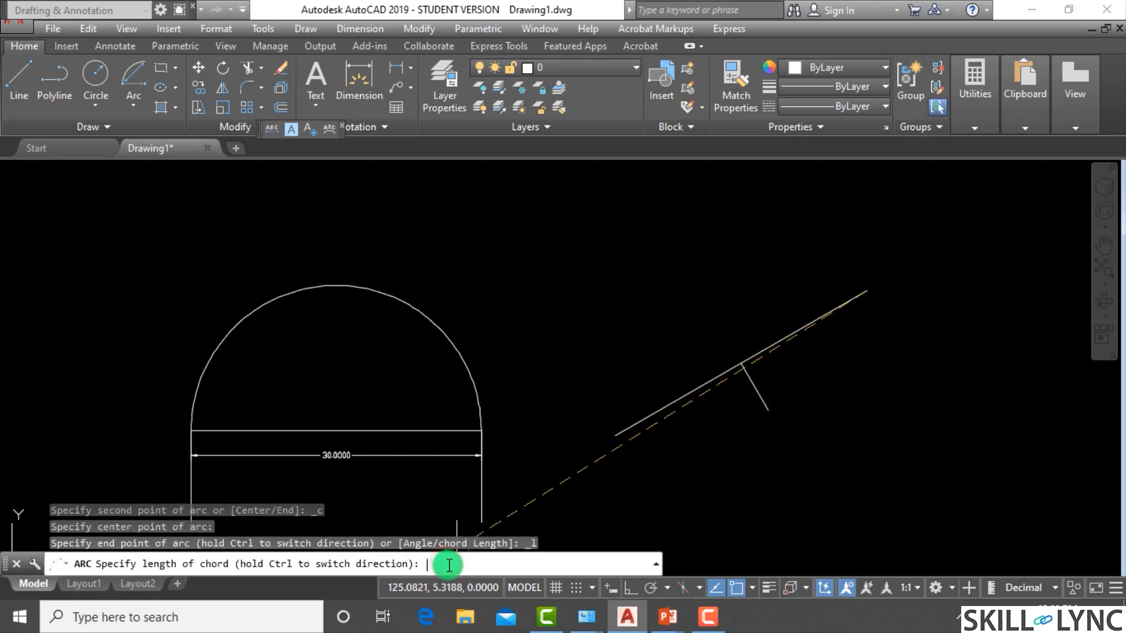
type("3")
key("Return")
key("Escape")
key("Escape")
key("Escape")
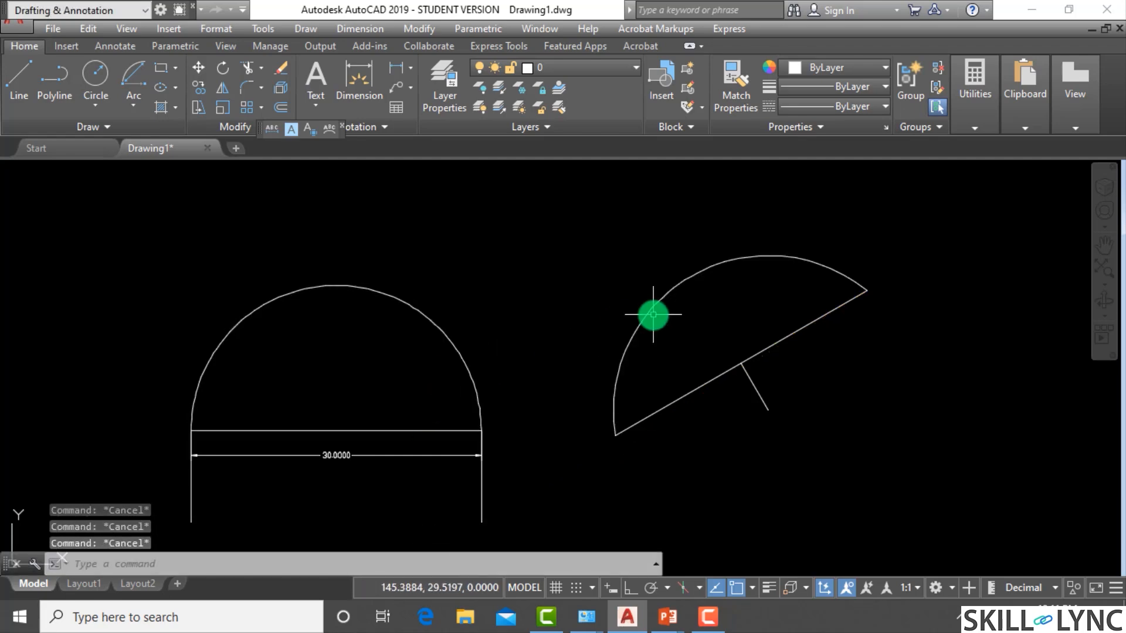
Step: Add an arc length dimension to the arc above the inclined line, placed outside the arc on its upper-left side
scroll(653, 315, "down", 2)
scroll(749, 300, "up", 2)
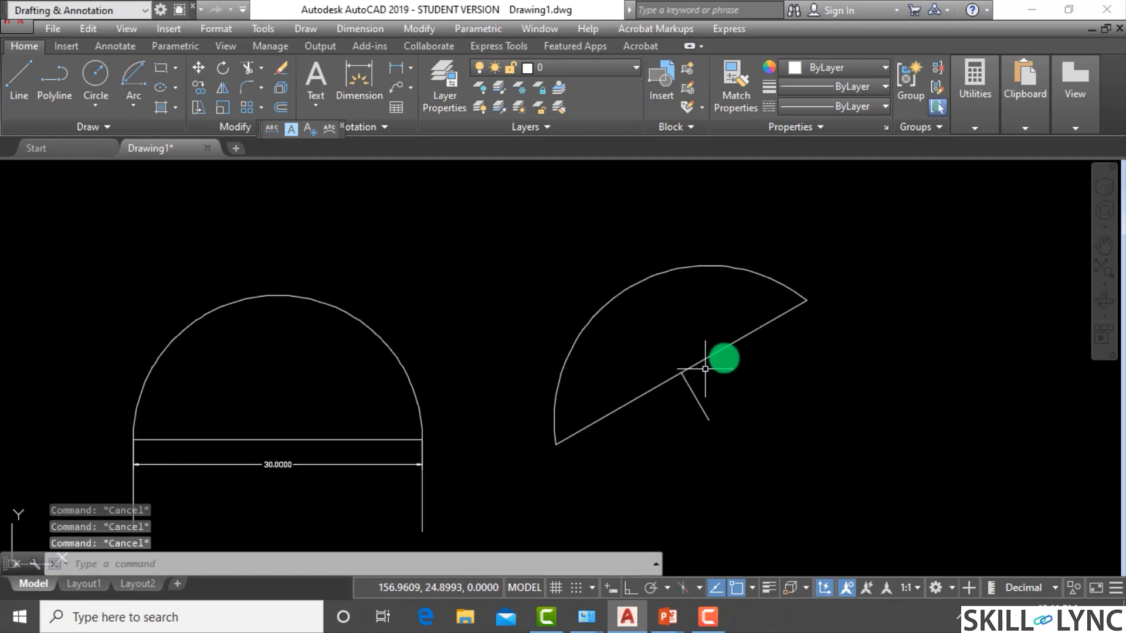
scroll(636, 352, "down", 2)
scroll(716, 366, "up", 2)
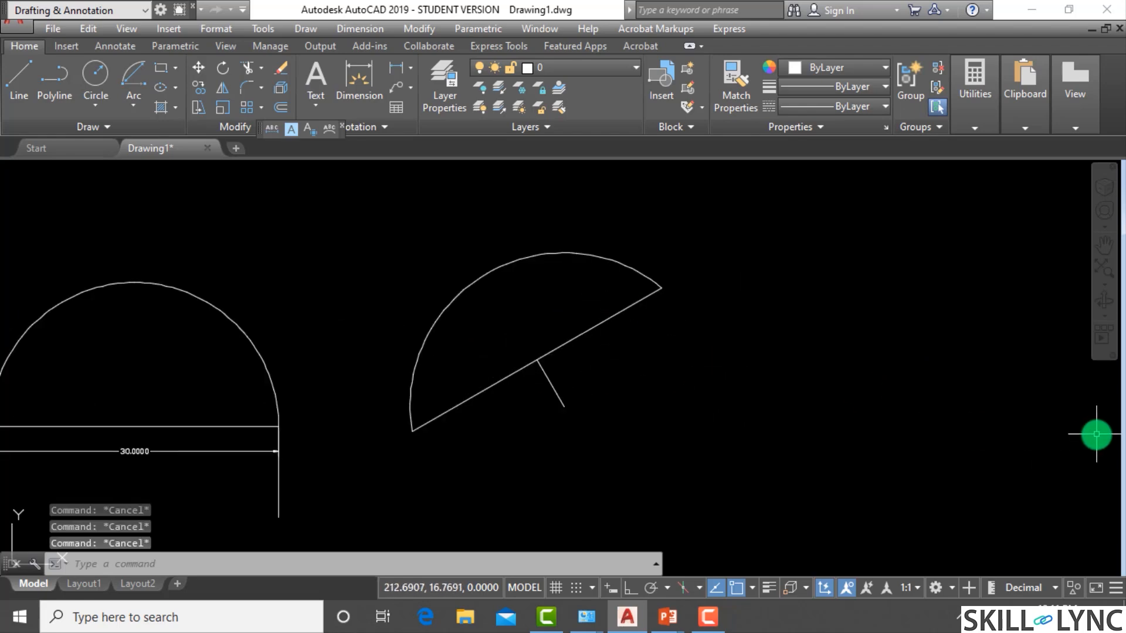
type("di")
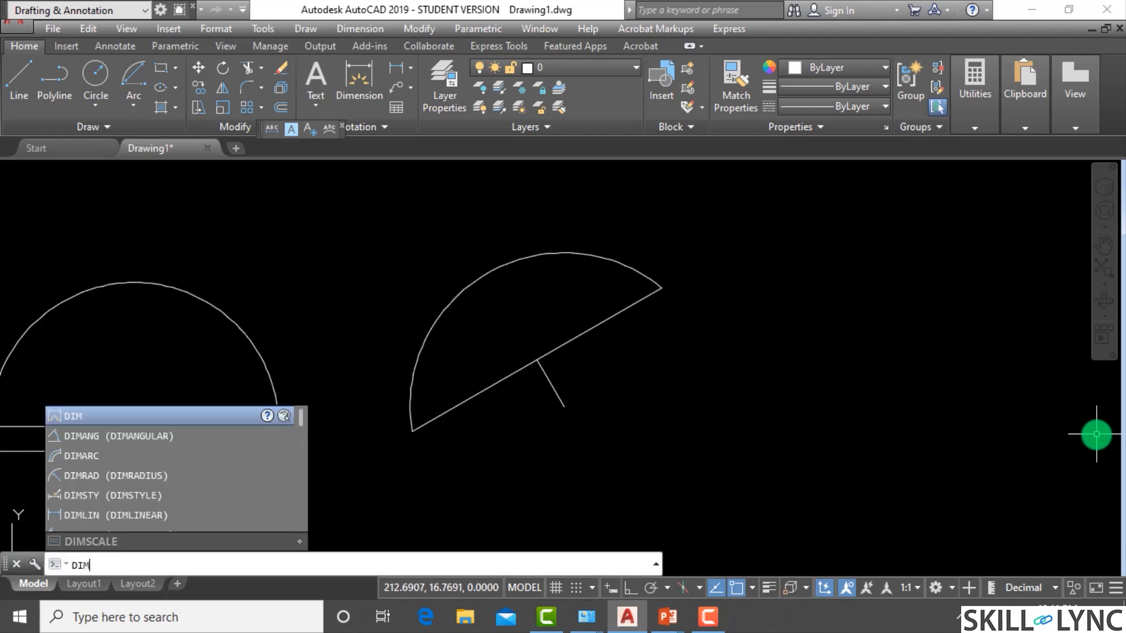
key("Escape")
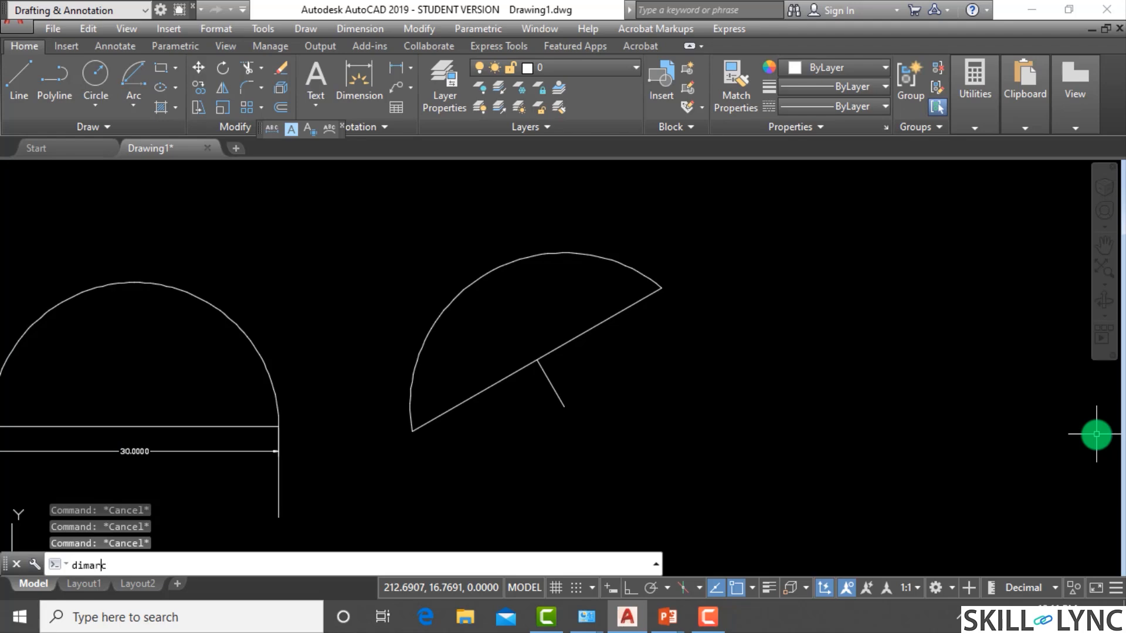
type("dimarc")
key("Return")
left_click(513, 260)
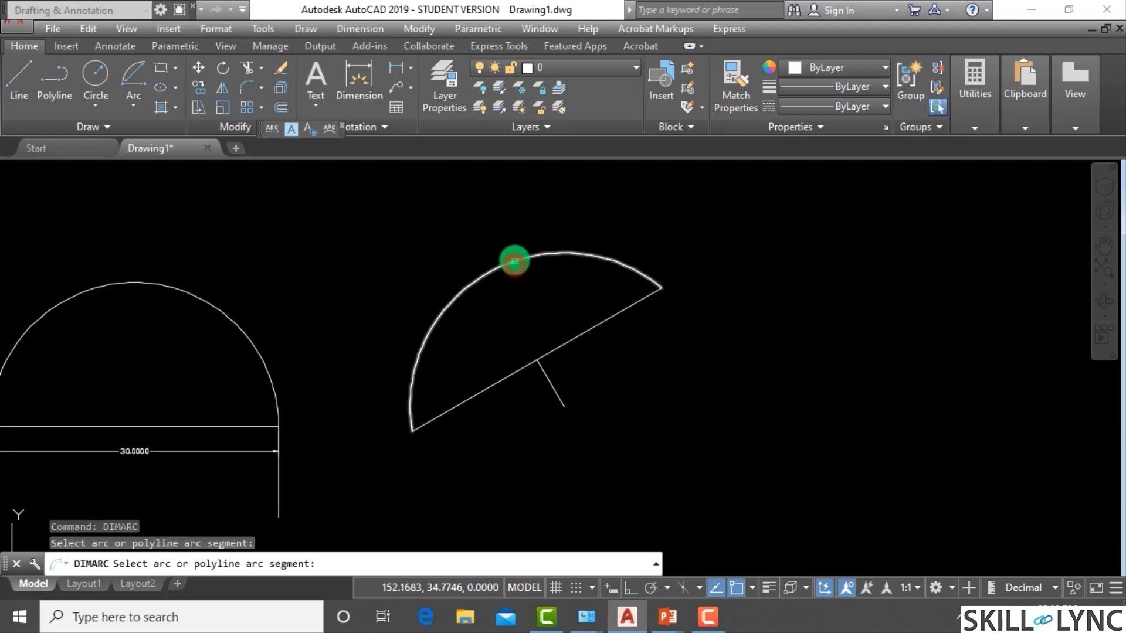
left_click(512, 259)
left_click(467, 232)
scroll(469, 233, "up", 2)
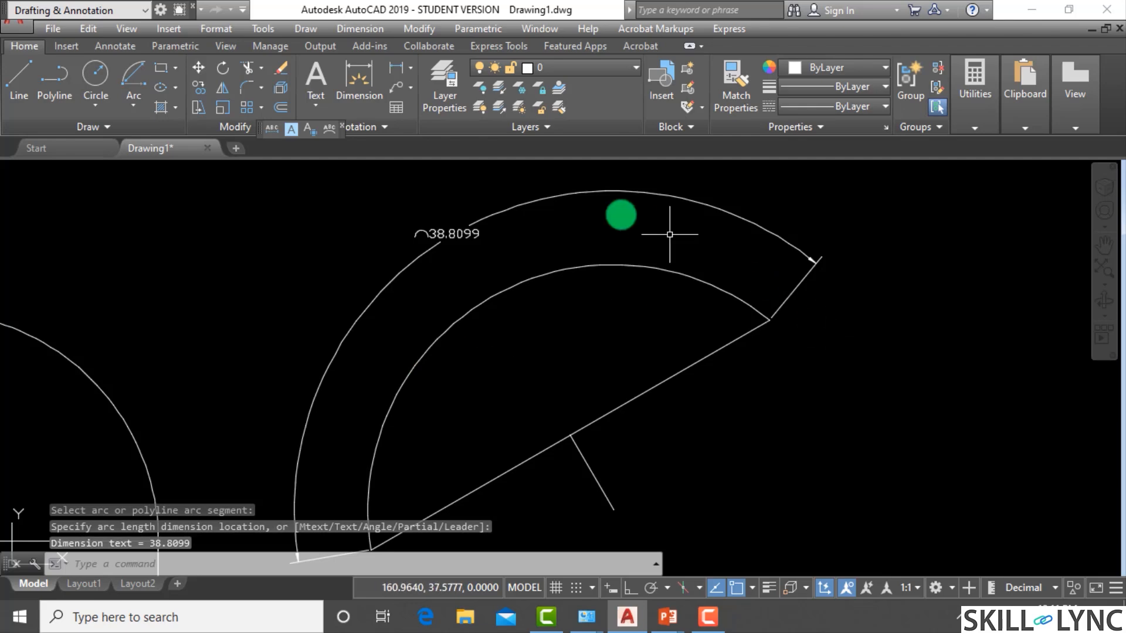
scroll(670, 234, "down", 2)
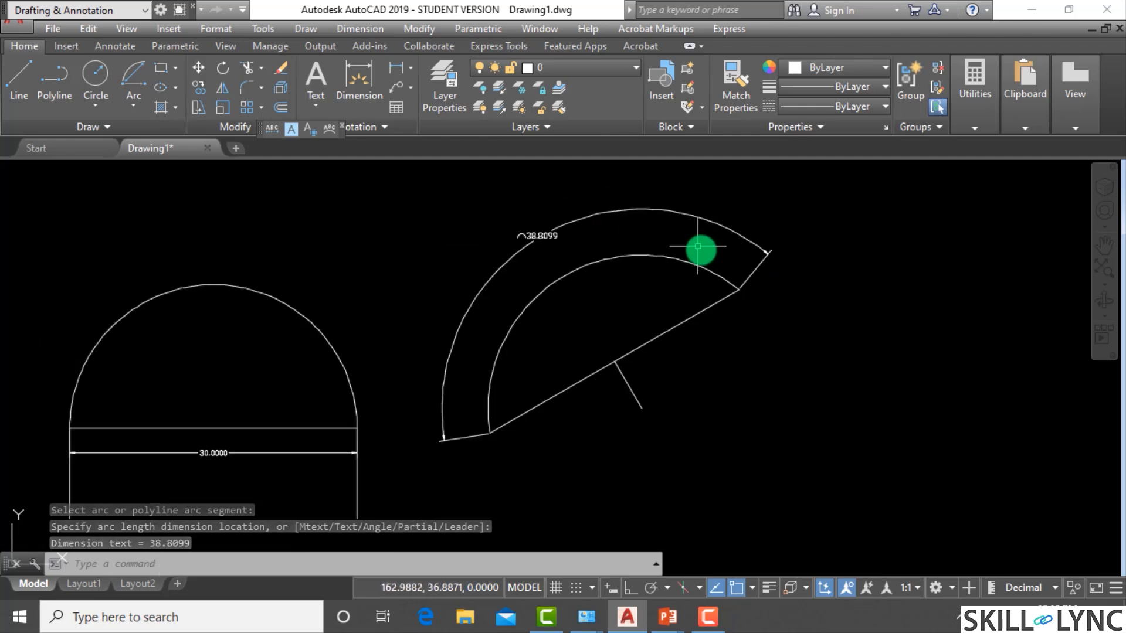
left_click(132, 111)
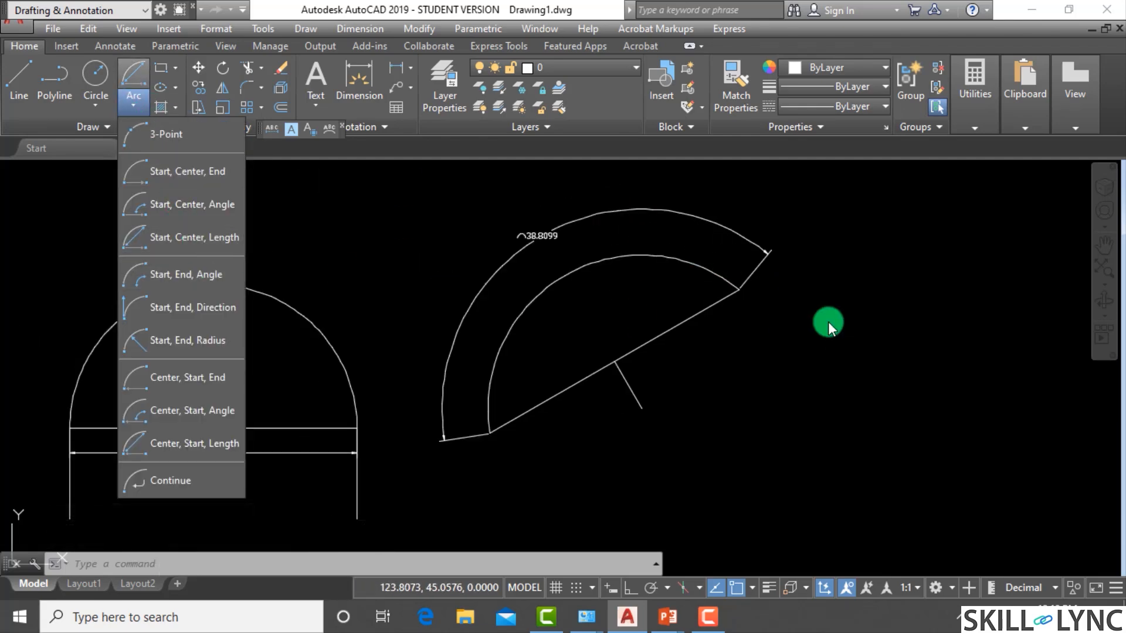
key("Escape")
key("Escape")
key("Escape")
scroll(915, 363, "down", 2)
scroll(739, 293, "up", 2)
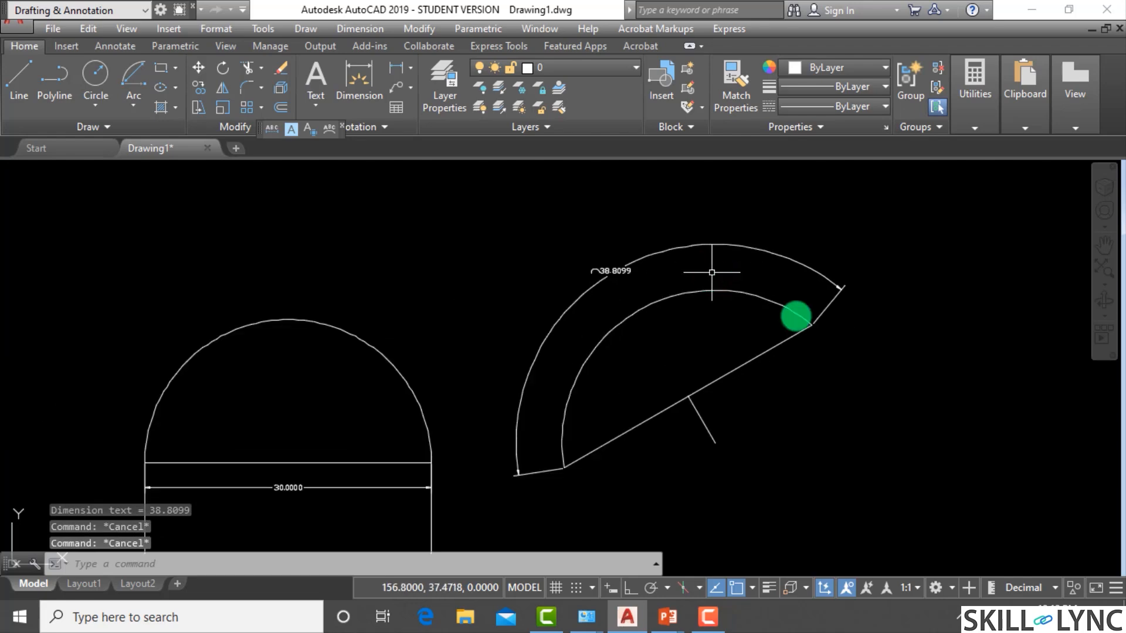
scroll(845, 338, "up", 2)
scroll(740, 346, "down", 2)
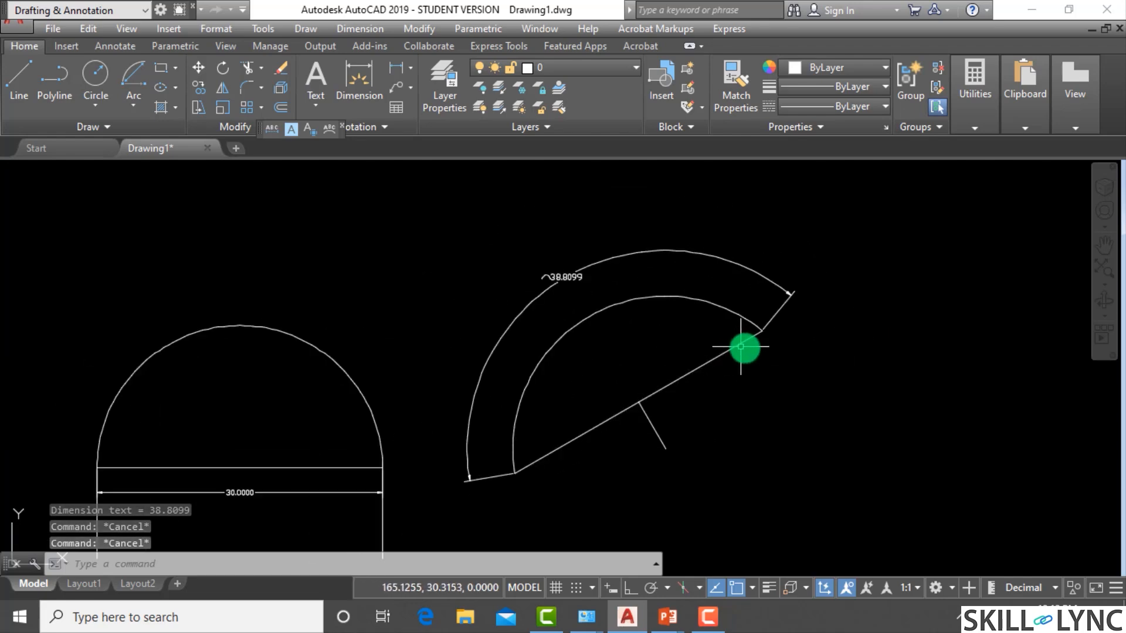
left_click(751, 347)
left_click(723, 324)
key("Escape")
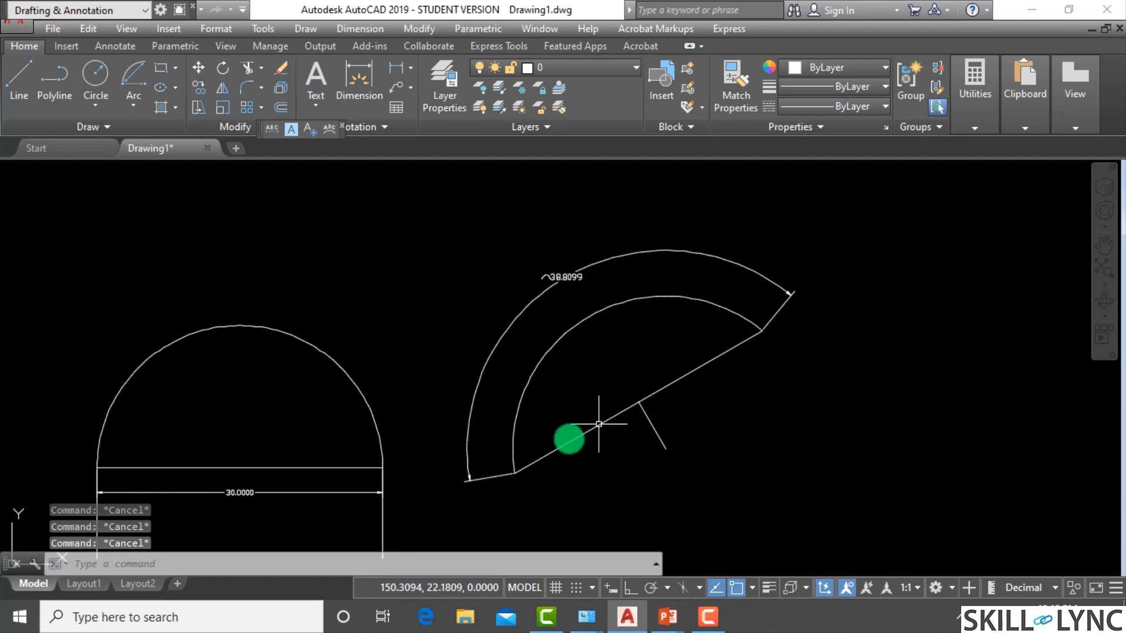
Step: Draw a line 45 units long at 15 degrees to the right of the dimensioned arc
middle_click_drag(1060, 318, 829, 325)
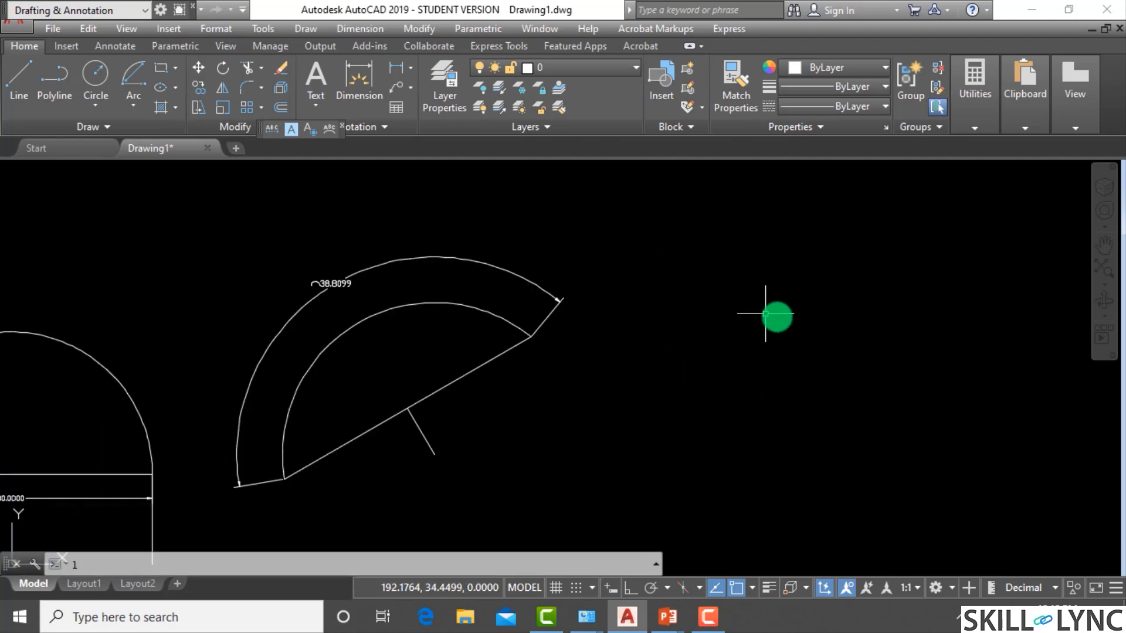
type("l")
key("Return")
left_click(695, 441)
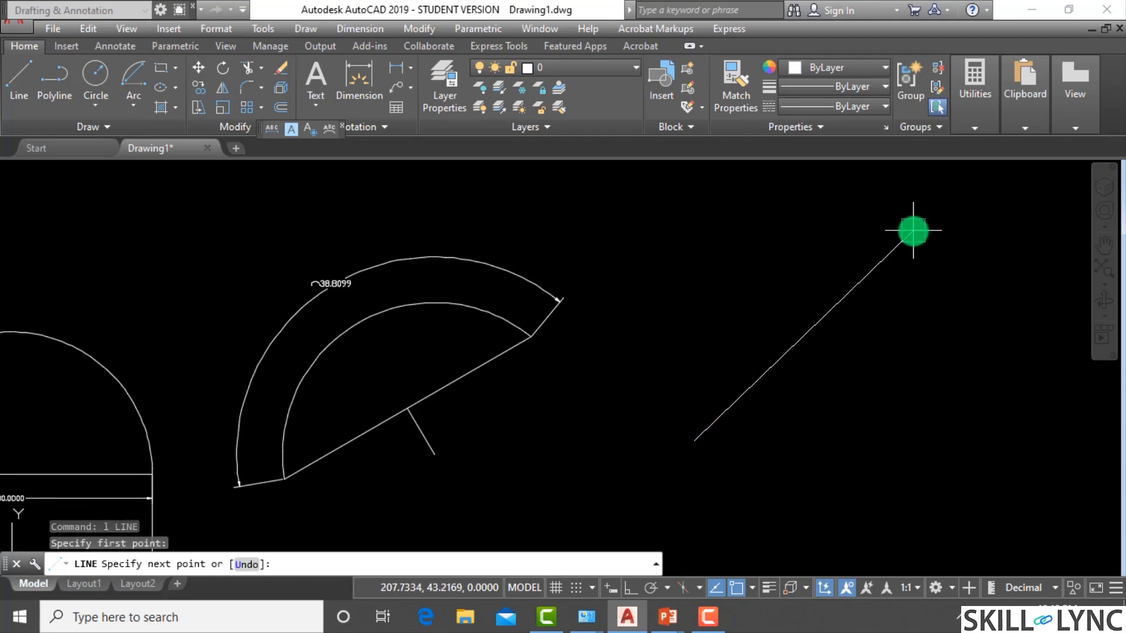
type("@45<")
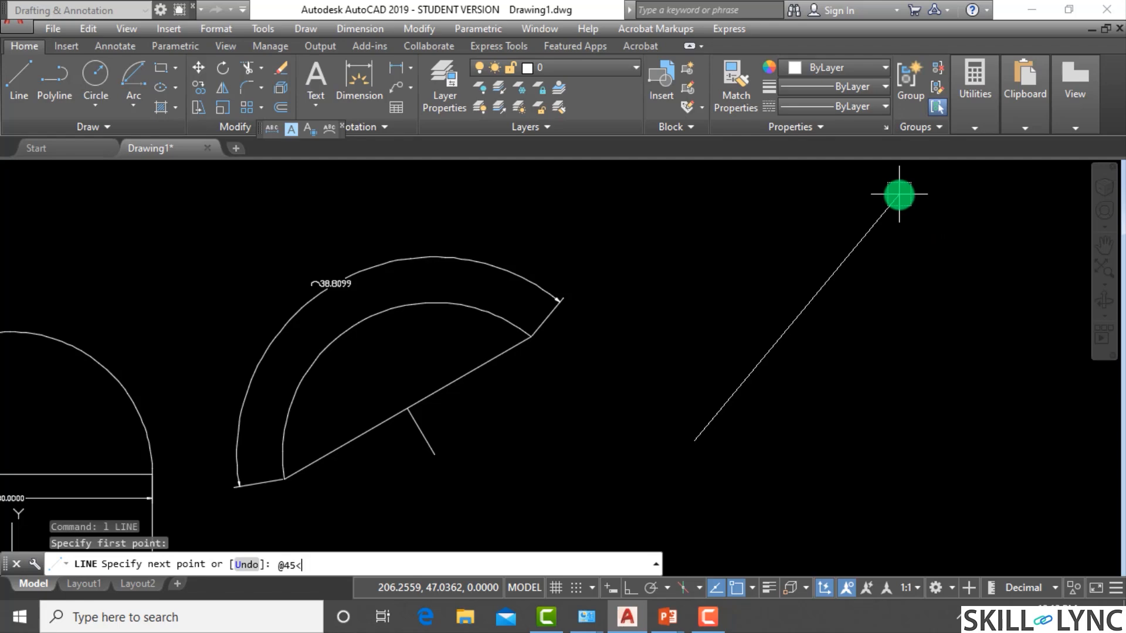
type("15")
key("Return")
key("Escape")
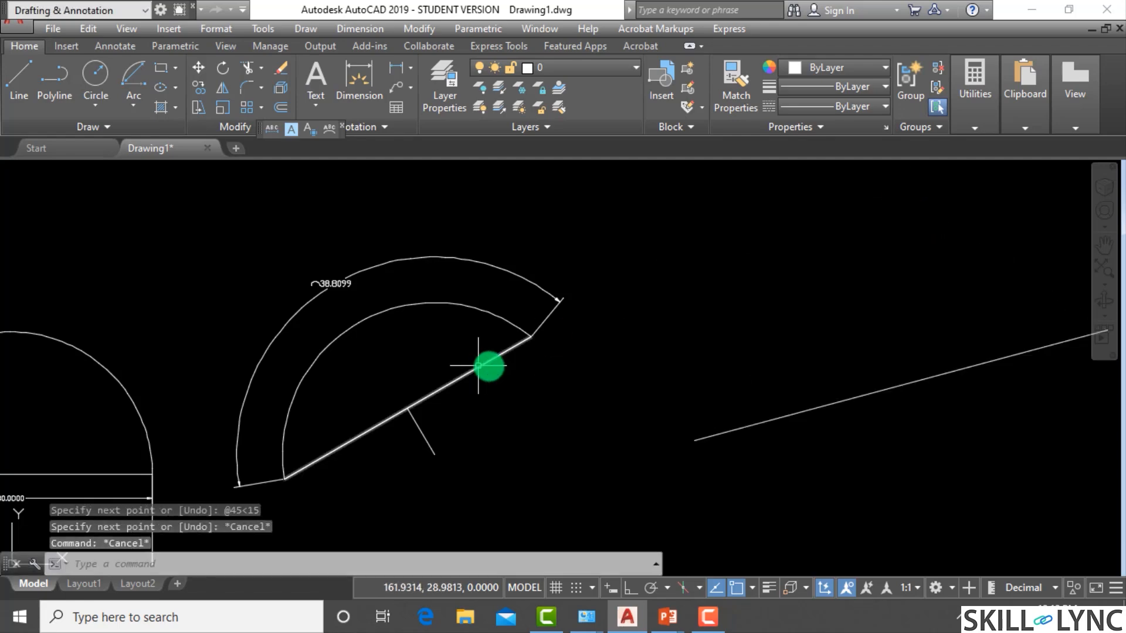
Step: Draw a freehand line downward from the 15-degree inclined line's midpoint, ending near coordinates 209.9, 15.9
scroll(579, 365, "down", 2)
scroll(815, 343, "up", 4)
key("Escape")
type("l")
key("Return")
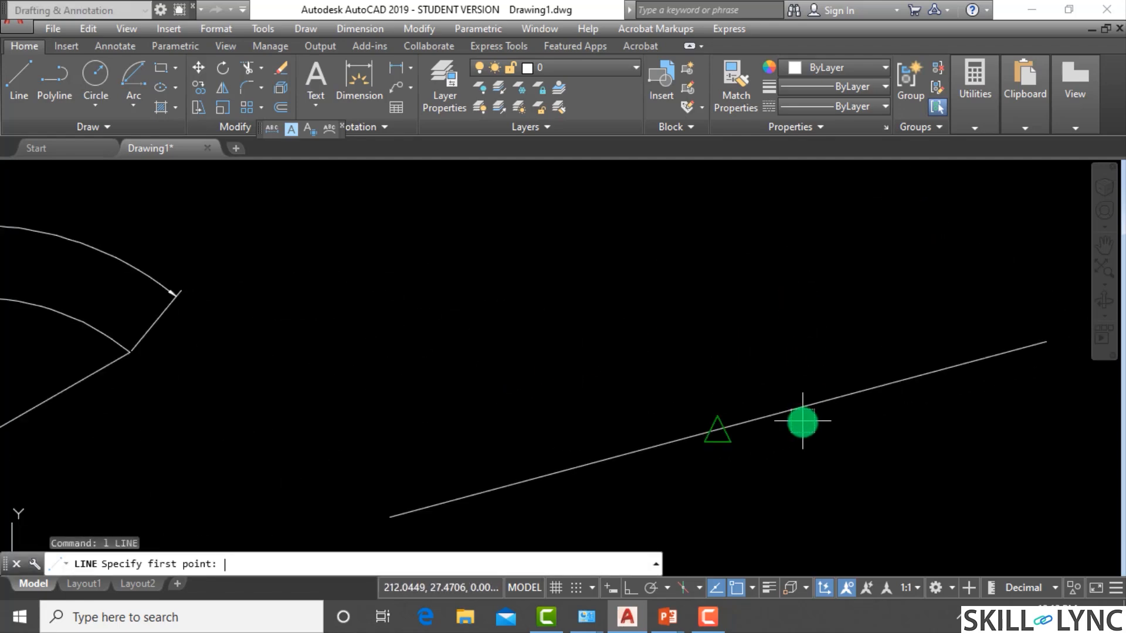
left_click(741, 420)
scroll(671, 364, "down", 2)
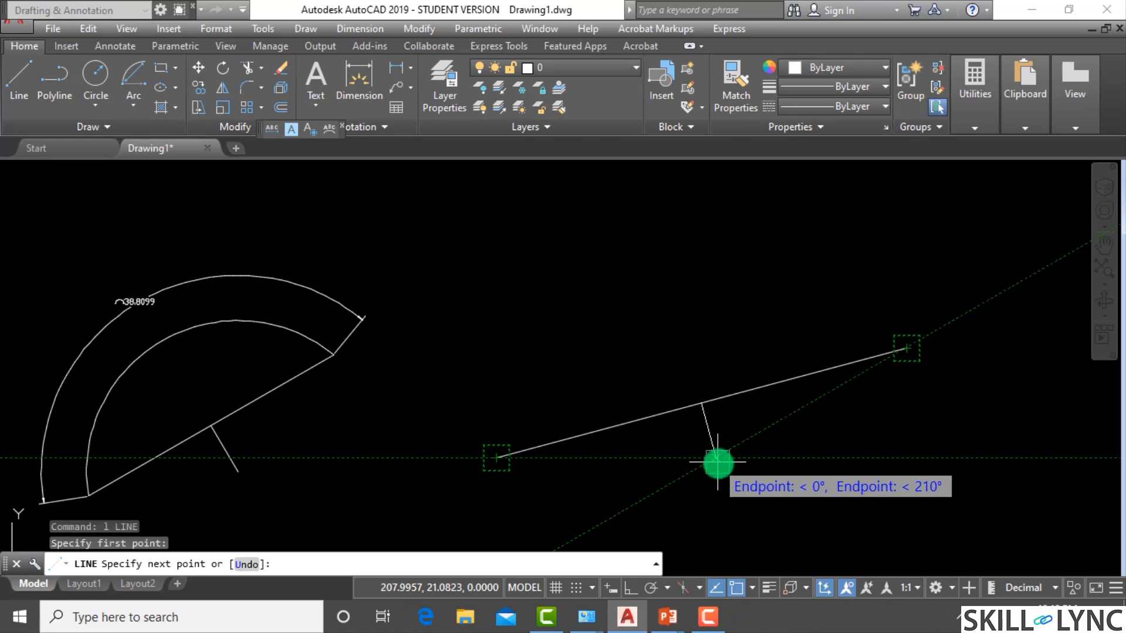
scroll(656, 251, "down", 2)
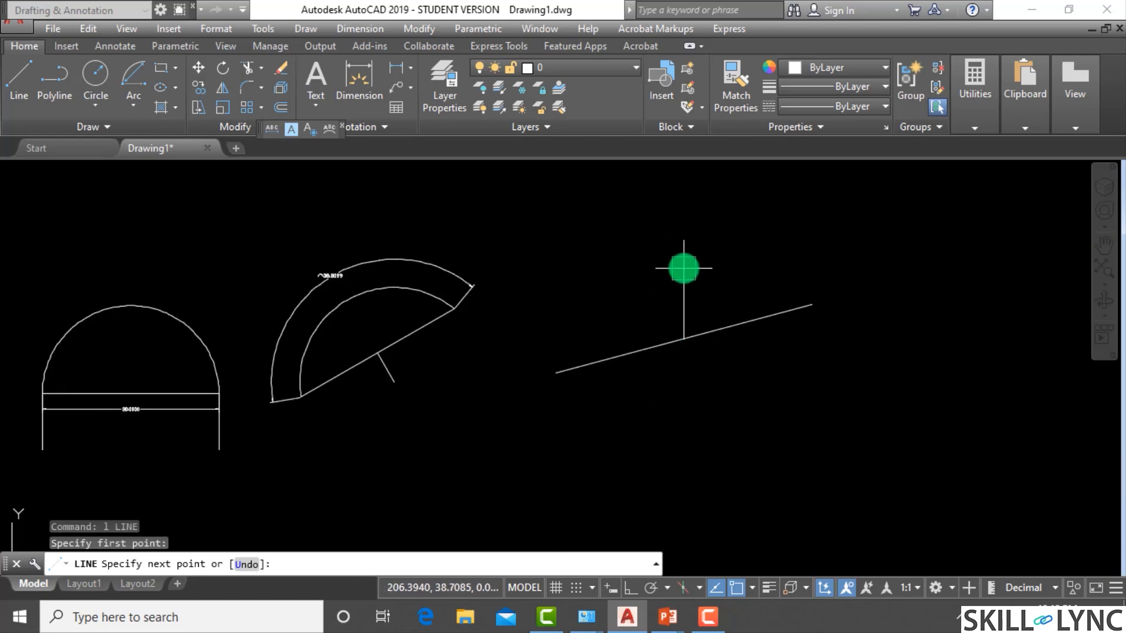
scroll(693, 382, "up", 5)
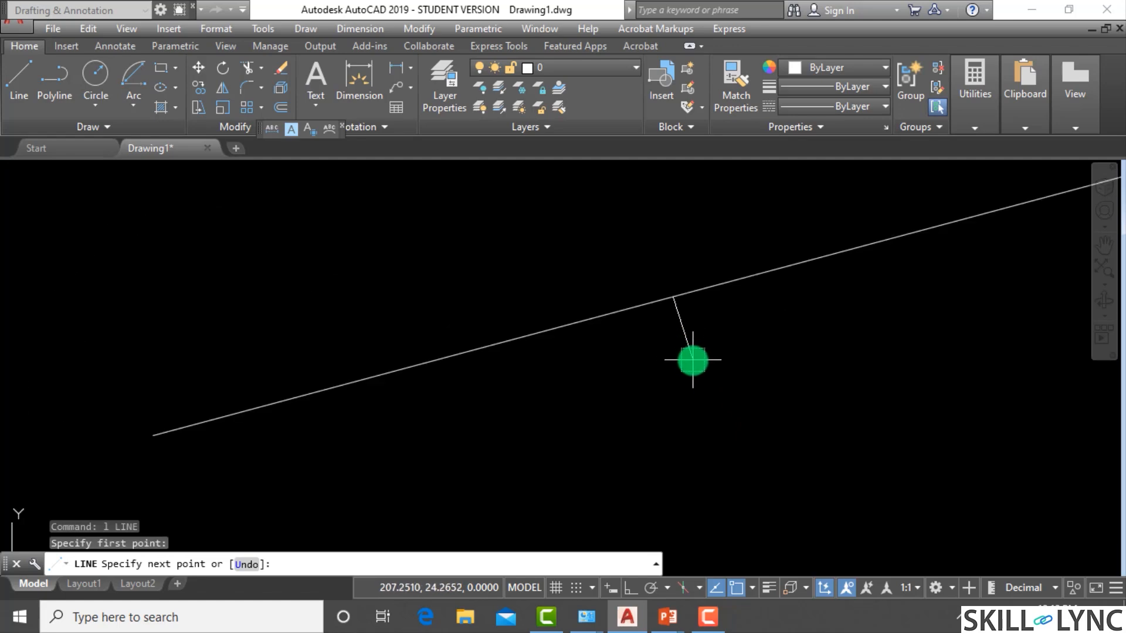
scroll(679, 321, "up", 3)
scroll(681, 326, "down", 3)
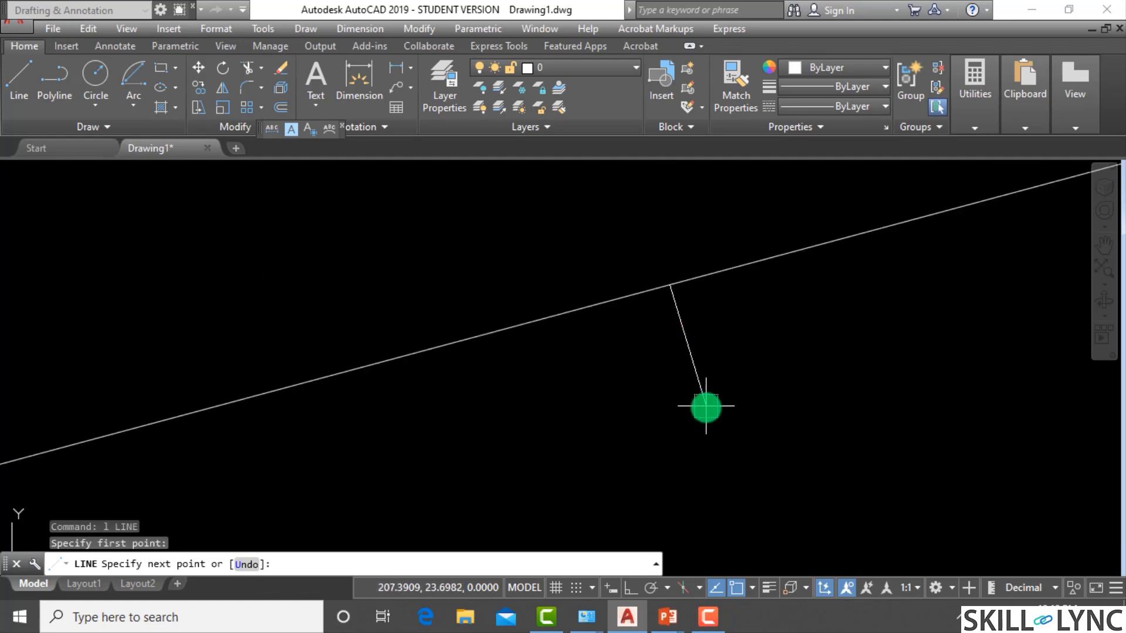
scroll(698, 390, "down", 3)
scroll(692, 375, "down", 2)
scroll(669, 341, "up", 2)
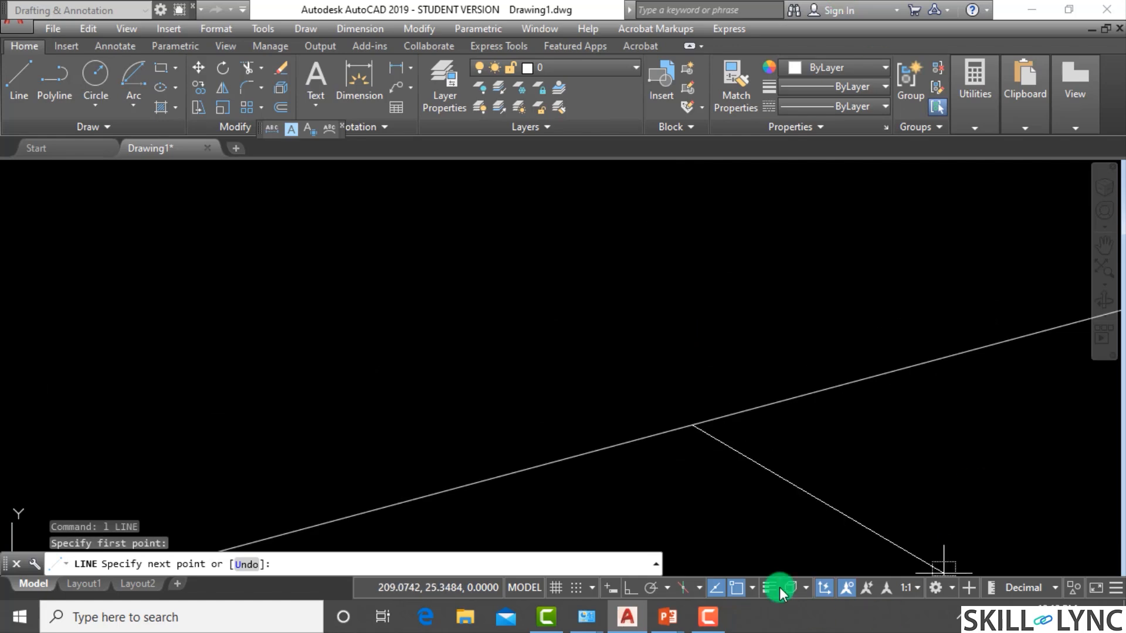
scroll(692, 404, "down", 3)
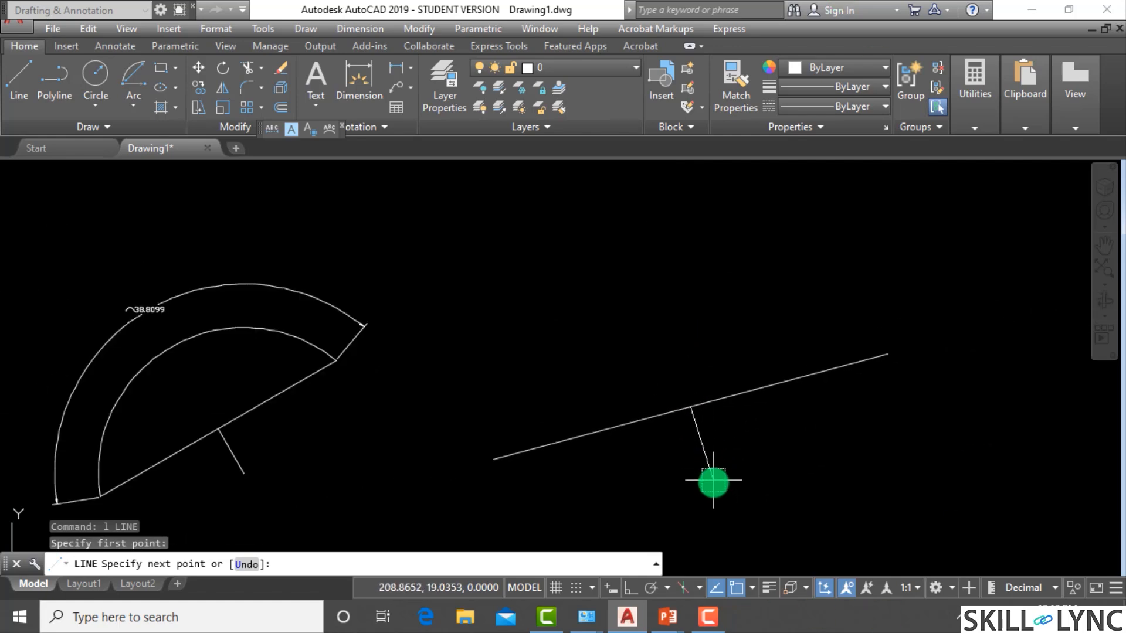
left_click(722, 508)
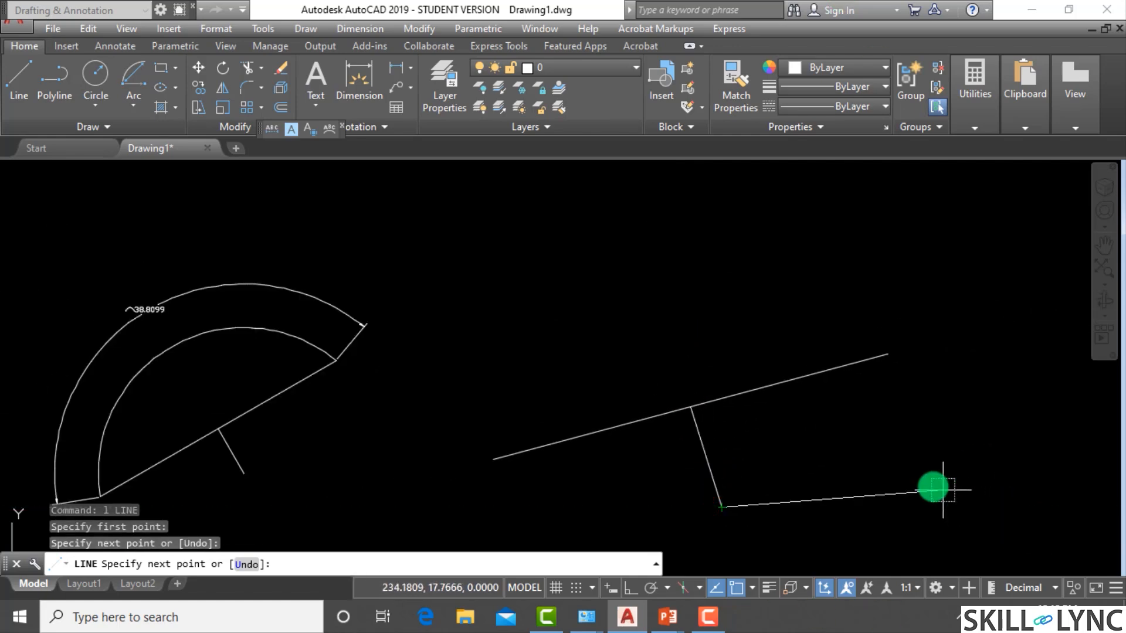
key("Escape")
key("Escape")
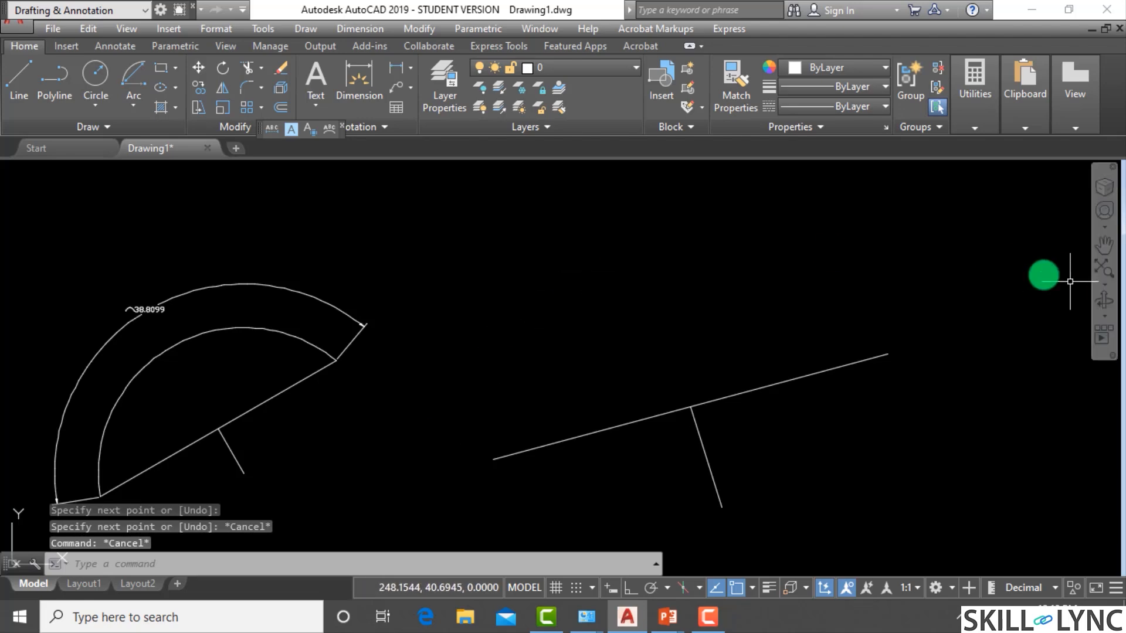
Step: Draw a Start, Center, Length arc from the 15-degree line's upper endpoint, centered on the short line's free end, with a chord length of 45
scroll(613, 258, "down", 2)
scroll(817, 314, "up", 2)
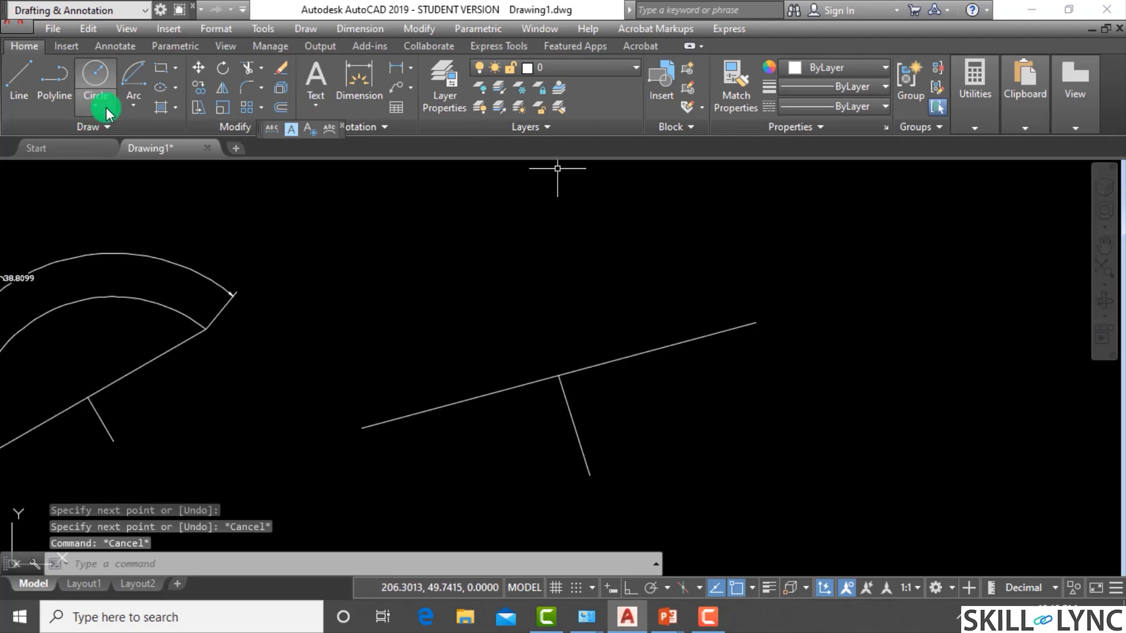
left_click(134, 104)
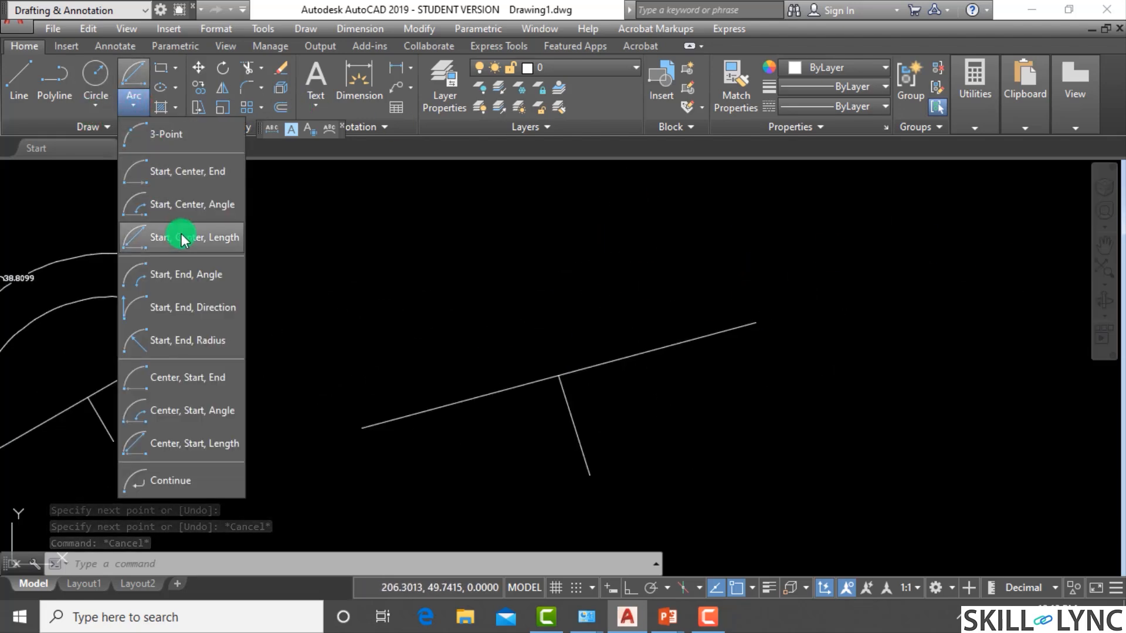
left_click(181, 237)
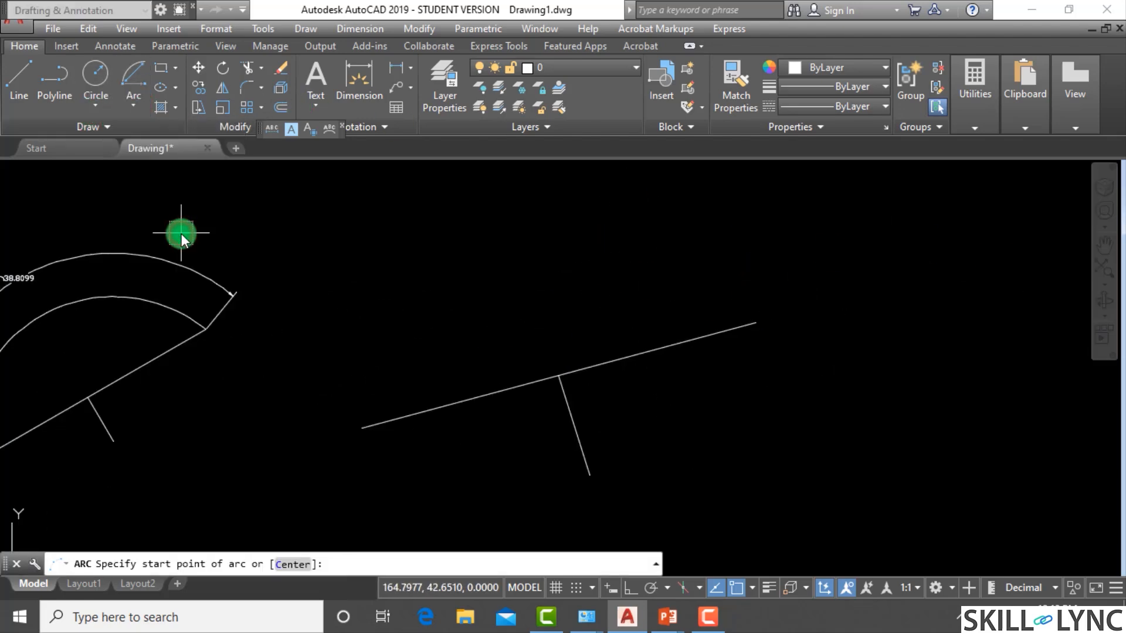
left_click(755, 323)
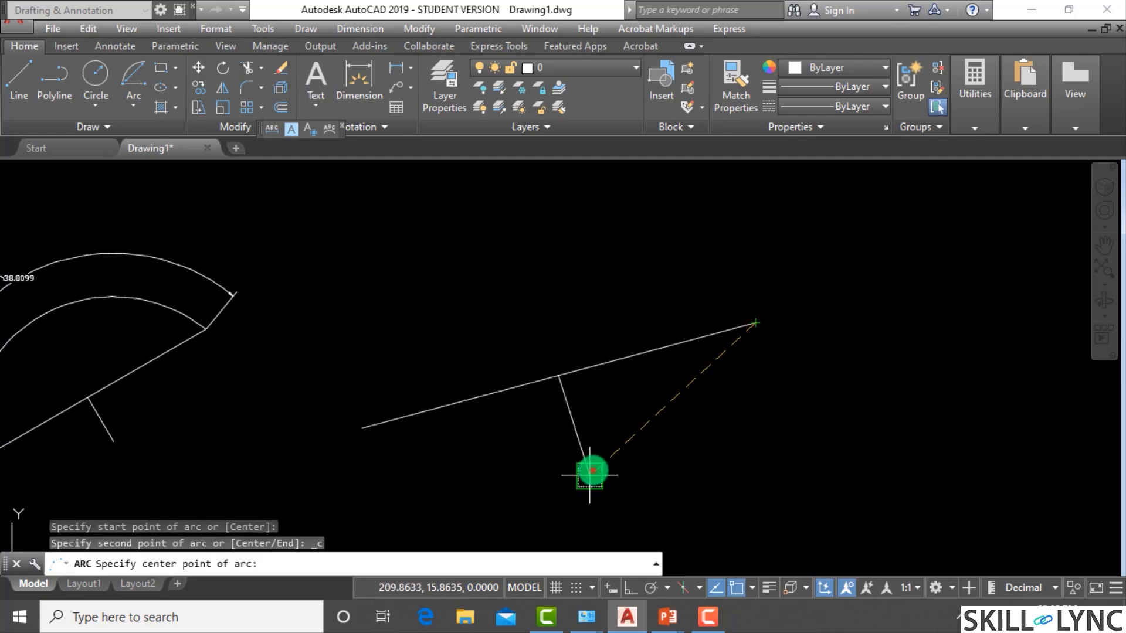
left_click(590, 475)
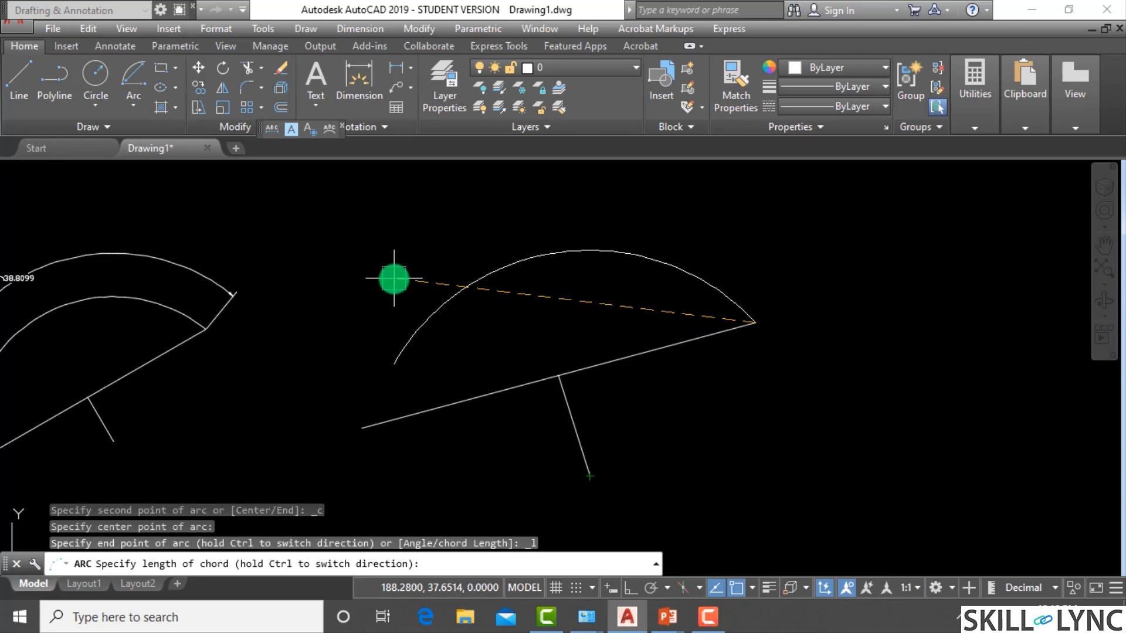
type("45")
key("Return")
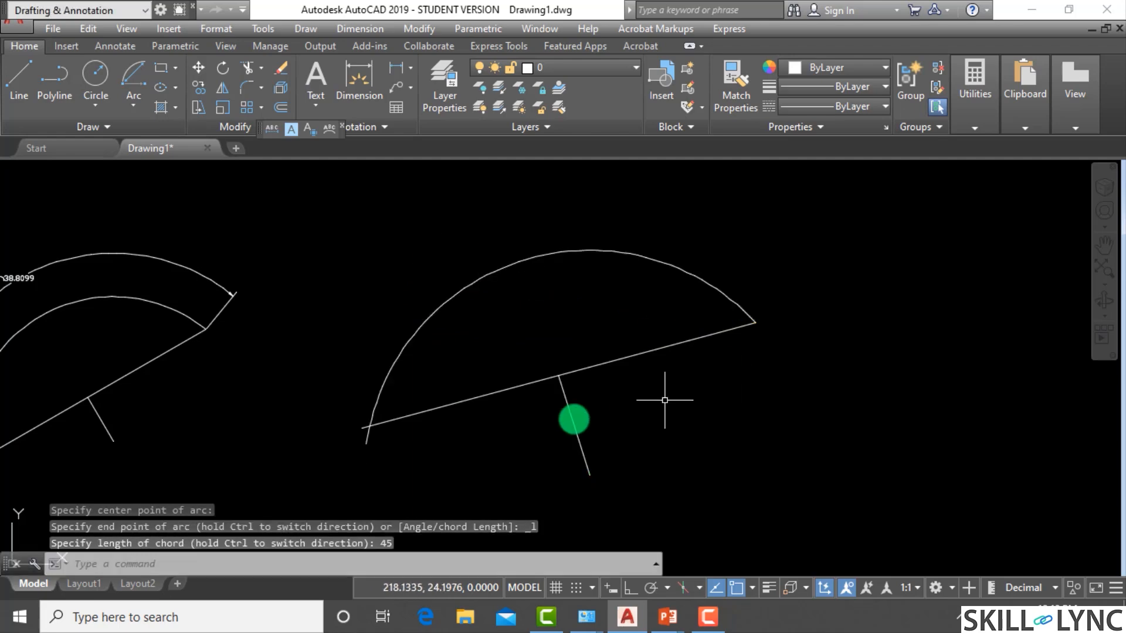
key("Escape")
scroll(380, 448, "up", 2)
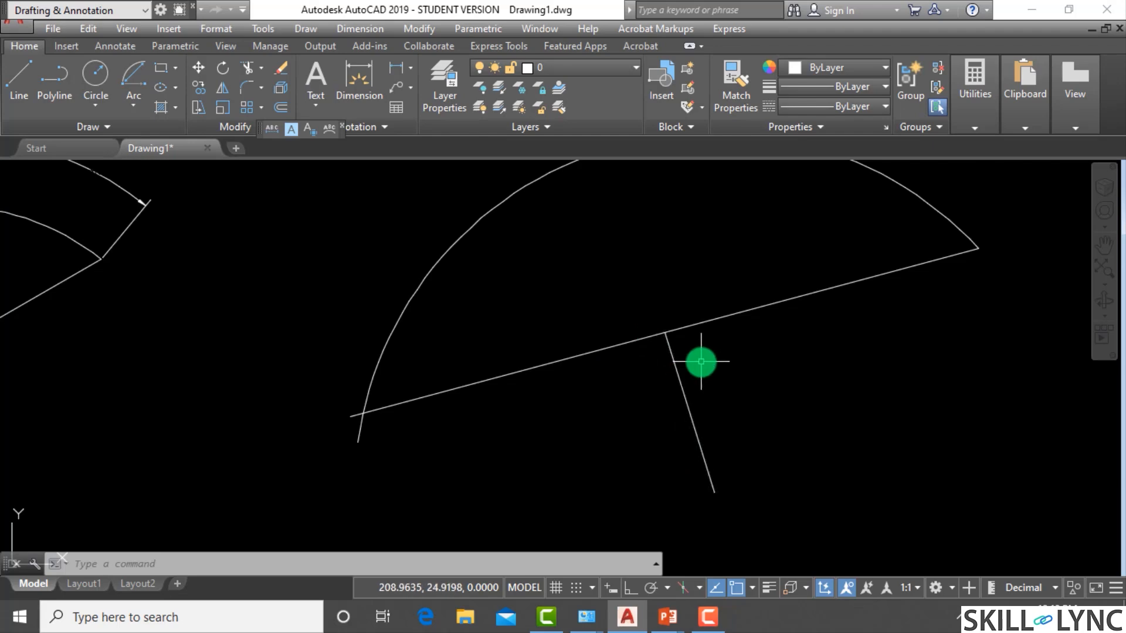
left_click(668, 383)
key("Escape")
key("Escape")
key("Escape")
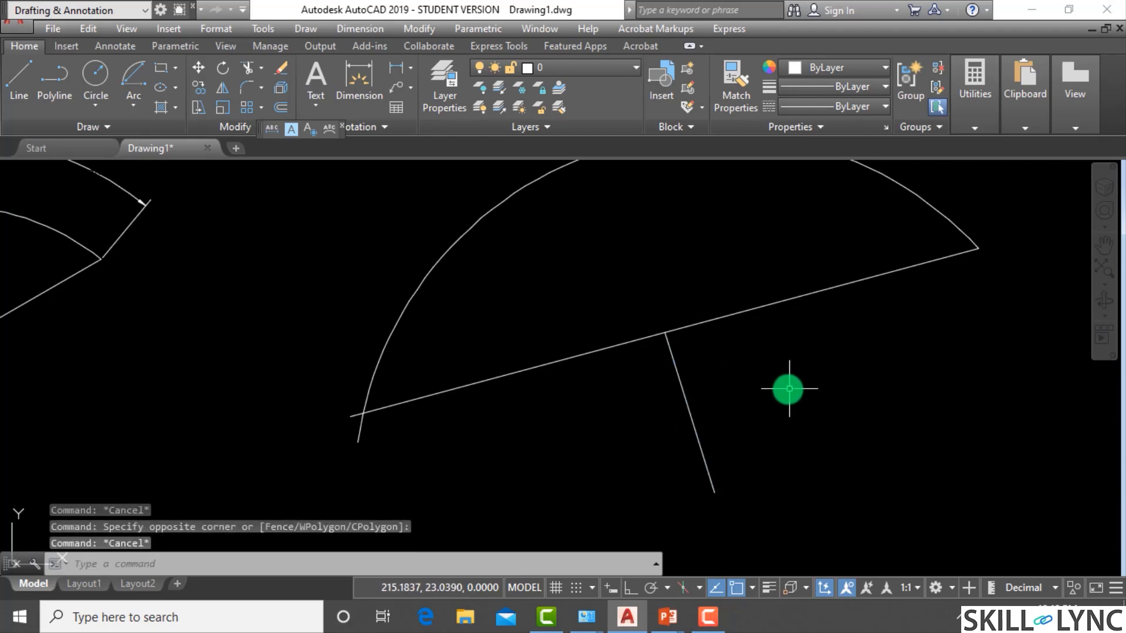
left_click(683, 351)
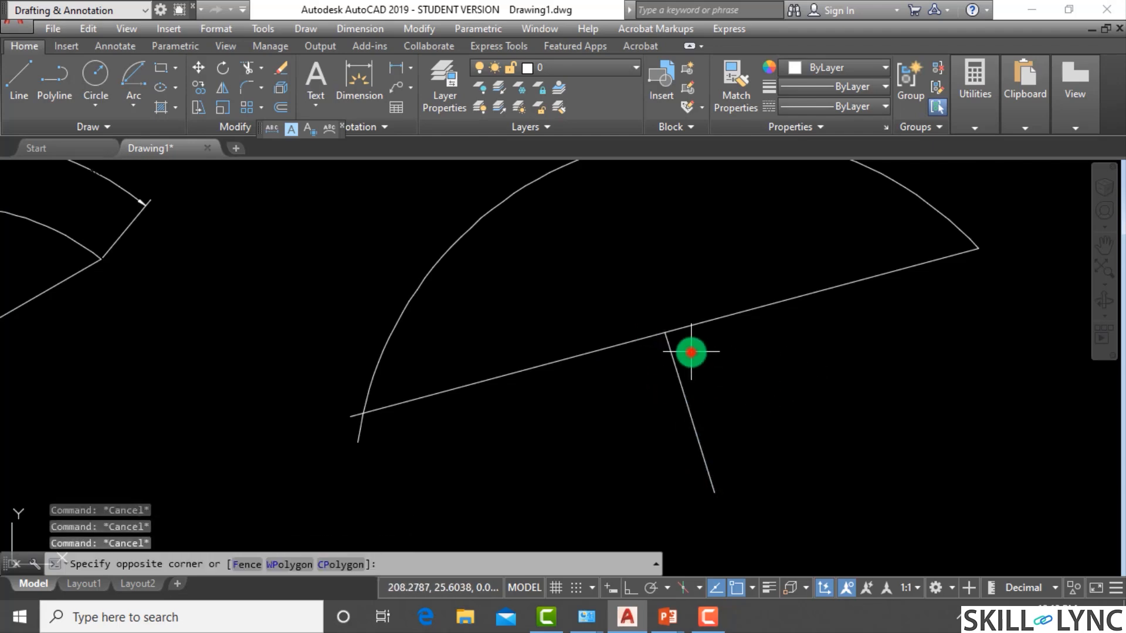
left_click(645, 380)
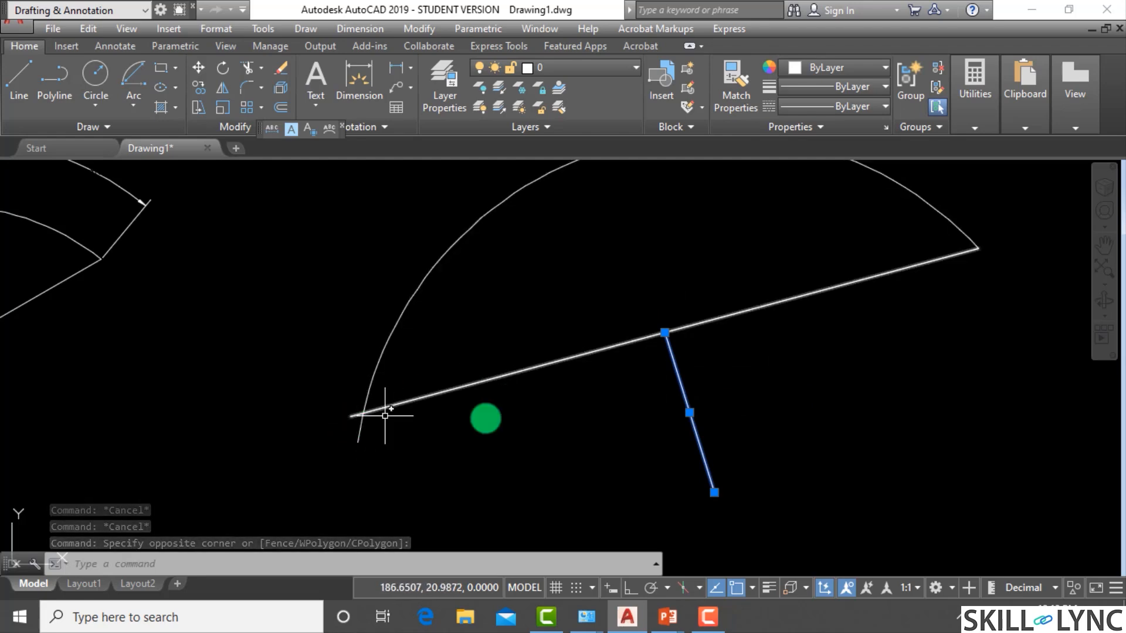
key("Escape")
key("Escape")
left_click(722, 391)
left_click(663, 414)
type("e")
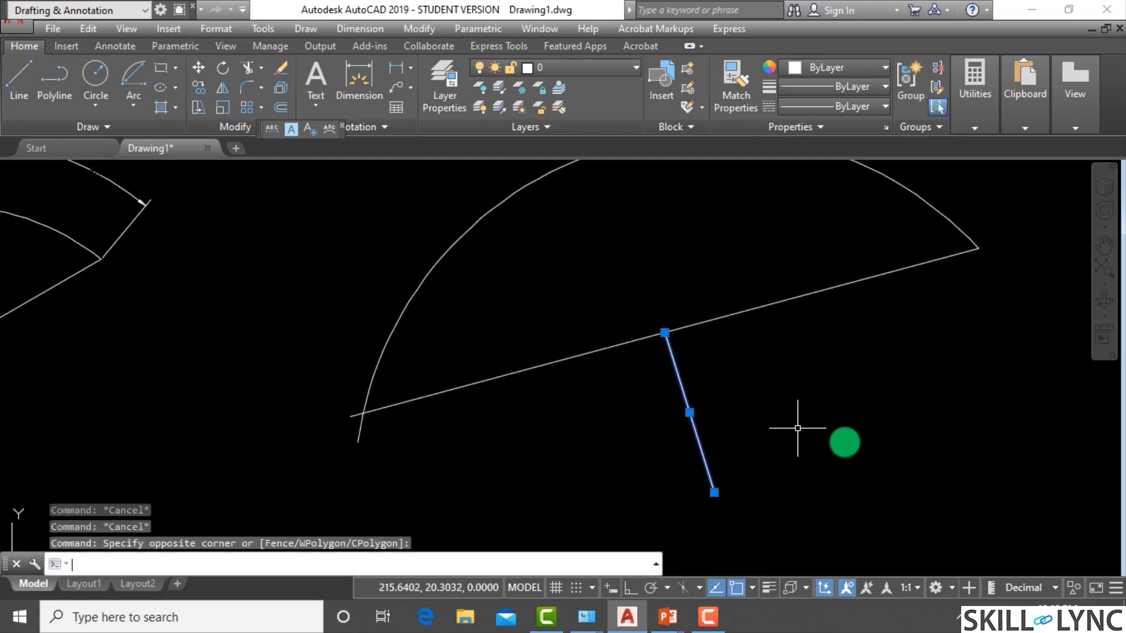
key("Escape")
key("Escape")
Step: Stretch the overshooting lower end of the rightmost figure's chord line so it meets the lower endpoint of its arc
scroll(414, 367, "down", 3)
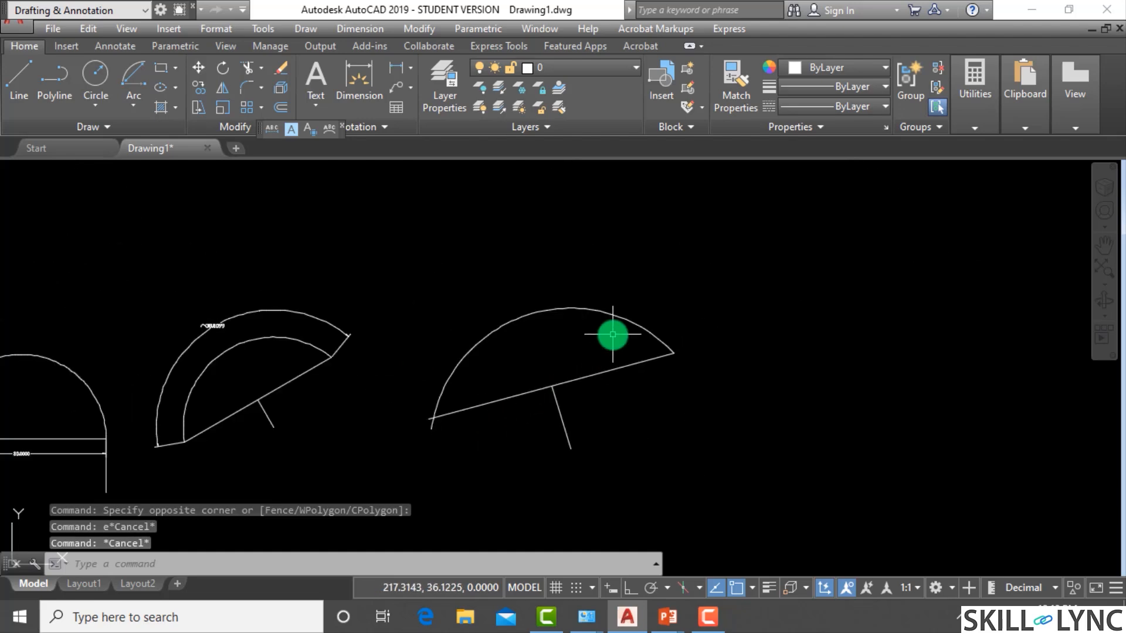
scroll(610, 332, "up", 2)
left_click(397, 465)
left_click(366, 414)
scroll(310, 481, "up", 4)
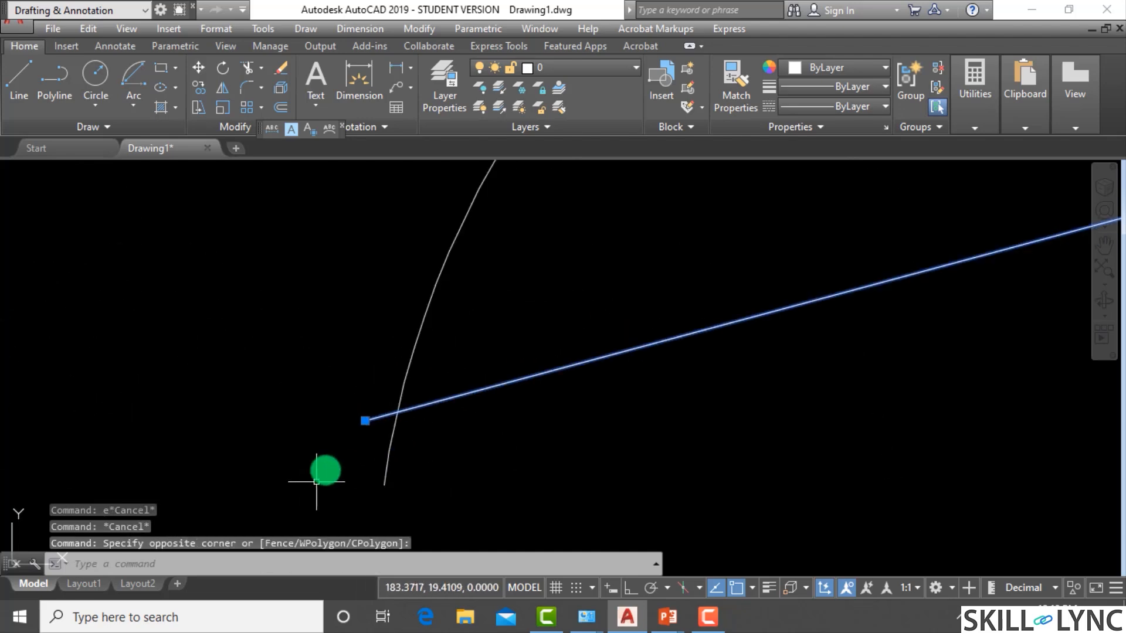
left_click(365, 421)
key("Escape")
scroll(410, 469, "down", 4)
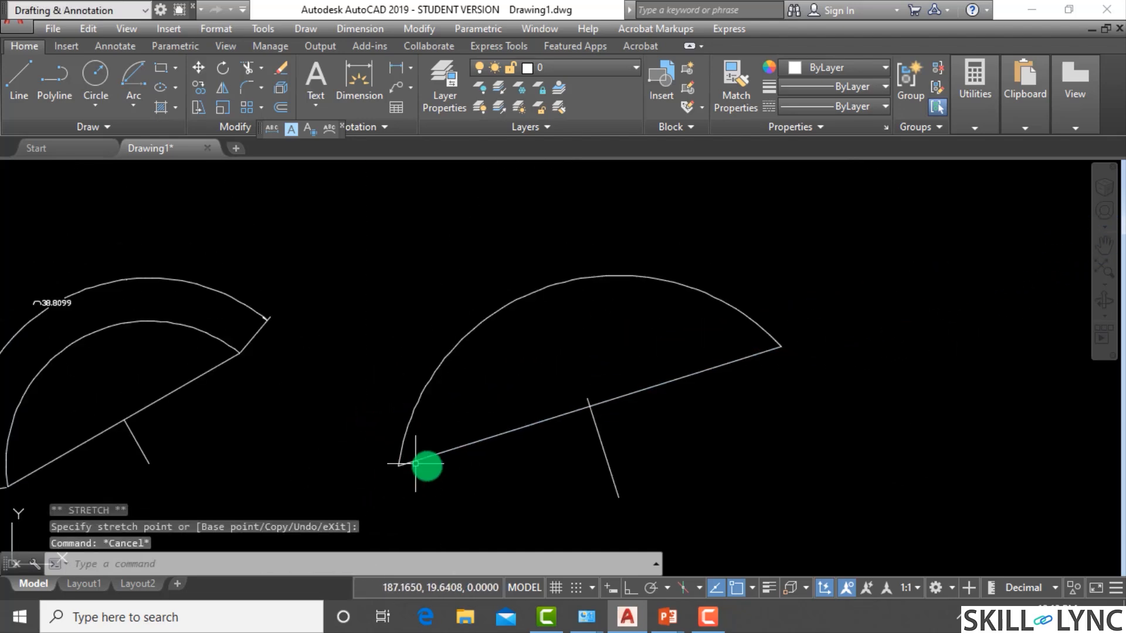
Step: Erase the short line crossing the middle of the rightmost figure's chord
left_click(715, 450)
key("Escape")
key("Escape")
left_click(736, 435)
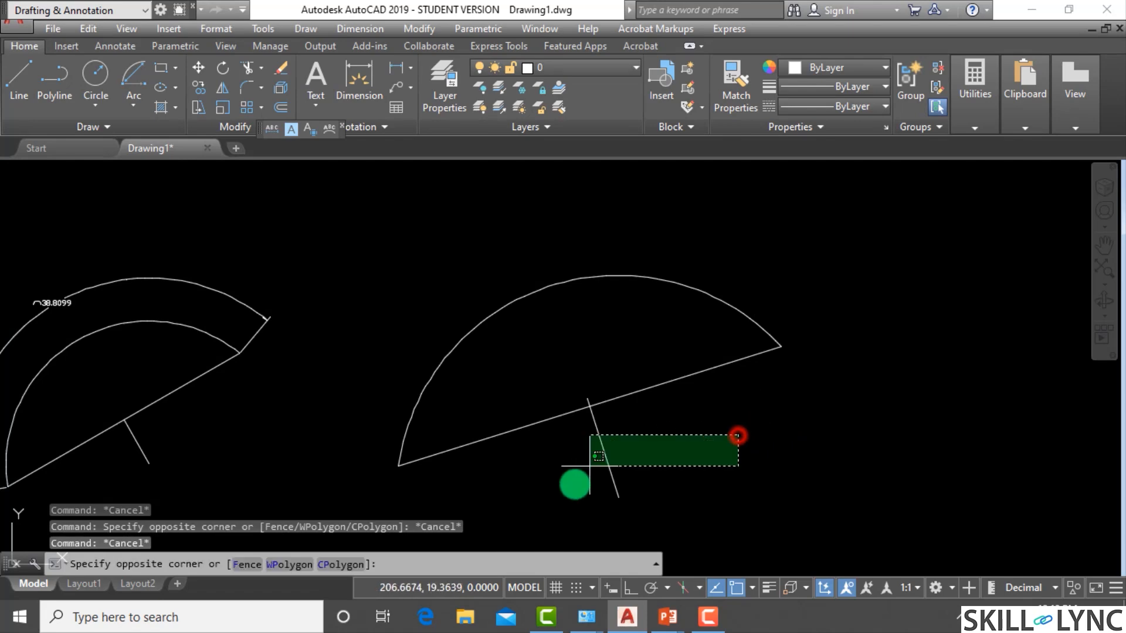
left_click(574, 484)
type("e")
key("Return")
key("Escape")
key("Escape")
Step: Add an aligned dimension to the rightmost figure's chord line, with the dimension line placed just below it
type("dim")
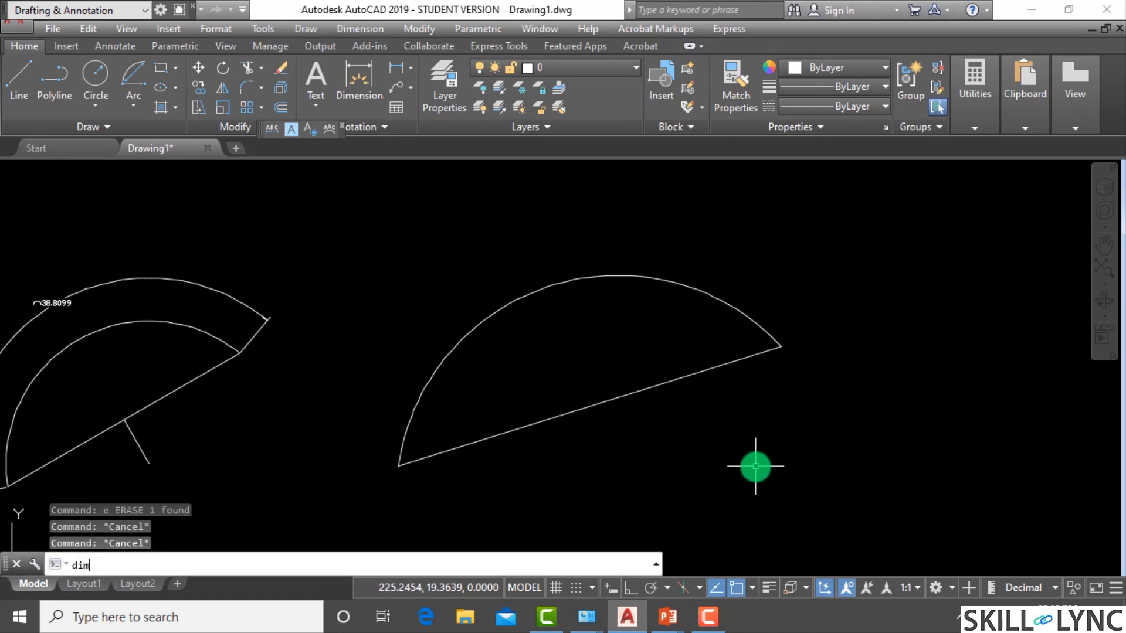
type("ali")
key("Return")
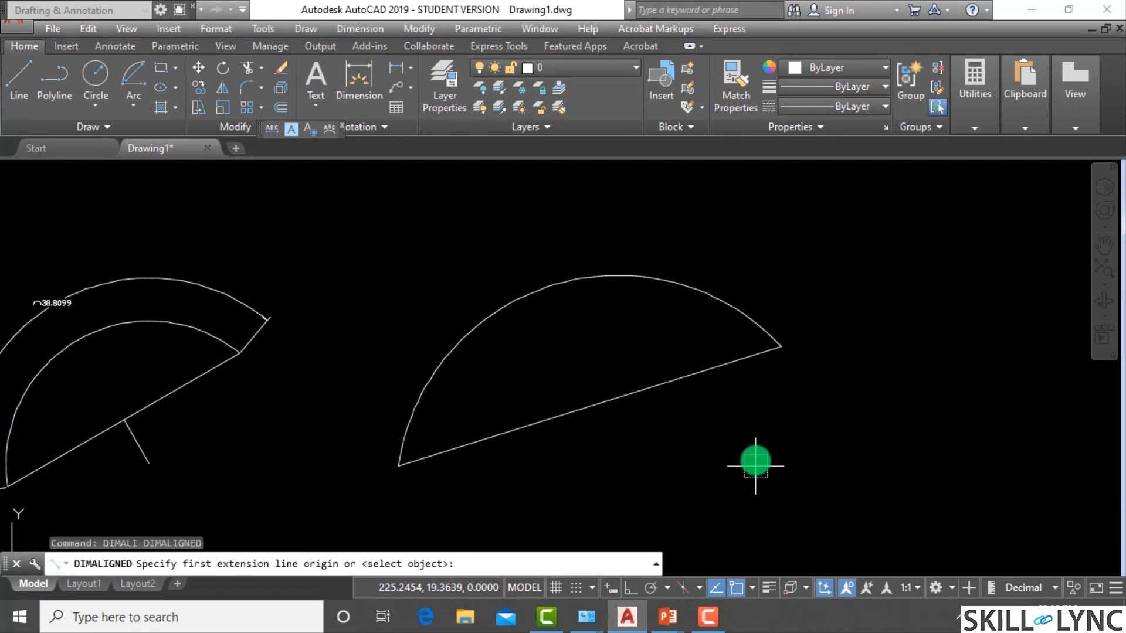
key("Return")
left_click(680, 377)
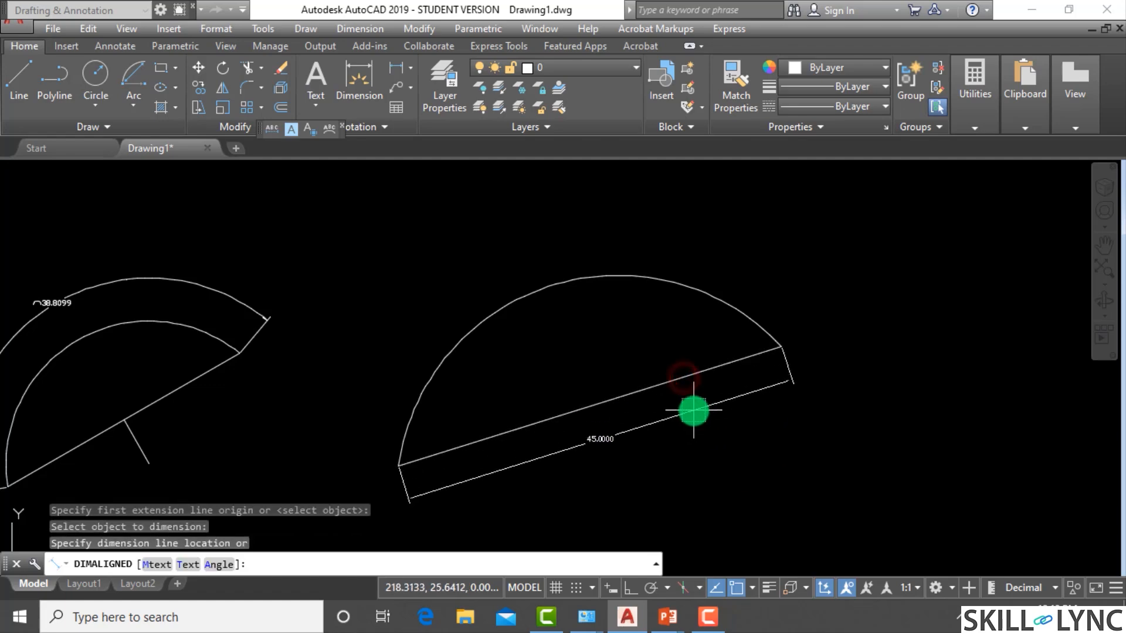
left_click(693, 410)
scroll(595, 462, "up", 2)
scroll(578, 457, "down", 2)
scroll(610, 459, "up", 1)
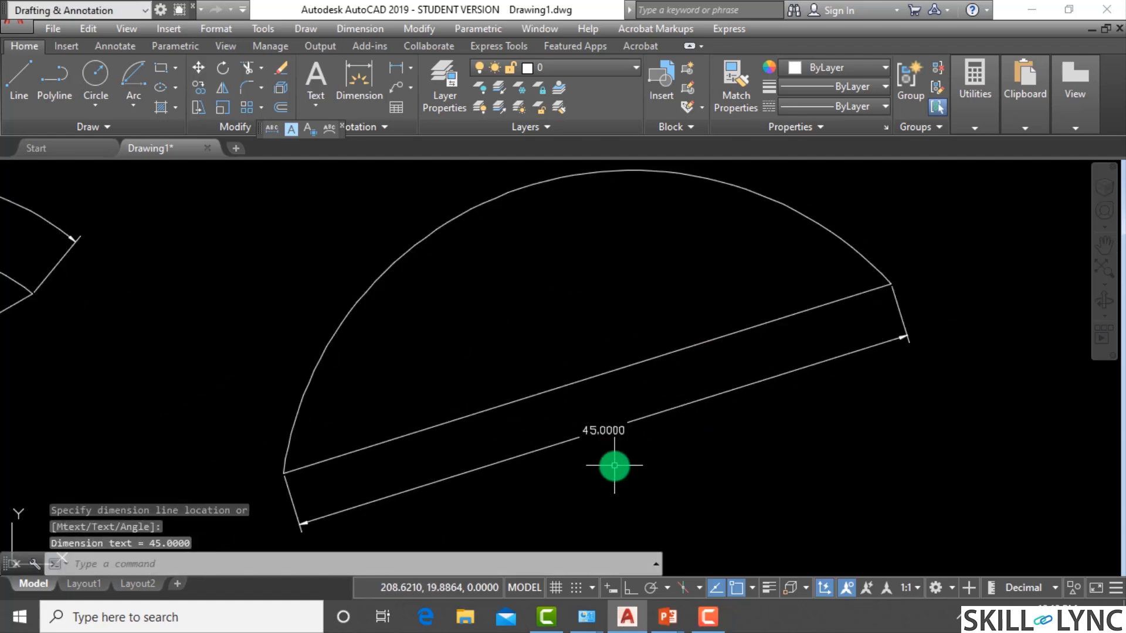
scroll(613, 468, "down", 1)
scroll(644, 454, "down", 2)
scroll(648, 417, "up", 2)
left_click(748, 353)
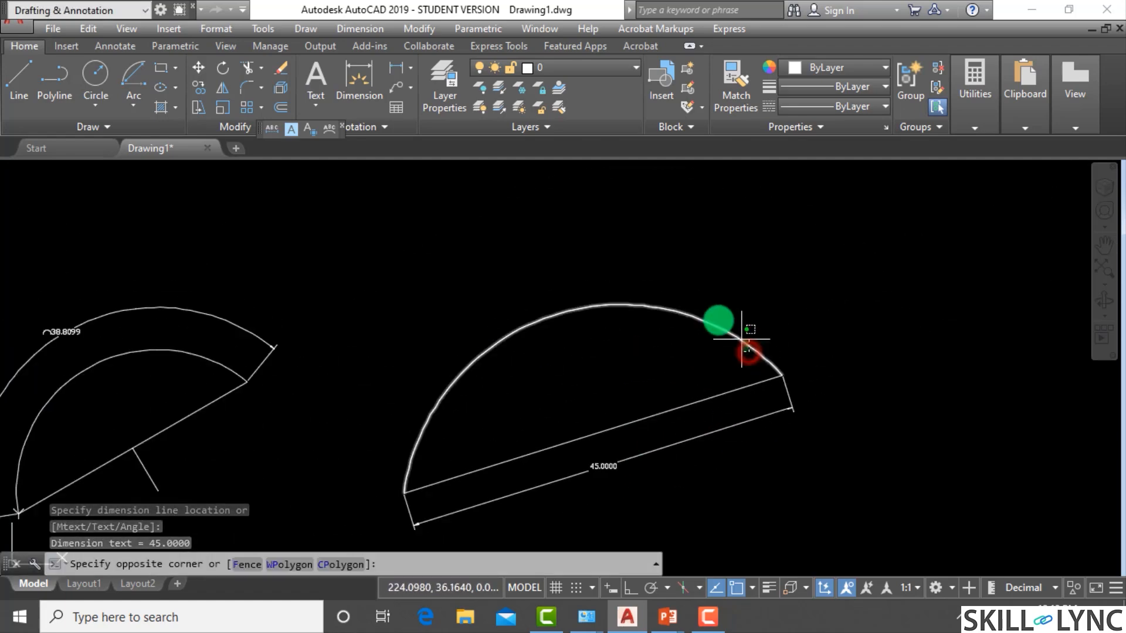
left_click(704, 312)
left_click(131, 109)
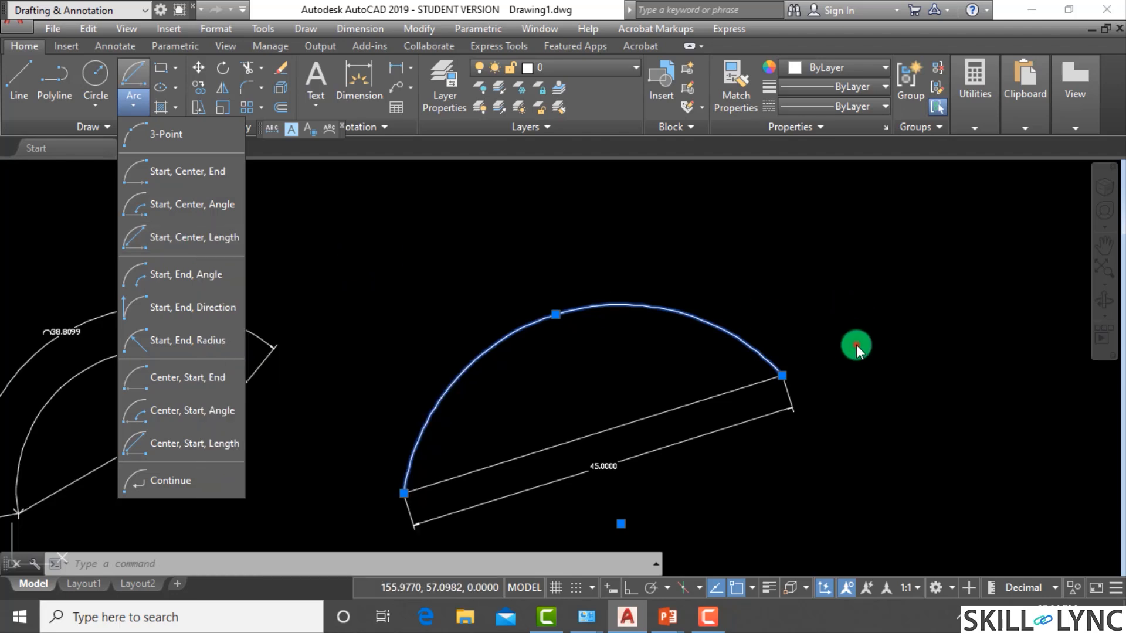
left_click(856, 344)
scroll(849, 363, "down", 3)
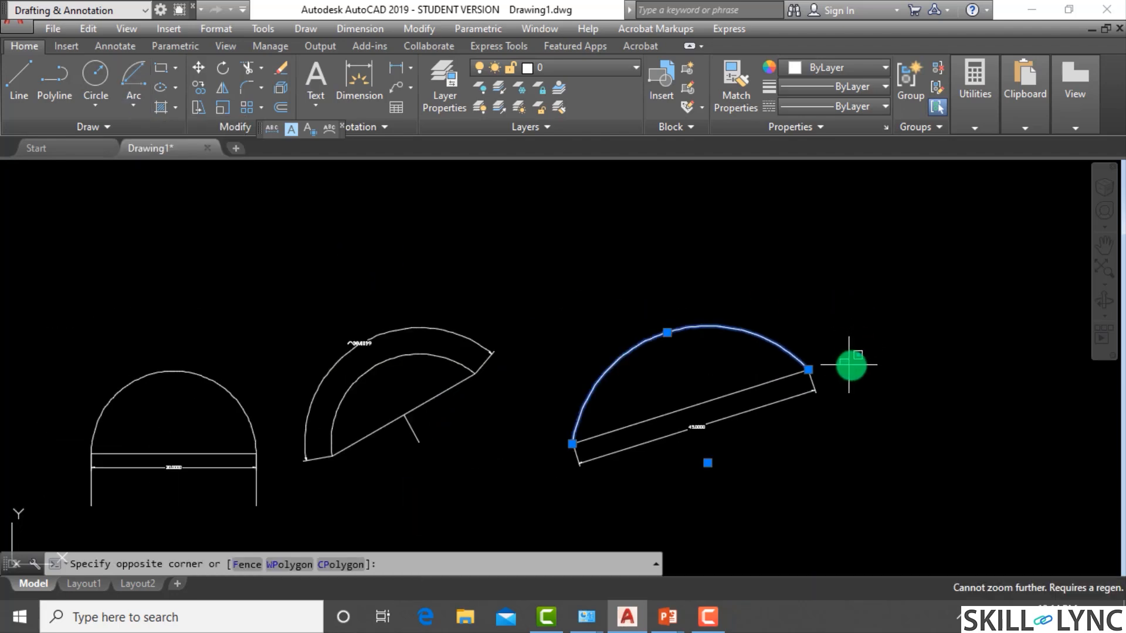
left_click(907, 384)
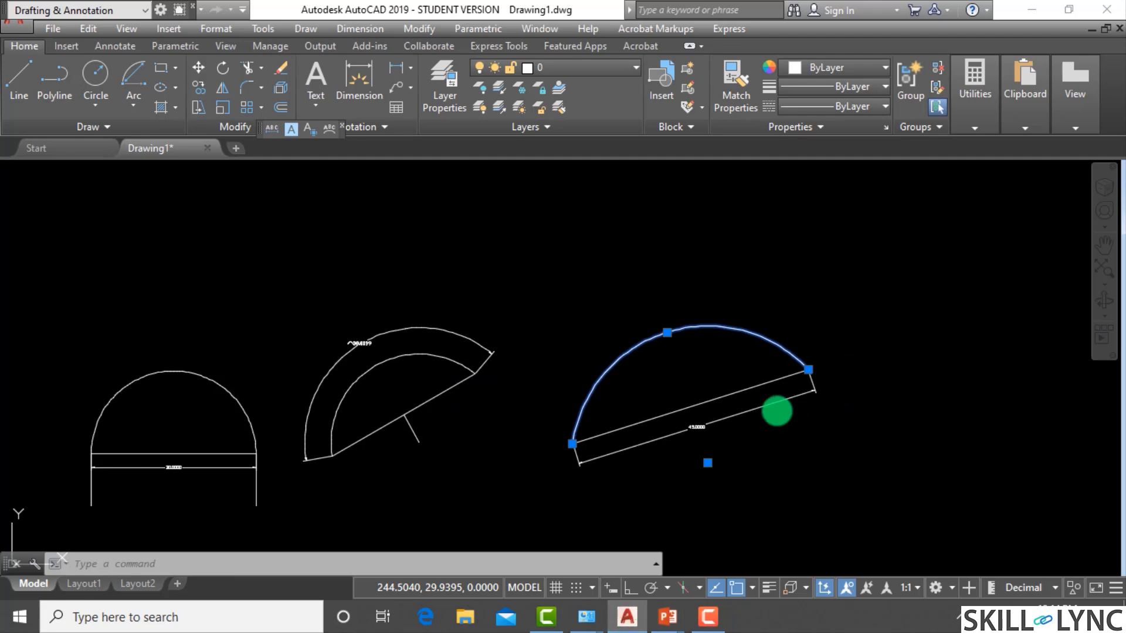
key("Escape")
key("Escape")
Step: Erase the three arc figures and their dimensions with one crossing selection that leaves out the leftmost vertical line
left_click(827, 471)
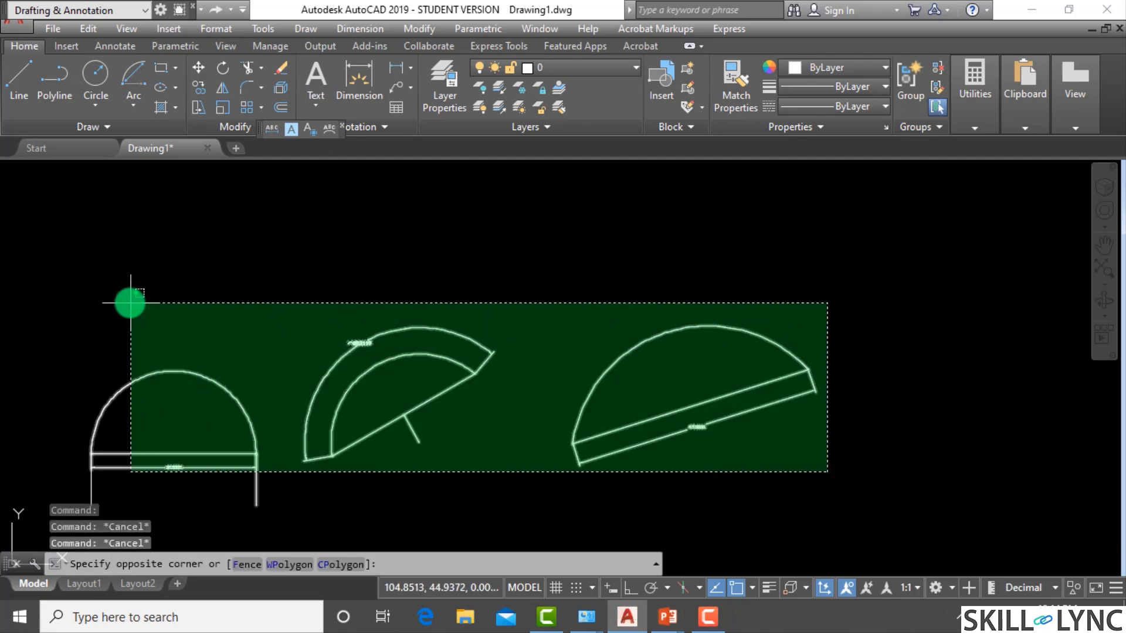
left_click(130, 303)
type("e")
key("Return")
key("Escape")
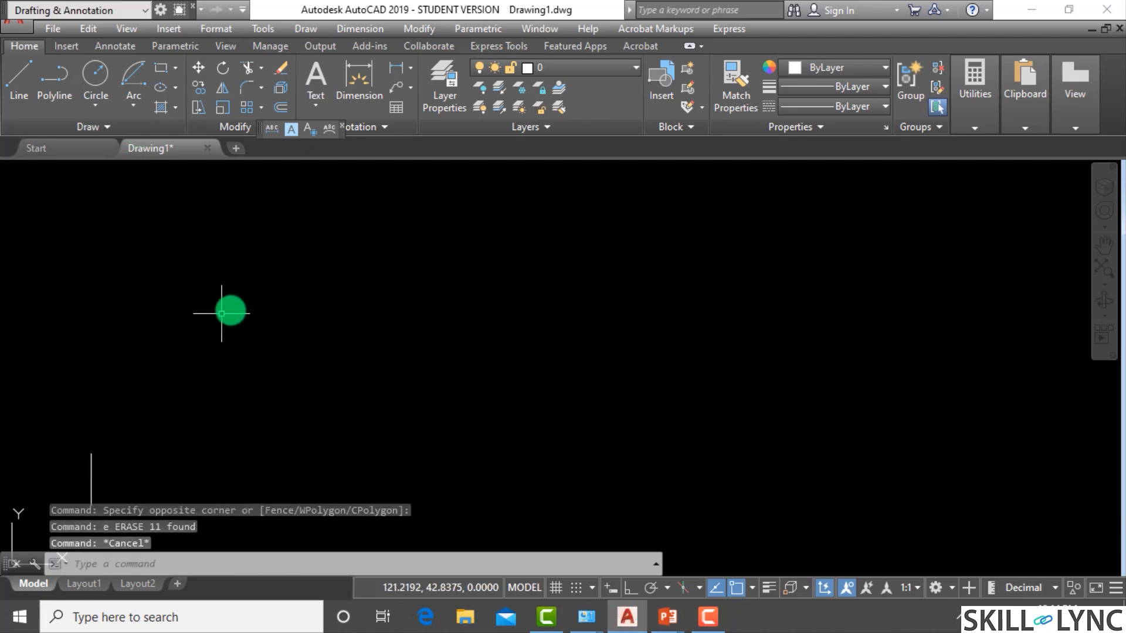
Step: Erase all remaining objects around the origin, including the leftover vertical line, to clear the drawing
scroll(222, 317, "down", 3)
left_click(316, 377)
left_click(13, 284)
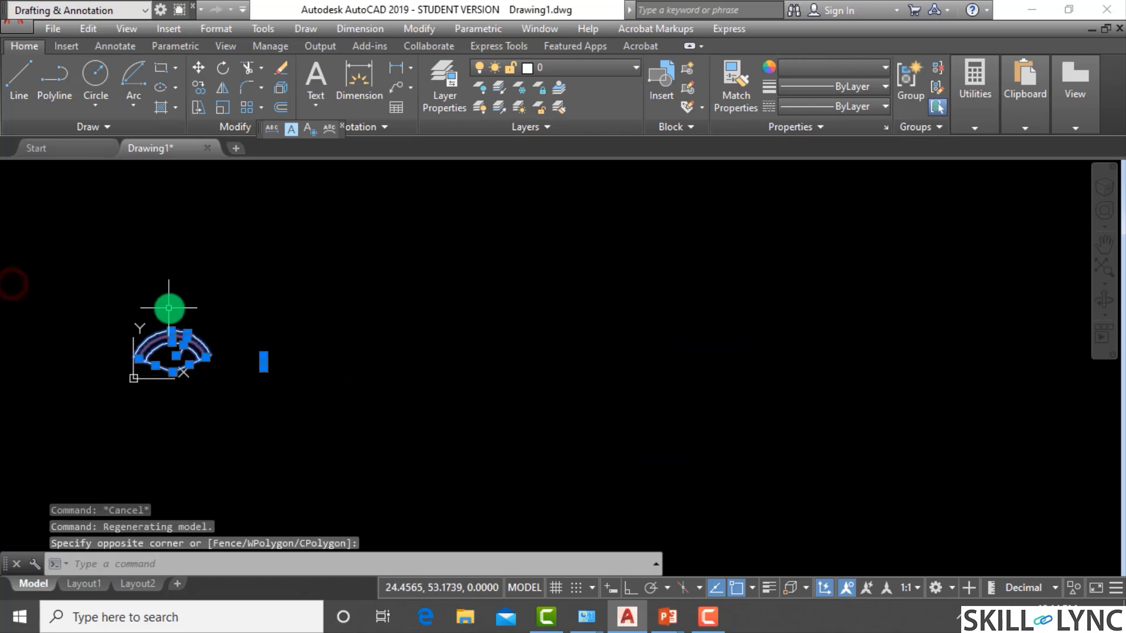
type("e")
key("Return")
left_click(136, 110)
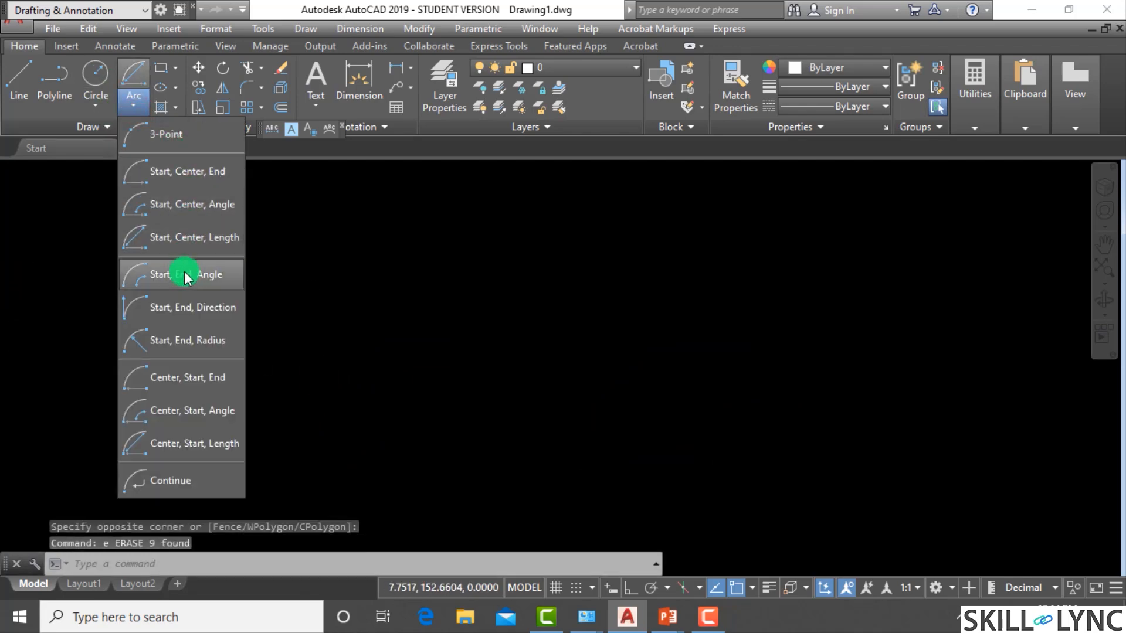
key("Escape")
key("Escape")
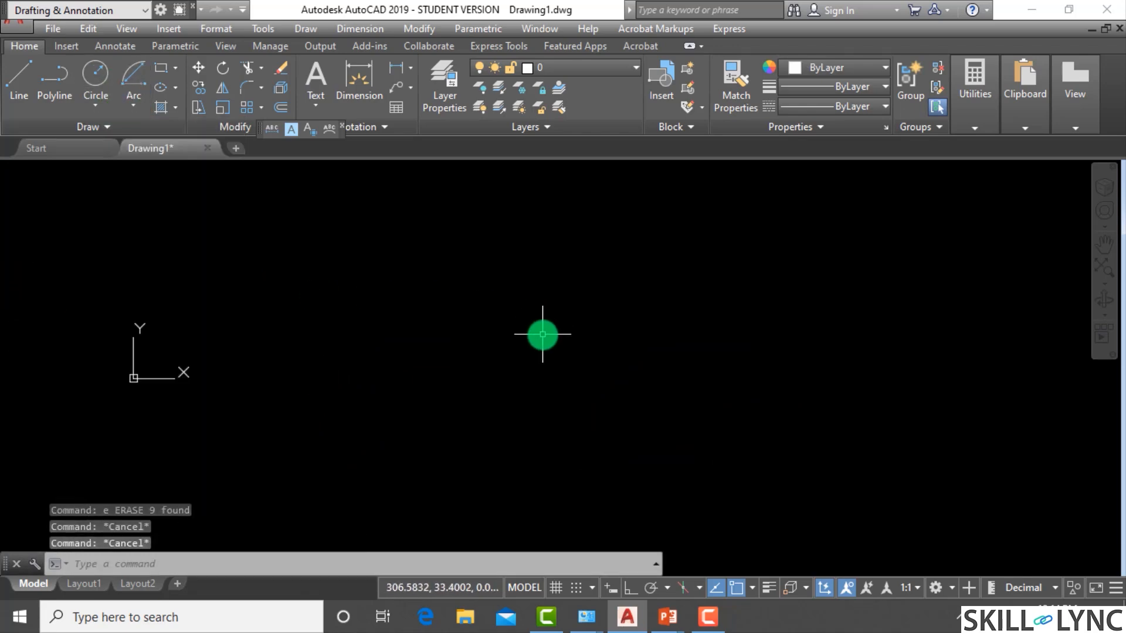
Step: Draw a horizontal line to the right of the origin, turning on Ortho mode to keep it straight
type("l")
key("Return")
left_click(358, 347)
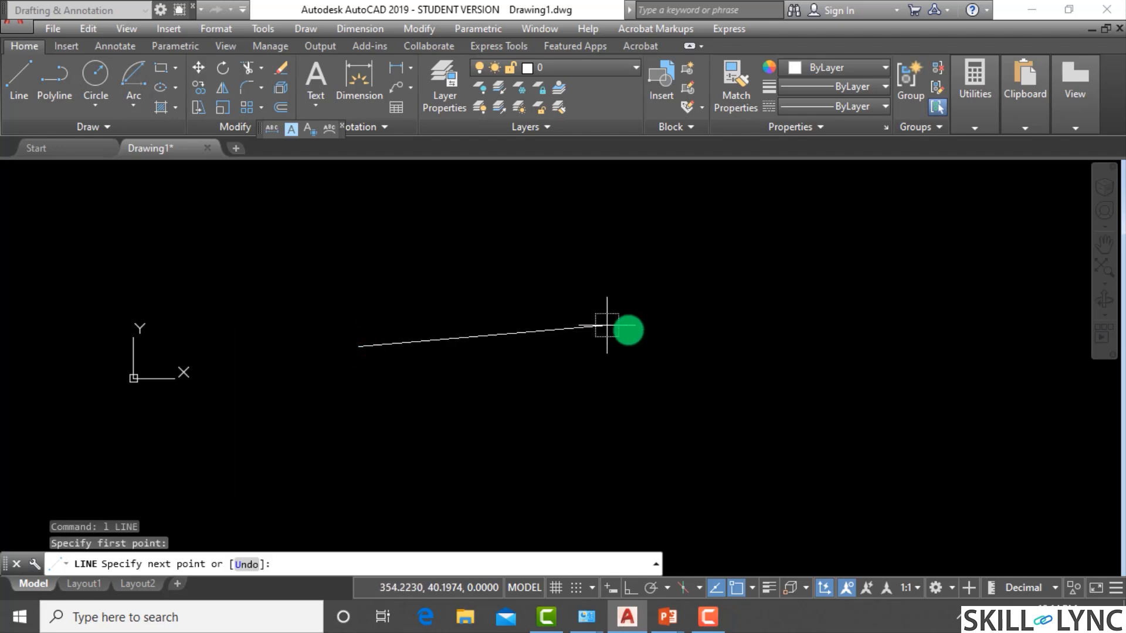
left_click(631, 588)
left_click(825, 344)
key("Escape")
key("Escape")
scroll(584, 337, "down", 2)
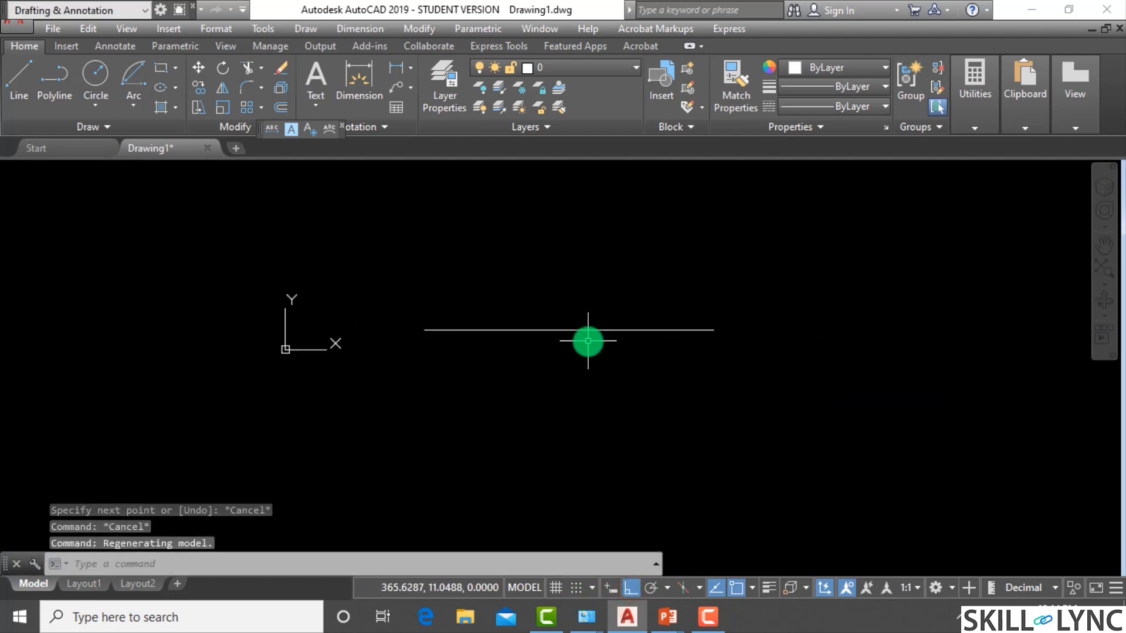
Step: Draw a vertical line downward from each end of the horizontal line, making the right one slightly longer
type("l")
key("Return")
left_click(424, 330)
scroll(425, 329, "down", 2)
left_click(432, 447)
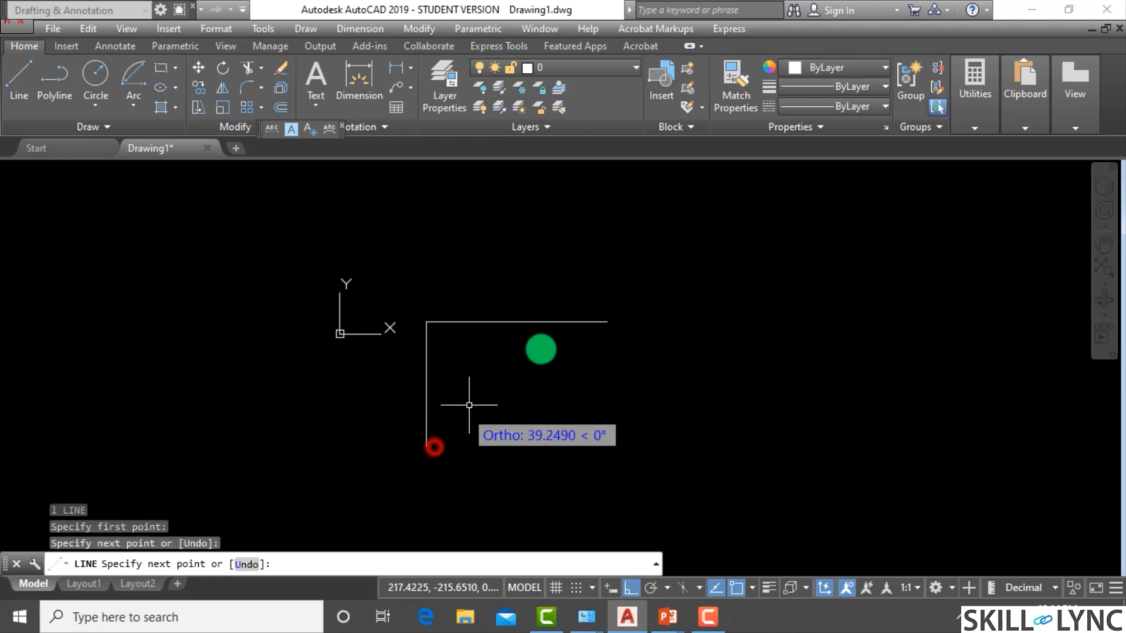
key("Return")
key("Return")
left_click(607, 323)
left_click(608, 480)
key("Escape")
key("Escape")
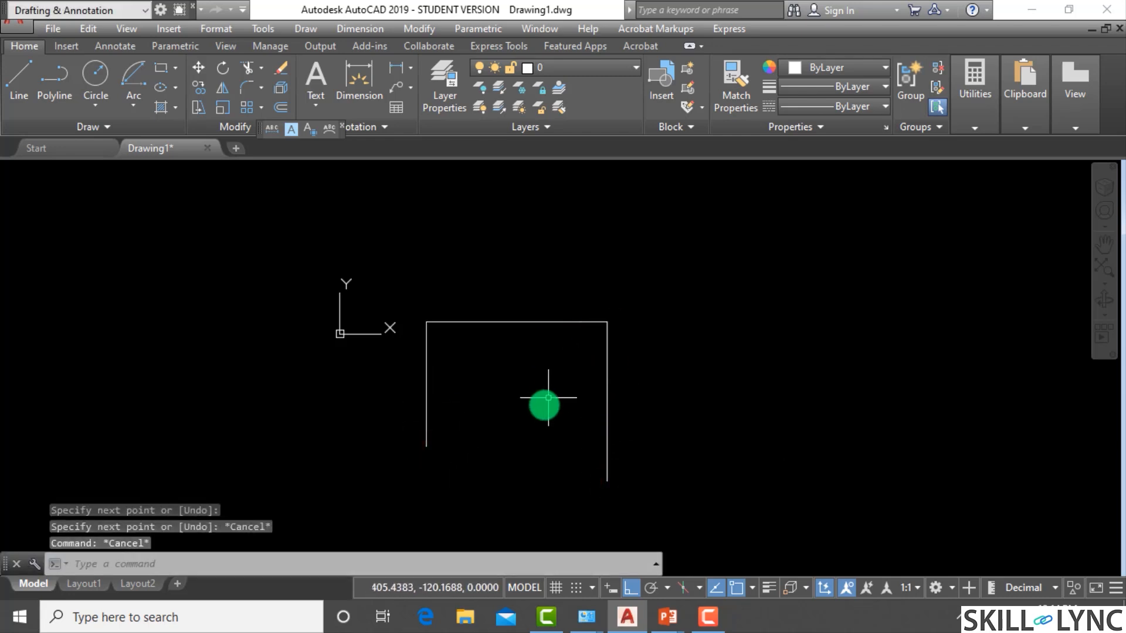
left_click(492, 395)
left_click(412, 395)
key("Escape")
key("Escape")
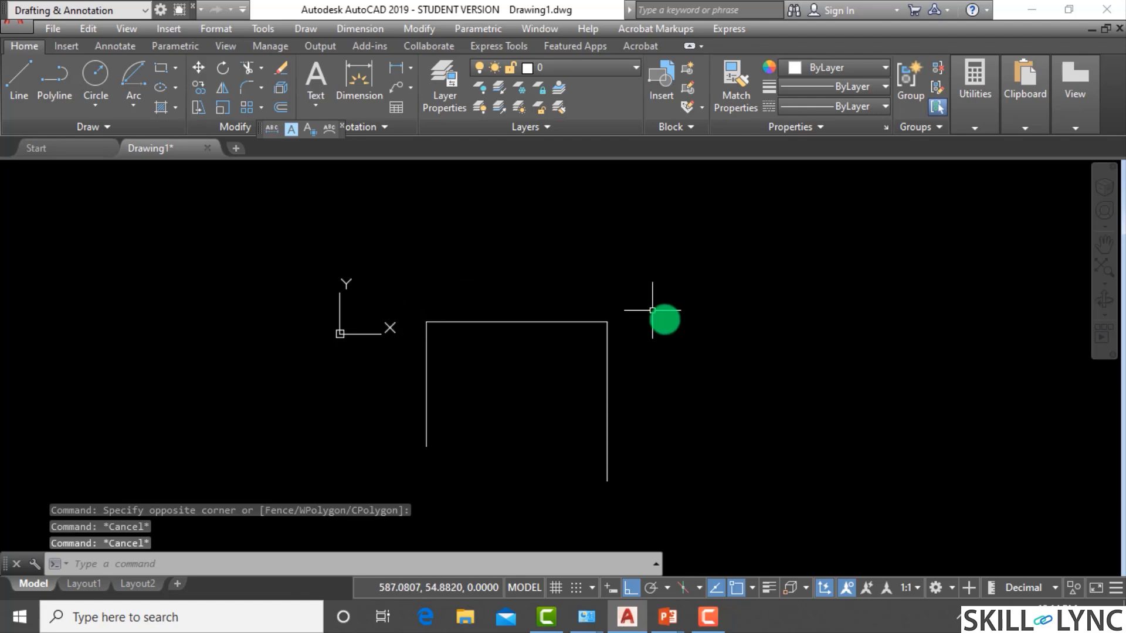
left_click(132, 109)
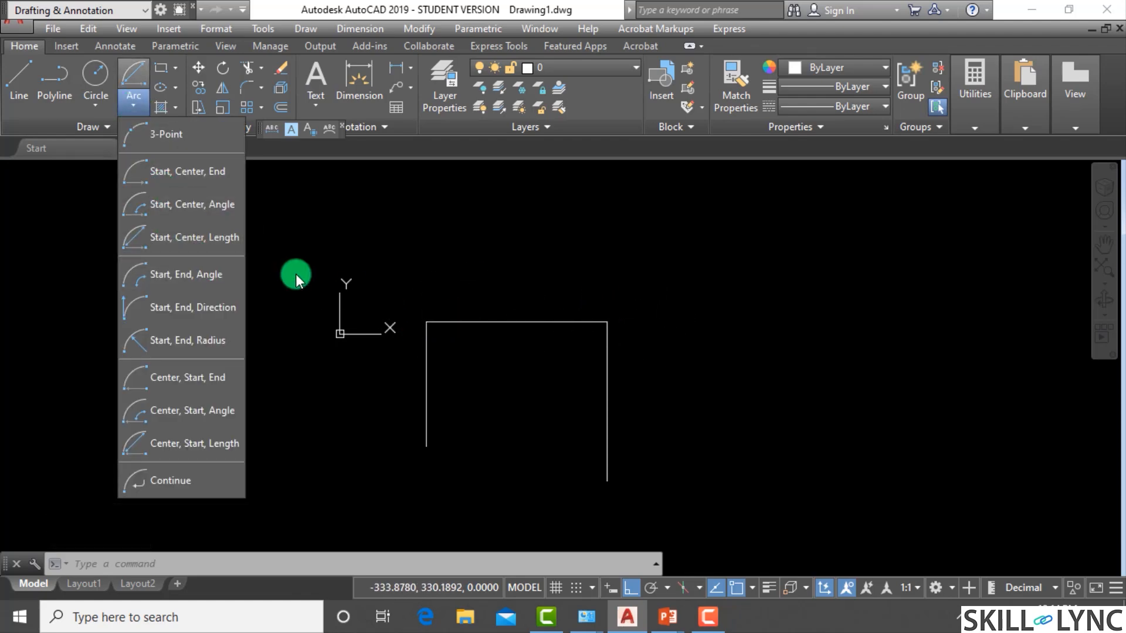
left_click(711, 289)
left_click(694, 304)
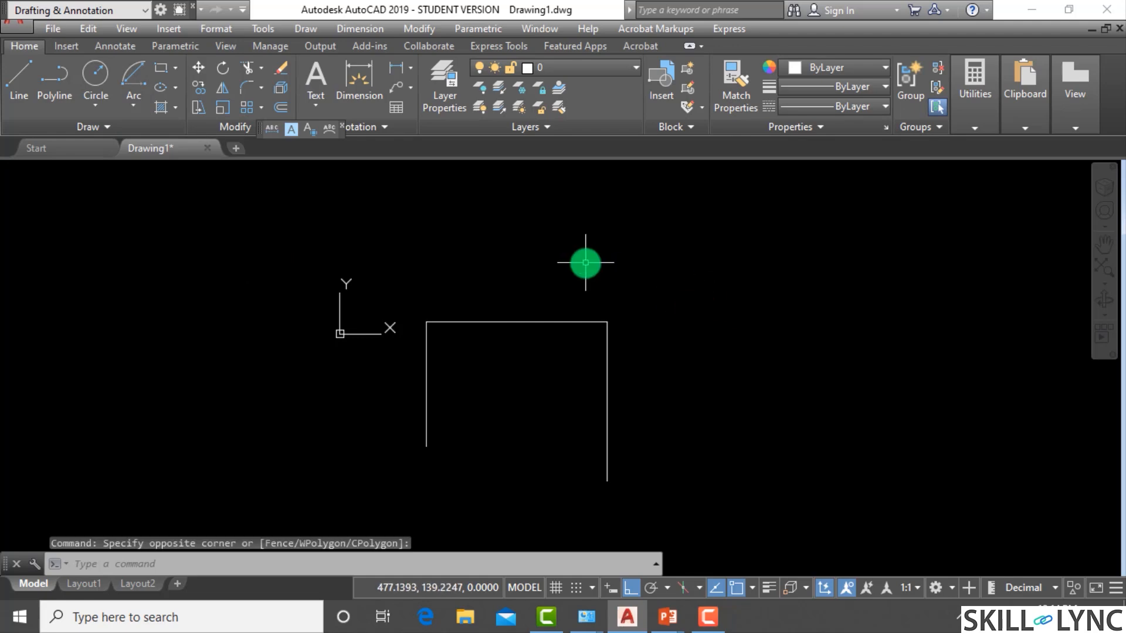
scroll(586, 261, "up", 2)
scroll(635, 290, "down", 2)
scroll(637, 292, "up", 2)
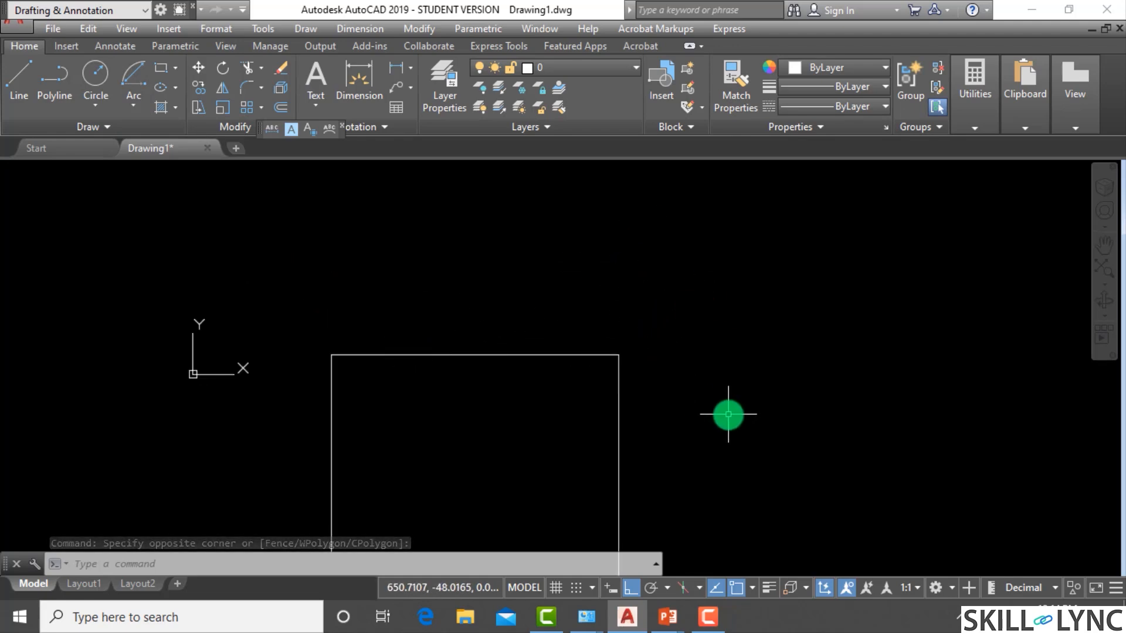
scroll(728, 415, "down", 2)
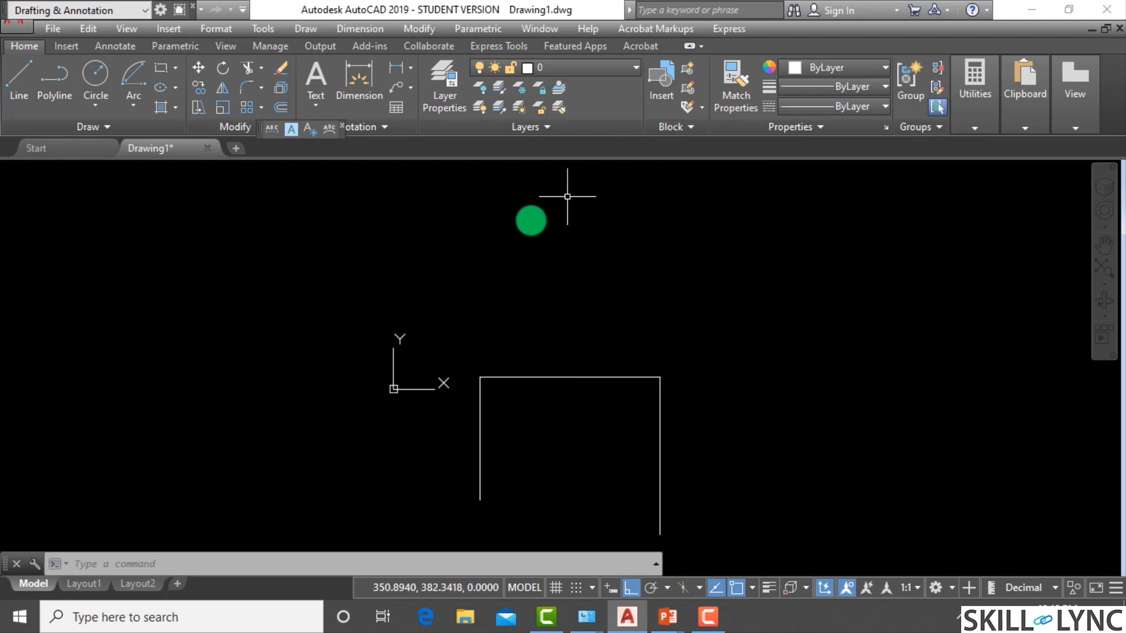
Step: Draw a Start, End, Angle arc from the horizontal line's right end to its left end with an included angle of 90°
left_click(129, 99)
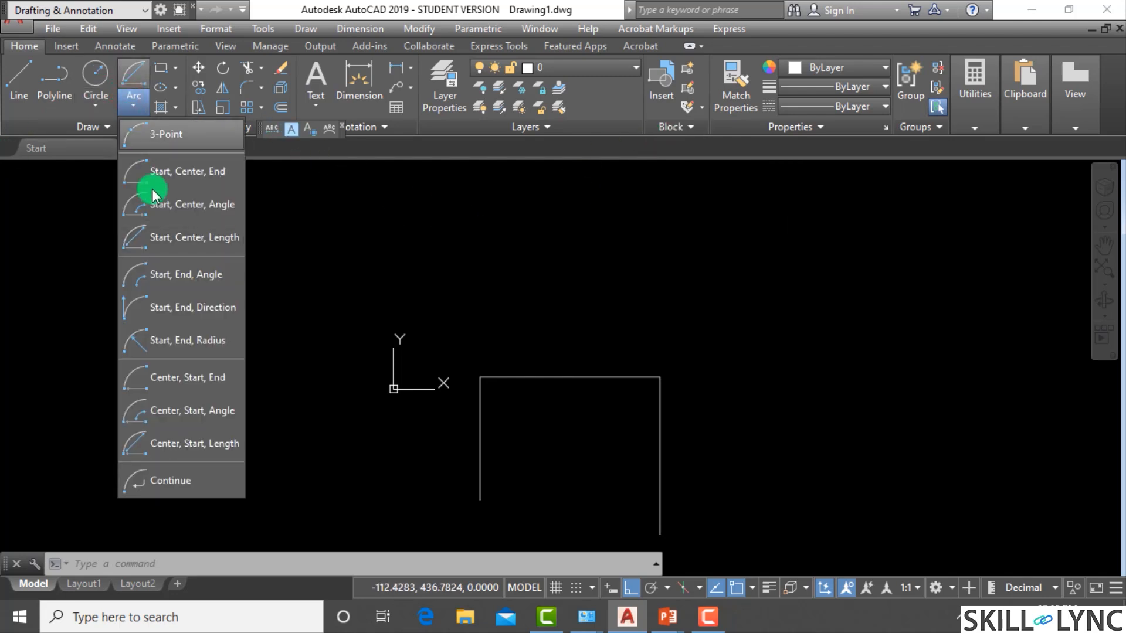
left_click(185, 275)
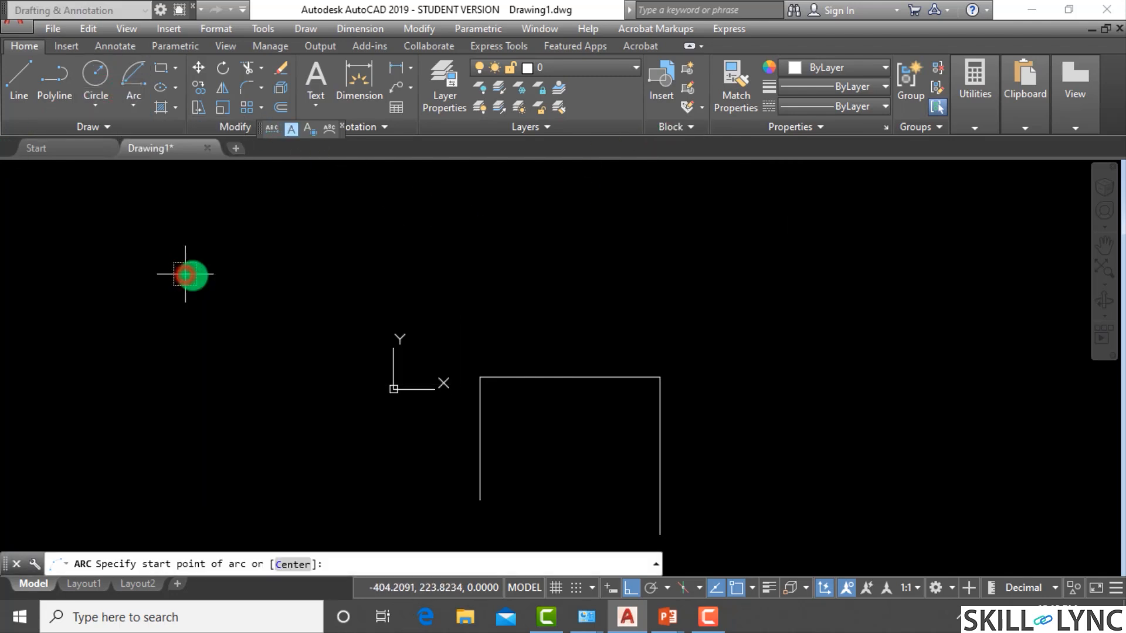
left_click(660, 377)
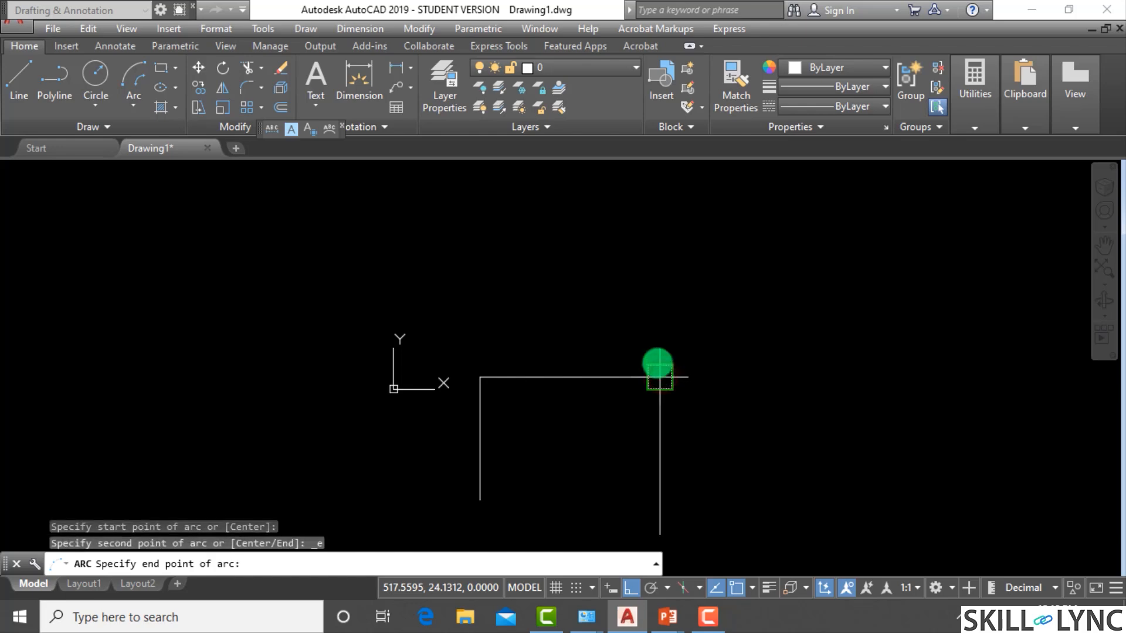
left_click(480, 377)
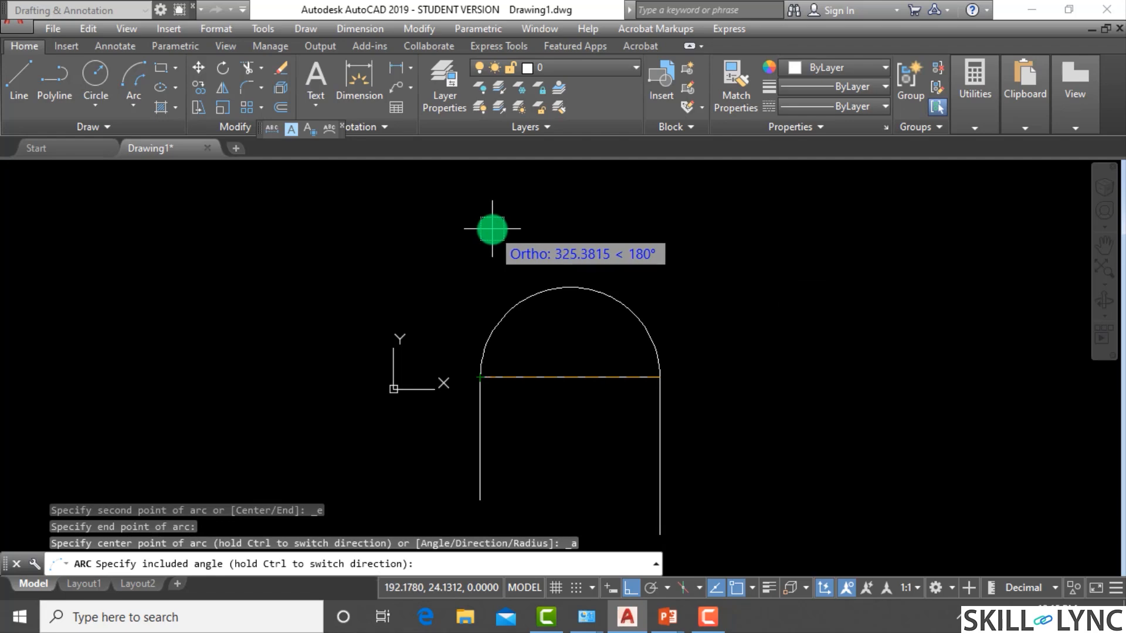
type("90")
key("Return")
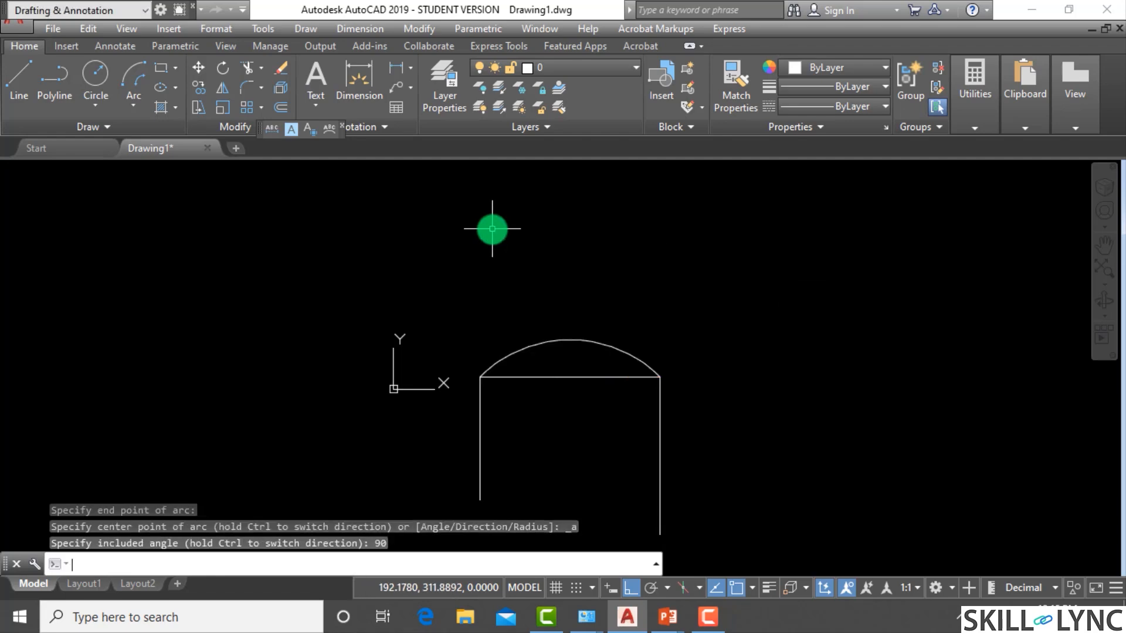
key("Escape")
key("Escape")
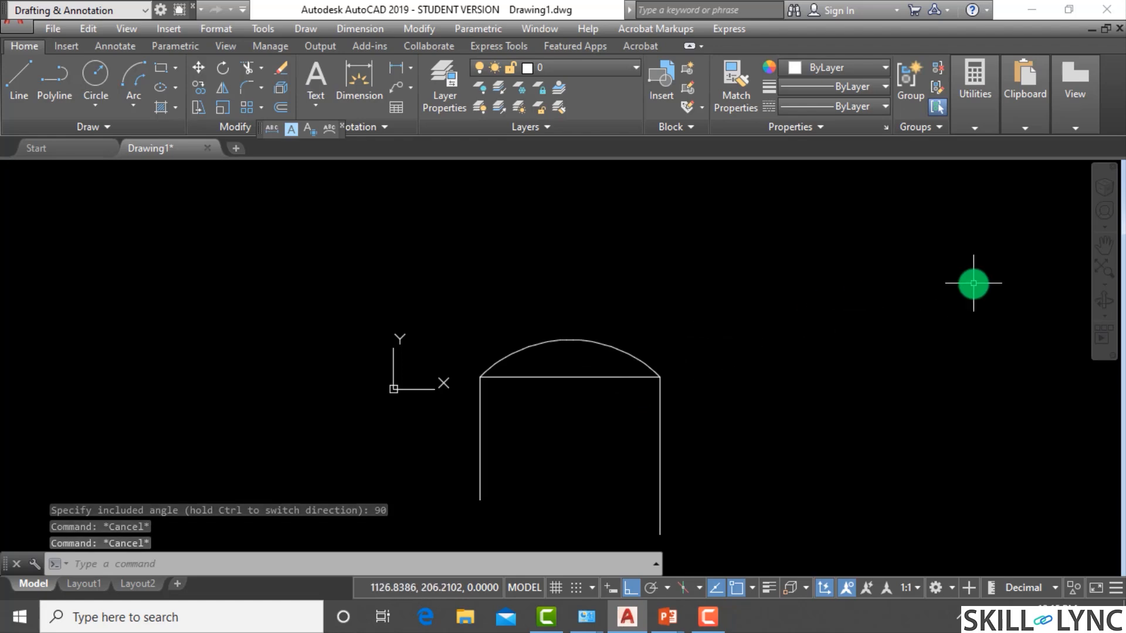
Step: Add an angular dimension just above the 90° arc
type("dimang")
key("Return")
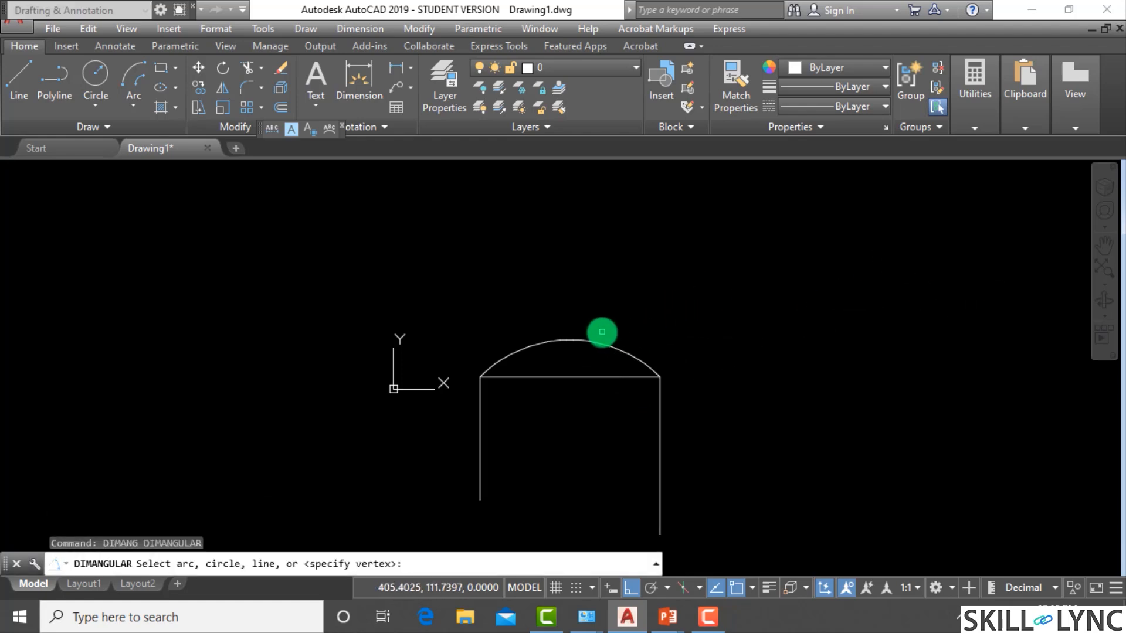
left_click(601, 344)
left_click(600, 309)
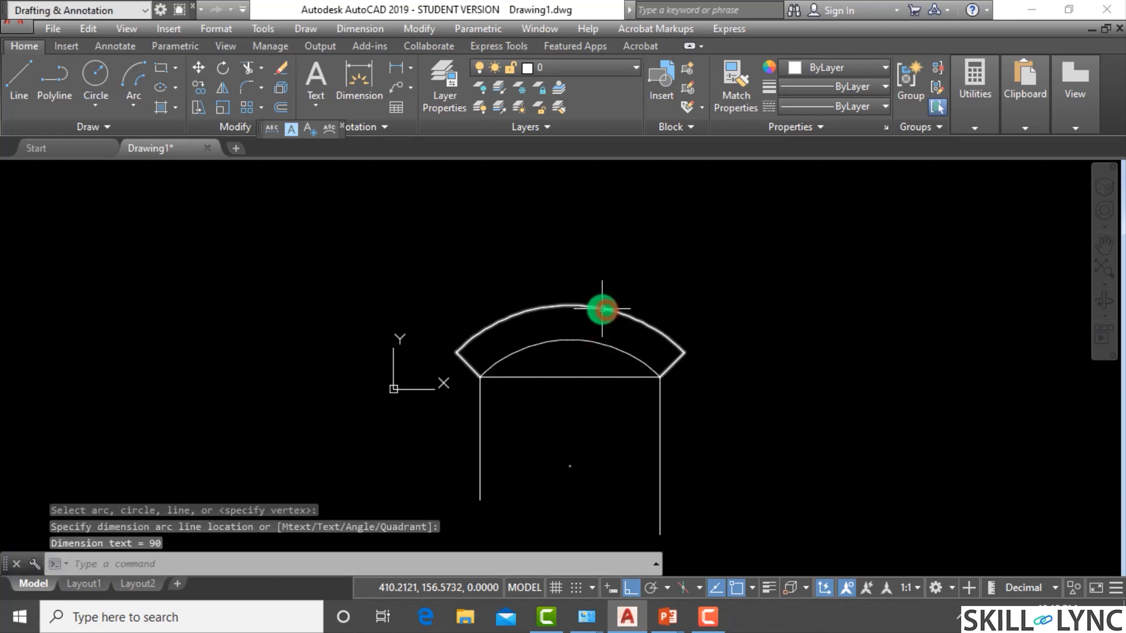
scroll(592, 313, "up", 5)
scroll(516, 273, "down", 5)
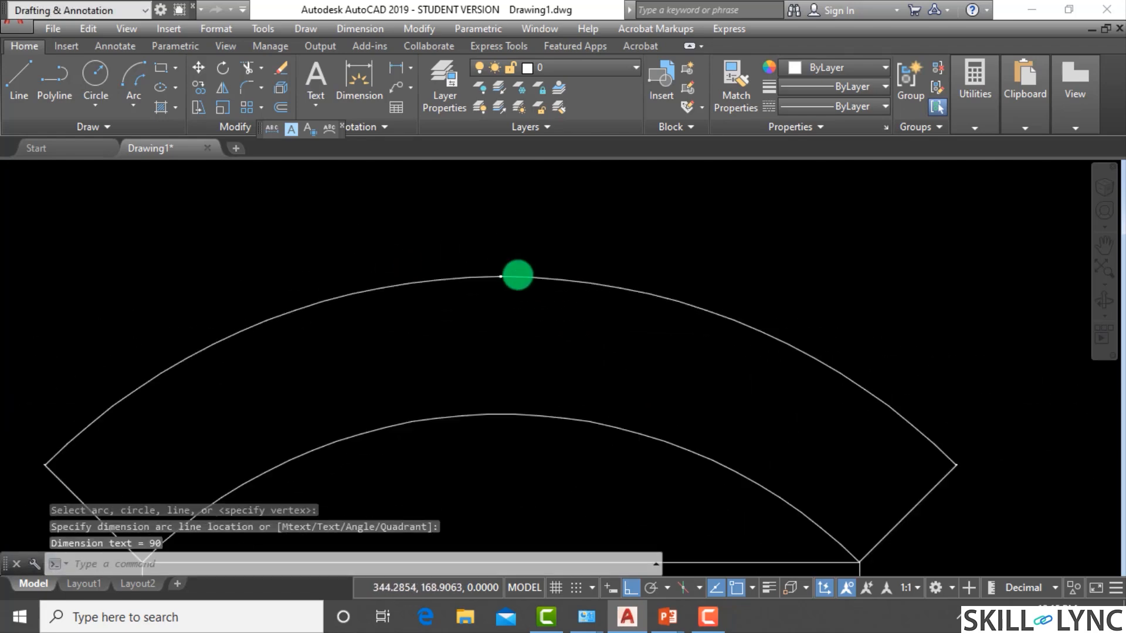
Step: Erase the angular dimension above the arc
left_click(530, 289)
left_click(500, 252)
type("e")
key("Return")
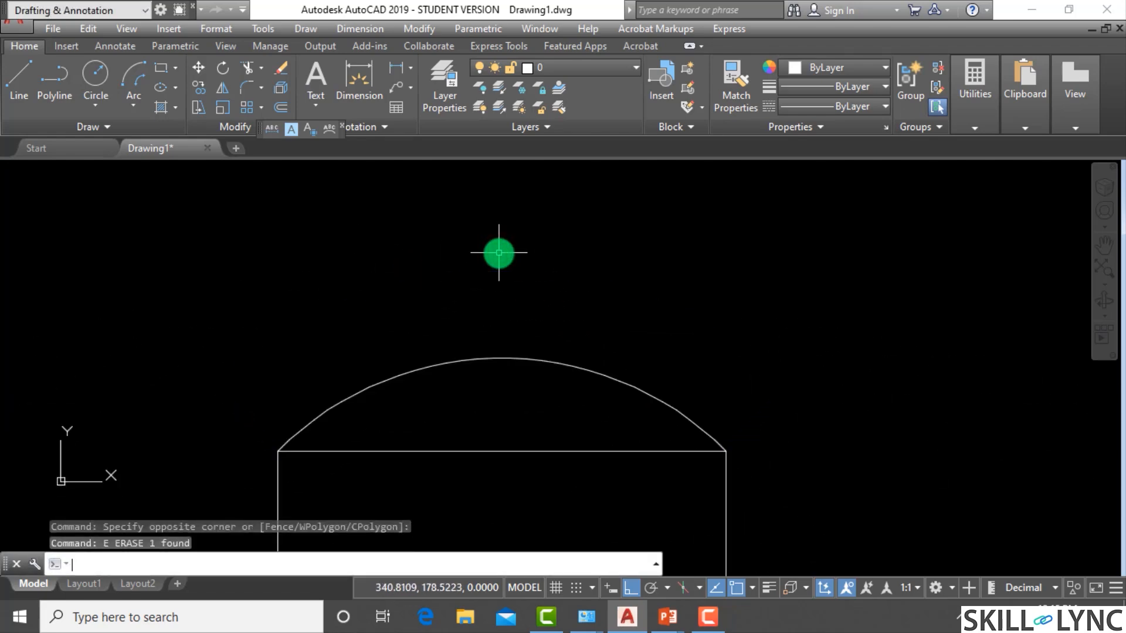
Step: Modify the Standard dimension style to use an overall scale of 10 for dimension features
type("d")
key("Return")
left_click(757, 299)
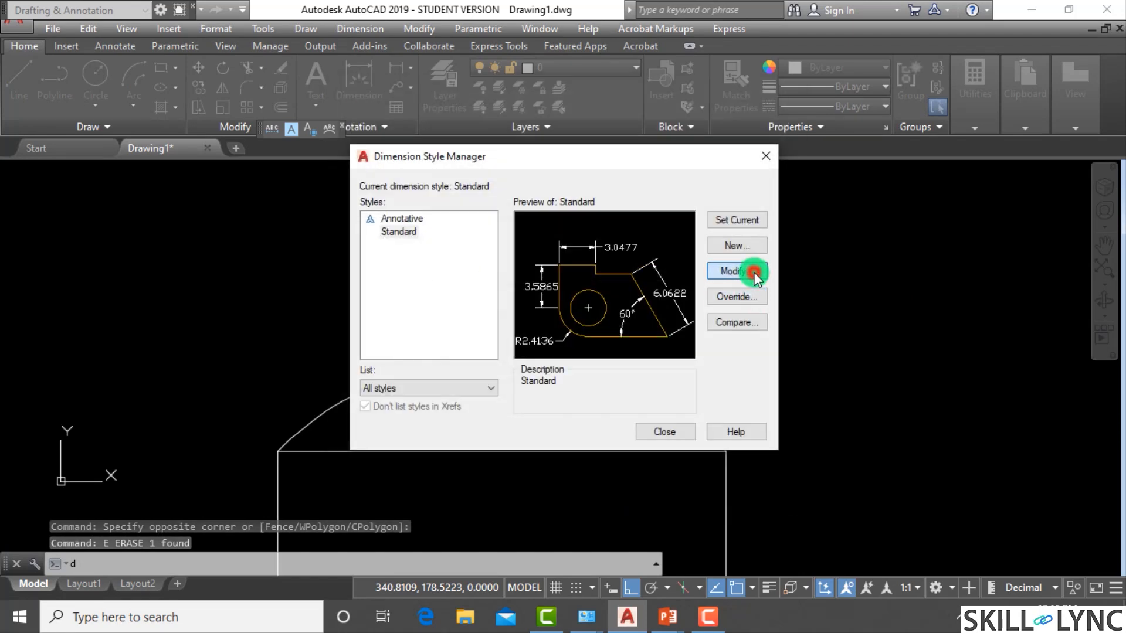
left_click(754, 273)
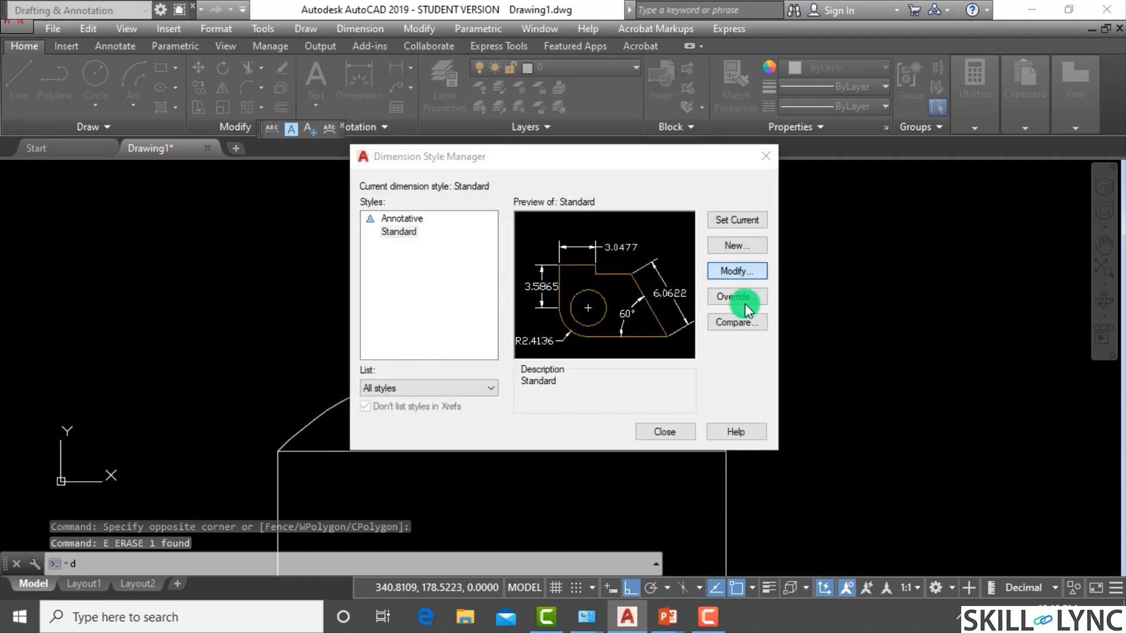
double_click(740, 348)
type("10")
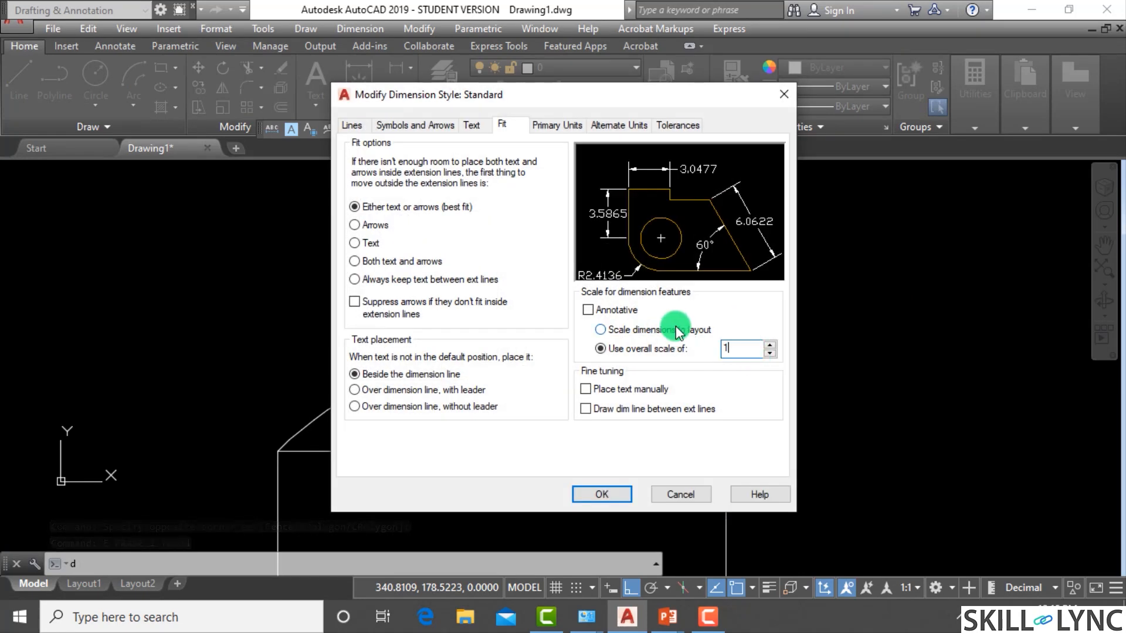
Step: Set the Standard style's linear dimension precision to 0, apply the changes and close the Dimension Style Manager
left_click(563, 126)
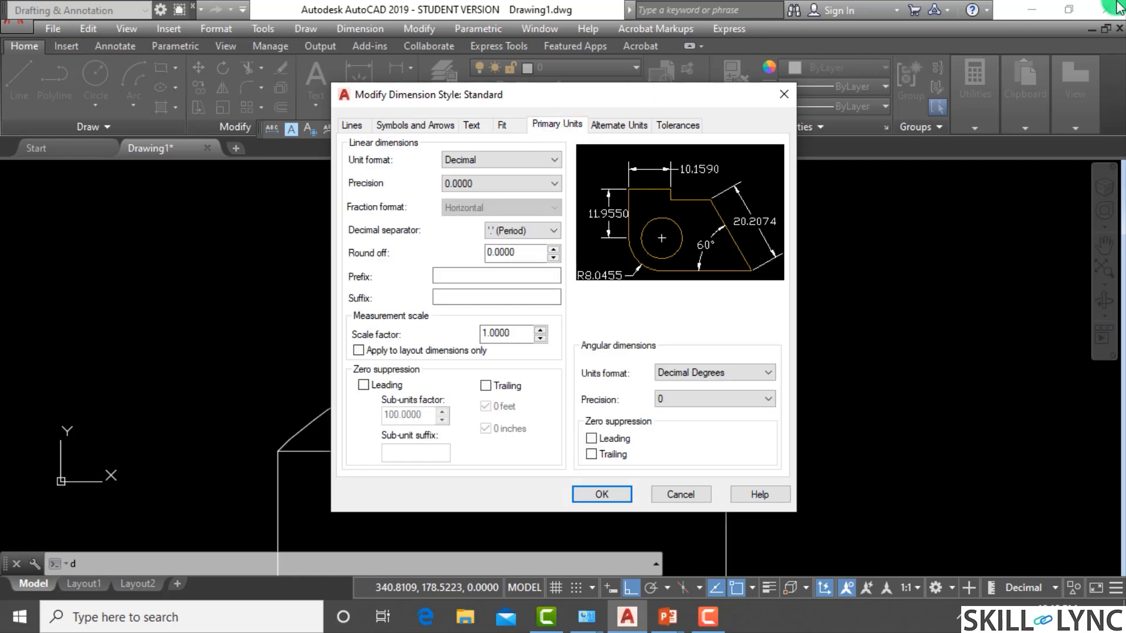
left_click(471, 188)
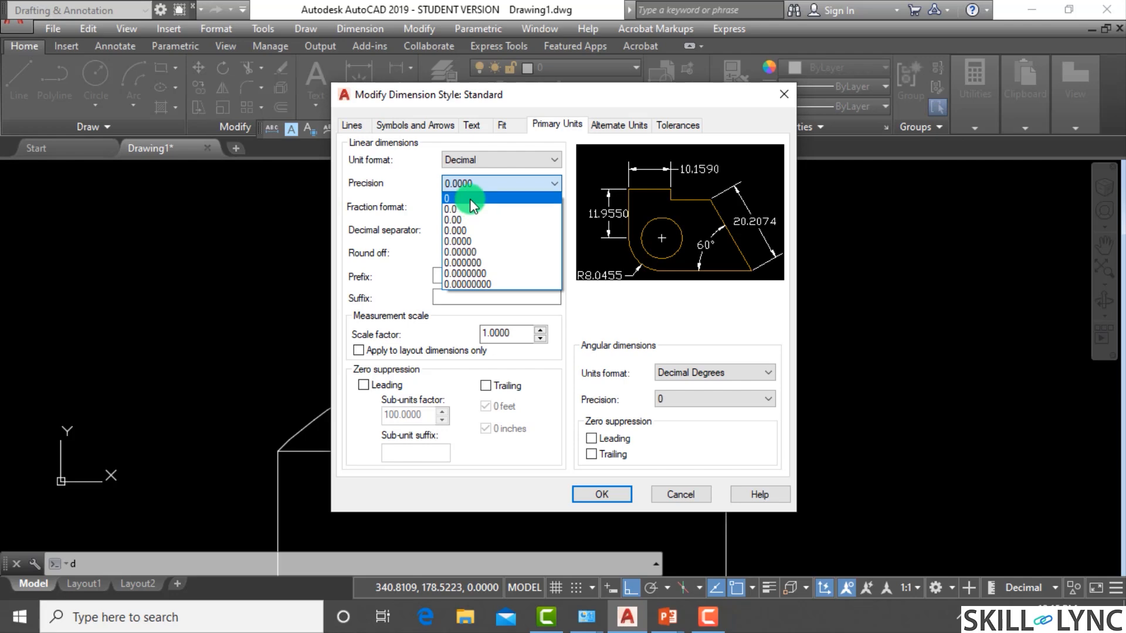
left_click(470, 199)
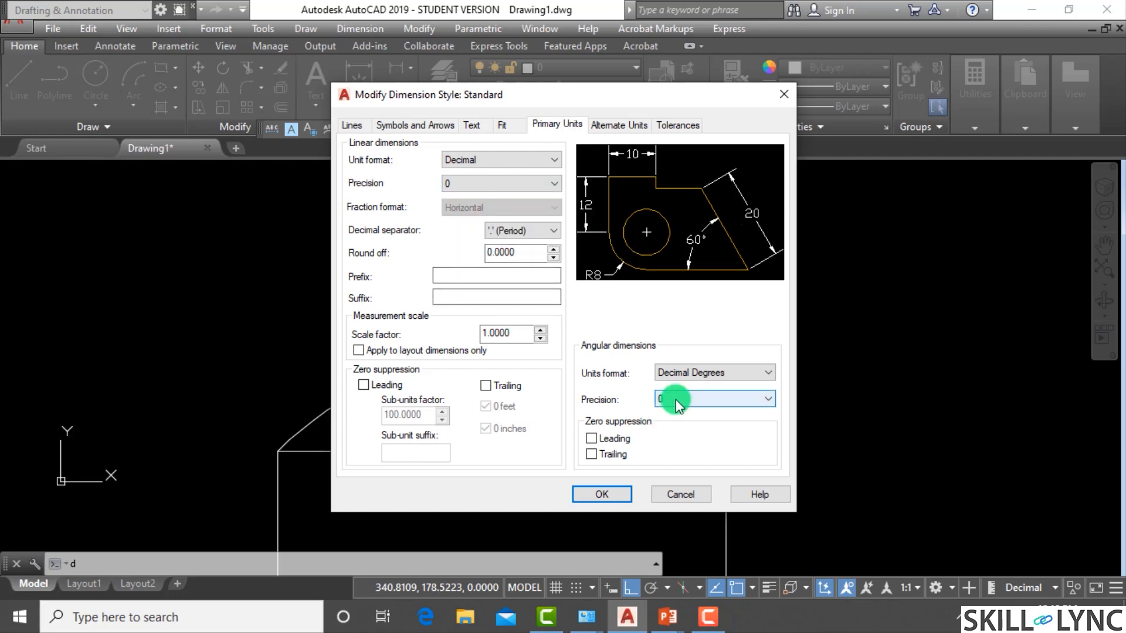
left_click(614, 493)
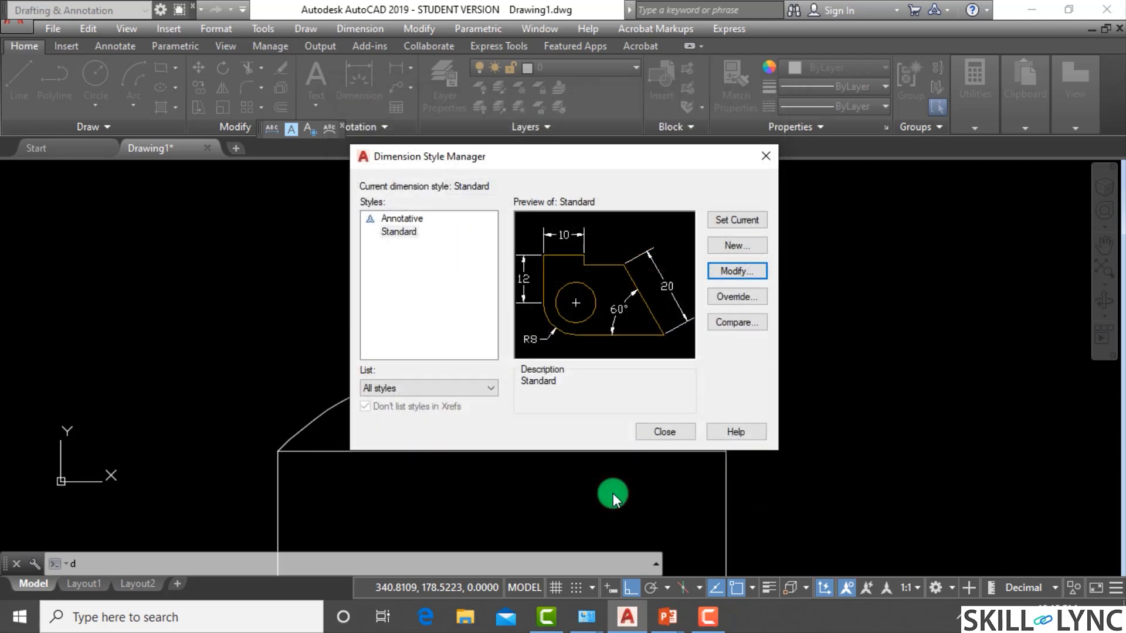
left_click(679, 432)
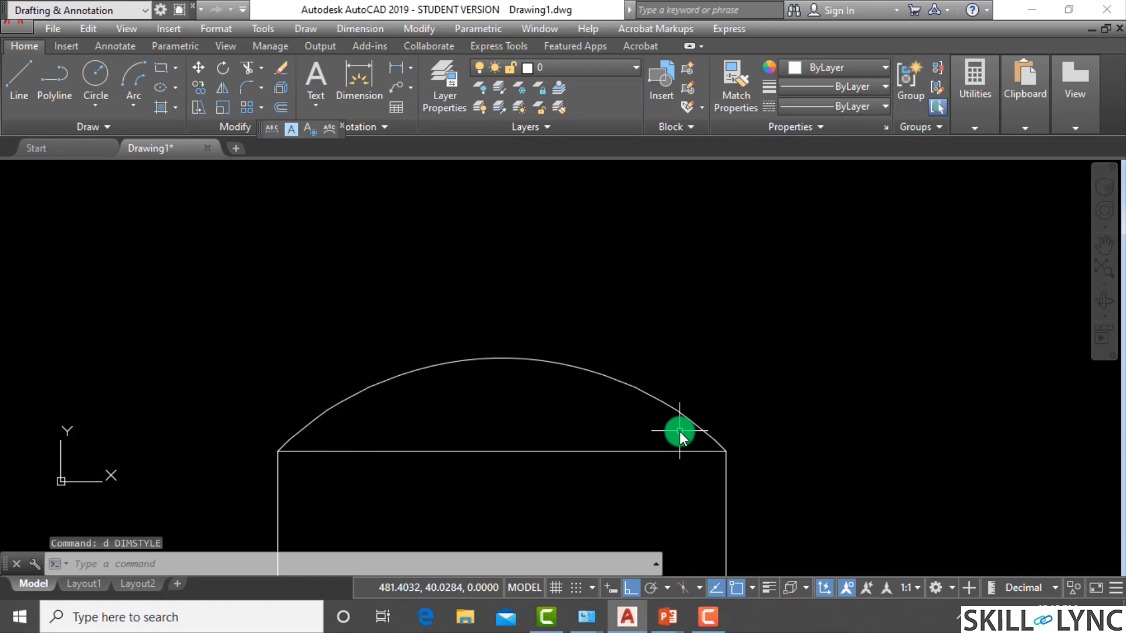
Step: Check the overall dimension scale in the Standard style's fit settings, then close the style dialogs
scroll(486, 381, "up", 5)
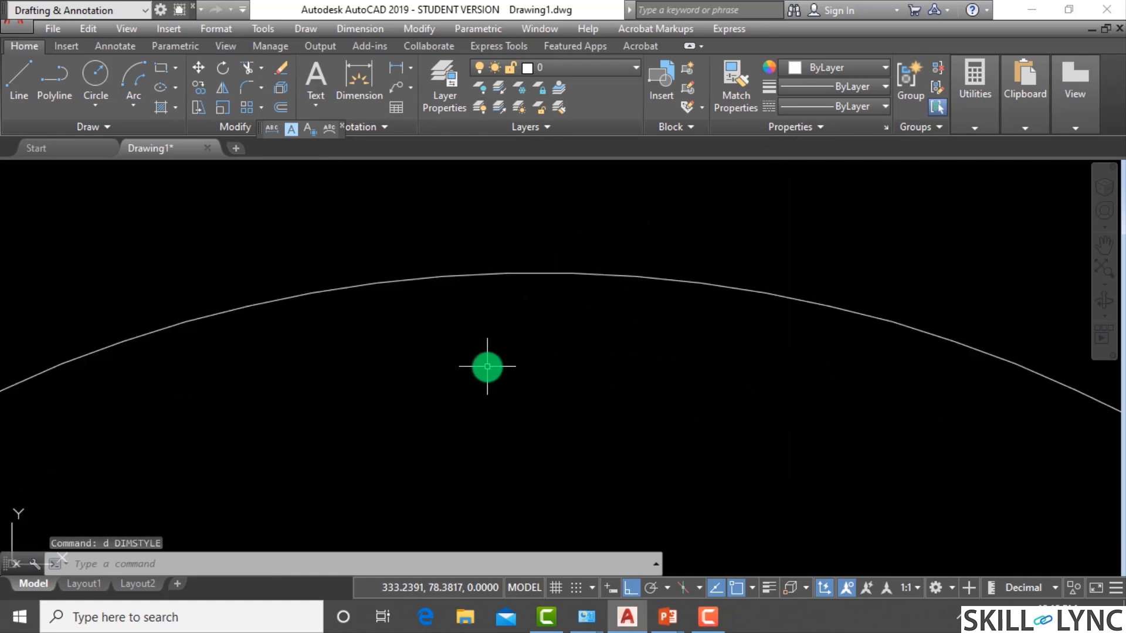
type("d")
key("Return")
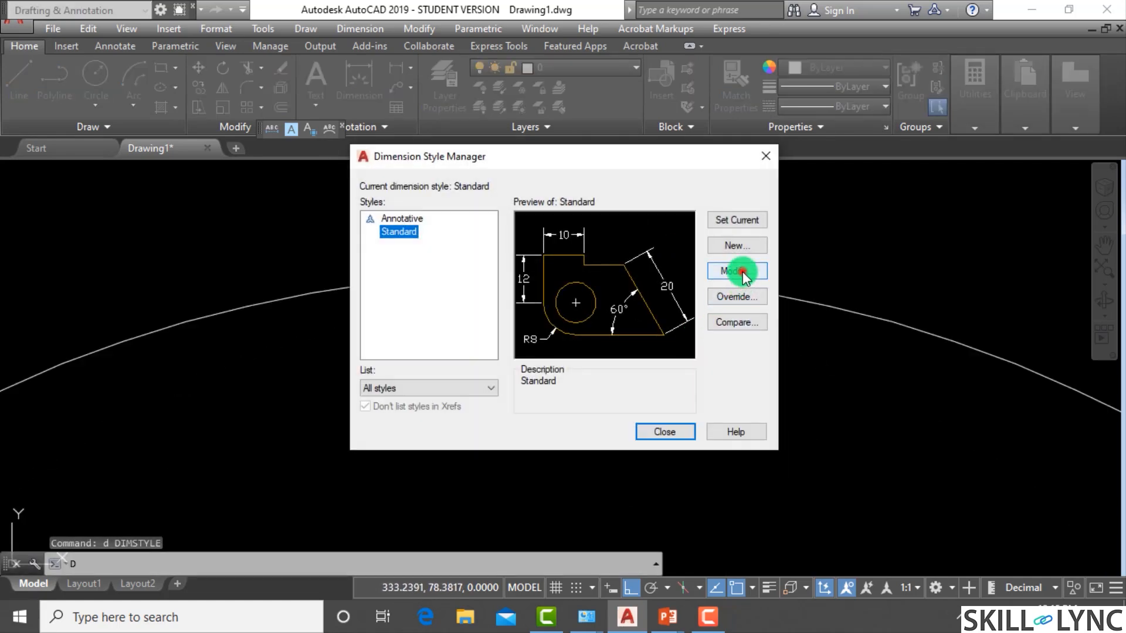
left_click(741, 272)
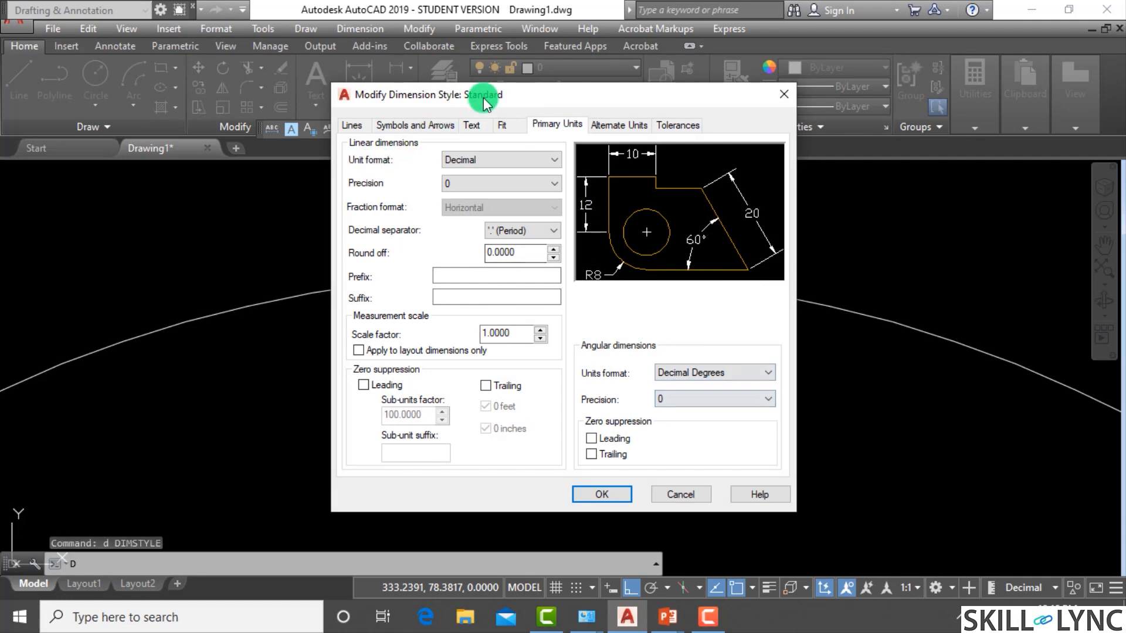
left_click(501, 124)
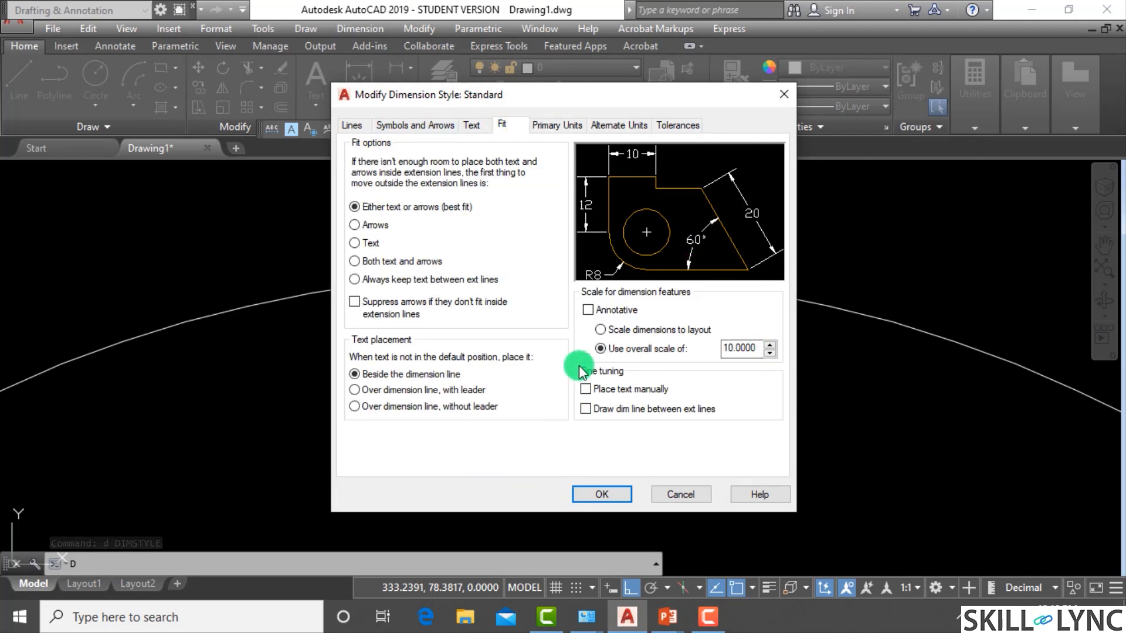
left_click(601, 495)
left_click(663, 429)
scroll(620, 335, "down", 3)
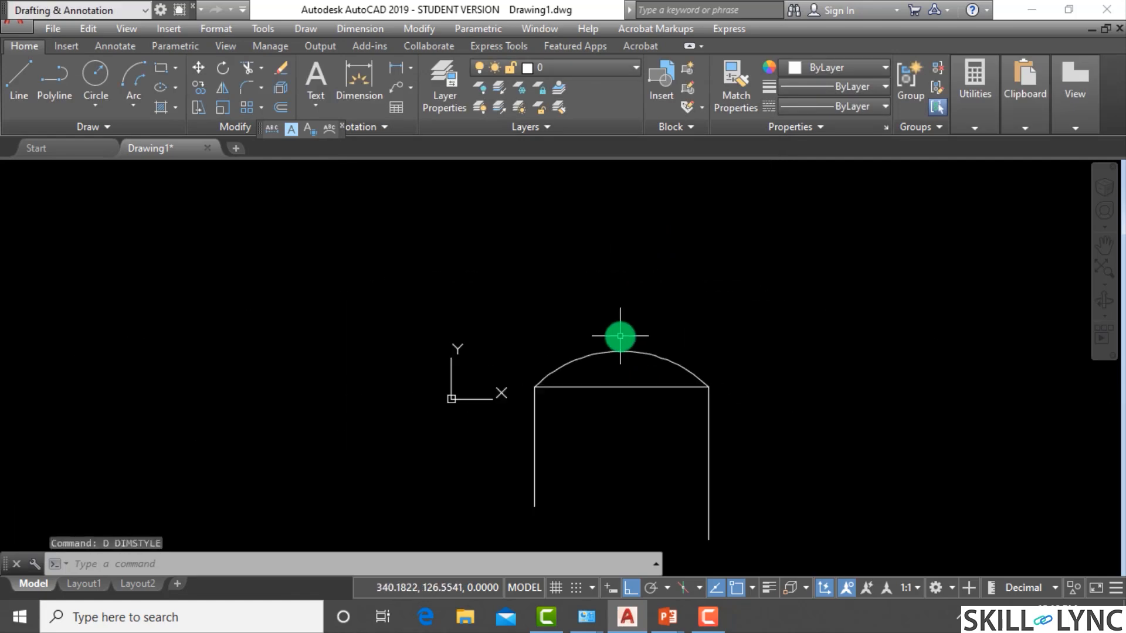
scroll(620, 336, "down", 2)
left_click(636, 361)
left_click(650, 357)
key("Escape")
key("Escape")
scroll(626, 362, "up", 4)
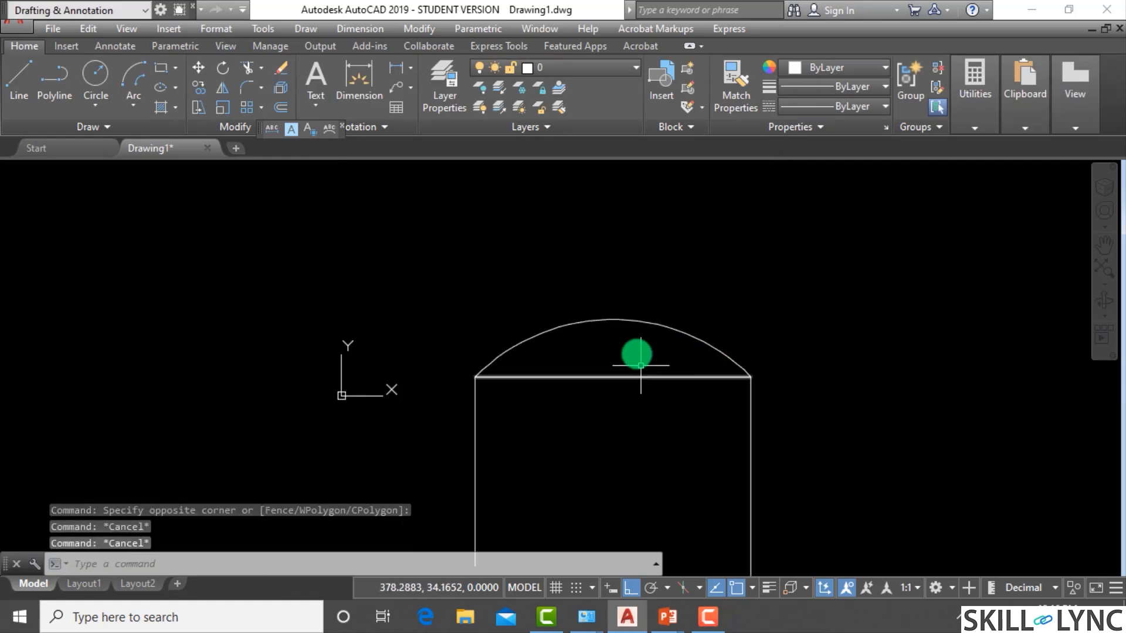
left_click(637, 352)
left_click(655, 284)
key("Escape")
key("Escape")
scroll(655, 284, "up", 3)
scroll(664, 288, "down", 2)
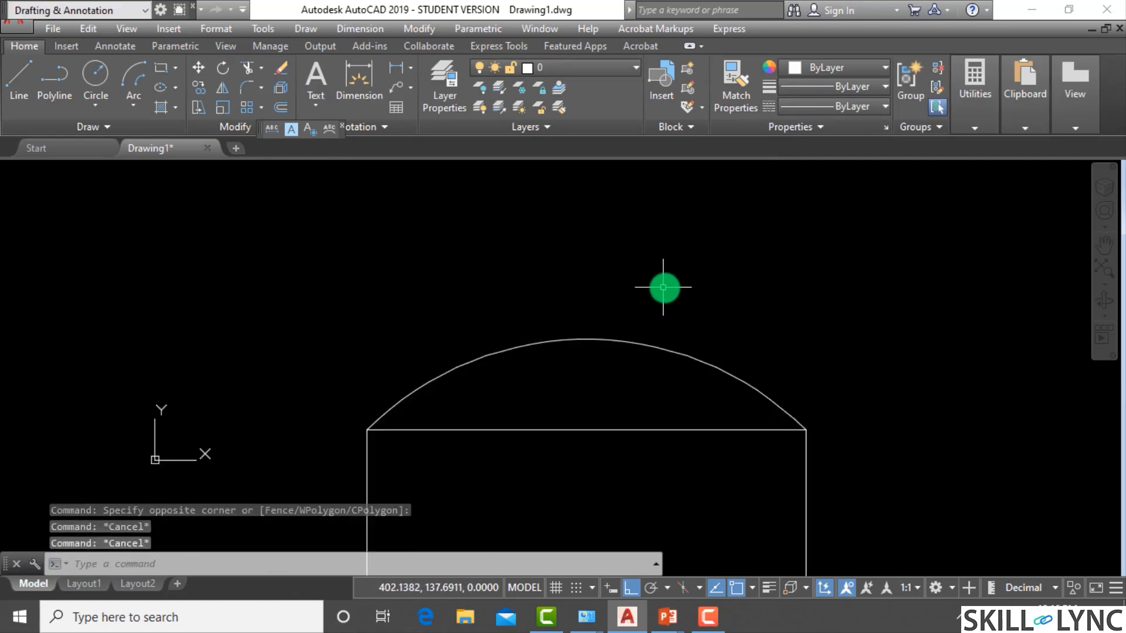
Step: Place an angular dimension on the 90° arc, with its dimension line just above the arc
scroll(664, 288, "down", 2)
key("Escape")
type("dimang")
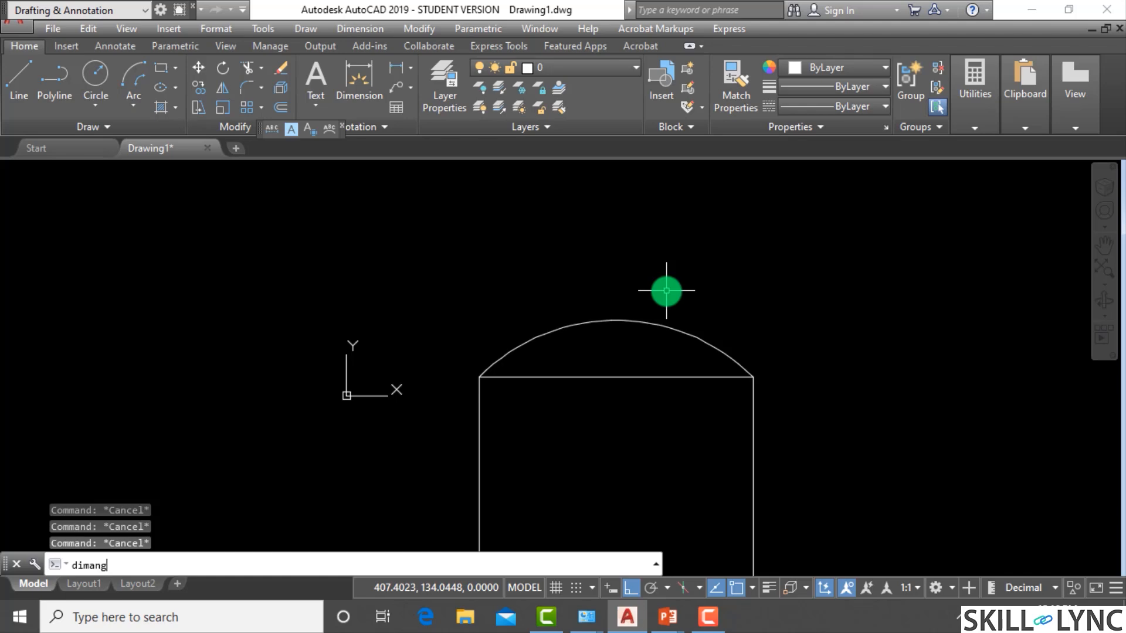
key("Return")
left_click(662, 318)
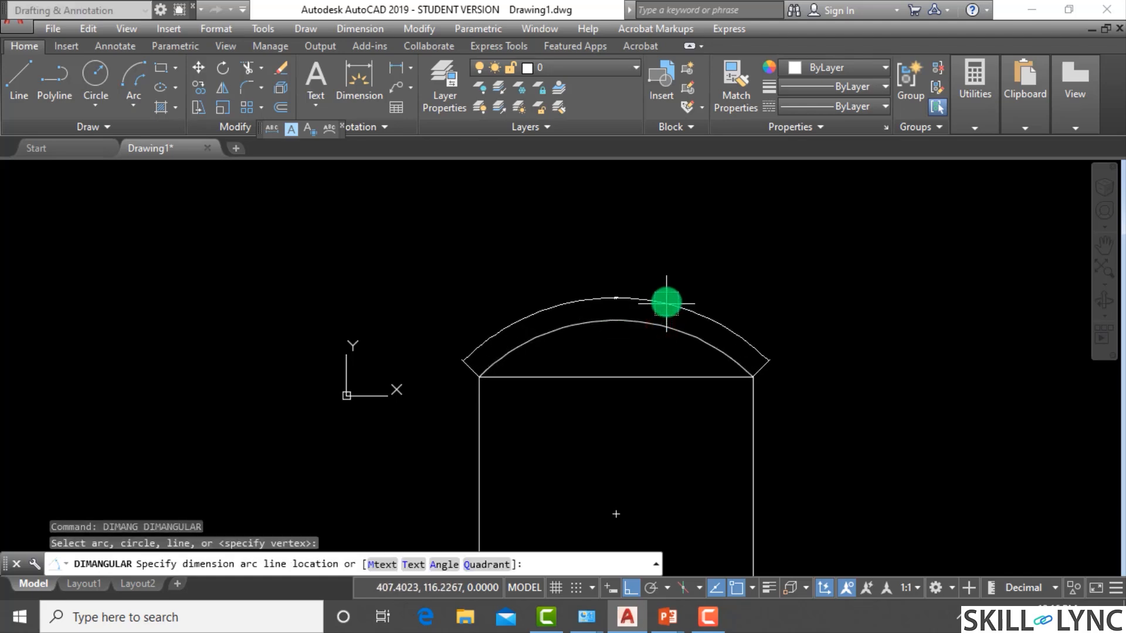
scroll(584, 292, "up", 4)
left_click(584, 293)
scroll(716, 269, "down", 2)
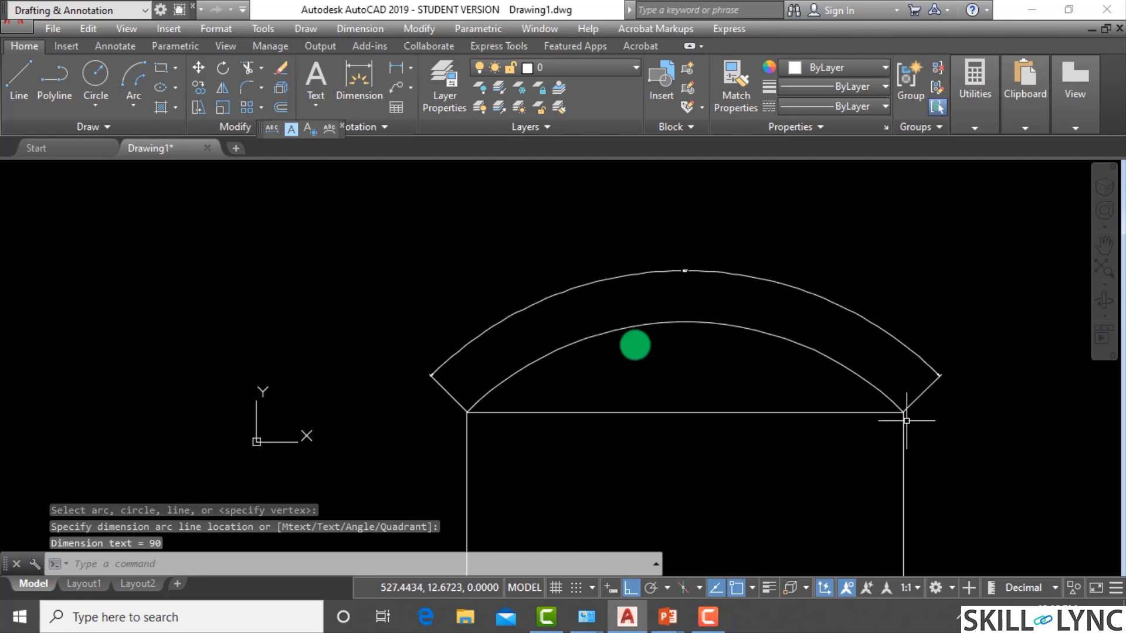
scroll(458, 278, "down", 1)
scroll(560, 301, "up", 1)
scroll(560, 301, "up", 3)
scroll(575, 303, "down", 3)
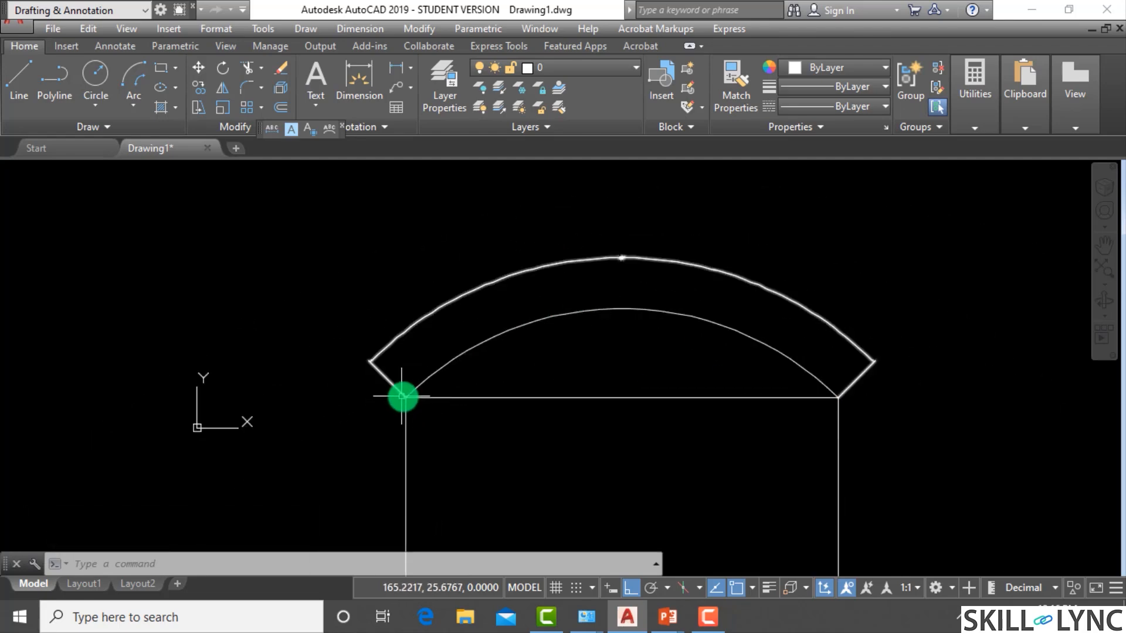
left_click(490, 358)
left_click(686, 435)
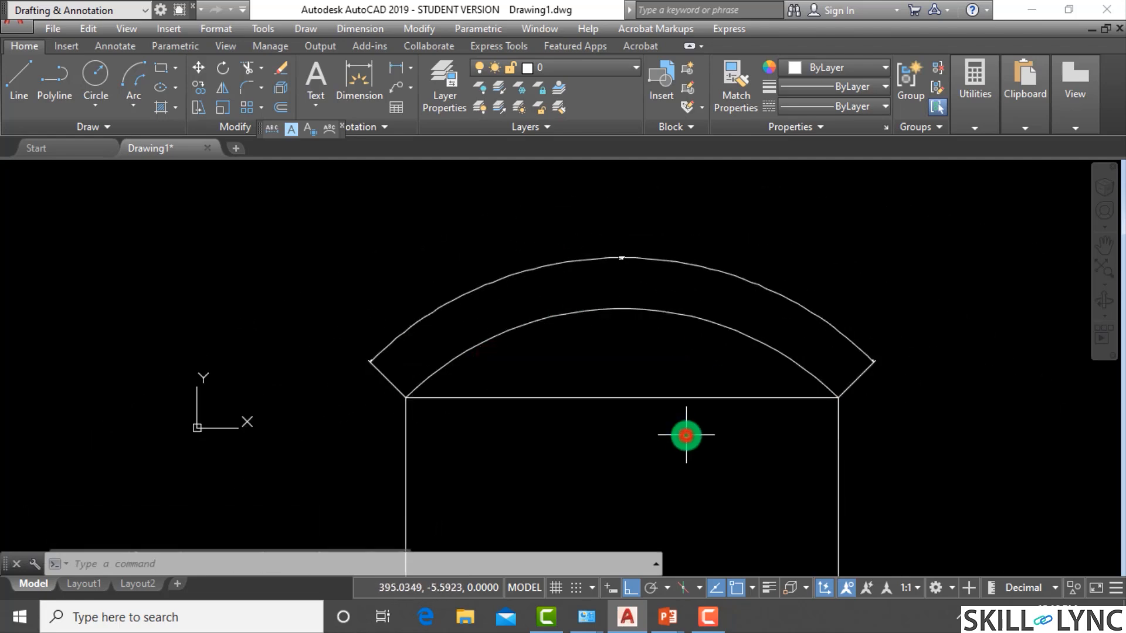
Step: Draw a Start, End, Angle arc from the horizontal line's right end to its left end with an included angle of 45°
left_click(133, 106)
left_click(213, 276)
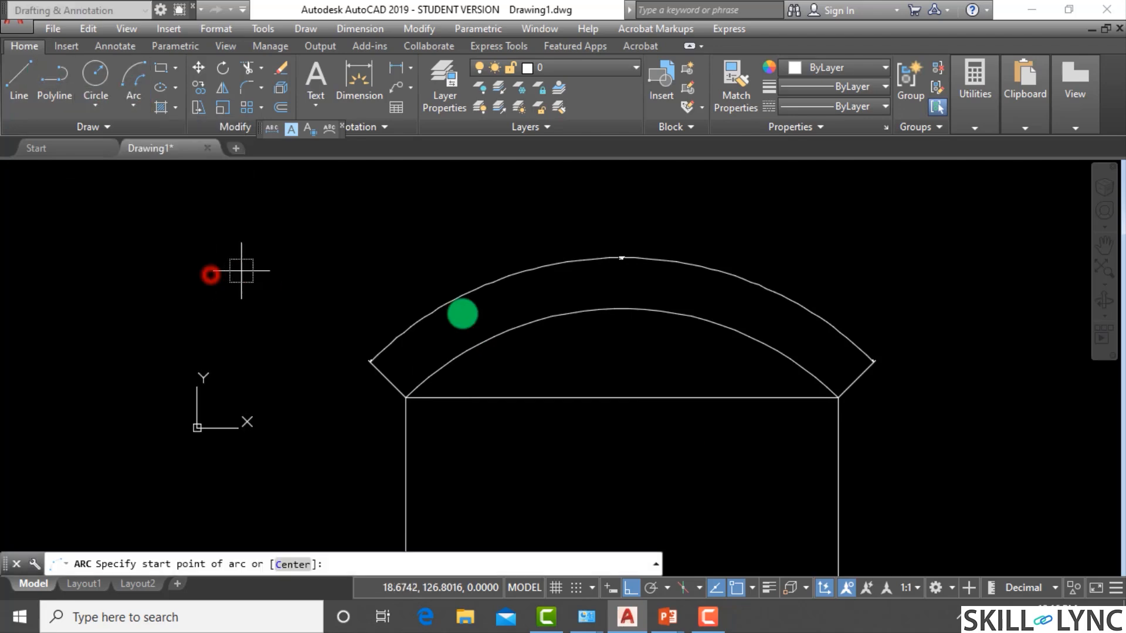
left_click(813, 403)
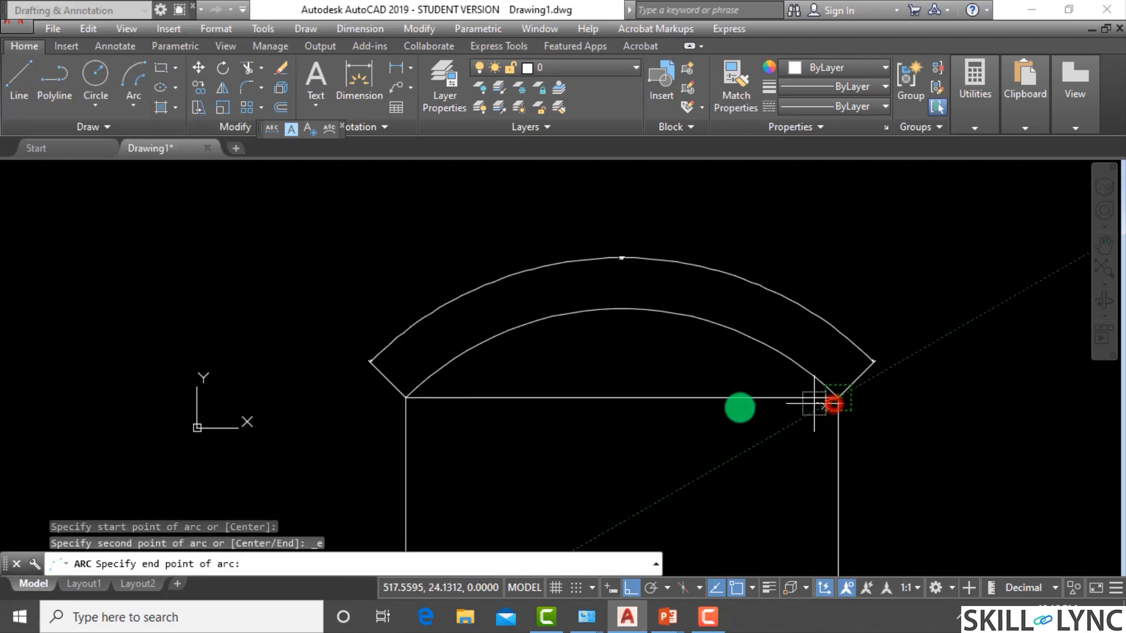
left_click(405, 398)
left_click(477, 567)
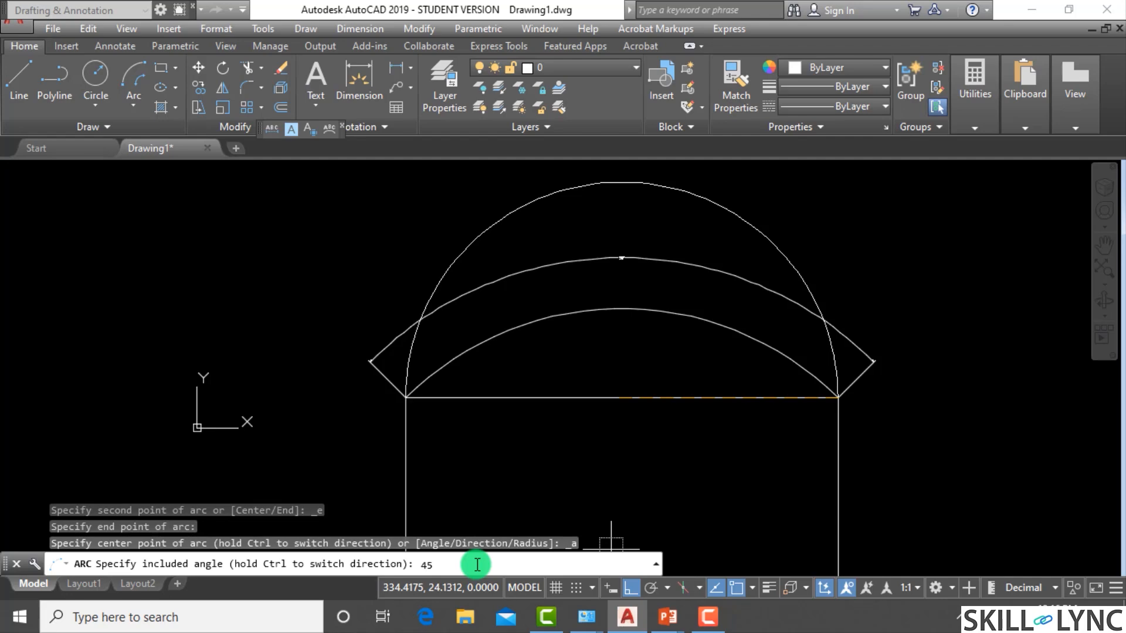
type("45")
key("Return")
key("Escape")
key("Escape")
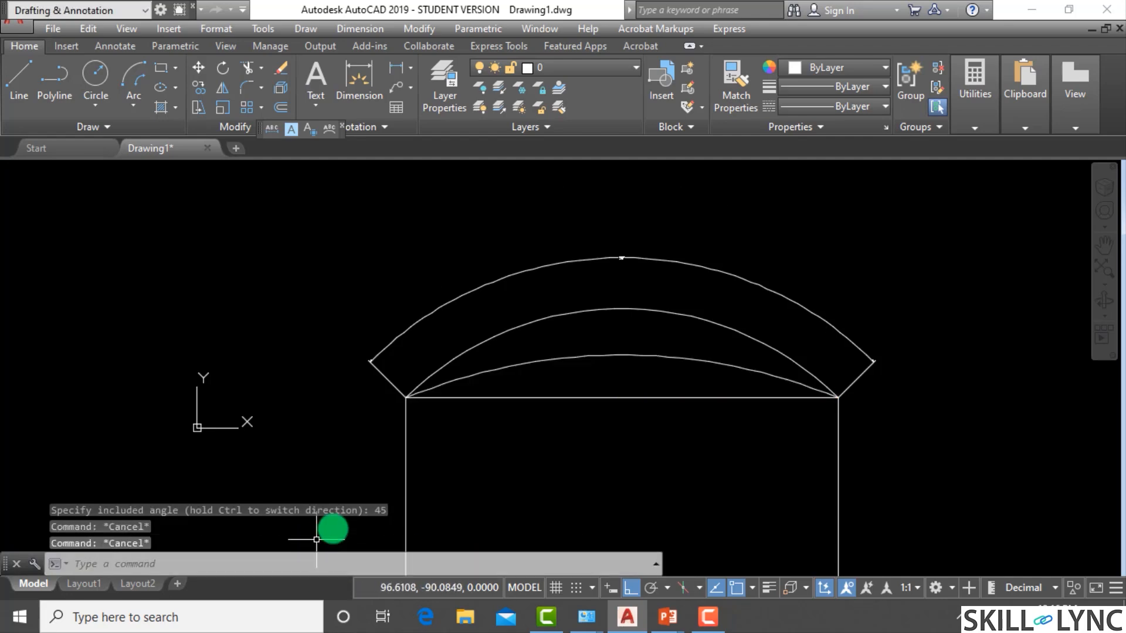
scroll(551, 344, "down", 4)
scroll(608, 423, "up", 4)
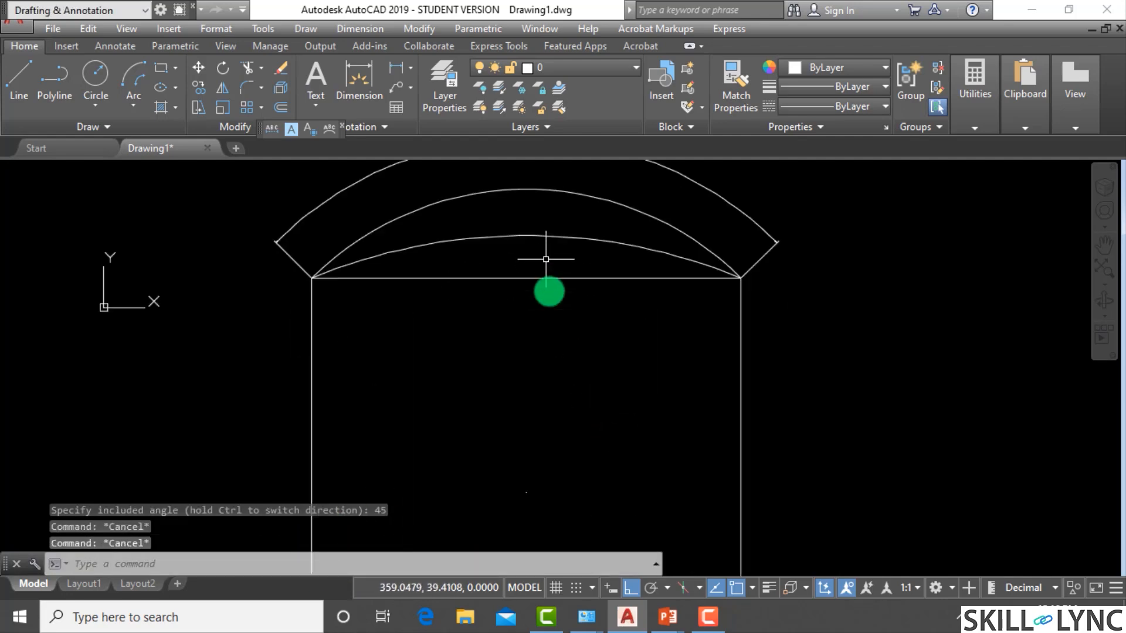
scroll(547, 252, "down", 2)
scroll(548, 251, "up", 2)
scroll(560, 403, "down", 2)
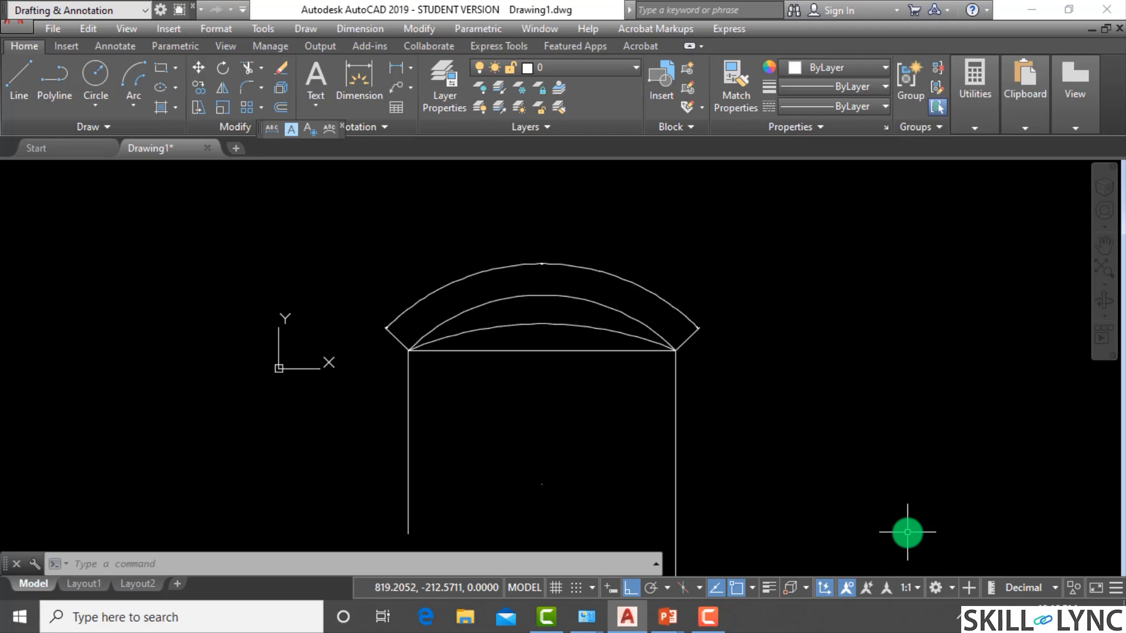
Step: Add a center mark to the 90° arc with DIMCENTER
type("dimce")
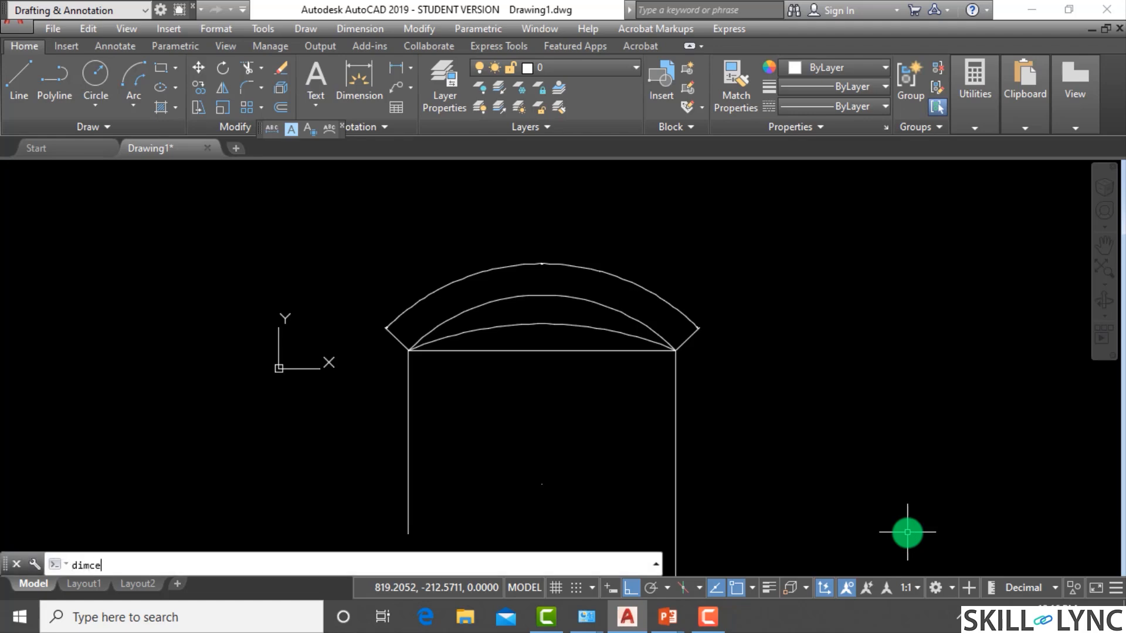
type("nter")
key("Return")
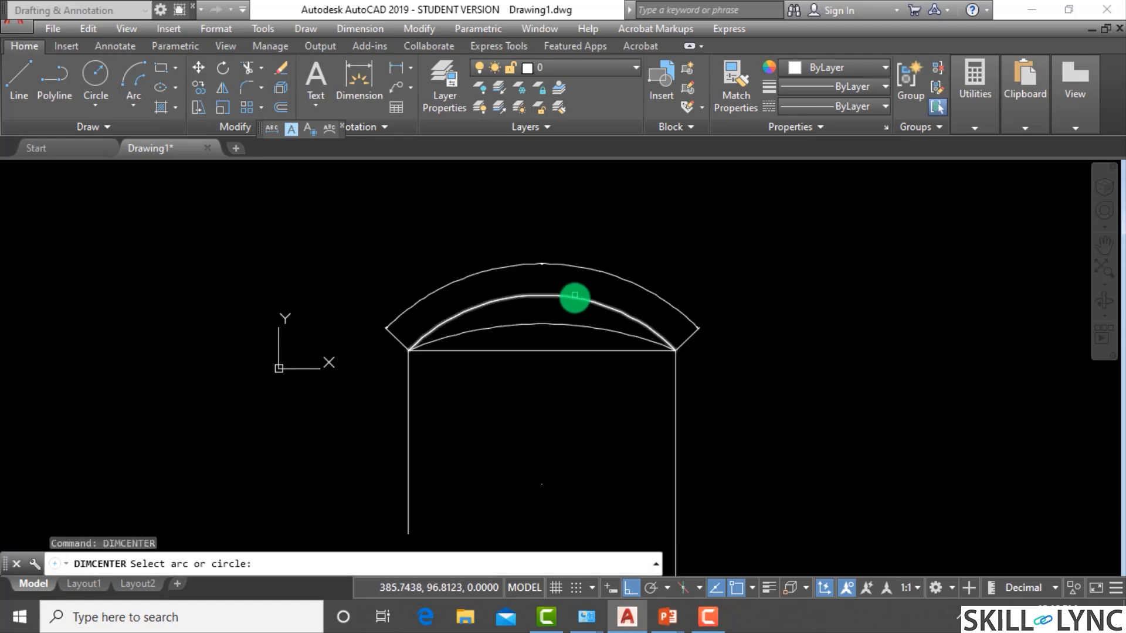
left_click(573, 298)
scroll(548, 496, "up", 2)
scroll(548, 496, "down", 3)
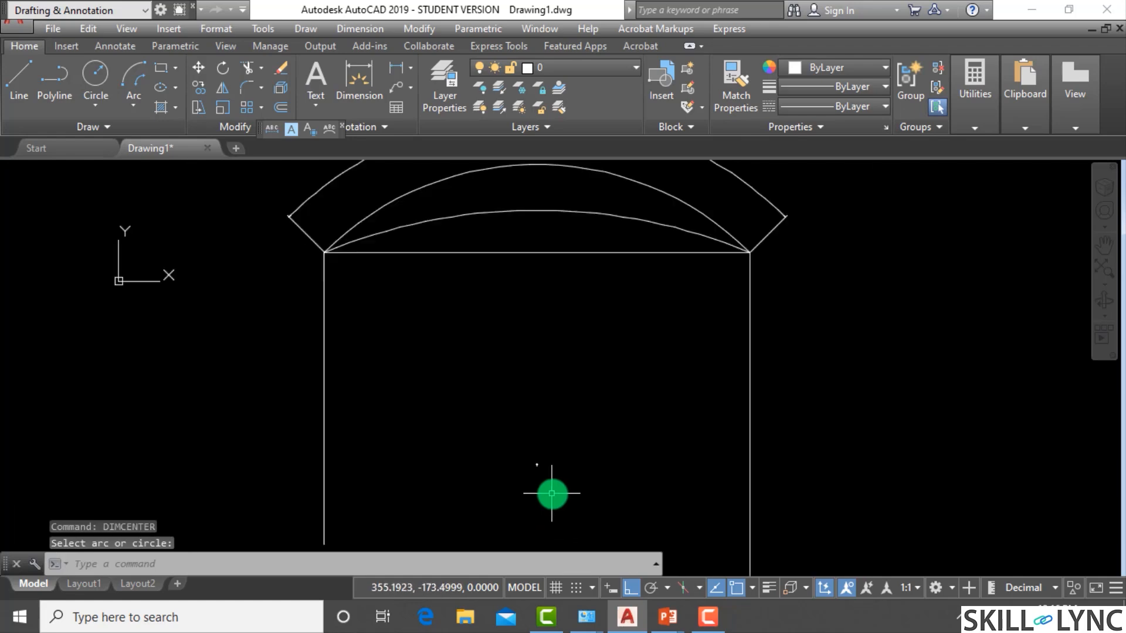
Step: Repeat DIMCENTER to add a center mark to the flatter 45° arc
key("Return")
left_click(553, 317)
scroll(553, 317, "down", 3)
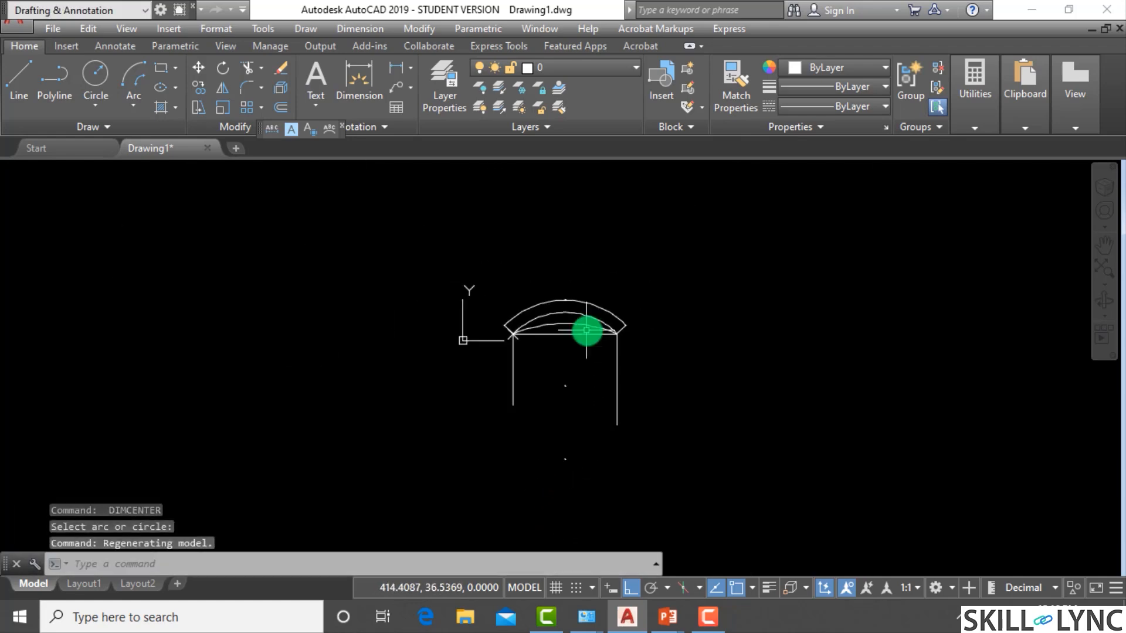
scroll(595, 414, "up", 1)
key("Escape")
key("Escape")
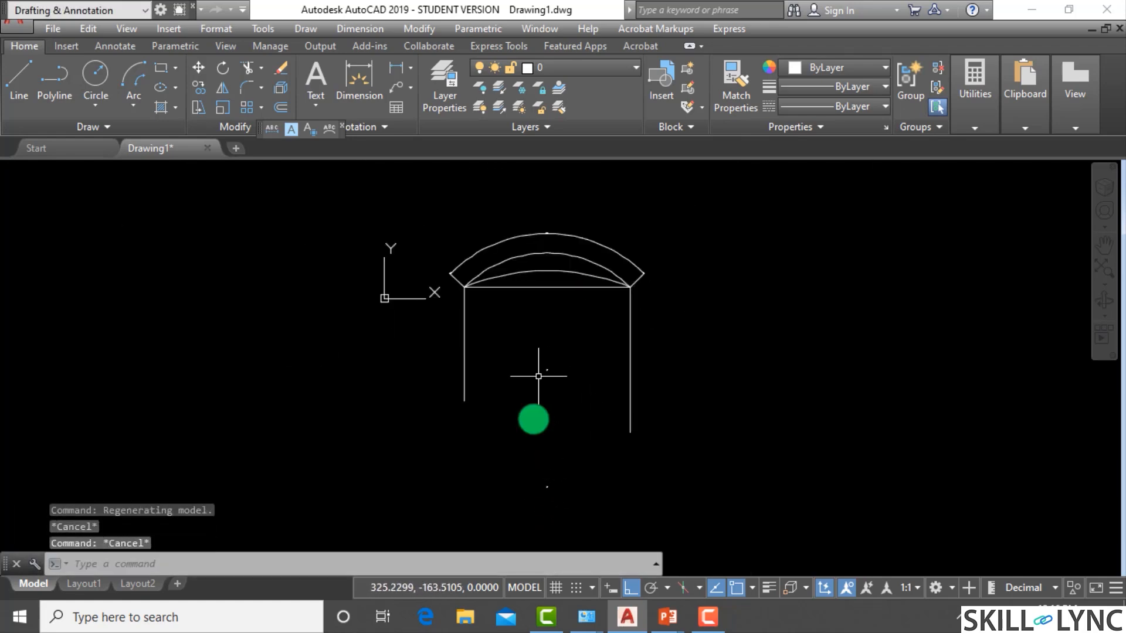
Step: Erase the angular dimension above the two arcs
scroll(608, 313, "up", 2)
scroll(623, 345, "down", 2)
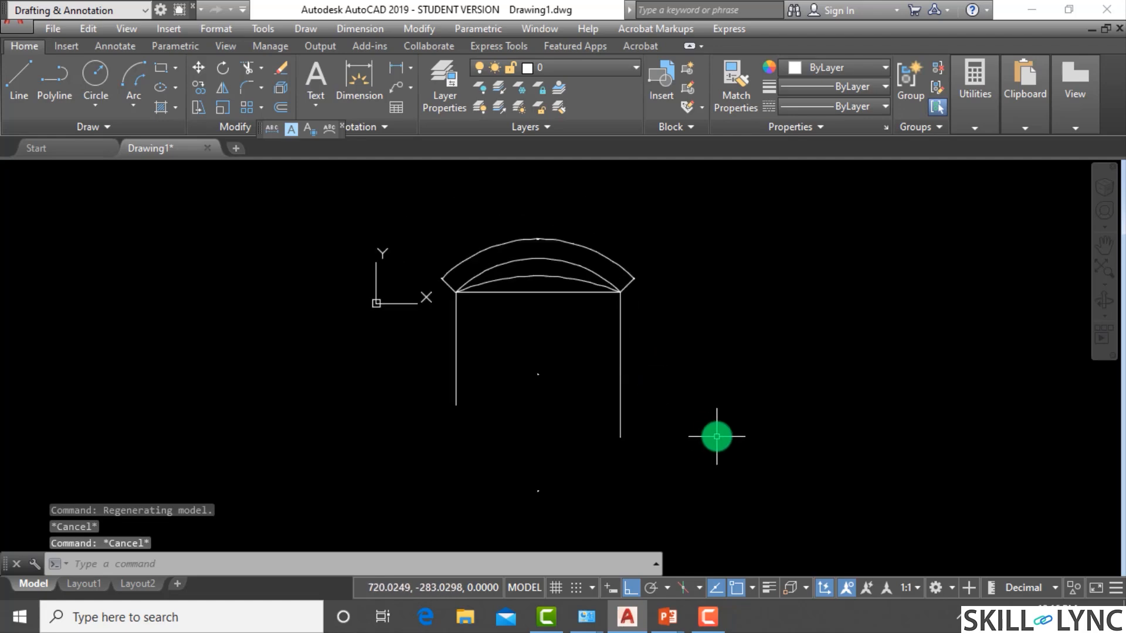
scroll(702, 435, "up", 2)
scroll(701, 435, "down", 2)
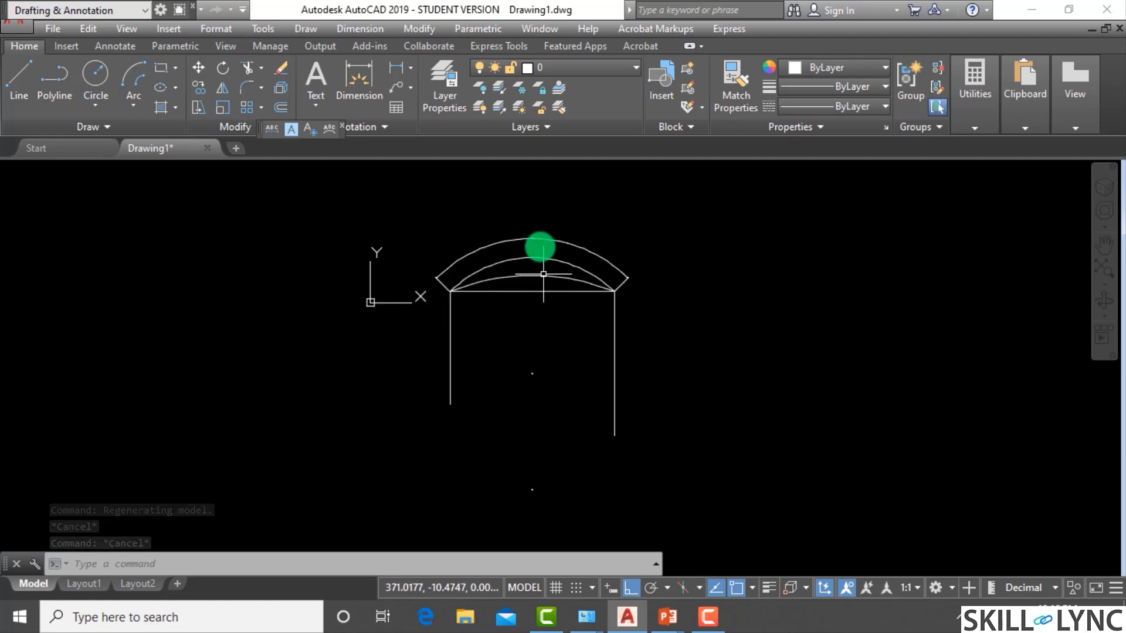
scroll(535, 258, "up", 4)
scroll(537, 278, "down", 2)
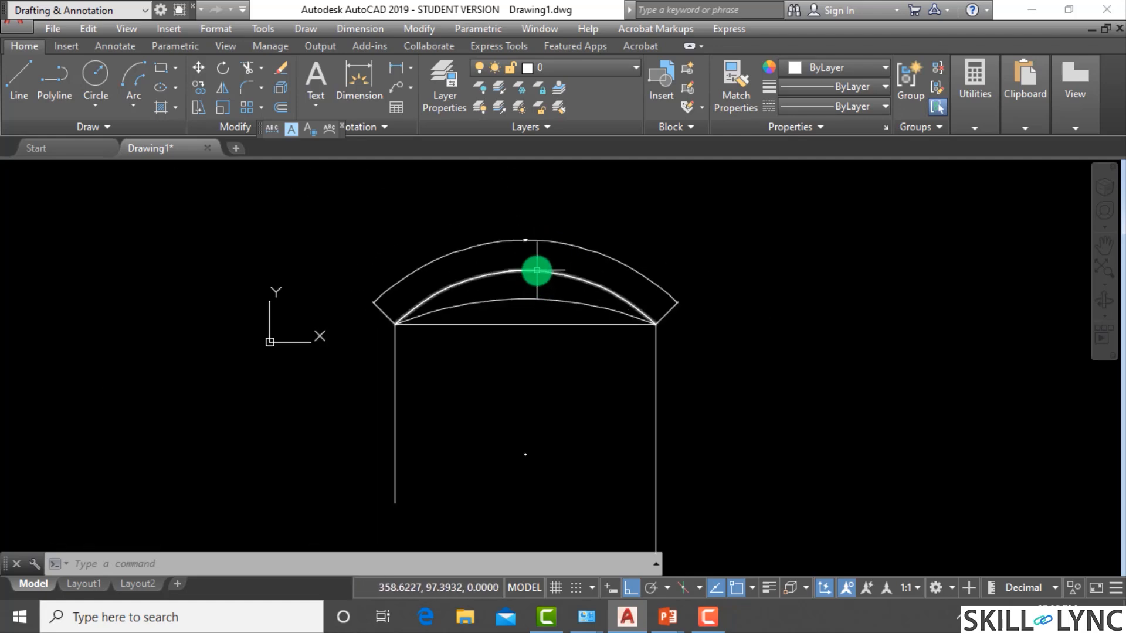
scroll(538, 252, "up", 2)
left_click(532, 224)
type("e")
key("Return")
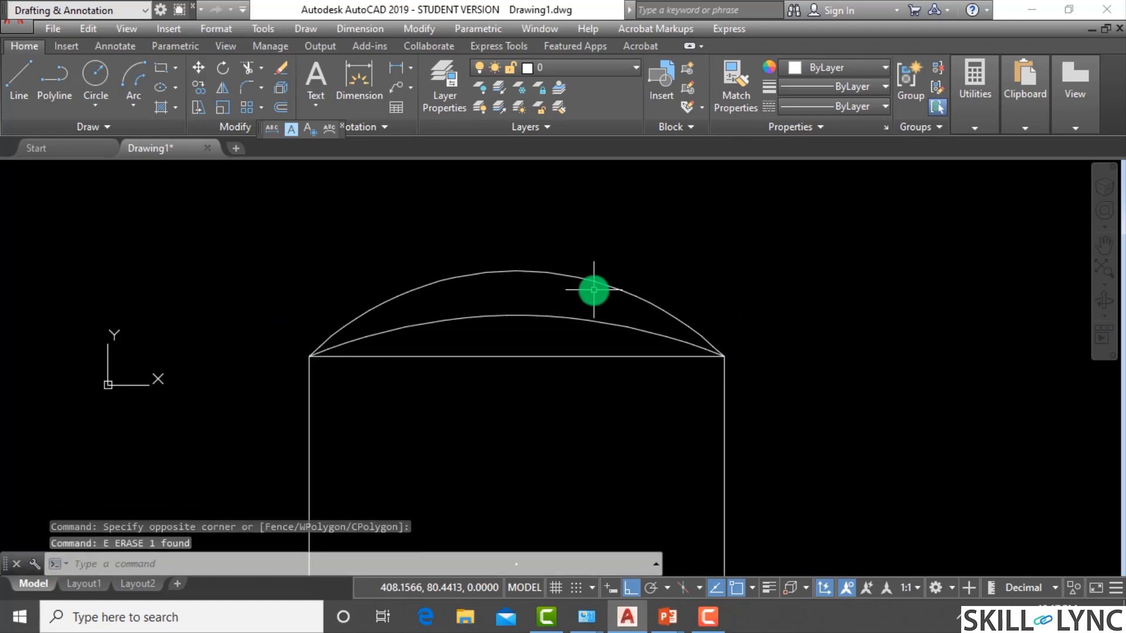
Step: Erase both the 90° and the 45° arc above the horizontal line
scroll(593, 298, "down", 2)
scroll(549, 381, "down", 3)
scroll(540, 447, "up", 3)
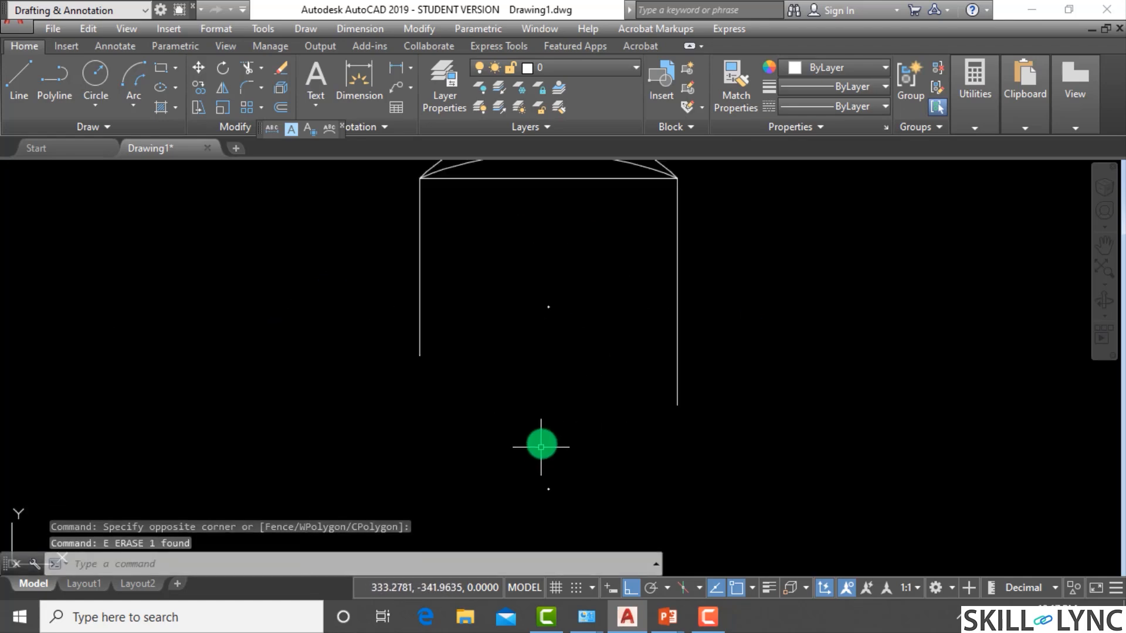
scroll(590, 365, "down", 2)
scroll(618, 215, "up", 4)
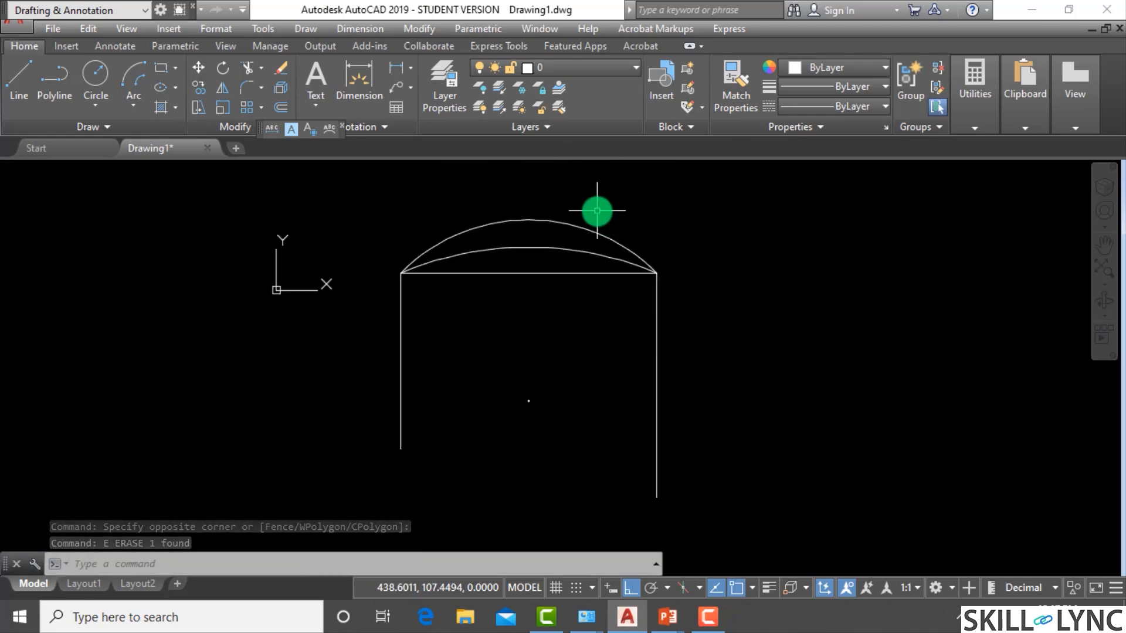
left_click(133, 104)
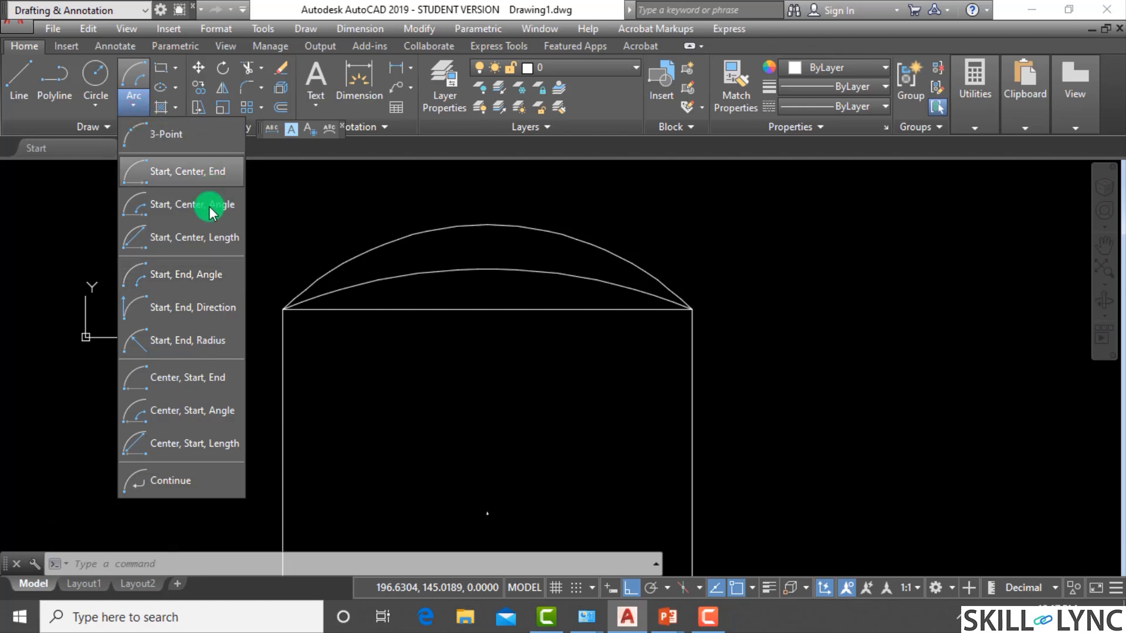
left_click(527, 299)
left_click(533, 296)
left_click(459, 200)
type("e")
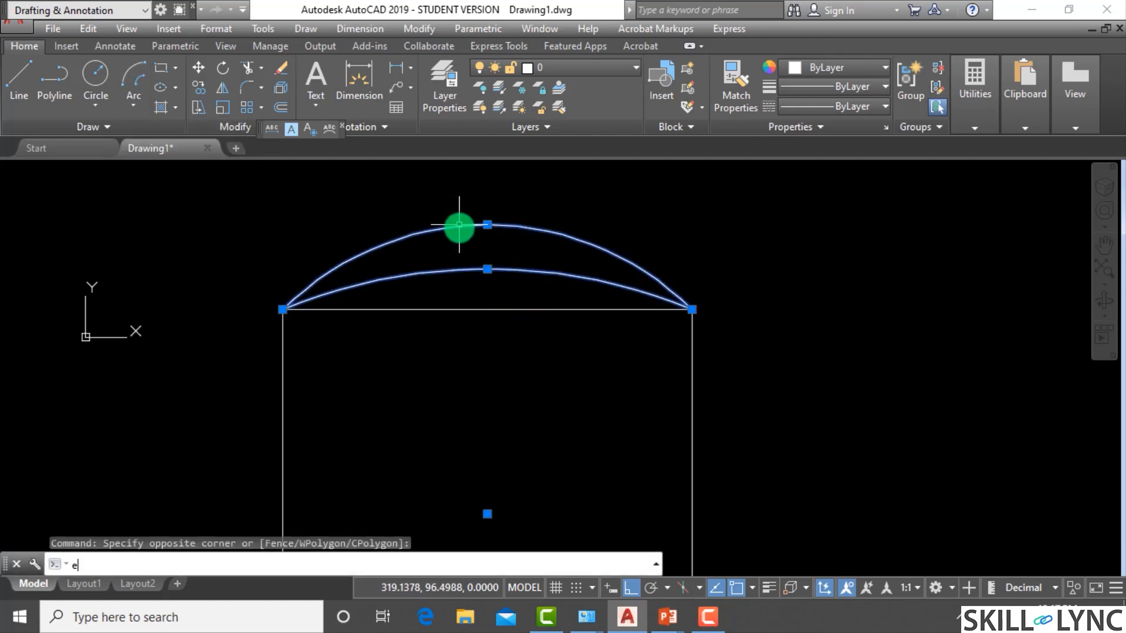
key("Return")
Step: Regenerate the drawing and erase the leftover center marks below the horizontal line
scroll(539, 317, "down", 4)
scroll(542, 355, "up", 2)
scroll(489, 364, "down", 4)
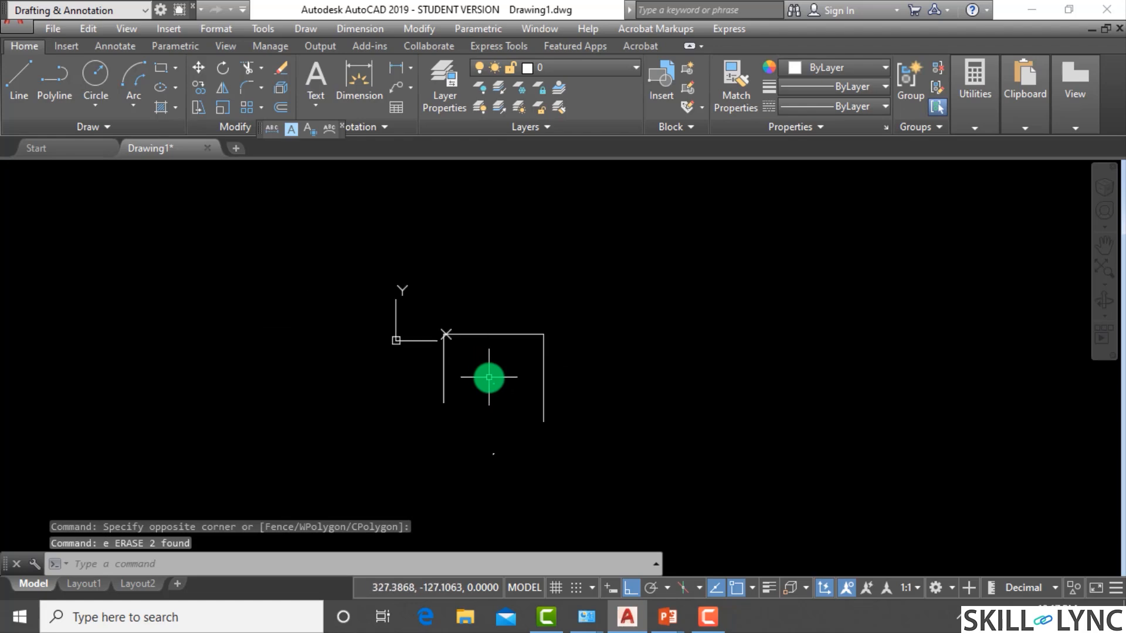
type("re")
key("Return")
key("Escape")
key("Escape")
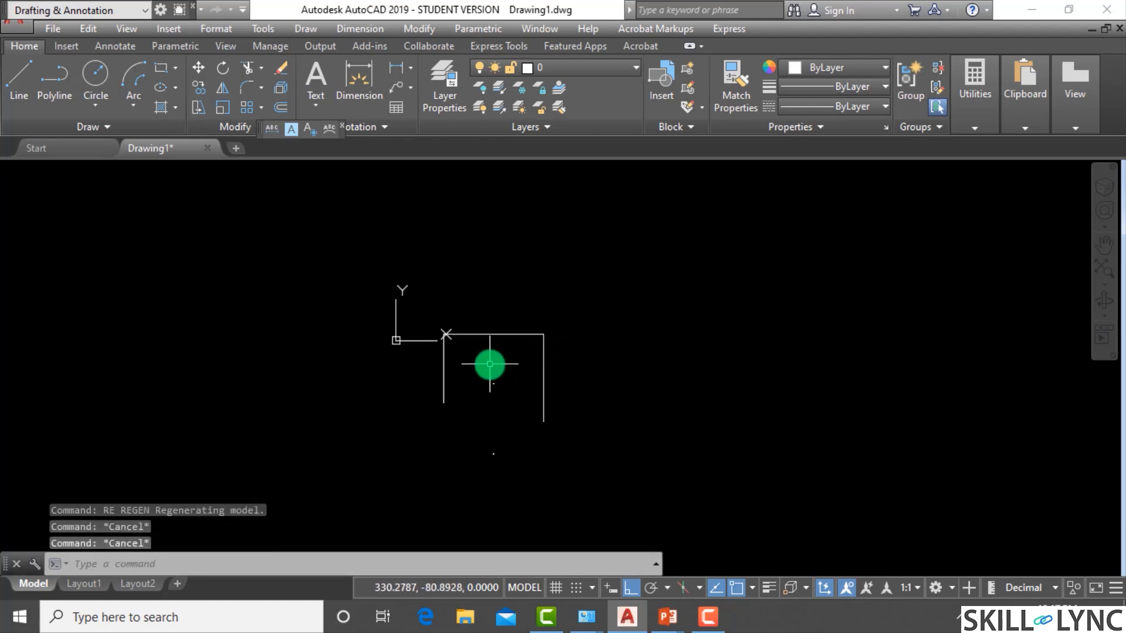
left_click(491, 364)
left_click(520, 473)
type("e")
key("Return")
key("Escape")
scroll(515, 276, "up", 2)
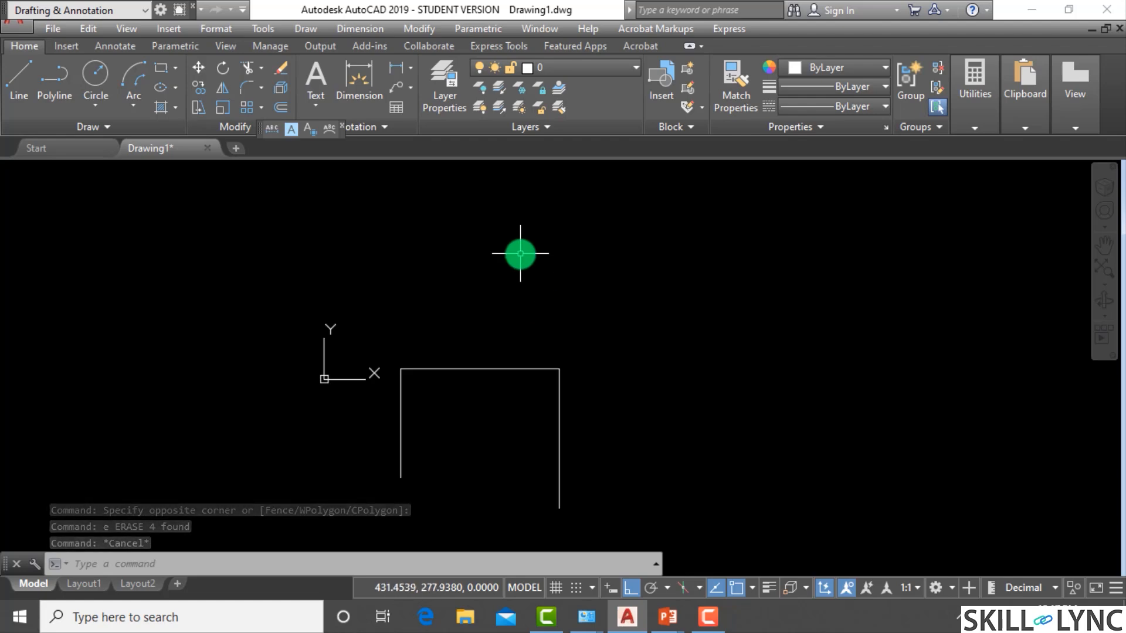
Step: Draw a vertical line upward from the right end of the horizontal line
scroll(531, 311, "down", 2)
scroll(542, 313, "up", 2)
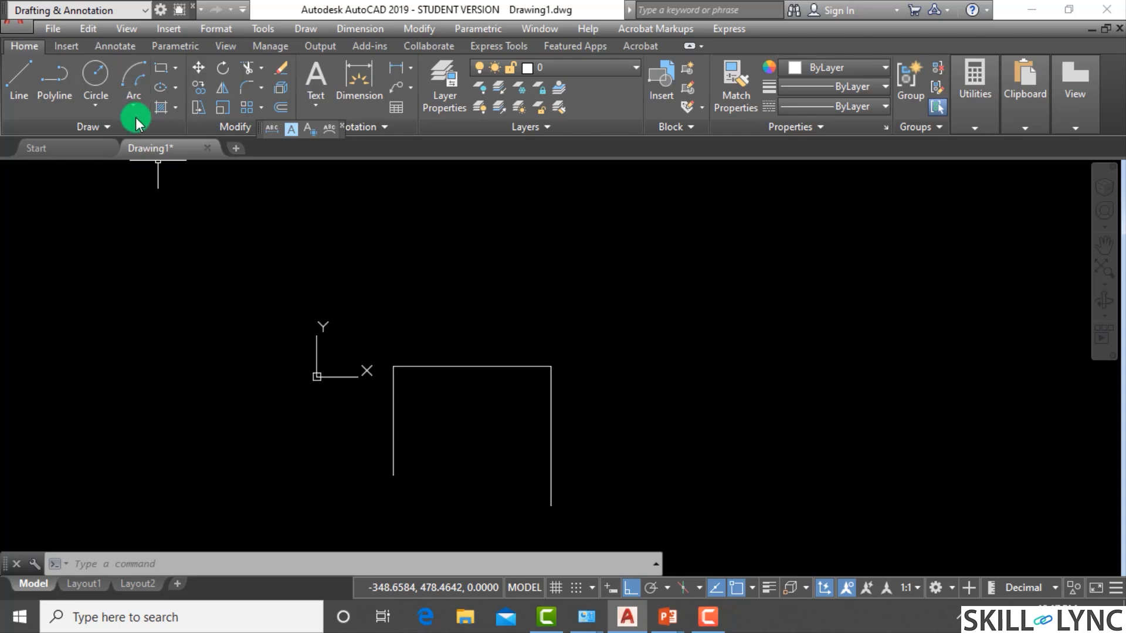
type("l")
key("Return")
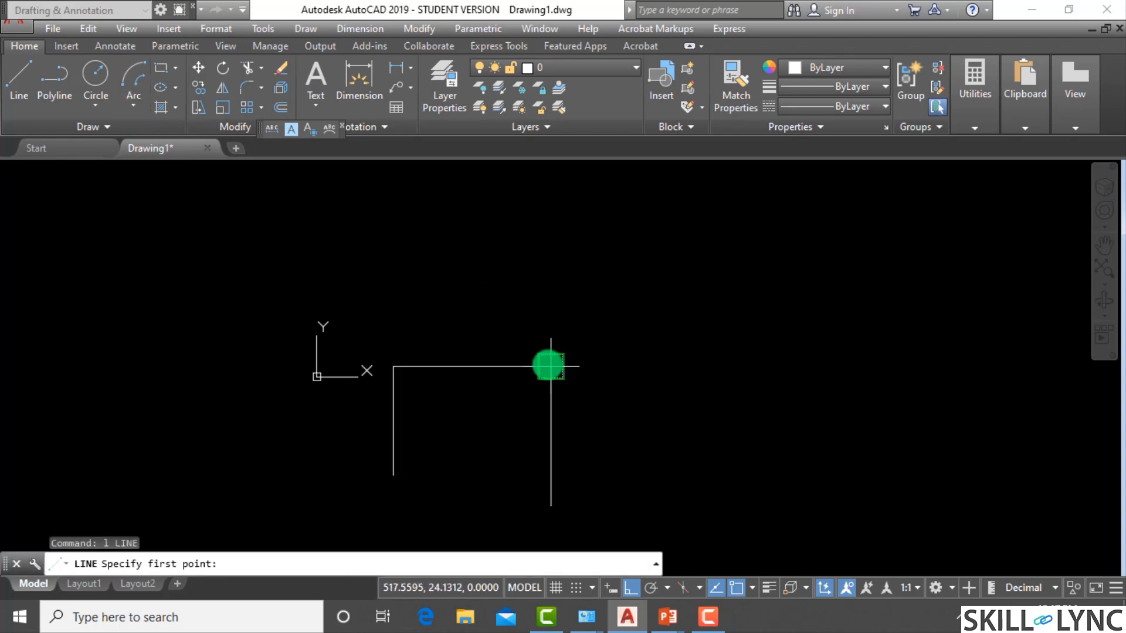
left_click(550, 365)
left_click(558, 222)
key("Escape")
key("Escape")
key("Escape")
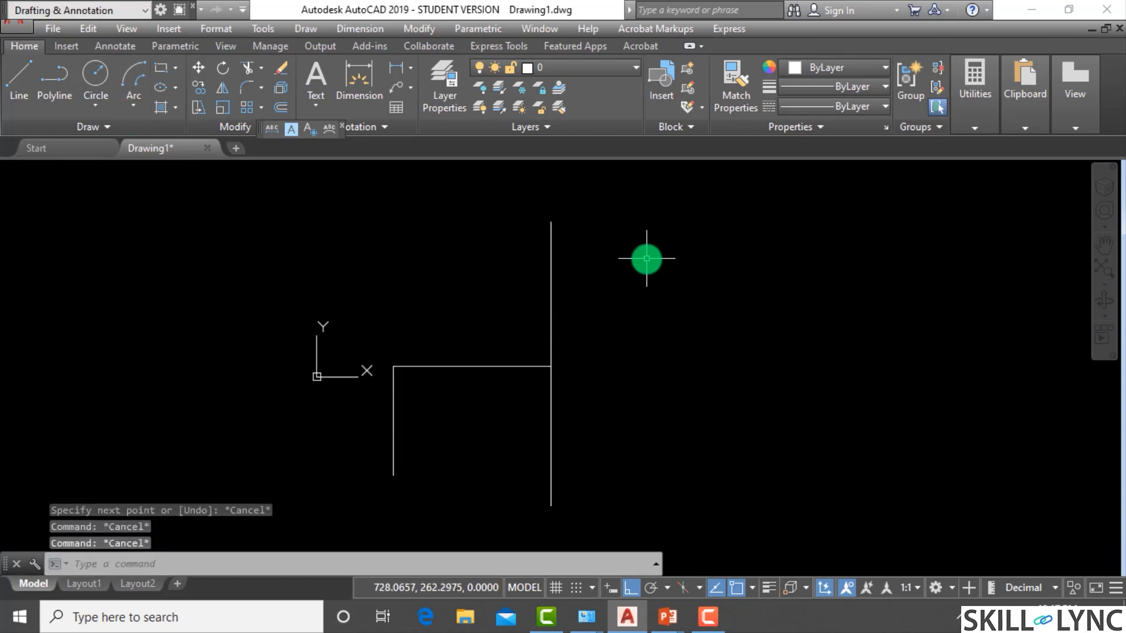
type("co")
key("Return")
left_click(559, 294)
left_click(472, 284)
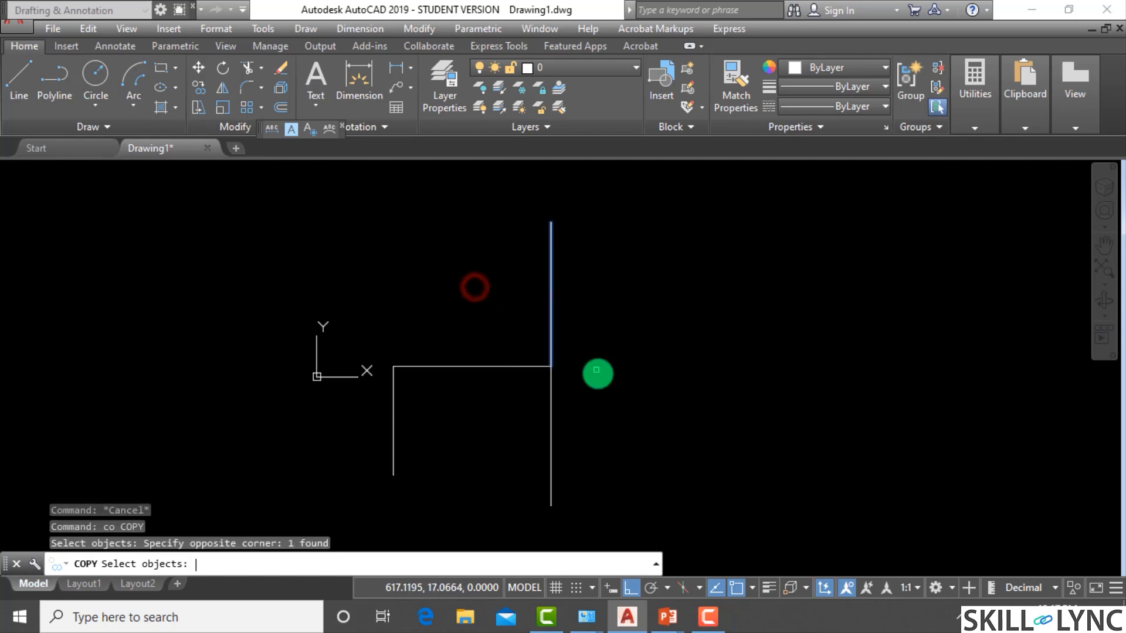
key("Return")
left_click(550, 367)
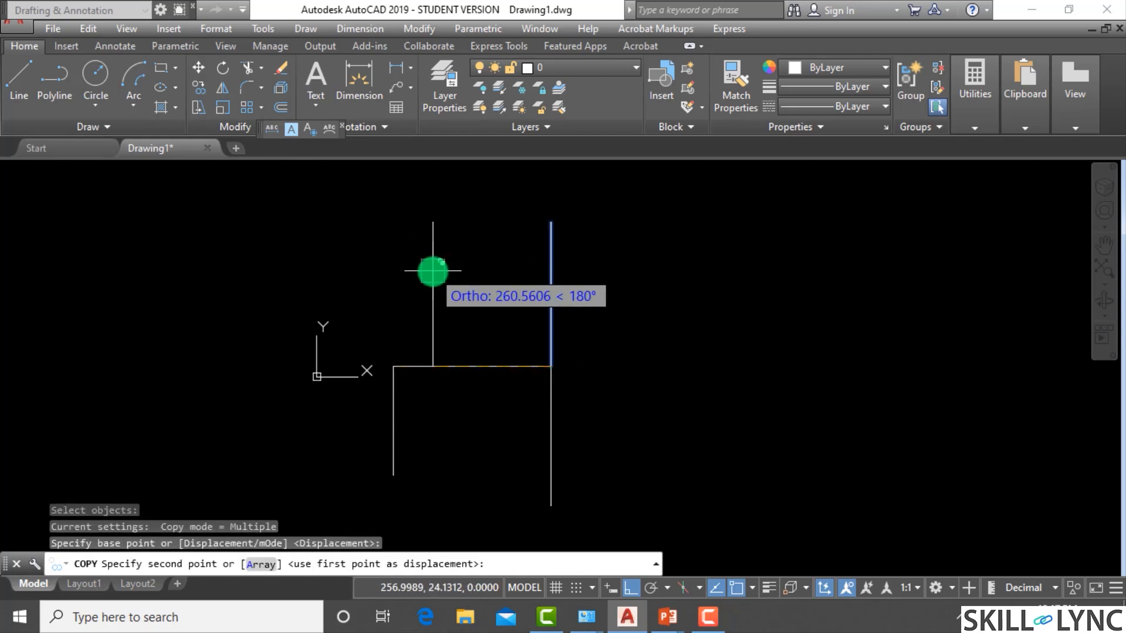
type("@")
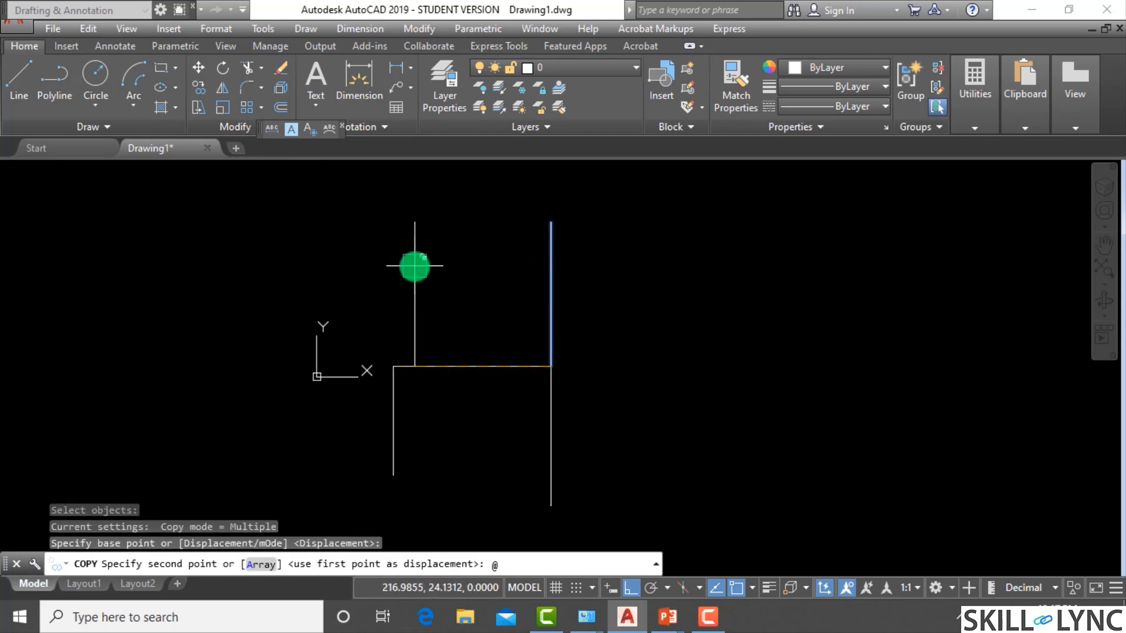
key("Escape")
key("Escape")
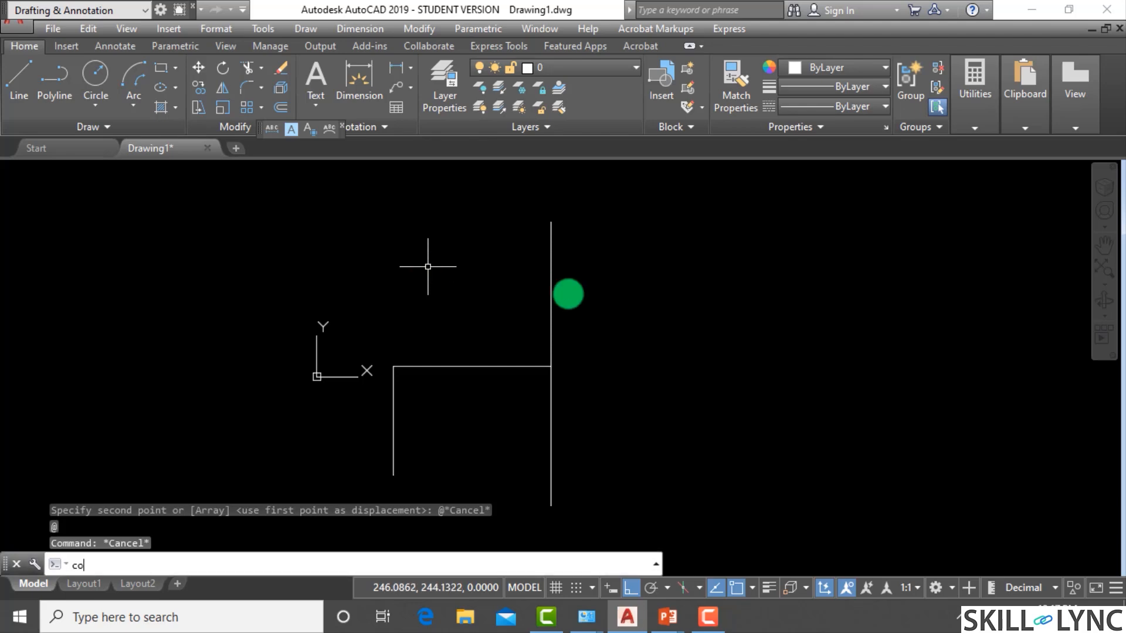
type("co")
key("Return")
left_click(576, 316)
left_click(515, 318)
key("Return")
key("Escape")
key("Escape")
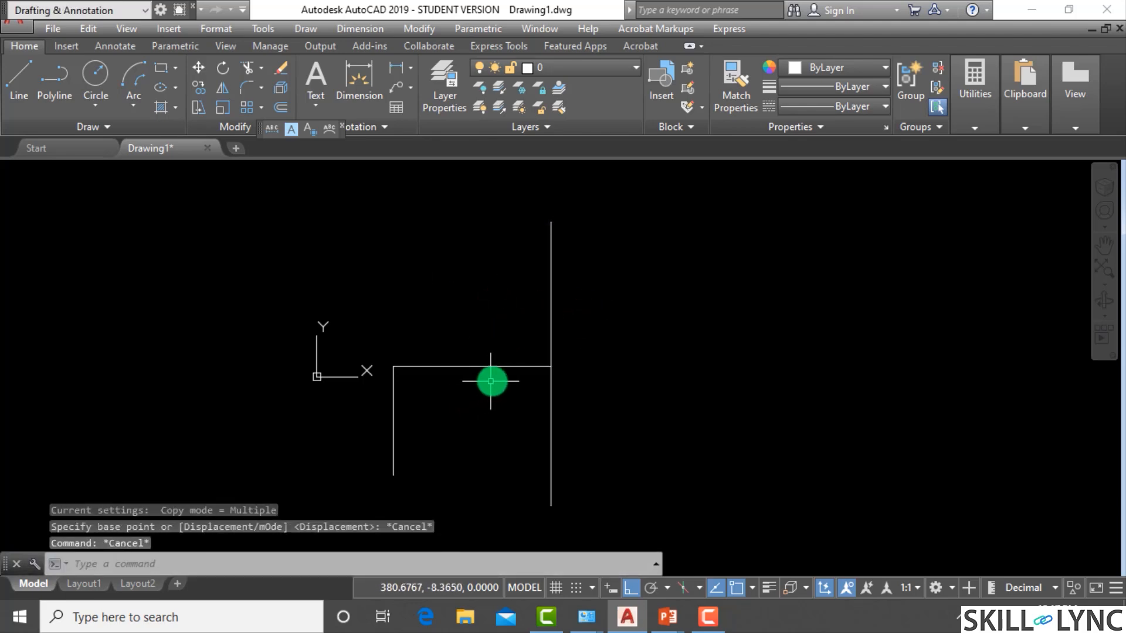
Step: Rotate a copy of the upper vertical line by -45° about its lower endpoint
type("ro")
key("Return")
left_click(580, 319)
left_click(548, 311)
left_click(609, 309)
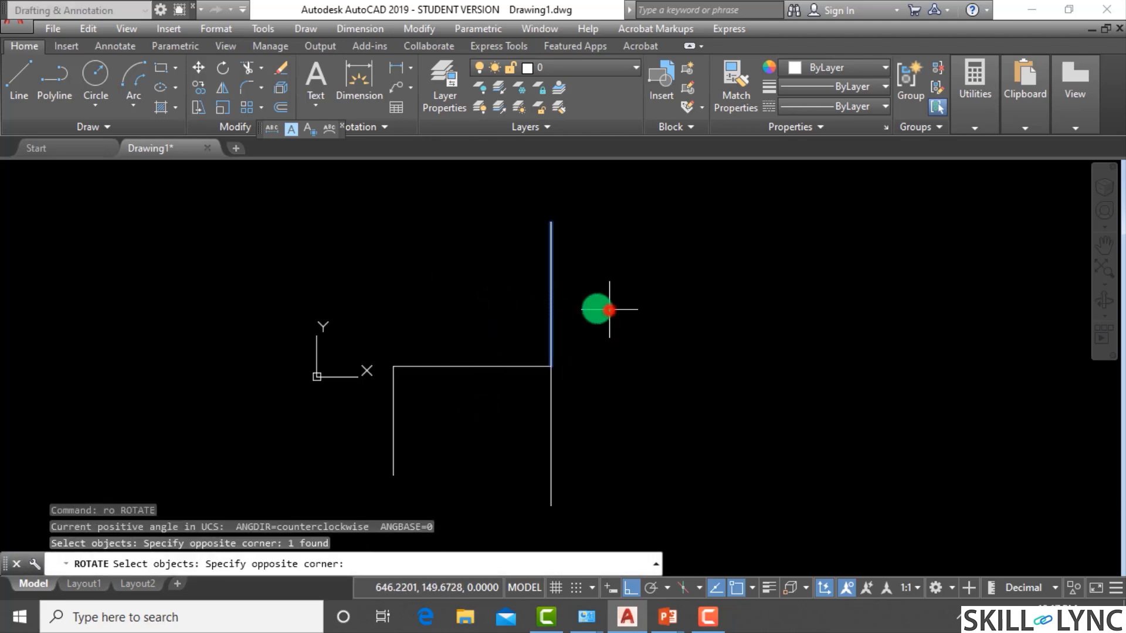
left_click(530, 306)
key("Return")
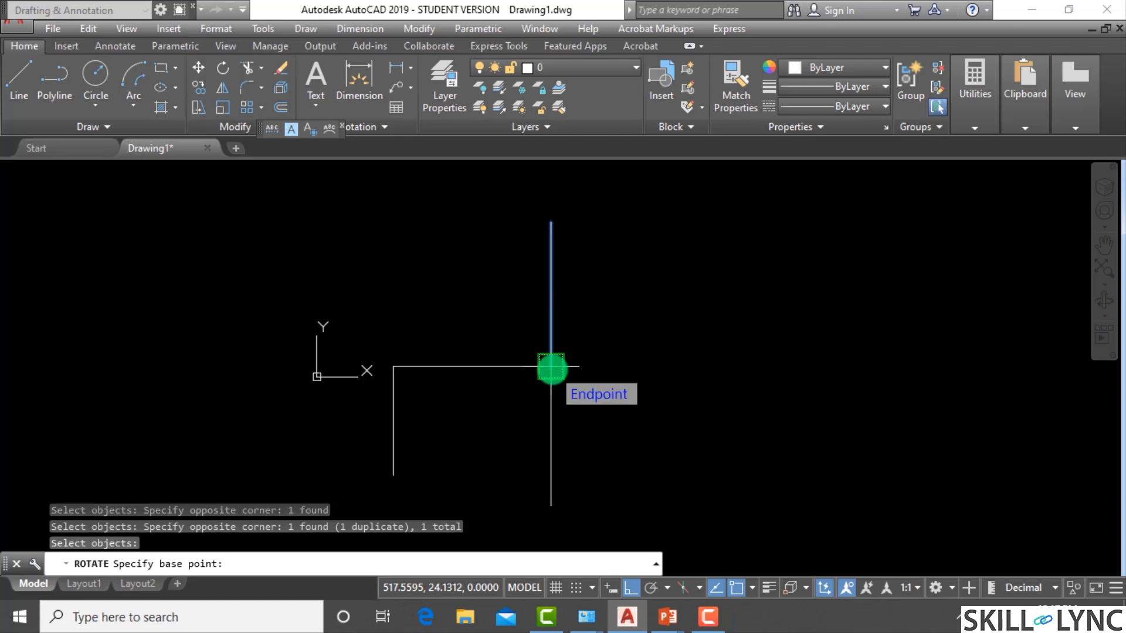
left_click(550, 367)
type("c")
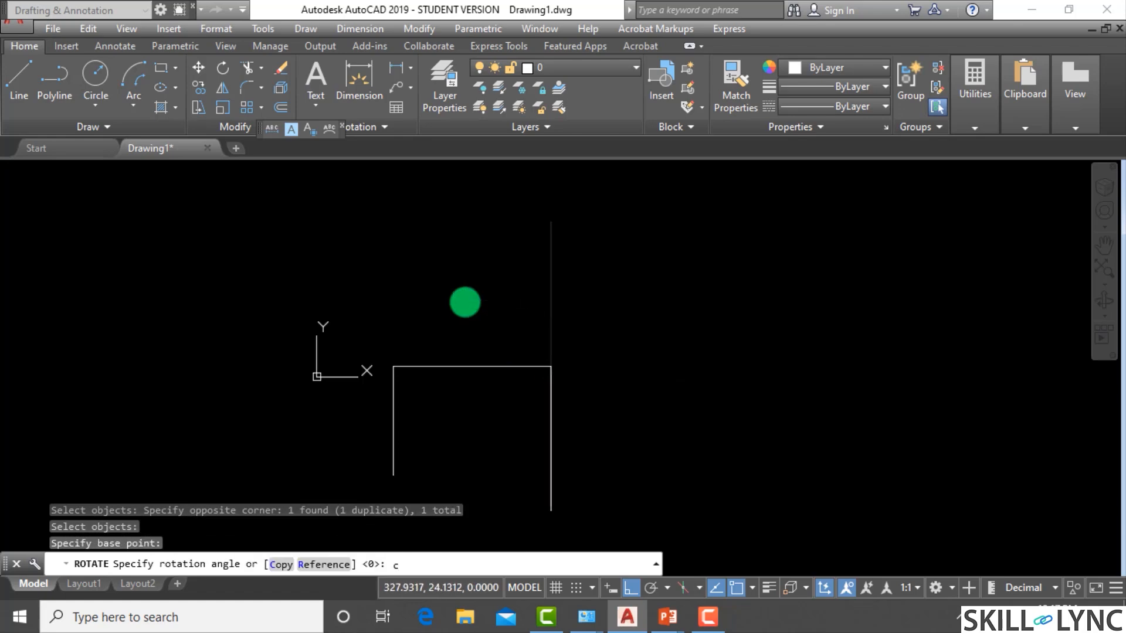
key("Return")
type("45")
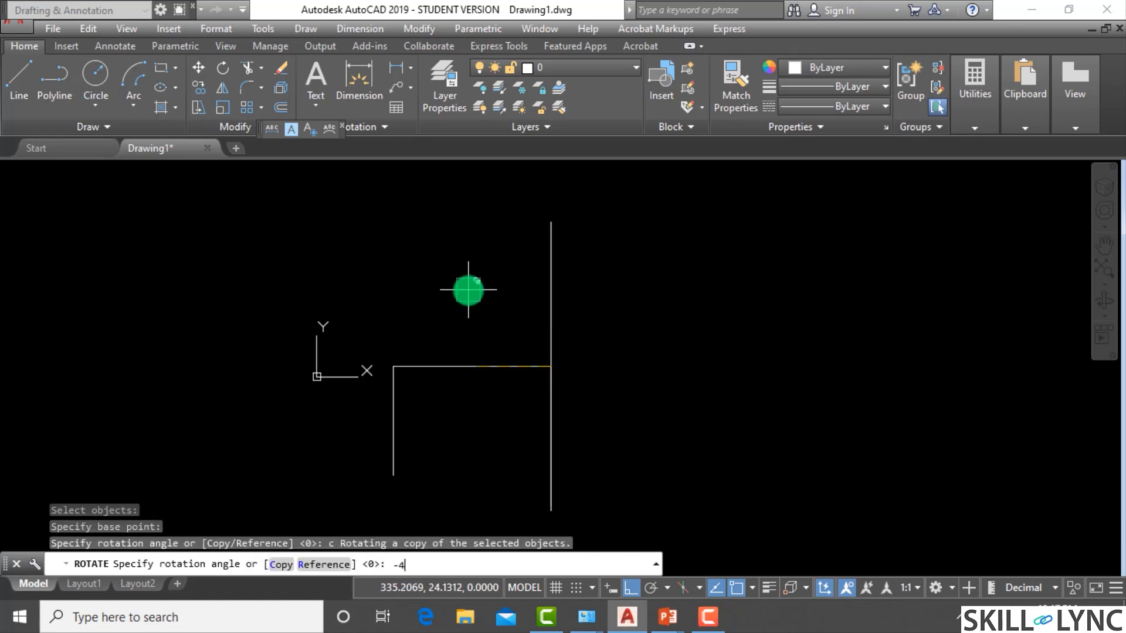
key("Return")
key("Escape")
key("Escape")
key("Escape")
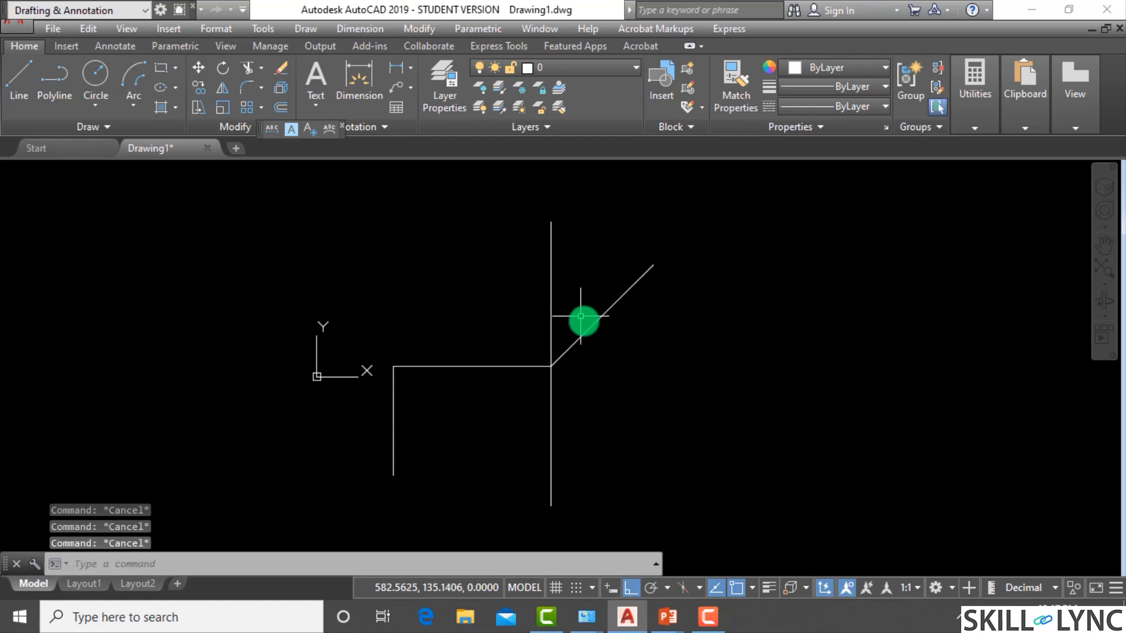
type("mi")
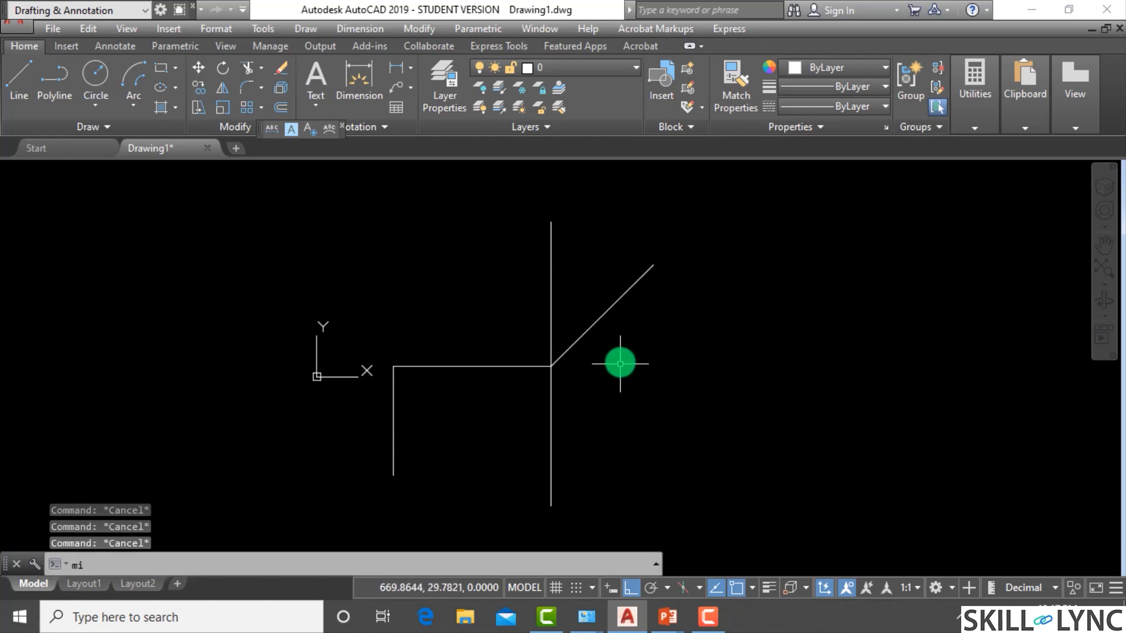
key("BackSpace")
key("BackSpace")
type("l")
key("Return")
left_click(550, 366)
type("@")
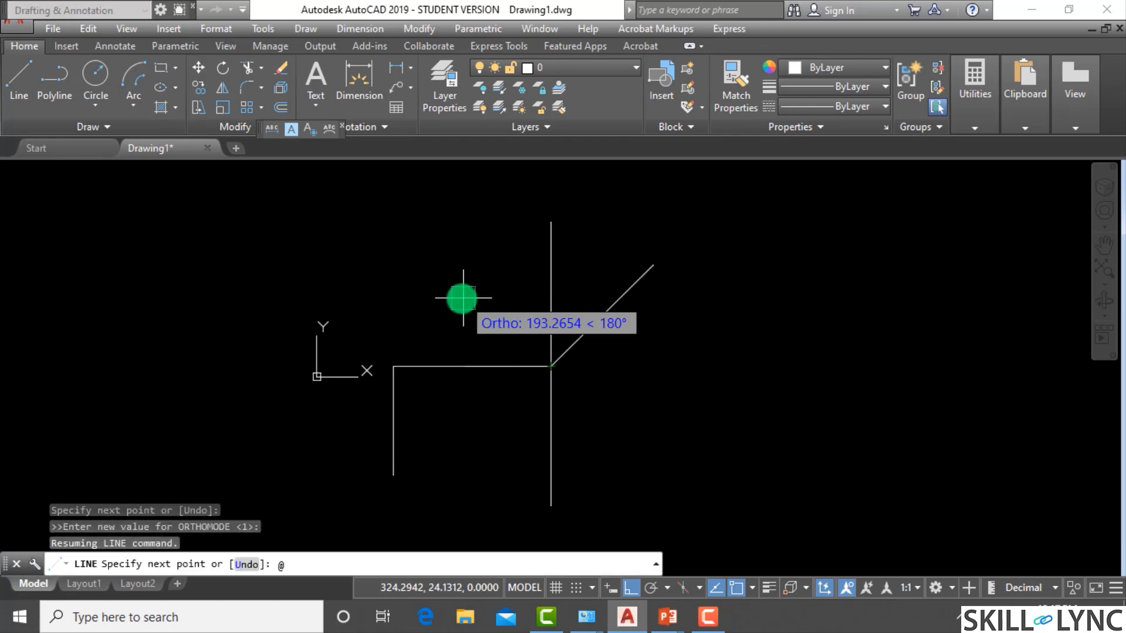
key("Escape")
type("t")
key("Escape")
key("Escape")
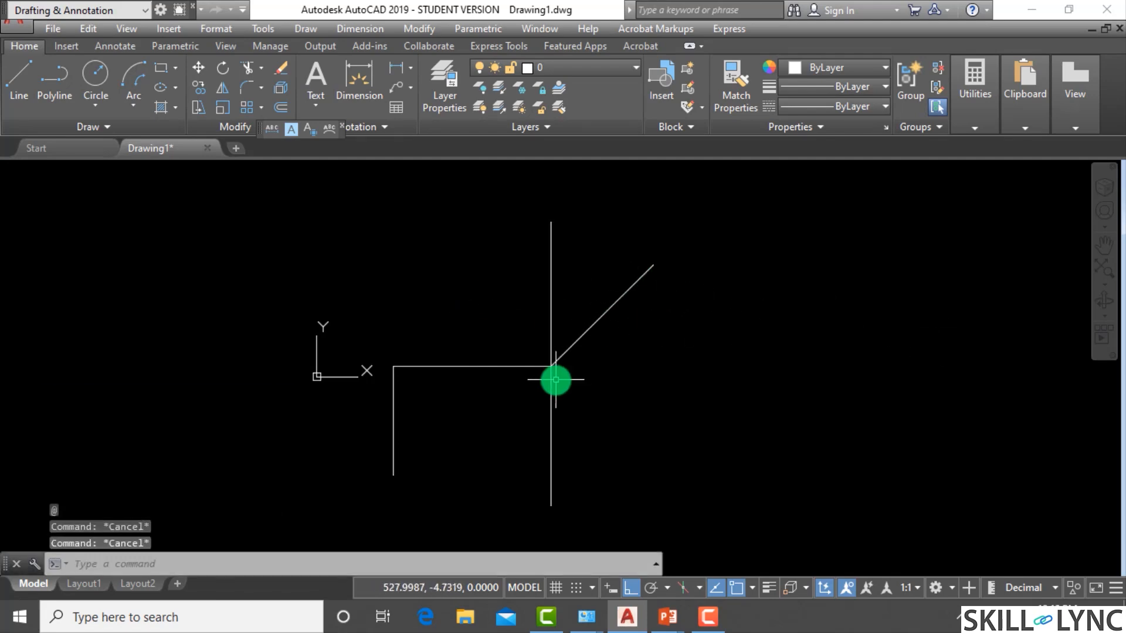
key("Escape")
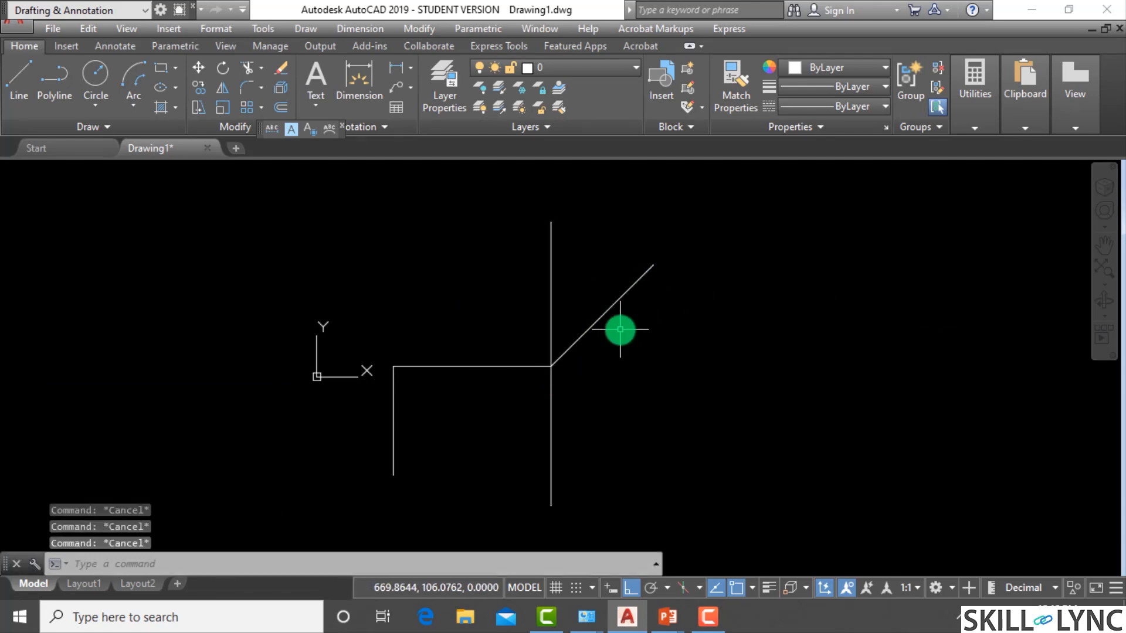
type("ro")
key("Return")
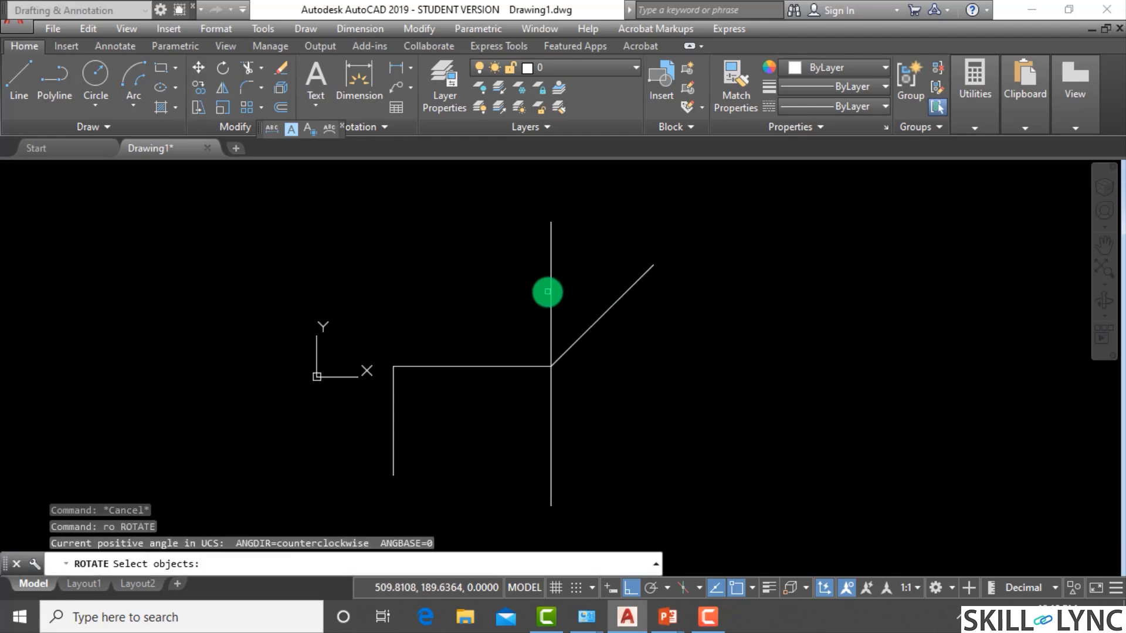
left_click(573, 294)
left_click(516, 288)
key("Return")
left_click(551, 364)
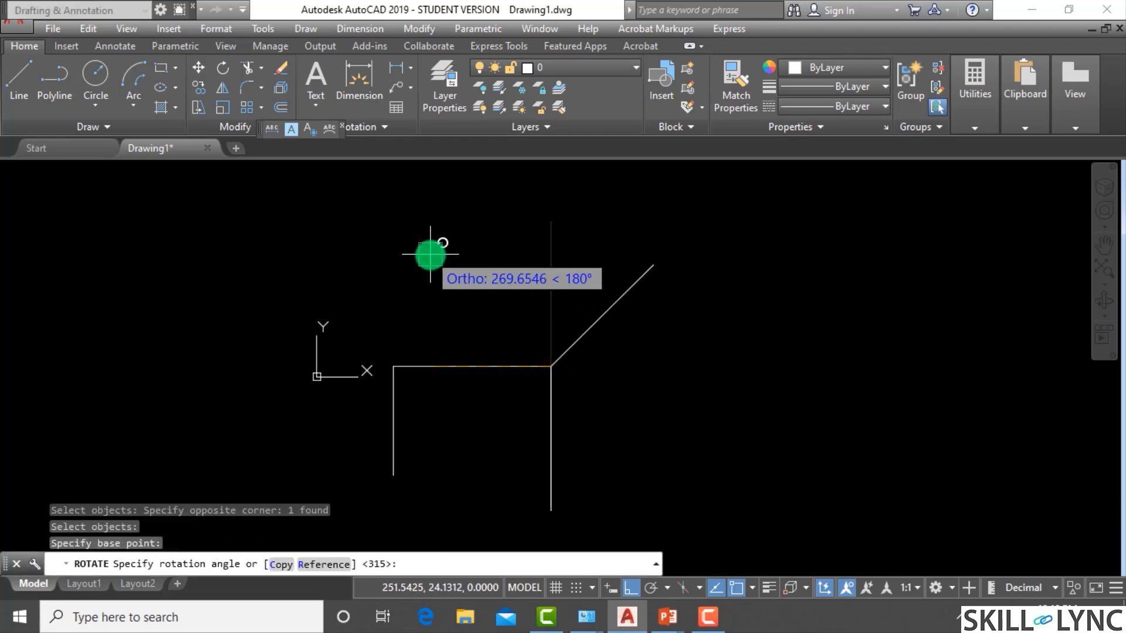
type("4")
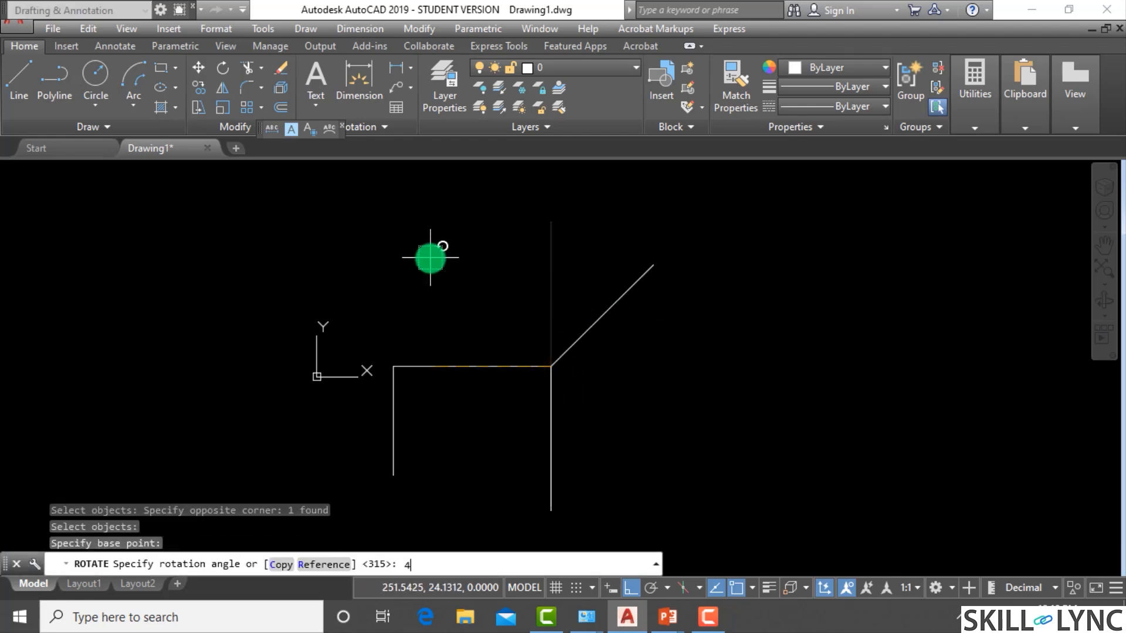
type("5")
key("Return")
Step: Rotate a copy of the upper vertical line by 45° about its lower endpoint
key("Return")
left_click(550, 309)
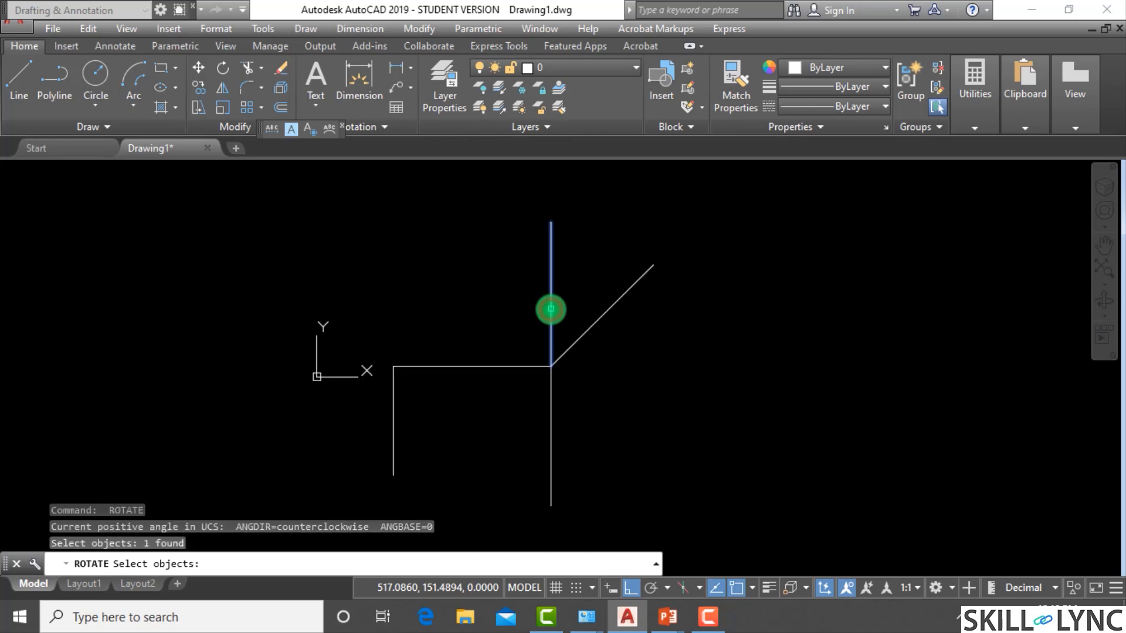
left_click(589, 282)
left_click(498, 284)
key("Return")
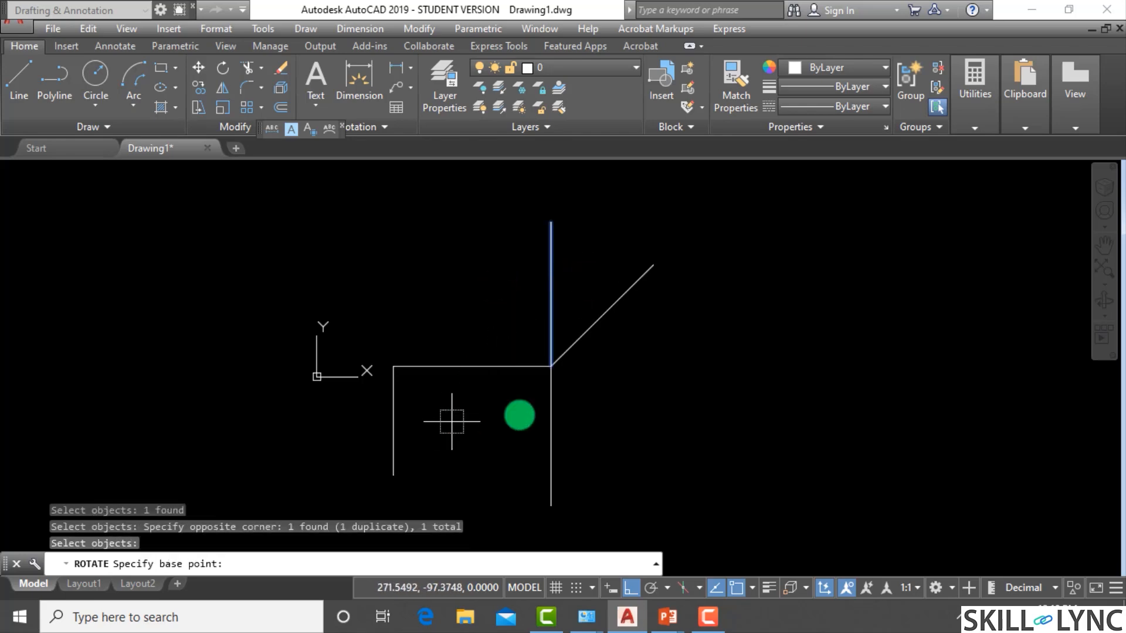
left_click(551, 367)
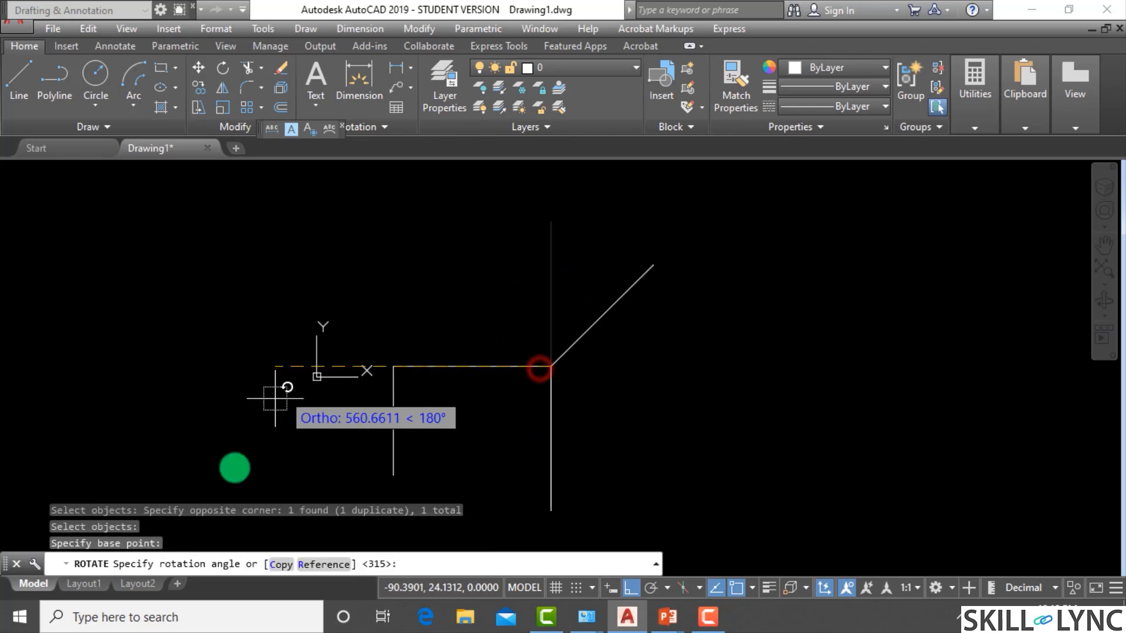
left_click(277, 564)
type("45")
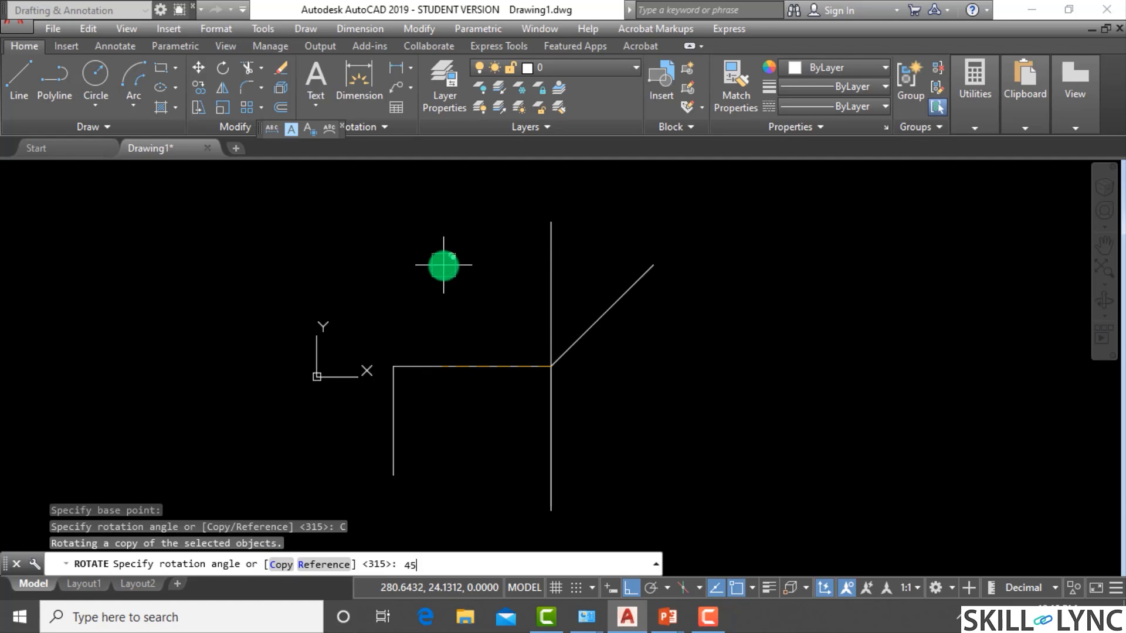
key("Return")
key("Escape")
key("Escape")
Step: Add an angular dimension between the upper-left slanted line and the horizontal line
scroll(604, 320, "up", 2)
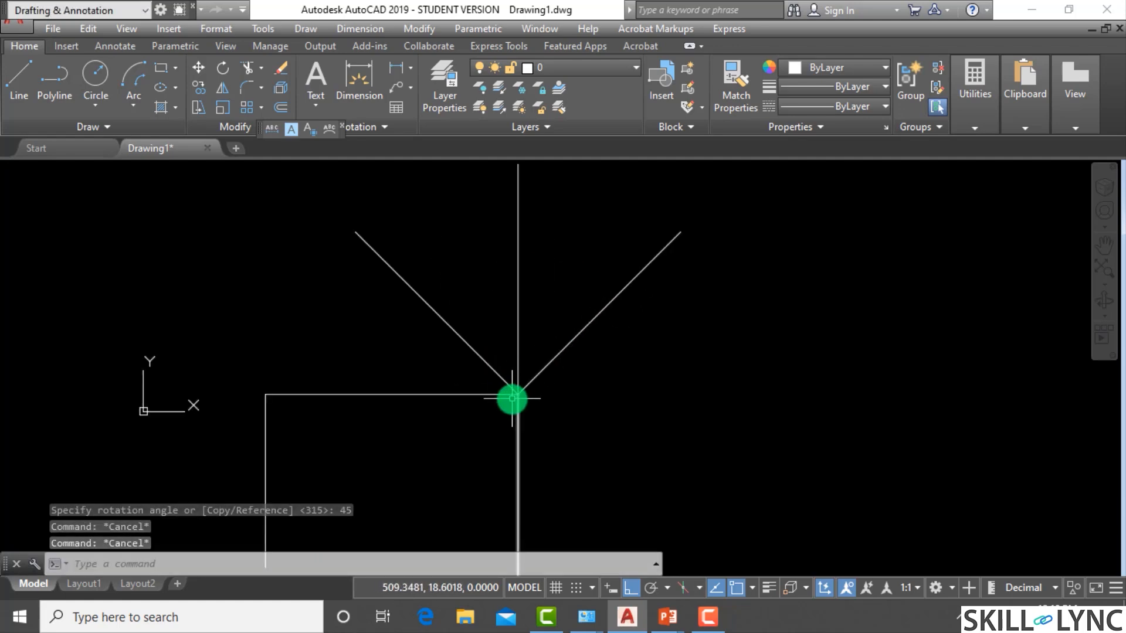
scroll(513, 394, "down", 2)
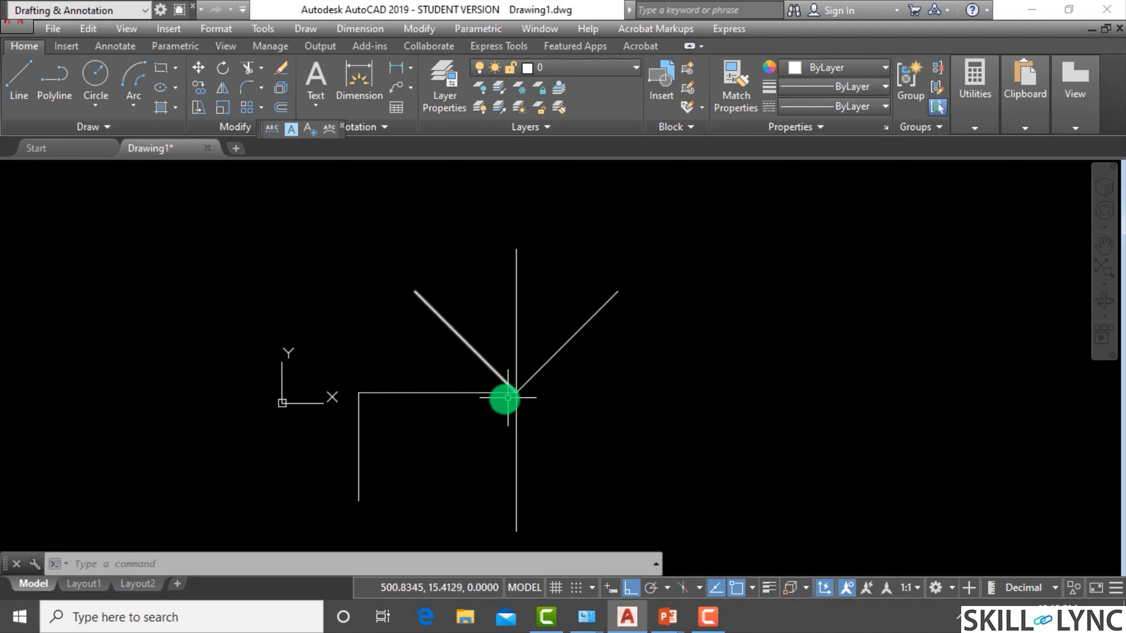
scroll(490, 392, "down", 1)
scroll(489, 387, "up", 3)
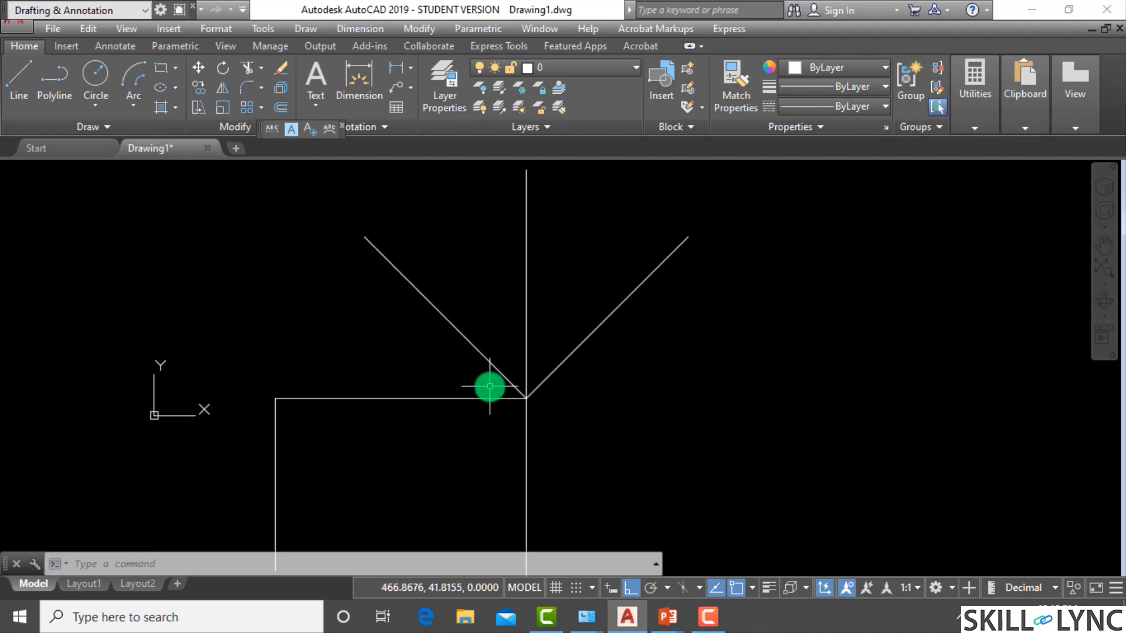
type("dimang")
key("Return")
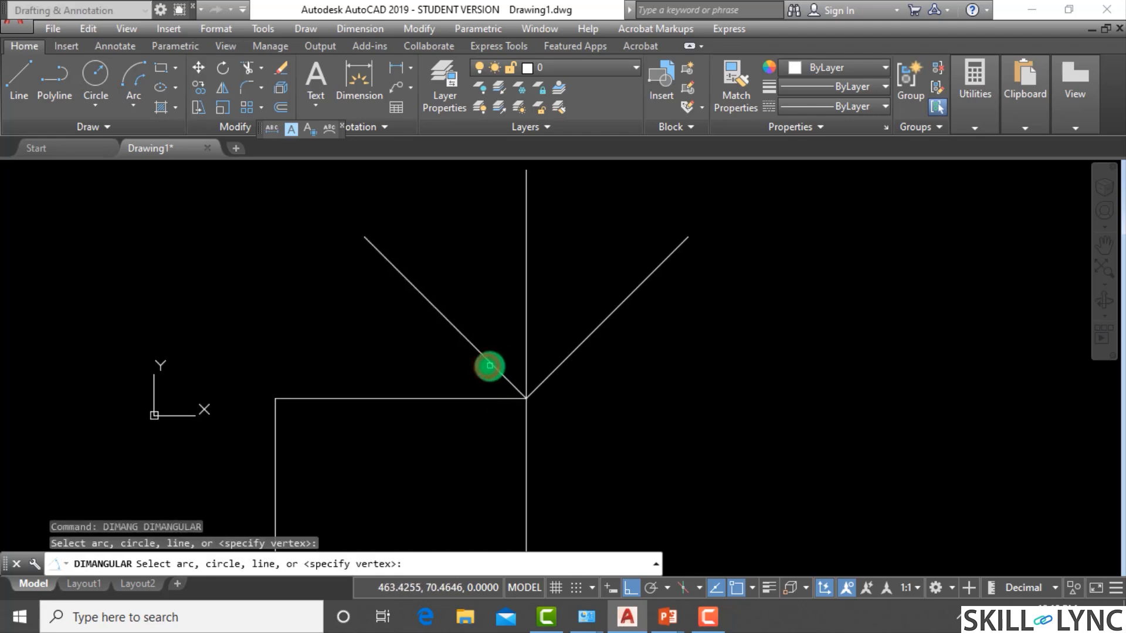
left_click(482, 369)
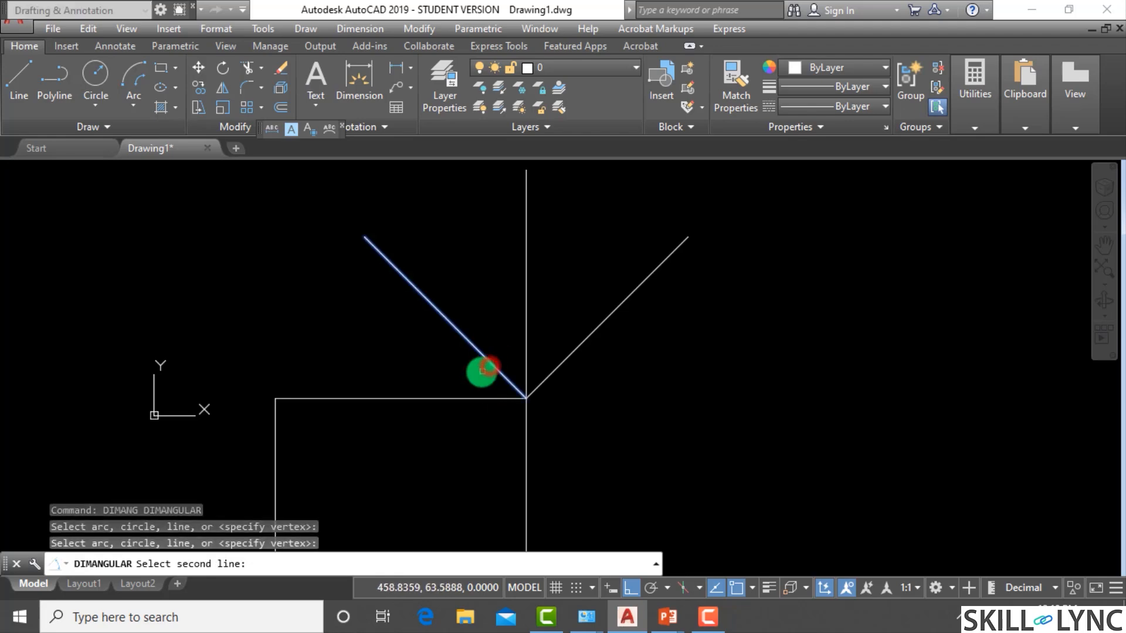
left_click(486, 403)
left_click(466, 388)
middle_click_drag(466, 388, 510, 402)
scroll(510, 402, "up", 2)
scroll(522, 387, "up", 2)
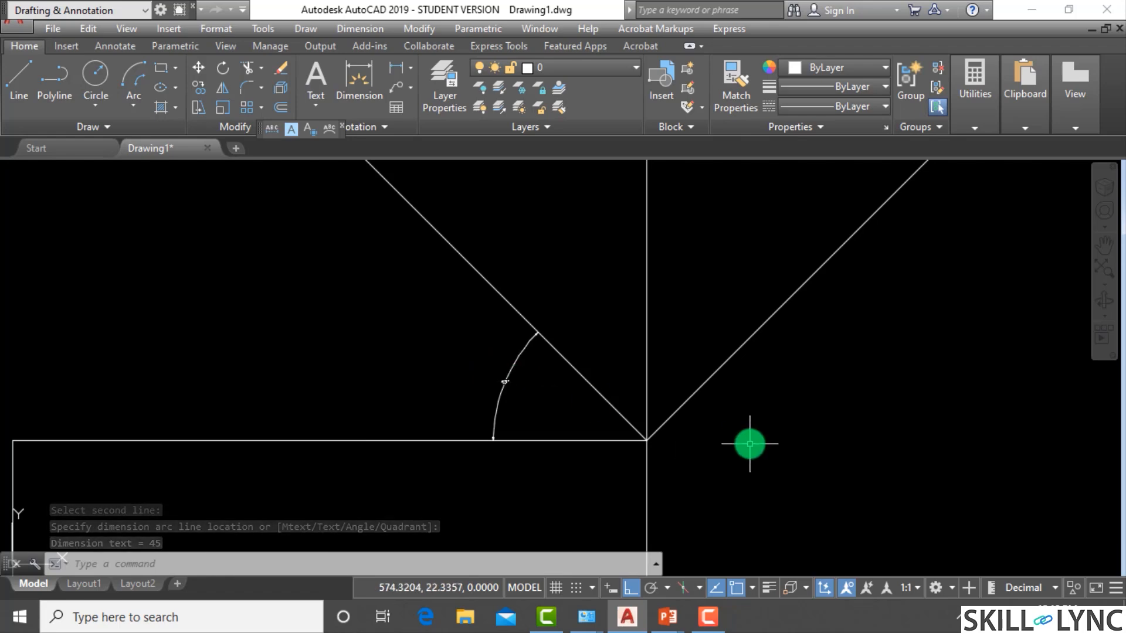
scroll(470, 377, "up", 4)
scroll(527, 397, "down", 4)
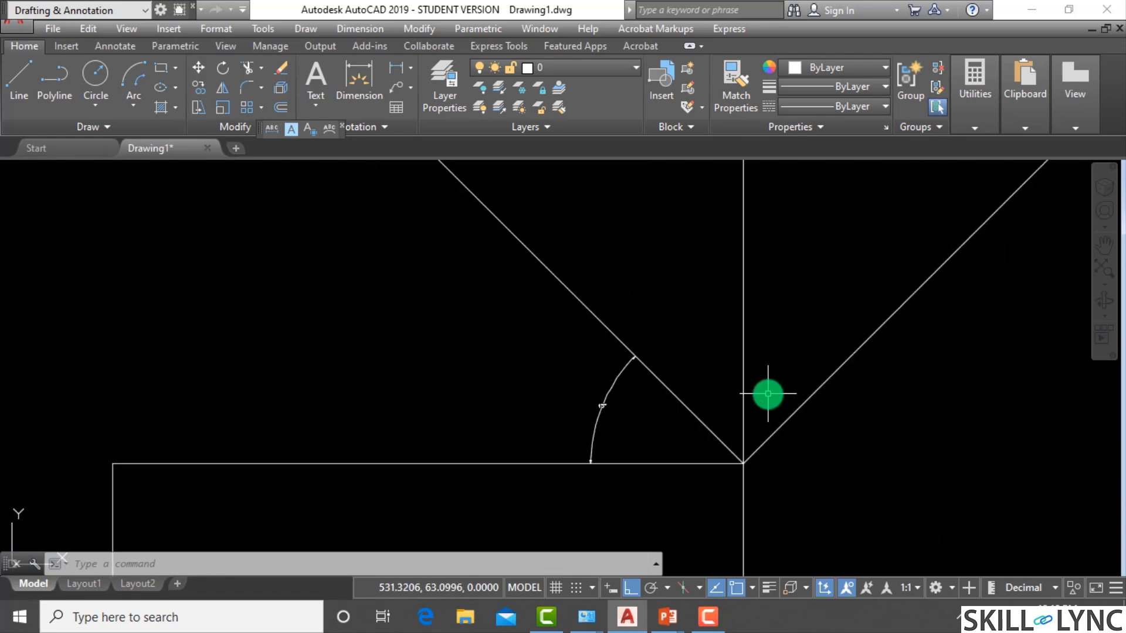
Step: Examine the angular dimension and the vertical and slanted reference lines at the horizontal line's right end
left_click(768, 393)
left_click(711, 394)
scroll(718, 389, "down", 2)
scroll(775, 443, "up", 2)
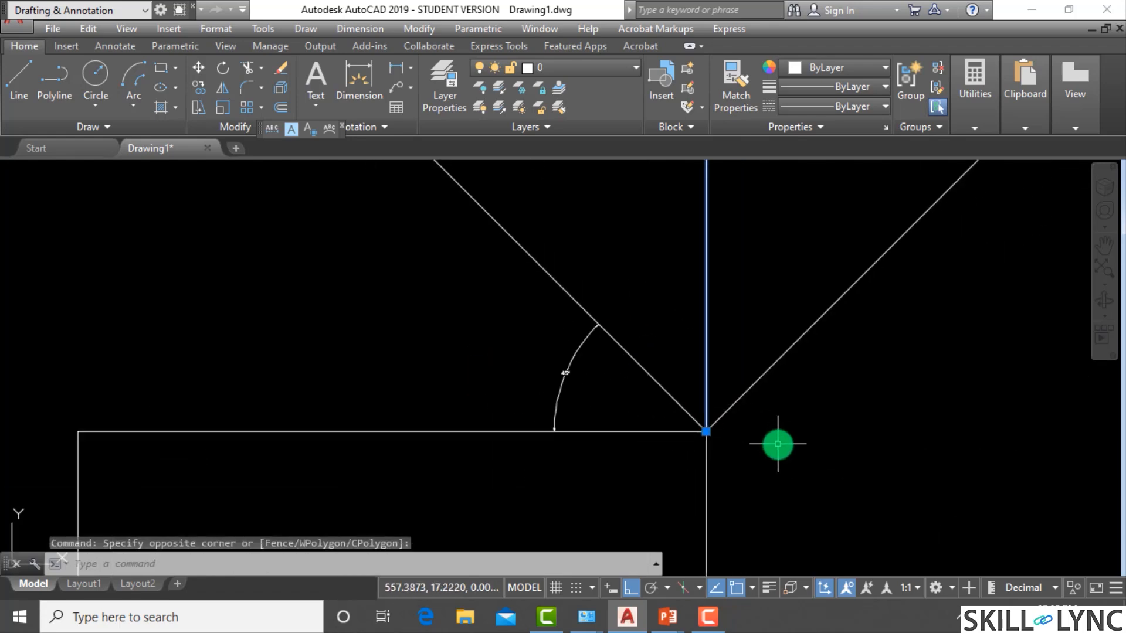
key("Escape")
scroll(709, 447, "down", 2)
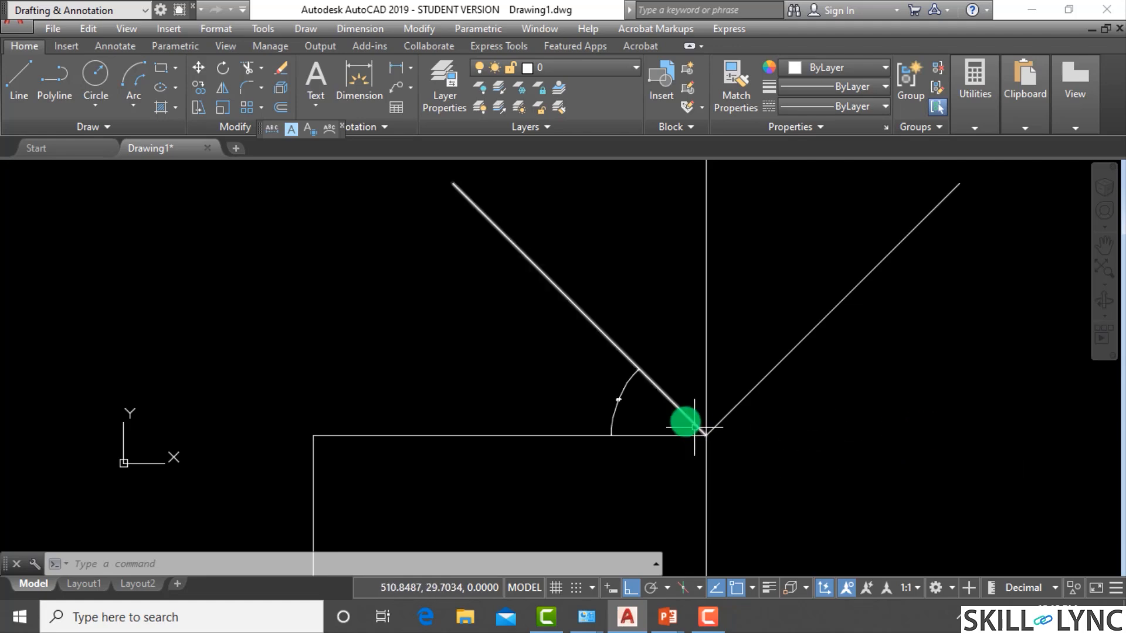
scroll(715, 434, "up", 4)
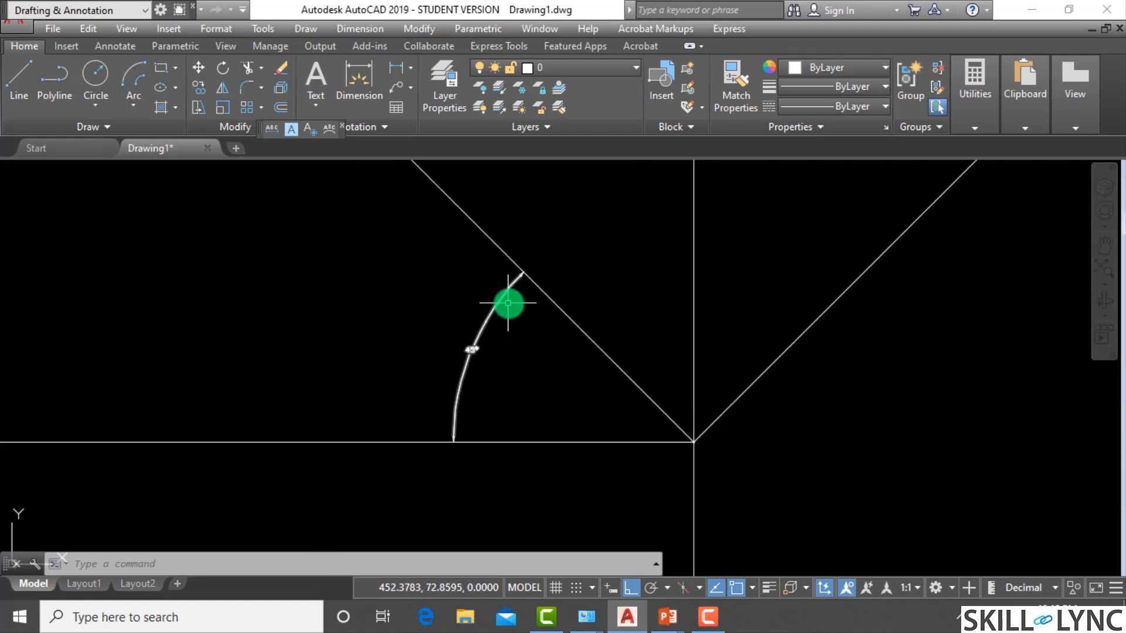
scroll(530, 350, "down", 2)
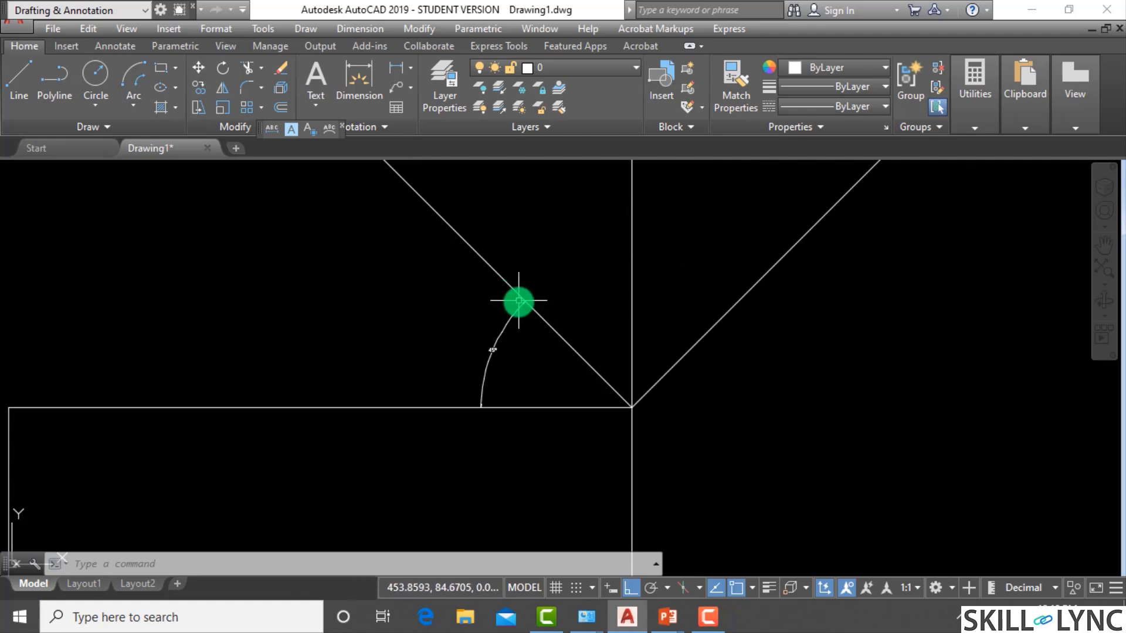
scroll(506, 358, "up", 2)
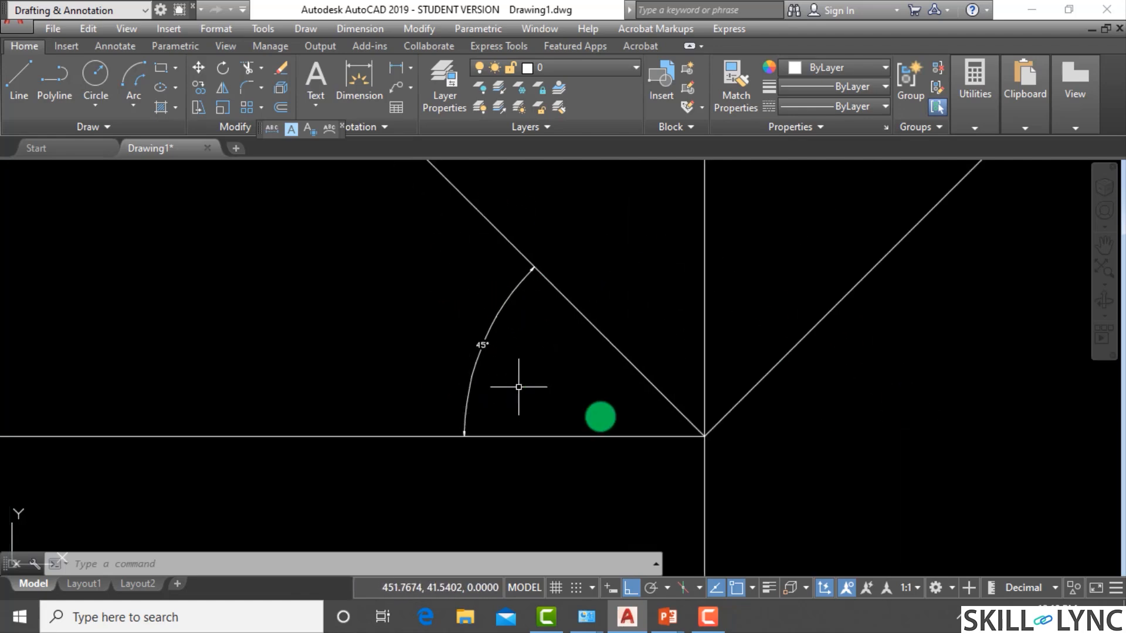
scroll(680, 451, "down", 4)
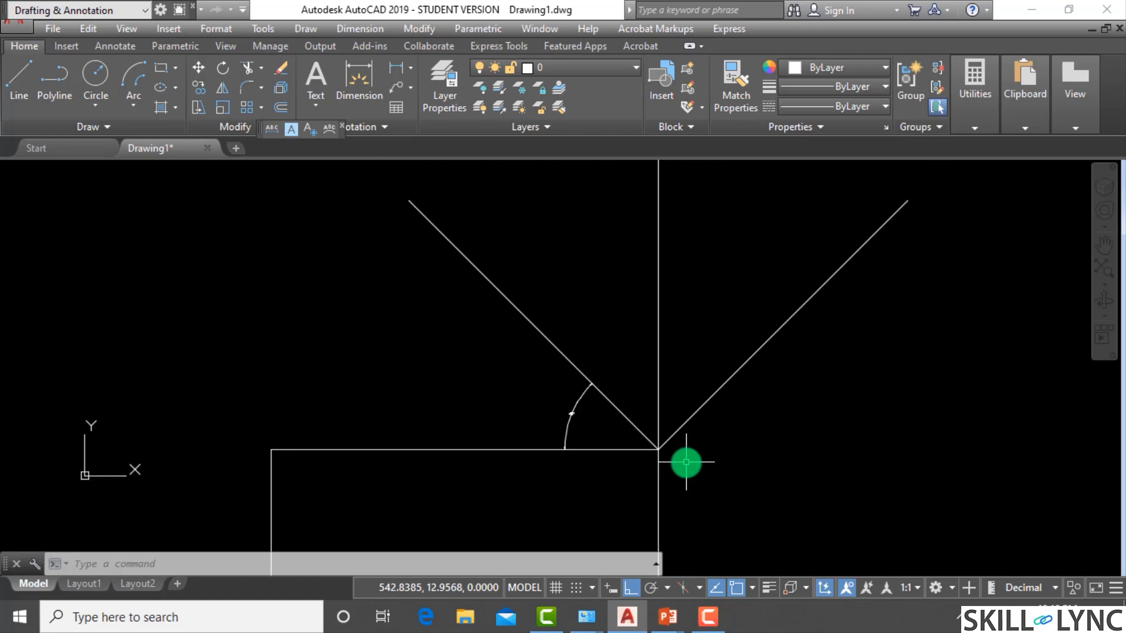
Step: Draw a Start, End, Direction arc from the horizontal line's right end to its left end with Ortho off and a 45° tangent direction
left_click(130, 116)
left_click(178, 309)
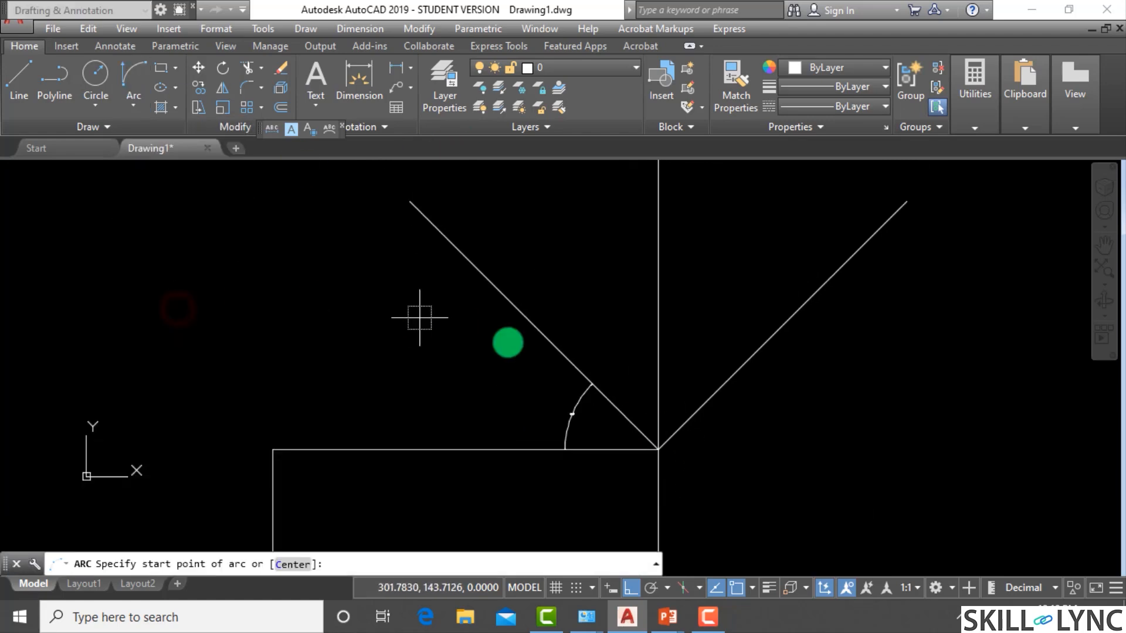
left_click(658, 450)
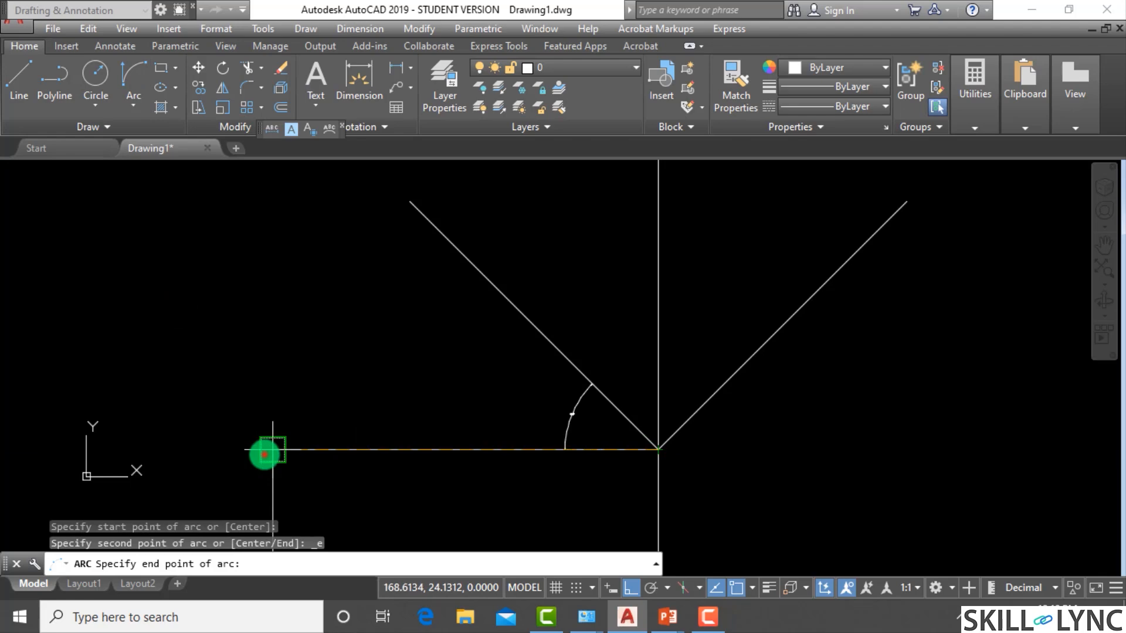
left_click(265, 454)
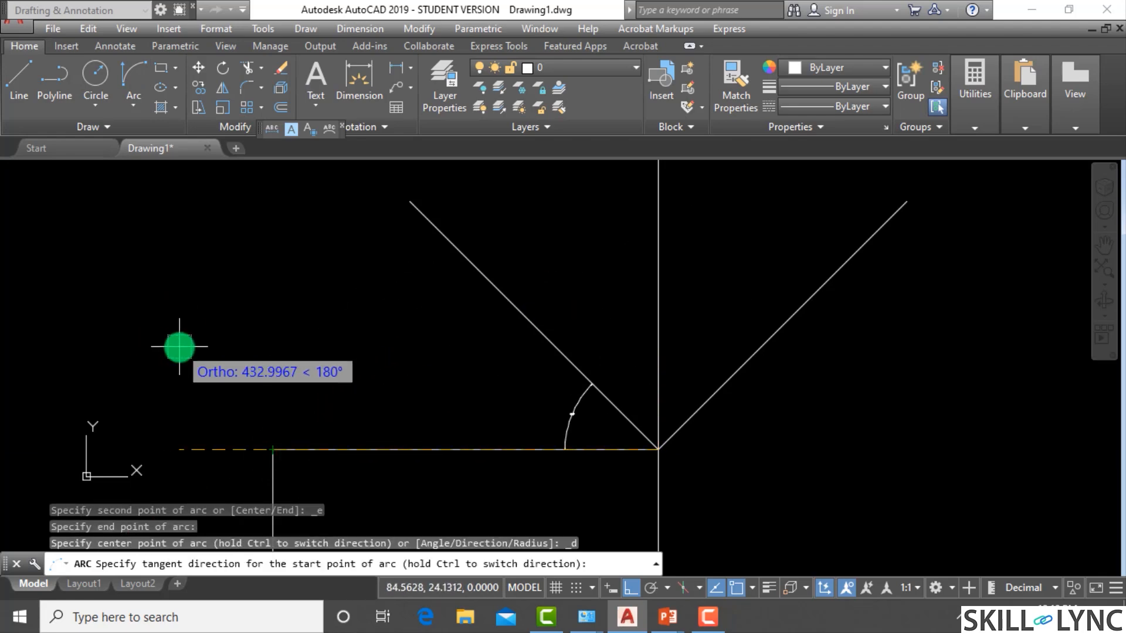
left_click(629, 593)
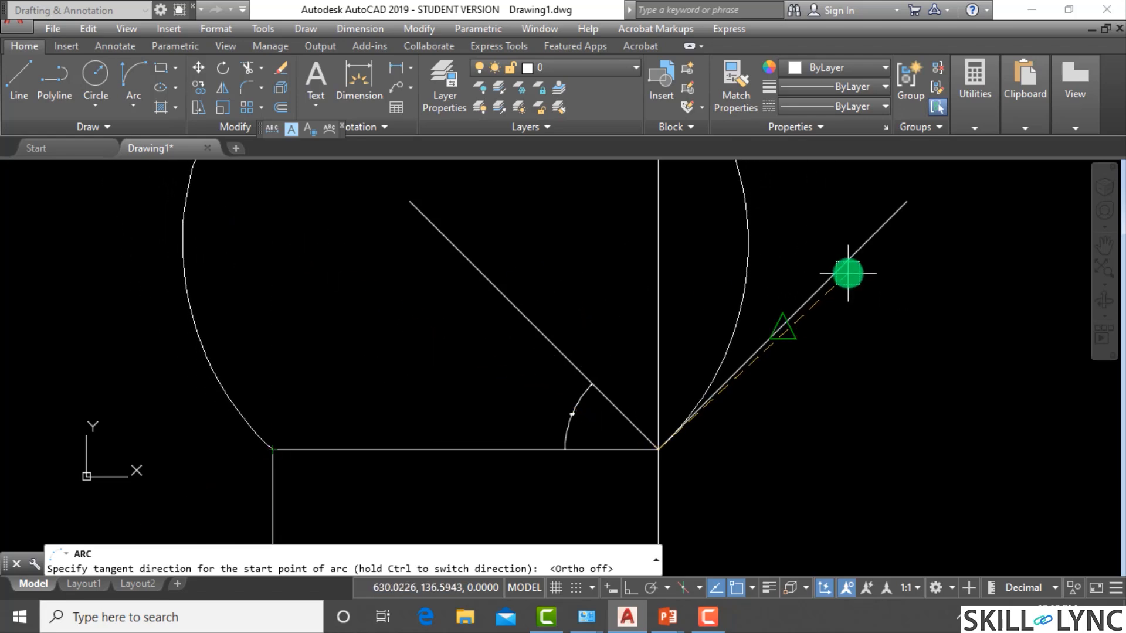
scroll(844, 267, "down", 3)
scroll(845, 262, "up", 3)
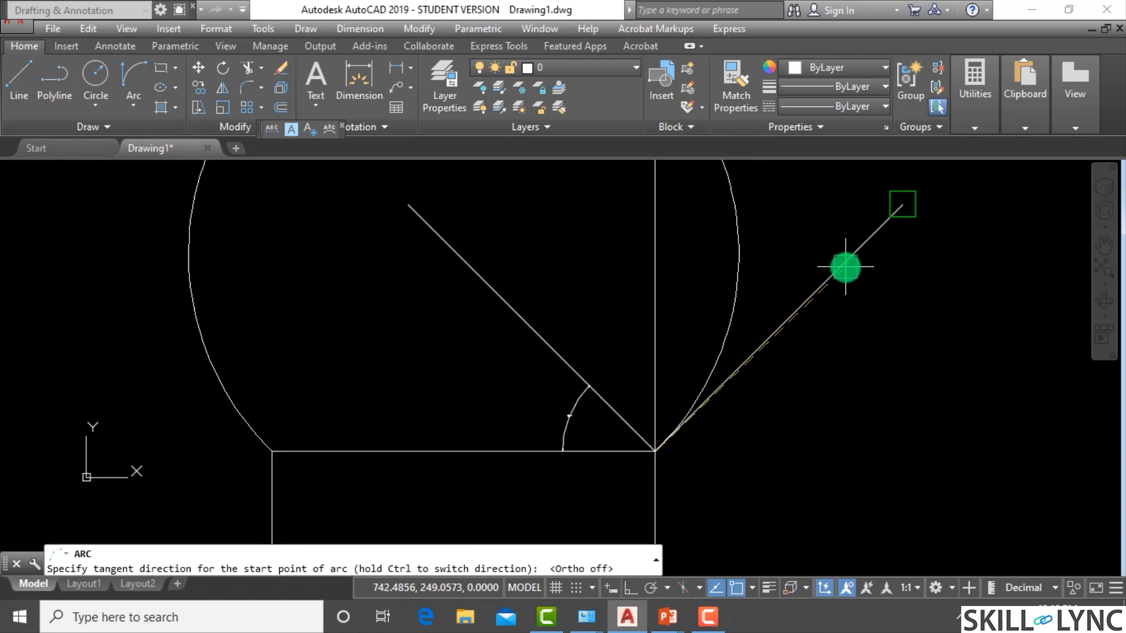
scroll(845, 263, "down", 5)
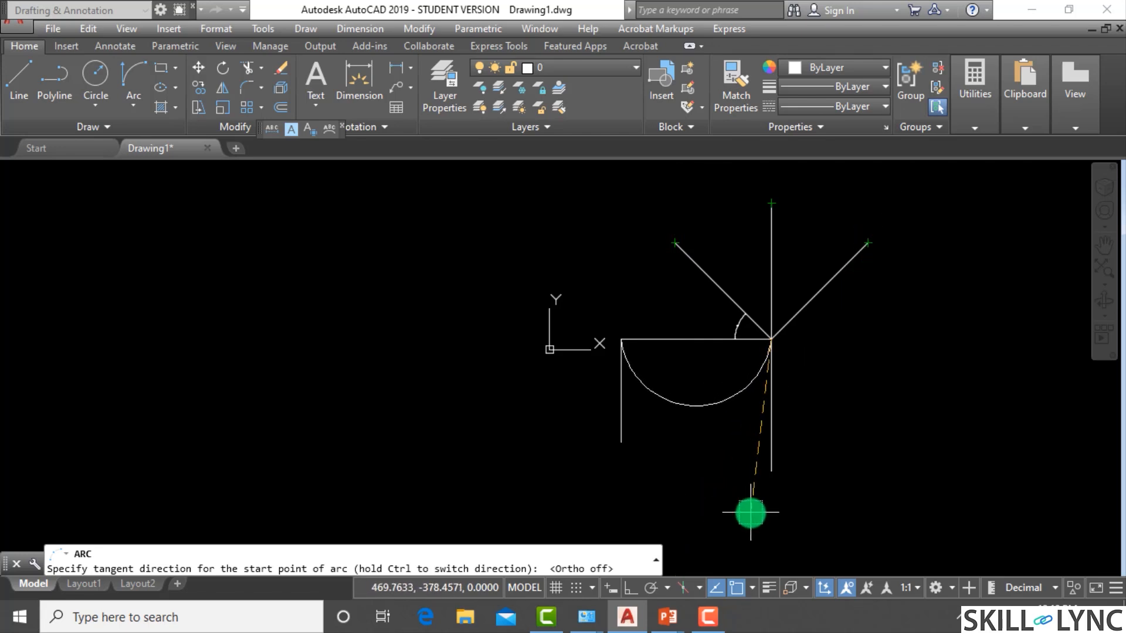
scroll(604, 255, "up", 2)
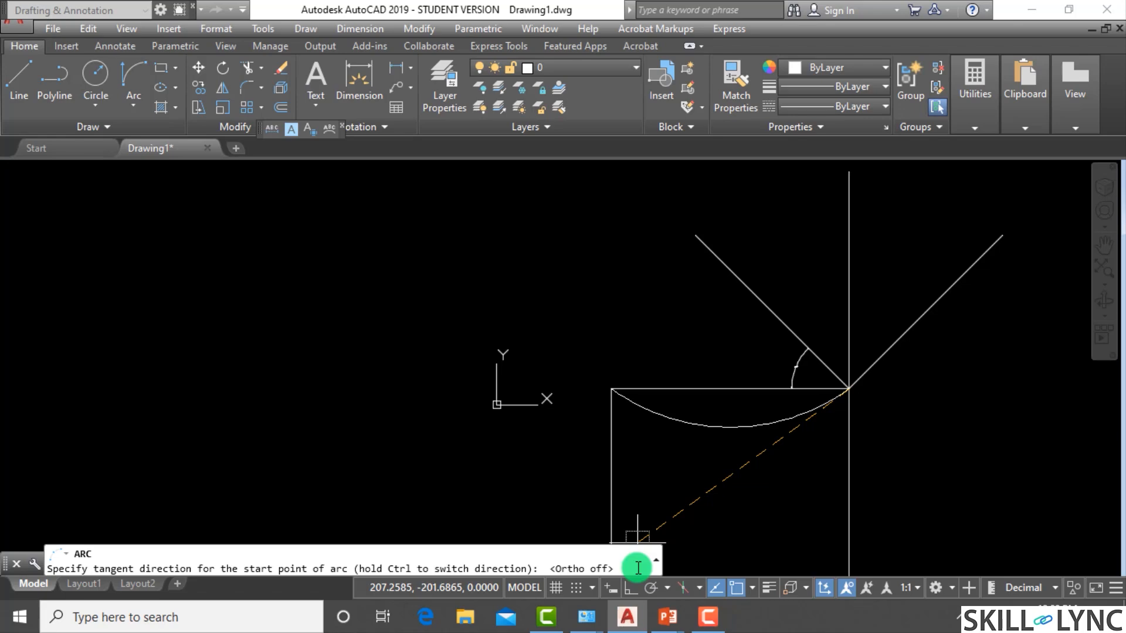
key("Return")
key("Escape")
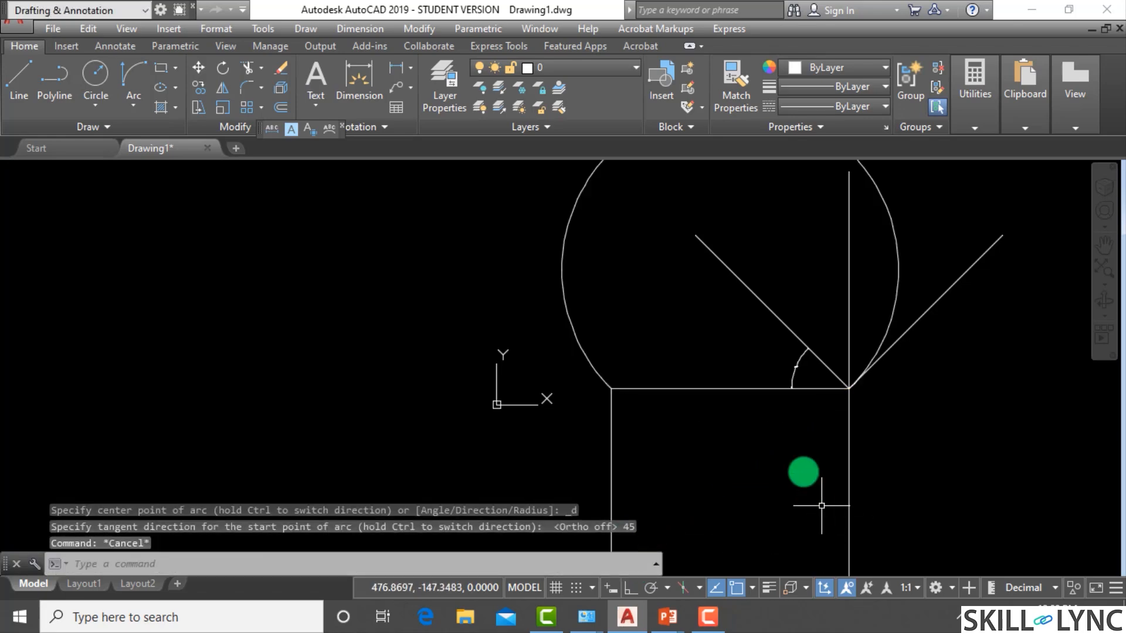
scroll(804, 490, "down", 1)
scroll(879, 339, "up", 1)
key("Escape")
key("Escape")
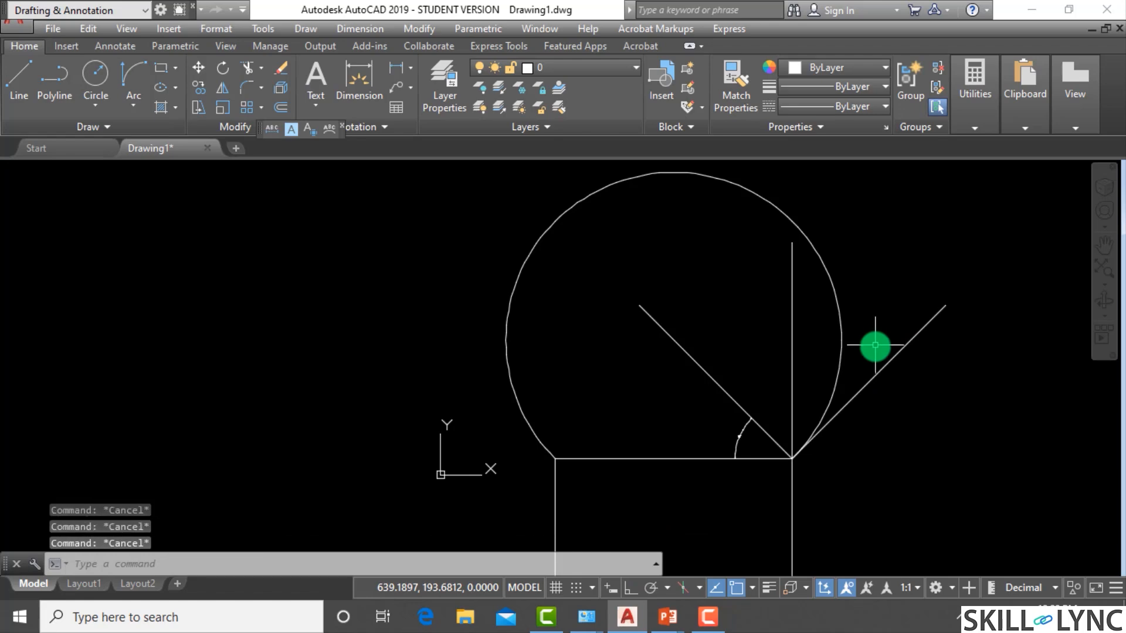
Step: Draw a second Start, End, Direction arc between the horizontal line's right and left ends with a 90° tangent direction
left_click(143, 112)
left_click(191, 313)
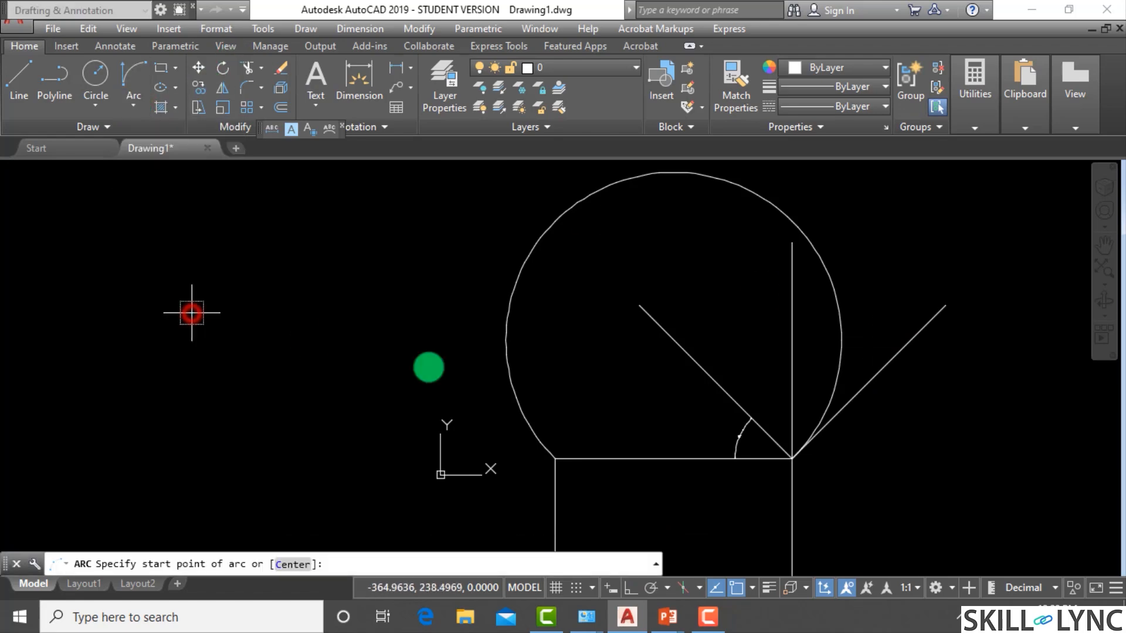
left_click(759, 449)
left_click(555, 458)
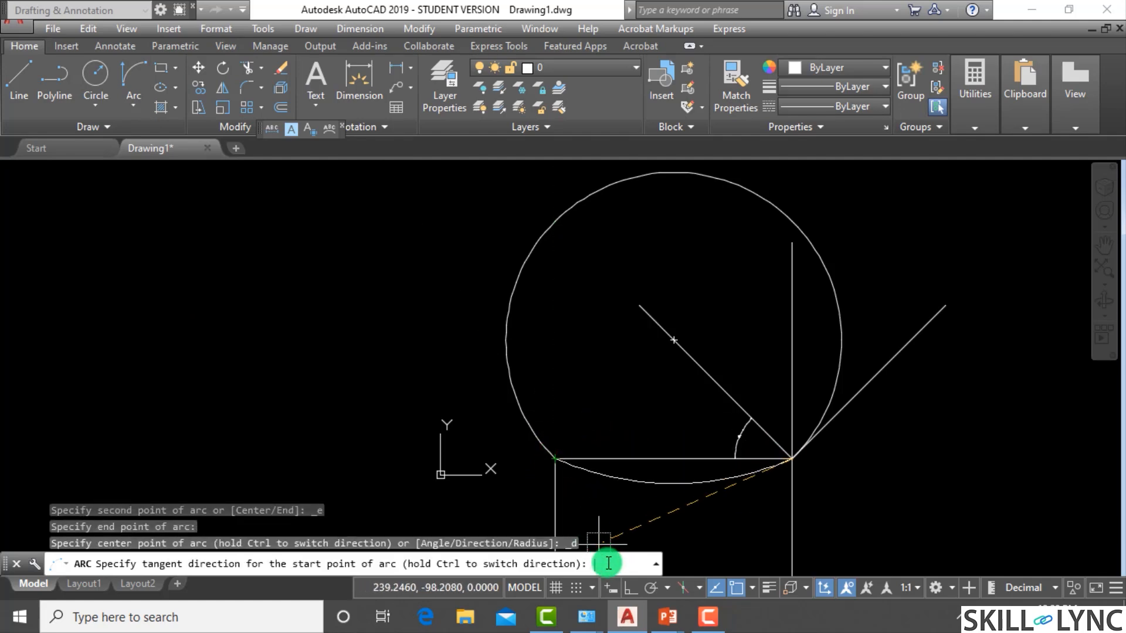
type("90")
key("Return")
Step: Highlight the larger 45° arc and examine how both arcs meet the reference lines at their shared start point
scroll(792, 463, "up", 2)
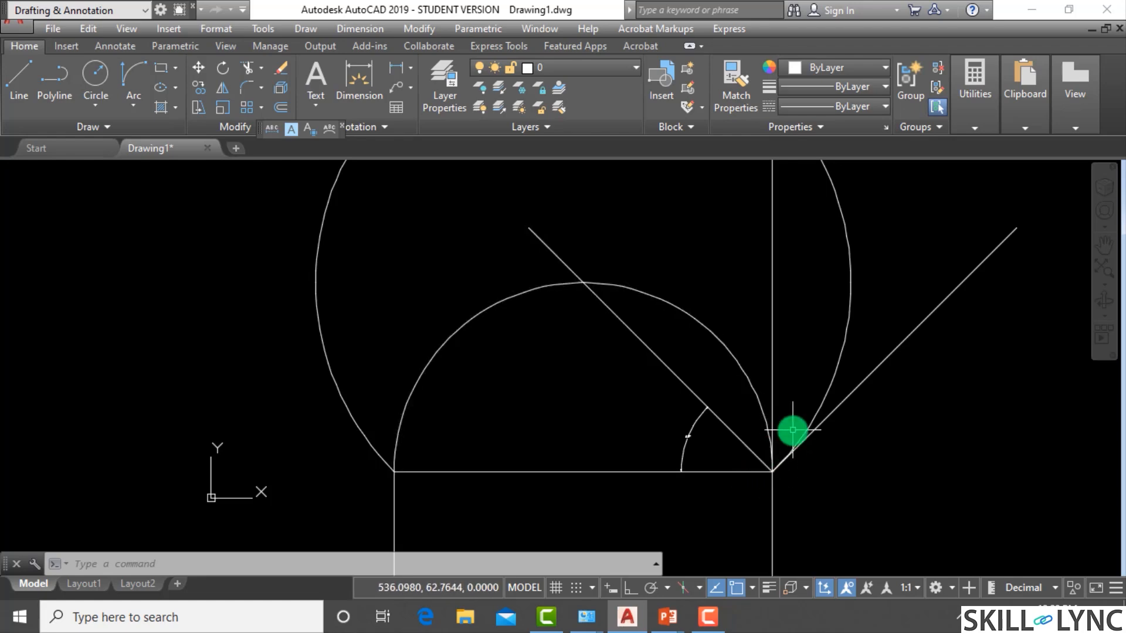
scroll(794, 432, "down", 2)
left_click(819, 375)
left_click(816, 408)
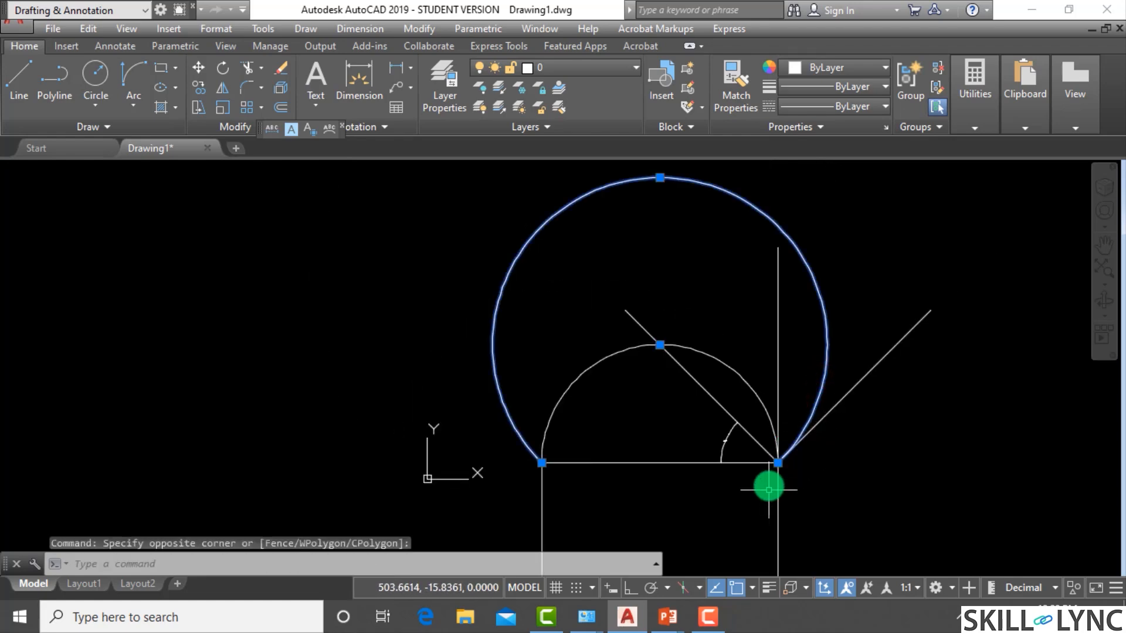
scroll(775, 500, "up", 4)
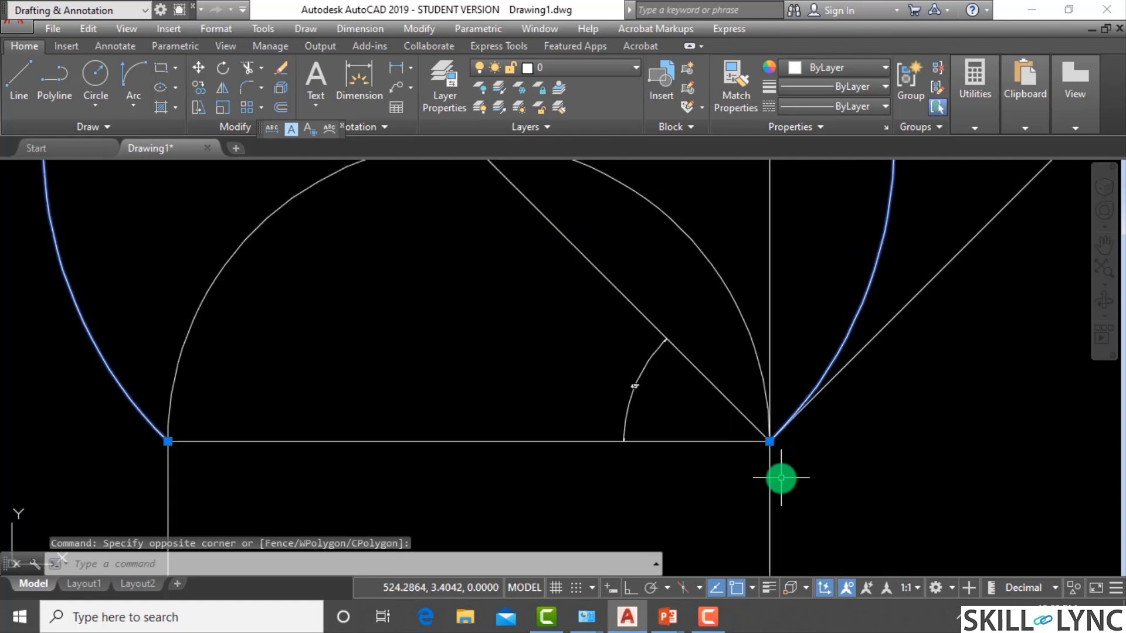
key("Escape")
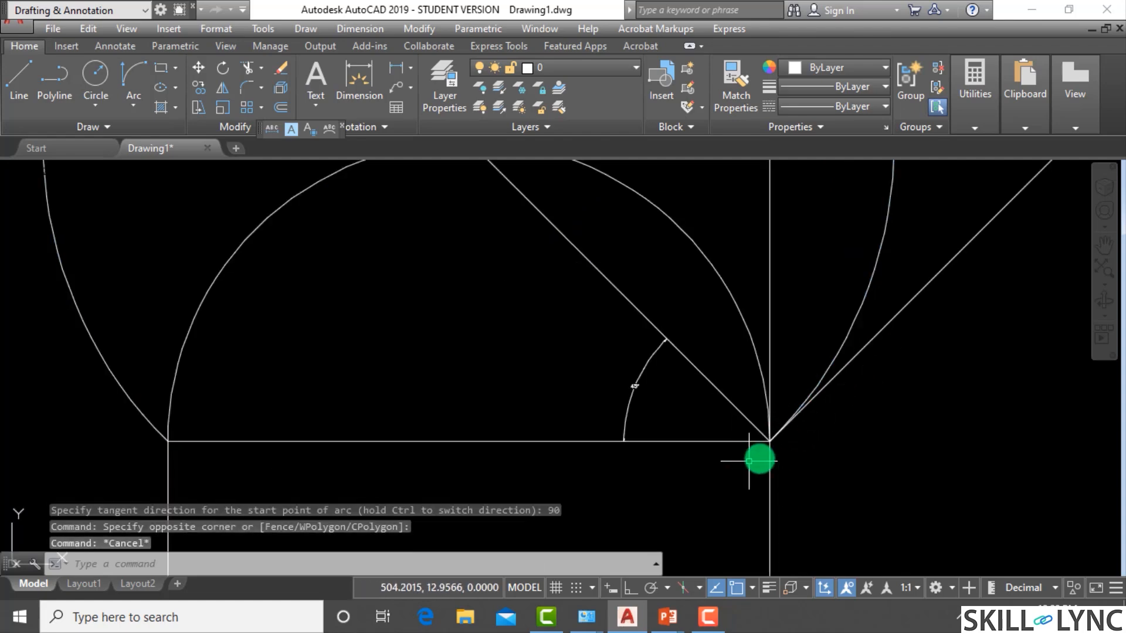
scroll(749, 461, "down", 4)
scroll(759, 458, "up", 2)
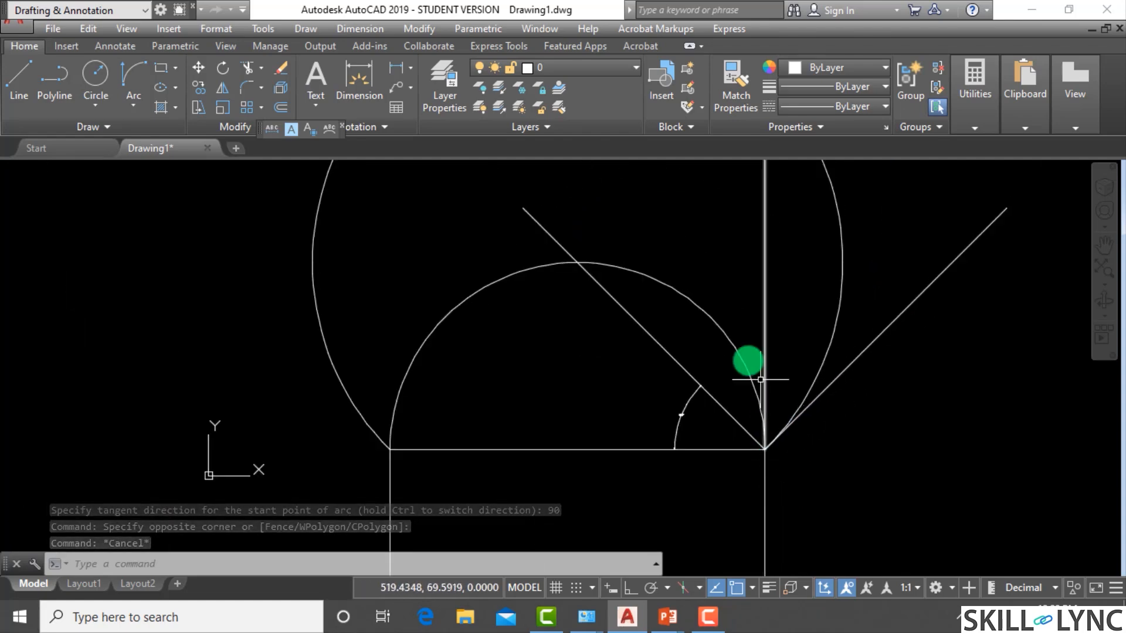
Step: Color the 90° arc and the vertical reference line dark blue (41,49,137) and highlight the recolored arc to check it
left_click(798, 343)
left_click(715, 335)
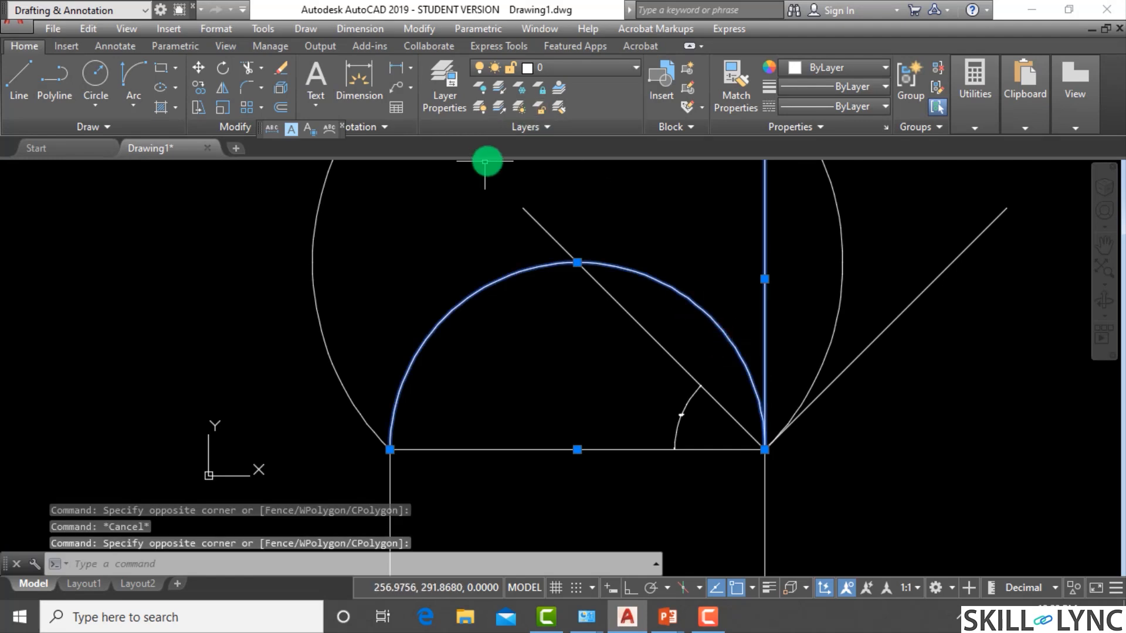
left_click(809, 69)
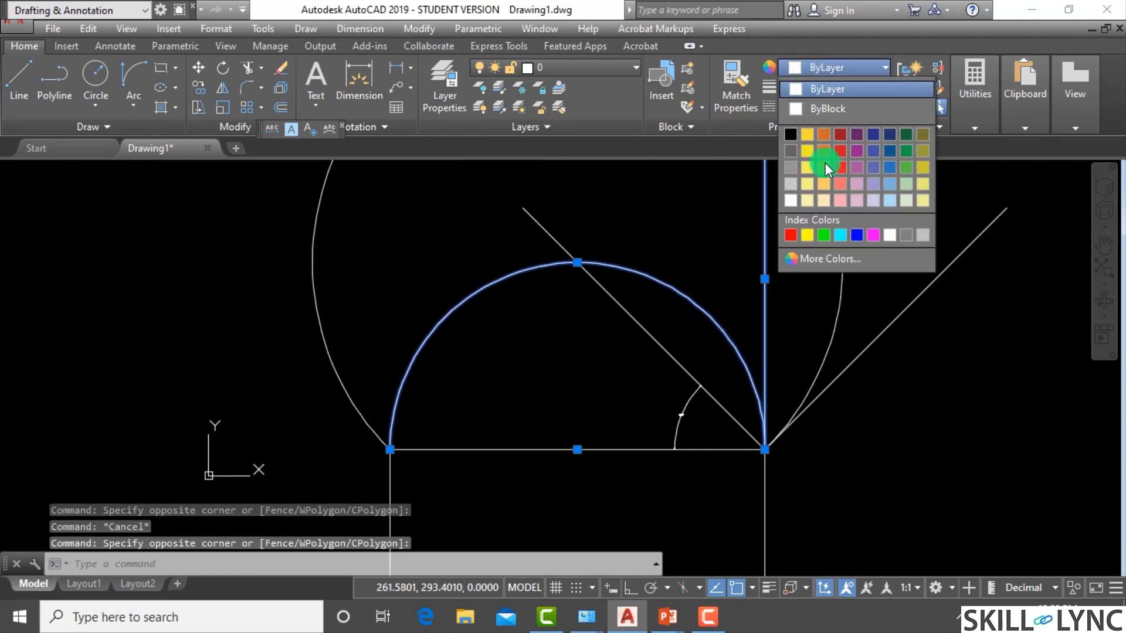
left_click(877, 134)
key("Escape")
key("Escape")
left_click(710, 330)
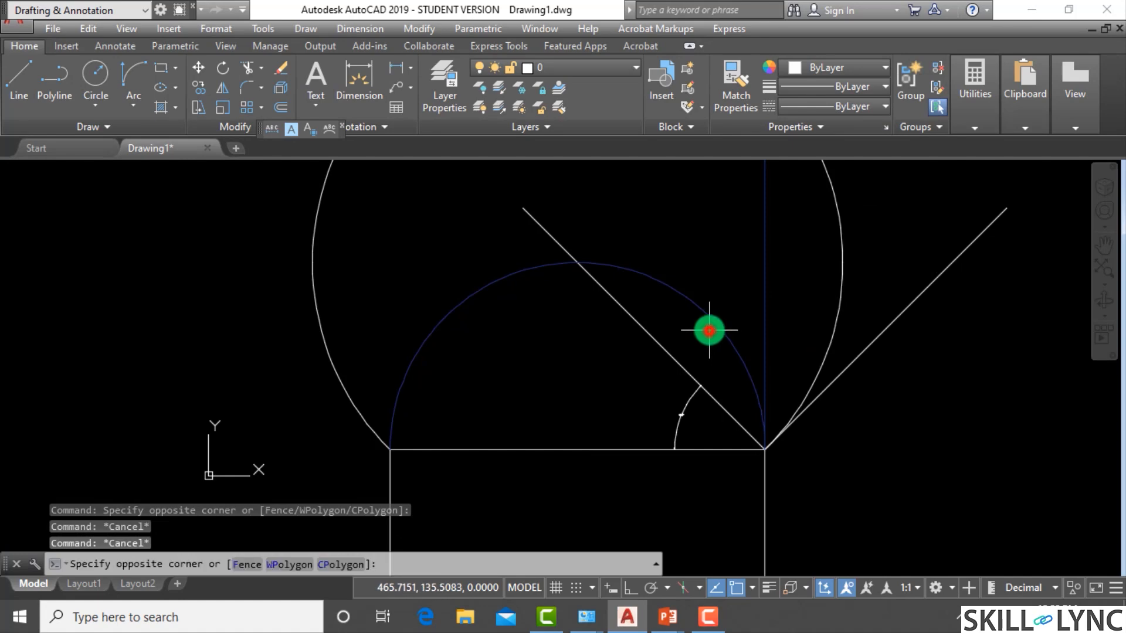
left_click(692, 302)
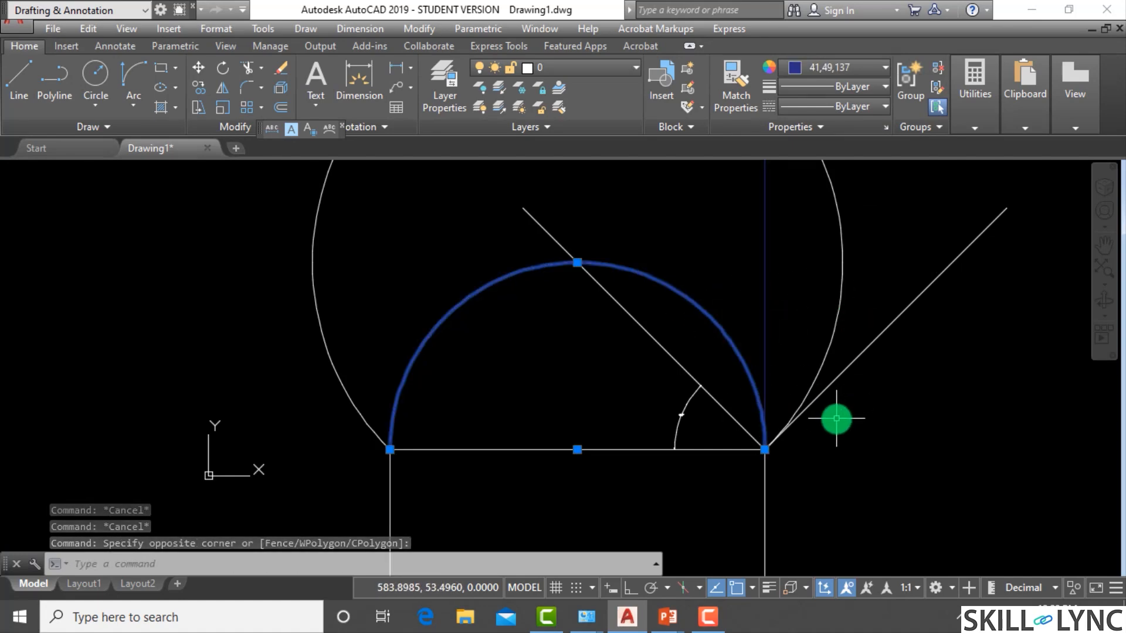
key("Escape")
key("Escape")
Step: Color the larger 45° arc and its outward-slanting reference line dark red (153,27,30)
left_click(864, 386)
left_click(784, 296)
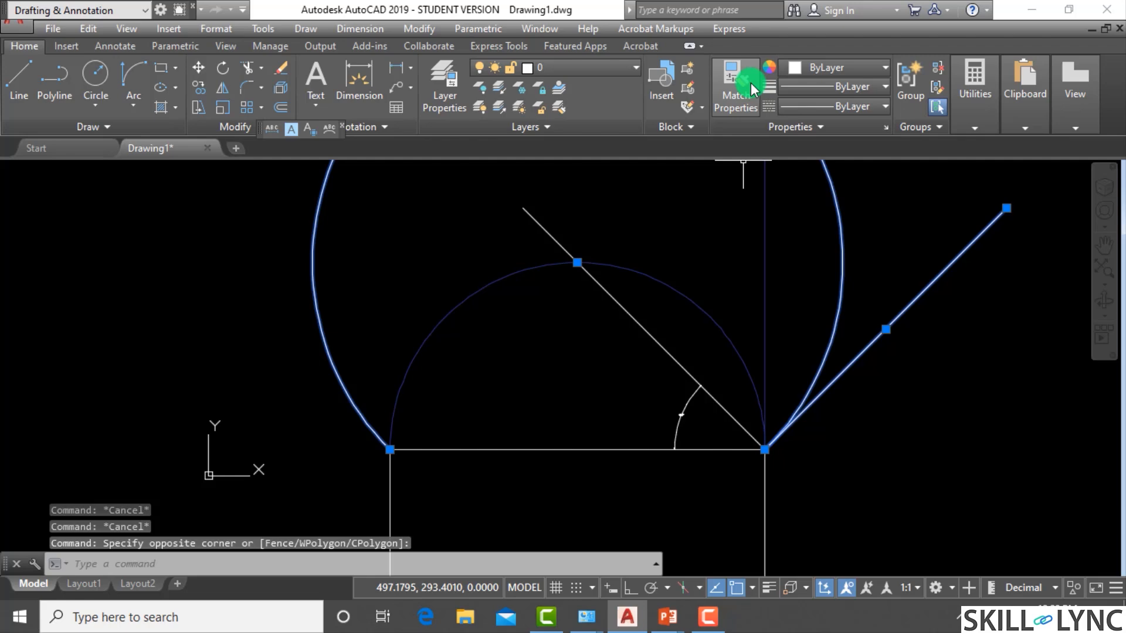
left_click(821, 68)
left_click(838, 134)
key("Escape")
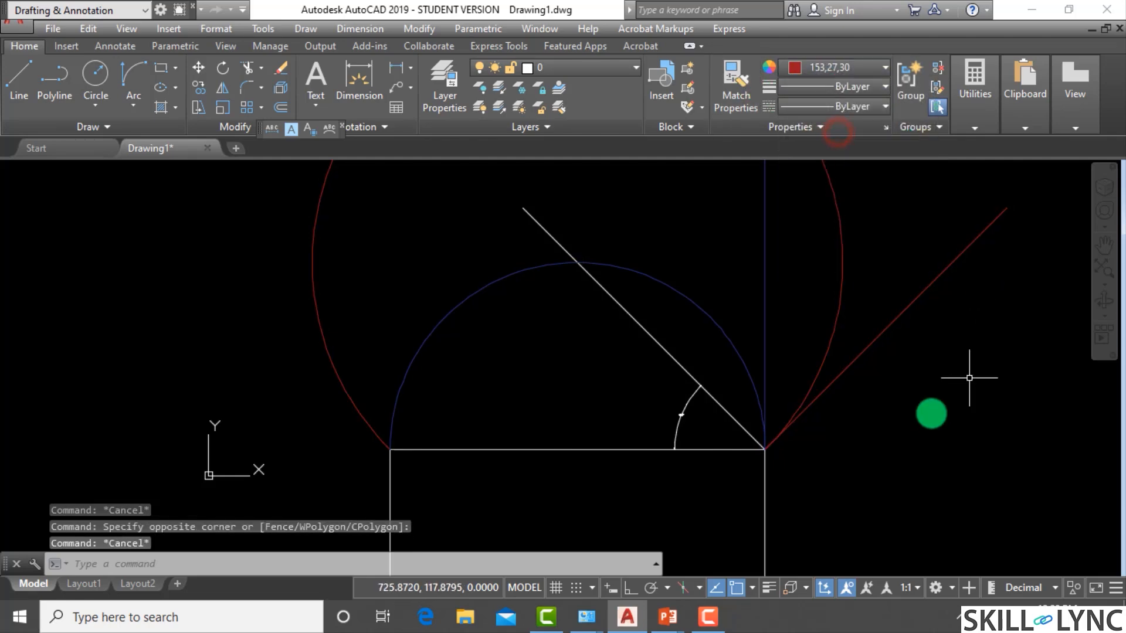
scroll(843, 437, "down", 2)
scroll(844, 438, "down", 2)
scroll(854, 439, "up", 2)
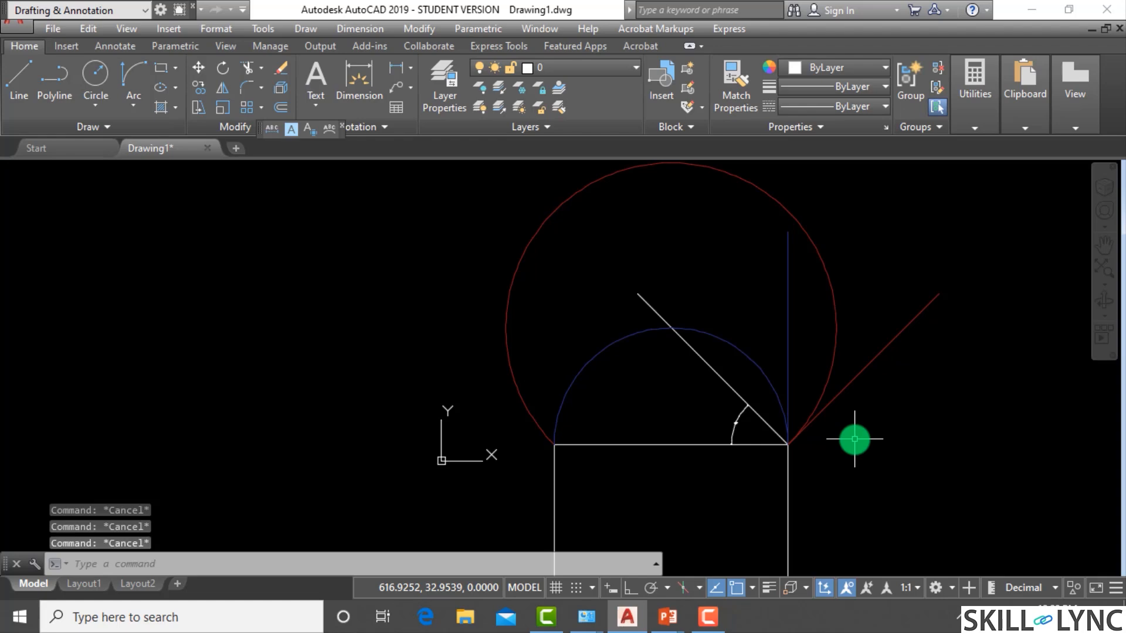
Step: Draw a third Start, End, Direction arc from the horizontal line's right end to its left end with a 135° tangent direction
left_click(133, 102)
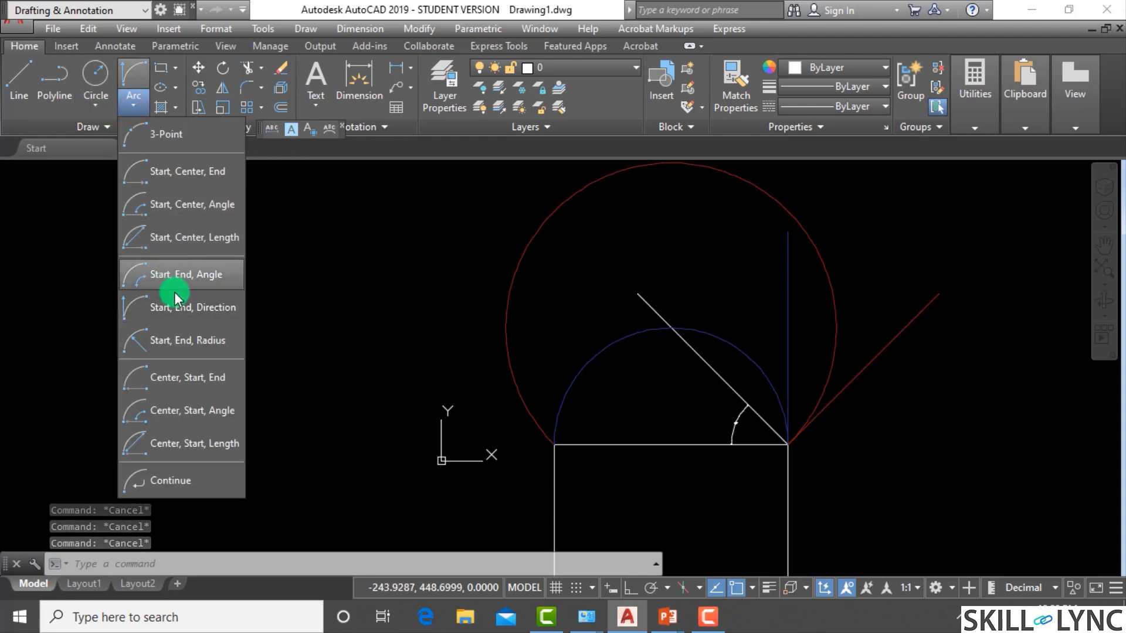
left_click(195, 307)
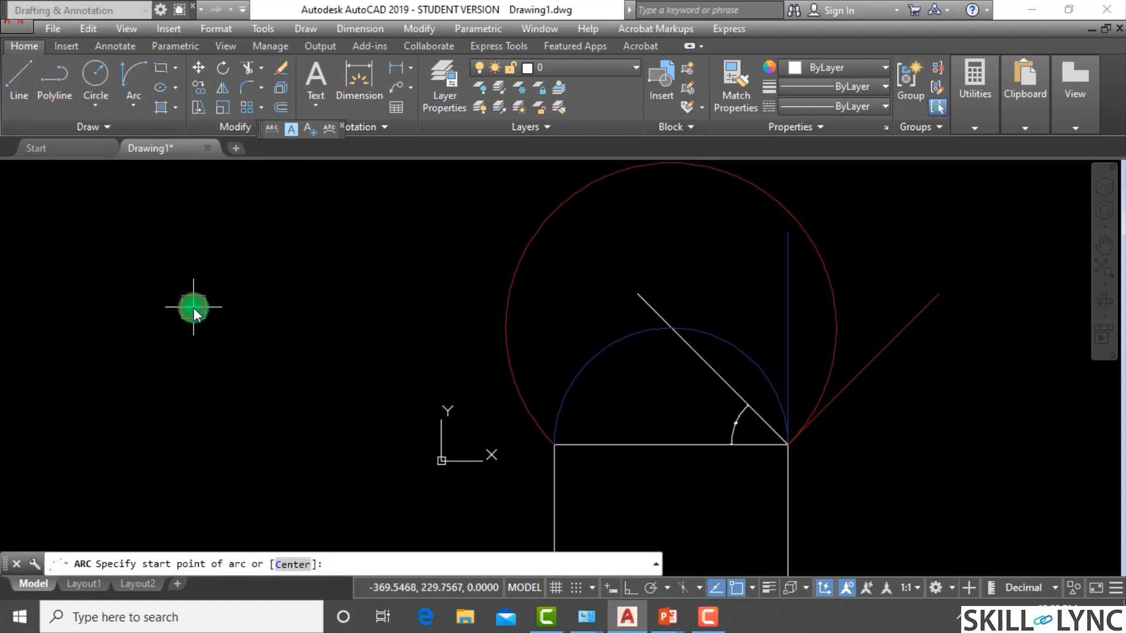
left_click(777, 445)
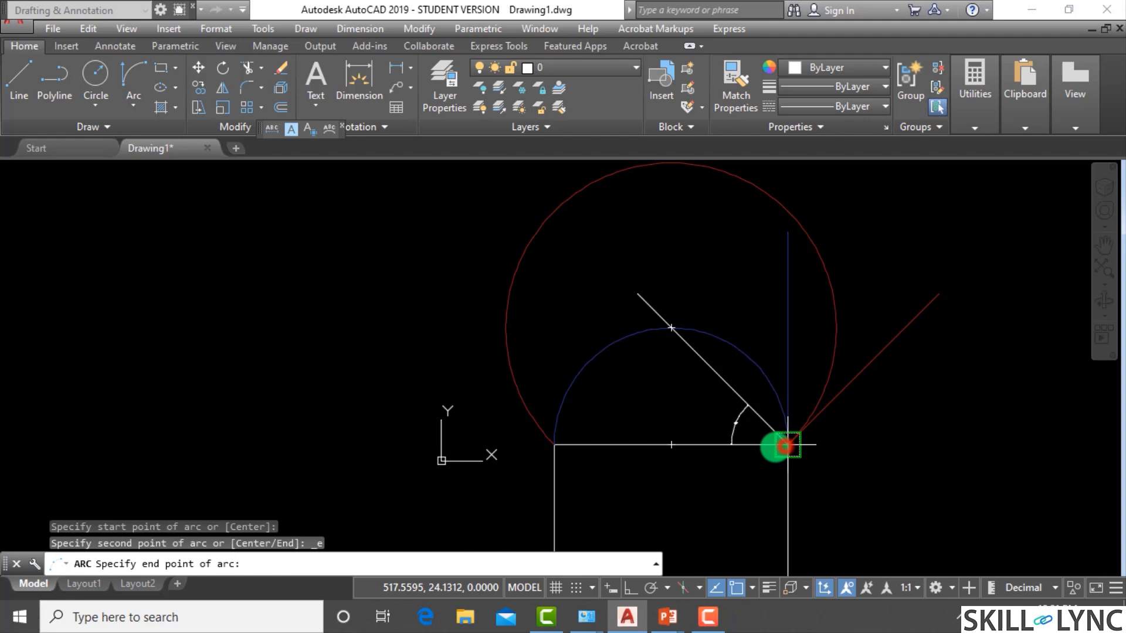
left_click(553, 448)
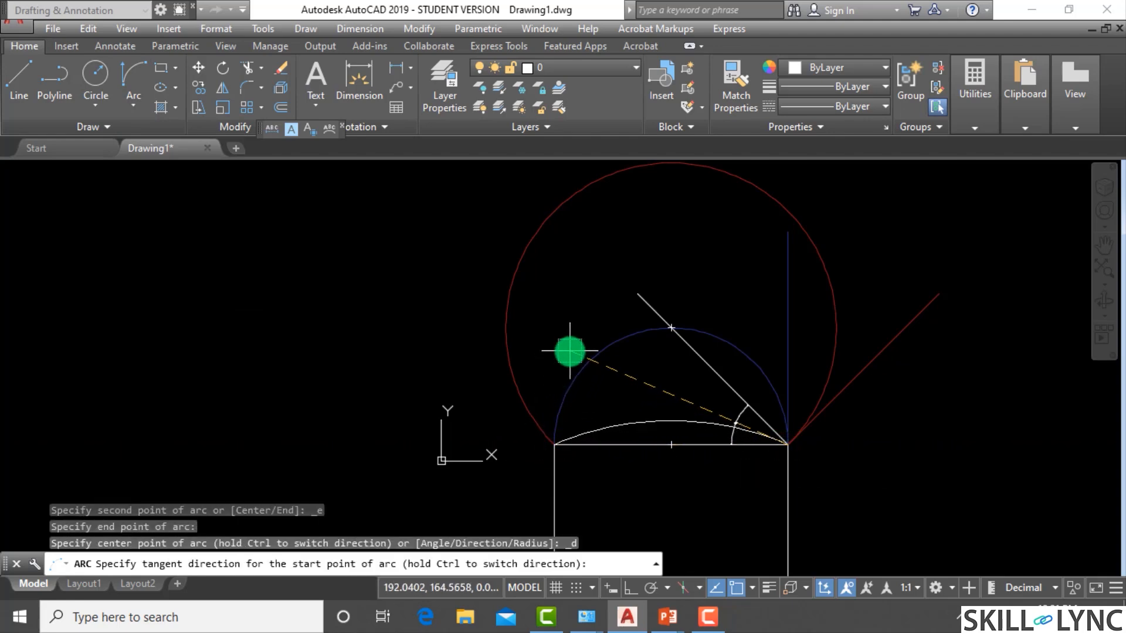
type("135")
key("Return")
key("Escape")
key("Escape")
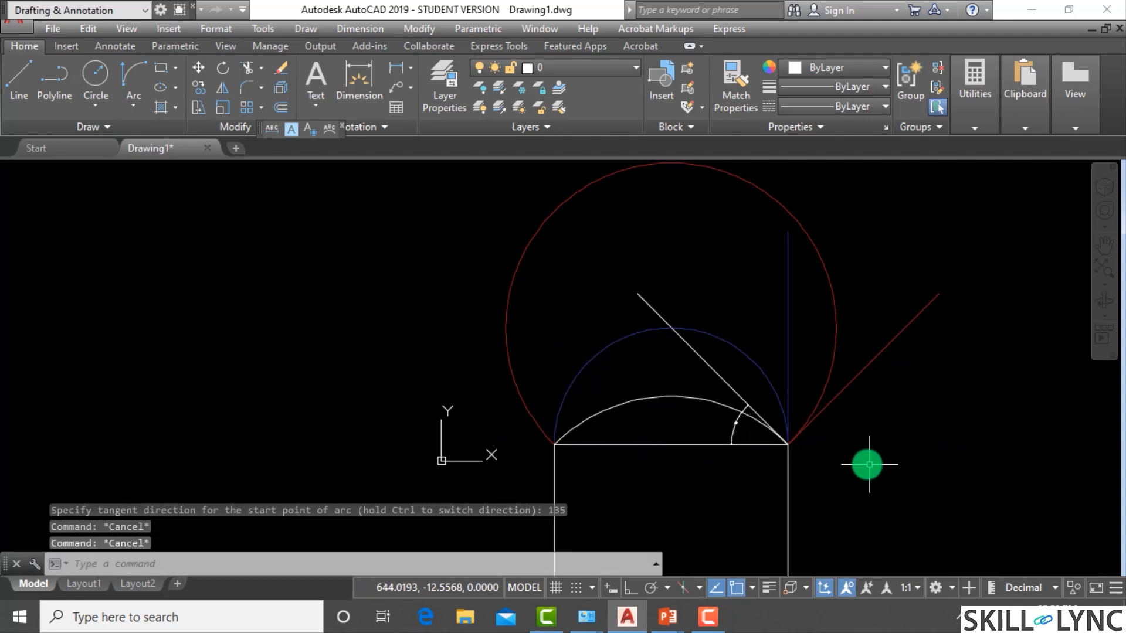
scroll(787, 448, "up", 2)
scroll(853, 440, "down", 5)
scroll(852, 441, "up", 4)
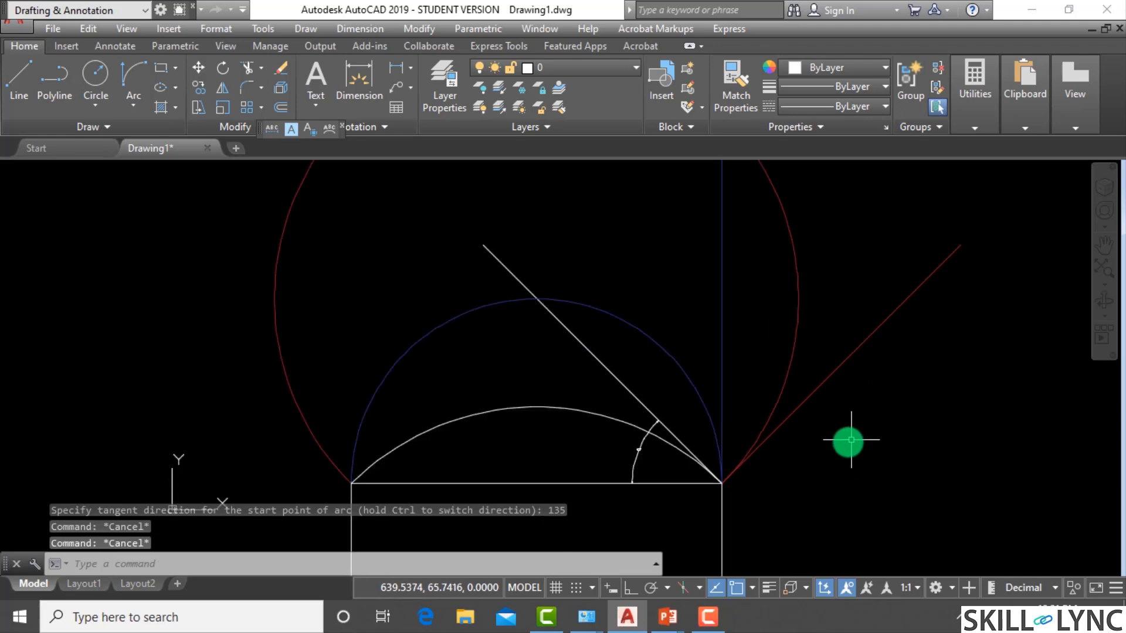
scroll(692, 404, "down", 6)
scroll(762, 404, "up", 3)
scroll(829, 434, "up", 2)
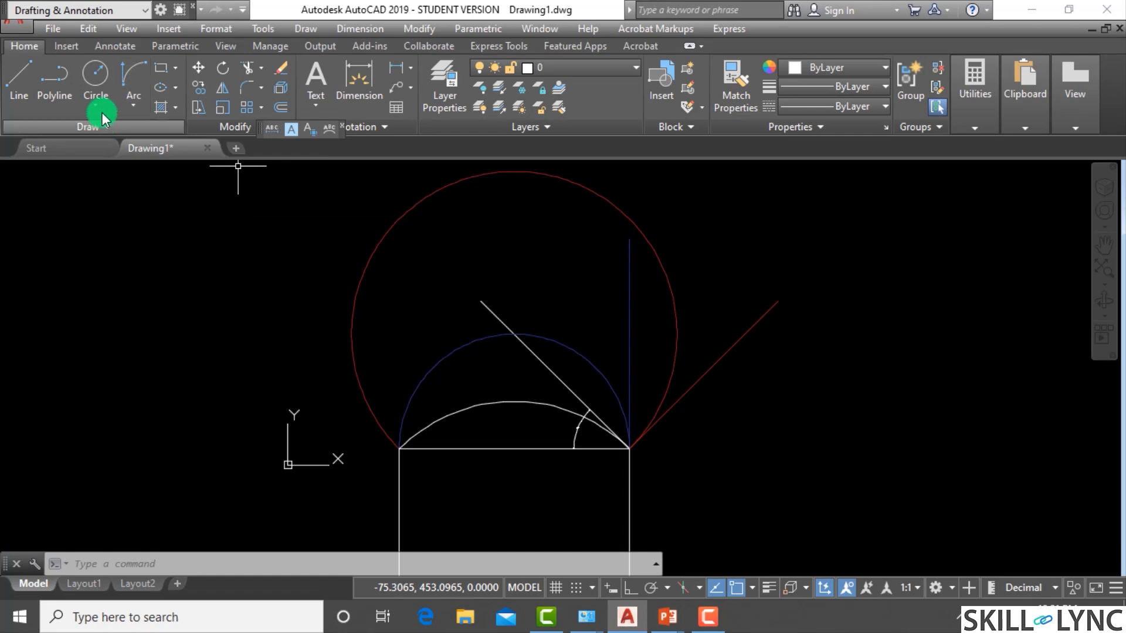
left_click(132, 105)
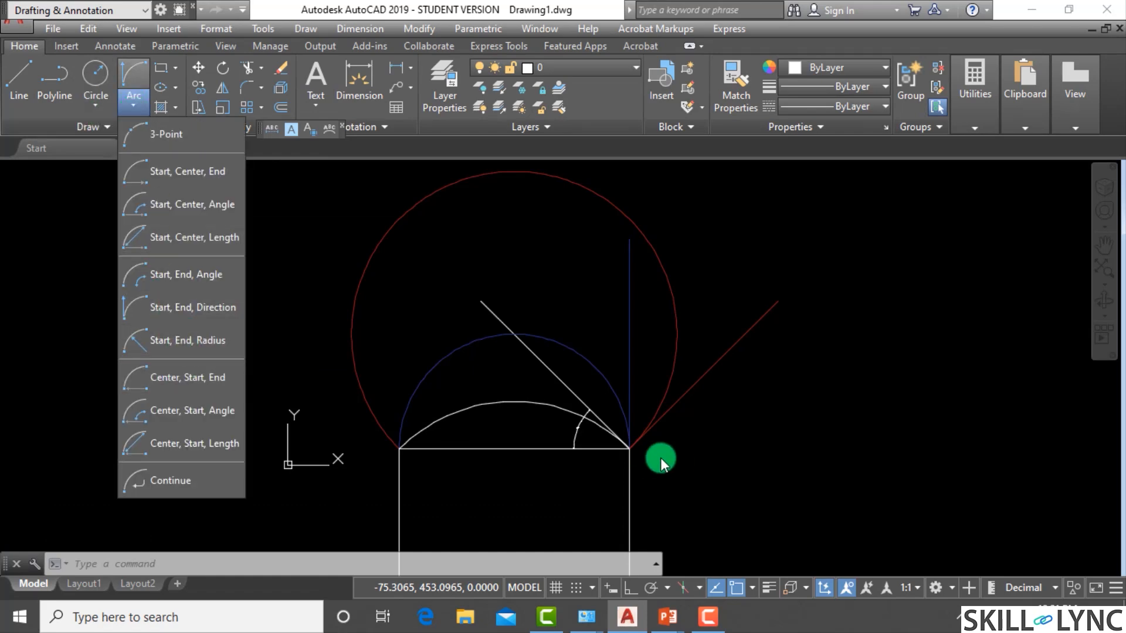
left_click(554, 415)
scroll(527, 404, "down", 5)
scroll(533, 408, "up", 3)
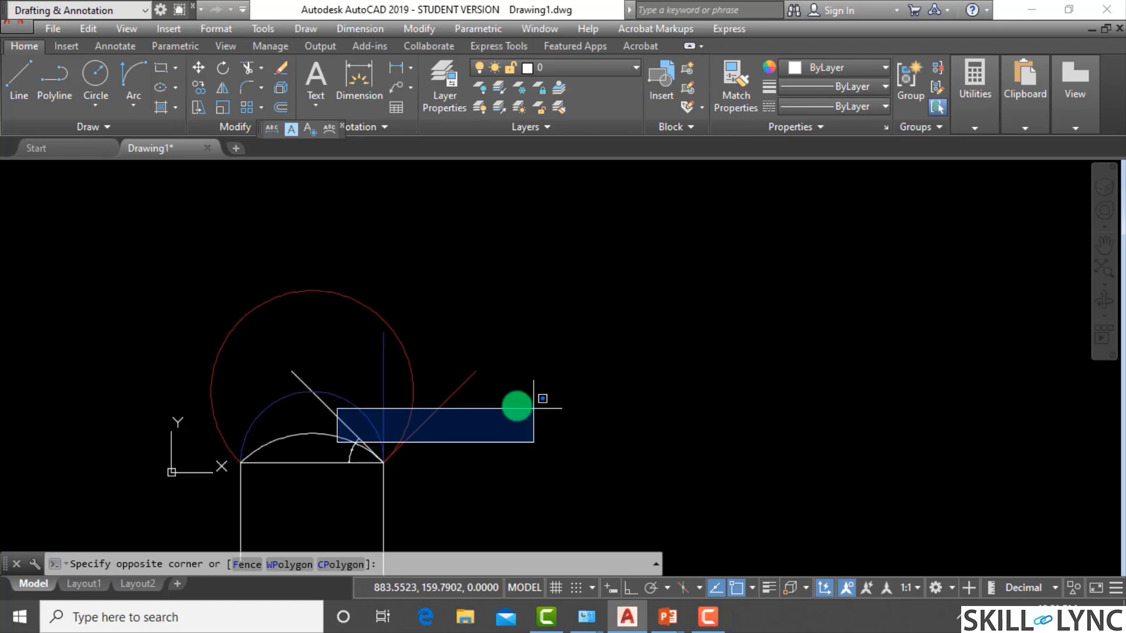
key("Escape")
key("Escape")
key("Escape")
Step: Copy the whole arc figure with its reference lines into the empty space to the right of the original
type("c")
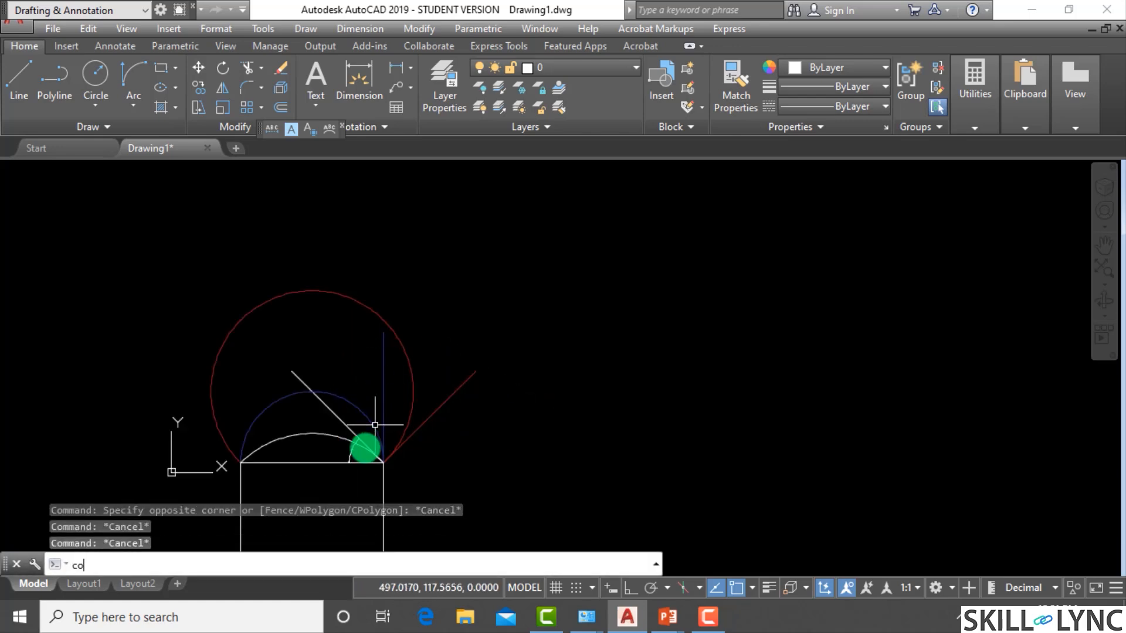
type("o")
key("Return")
left_click(430, 485)
left_click(197, 272)
key("Return")
left_click(173, 280)
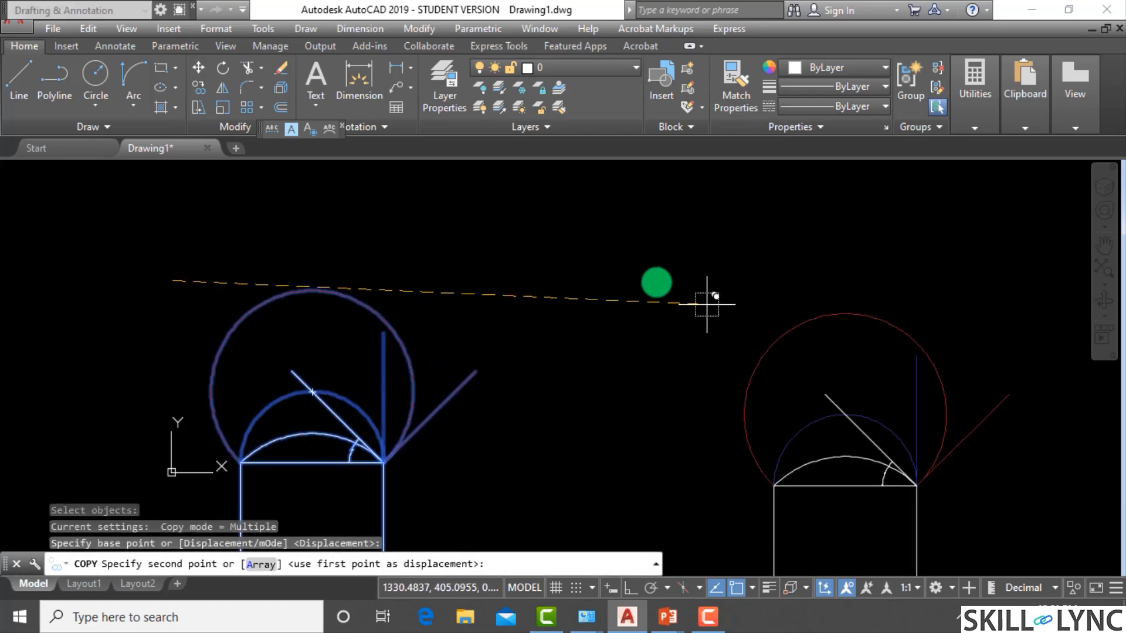
left_click(635, 249)
key("Escape")
key("Escape")
Step: Erase the arcs, tangent reference lines and angular dimension from the copy, keeping its horizontal line and two downward lines
left_click(924, 407)
left_click(609, 317)
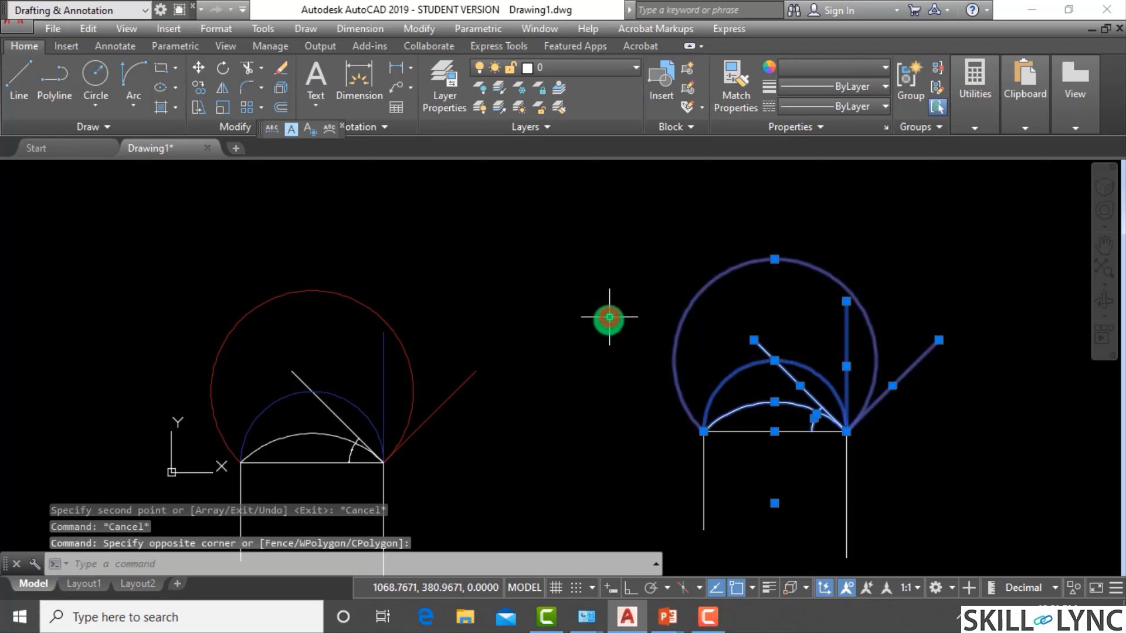
type("e")
key("Return")
key("Escape")
scroll(858, 410, "up", 2)
scroll(799, 415, "down", 3)
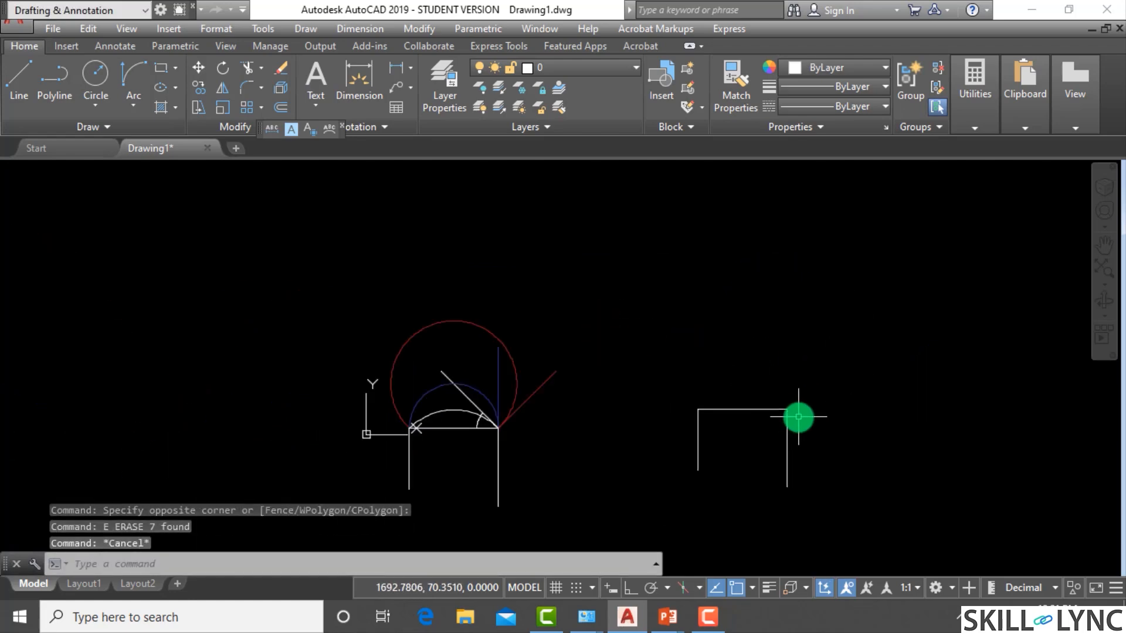
scroll(797, 405, "up", 2)
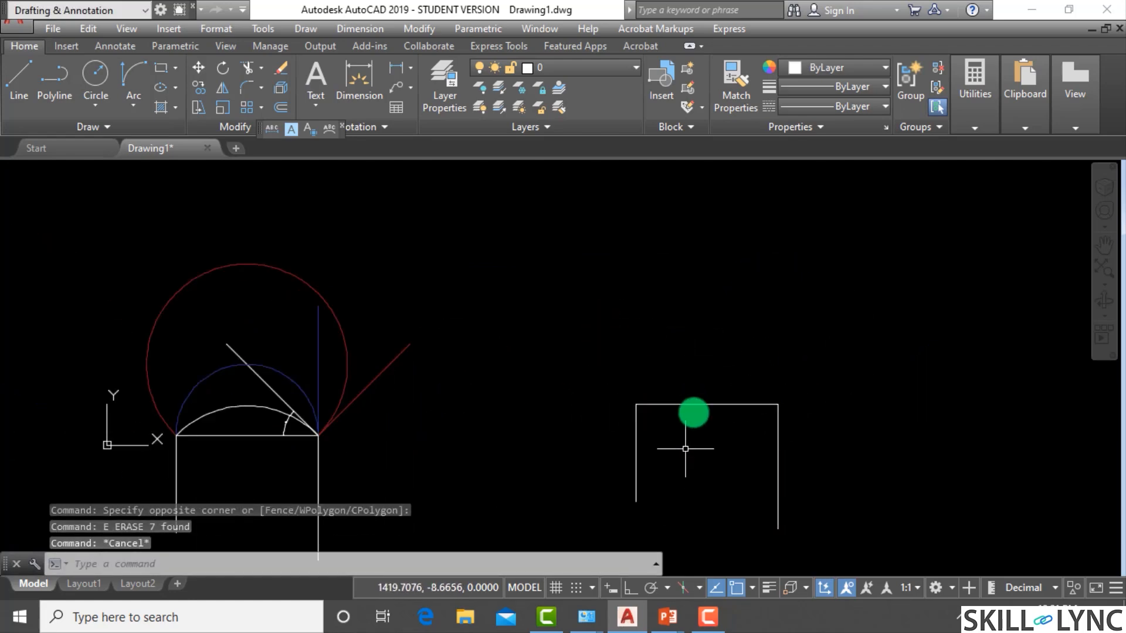
key("Escape")
key("Escape")
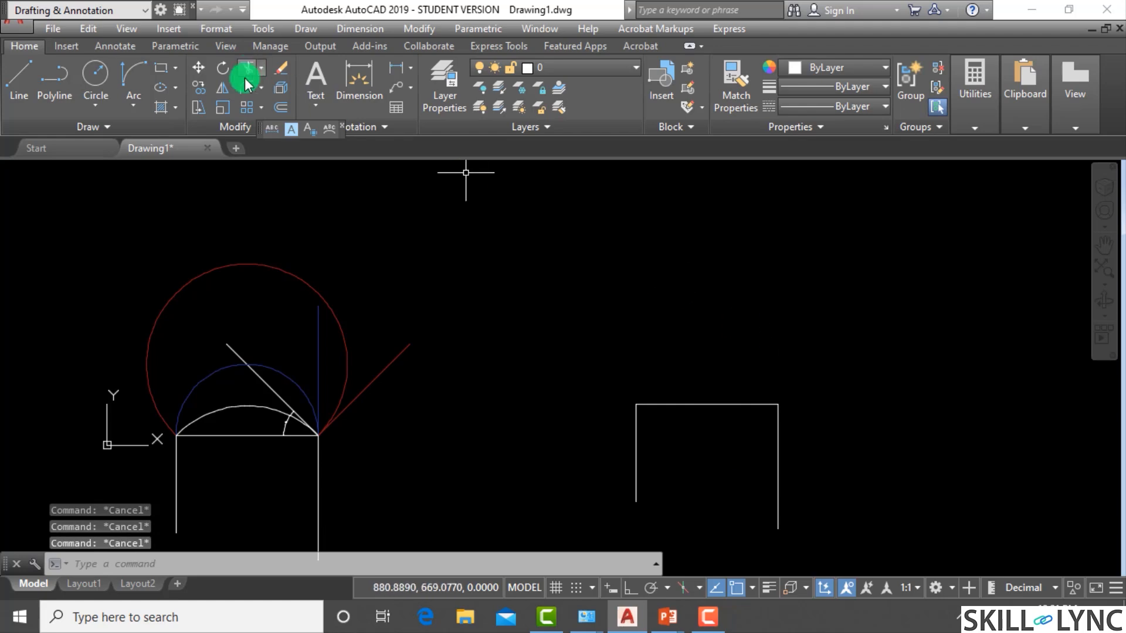
Step: Add a linear dimension very close above the copied horizontal line, and undo it
type("dimlin")
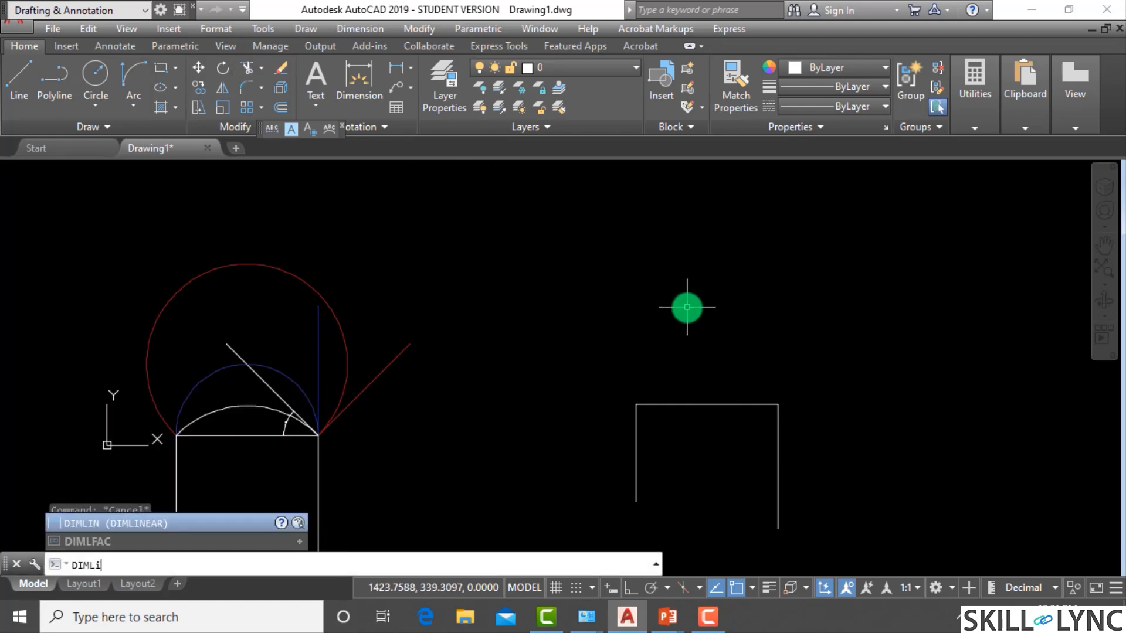
key("Return")
key("Return")
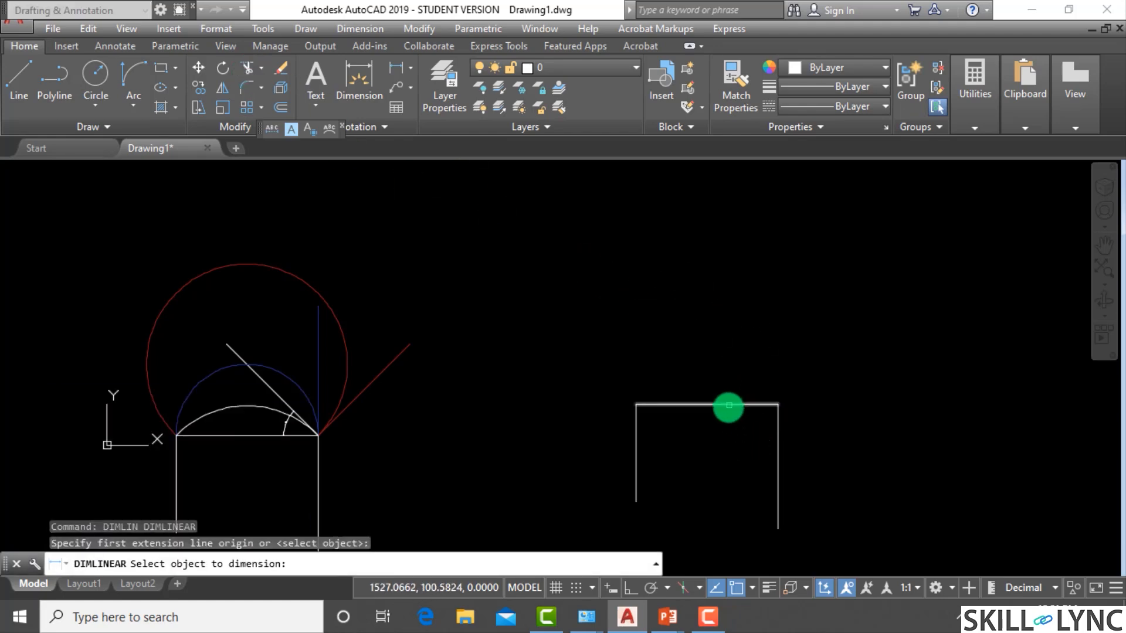
left_click(728, 406)
left_click(727, 395)
scroll(725, 399, "up", 5)
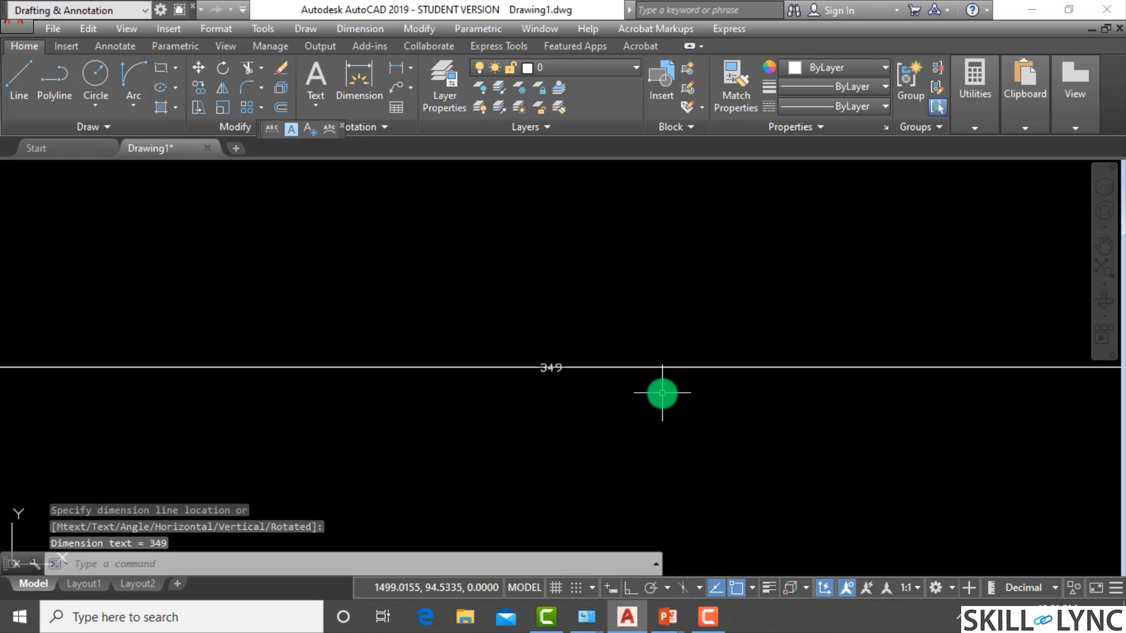
type("u")
key("Return")
key("Return")
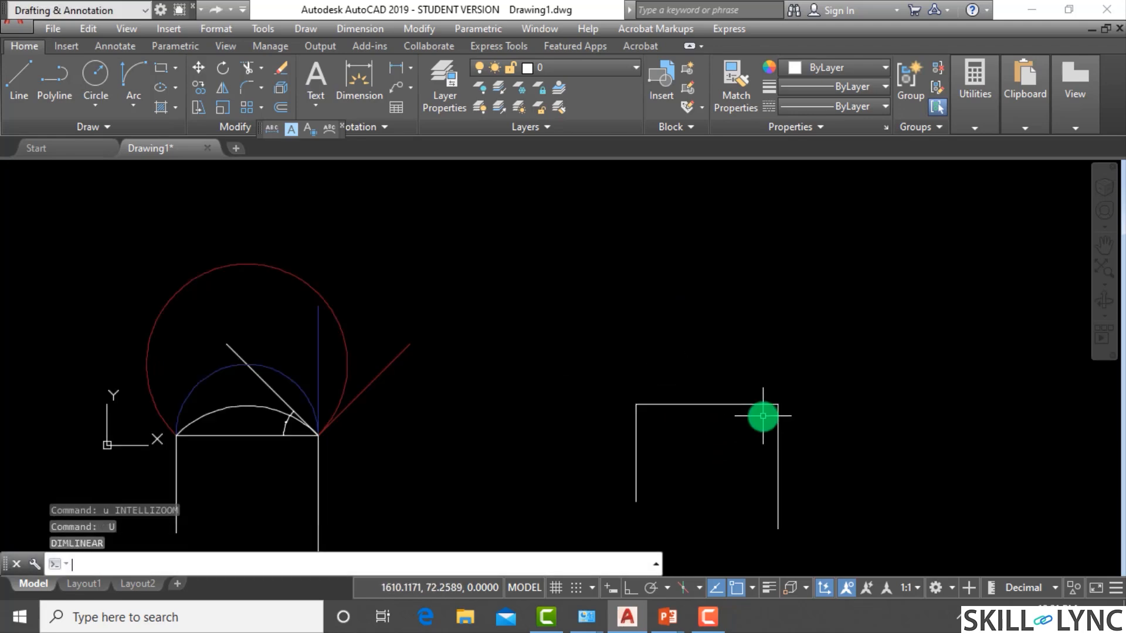
Step: Add a linear dimension to the copied horizontal line, placing the dimension line a short distance above it
scroll(712, 381, "up", 4)
scroll(712, 381, "down", 2)
key("Escape")
key("Escape")
type("d")
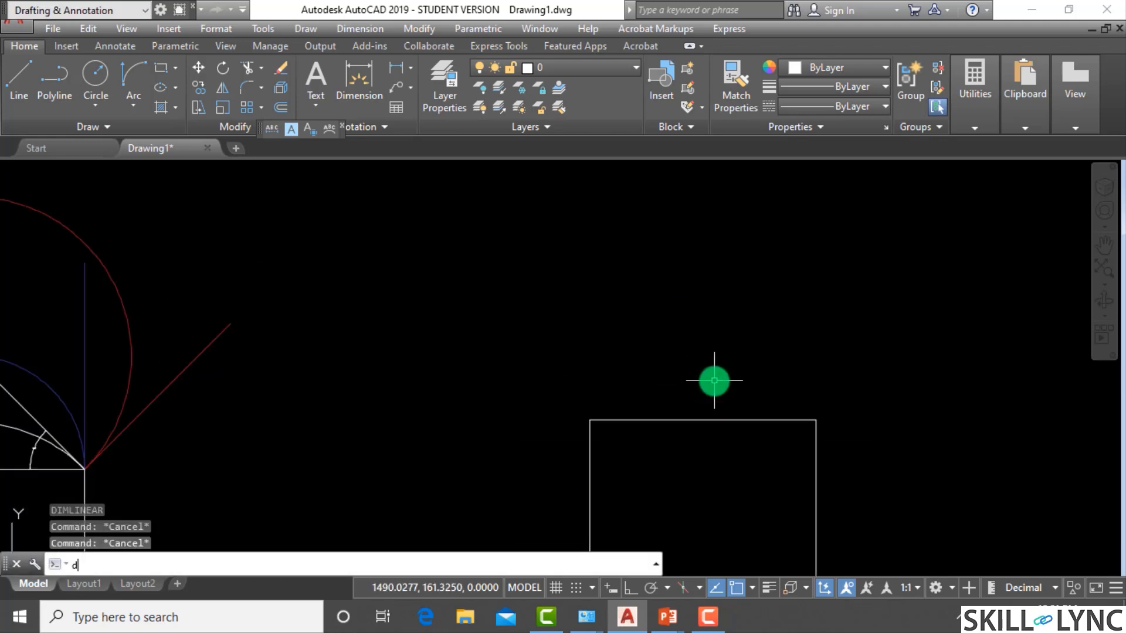
type("imlin")
key("Return")
key("Return")
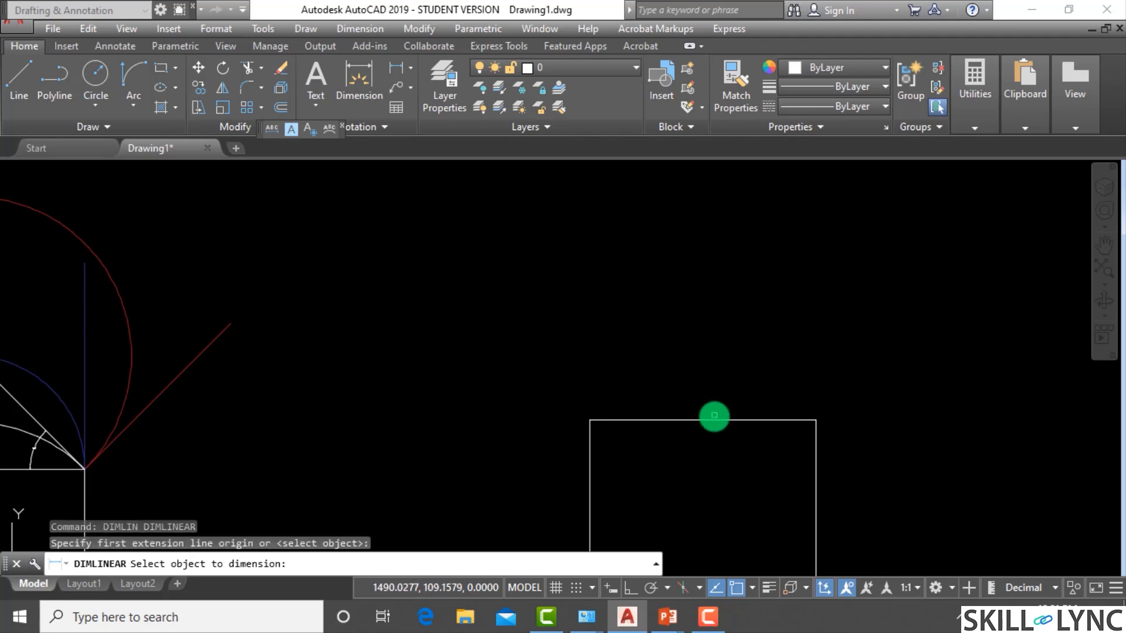
left_click(713, 419)
scroll(697, 386, "up", 3)
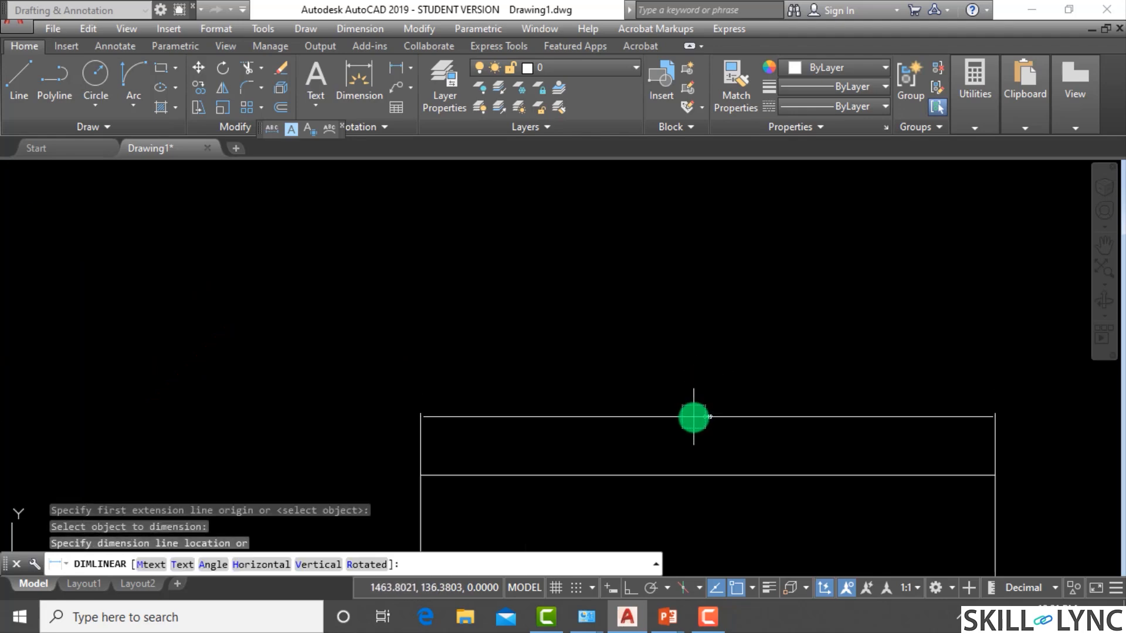
left_click(694, 418)
Step: Examine the copied horizontal line's dimension and compare the copy with the original arc figure
scroll(752, 391, "up", 1)
scroll(751, 390, "down", 6)
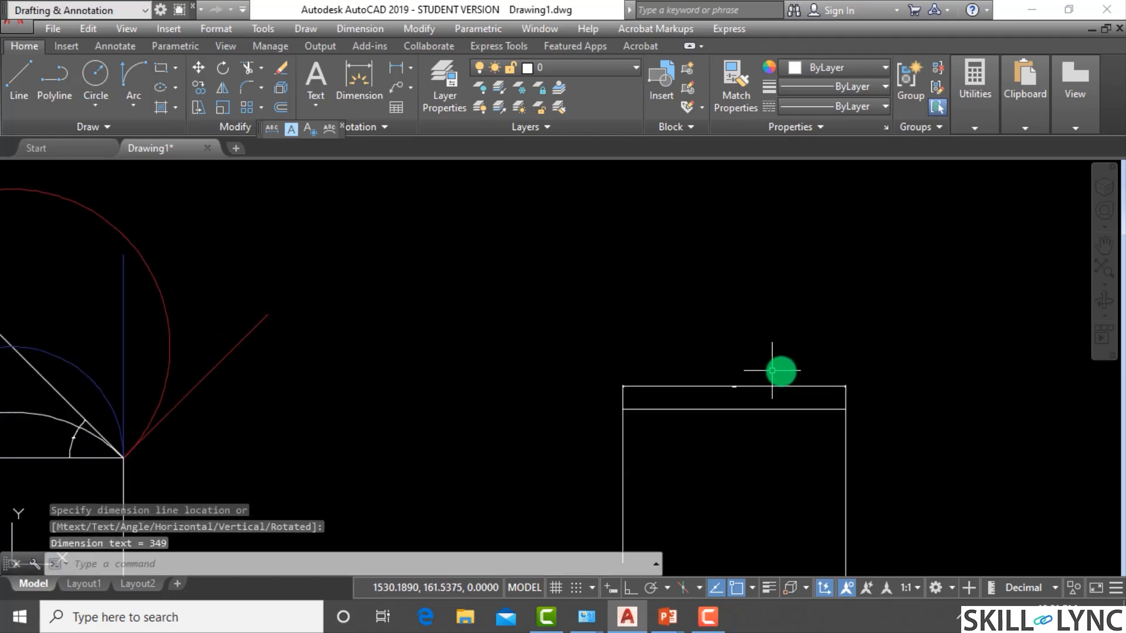
scroll(604, 364, "down", 2)
scroll(854, 420, "up", 2)
scroll(817, 416, "down", 3)
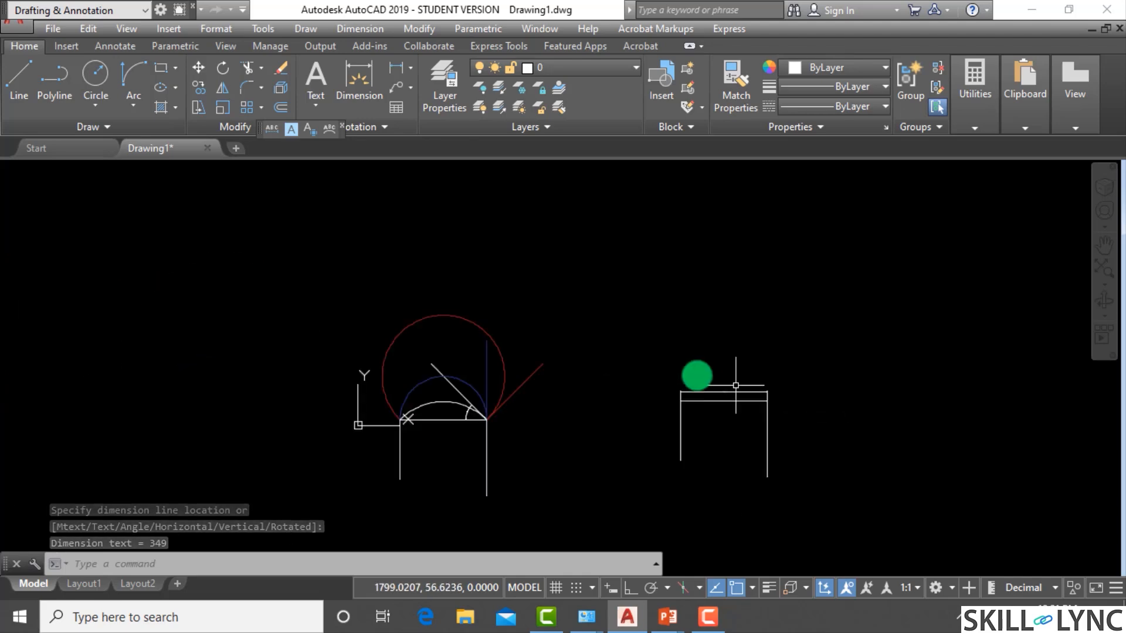
scroll(874, 424, "up", 3)
scroll(874, 424, "up", 3)
scroll(887, 452, "down", 3)
scroll(859, 417, "up", 3)
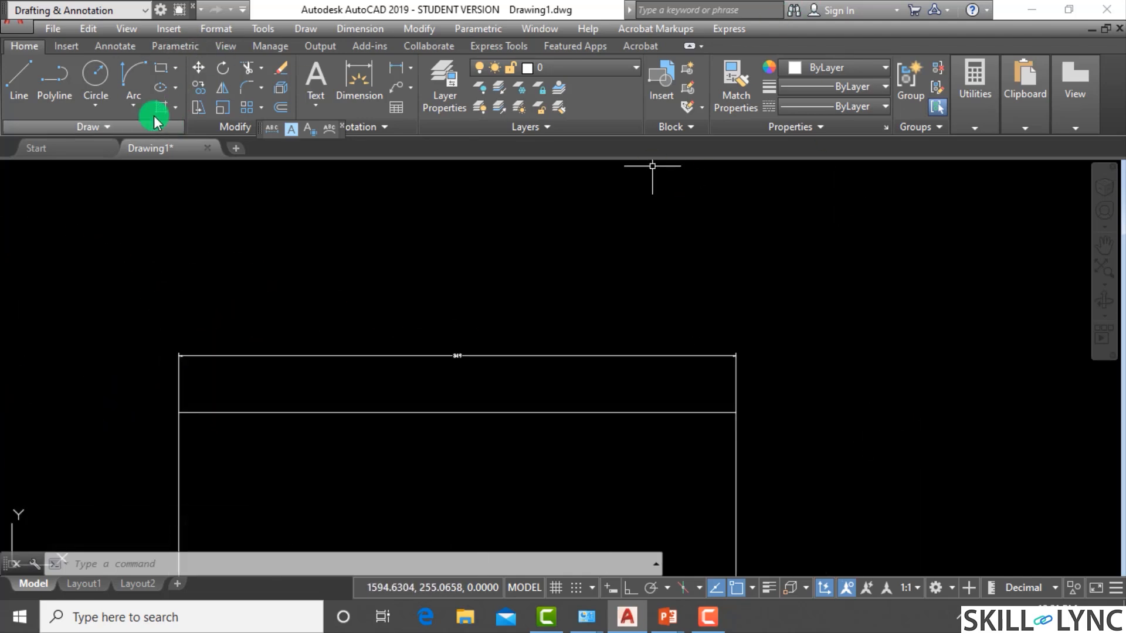
left_click(131, 107)
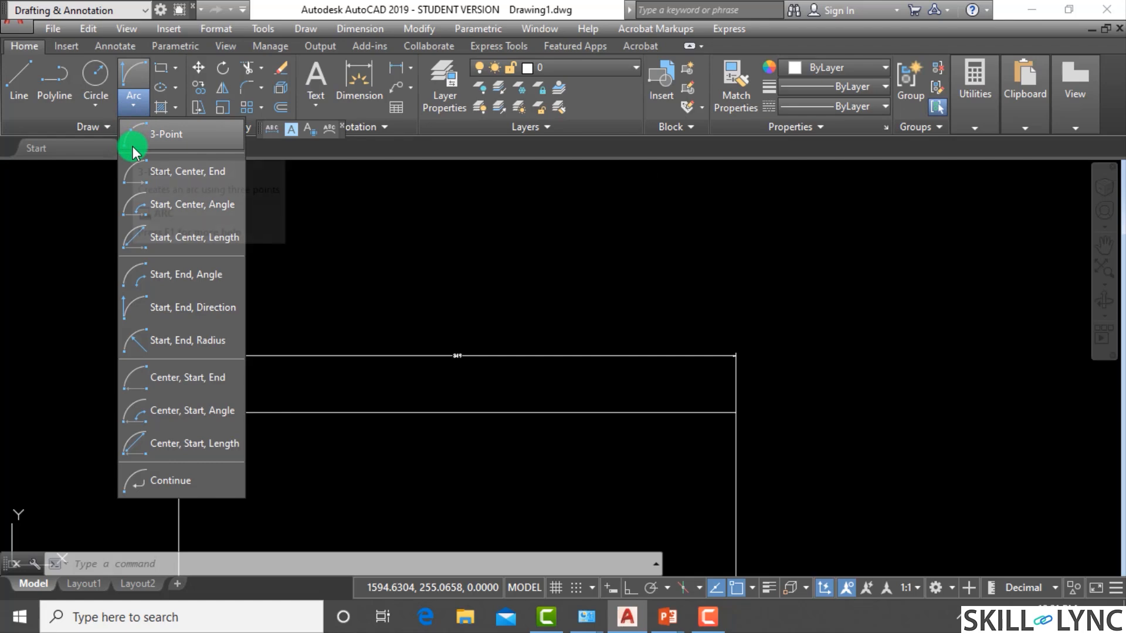
left_click(570, 277)
key("Escape")
key("Escape")
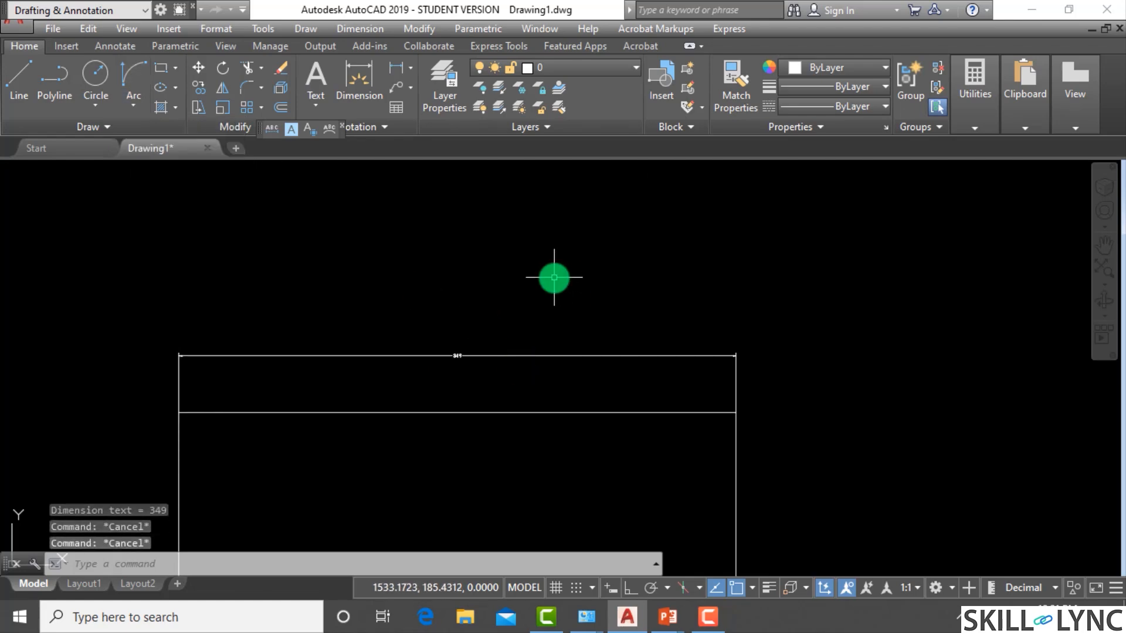
Step: Add a linear dimension from the copied horizontal line's midpoint to its right endpoint, placing it a short distance below the line
type("dimlin")
key("Return")
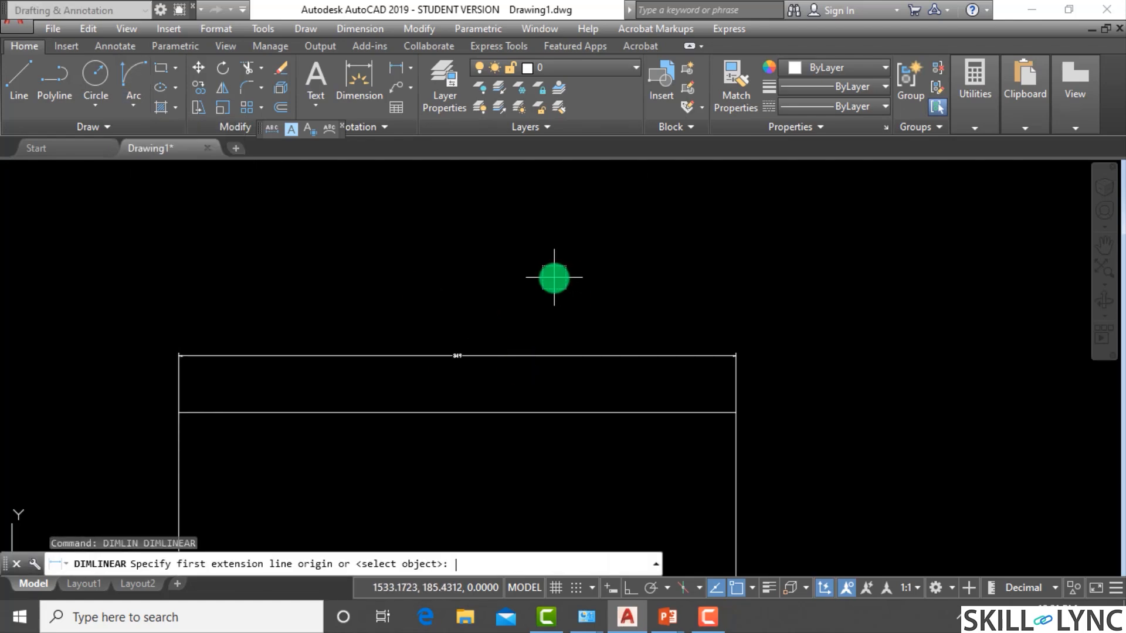
left_click(458, 414)
left_click(735, 413)
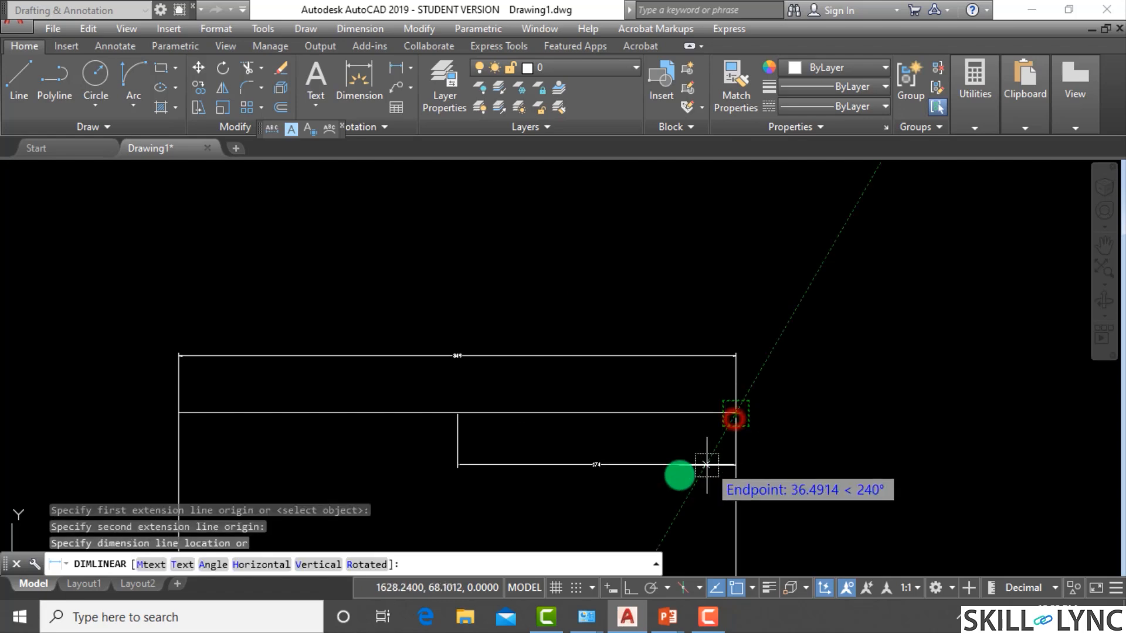
left_click(611, 446)
scroll(593, 479, "up", 5)
scroll(641, 465, "down", 9)
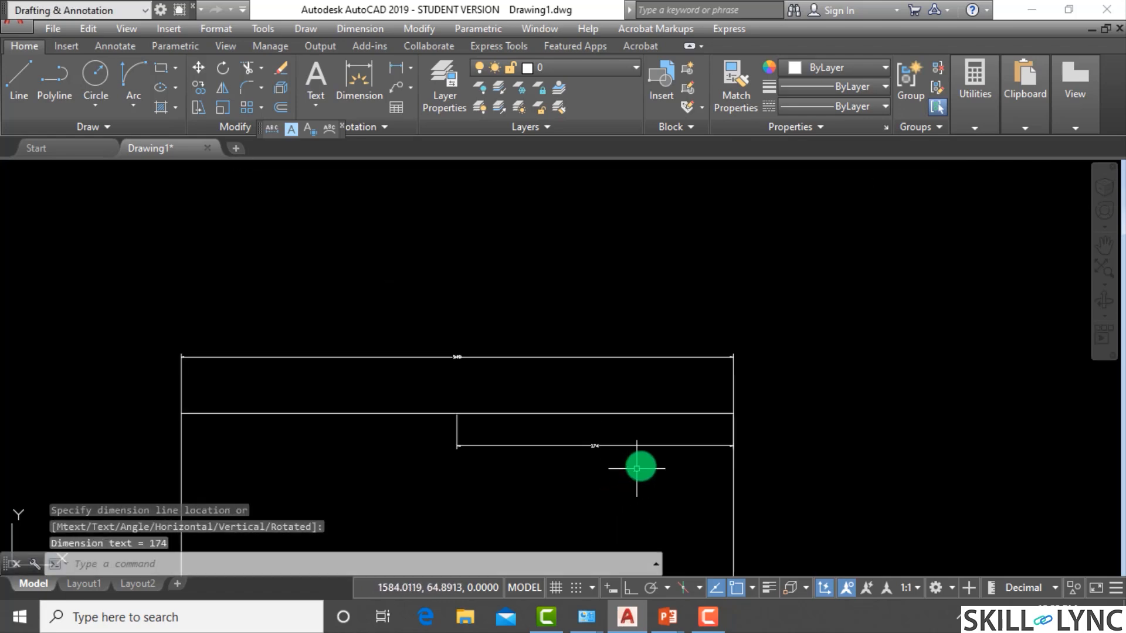
scroll(747, 423, "up", 4)
key("Escape")
key("Escape")
scroll(733, 393, "down", 4)
scroll(727, 389, "up", 2)
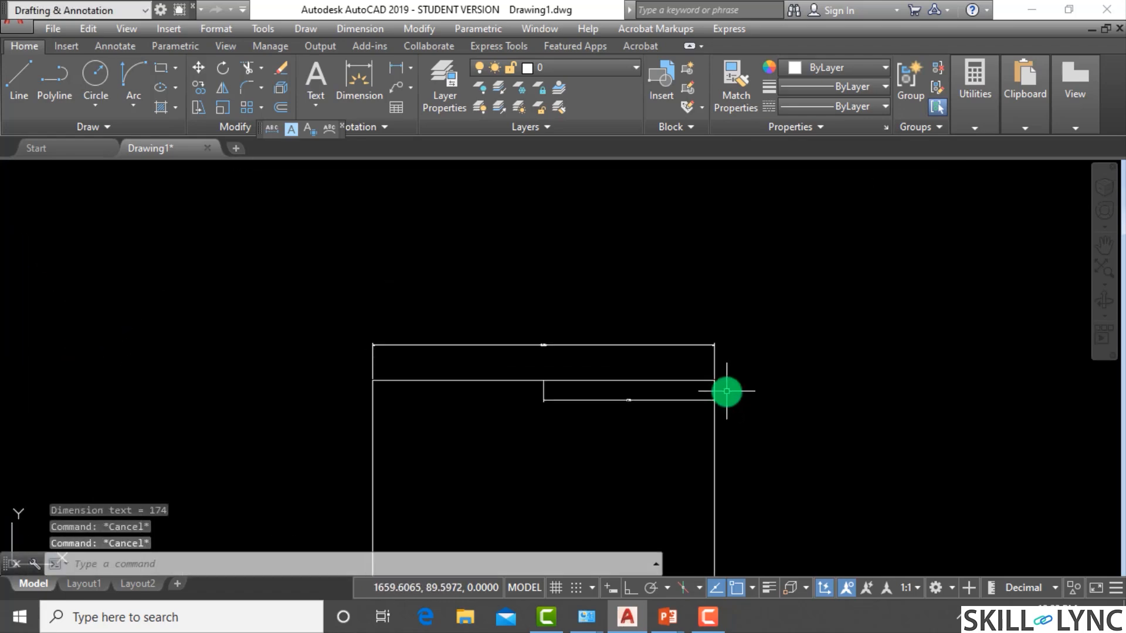
scroll(698, 416, "up", 2)
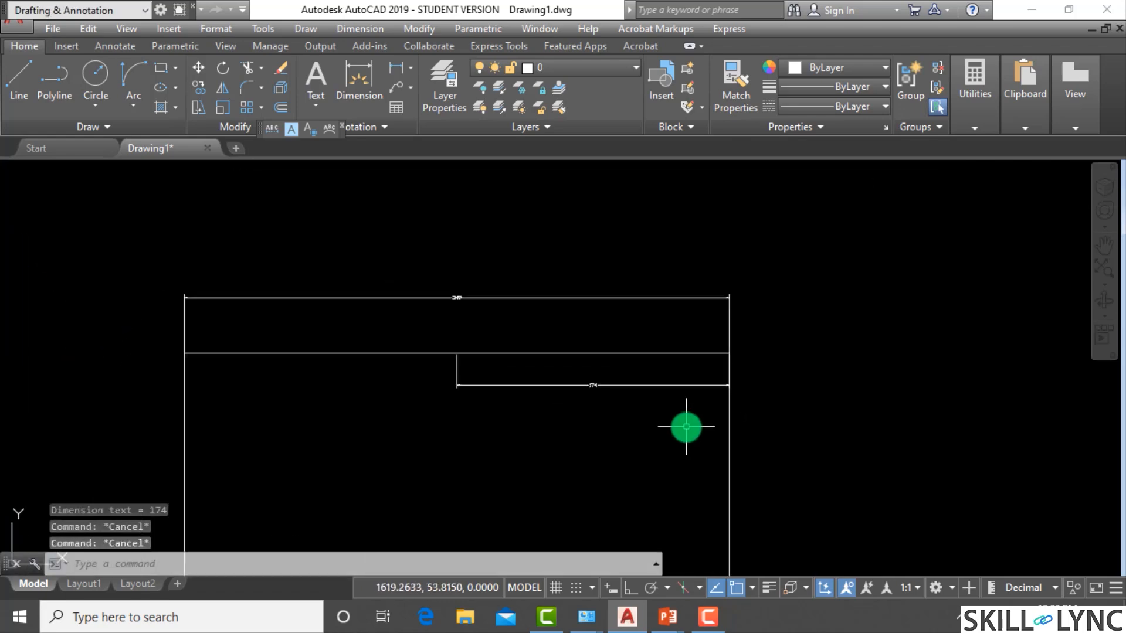
Step: Try to draw a Start, End, Radius arc from the horizontal line's right endpoint to its left endpoint with radius 174
left_click(136, 108)
left_click(159, 344)
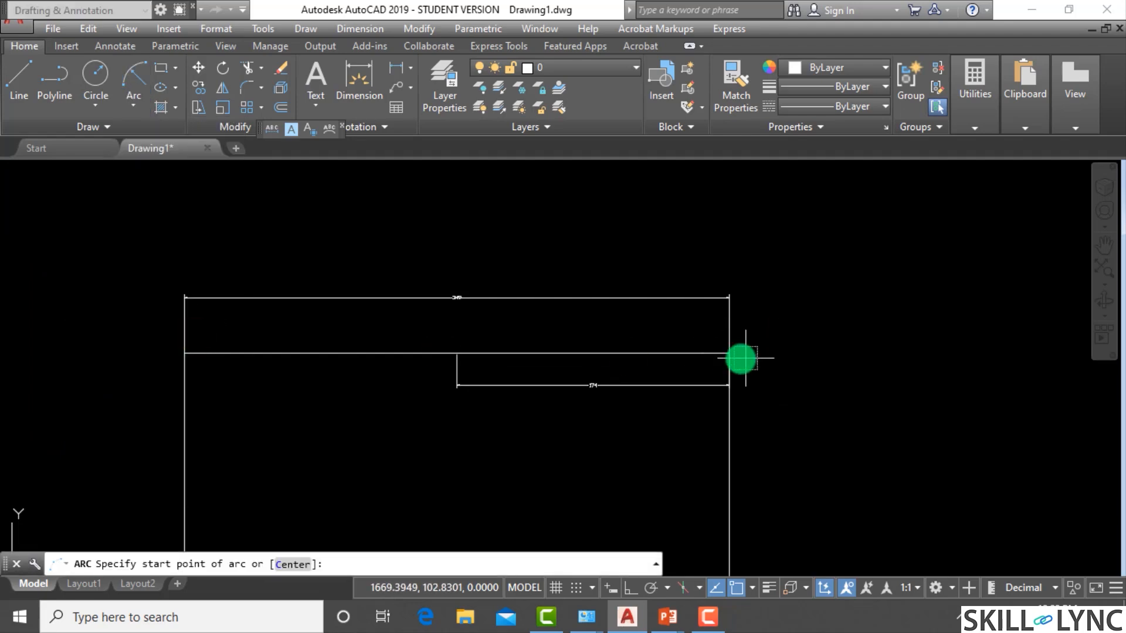
left_click(744, 356)
left_click(185, 353)
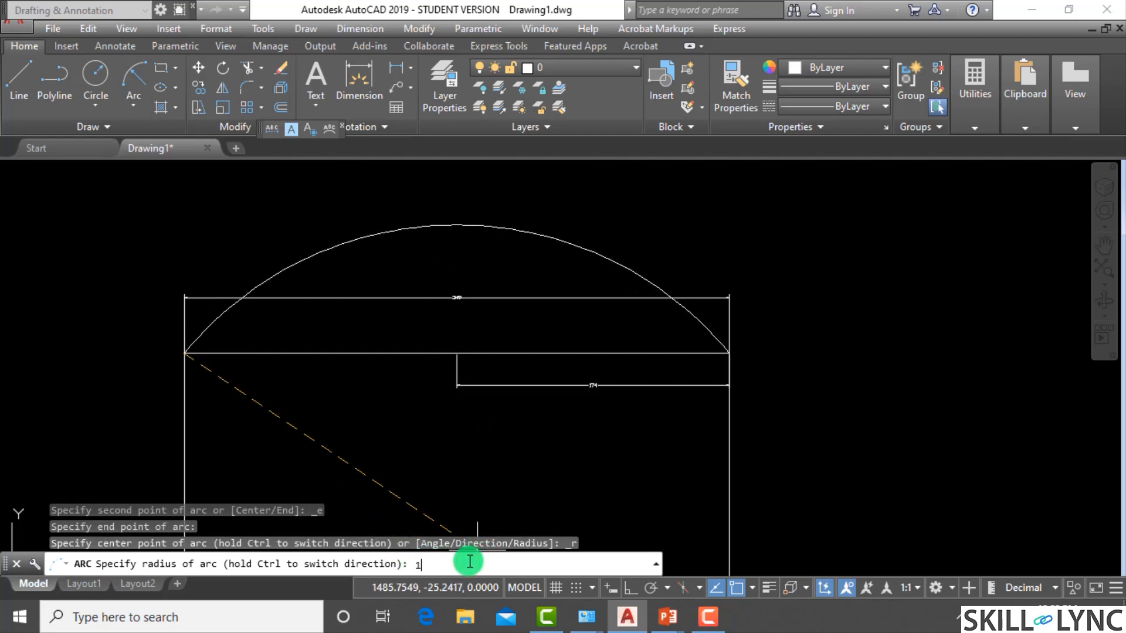
type("174")
key("Return")
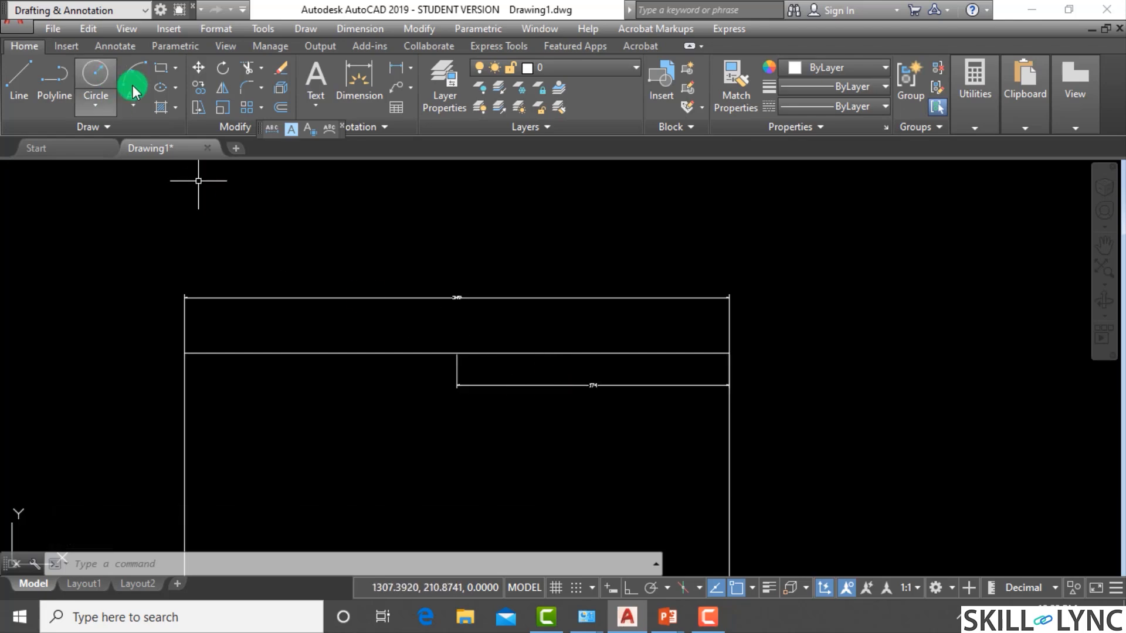
Step: Draw a Start, End, Radius arc from the horizontal line's right endpoint to its left endpoint with radius 190, and check its center
left_click(135, 106)
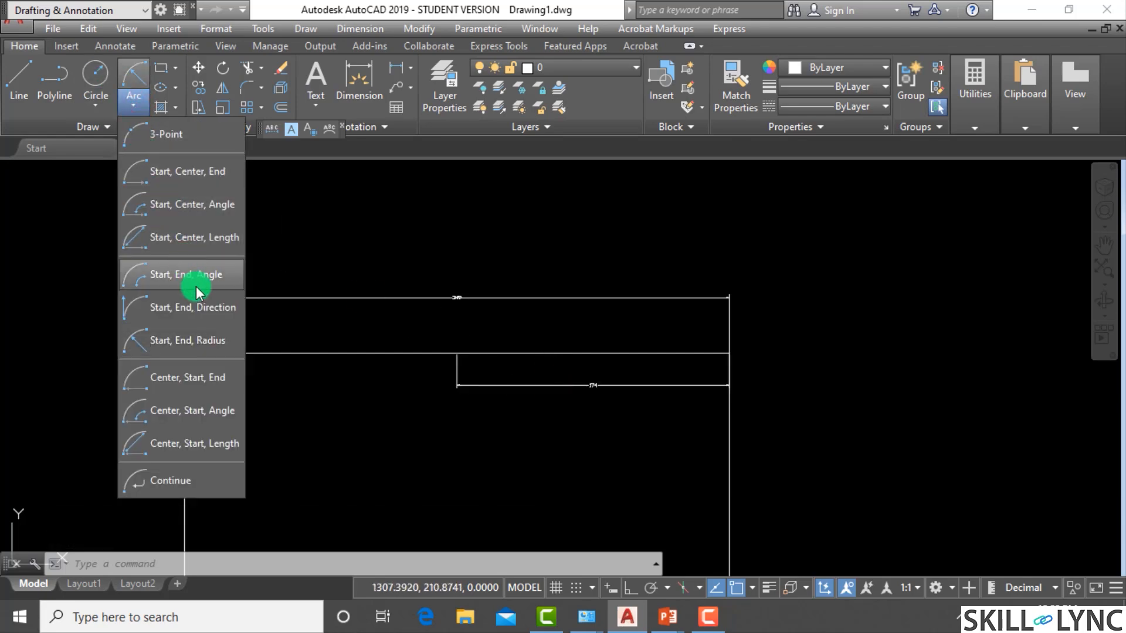
left_click(188, 332)
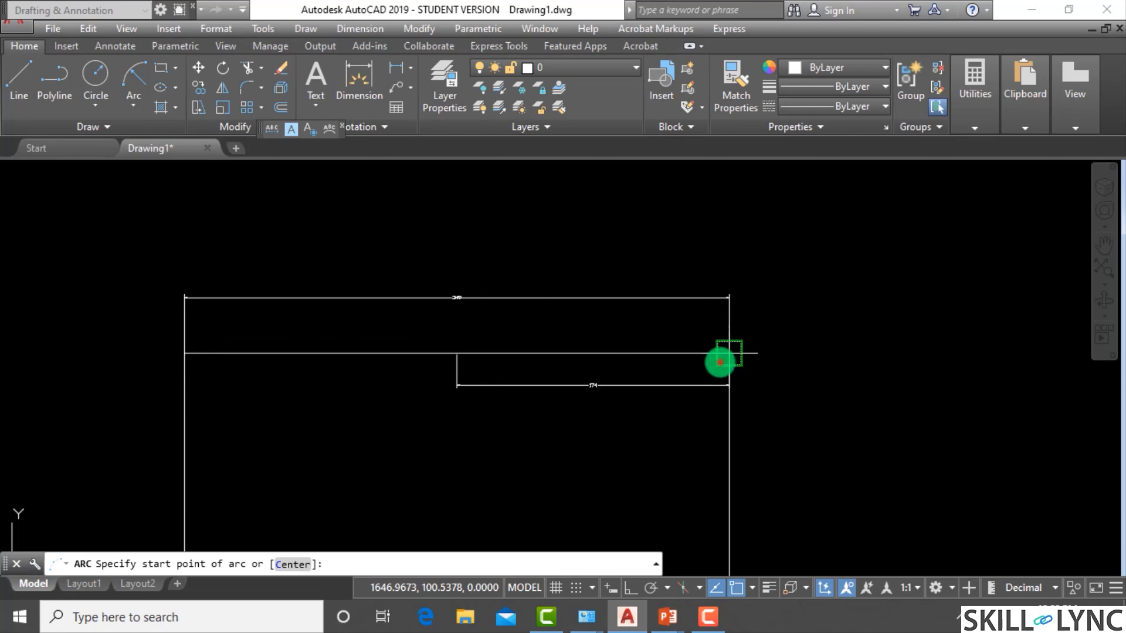
left_click(720, 362)
left_click(186, 355)
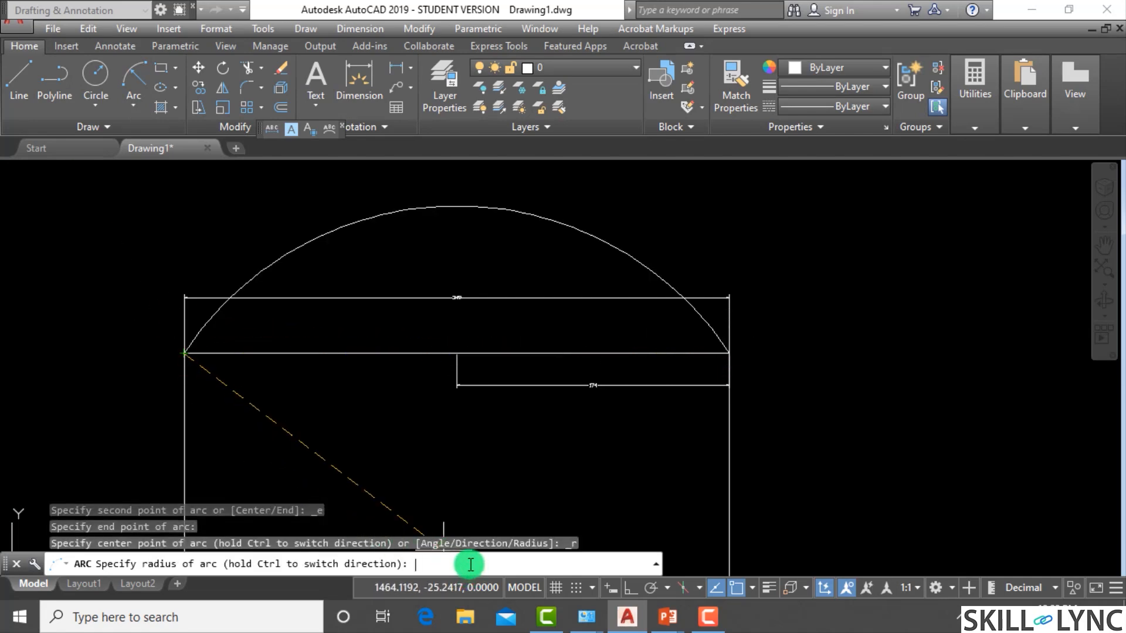
type("190")
key("Return")
key("Escape")
key("Escape")
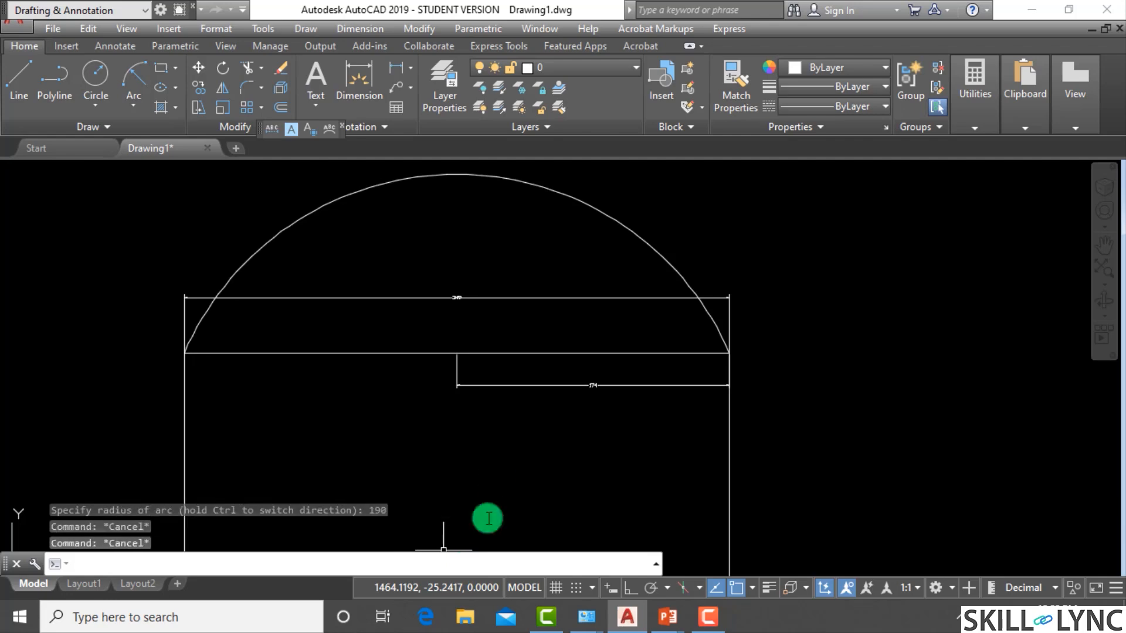
left_click(577, 203)
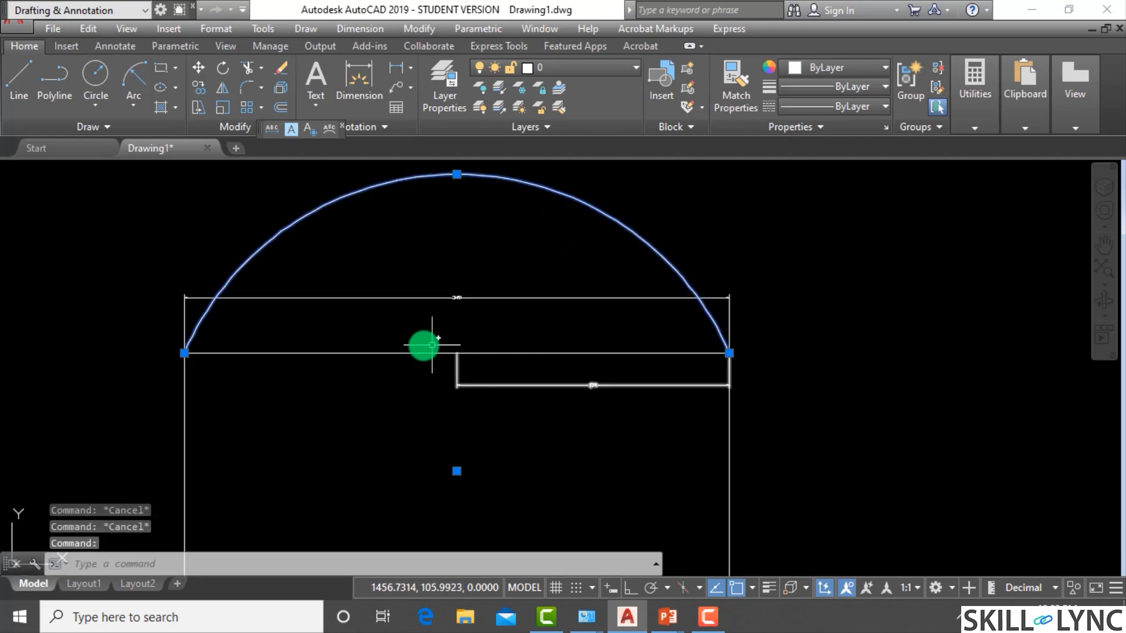
key("Escape")
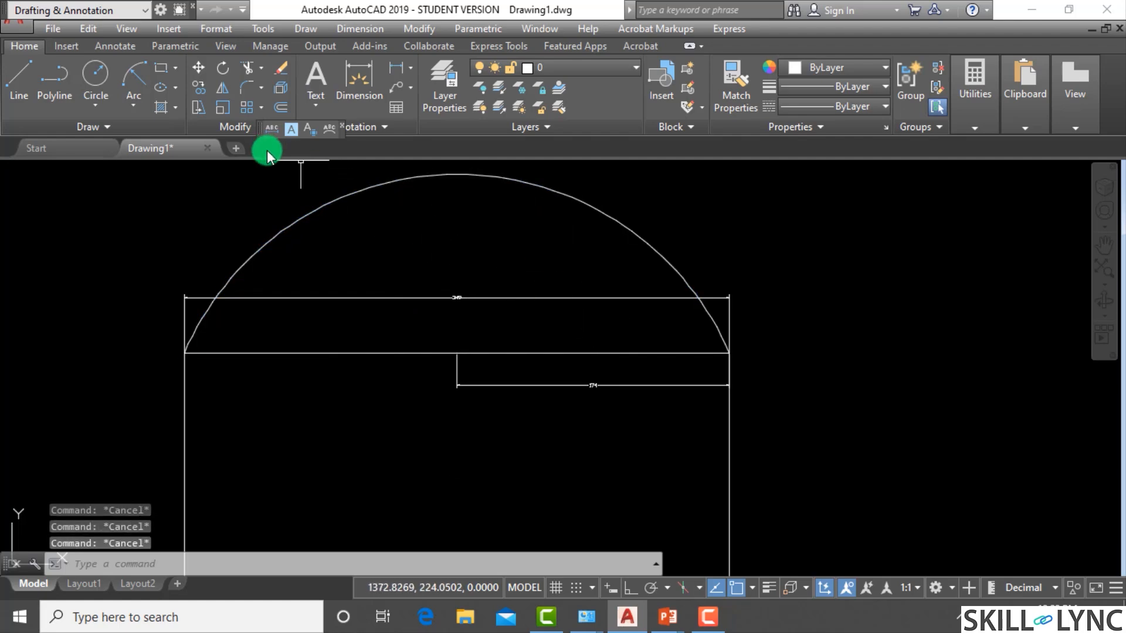
Step: Draw a second Start, End, Radius arc between the same right and left endpoints with radius 175
left_click(134, 100)
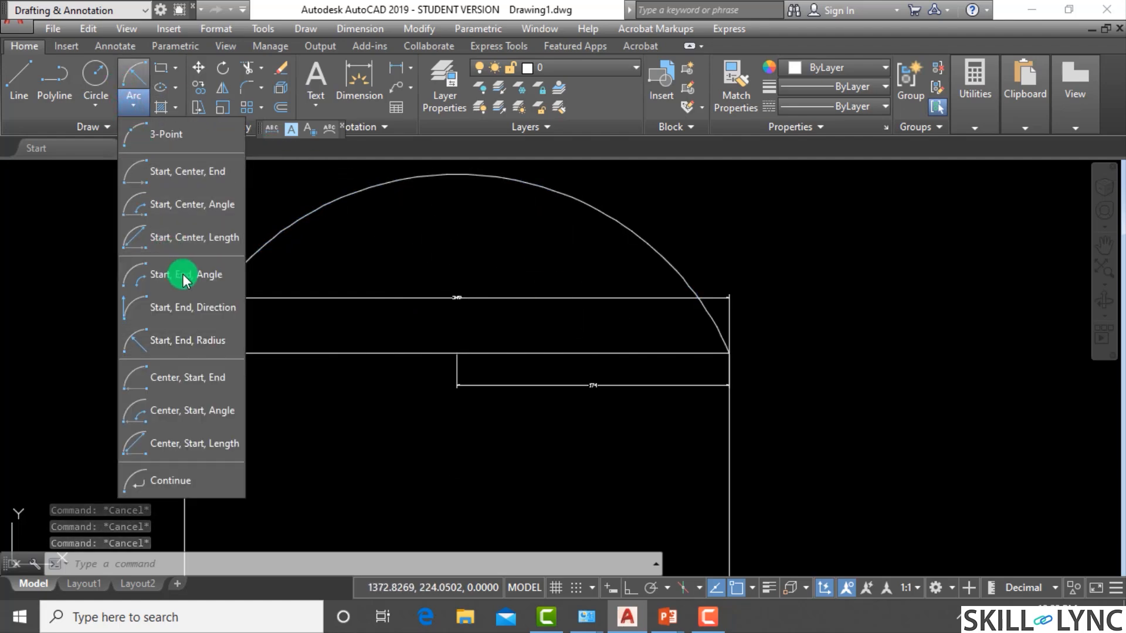
left_click(201, 346)
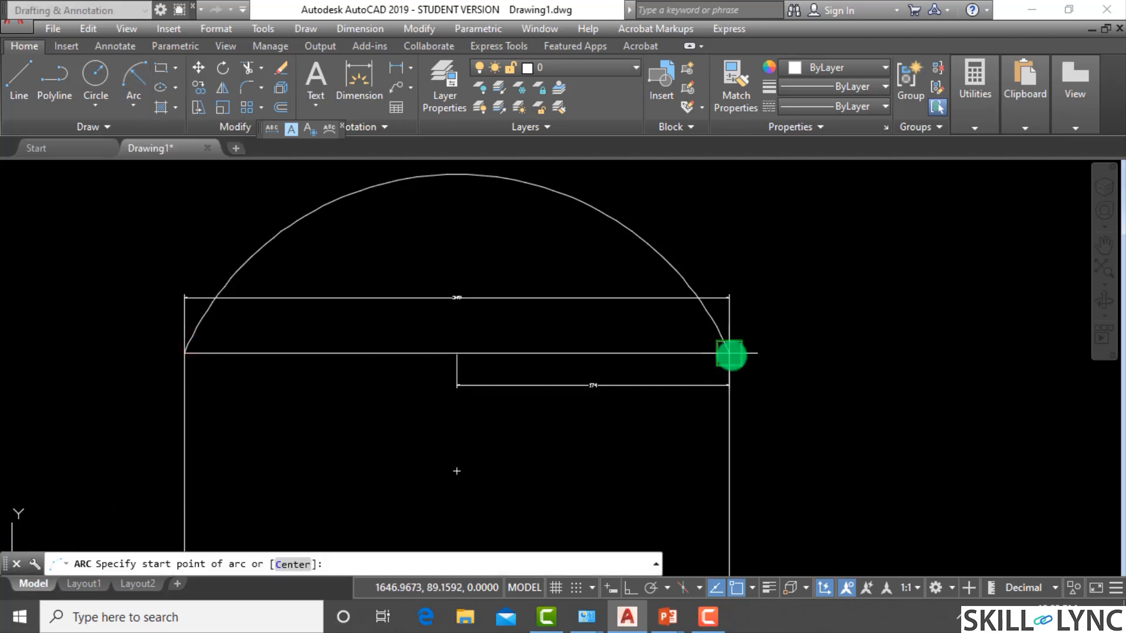
left_click(730, 353)
left_click(185, 353)
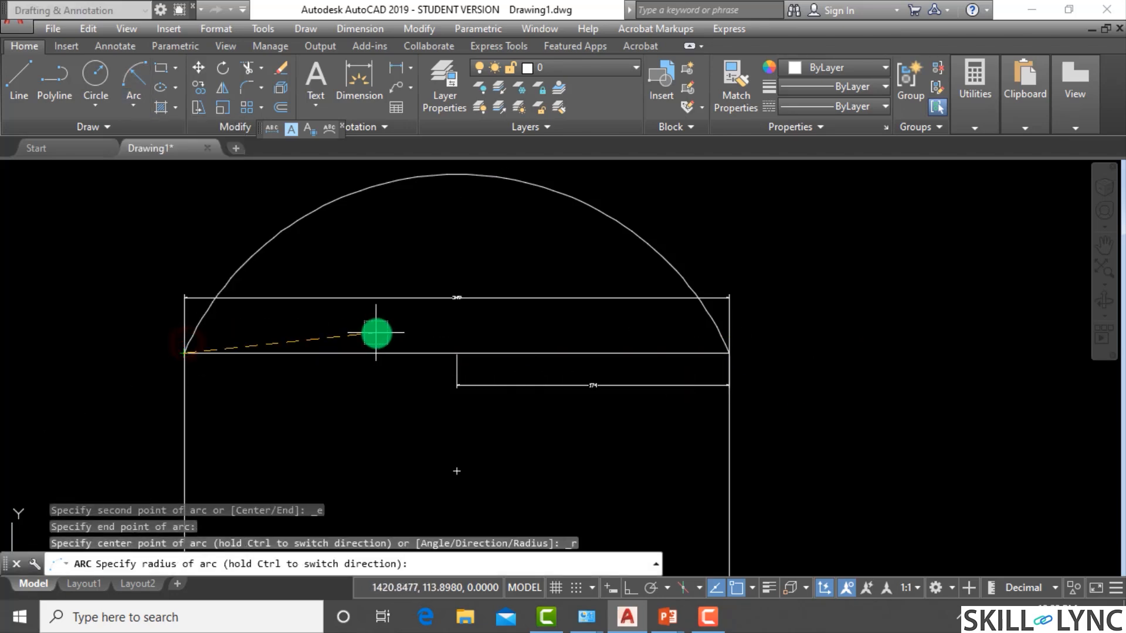
left_click(464, 552)
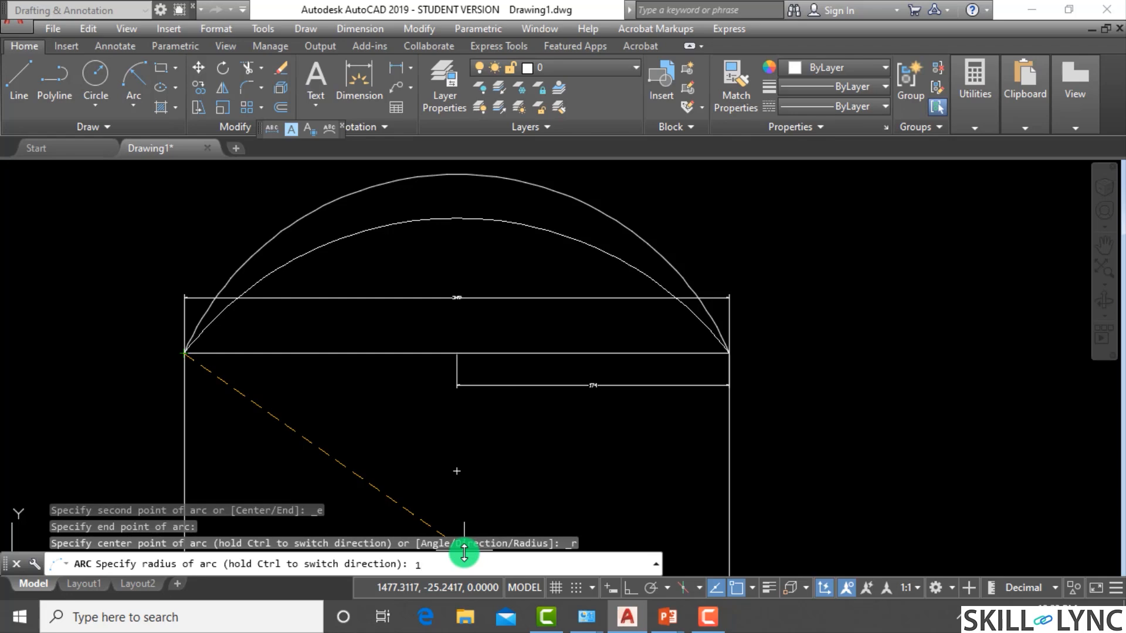
type("5")
key("Return")
key("Escape")
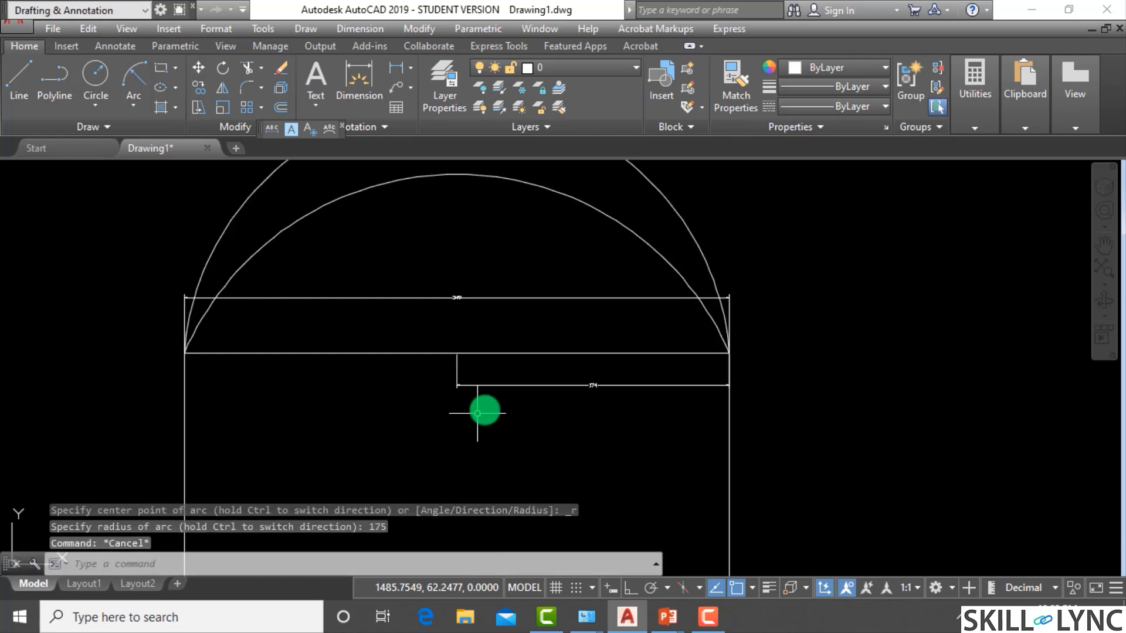
Step: Erase the two-arc figure with its lines and dimensions, start a new line, and undo both operations
scroll(511, 398, "down", 5)
scroll(514, 396, "up", 6)
scroll(565, 405, "down", 3)
scroll(577, 405, "up", 3)
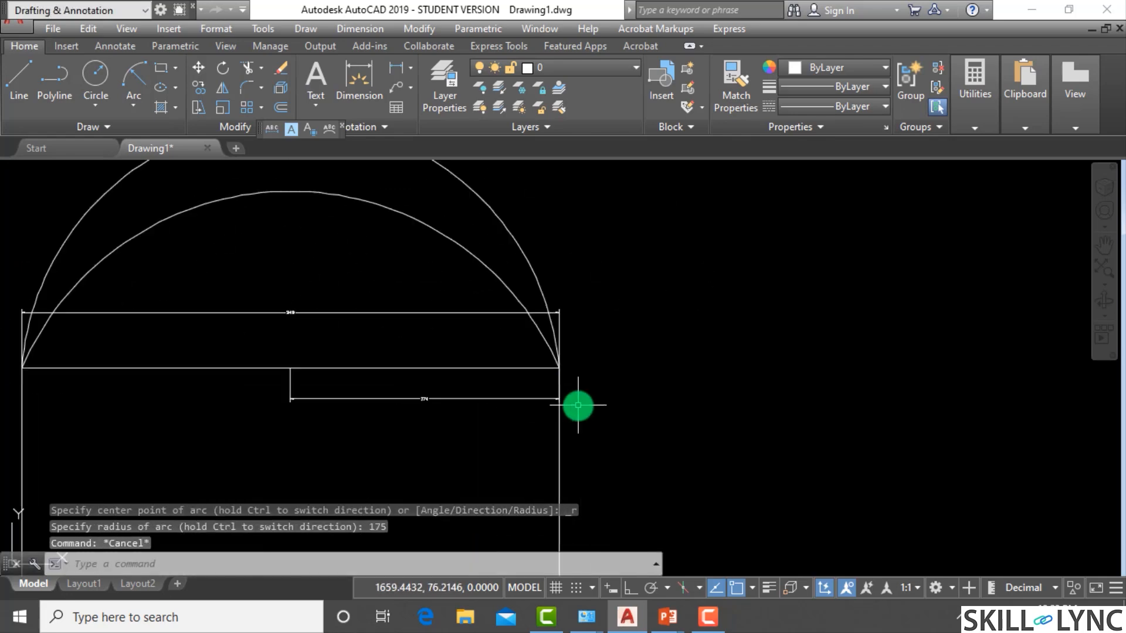
scroll(467, 390, "down", 2)
left_click(595, 432)
left_click(142, 254)
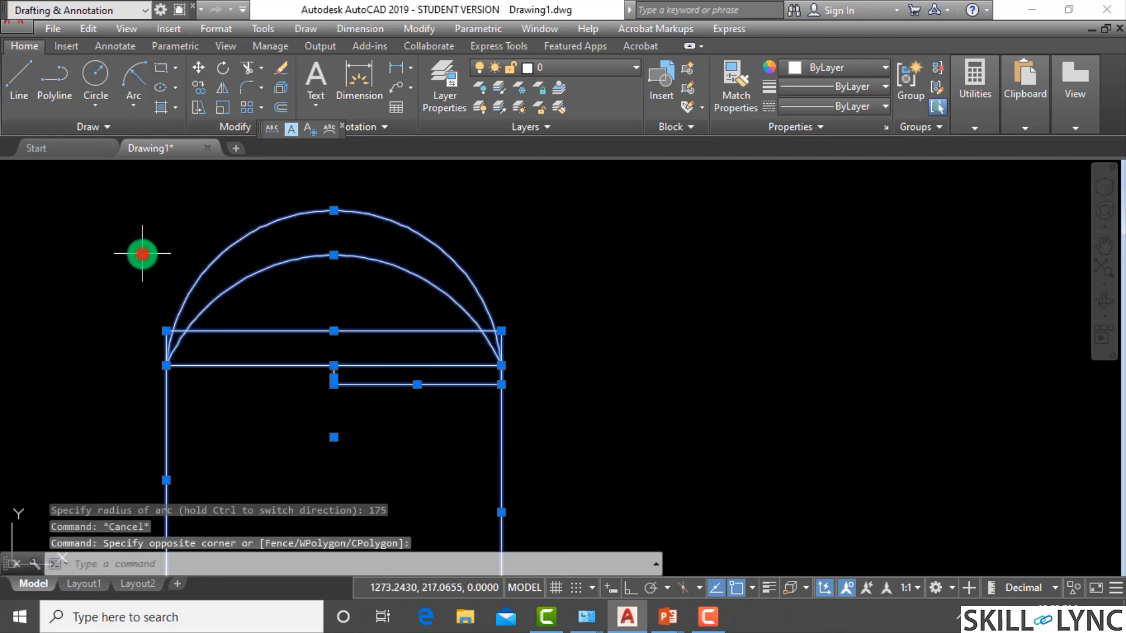
key("Delete")
type("l")
key("Return")
left_click(521, 469)
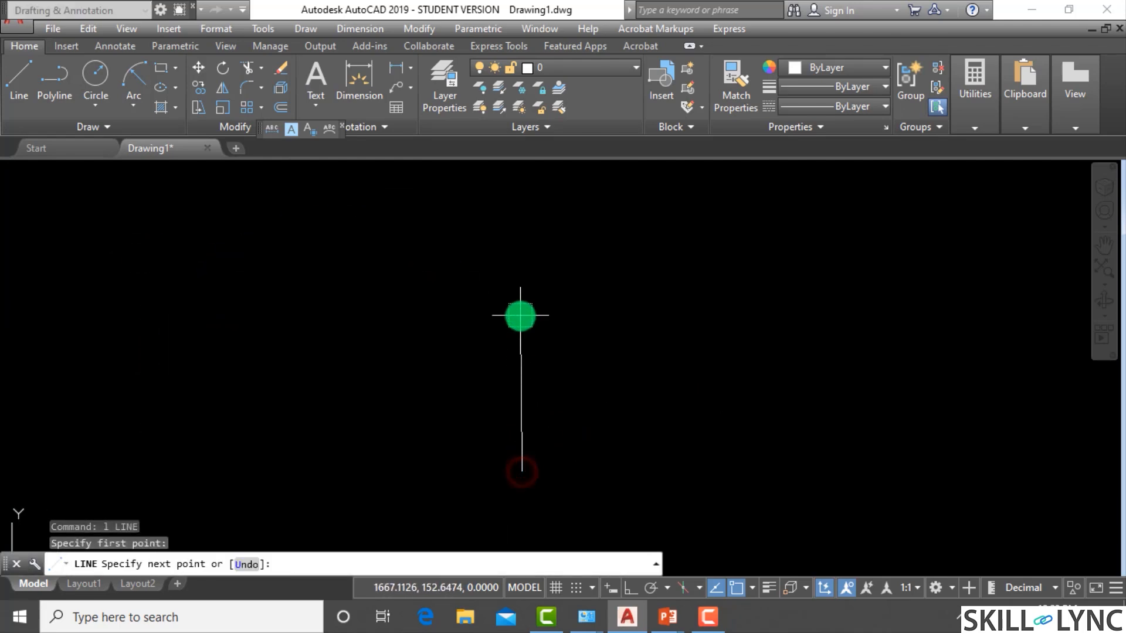
key("Escape")
key("Escape")
key("ctrl+z")
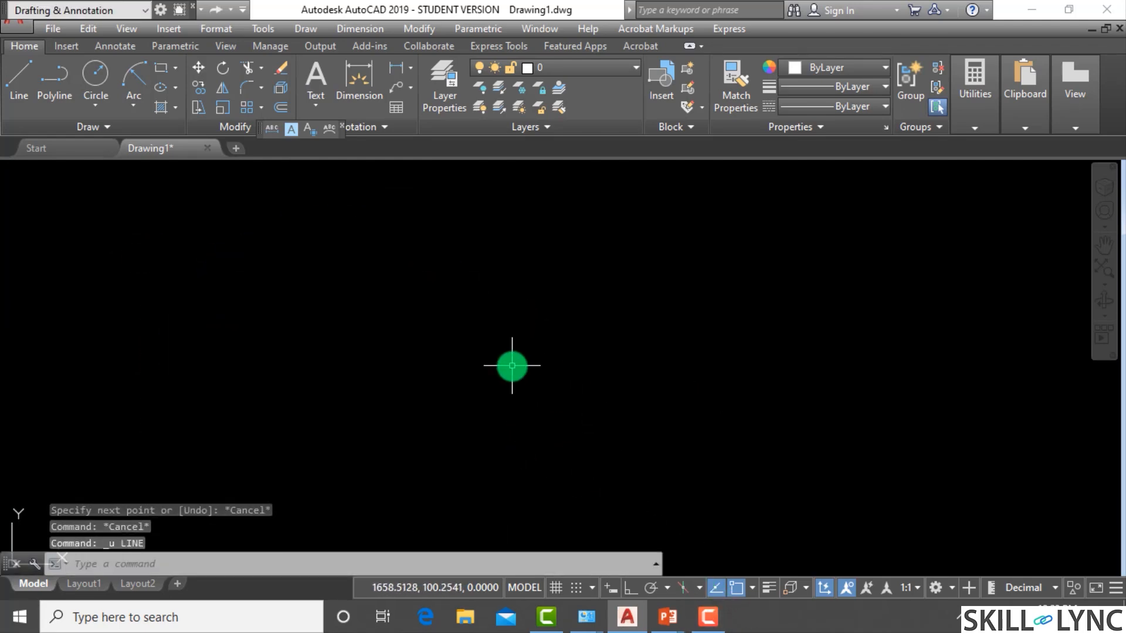
key("ctrl+z")
Step: Set the Standard dimension style's linear precision to 0.000 in its primary units
scroll(404, 388, "up", 4)
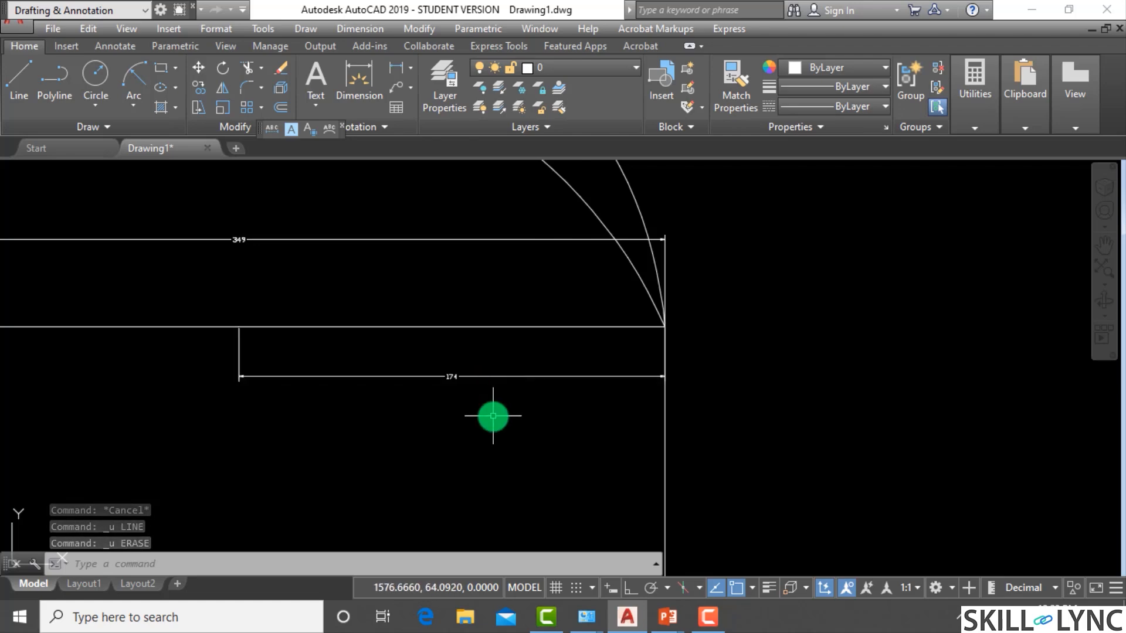
type("d")
key("Return")
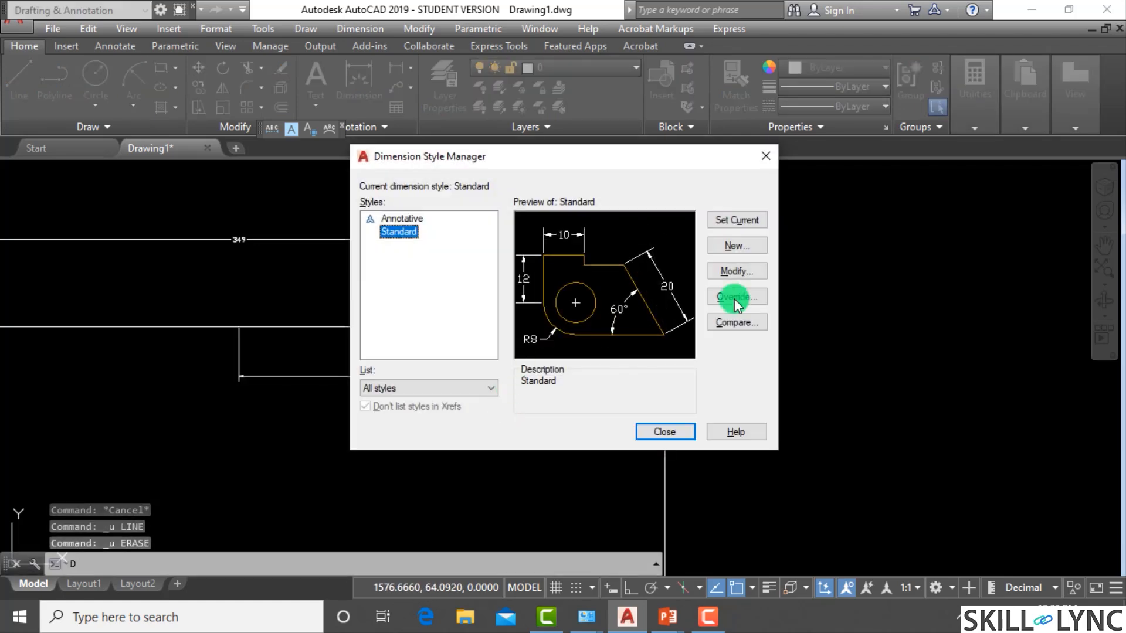
left_click(739, 273)
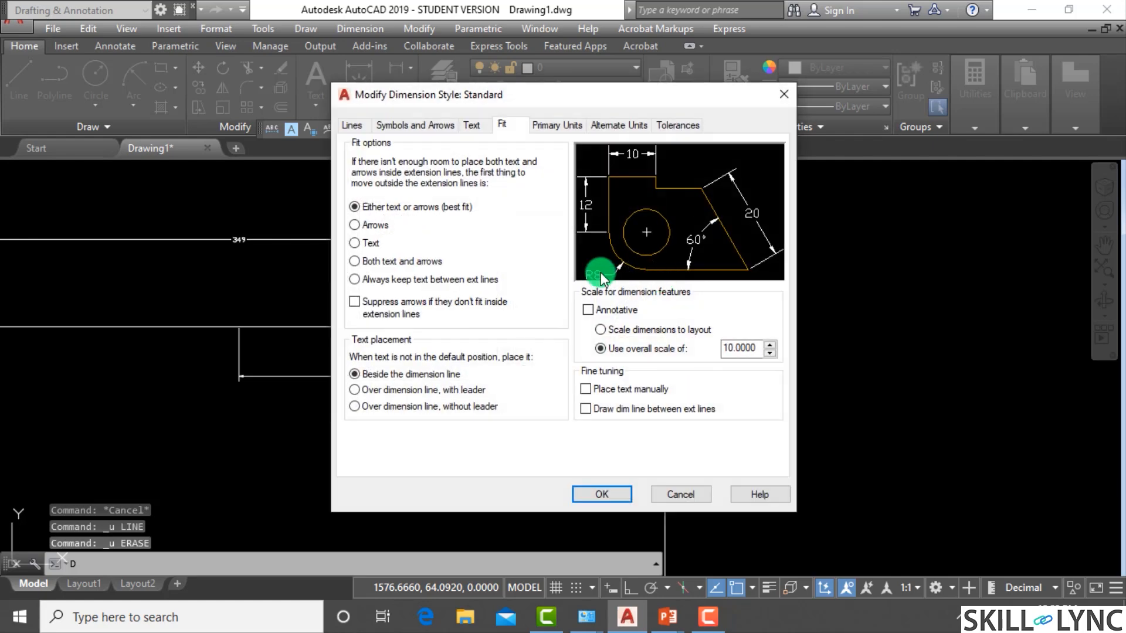
left_click(542, 124)
left_click(498, 183)
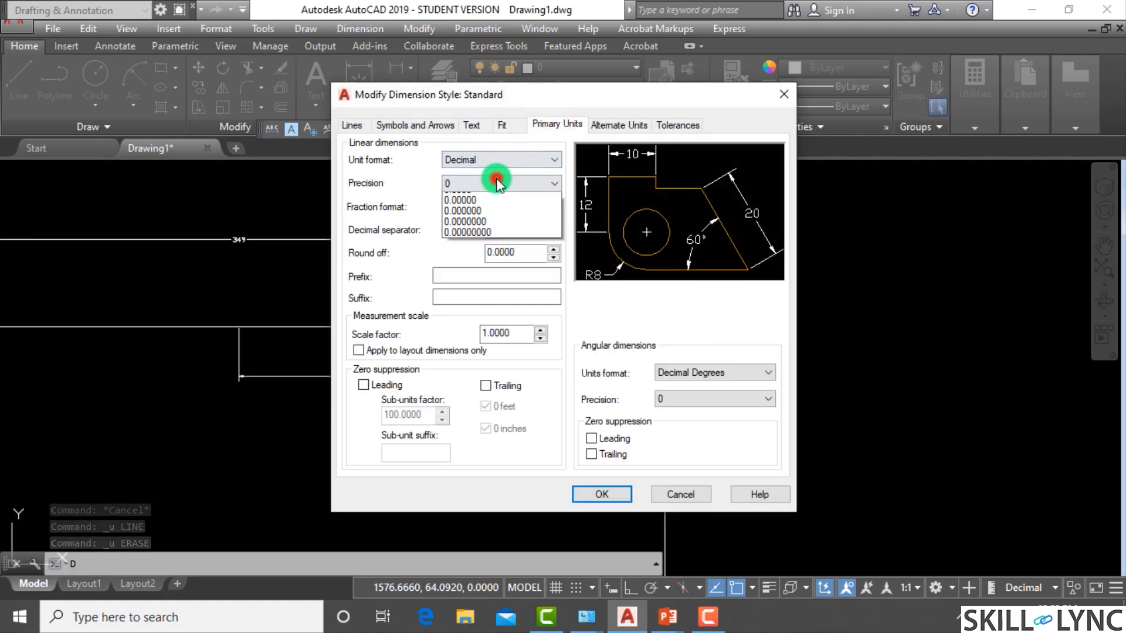
left_click(495, 231)
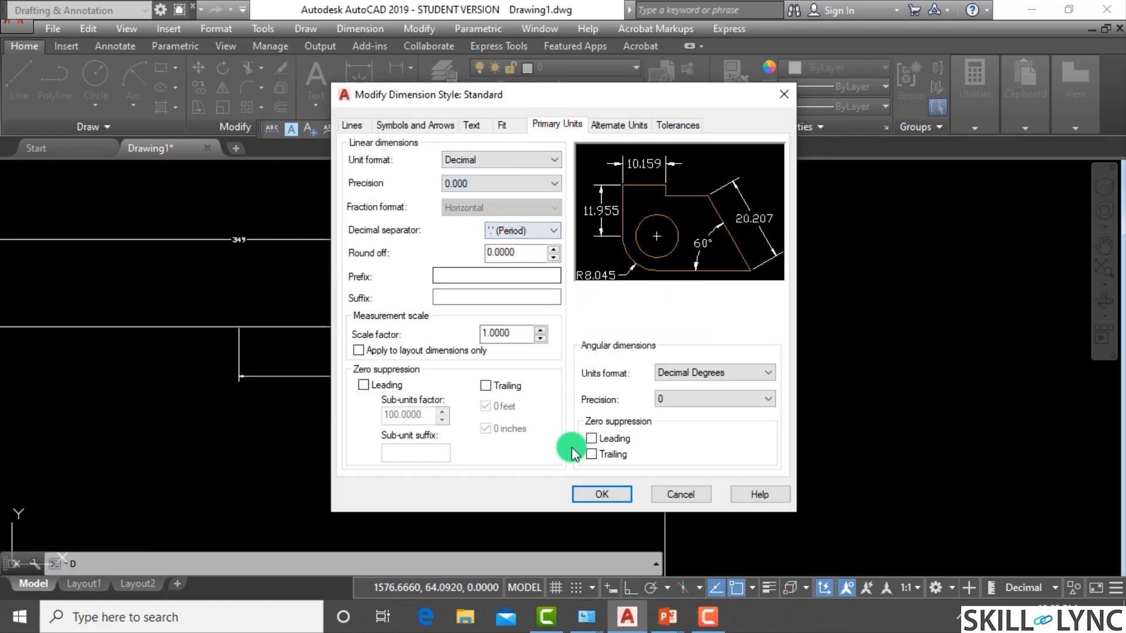
left_click(586, 495)
left_click(666, 433)
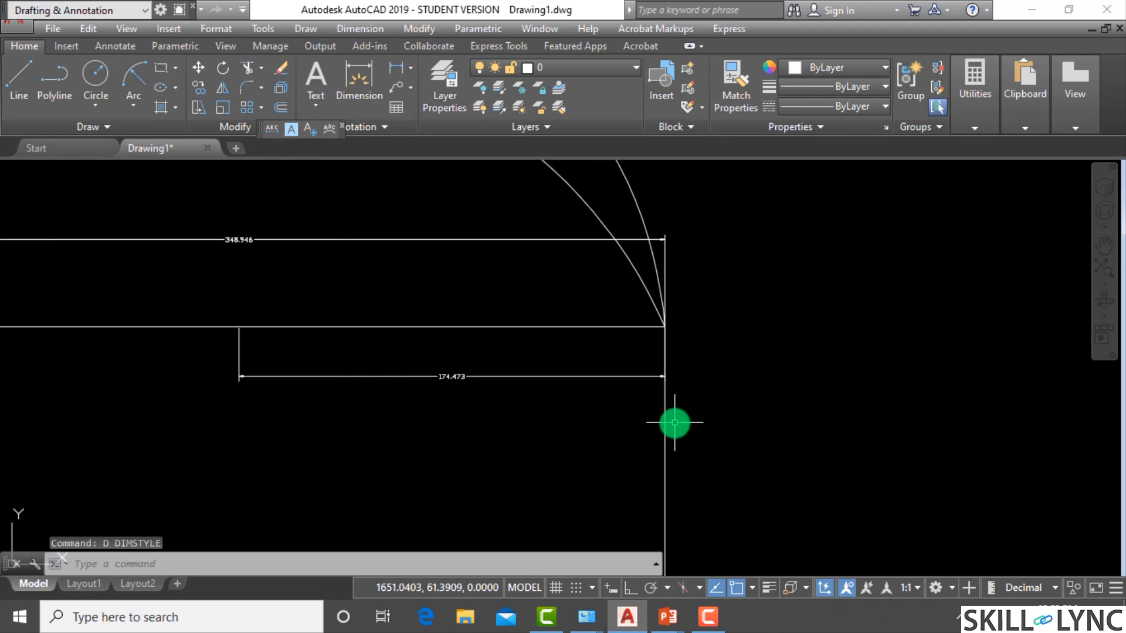
Step: Examine the two radius arcs against the horizontal line's full-length and half-length dimensions
scroll(335, 351, "up", 2)
scroll(524, 384, "down", 5)
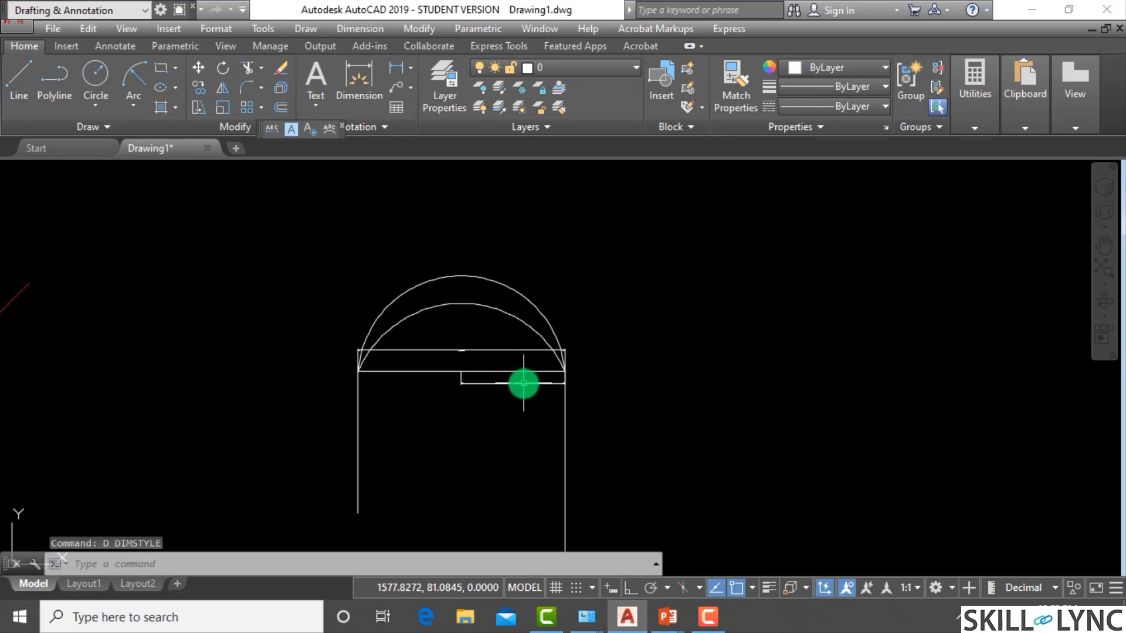
scroll(523, 383, "up", 2)
scroll(524, 383, "down", 2)
scroll(524, 384, "up", 2)
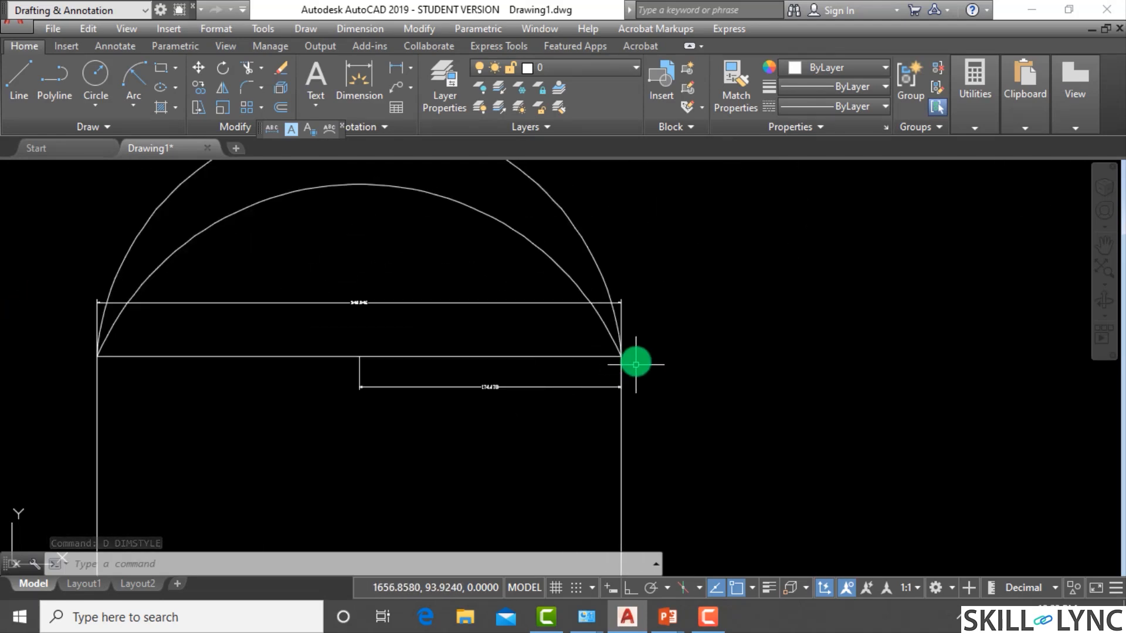
scroll(625, 356, "down", 2)
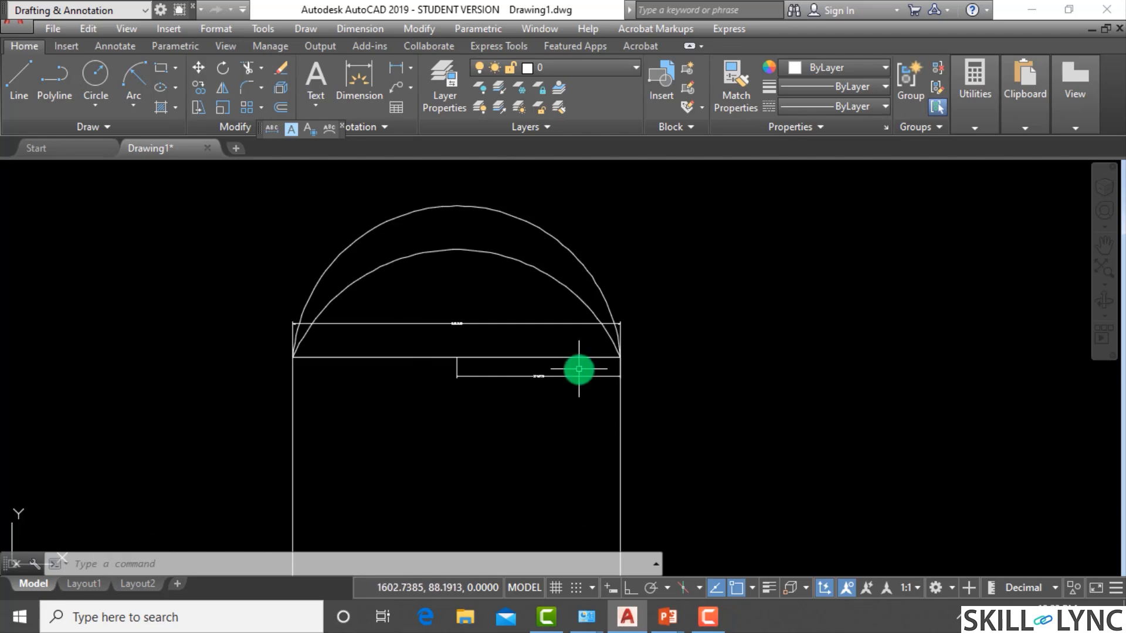
scroll(578, 370, "up", 2)
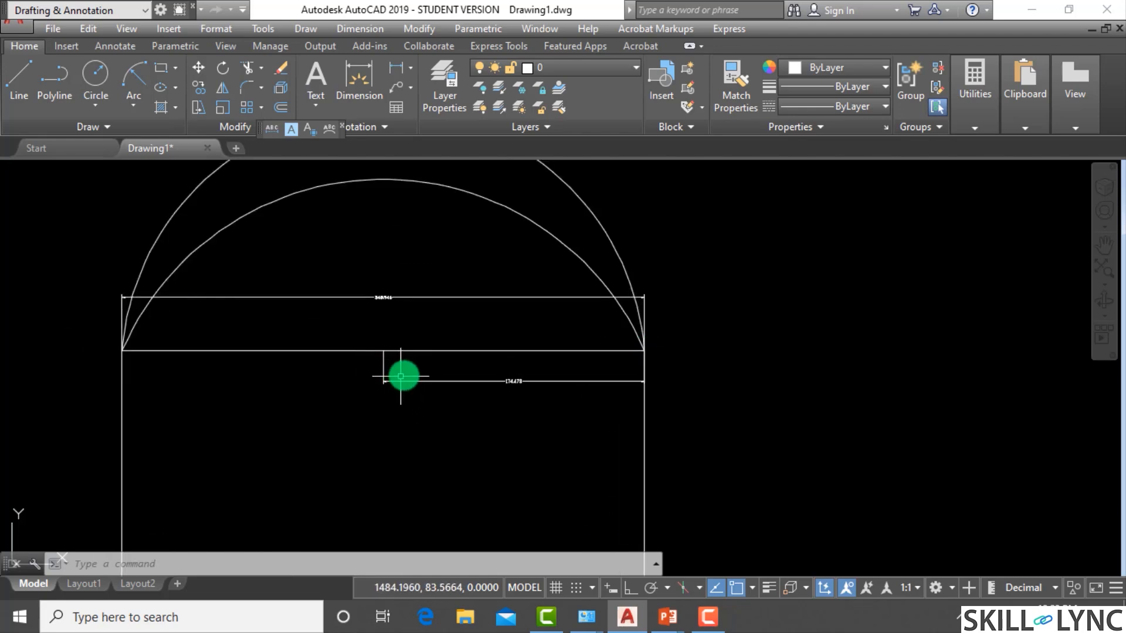
scroll(554, 406, "down", 1)
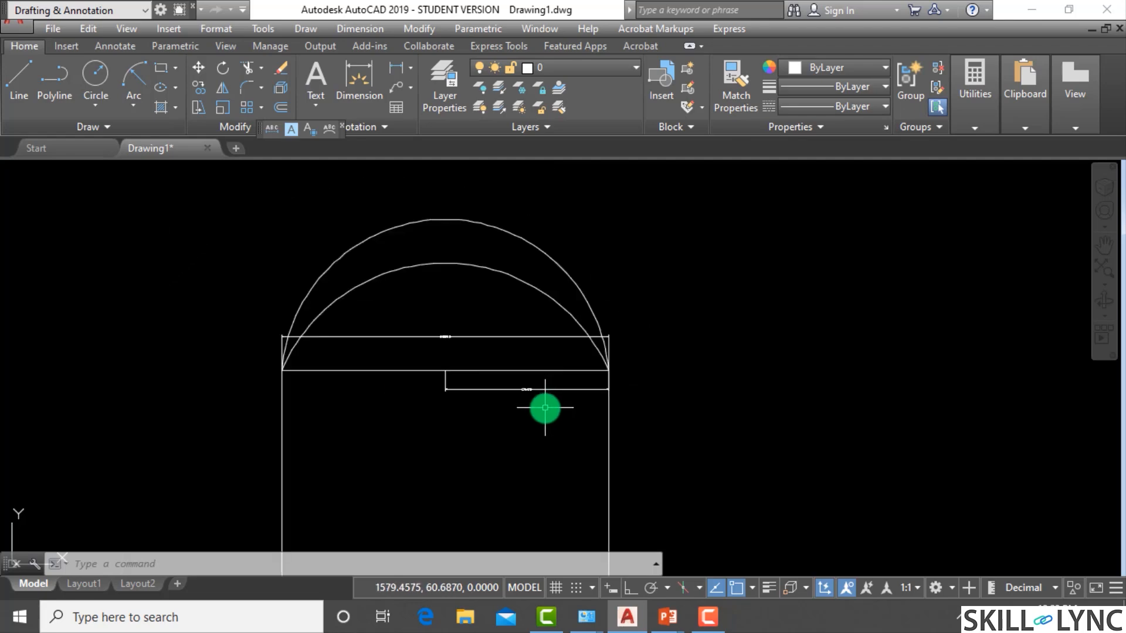
scroll(545, 406, "up", 1)
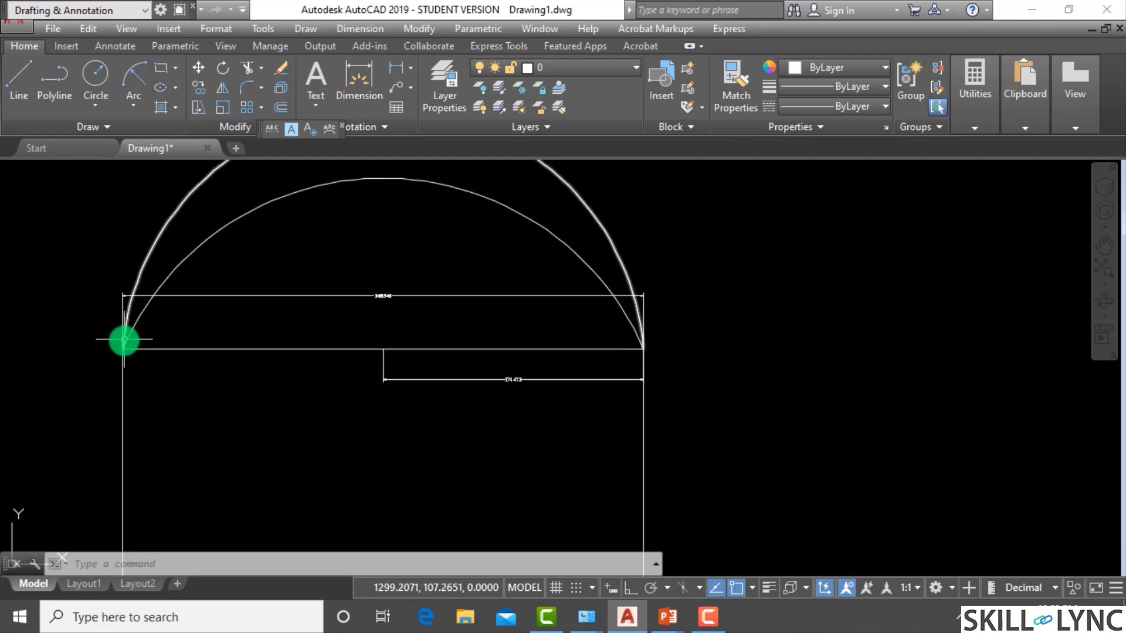
Step: Inspect the 348.946 and 174.473 dimensions up close in relation to the two arcs' shared endpoints
scroll(449, 399, "up", 4)
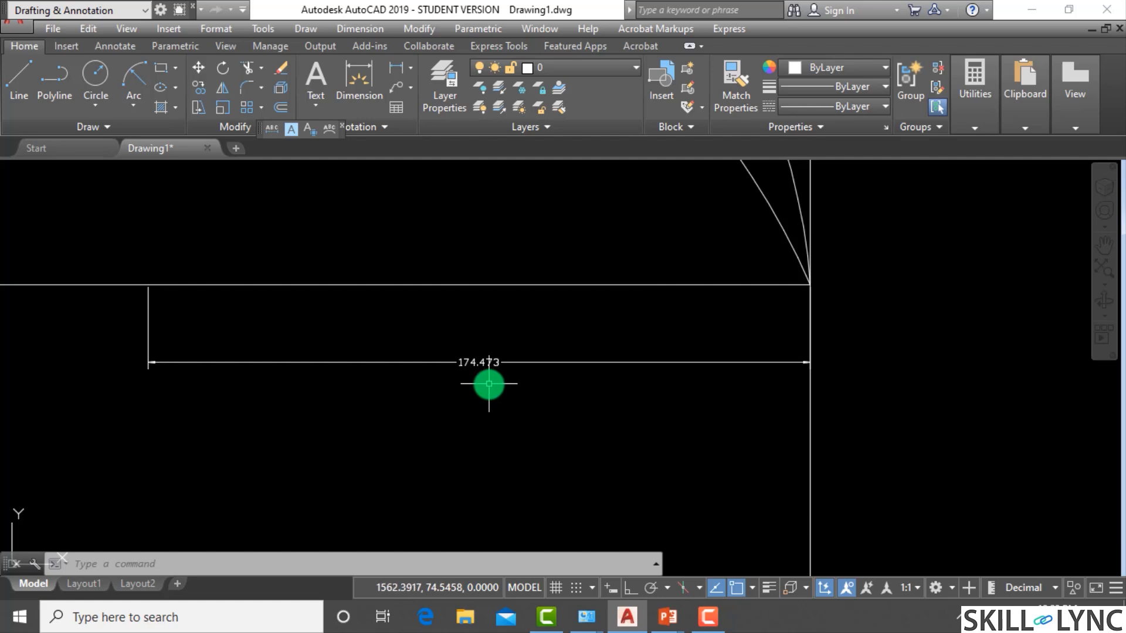
scroll(502, 372, "down", 4)
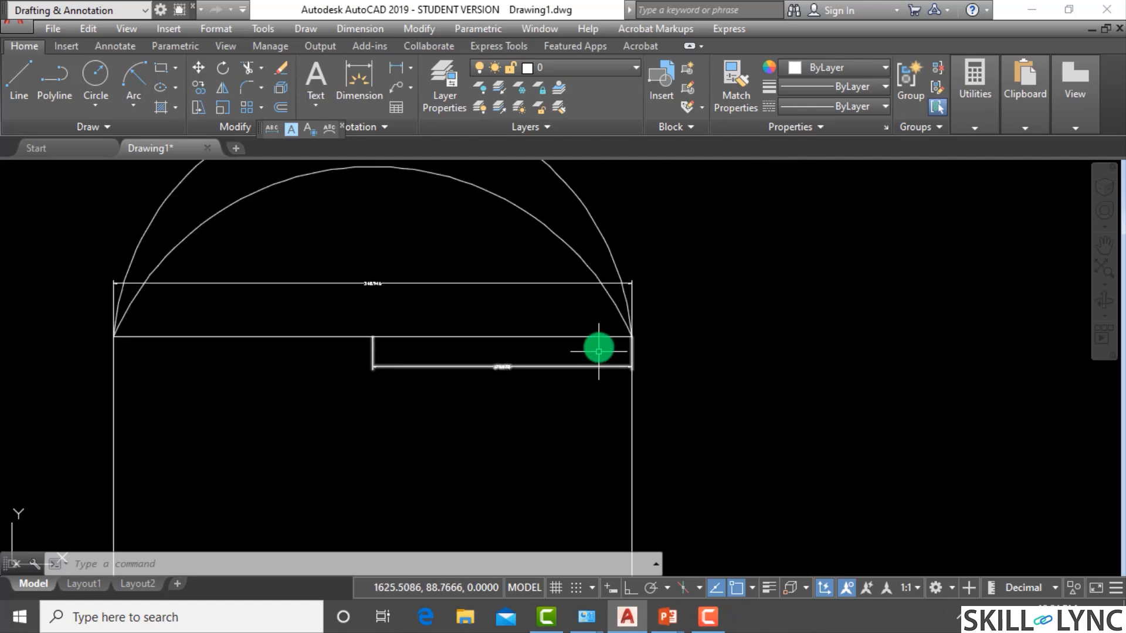
scroll(369, 410, "up", 2)
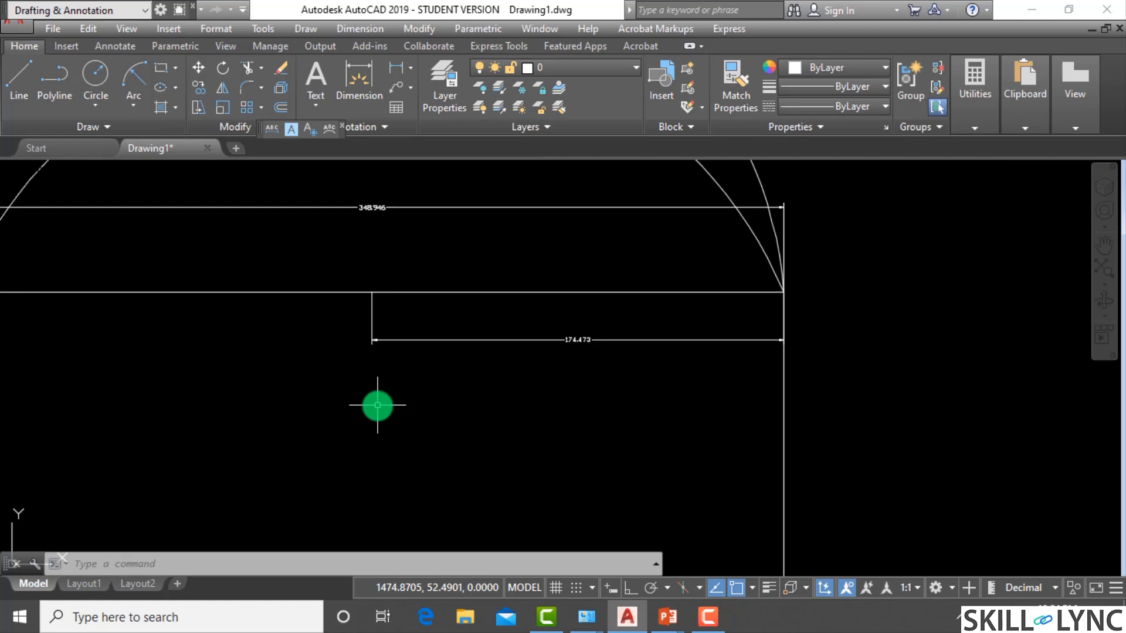
scroll(393, 400, "down", 4)
scroll(413, 397, "up", 2)
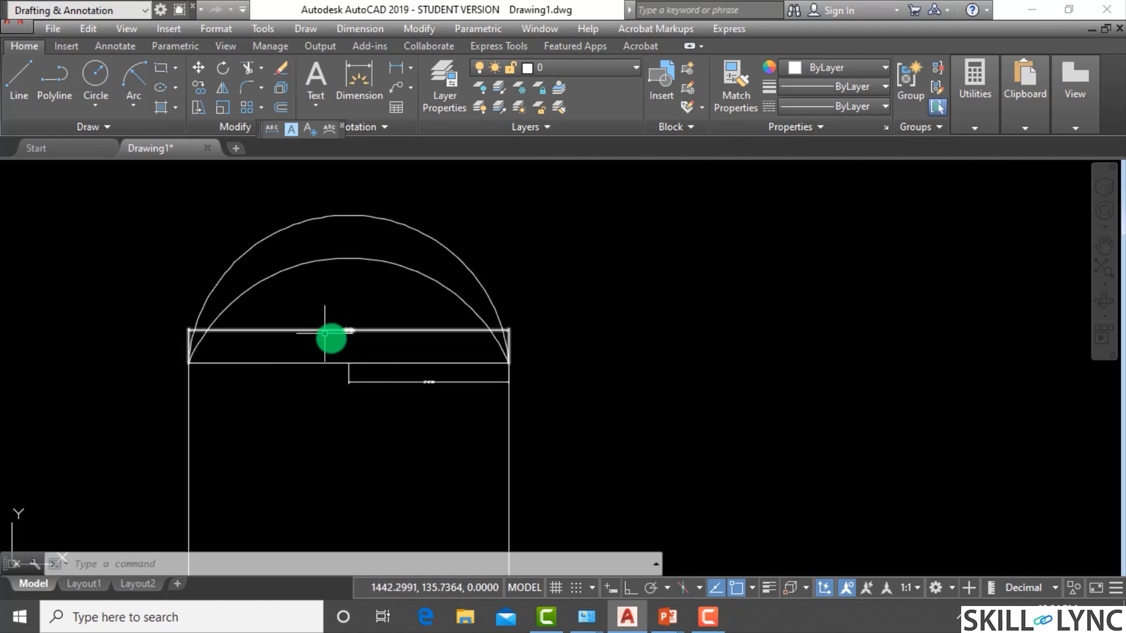
scroll(330, 336, "up", 2)
scroll(510, 381, "down", 2)
scroll(384, 344, "down", 2)
scroll(528, 355, "up", 3)
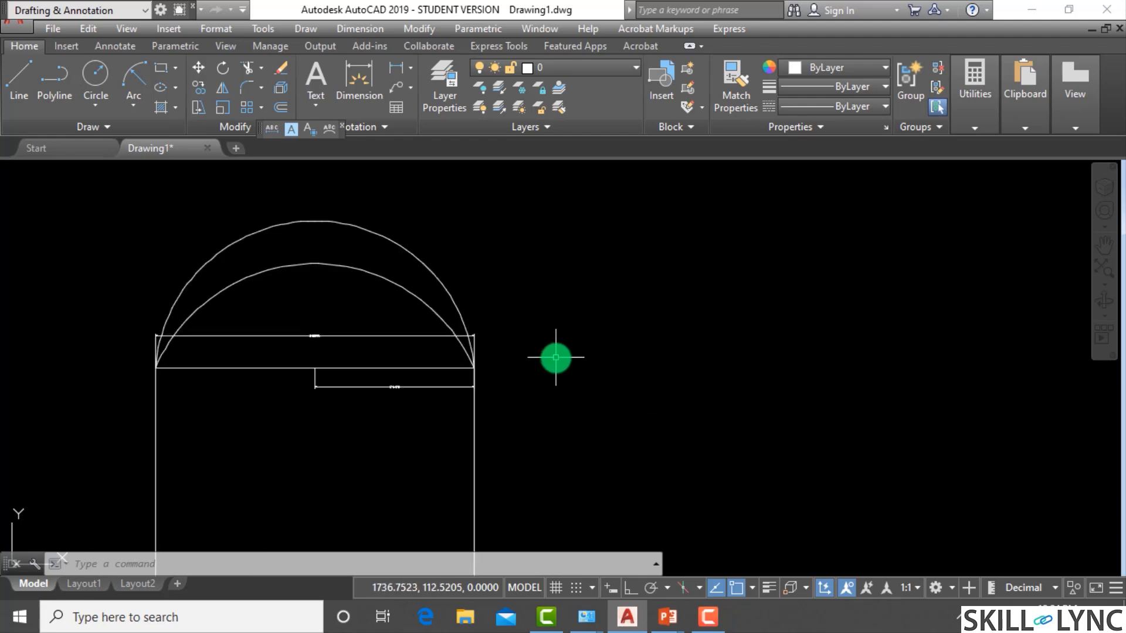
Step: Erase the dimensioned two-arc figure and draw a single vertical line with Ortho mode on
left_click_drag(543, 414, 45, 214)
key("Delete")
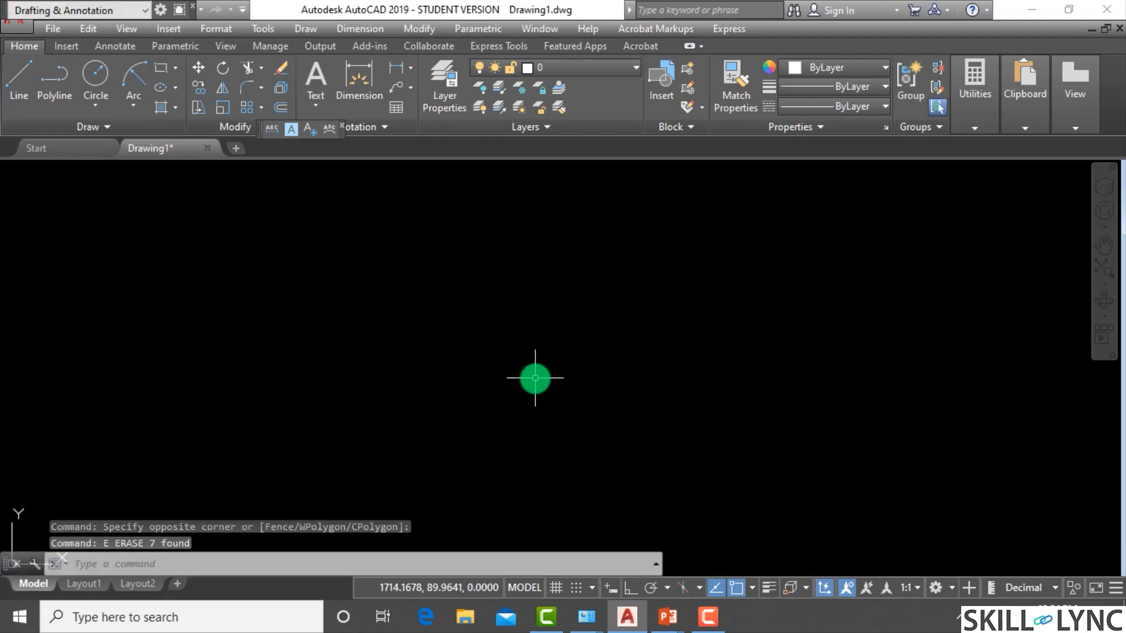
type("l")
key("Return")
left_click(394, 273)
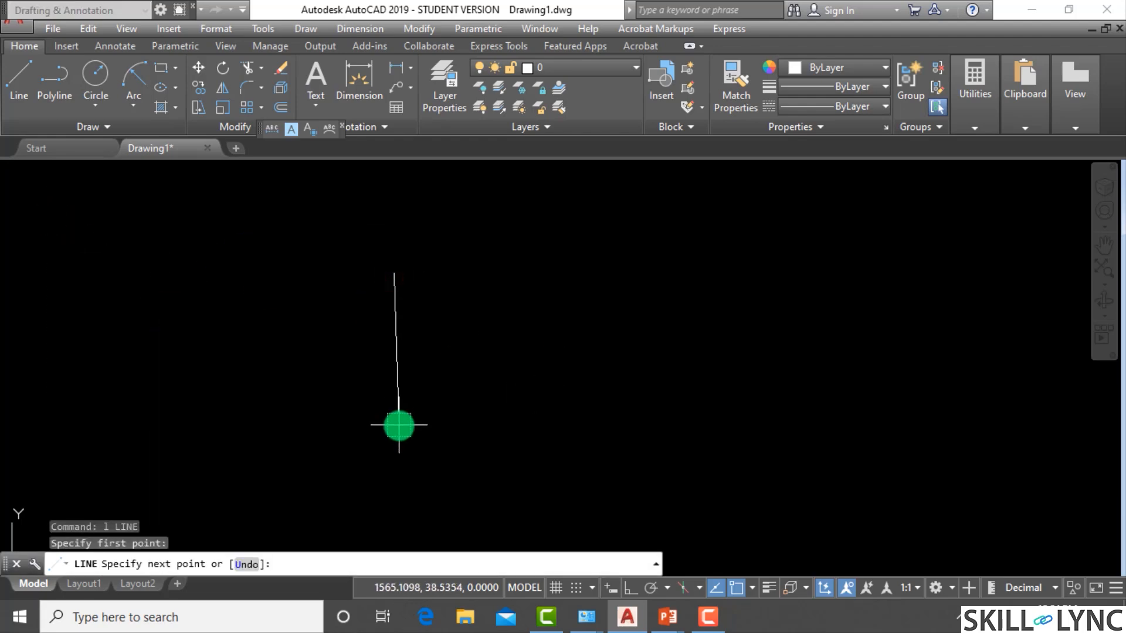
left_click(626, 588)
left_click(477, 427)
key("Escape")
key("Escape")
Step: Offset the vertical line by 100 to its right side
type("o")
key("Return")
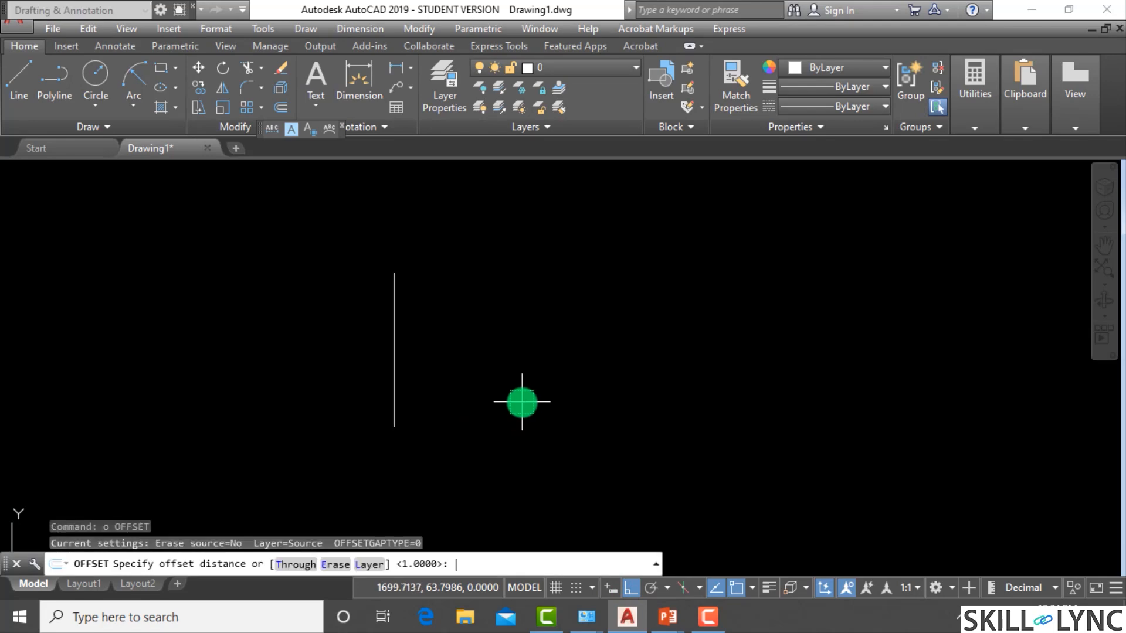
type("100")
key("Return")
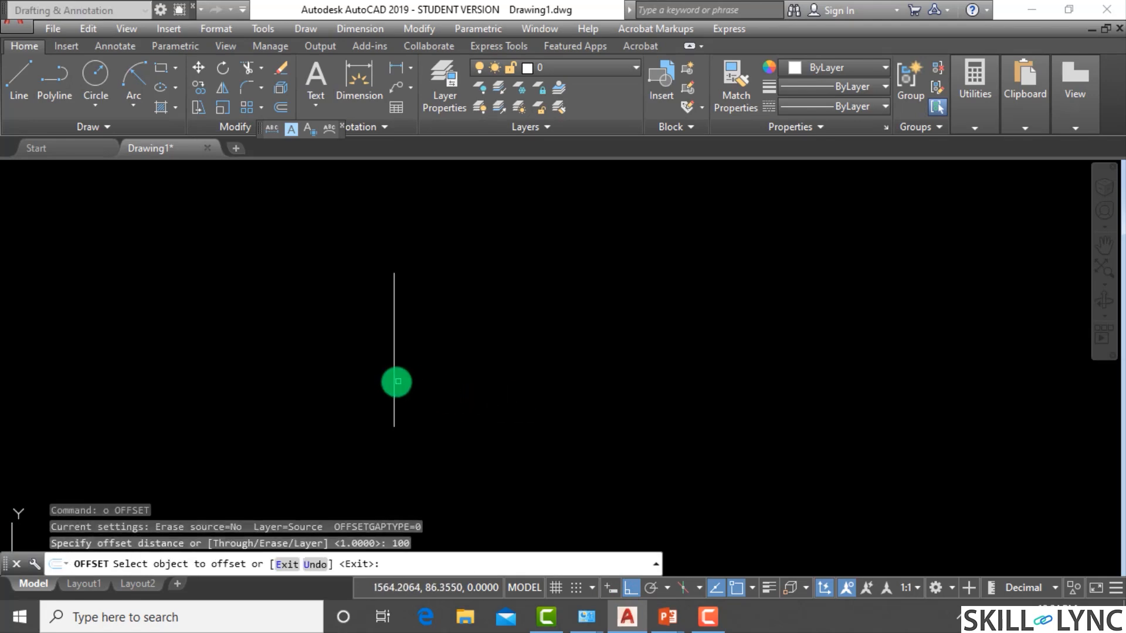
left_click(397, 382)
left_click(509, 384)
key("Escape")
key("Escape")
Step: Draw a Start, End, Radius arc from the right line's upper endpoint to the left line's upper endpoint with radius 50
scroll(474, 252, "up", 2)
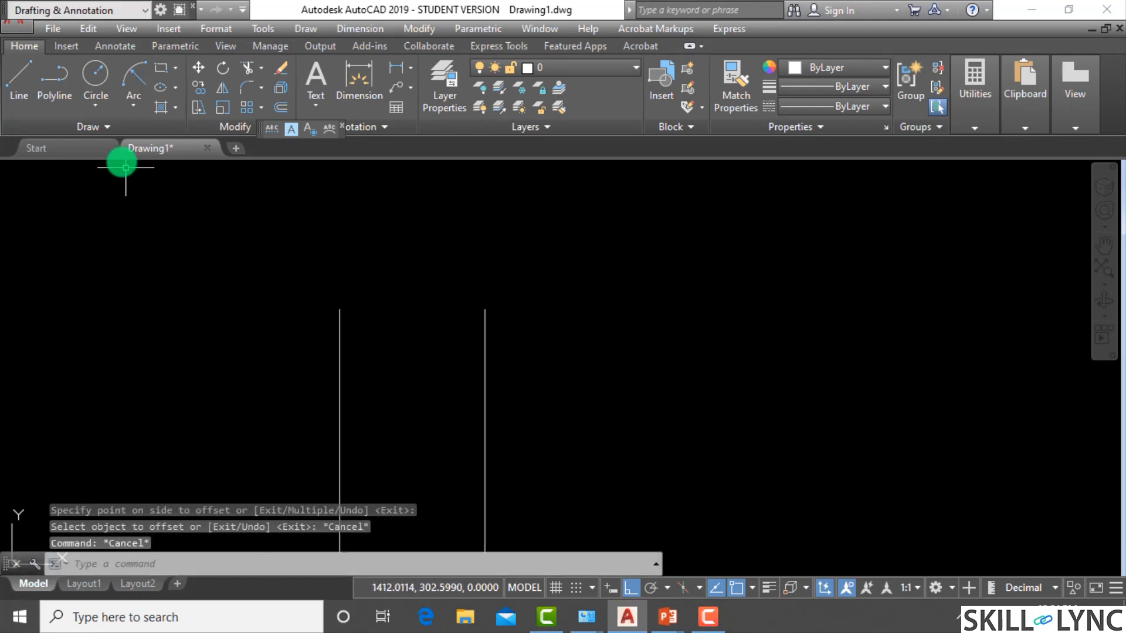
left_click(132, 105)
left_click(230, 343)
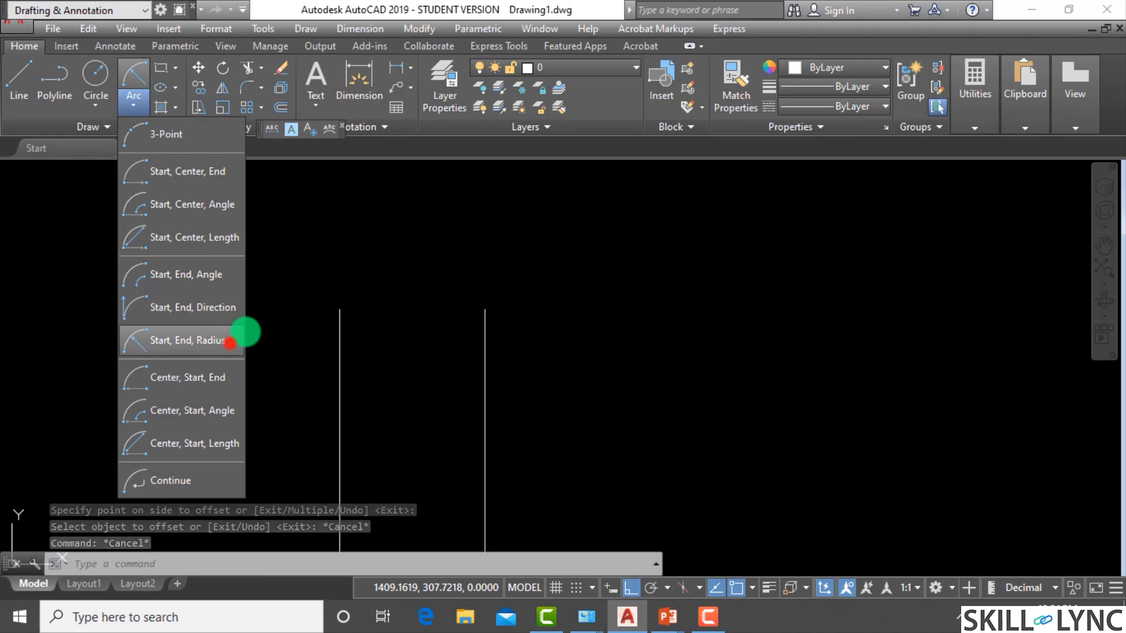
left_click(484, 310)
left_click(339, 306)
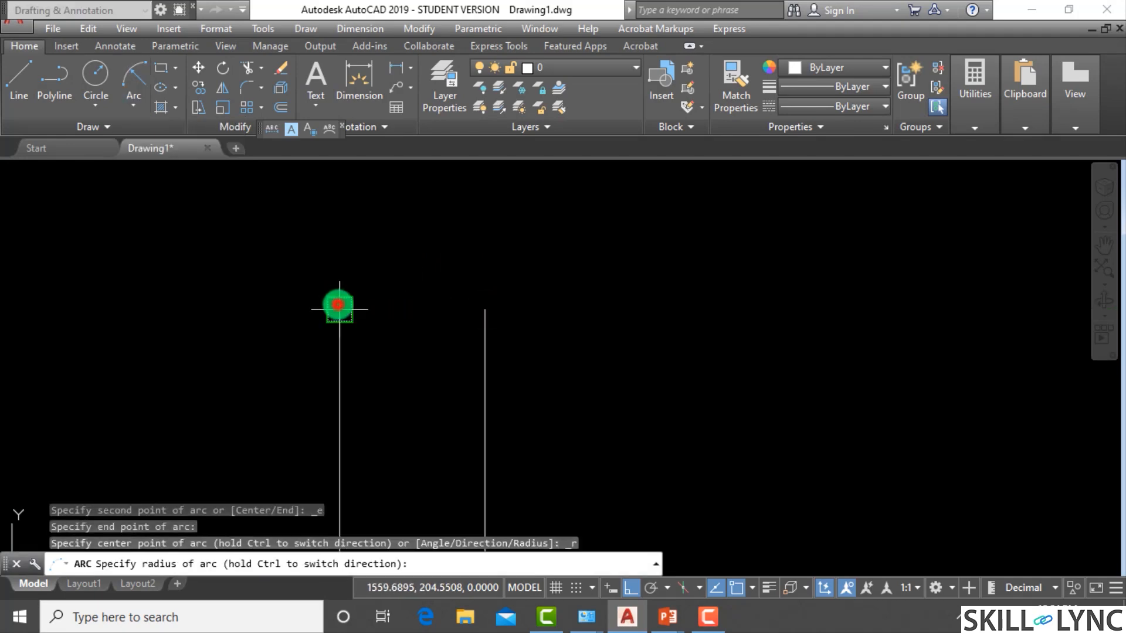
left_click(471, 543)
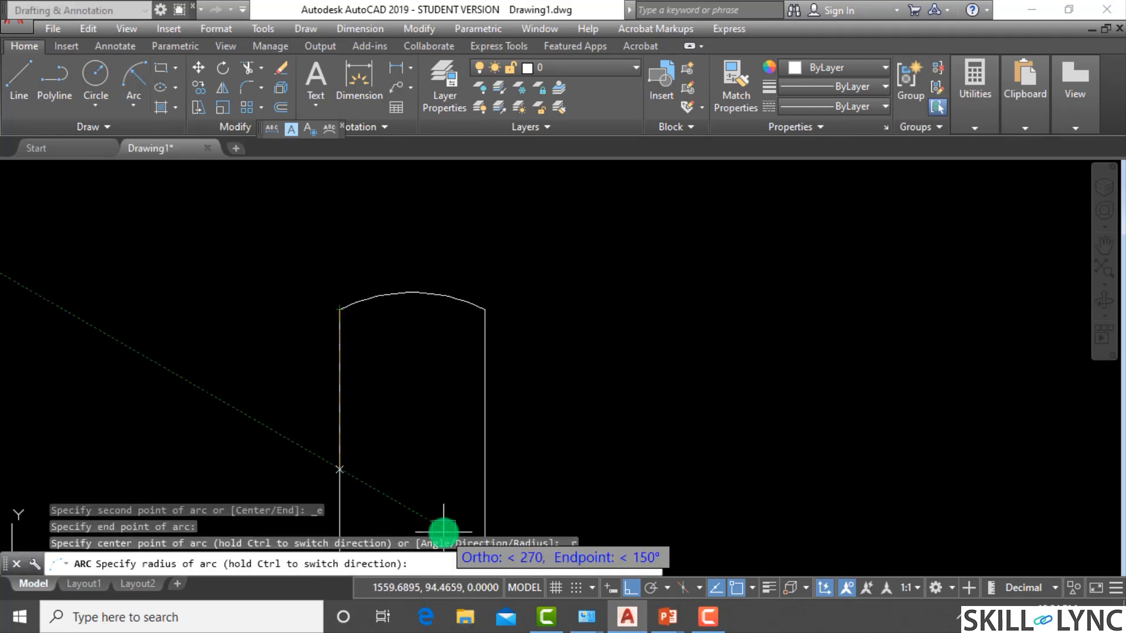
left_click(427, 567)
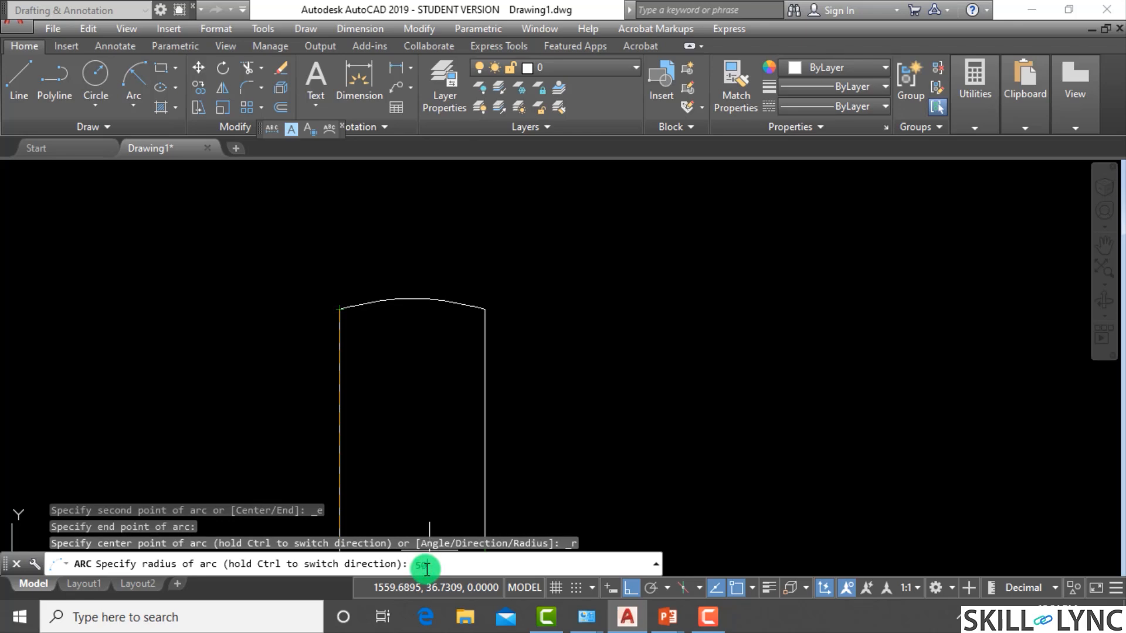
type("50")
key("Return")
key("Escape")
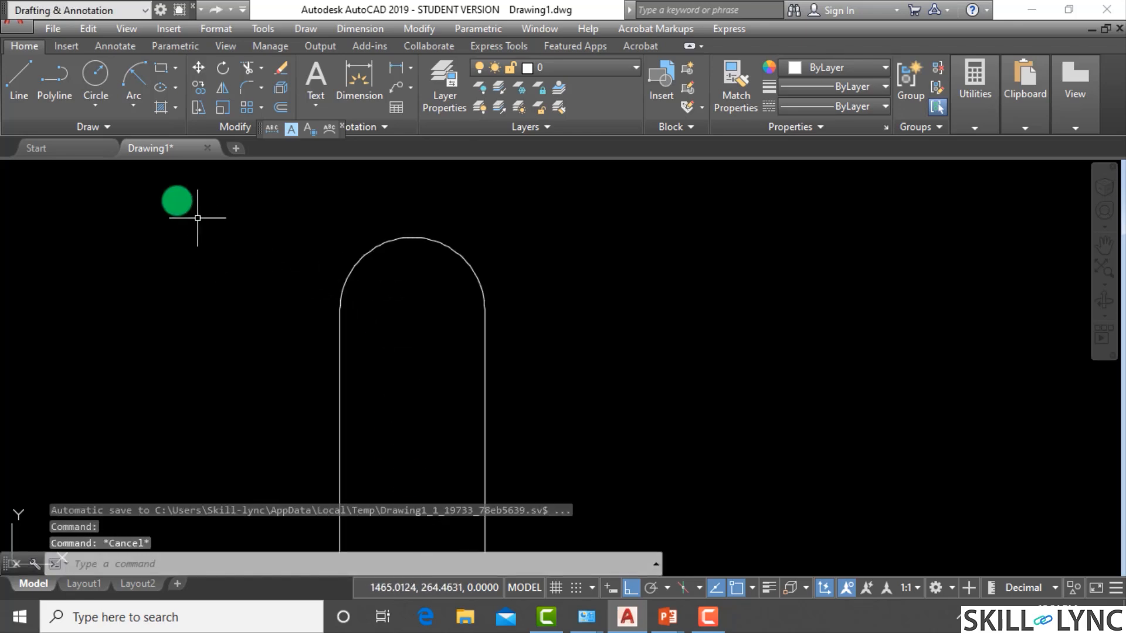
Step: Select the arc joining the two vertical lines to inspect its centre and endpoint grips, and clear the selection
left_click(134, 105)
left_click(377, 286)
left_click(397, 299)
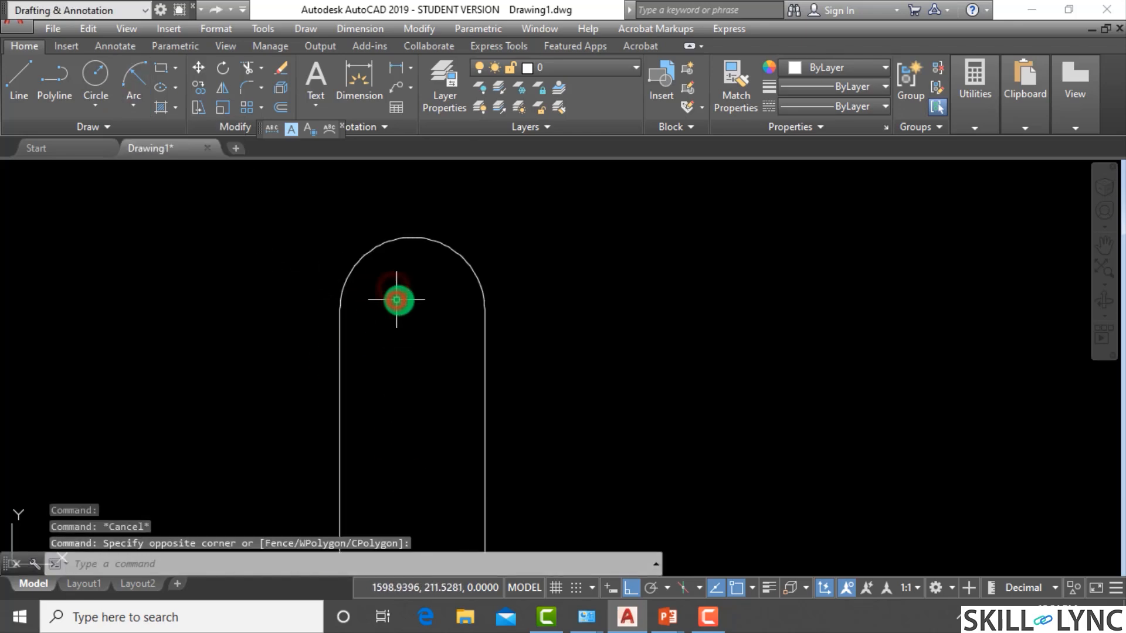
left_click(423, 242)
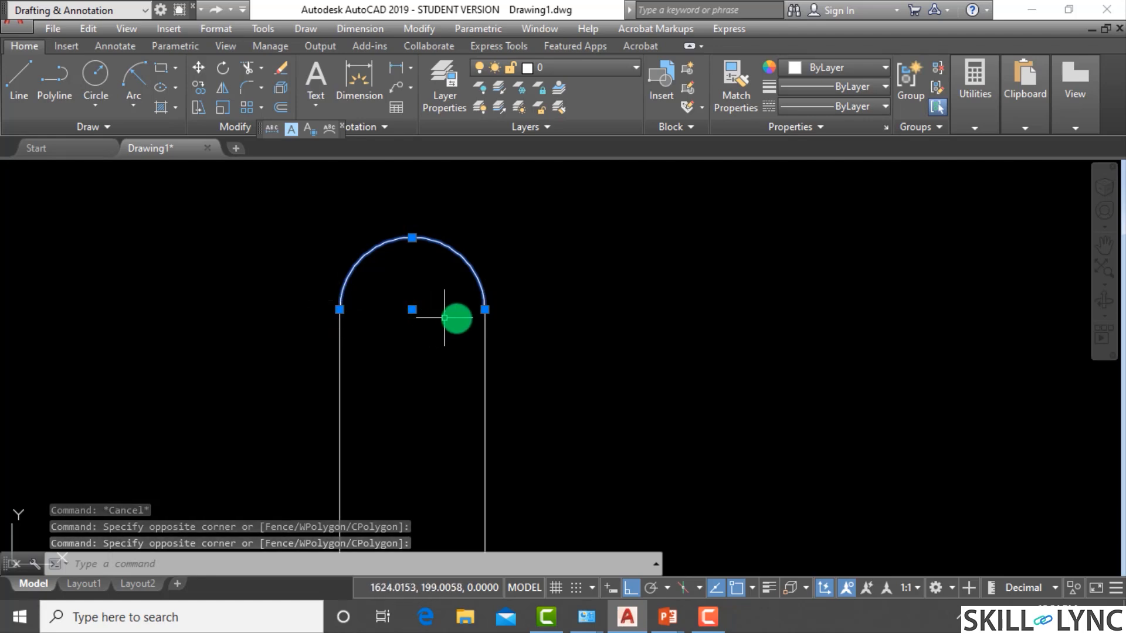
key("Escape")
key("Escape")
Step: Draw a second Start, End, Radius arc from the right upper endpoint to the left one with radius 75
left_click(134, 107)
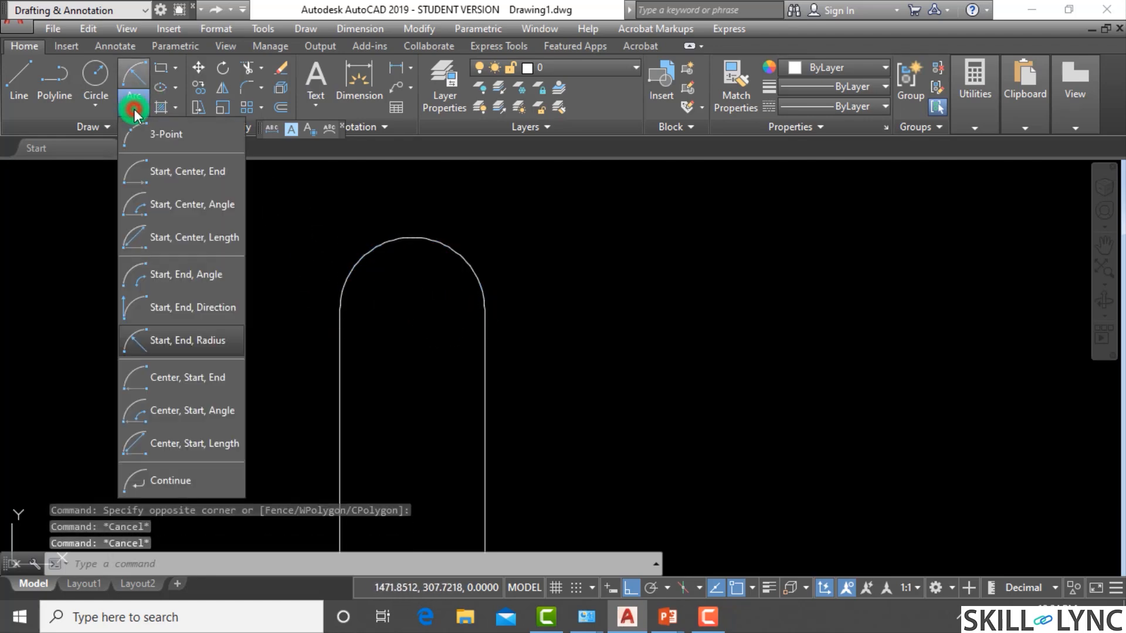
left_click(198, 335)
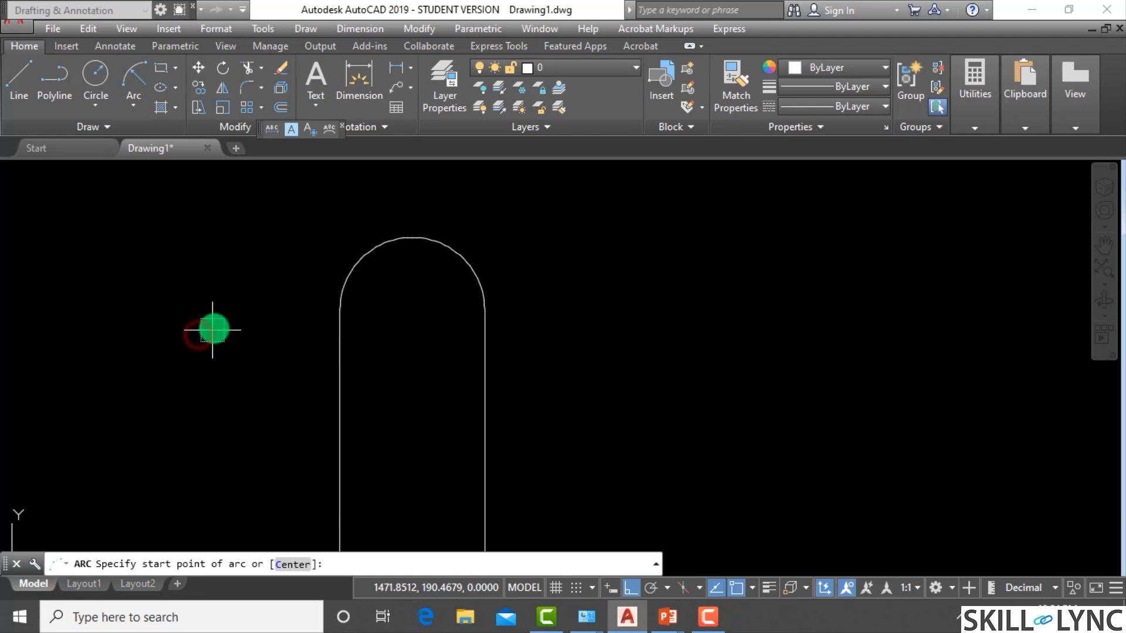
left_click(485, 306)
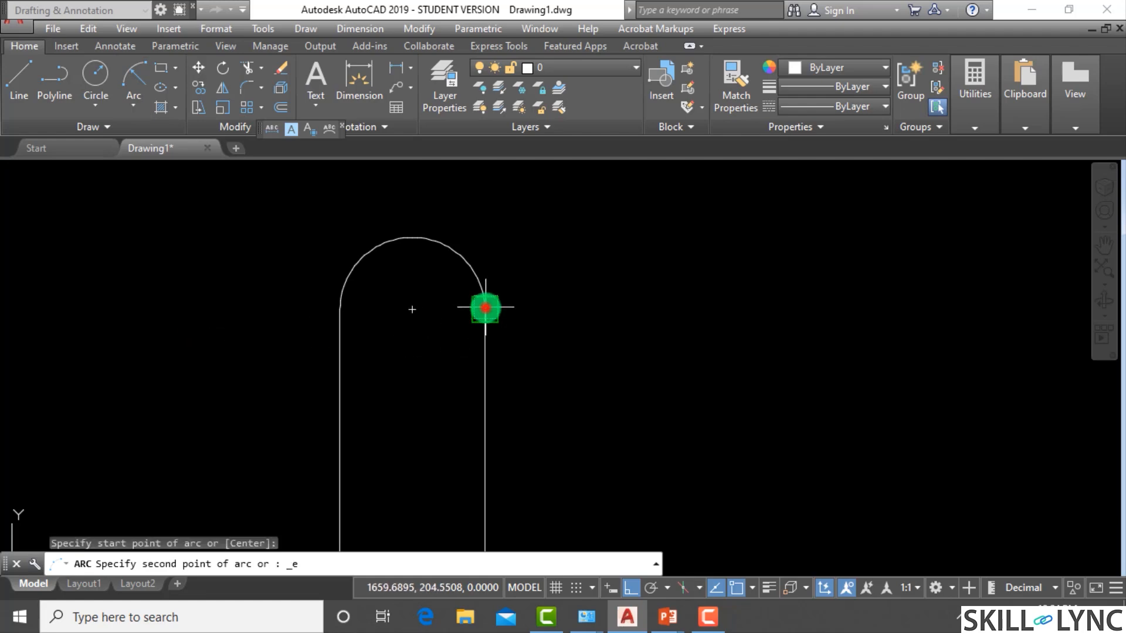
left_click(339, 310)
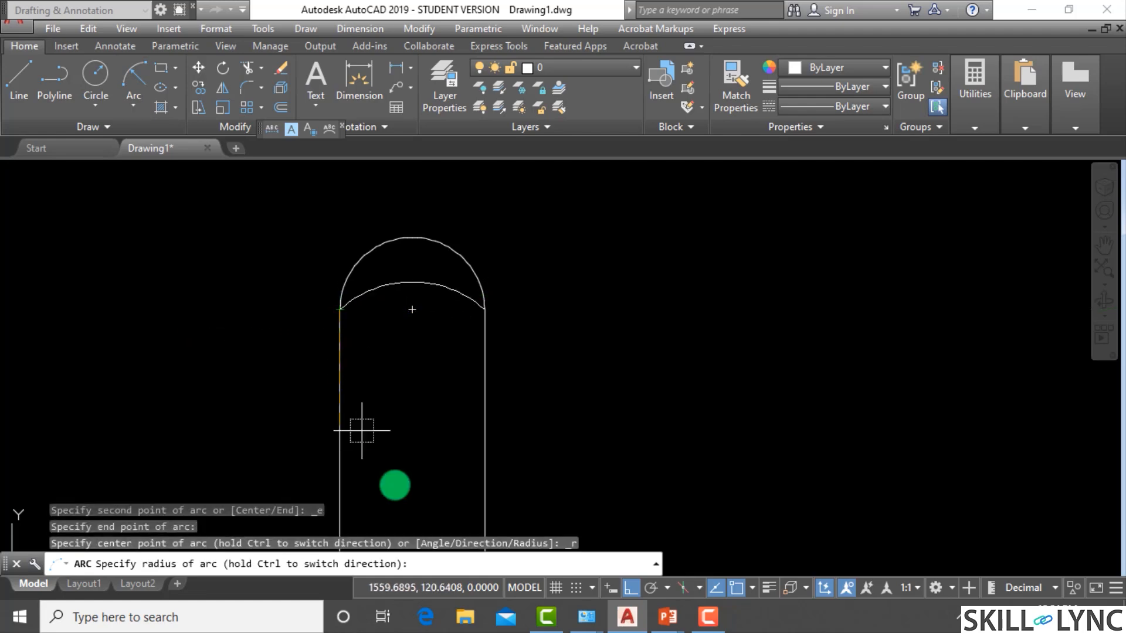
left_click(439, 564)
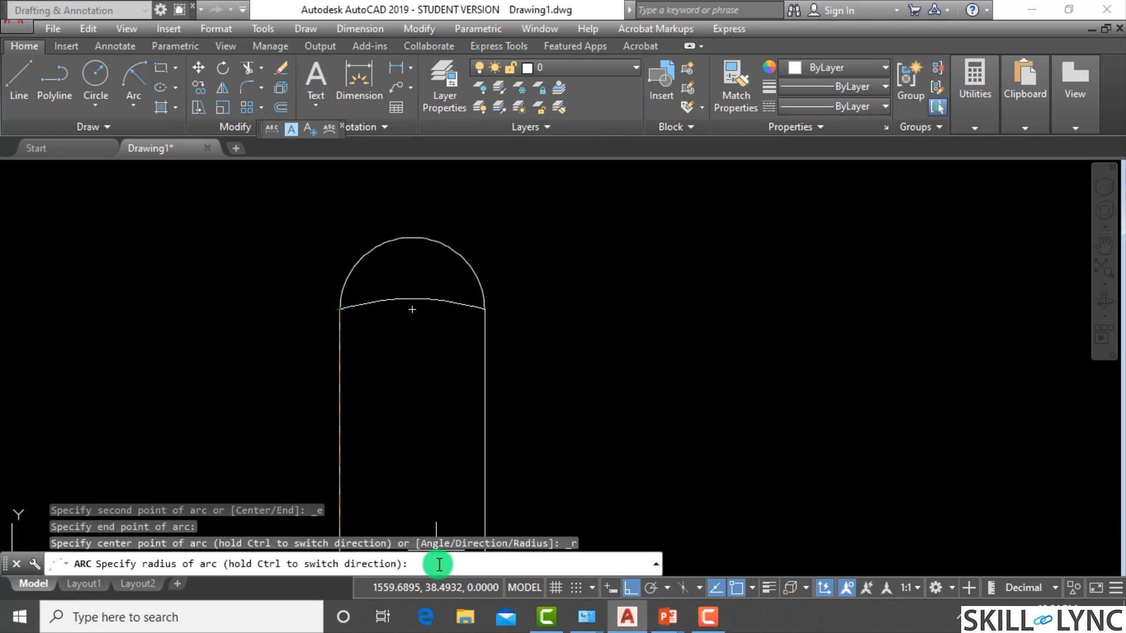
type("75")
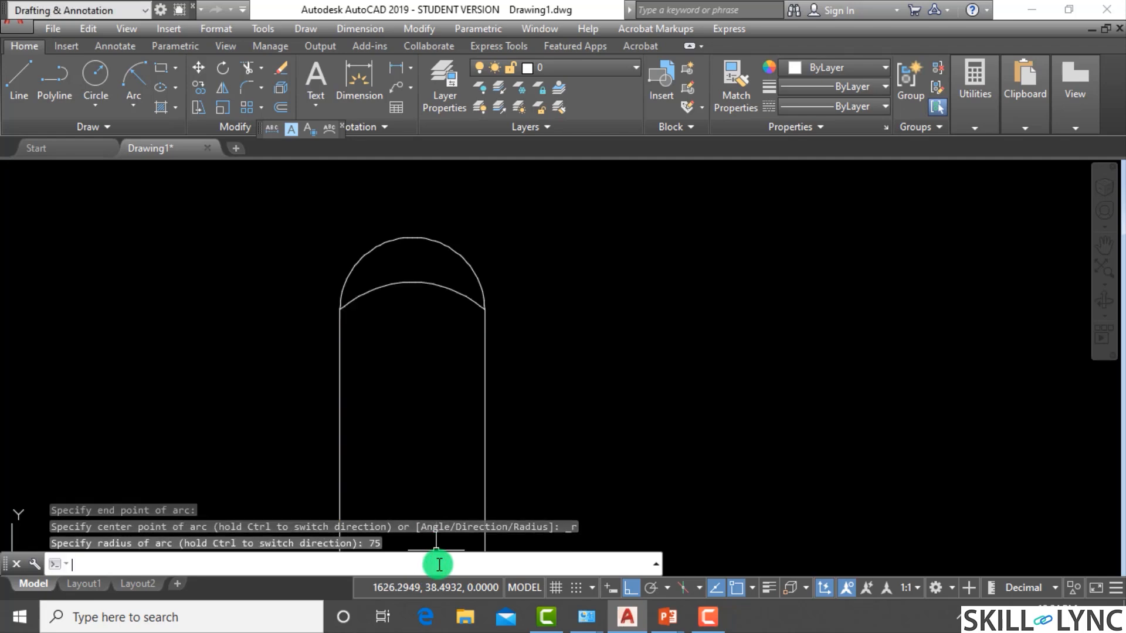
key("Return")
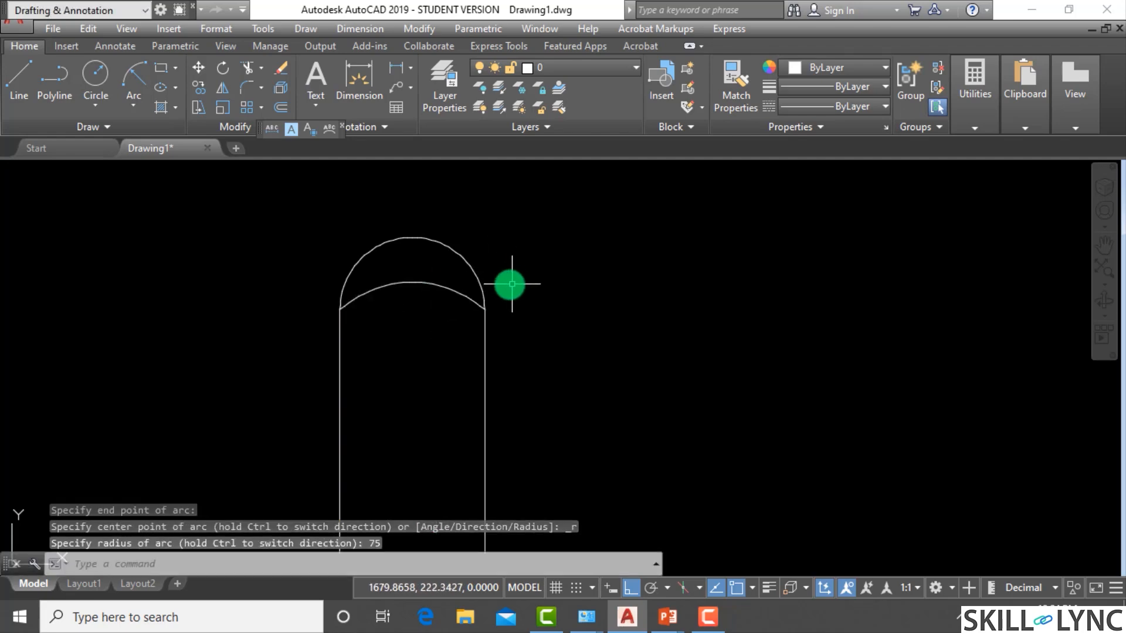
key("Escape")
Step: Try a third Start, End, Radius arc between the upper endpoints with a freely picked radius point, and undo it
left_click(132, 106)
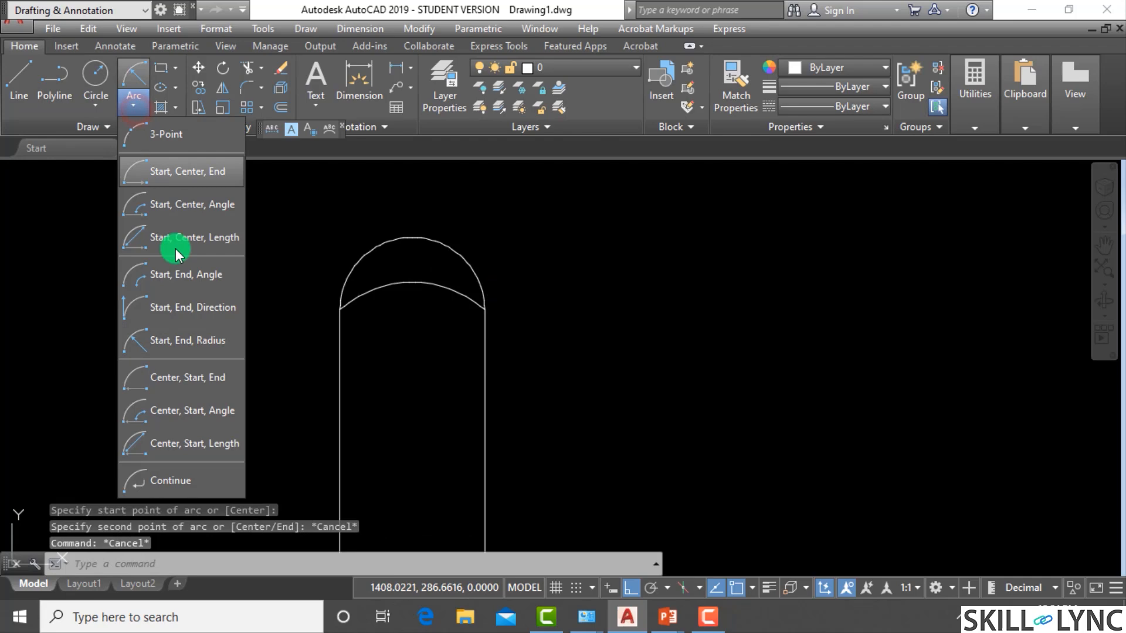
left_click(192, 317)
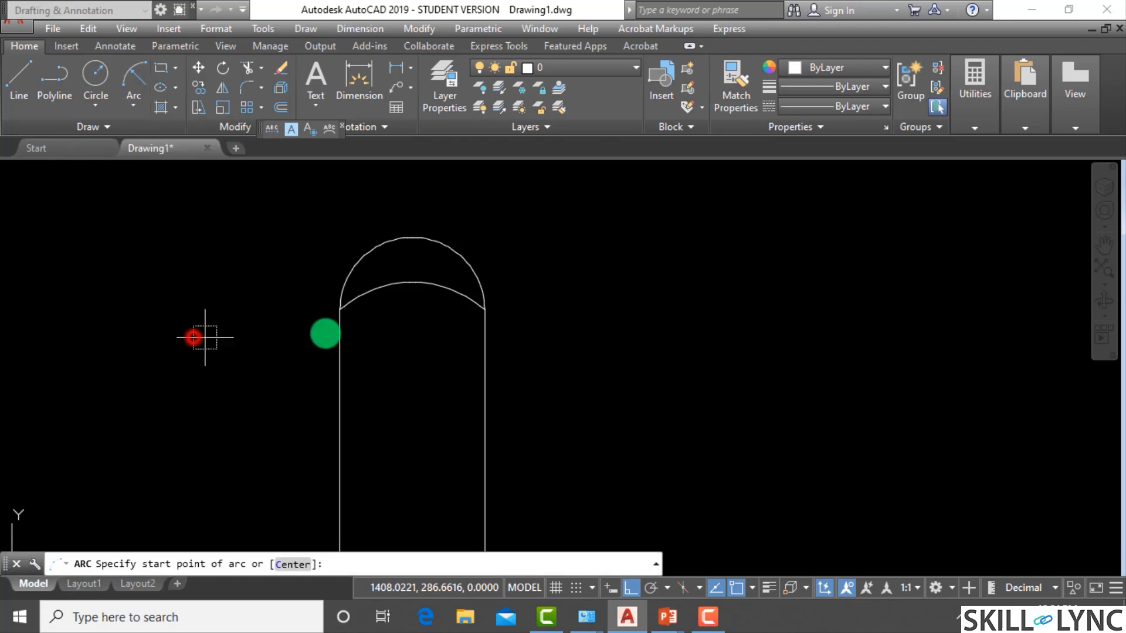
left_click(484, 309)
left_click(340, 308)
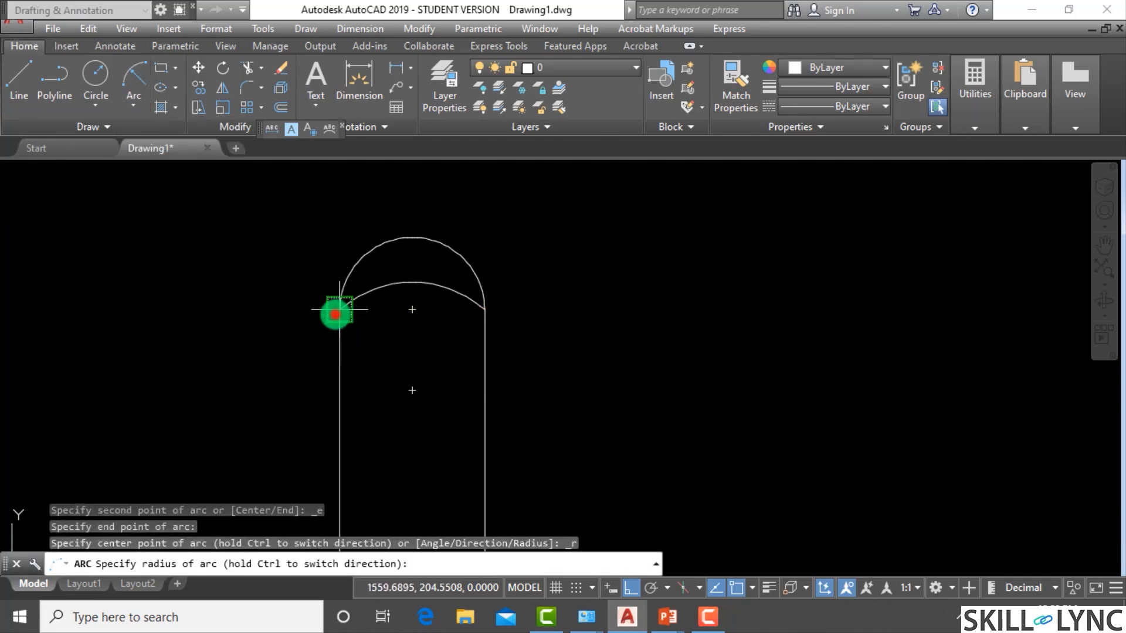
left_click(483, 550)
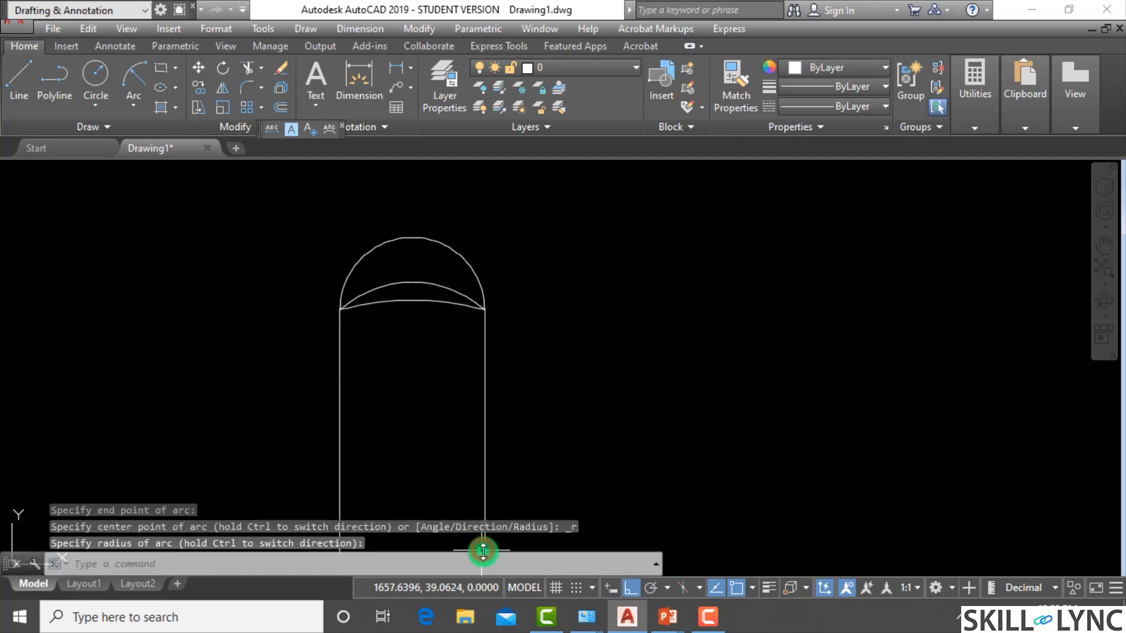
key("Escape")
key("Escape")
key("ctrl+z")
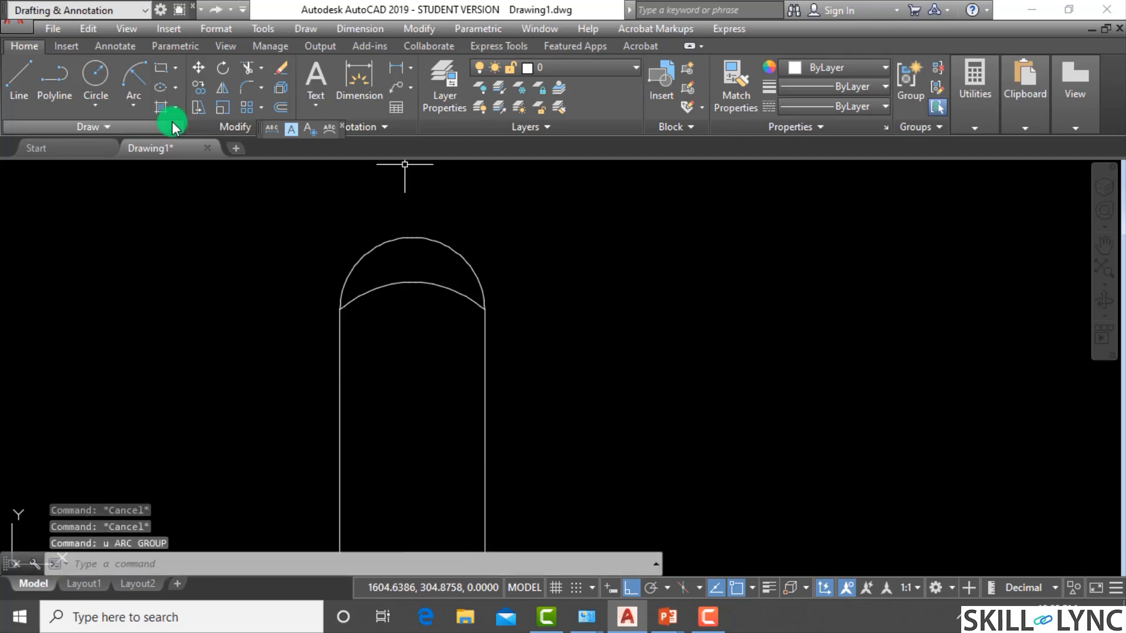
Step: Draw a third Start, End, Radius arc from the right upper endpoint to the left one with radius 60
left_click(134, 107)
left_click(155, 340)
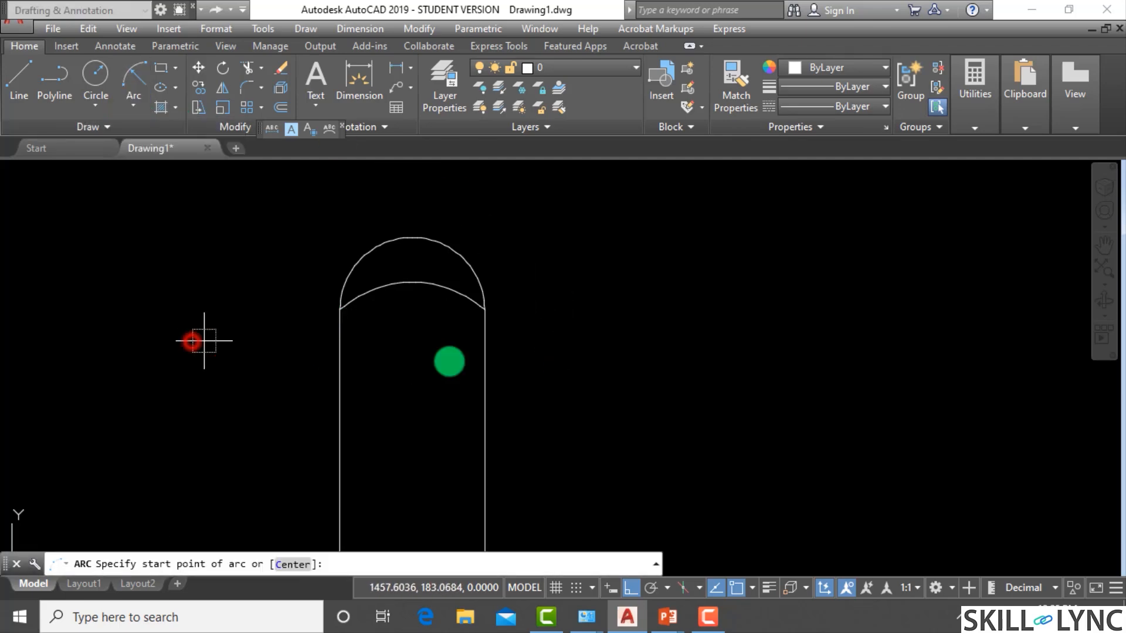
left_click(484, 309)
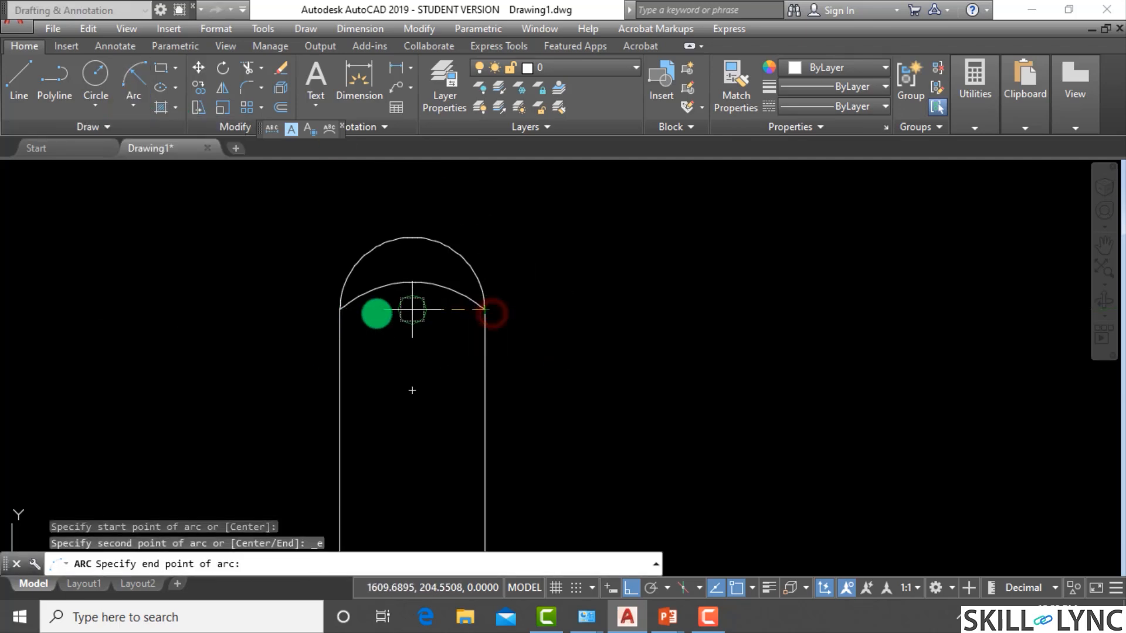
left_click(340, 309)
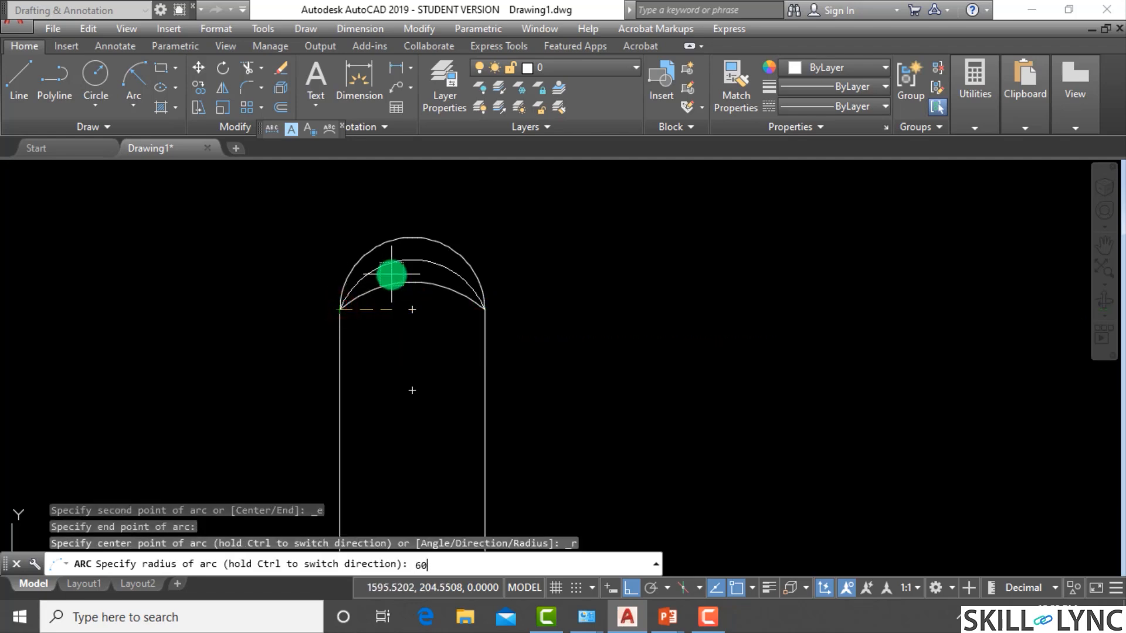
key("Return")
key("Escape")
key("Escape")
Step: Erase the two vertical lines together with the three arcs joining their upper ends
scroll(460, 272, "up", 4)
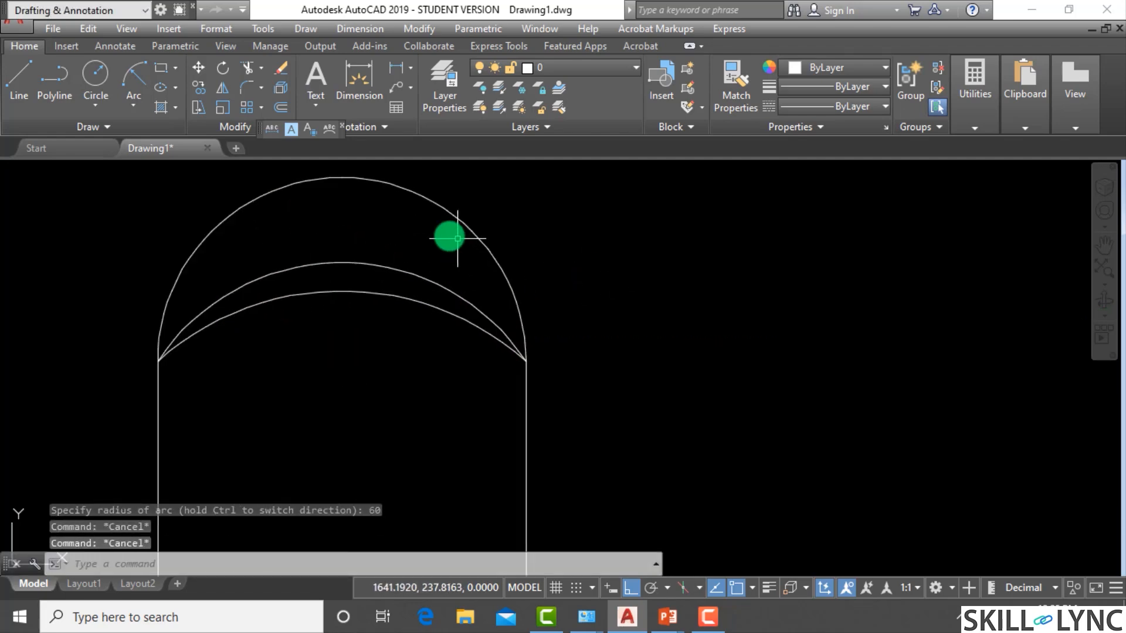
scroll(463, 267, "down", 6)
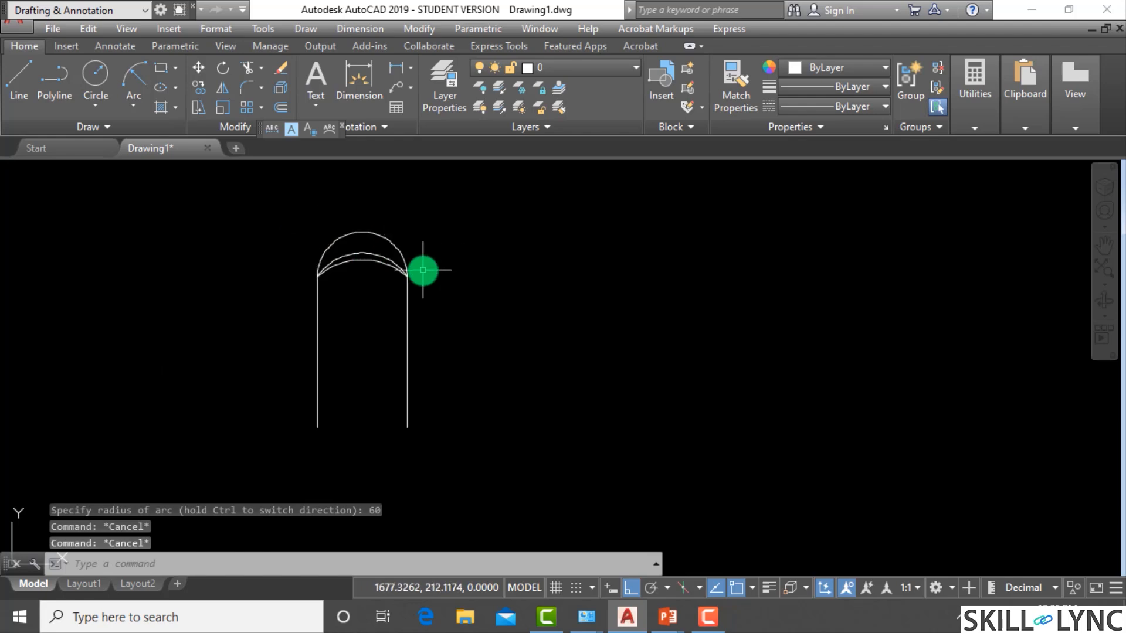
scroll(422, 270, "up", 2)
left_click(132, 108)
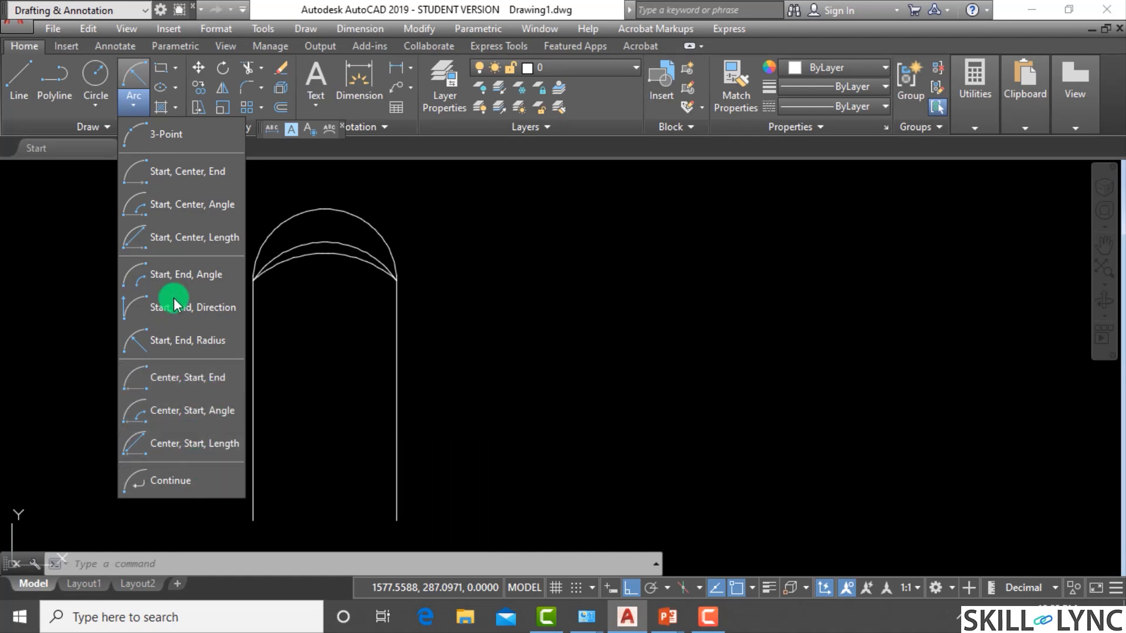
left_click(572, 378)
left_click(477, 422)
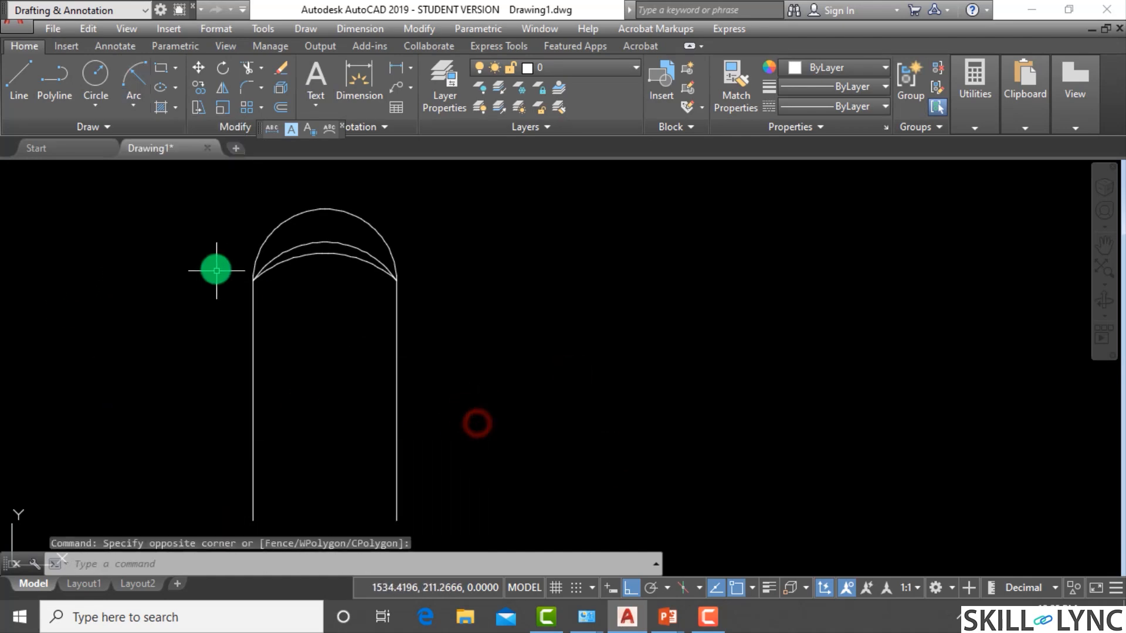
left_click(558, 384)
left_click(222, 213)
key("Delete")
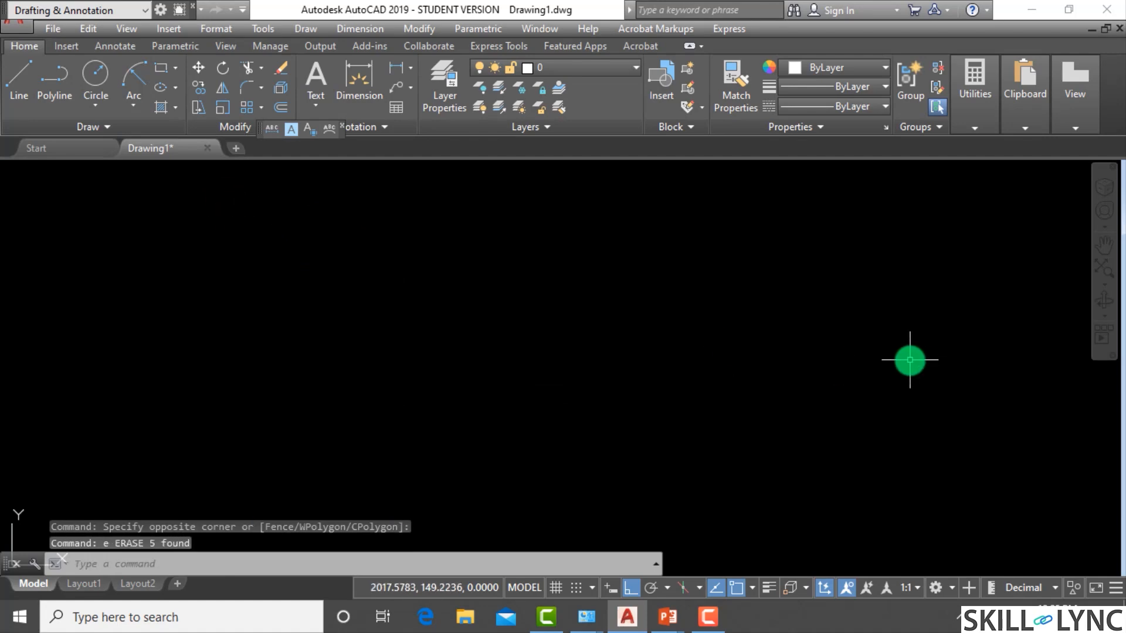
Step: Draw a small circle by centre and freehand radius in the middle of the empty drawing area
key("Escape")
key("Escape")
type("c")
key("Return")
left_click(581, 355)
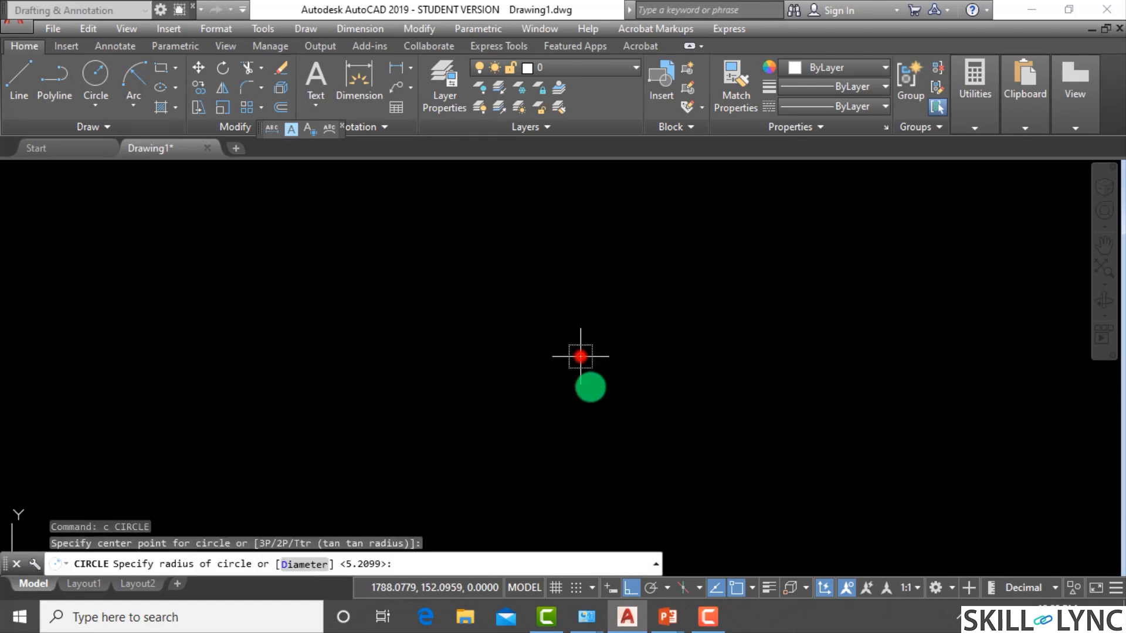
left_click(593, 384)
Step: Draw a vertical line upward from the circle's centre, extending well beyond the circle
key("Escape")
key("Escape")
type("l")
key("Return")
left_click(580, 354)
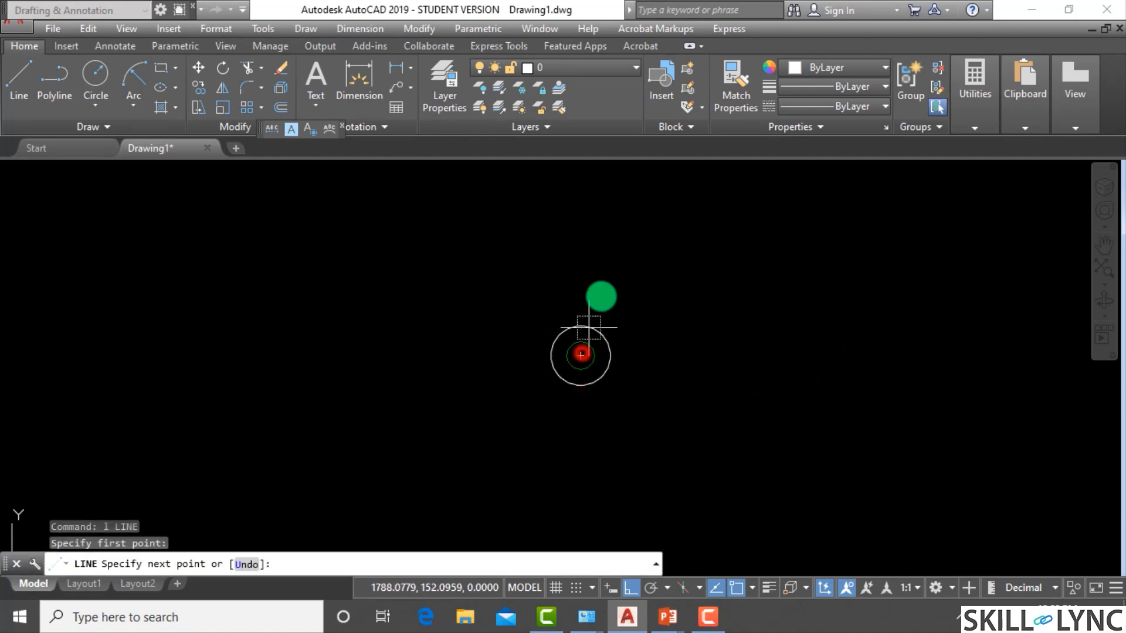
left_click(587, 192)
key("Escape")
key("Escape")
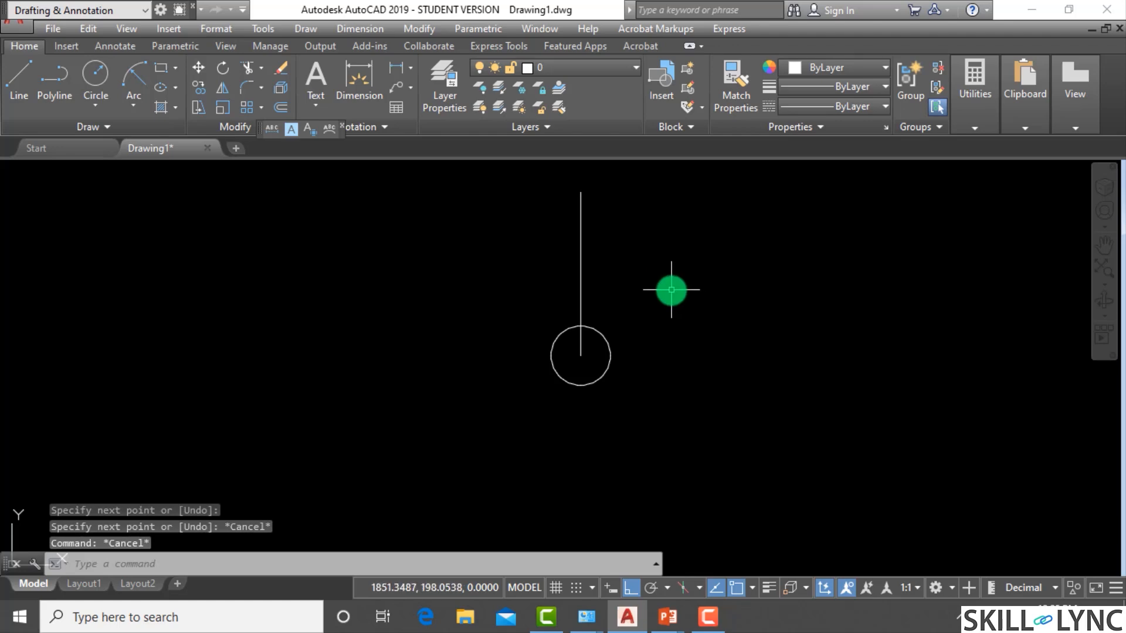
Step: Rotate a copy of the vertical line by 45 degrees about the circle's centre
type("ro")
key("Return")
left_click(646, 249)
left_click(500, 218)
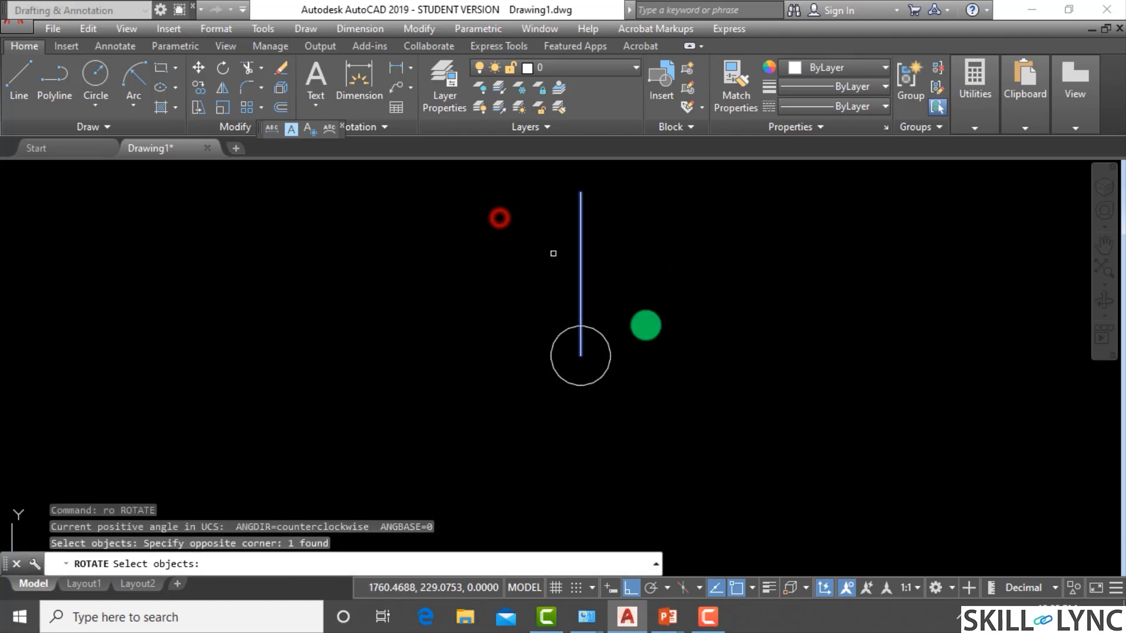
right_click(592, 380)
left_click(580, 356)
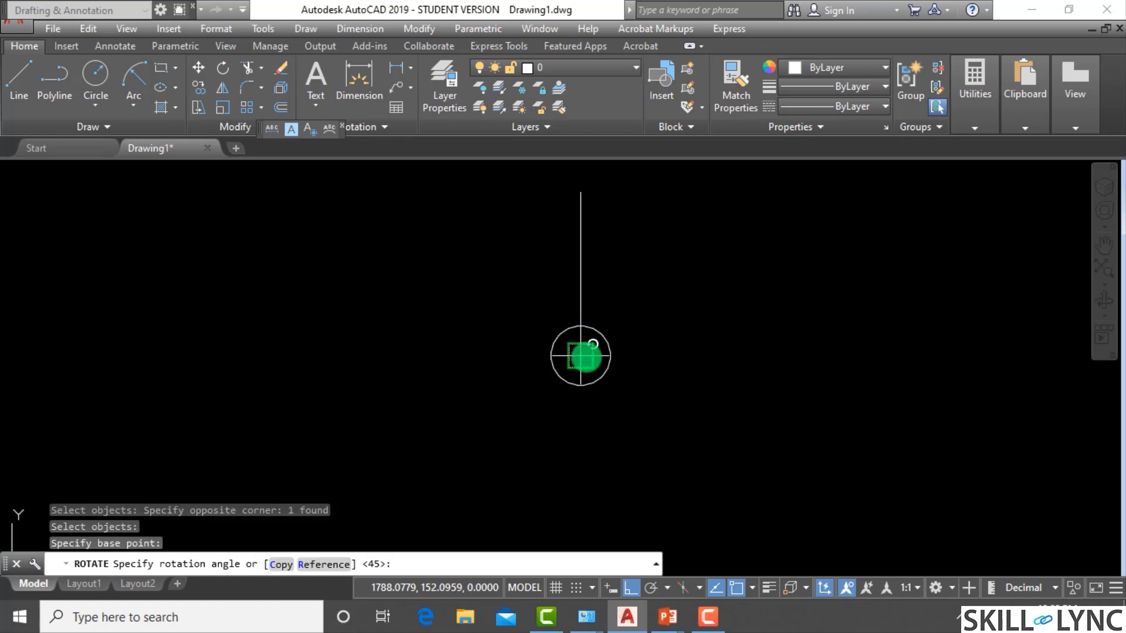
type("c")
key("Return")
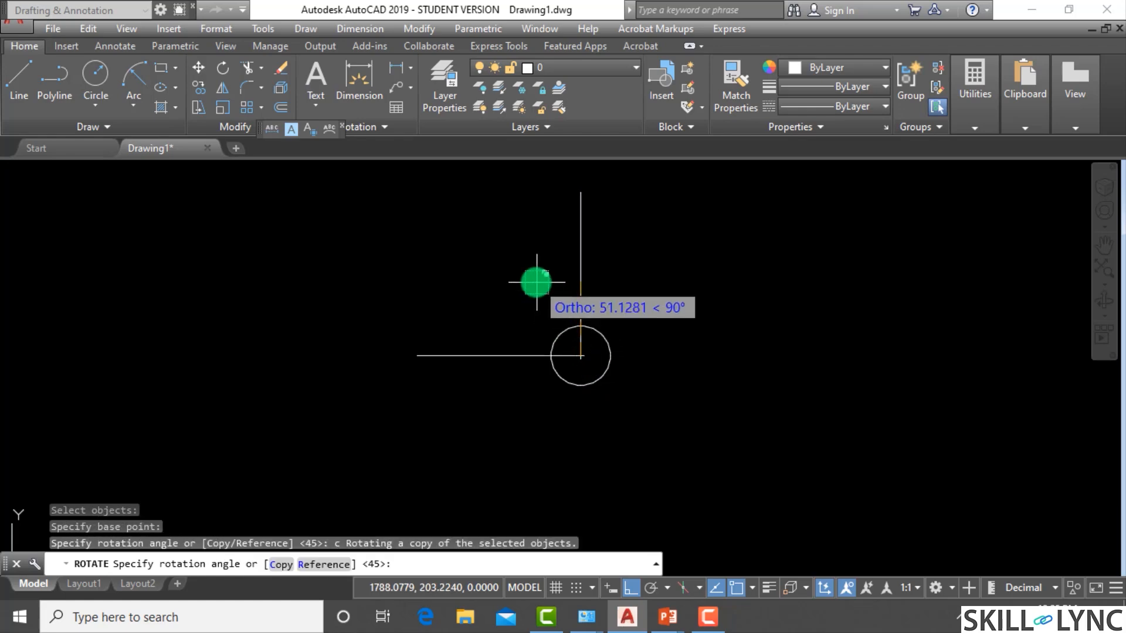
type("45")
key("Return")
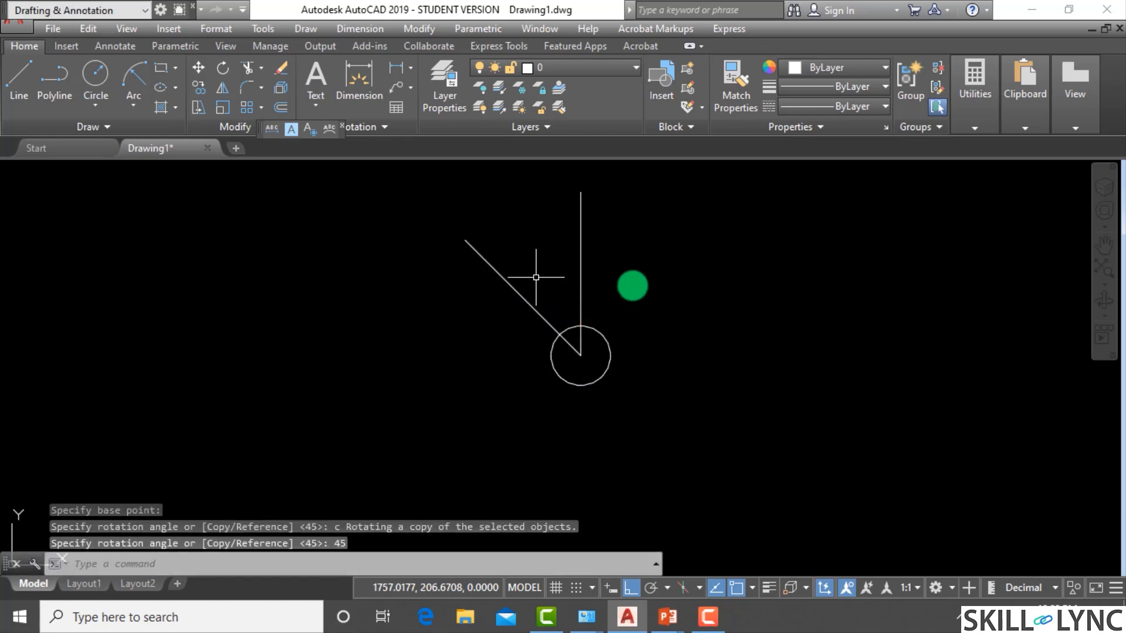
key("Escape")
key("Escape")
key("Escape")
type("m")
key("Return")
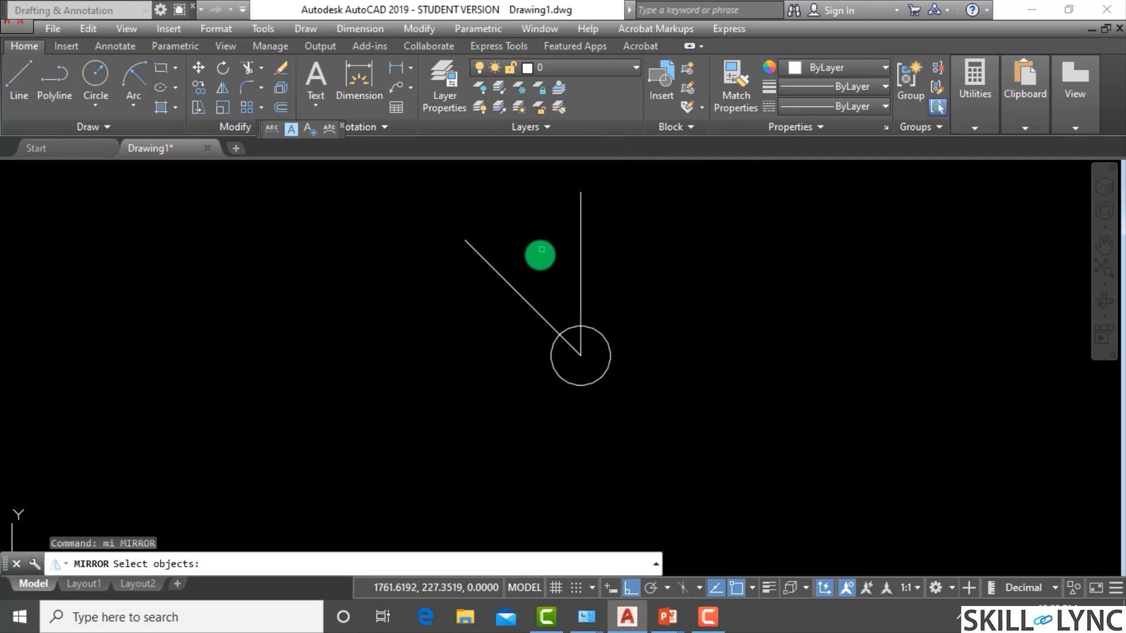
key("Escape")
key("Escape")
scroll(647, 338, "down", 2)
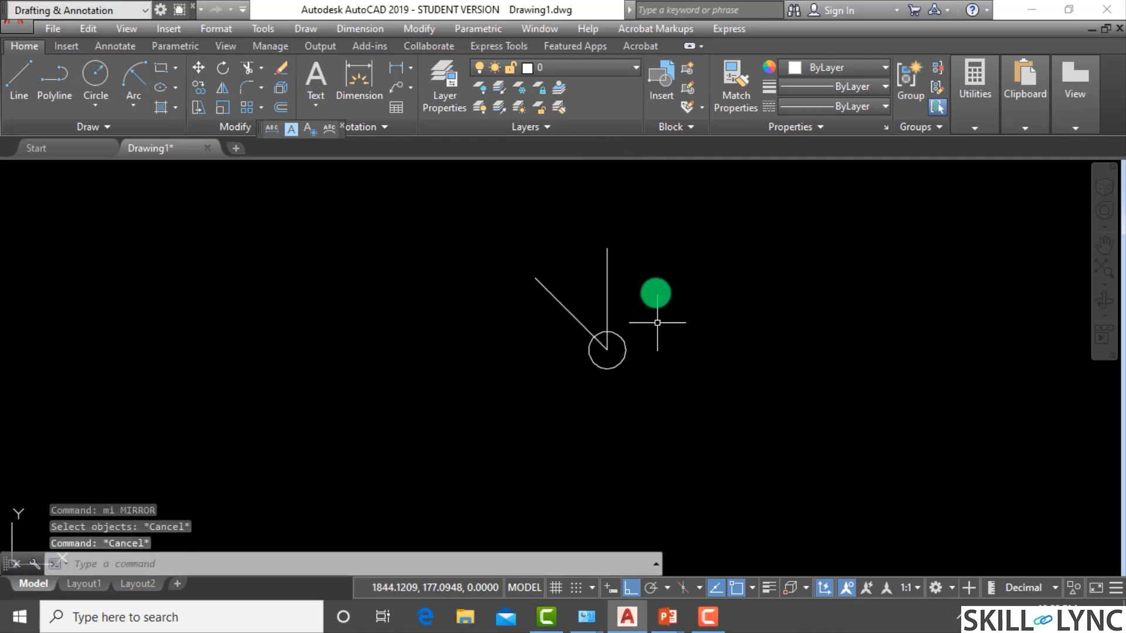
scroll(656, 289, "up", 2)
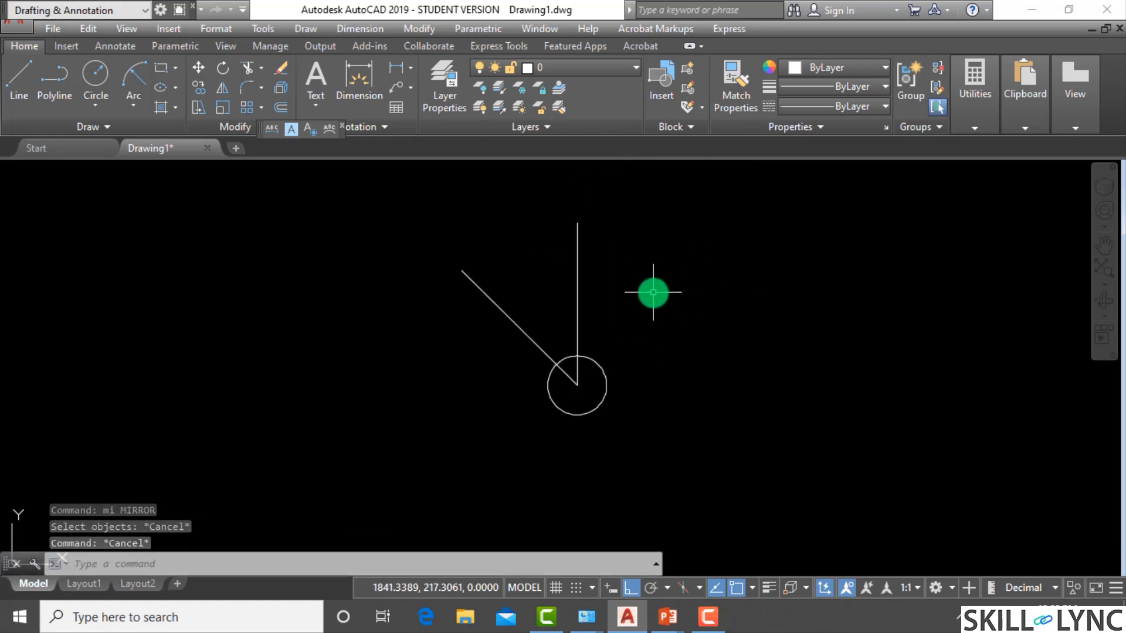
Step: Try to mirror the diagonal line about the vertical line
type("mi")
key("Return")
left_click(547, 272)
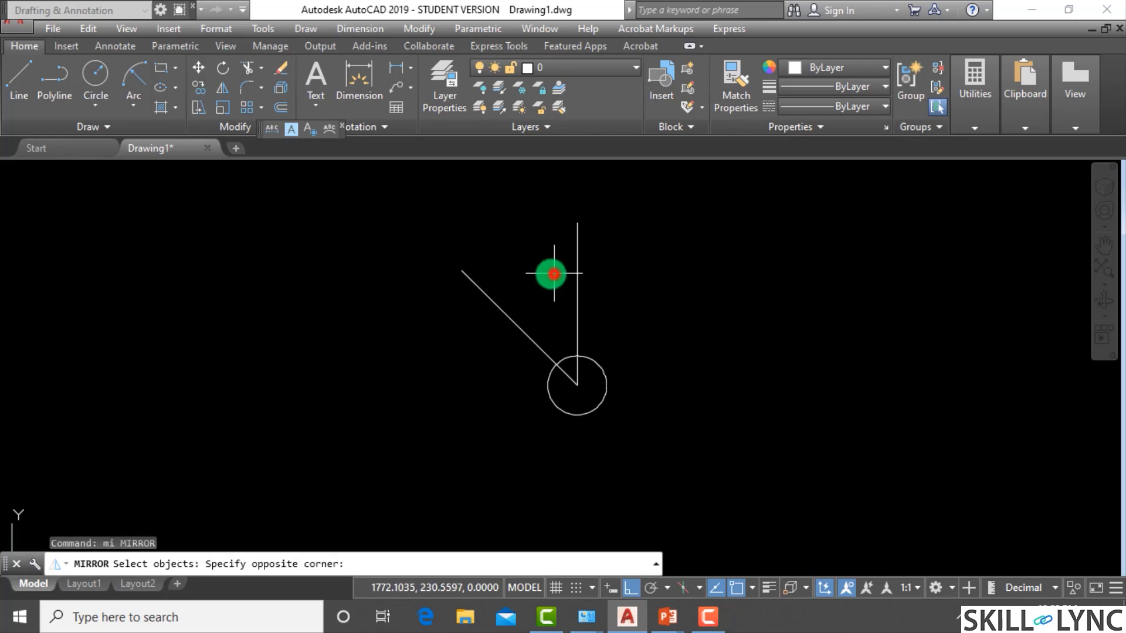
left_click(449, 310)
key("Return")
left_click(578, 224)
left_click(577, 385)
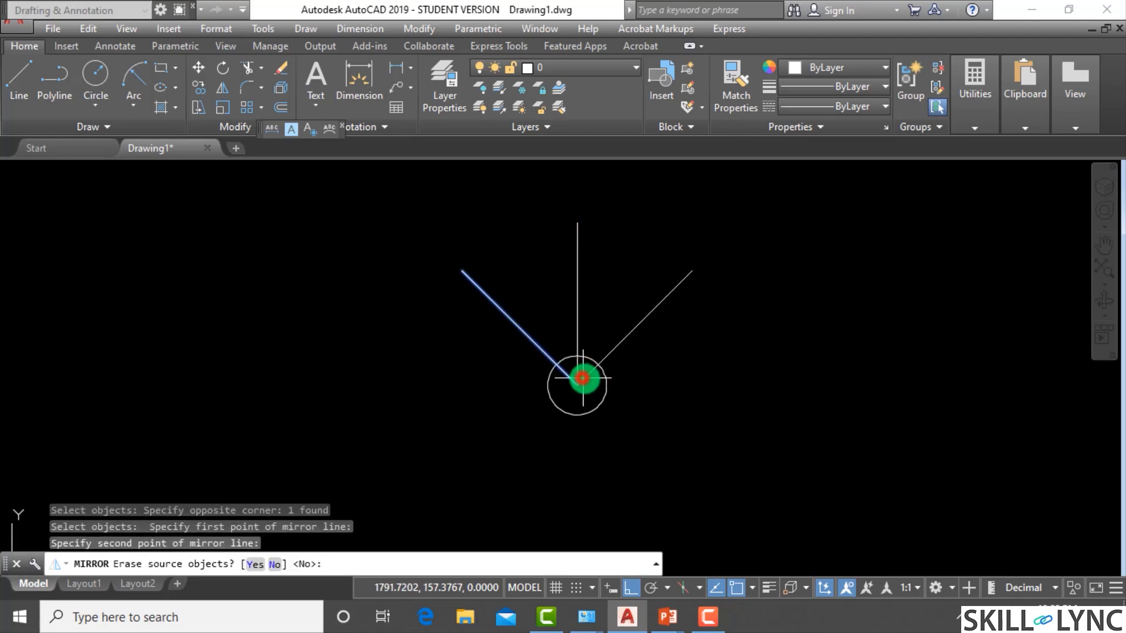
key("Escape")
Step: Mirror the diagonal line about the vertical line, keeping the source object
key("Return")
left_click(546, 306)
left_click(467, 332)
key("Return")
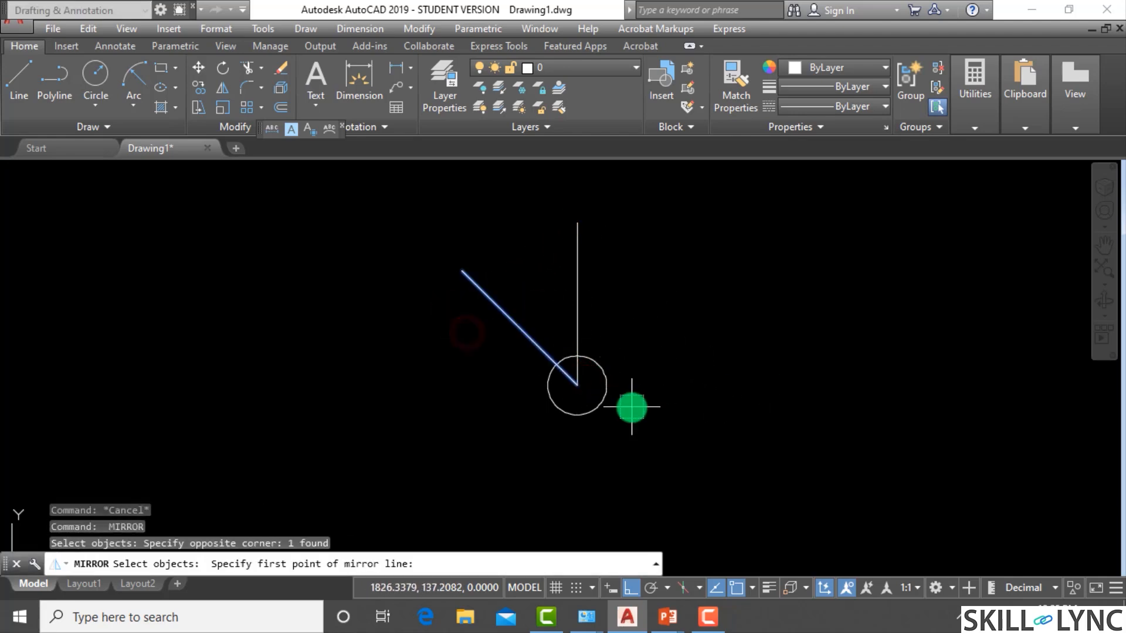
left_click(576, 385)
left_click(577, 223)
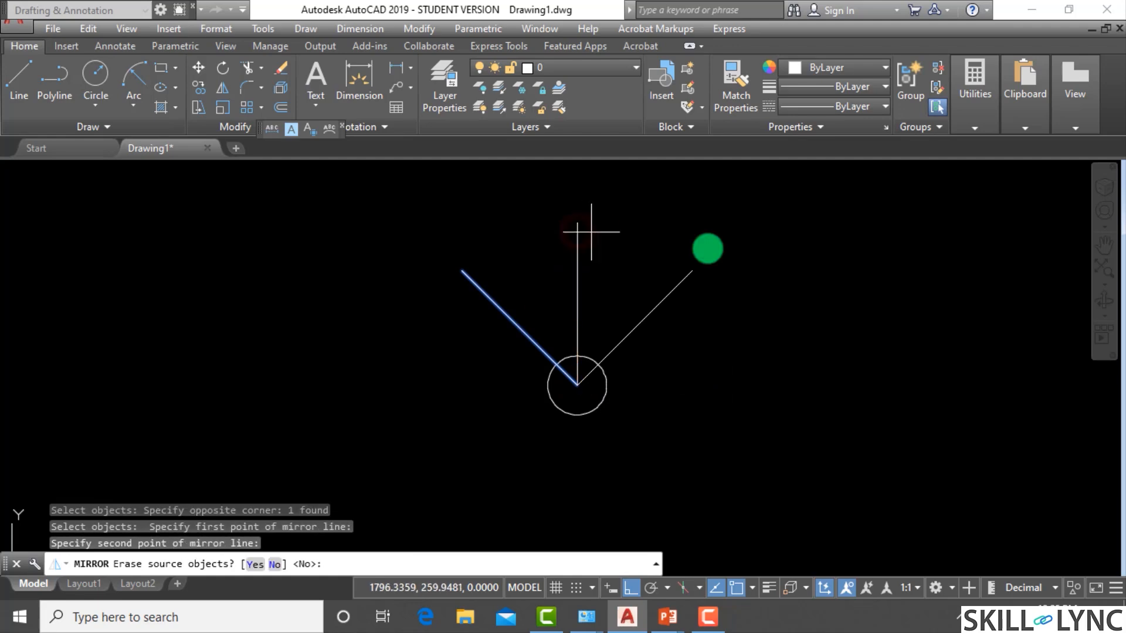
right_click(824, 265)
left_click(861, 281)
key("Escape")
key("Escape")
key("Escape")
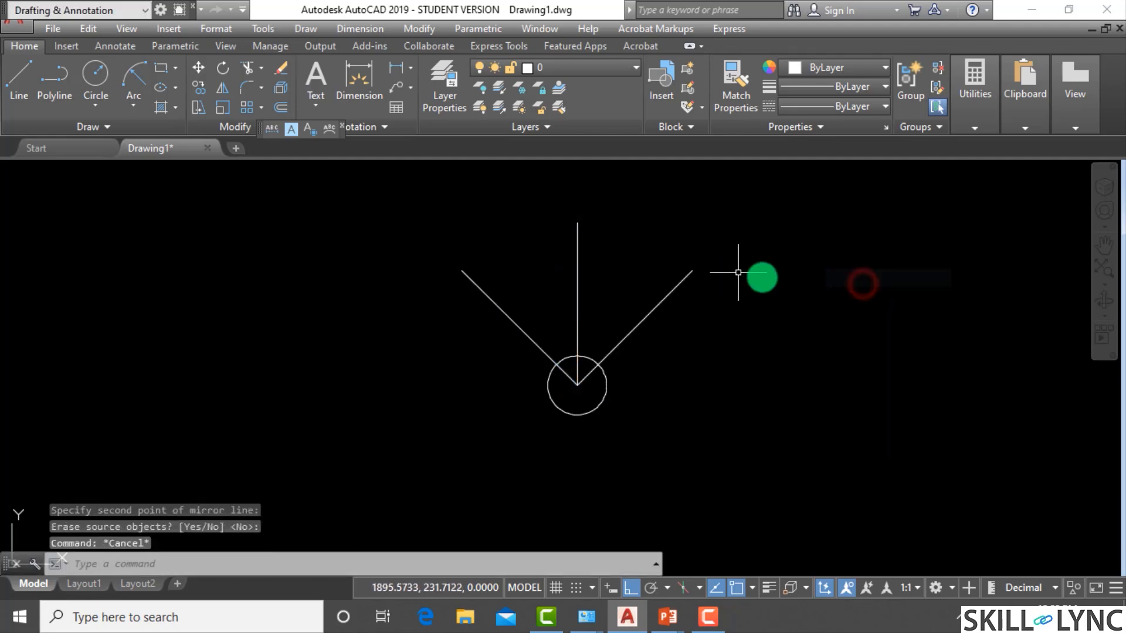
Step: Mirror all three upper lines about a horizontal axis through the circle's centre, keeping the source objects
type("mi")
key("Return")
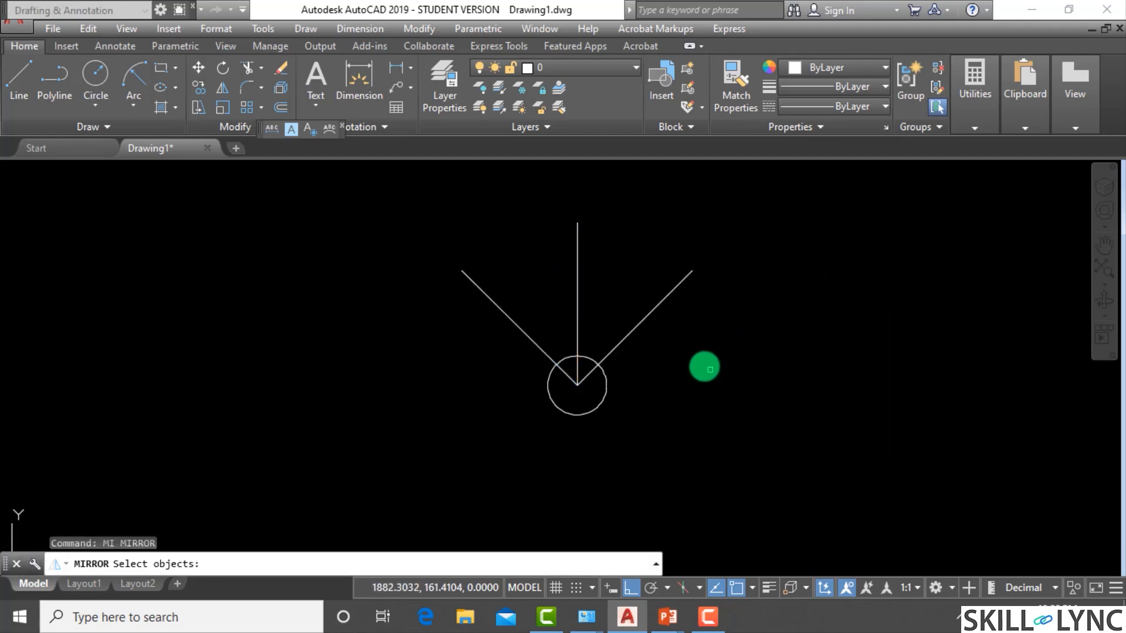
left_click(706, 346)
left_click(598, 244)
left_click(605, 254)
left_click(565, 258)
left_click(512, 325)
left_click(488, 307)
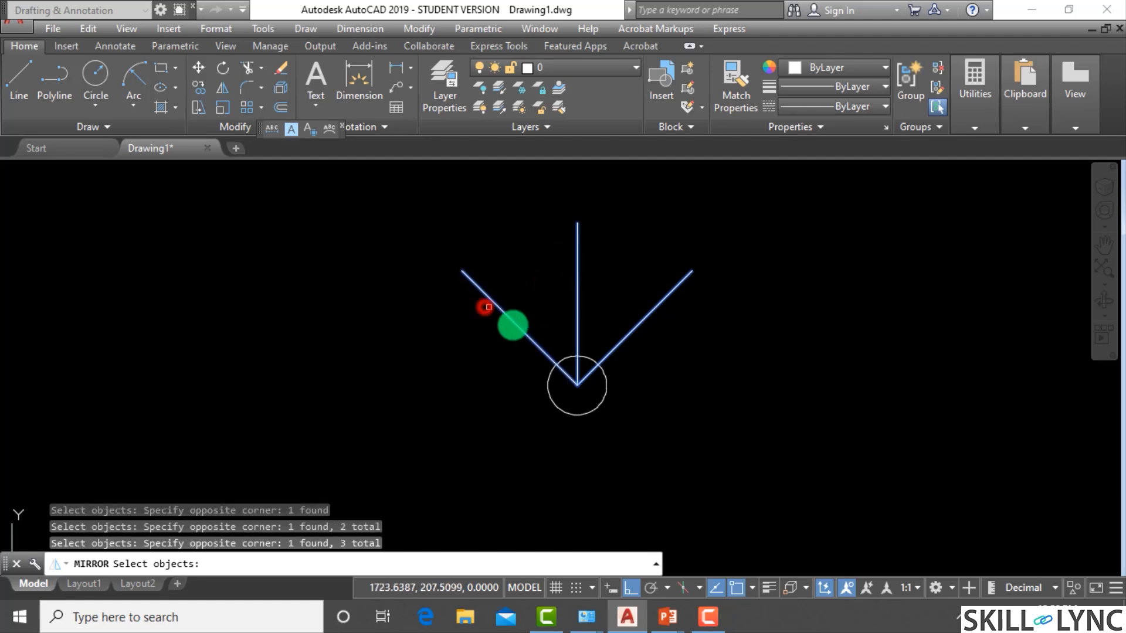
key("Return")
left_click(577, 385)
left_click(804, 397)
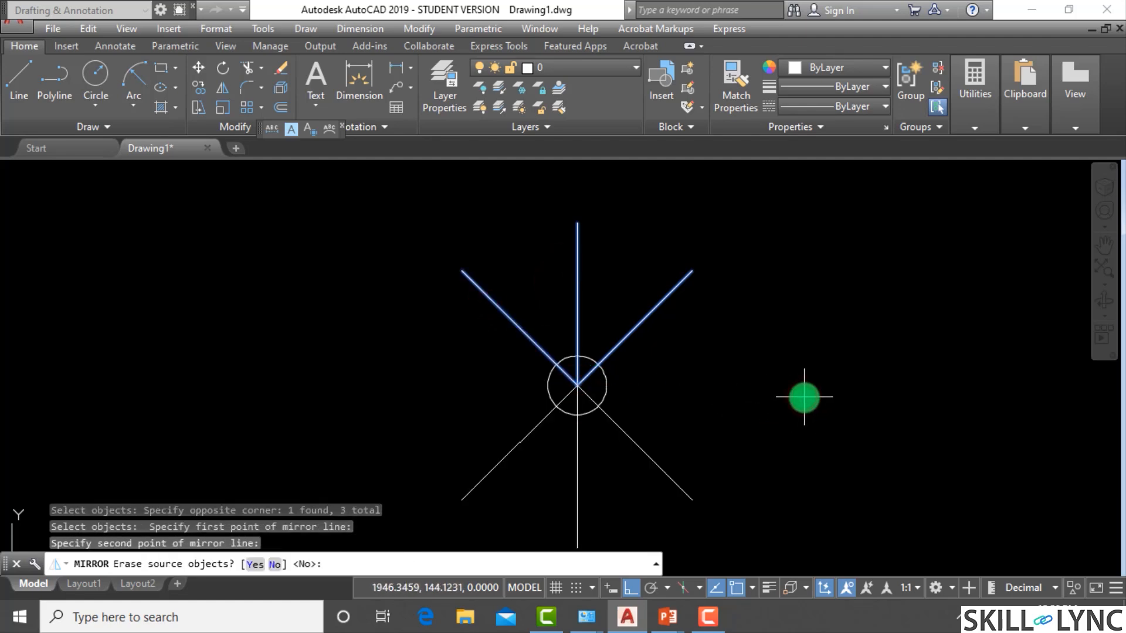
key("Return")
type("l")
key("Return")
left_click(577, 385)
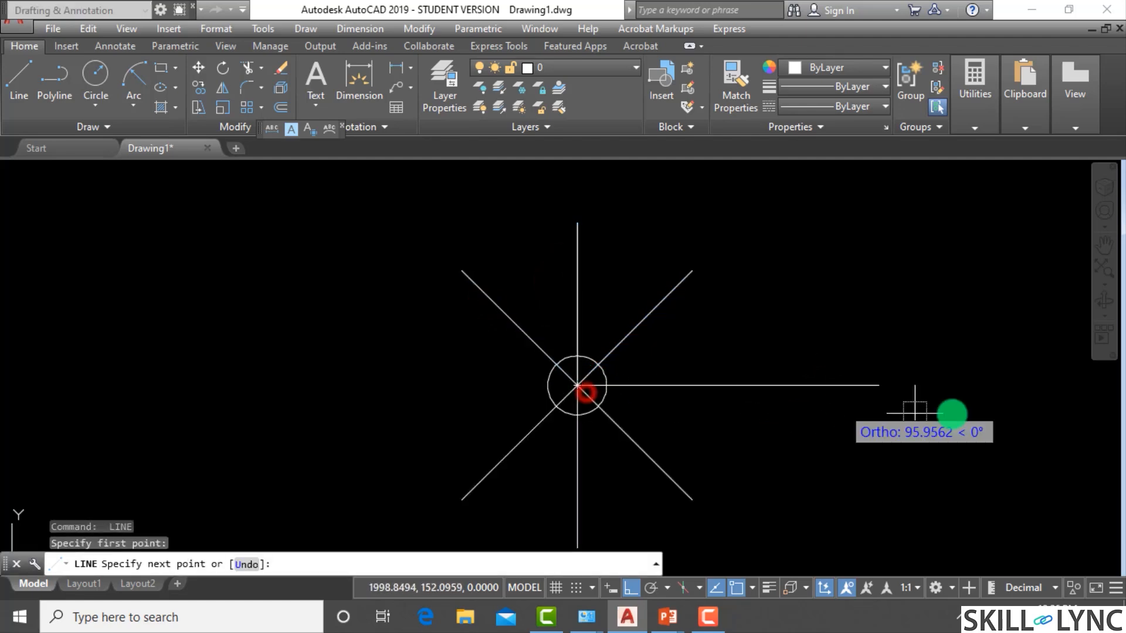
key("Escape")
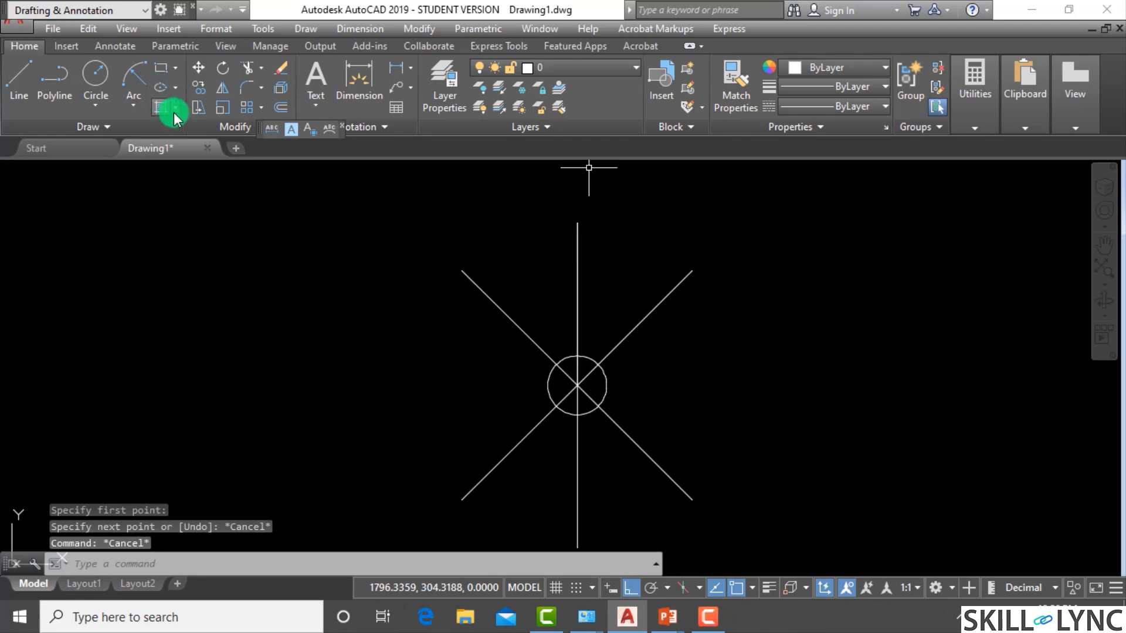
Step: Draw a Center, Start, End arc around the circle's centre from the upper-right line end to the lower-left line end, with Ortho off
left_click(133, 114)
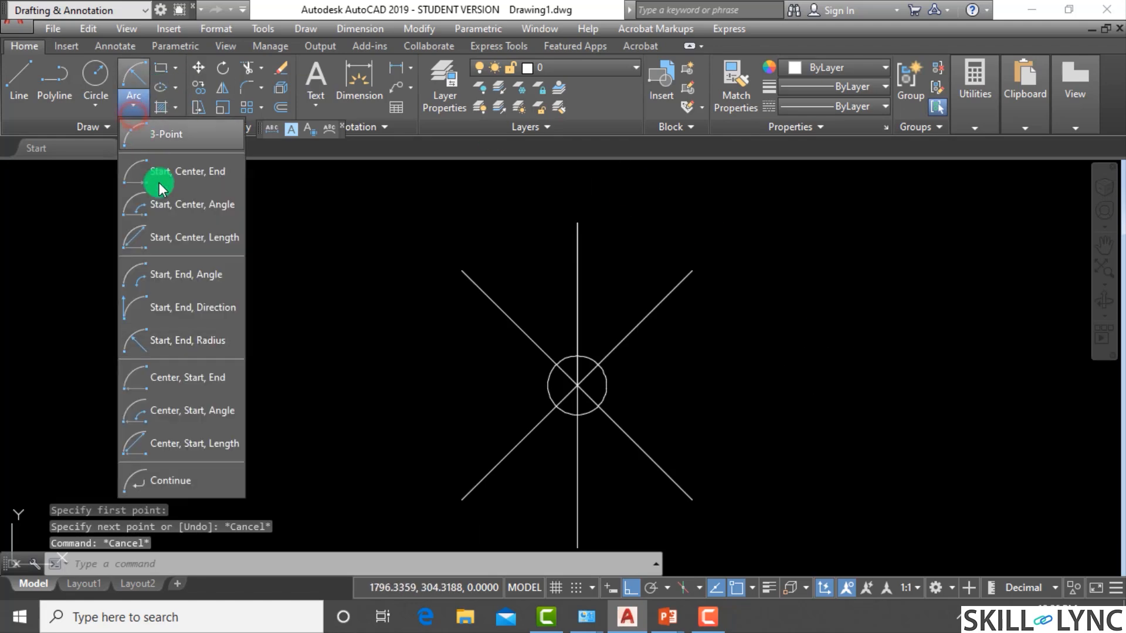
left_click(213, 385)
left_click(578, 385)
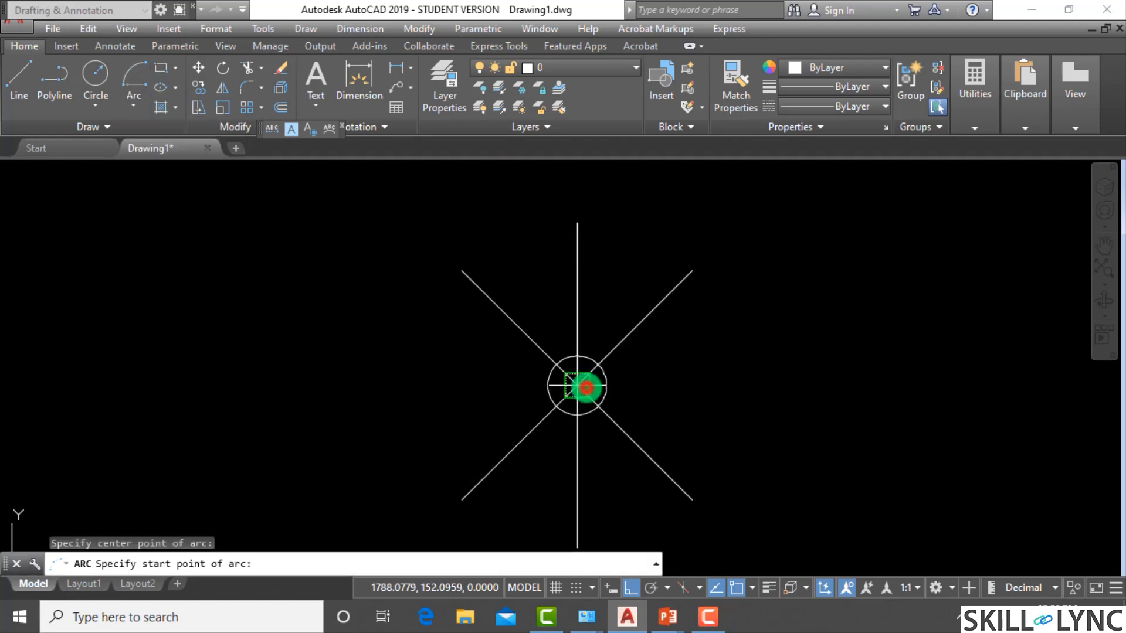
left_click(692, 271)
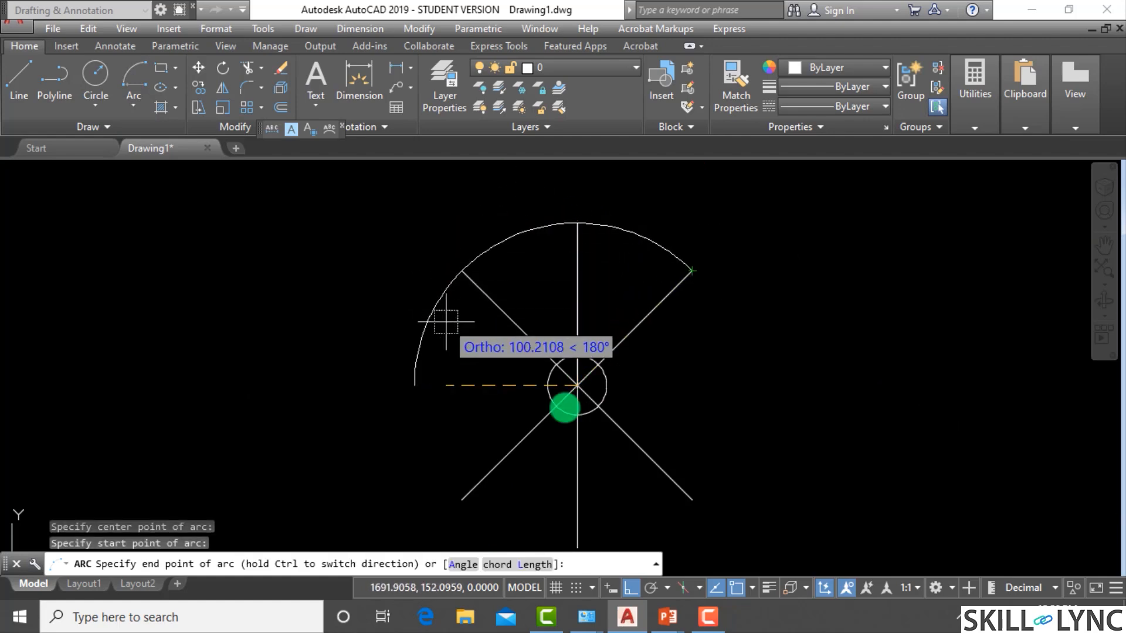
left_click(629, 593)
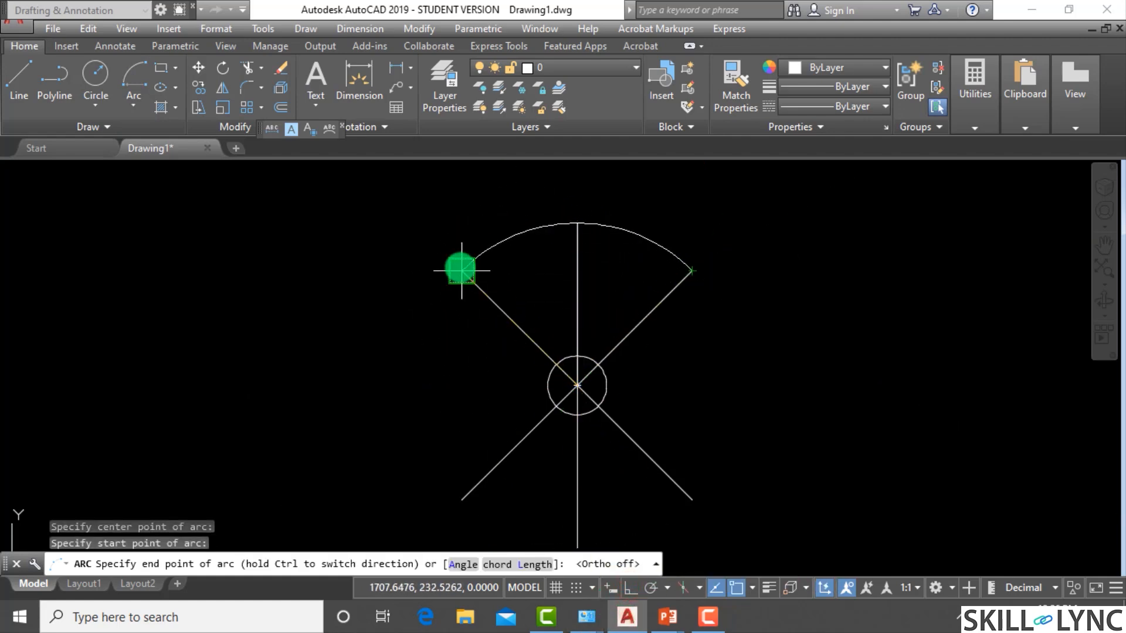
left_click(461, 500)
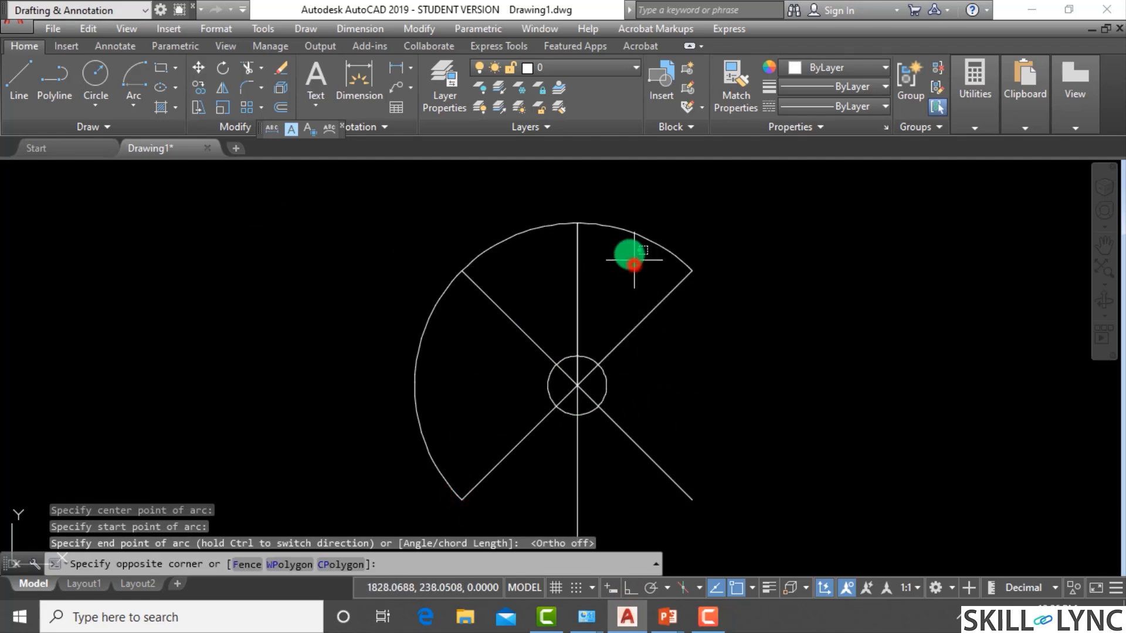
Step: Erase the arc running from the upper-right to the lower-left line end
left_click(607, 213)
type("e")
key("Return")
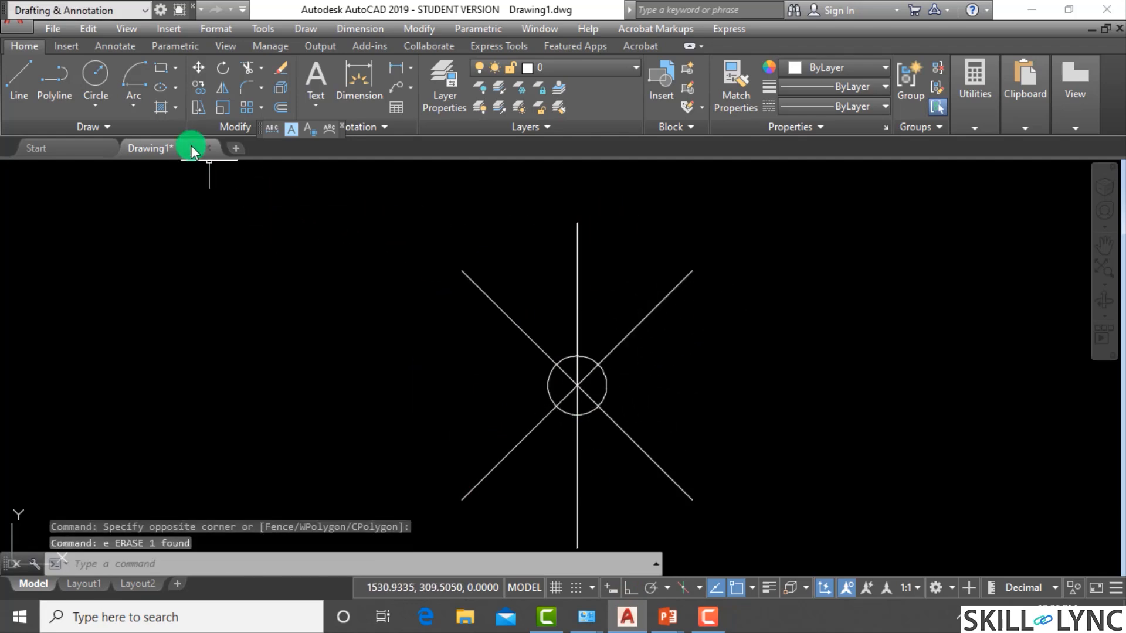
Step: Draw a Center, Start, Angle arc around the circle's centre, starting at the upper-right line end with a 90-degree included angle
left_click(142, 110)
left_click(204, 410)
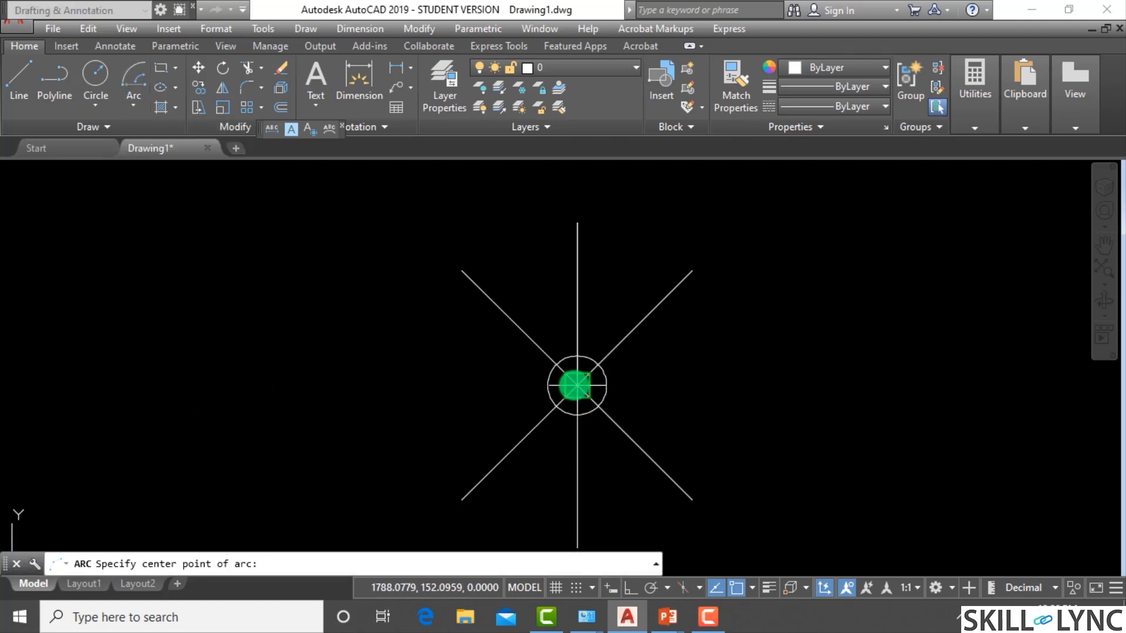
left_click(576, 386)
left_click(692, 271)
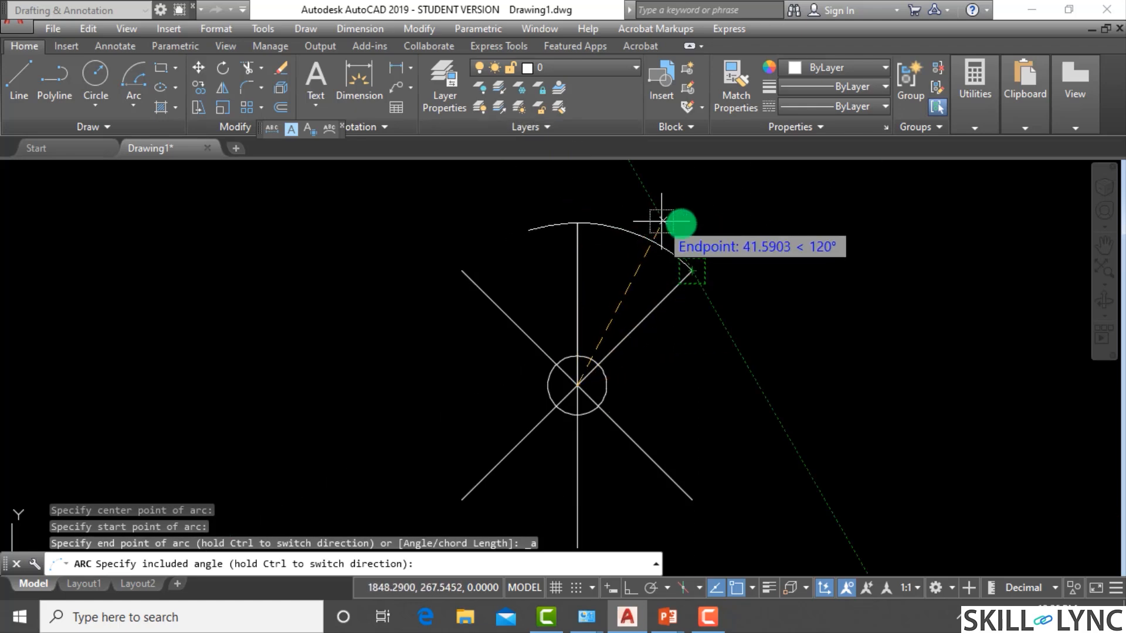
type("90")
key("Return")
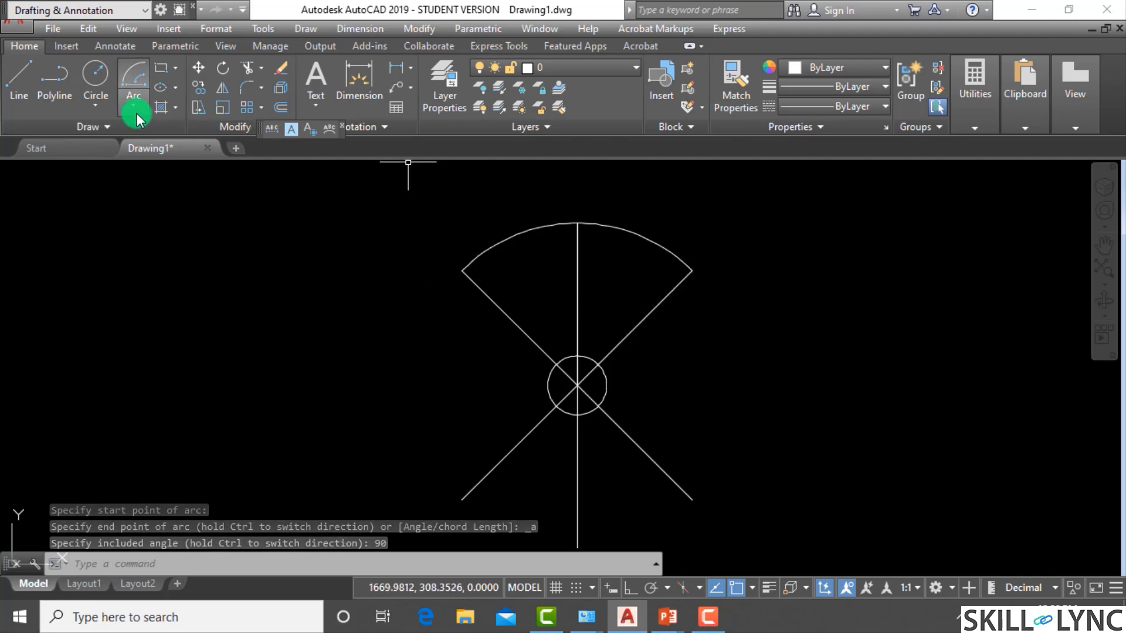
Step: Erase the arc connecting the two upper diagonal line ends
left_click(523, 253)
left_click(486, 207)
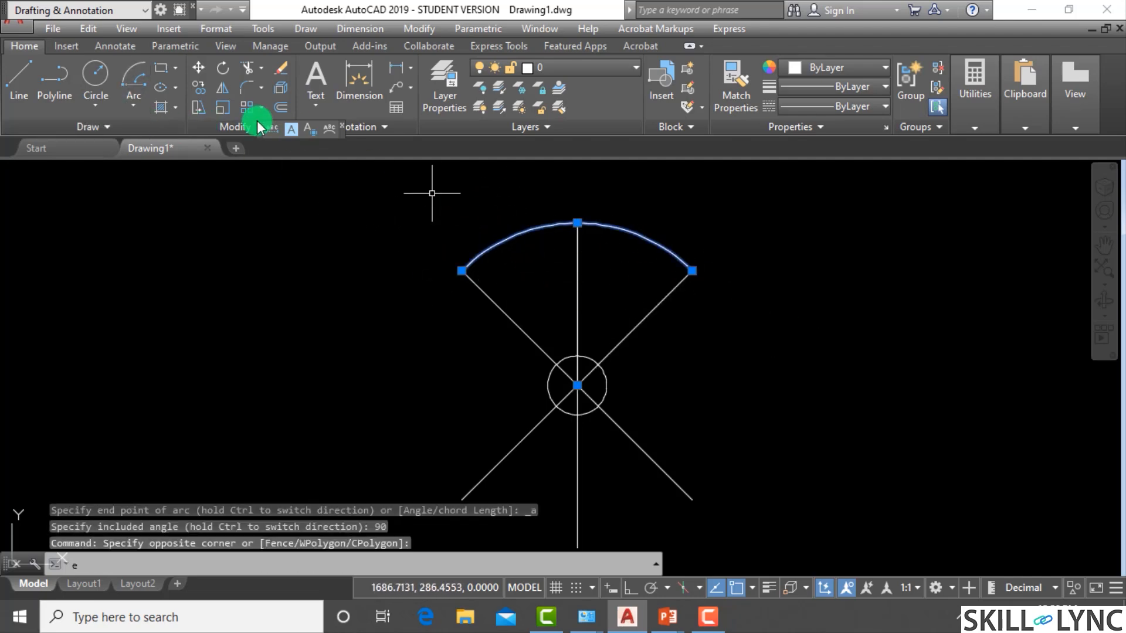
type("e")
key("Return")
left_click(134, 104)
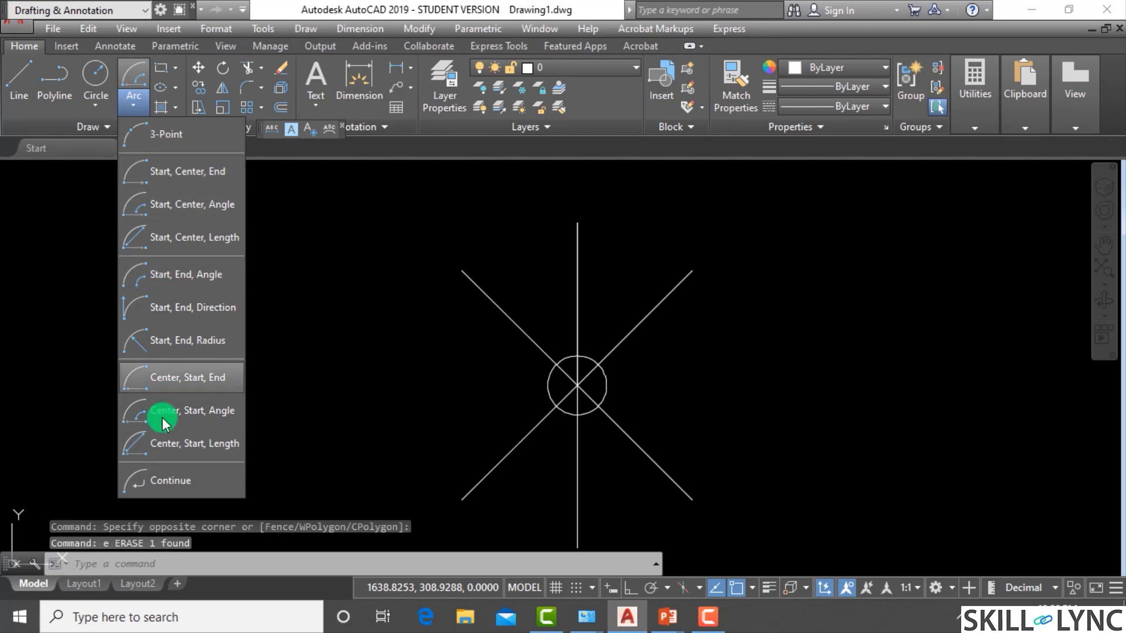
key("Escape")
key("Escape")
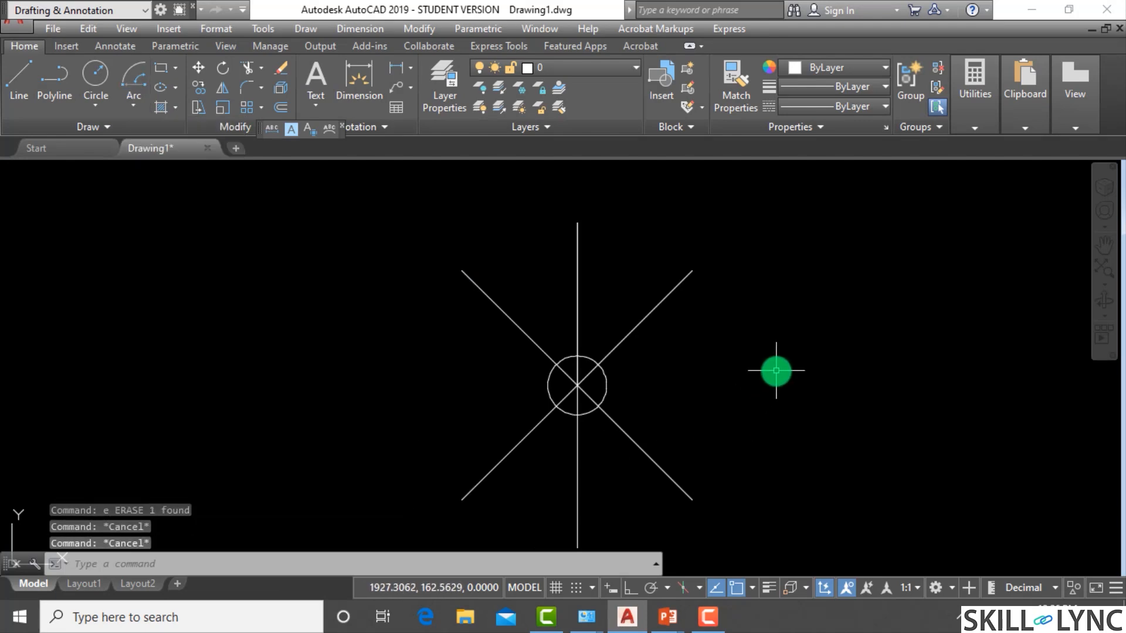
Step: Draw a line from the upper-left diagonal's end to the upper-right diagonal's end
type("l")
key("Return")
left_click(460, 268)
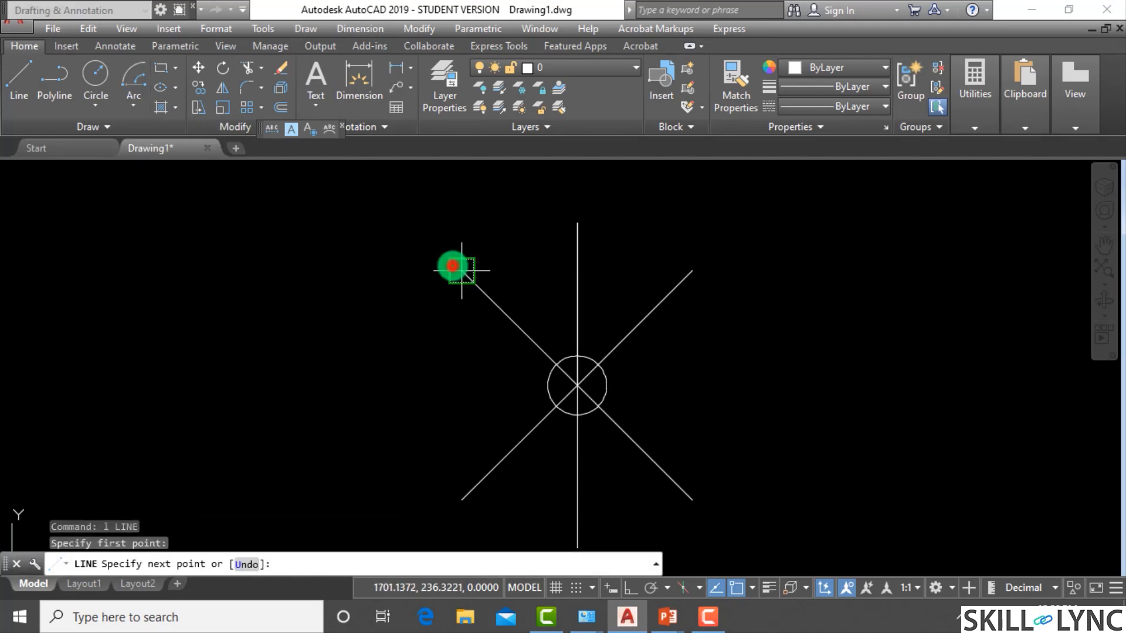
left_click(680, 273)
key("Escape")
key("Escape")
key("Escape")
Step: Add a linear dimension above the horizontal line joining the two upper diagonals by selecting the line as the object
scroll(652, 211, "up", 2)
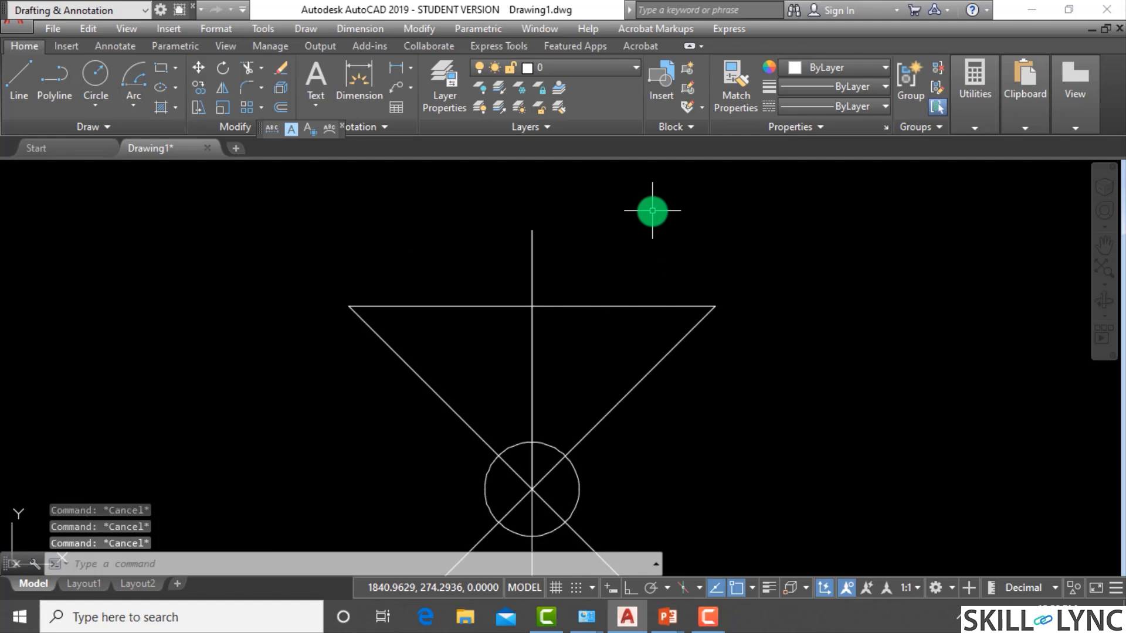
type("dimlin")
key("Return")
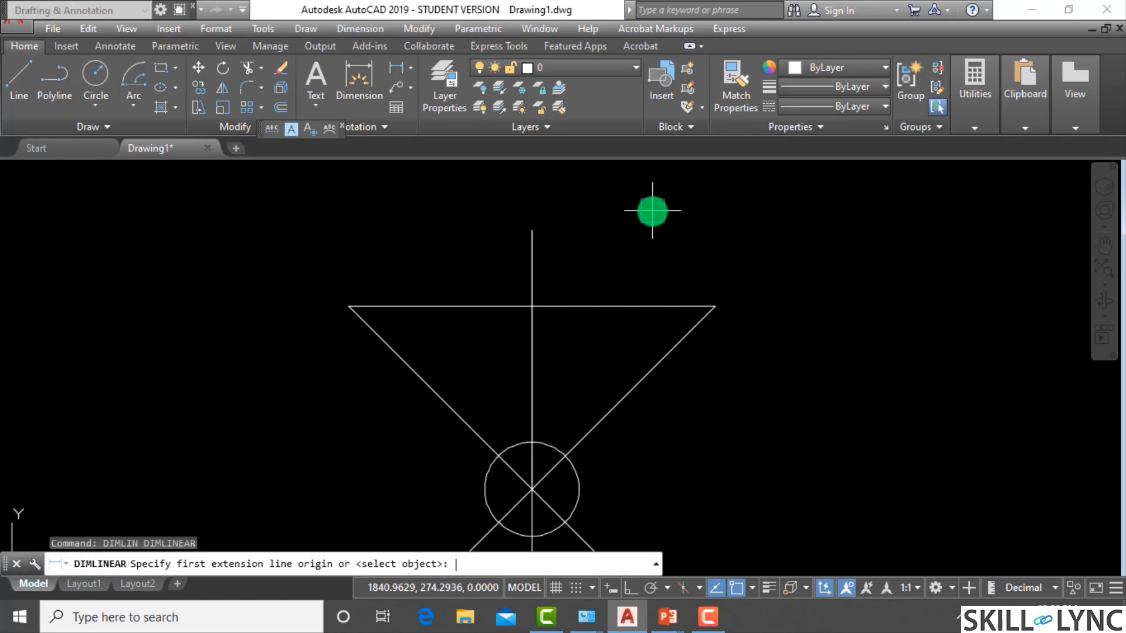
key("Return")
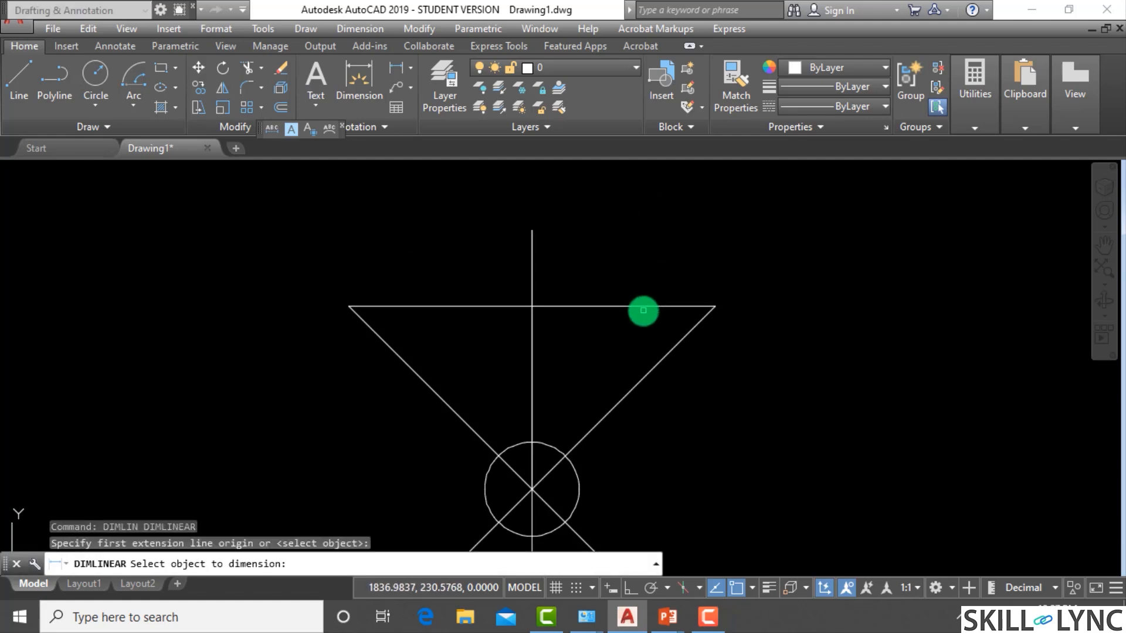
left_click(643, 306)
left_click(641, 273)
scroll(560, 275, "up", 4)
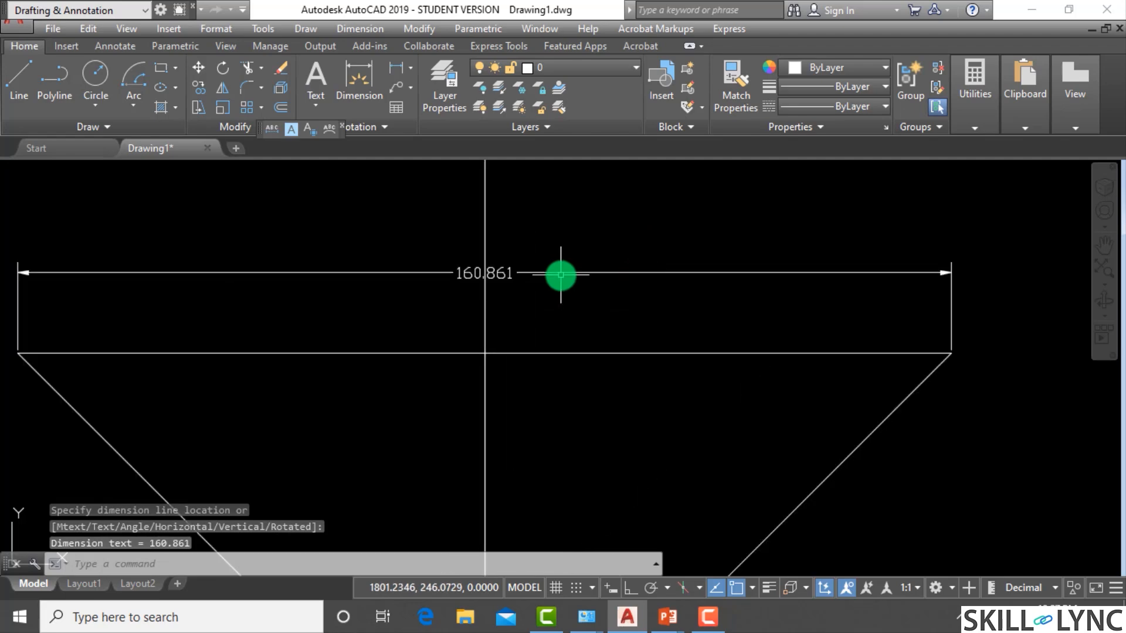
Step: Erase the linear dimension above the horizontal line
scroll(605, 277, "down", 5)
scroll(606, 278, "up", 3)
left_click(606, 287)
left_click(593, 255)
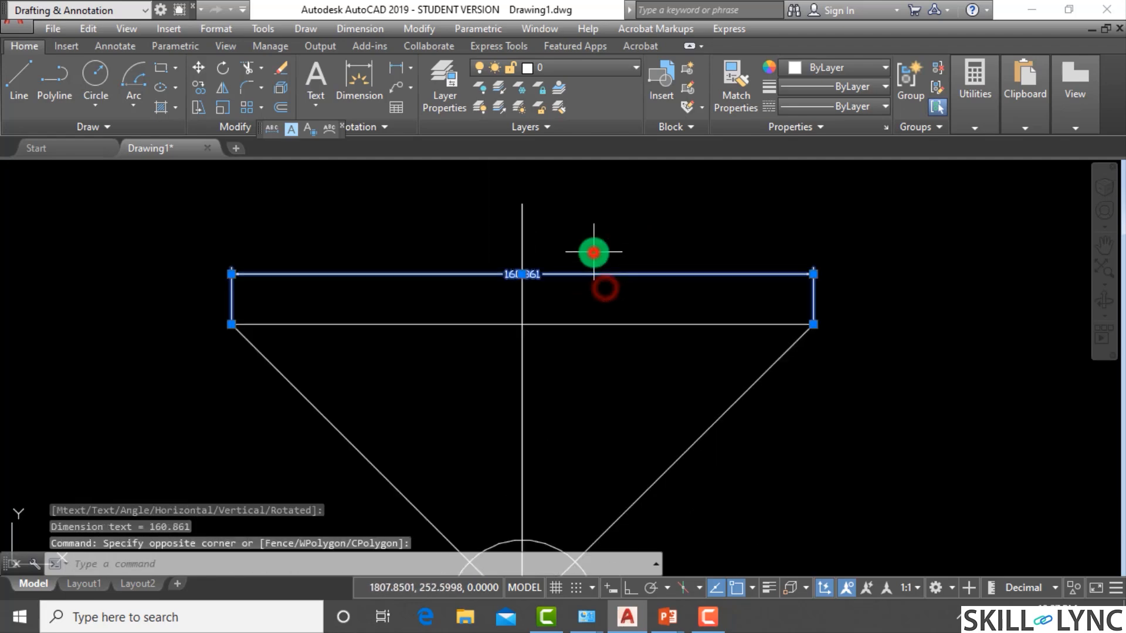
type("e")
key("Return")
scroll(717, 302, "down", 2)
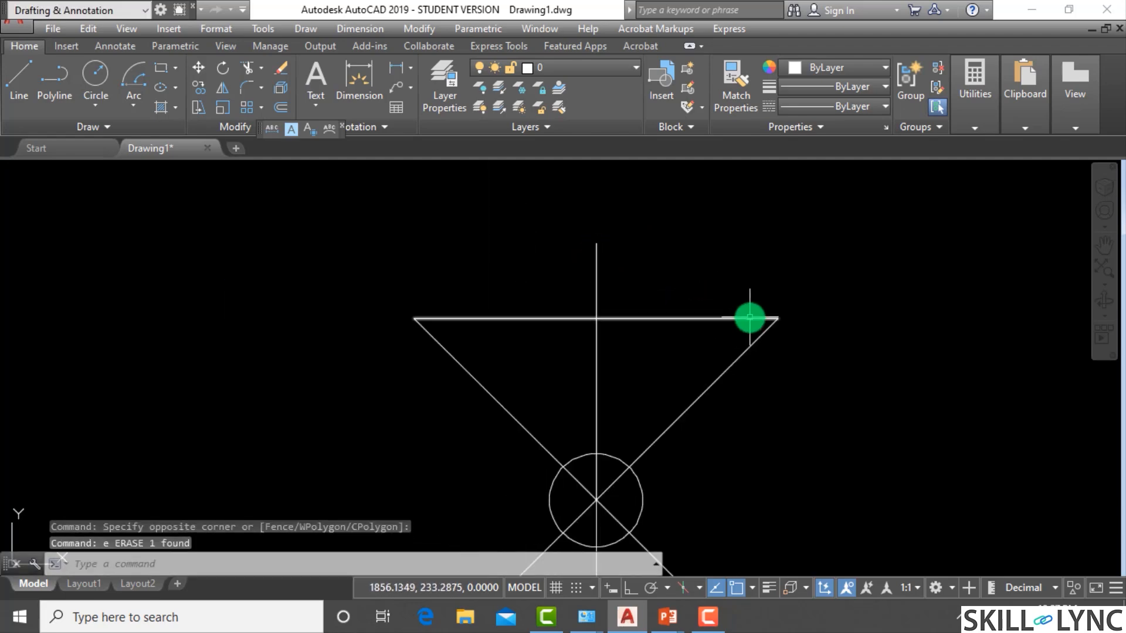
Step: Draw a Center, Start, Length arc around the circle's centre, starting at the upper-right line end with a chord length of 60
left_click(132, 105)
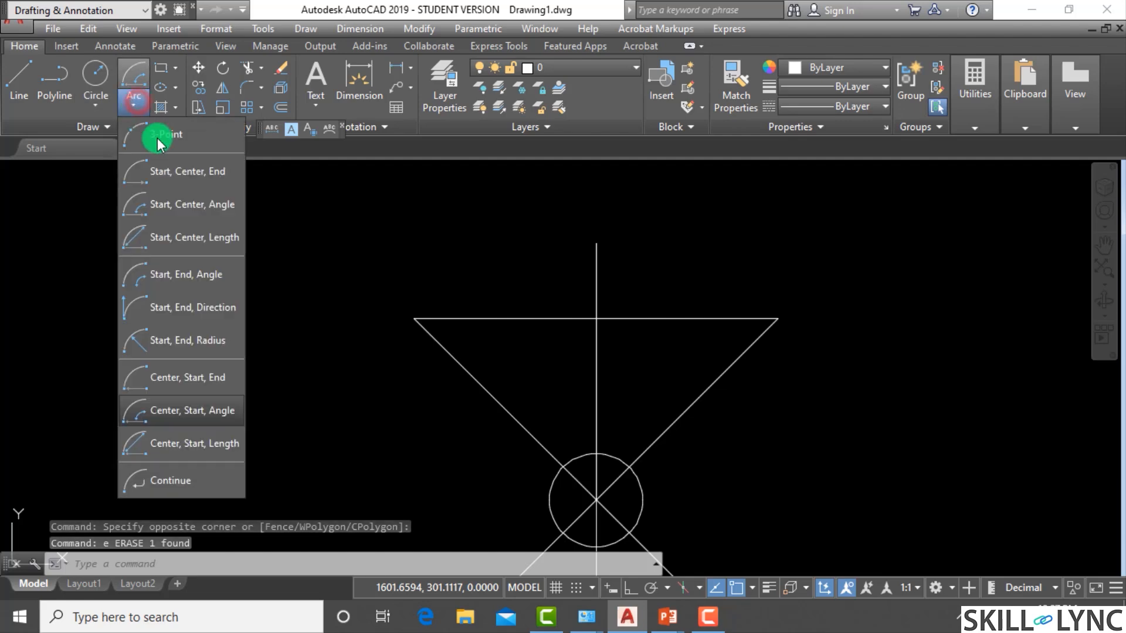
left_click(206, 445)
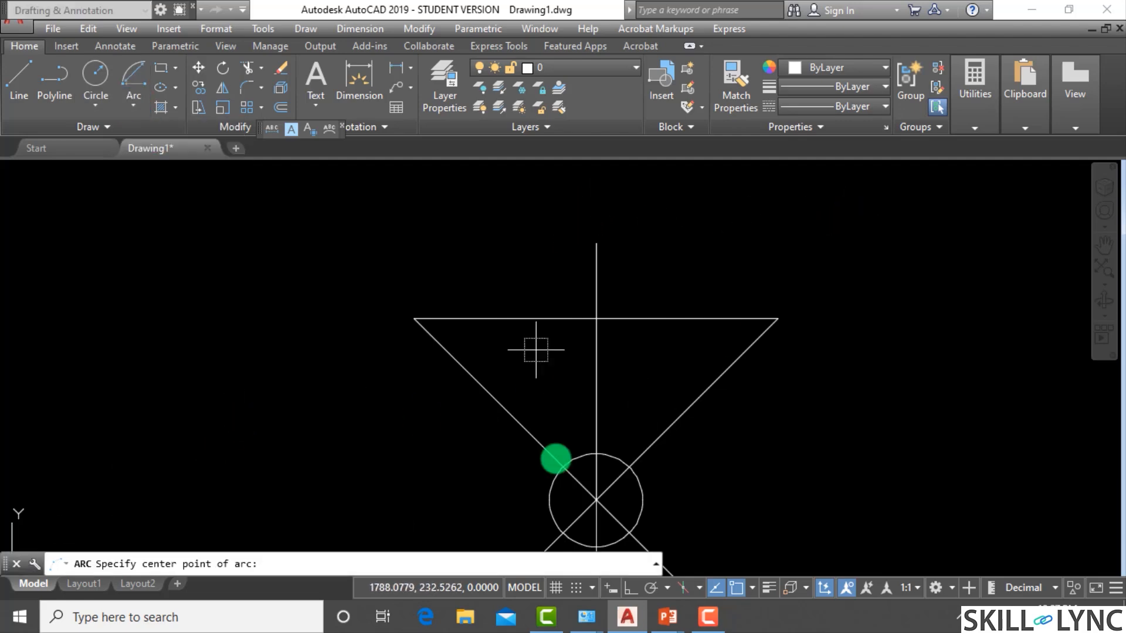
left_click(596, 500)
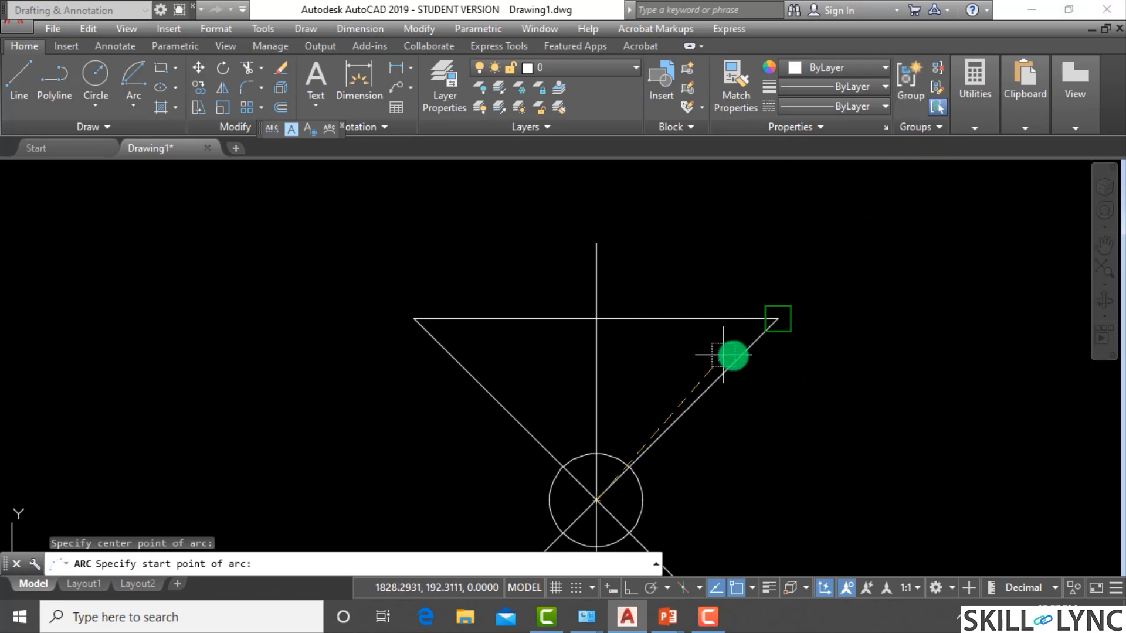
left_click(777, 318)
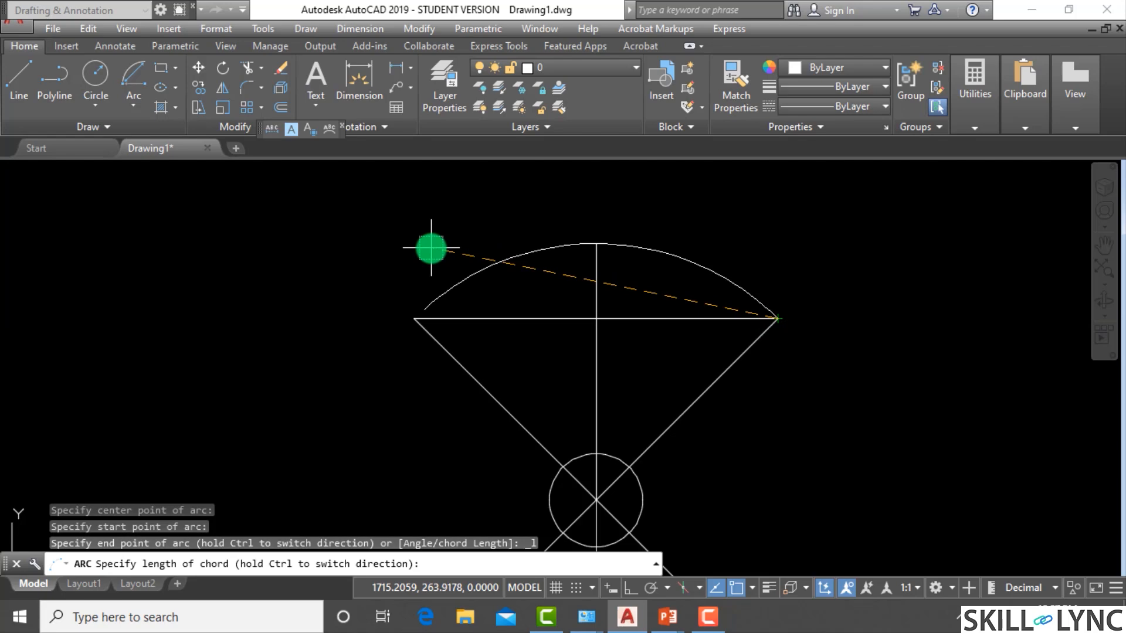
type("60")
key("Return")
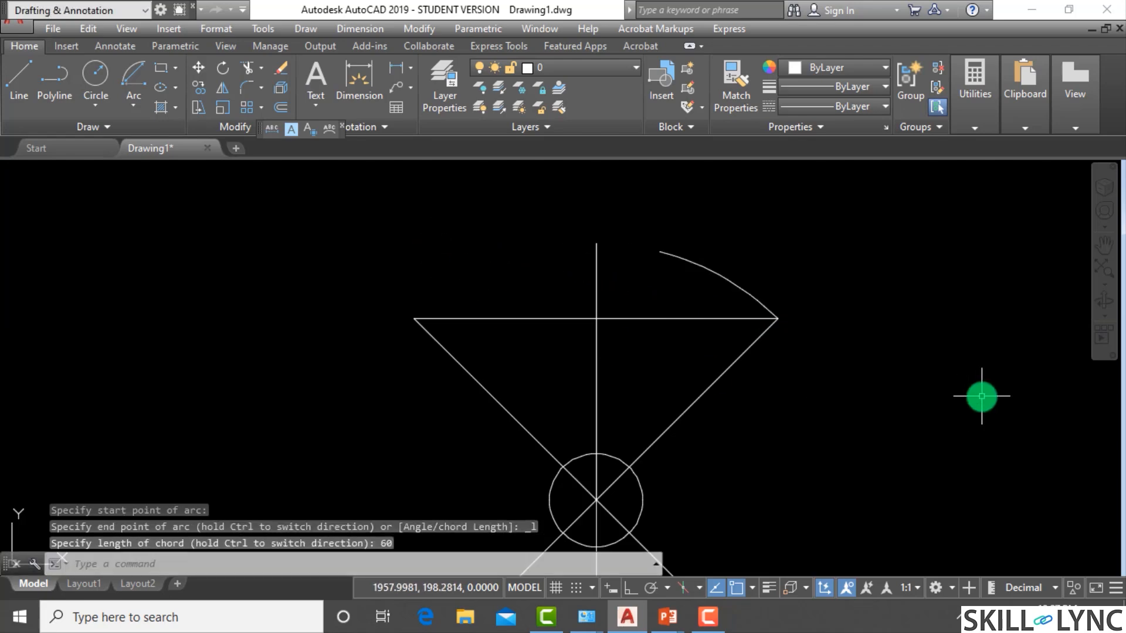
key("Escape")
key("Escape")
scroll(693, 235, "up", 2)
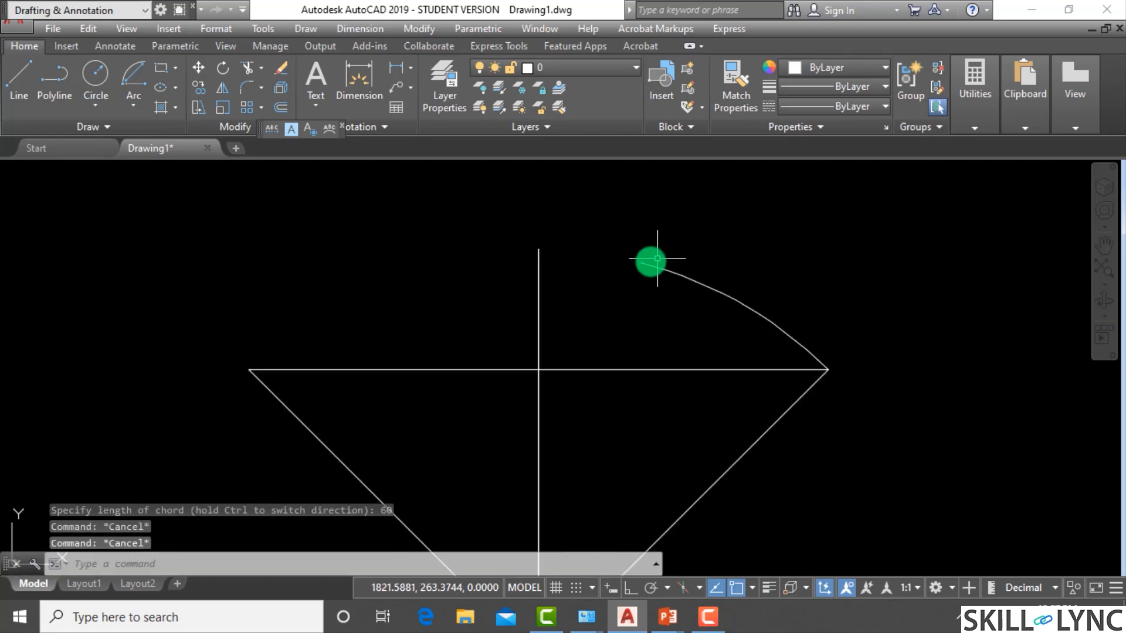
left_click(657, 258)
key("Escape")
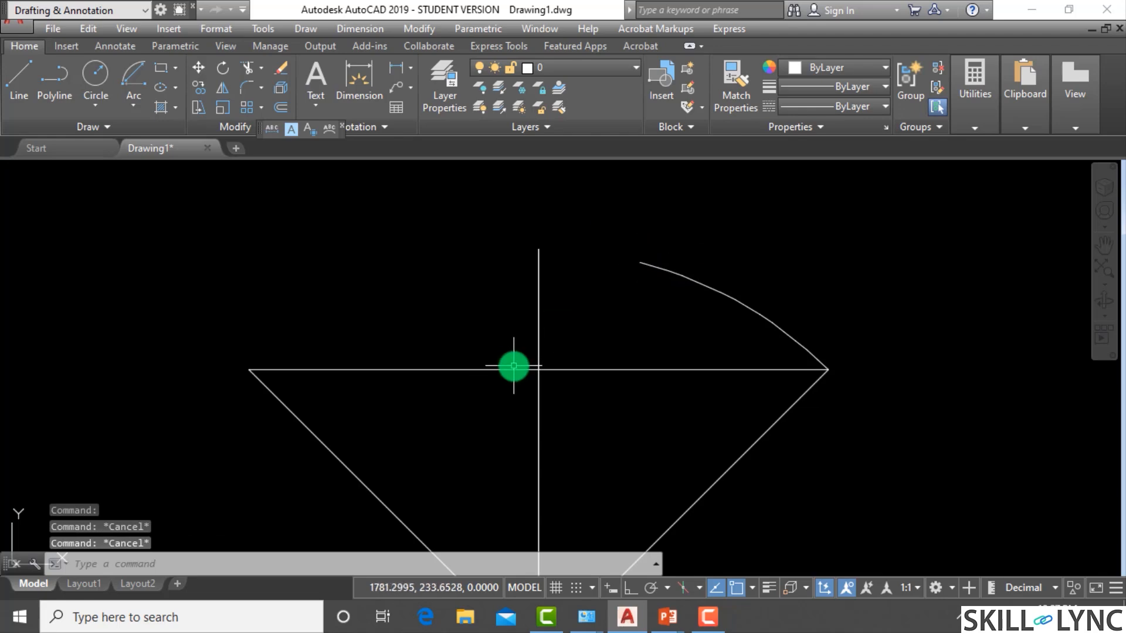
Step: Add a linear dimension to the horizontal line between the upper diagonals, placed just below it
type("dimli")
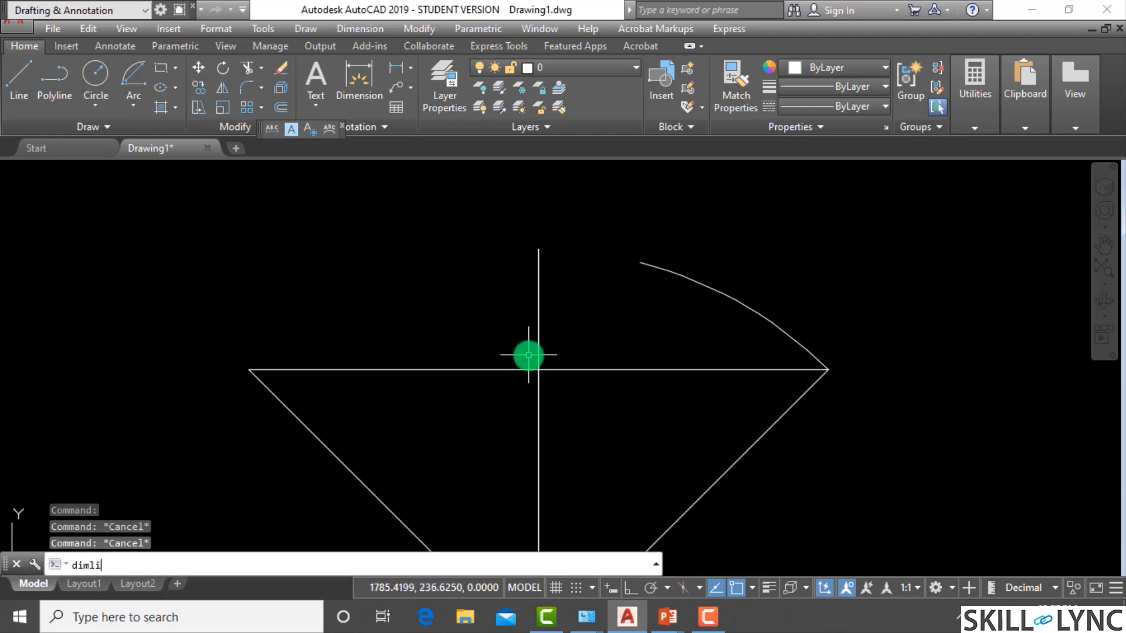
type("n")
key("Return")
key("Return")
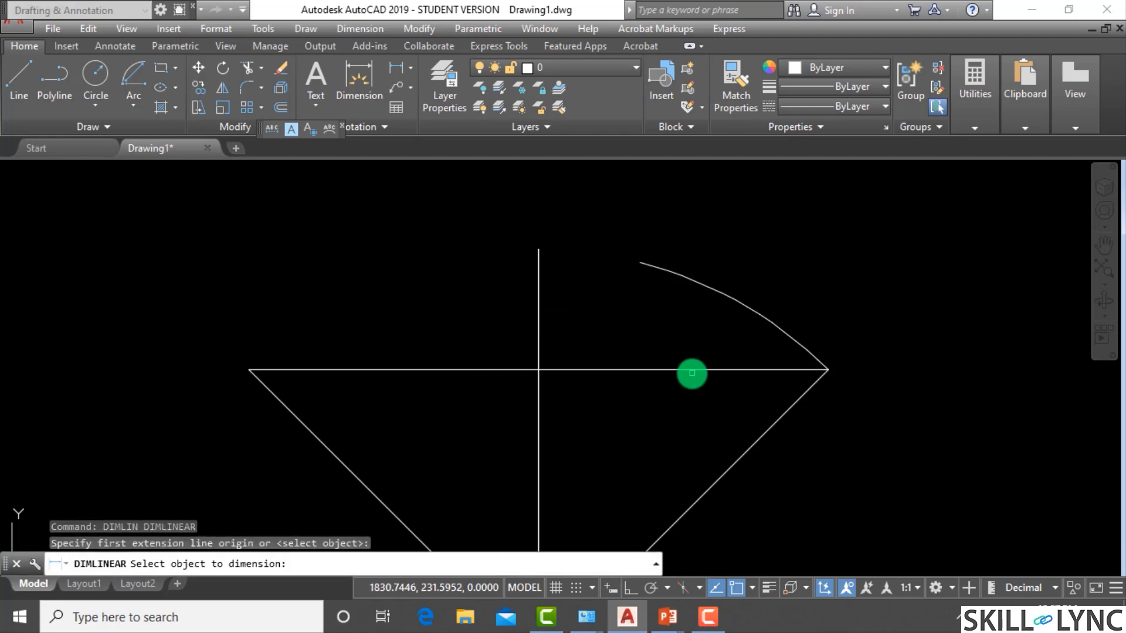
left_click(693, 371)
left_click(692, 417)
key("Escape")
key("Escape")
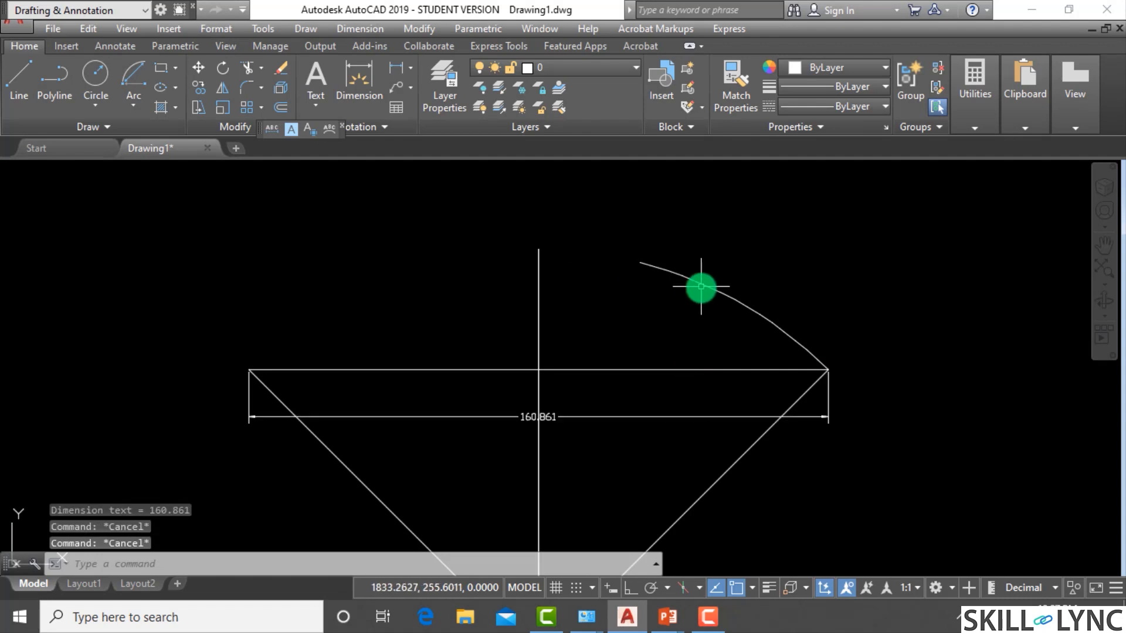
Step: Erase the arc with the 60 chord length
left_click(700, 287)
left_click(660, 277)
type("e")
key("Return")
key("Escape")
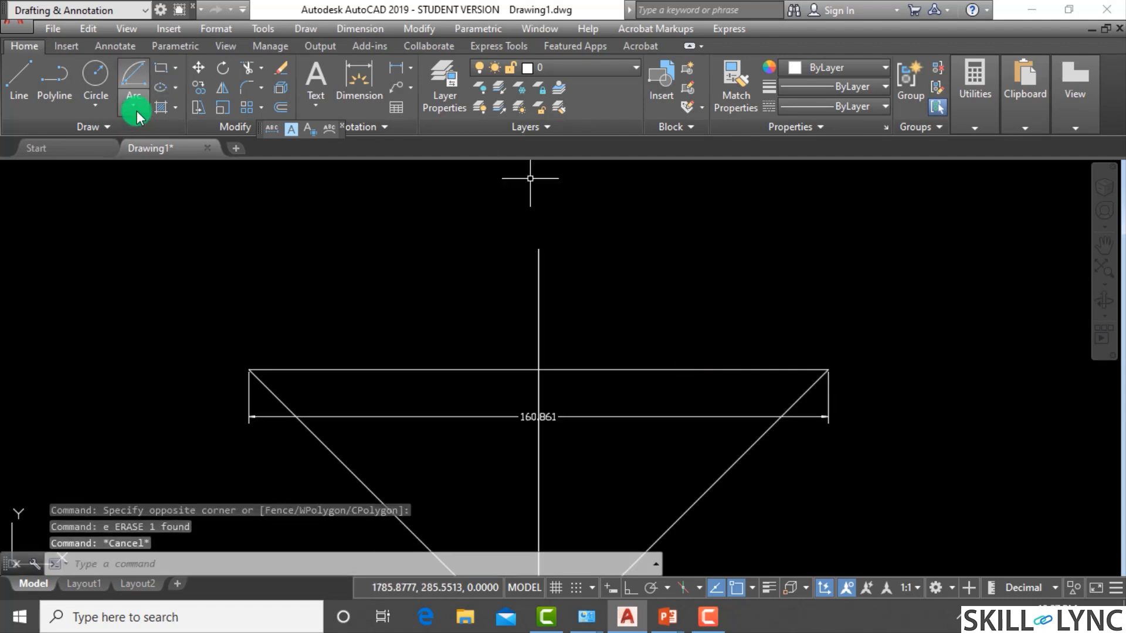
Step: Draw a Center, Start, Length arc around the circle's centre, starting at the upper-right line end with a chord length of 160
left_click(134, 105)
left_click(180, 443)
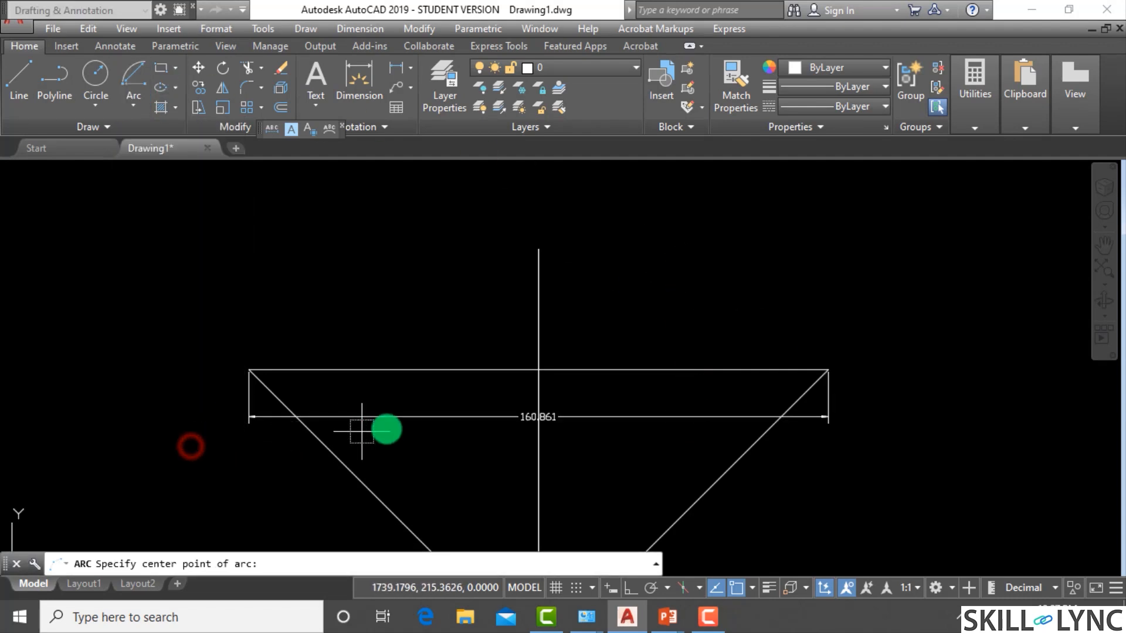
scroll(536, 364, "down", 2)
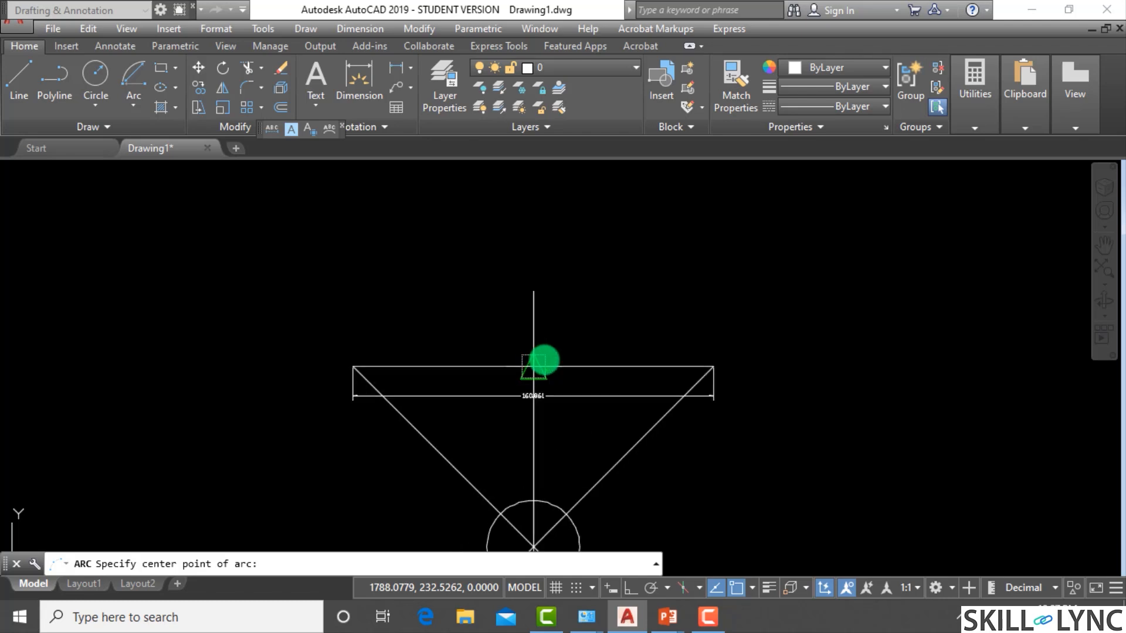
scroll(540, 414, "down", 2)
scroll(536, 497, "up", 3)
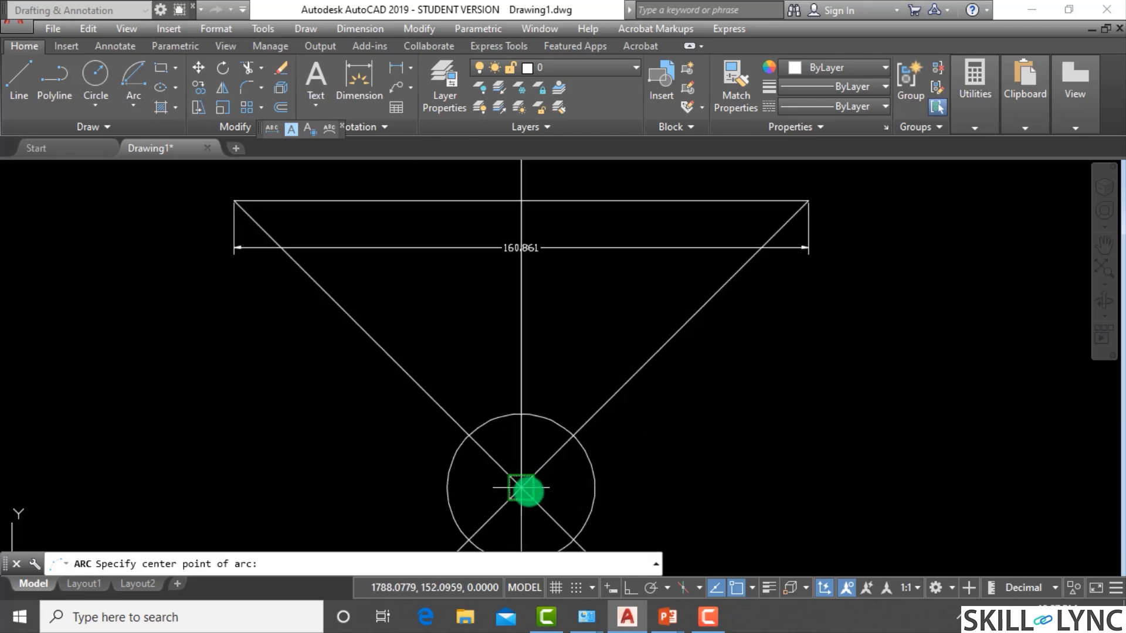
left_click(520, 486)
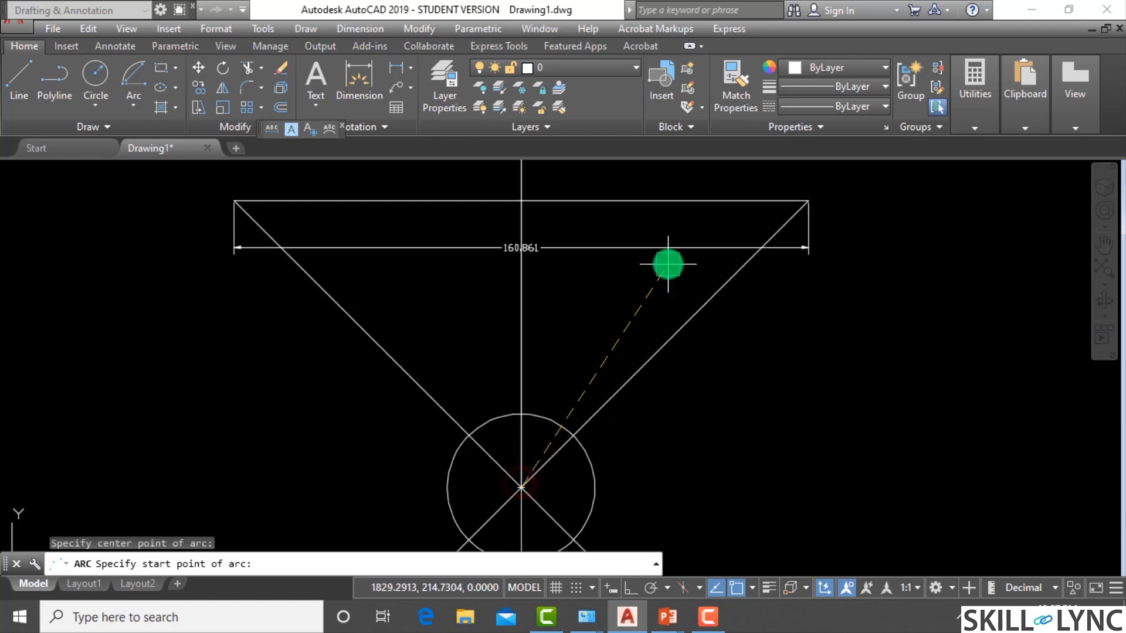
left_click(809, 201)
scroll(522, 389, "down", 4)
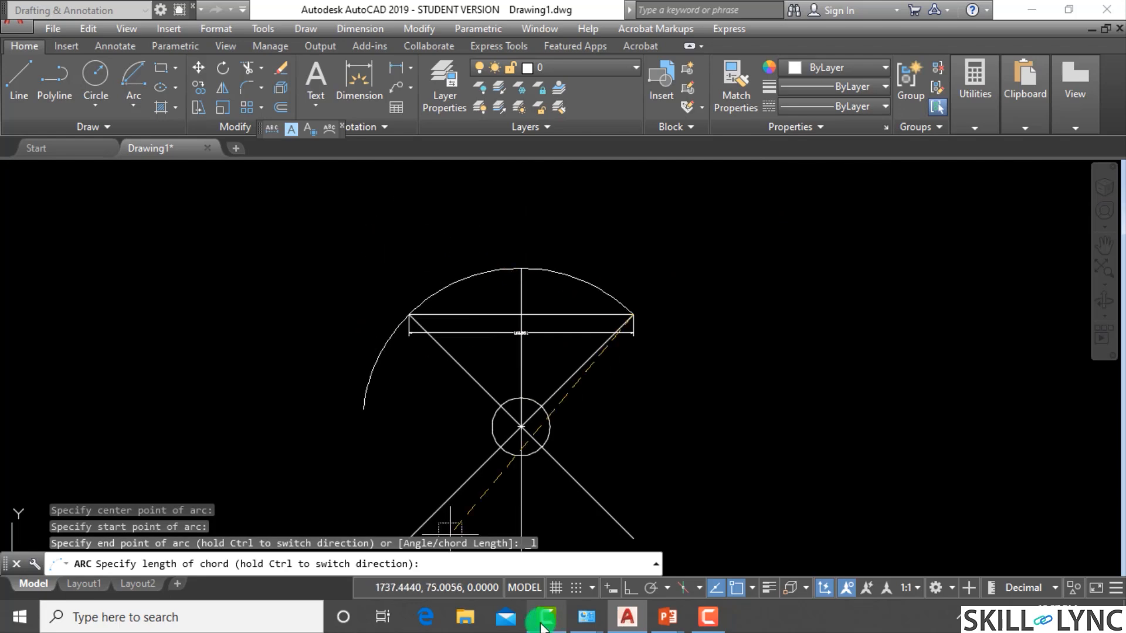
type("16")
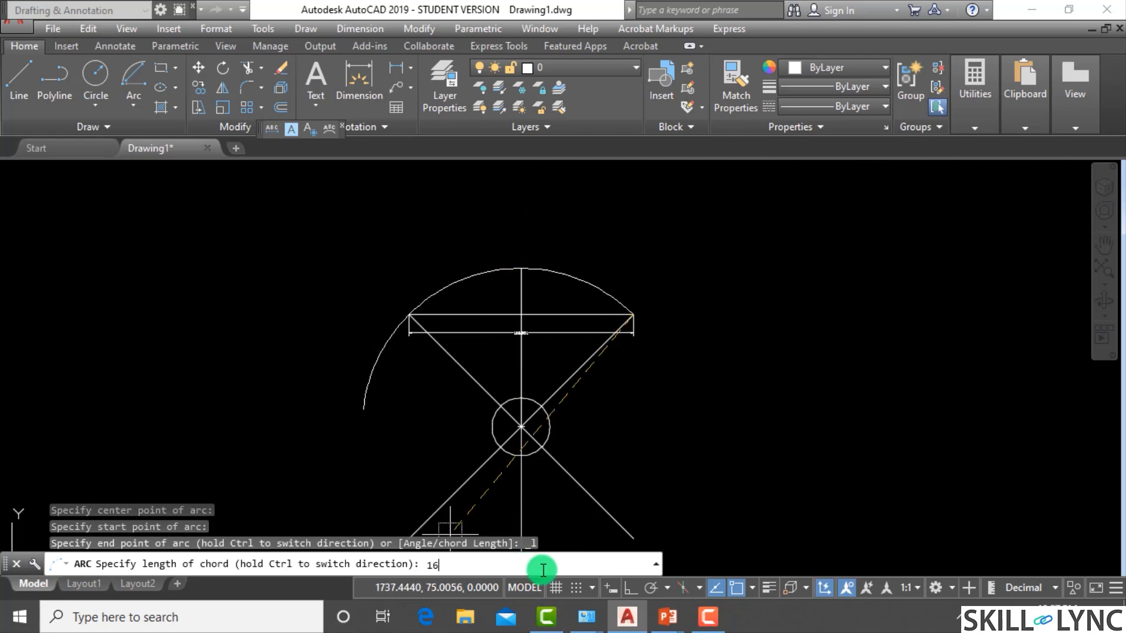
type("0")
key("Return")
key("Escape")
key("Escape")
Step: Erase the whole radiating-line figure, including its circle, arc, horizontal line and dimension
scroll(592, 314, "up", 4)
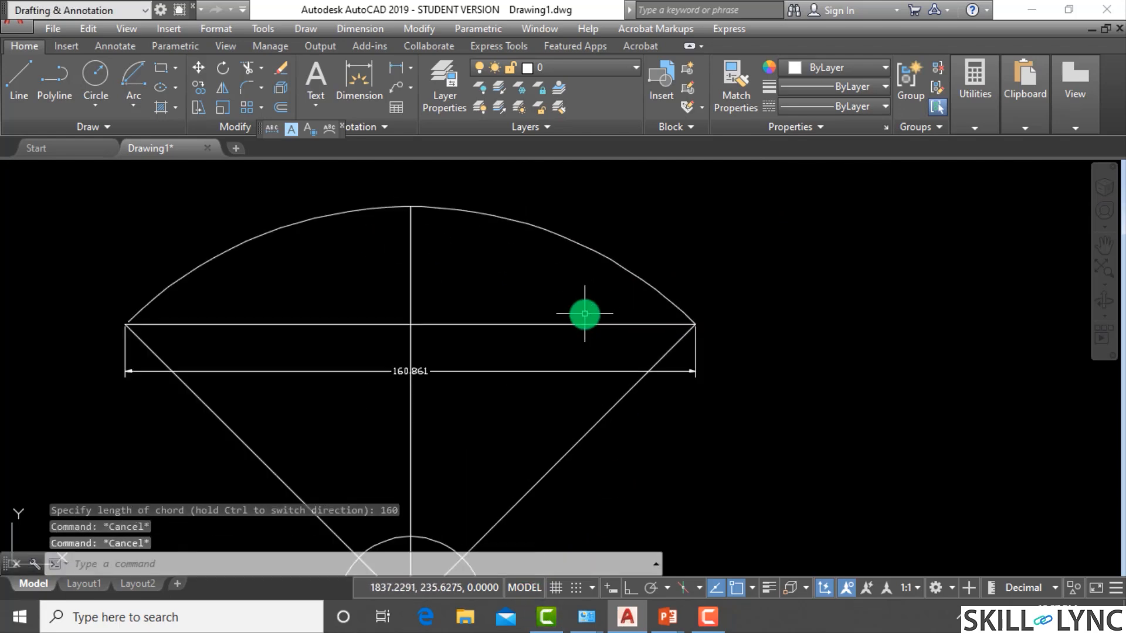
scroll(585, 314, "down", 4)
scroll(593, 340, "up", 2)
scroll(610, 411, "down", 2)
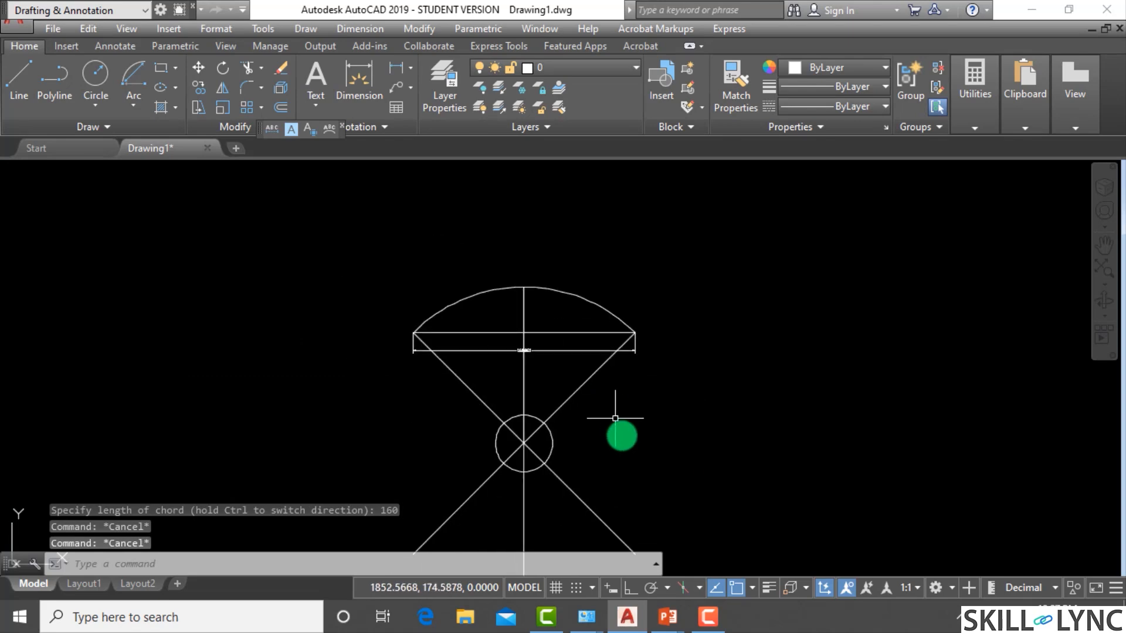
left_click(680, 501)
left_click(346, 271)
type("e")
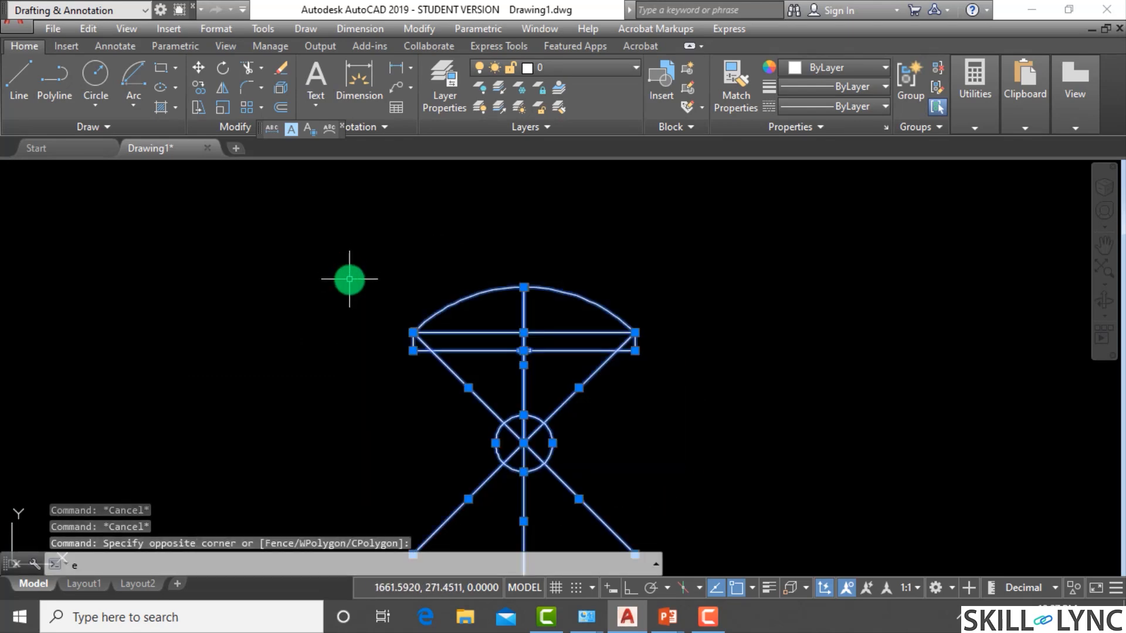
key("Return")
key("Escape")
Step: Erase the remaining group of earlier practice arcs and lines near the origin
scroll(550, 322, "down", 7)
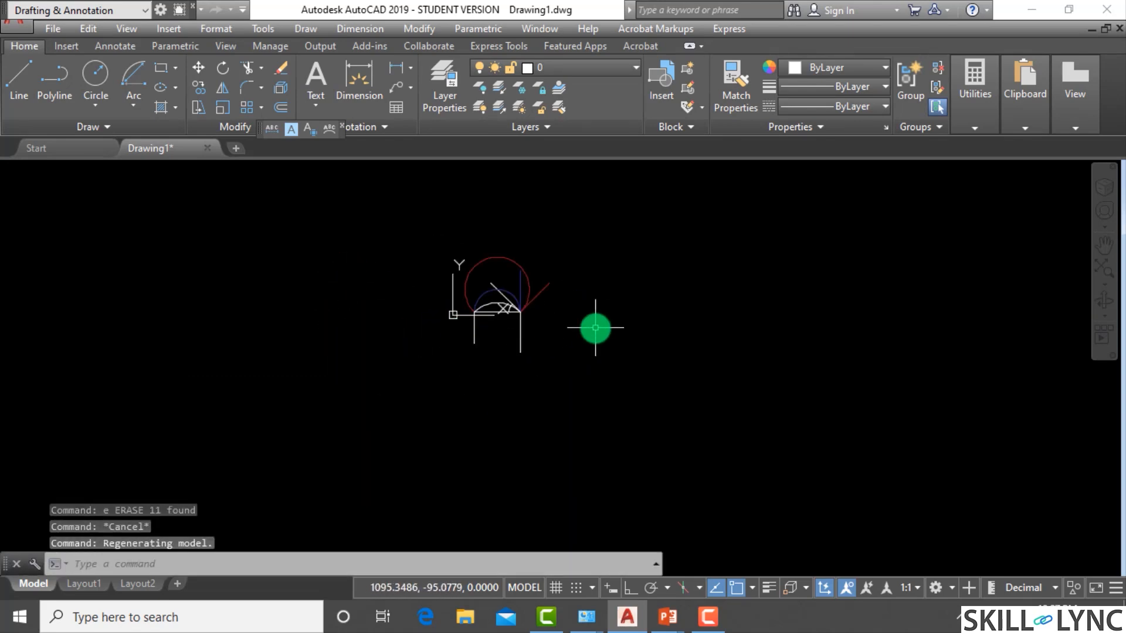
left_click(595, 327)
left_click(415, 234)
type("e")
key("Return")
key("Escape")
key("Escape")
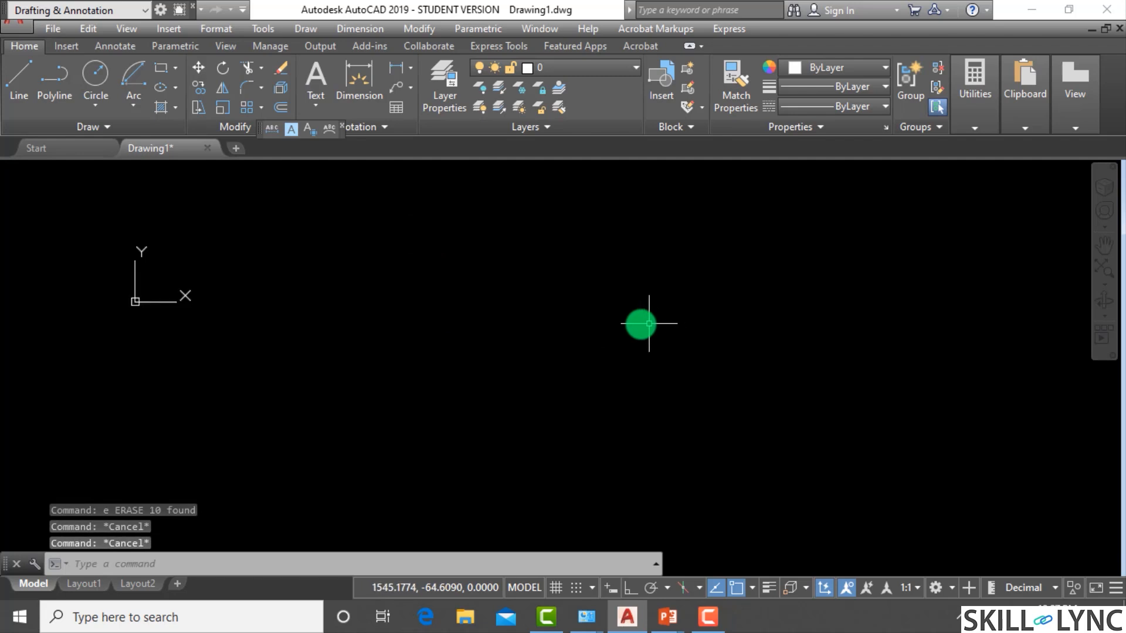
Step: Draw a single vertical line downward in the empty drawing, with Ortho on
type("l")
key("Return")
left_click(379, 324)
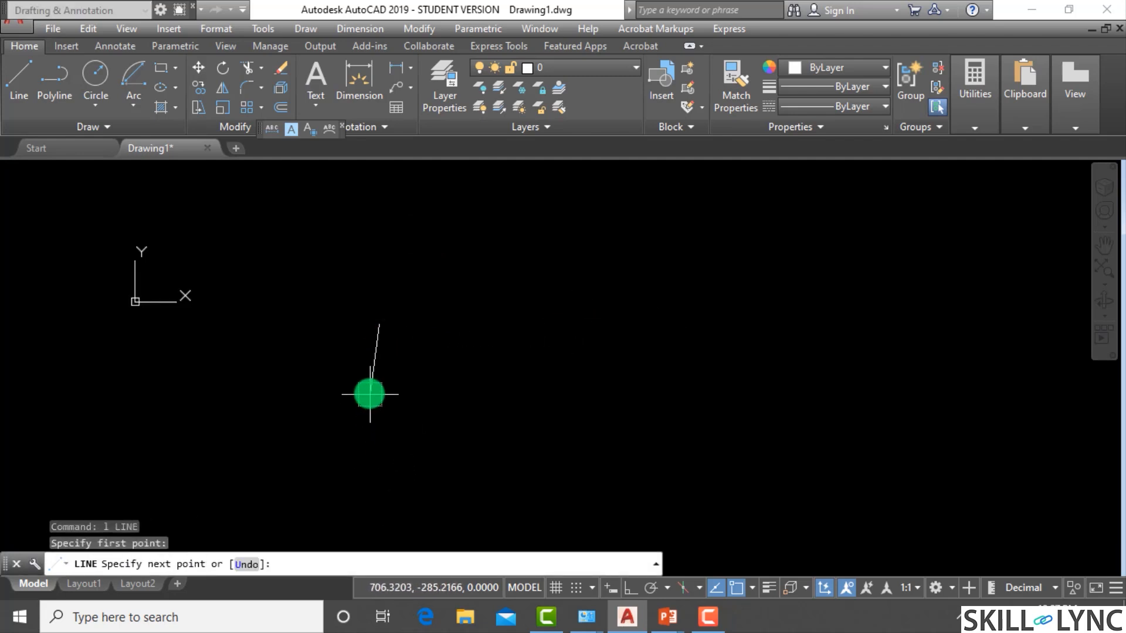
left_click(625, 588)
left_click(422, 441)
key("Escape")
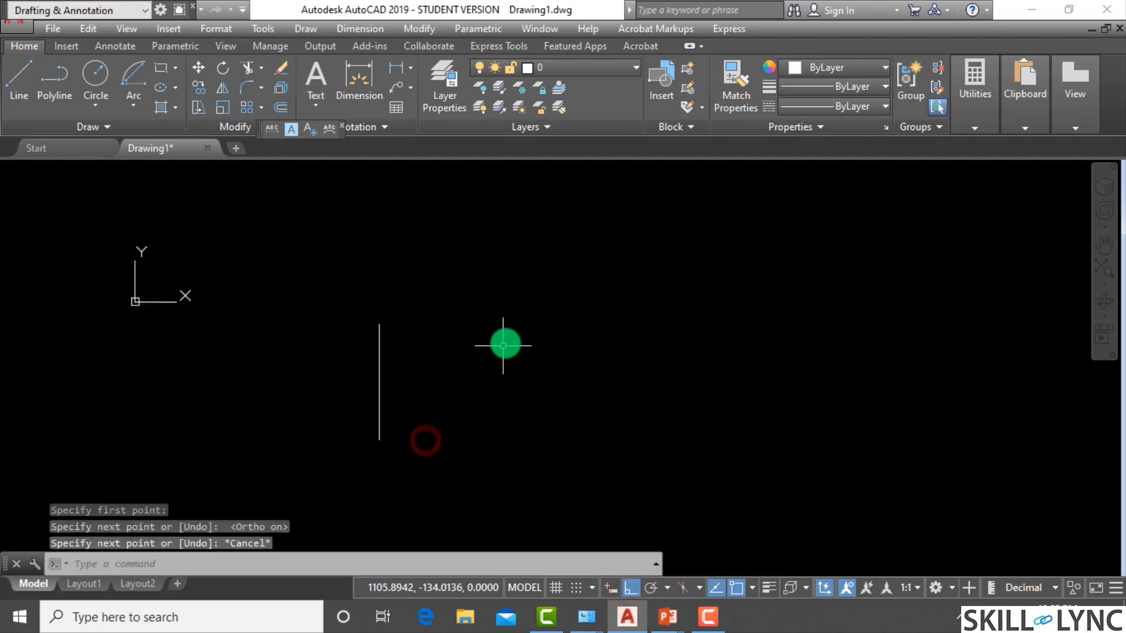
type("l")
key("Return")
left_click(380, 324)
key("Escape")
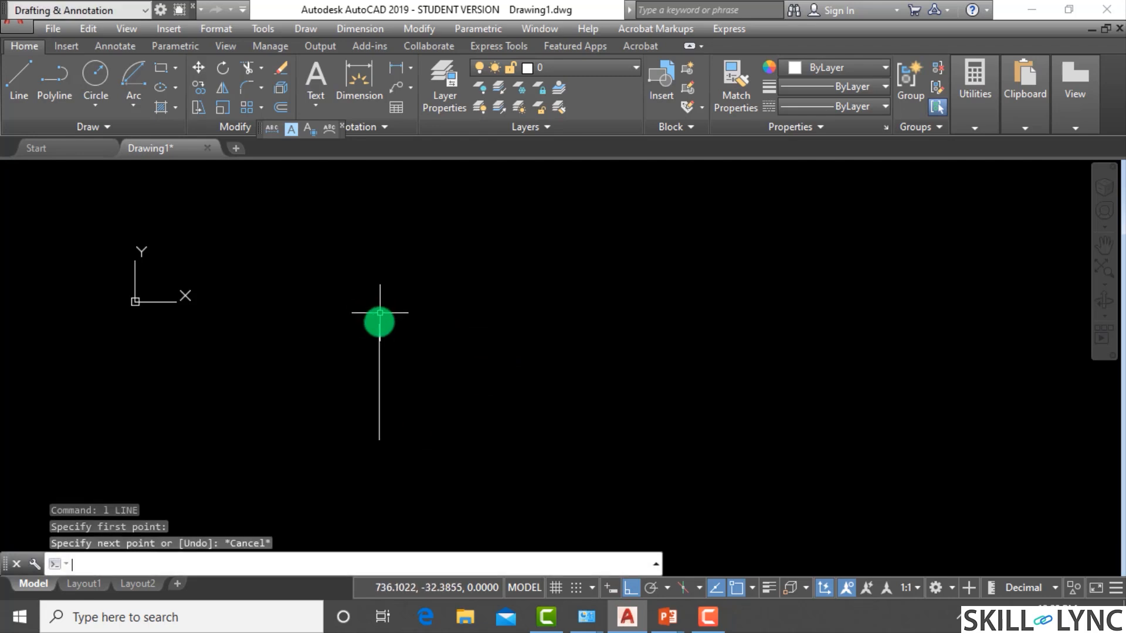
Step: Draw a horizontal line from the vertical line's upper end toward the right
key("Return")
left_click(379, 325)
left_click(694, 337)
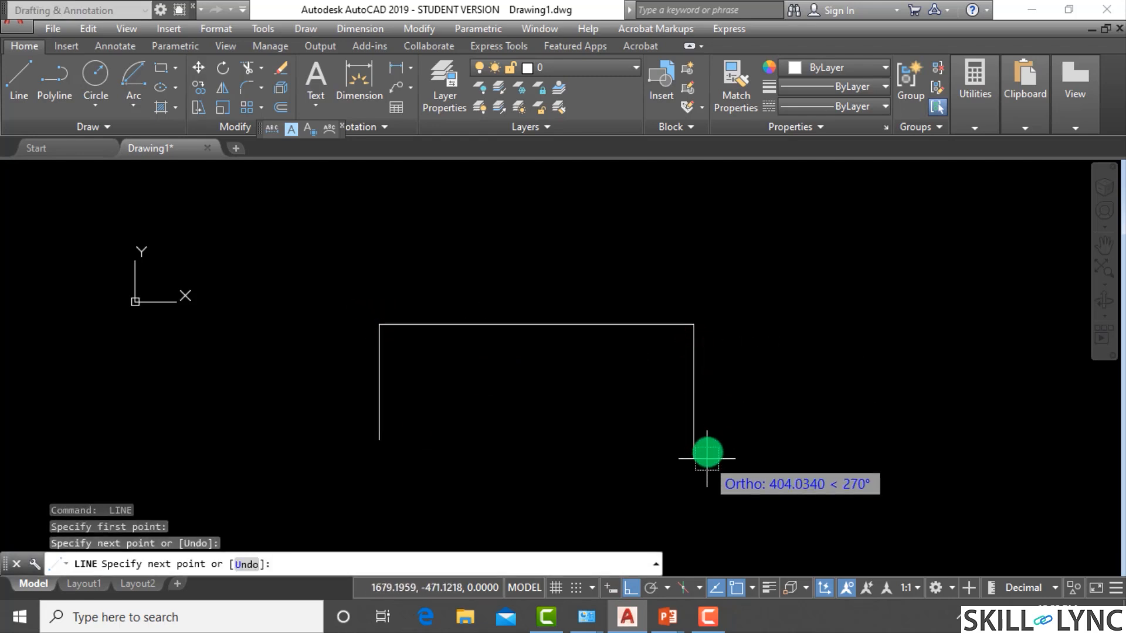
key("Escape")
key("Escape")
key("Escape")
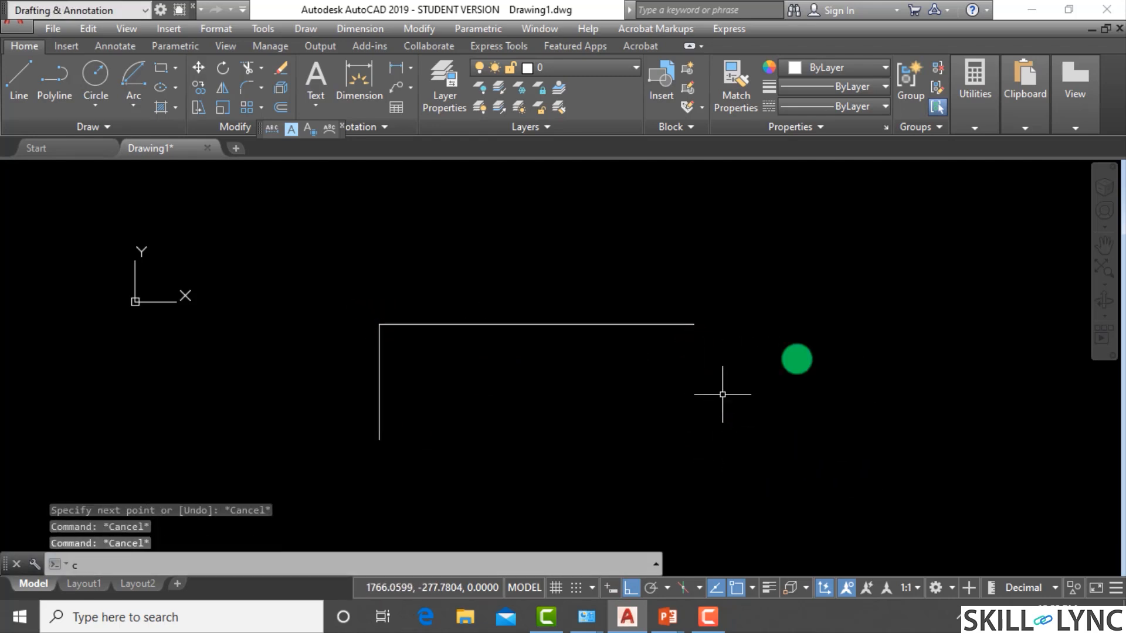
Step: Copy the vertical line from its upper end to the horizontal line's right end
key("Return")
left_click(384, 372)
left_click(334, 354)
key("Return")
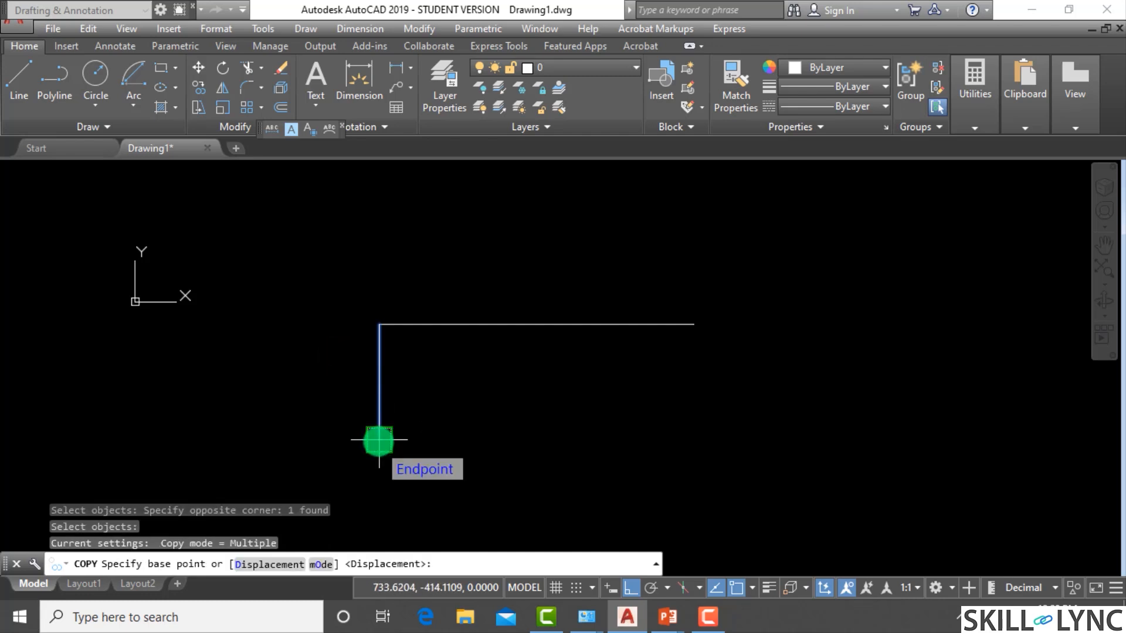
left_click(379, 326)
left_click(693, 326)
key("Escape")
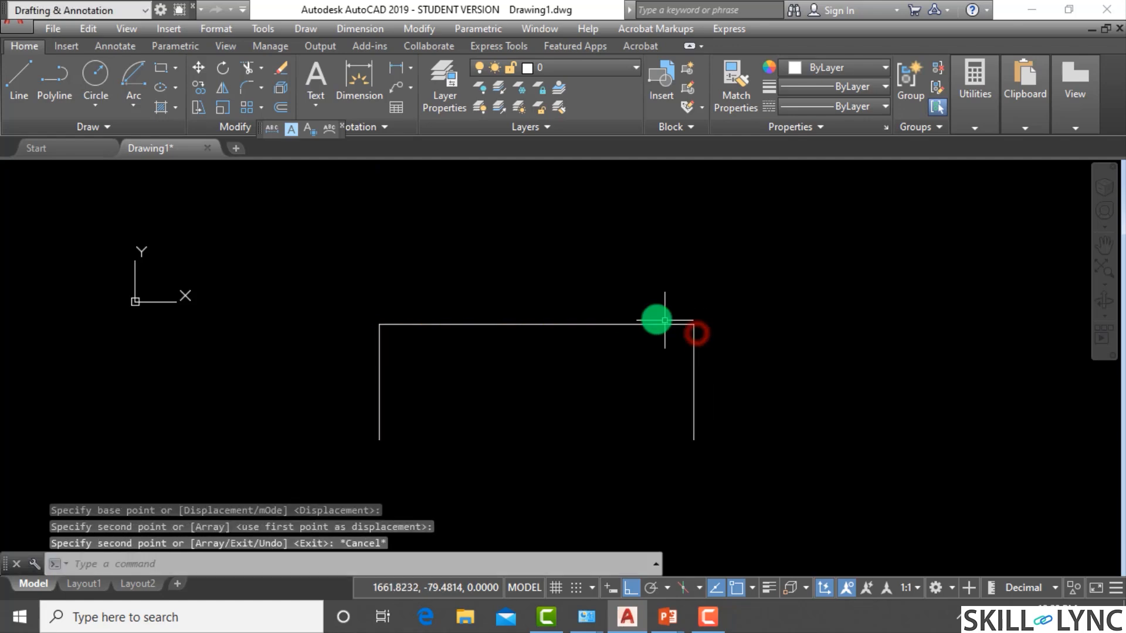
Step: Draw a short vertical line upward from the midpoint of the horizontal line
type("l")
key("Return")
left_click(537, 325)
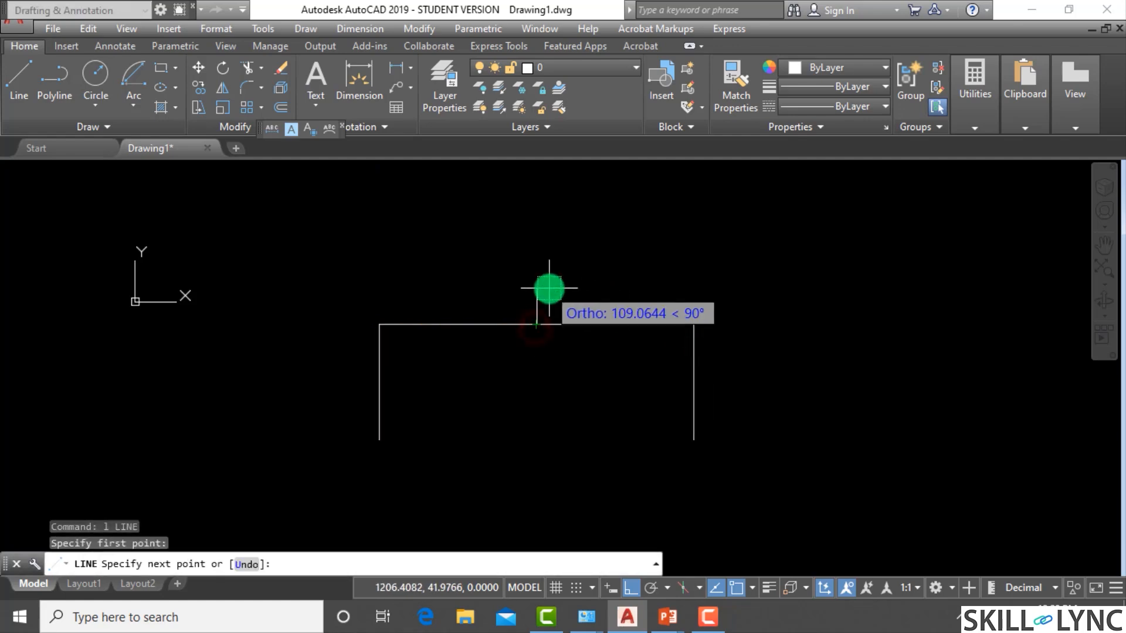
left_click(544, 286)
key("Escape")
key("Escape")
key("Escape")
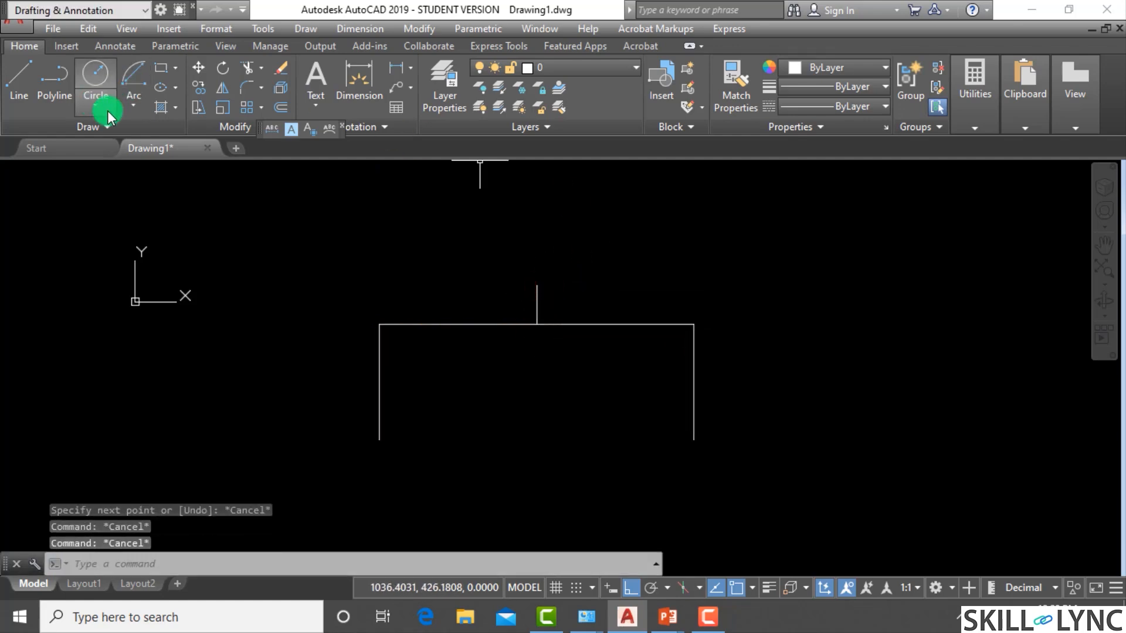
Step: Draw a 3-Point arc from the frame's upper-right corner through the short line's top end to the upper-left corner
left_click(139, 112)
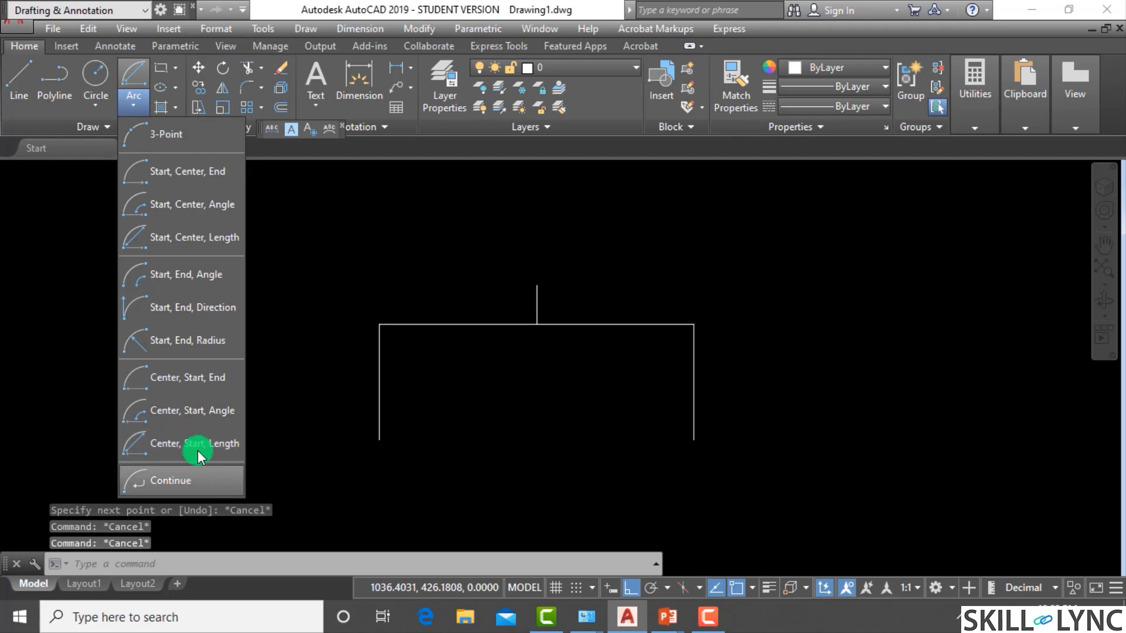
left_click(195, 141)
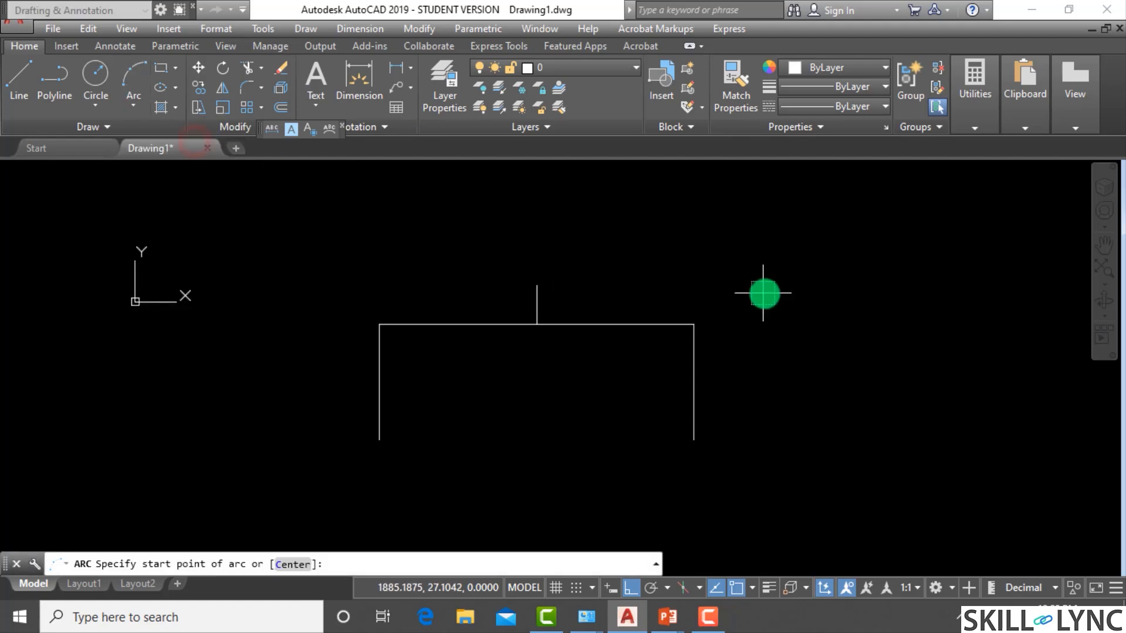
left_click(693, 323)
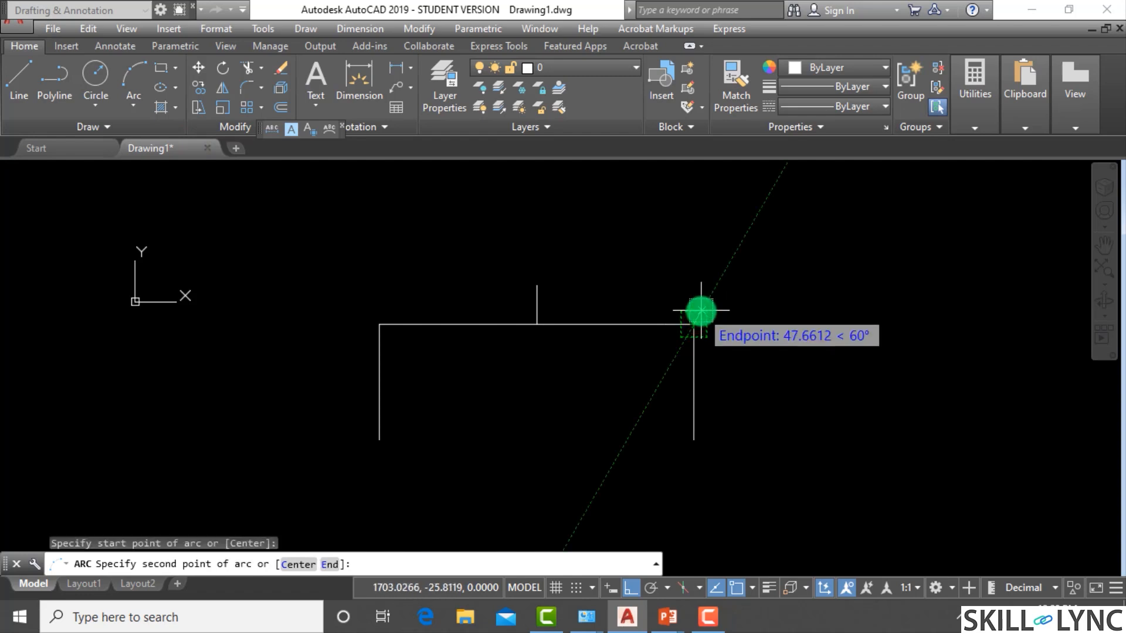
left_click(536, 286)
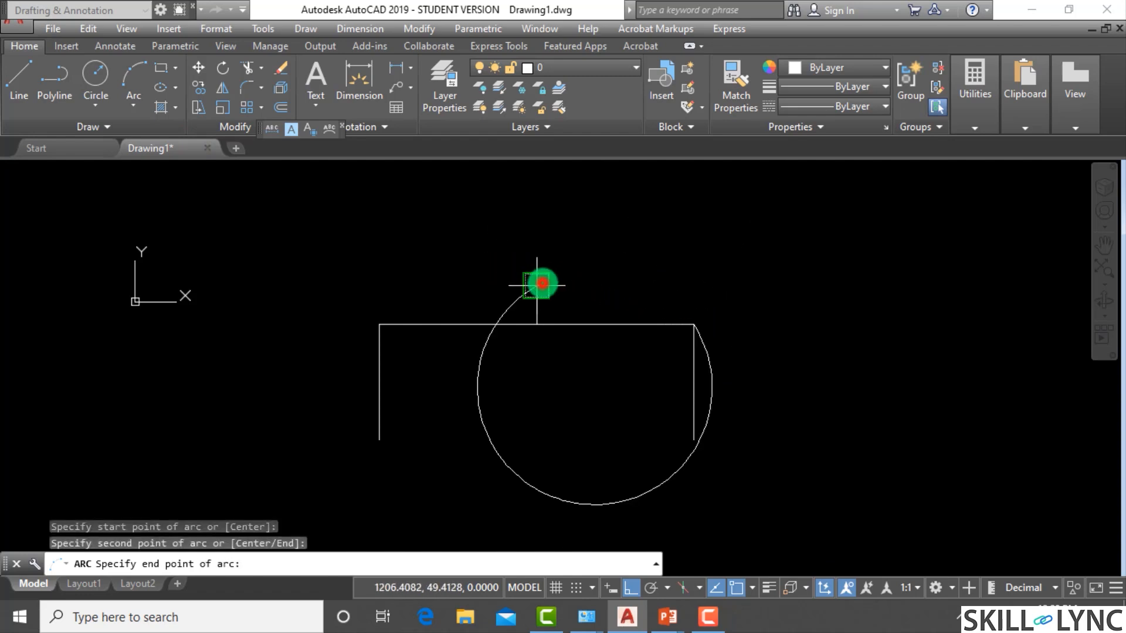
left_click(378, 324)
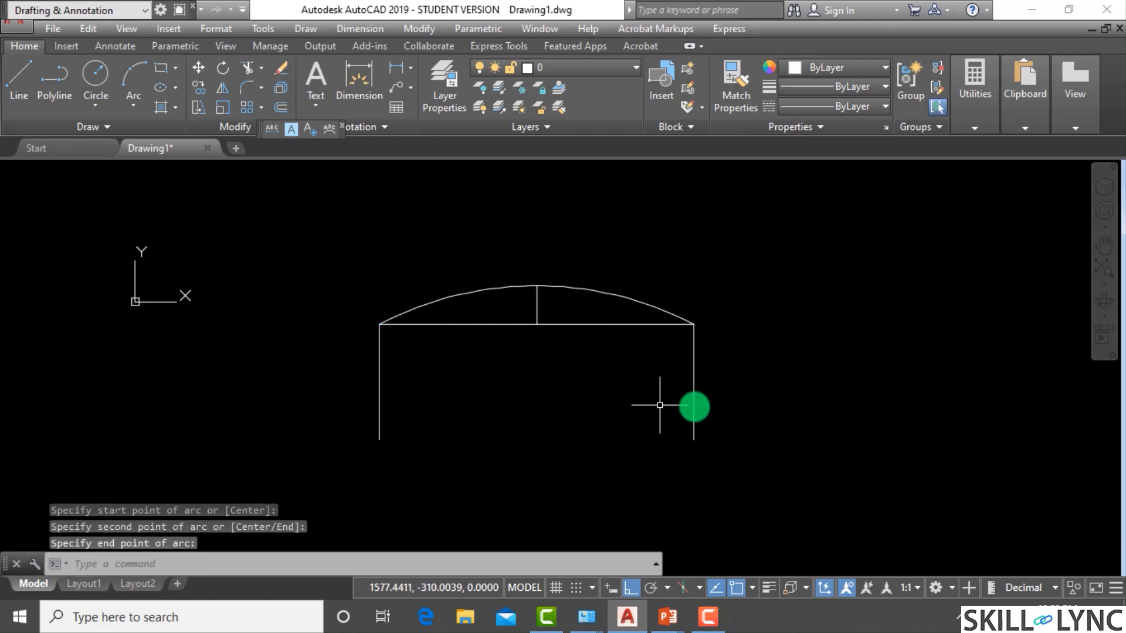
Step: Draw two connected lines forming a V to the right of the arched frame, with Ortho off
scroll(666, 402, "down", 2)
scroll(469, 341, "up", 4)
scroll(458, 344, "down", 2)
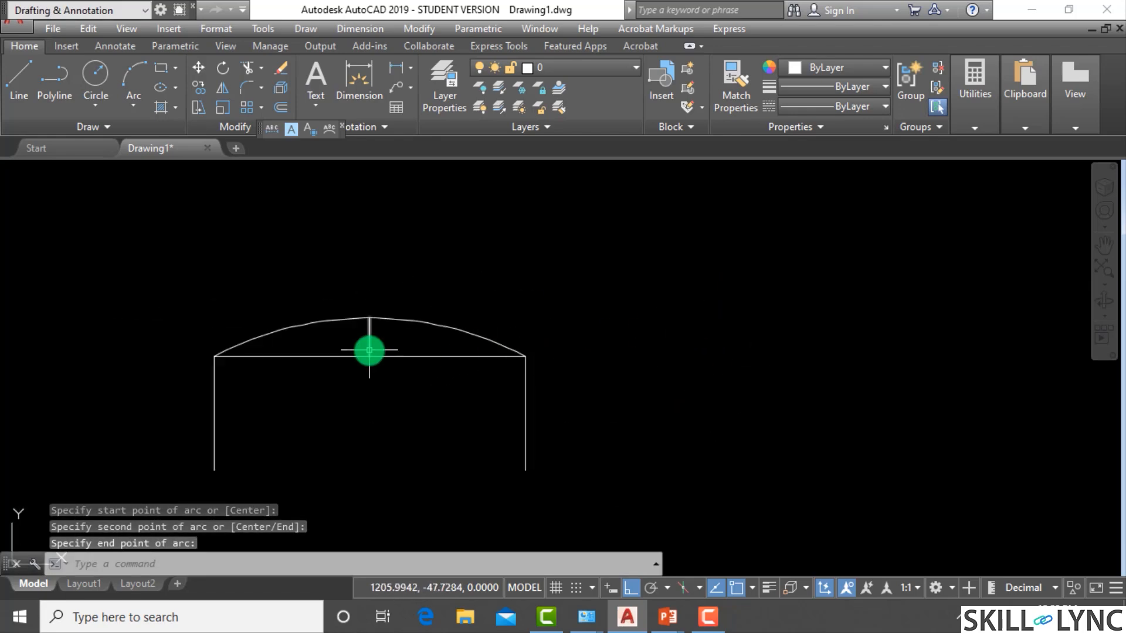
scroll(369, 347, "up", 2)
scroll(352, 343, "down", 3)
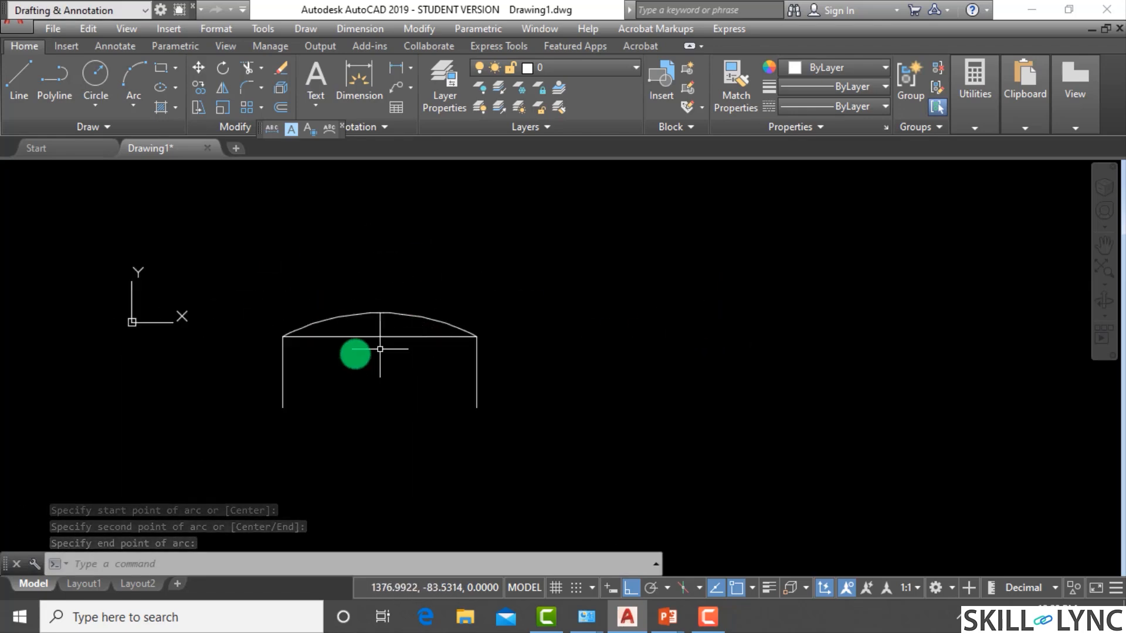
scroll(597, 359, "up", 2)
type("l")
key("Return")
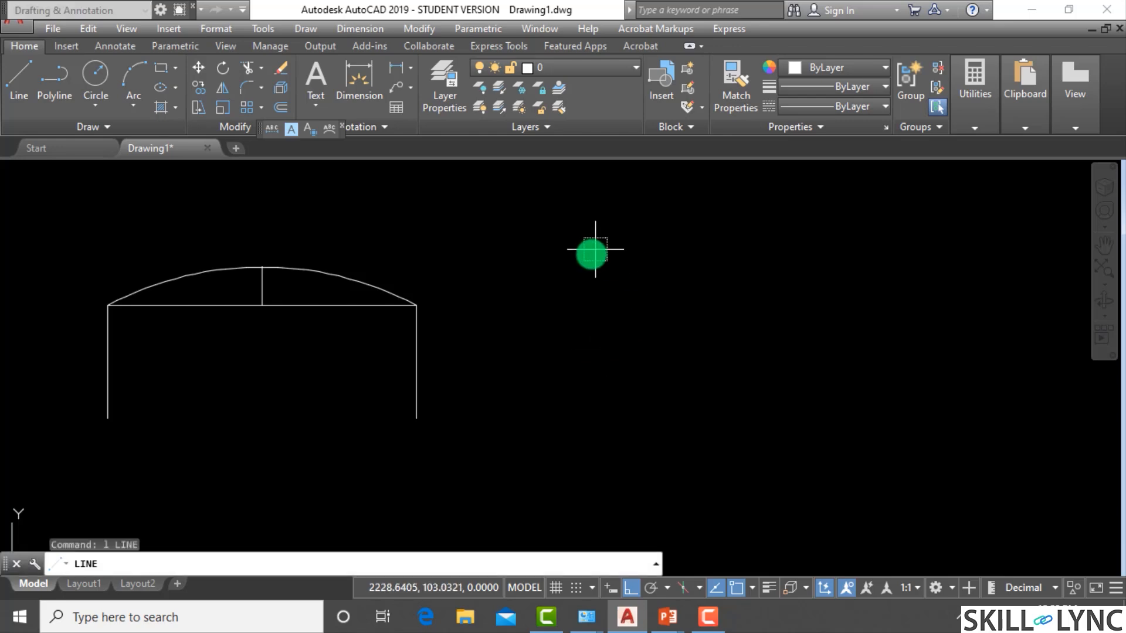
left_click(546, 294)
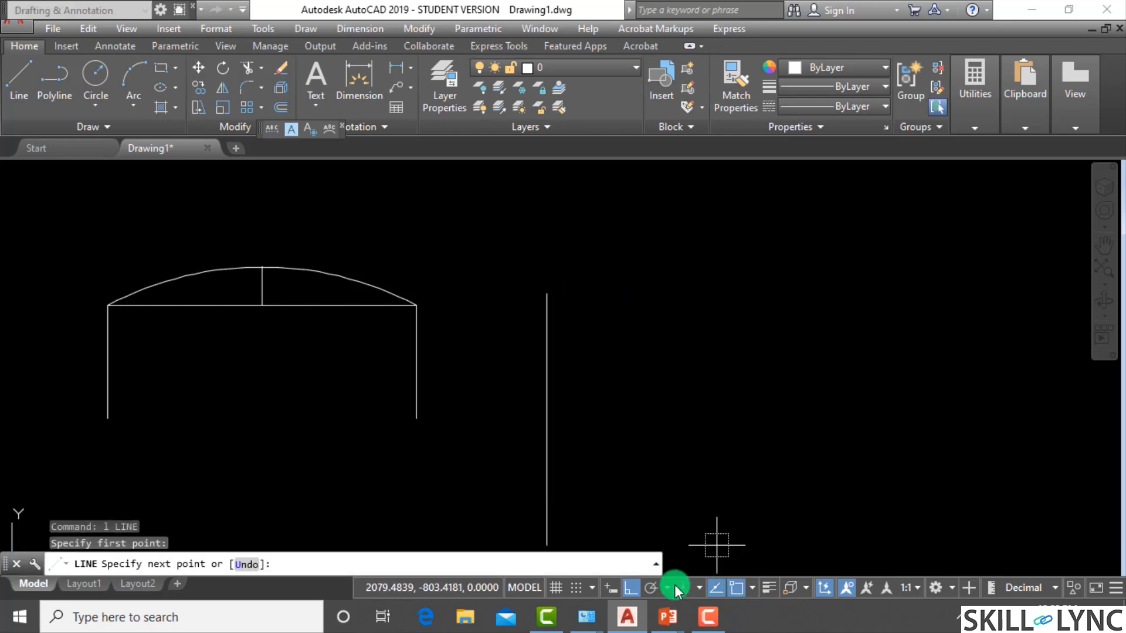
left_click(626, 587)
left_click(699, 456)
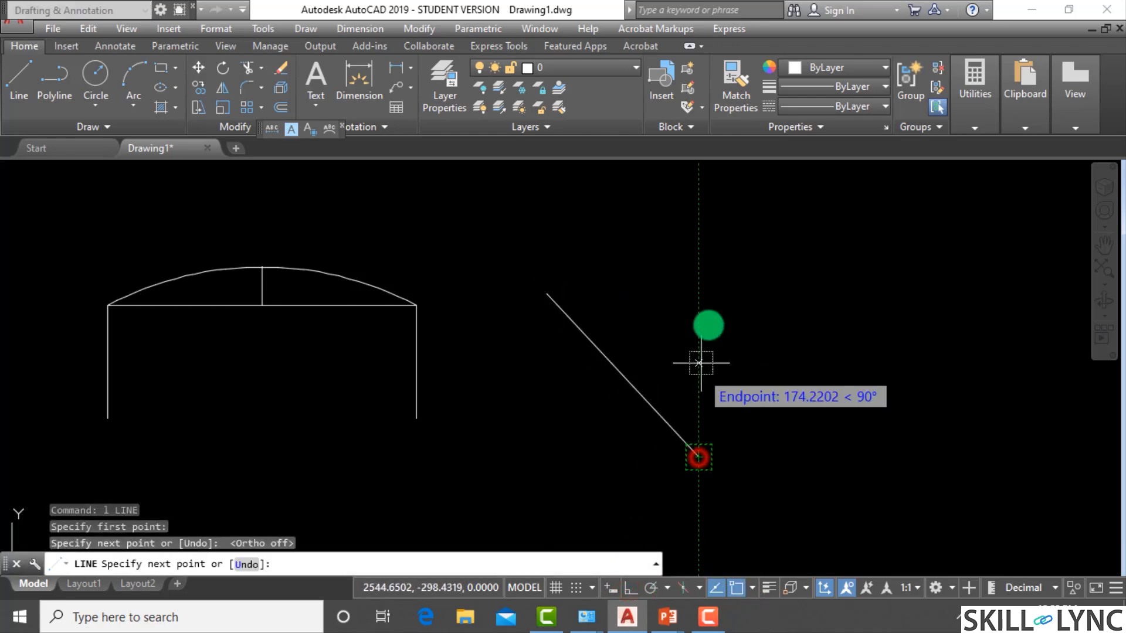
left_click(779, 239)
key("Escape")
Step: Draw a horizontal line from the V's vertex toward the right
key("Return")
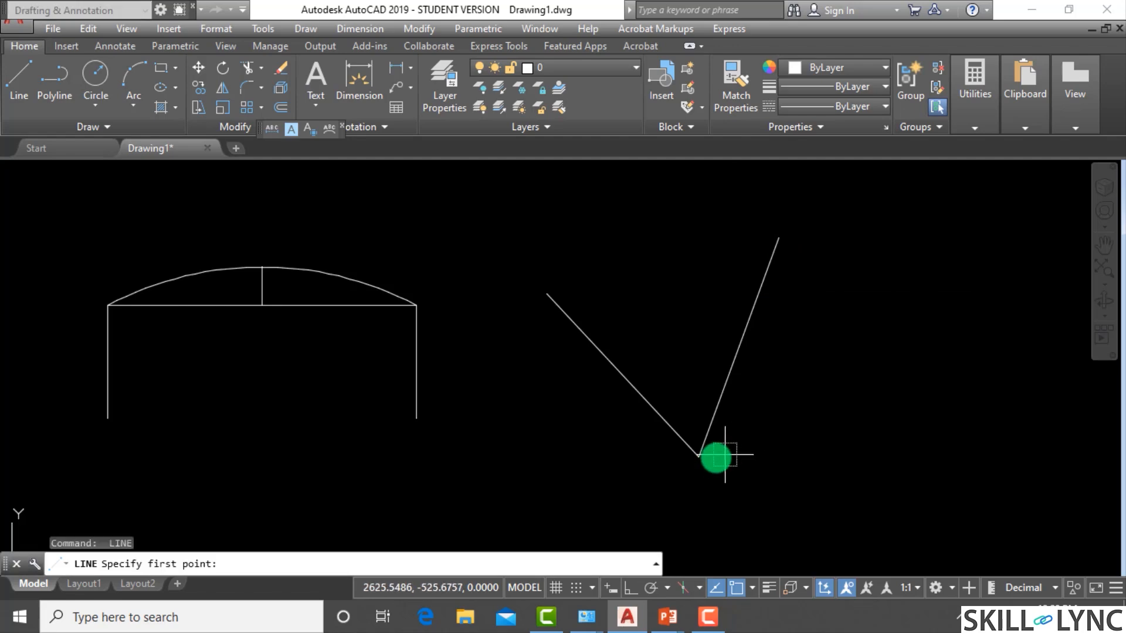
left_click(699, 456)
left_click(928, 451)
key("Escape")
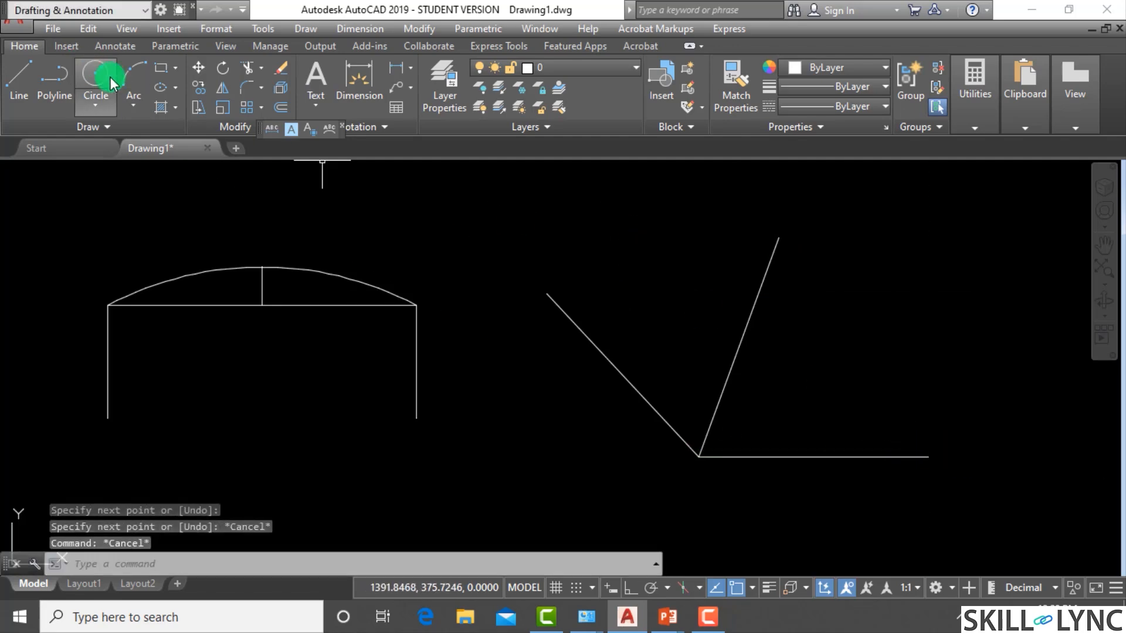
Step: Draw a 3-Point arc from the V's left end through its upper-right end to the horizontal line's right end
left_click(134, 105)
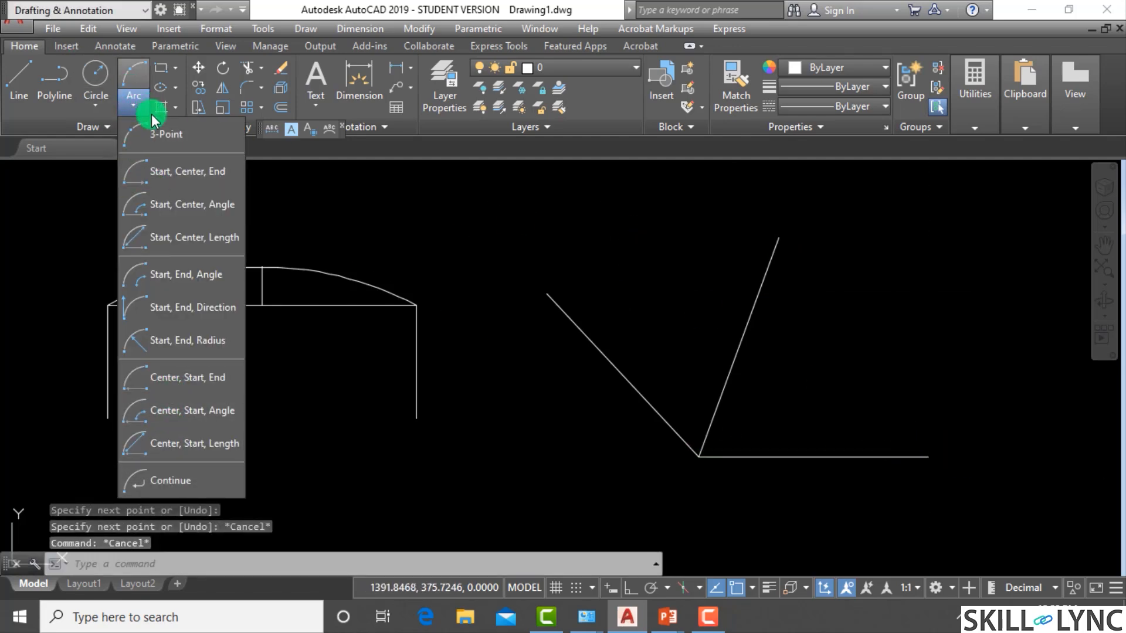
left_click(166, 135)
left_click(546, 293)
left_click(778, 238)
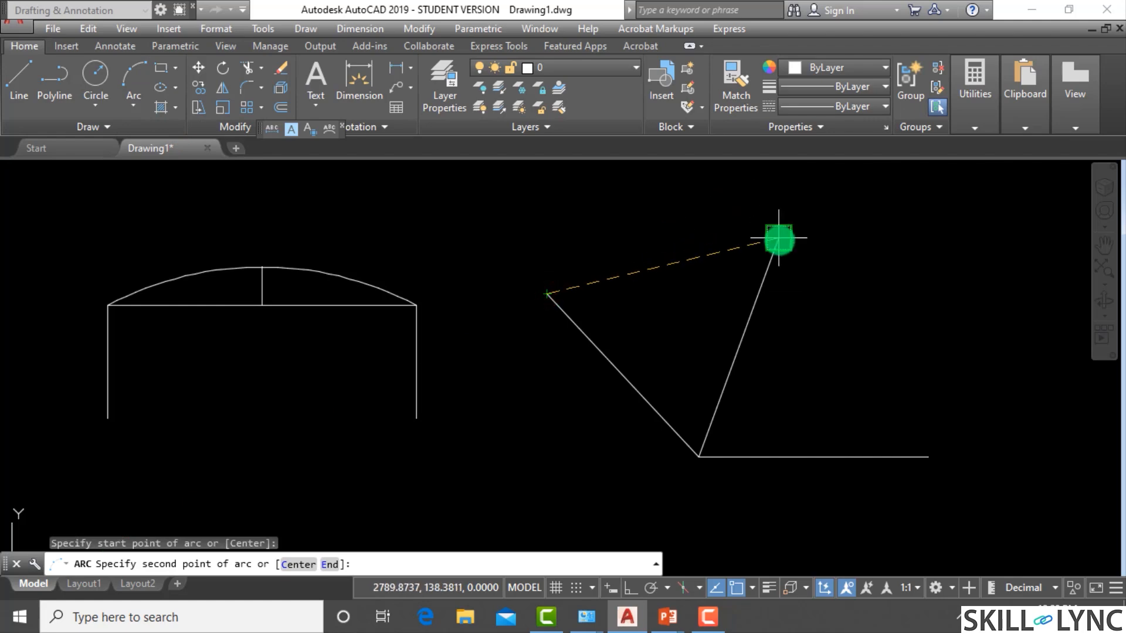
left_click(929, 456)
scroll(911, 382, "down", 3)
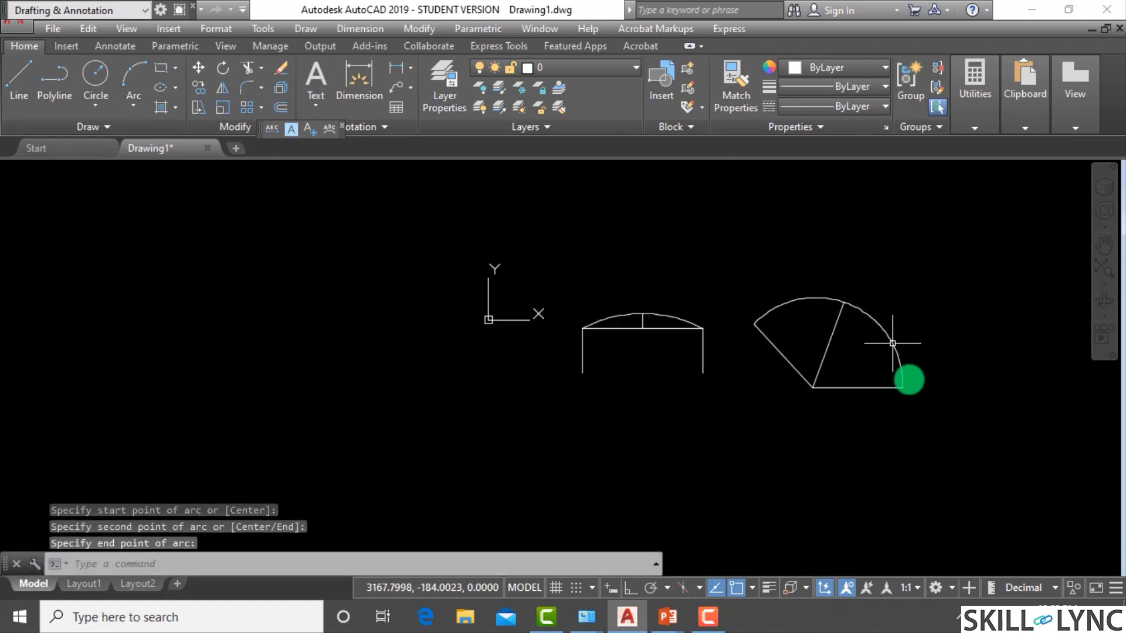
scroll(930, 435, "up", 2)
Step: Draw a Continue arc from the last arc's end to the lower end of the arched frame's left vertical line
left_click(127, 111)
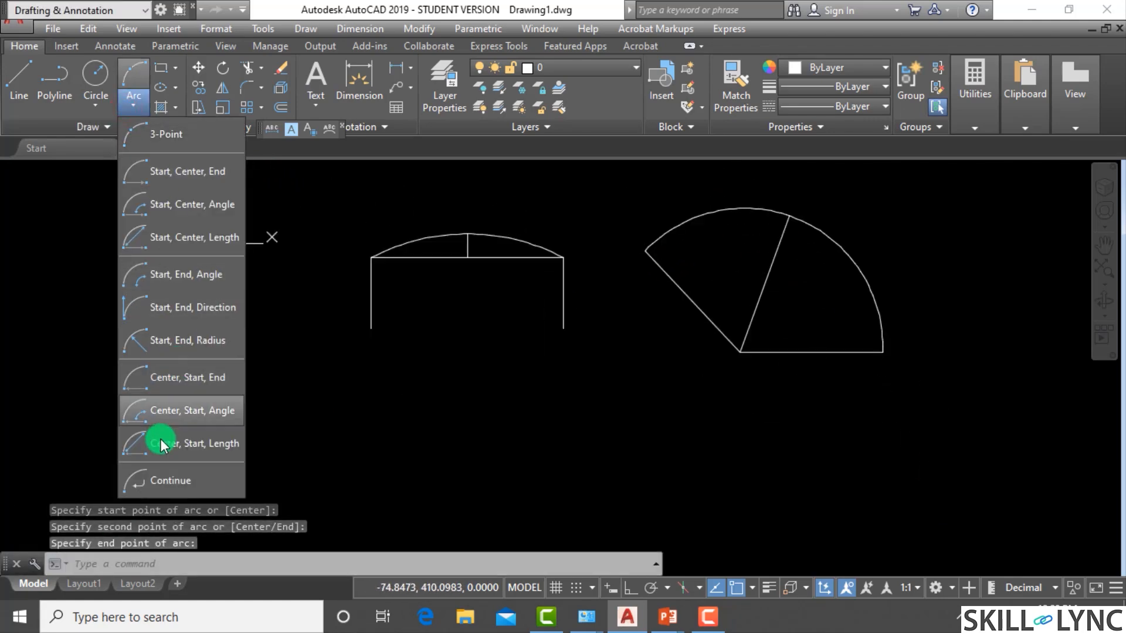
left_click(161, 480)
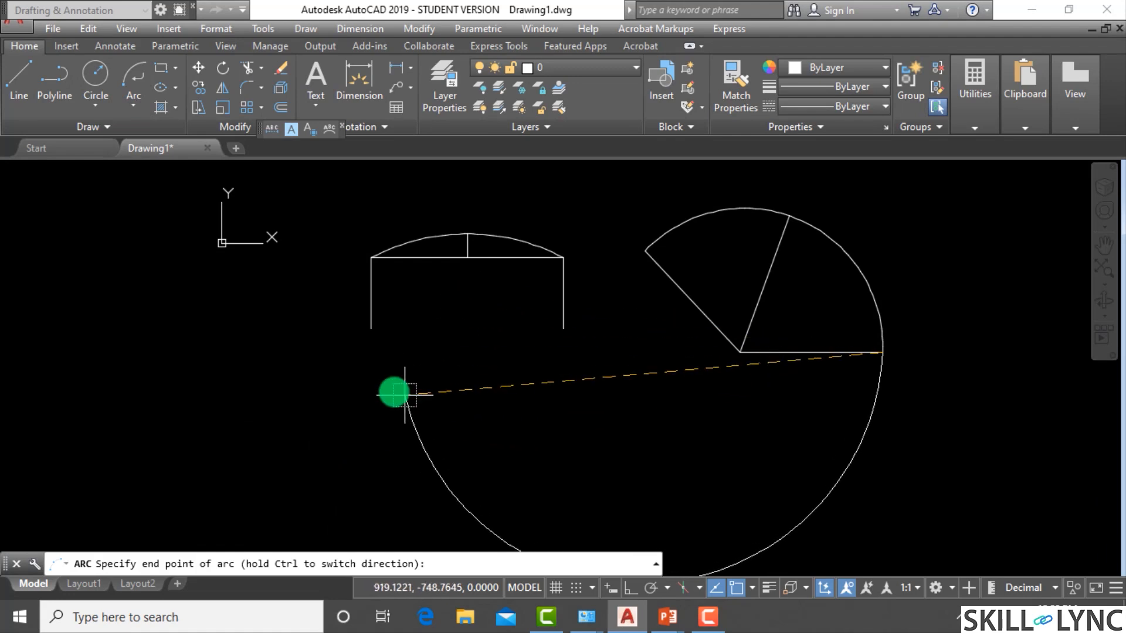
left_click(370, 332)
scroll(434, 241, "down", 4)
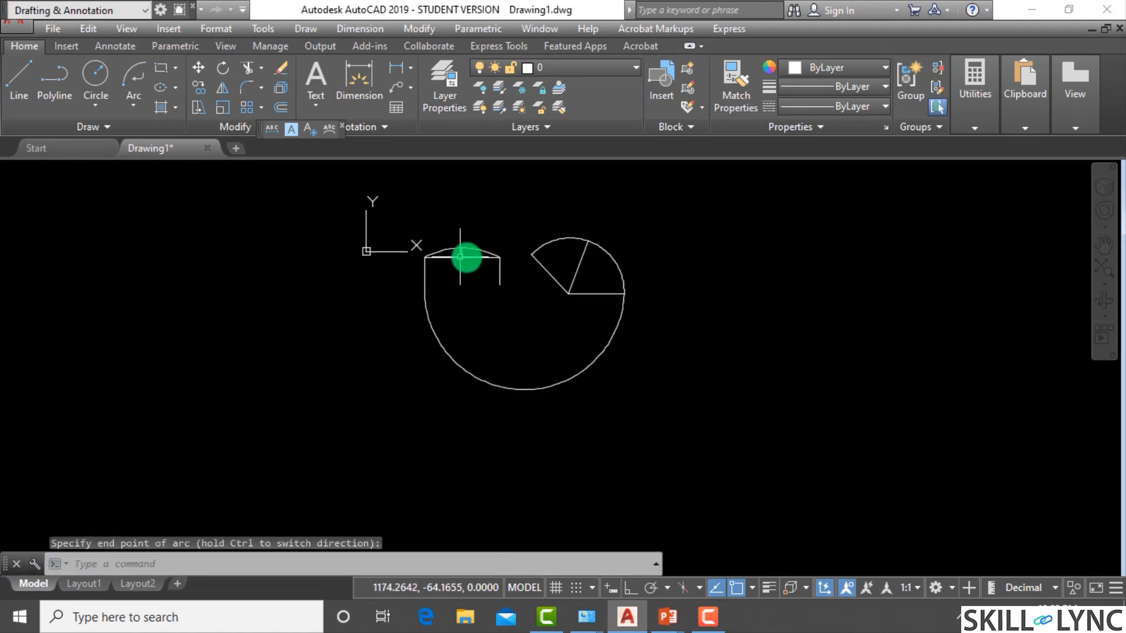
scroll(598, 276, "up", 2)
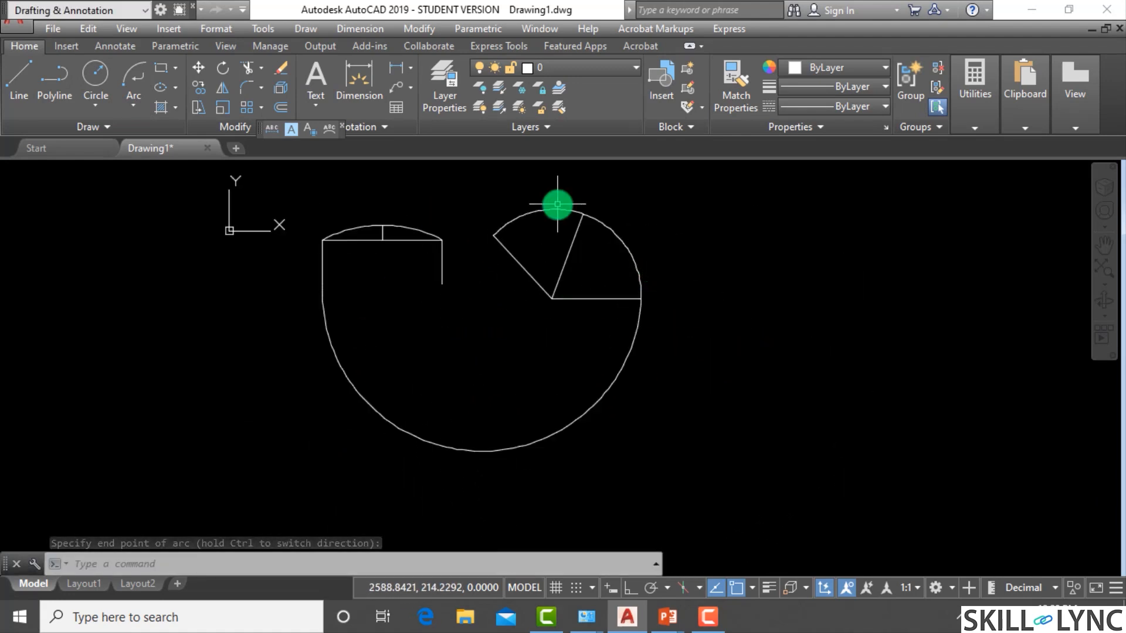
scroll(424, 222, "up", 2)
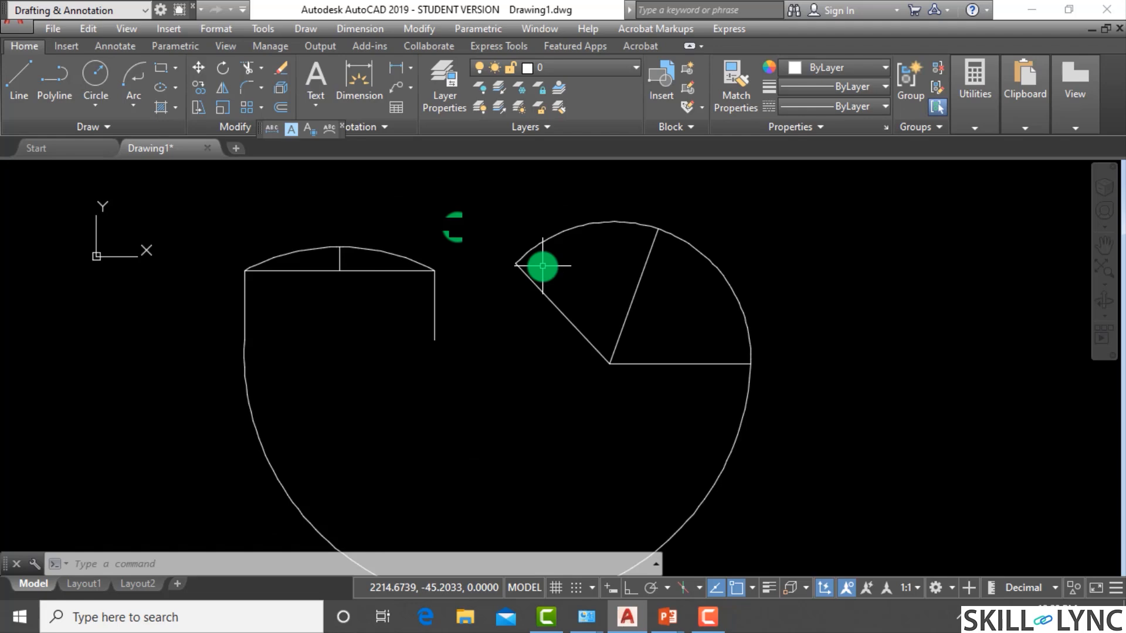
scroll(518, 237, "down", 2)
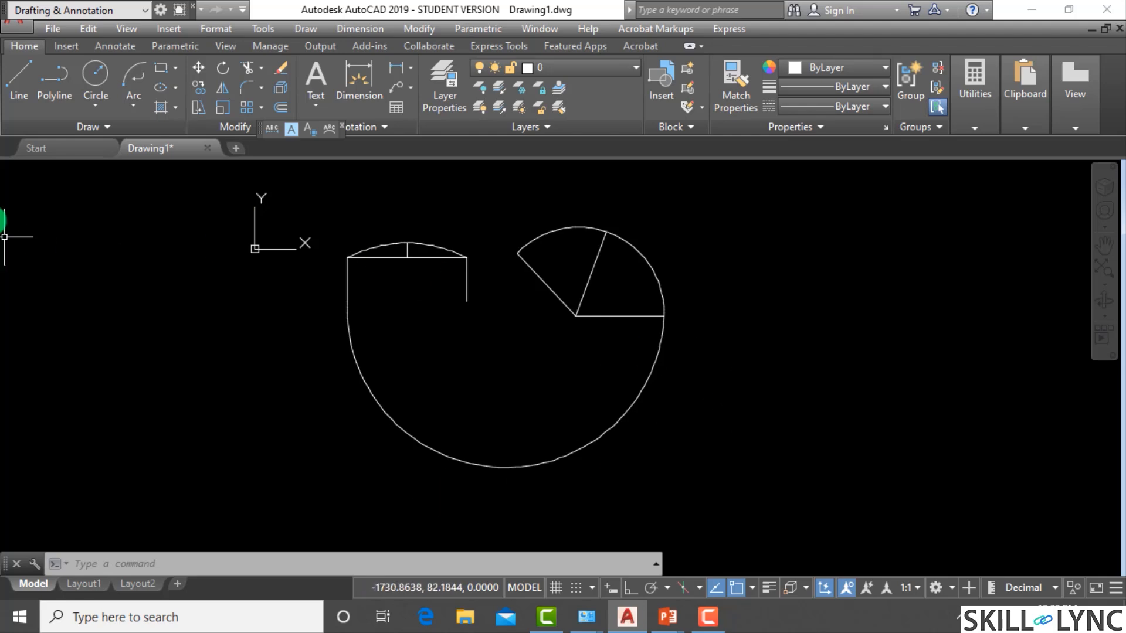
Step: Erase the arched frame, the fan-shaped figure and the large arc joining them
left_click(755, 452)
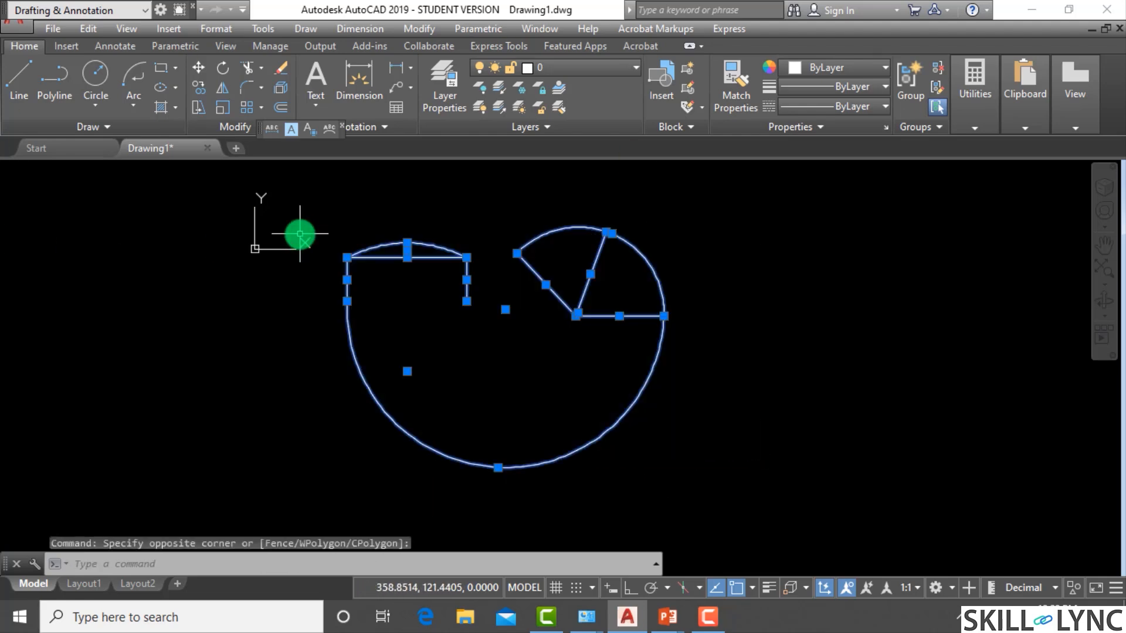
type("e")
key("Return")
key("Escape")
key("Escape")
Step: Draw an arc below the origin with the ARC command, picking the start point, the Center option, the centre and the end point
left_click(125, 111)
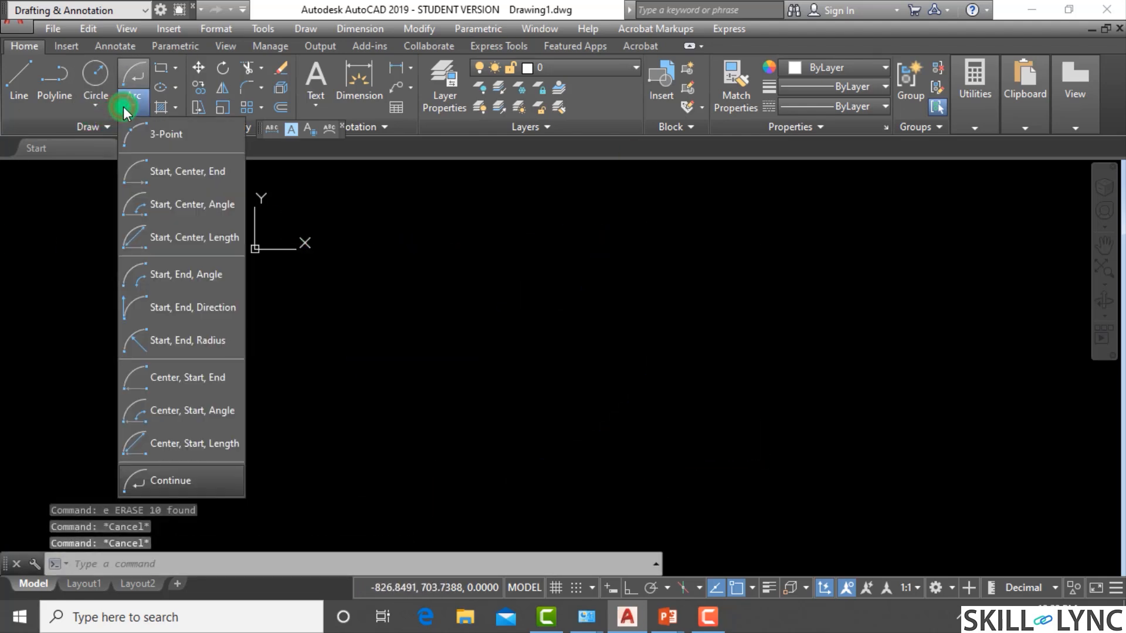
left_click(244, 566)
type("a")
key("Return")
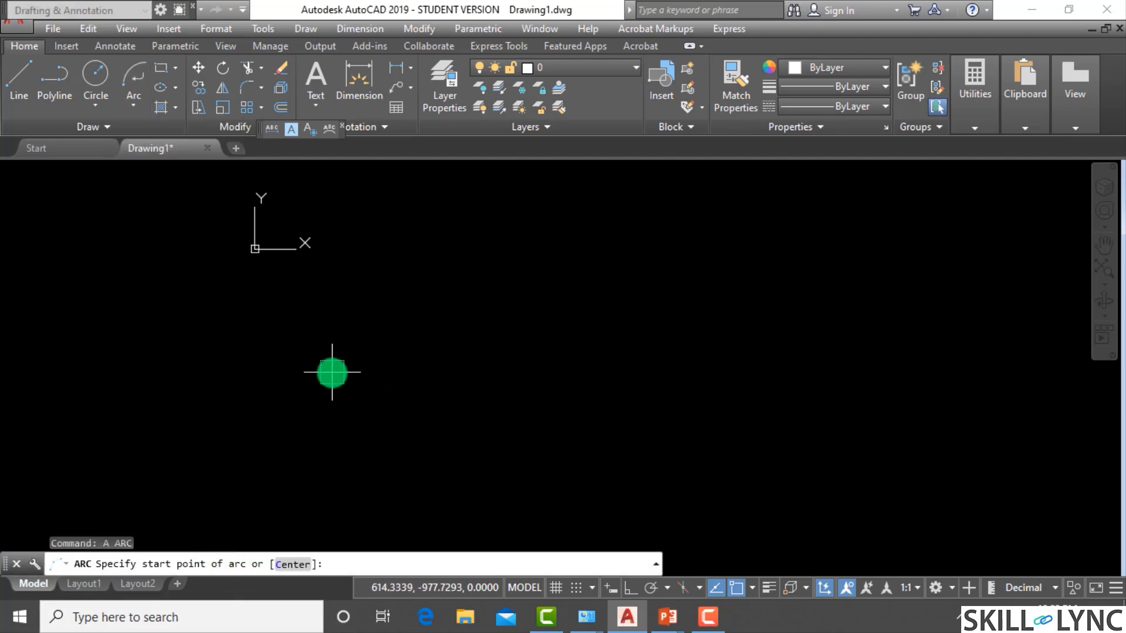
left_click(332, 372)
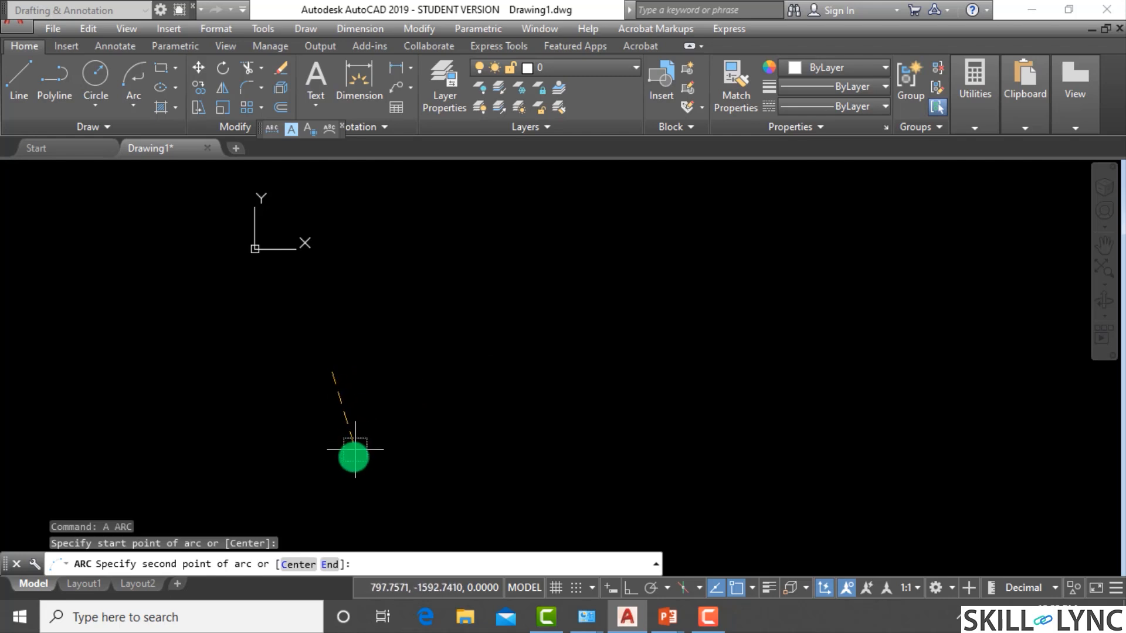
left_click(298, 565)
left_click(527, 402)
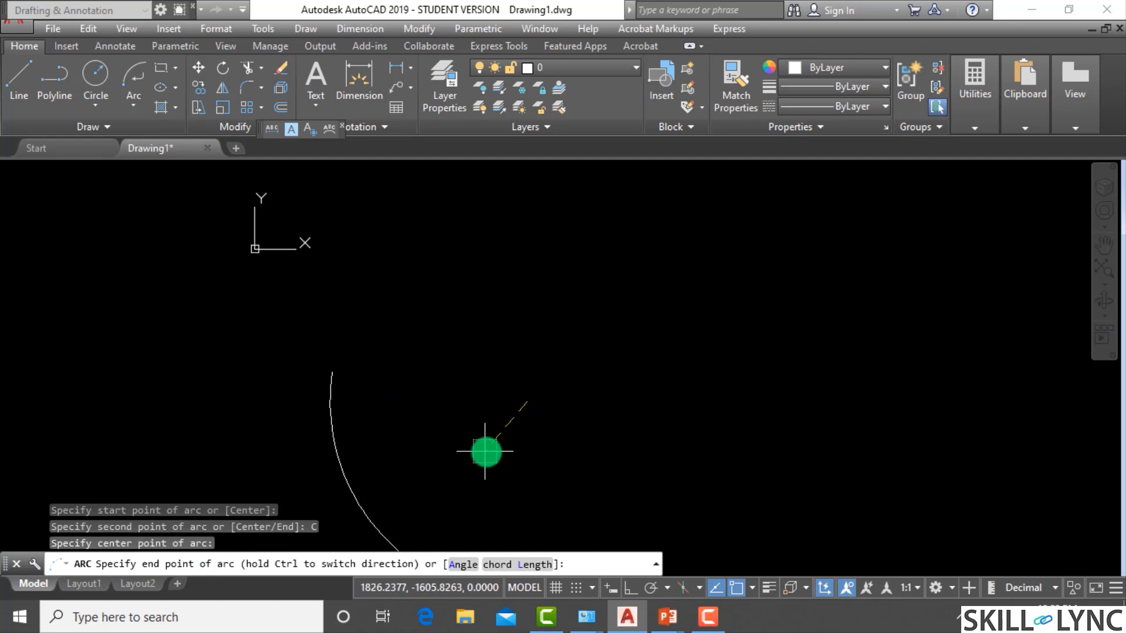
left_click(484, 452)
scroll(377, 402, "down", 2)
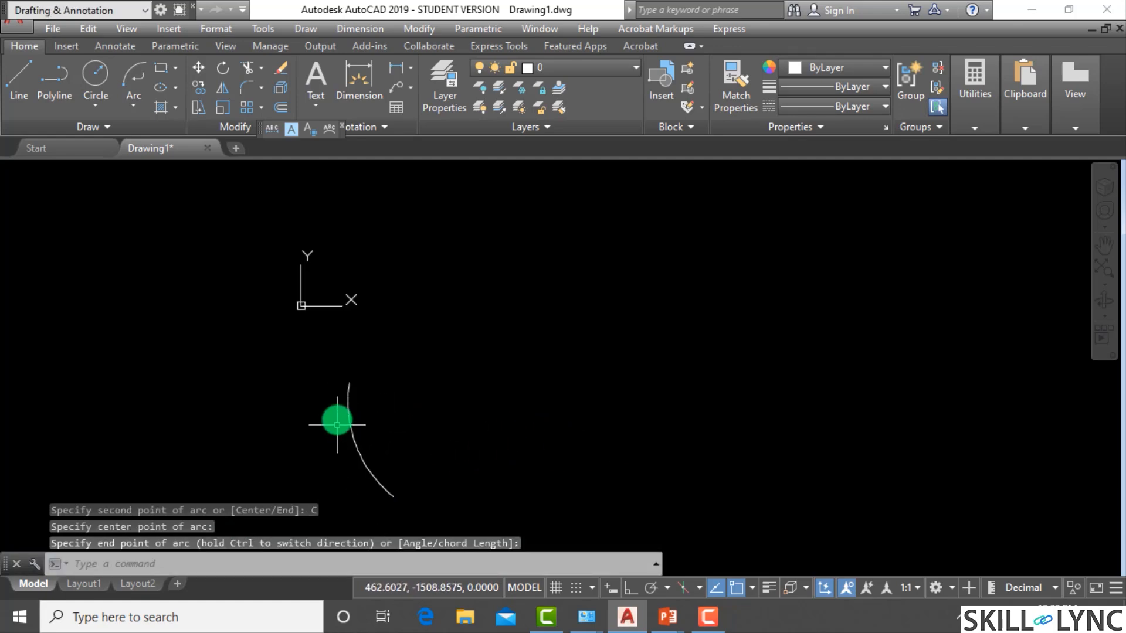
left_click(133, 104)
left_click(113, 555)
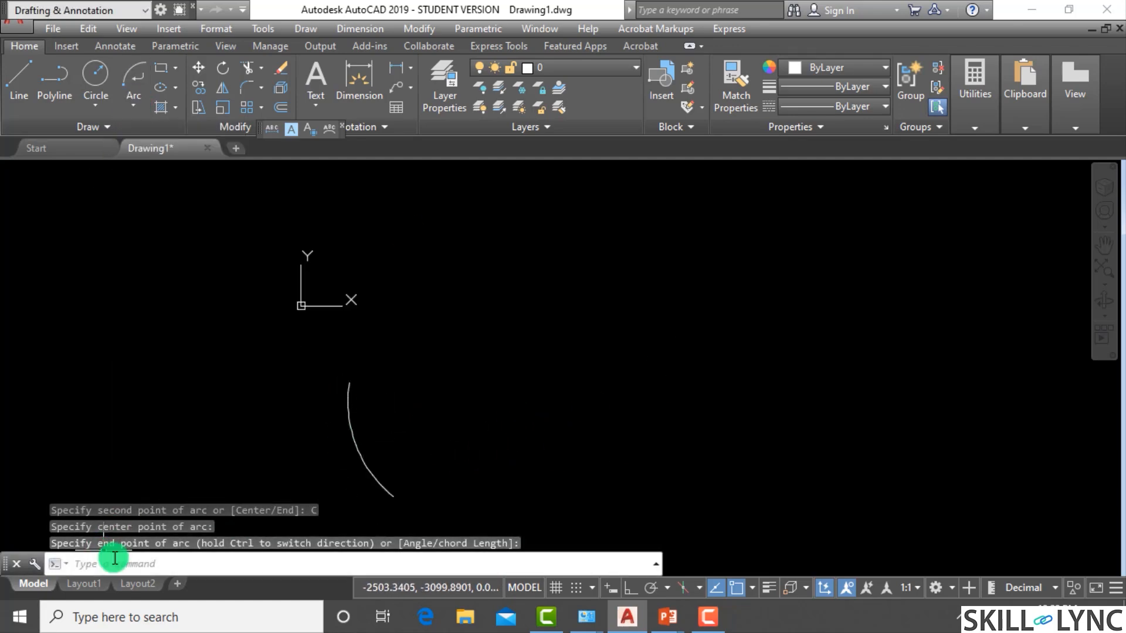
left_click(131, 106)
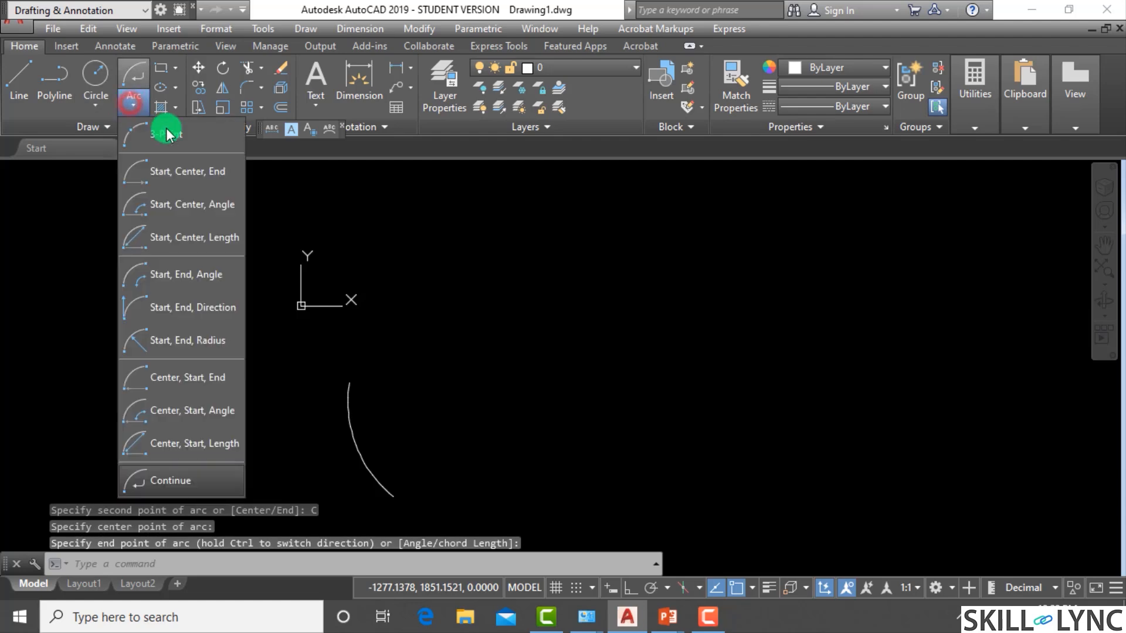
left_click(225, 484)
key("Escape")
key("Escape")
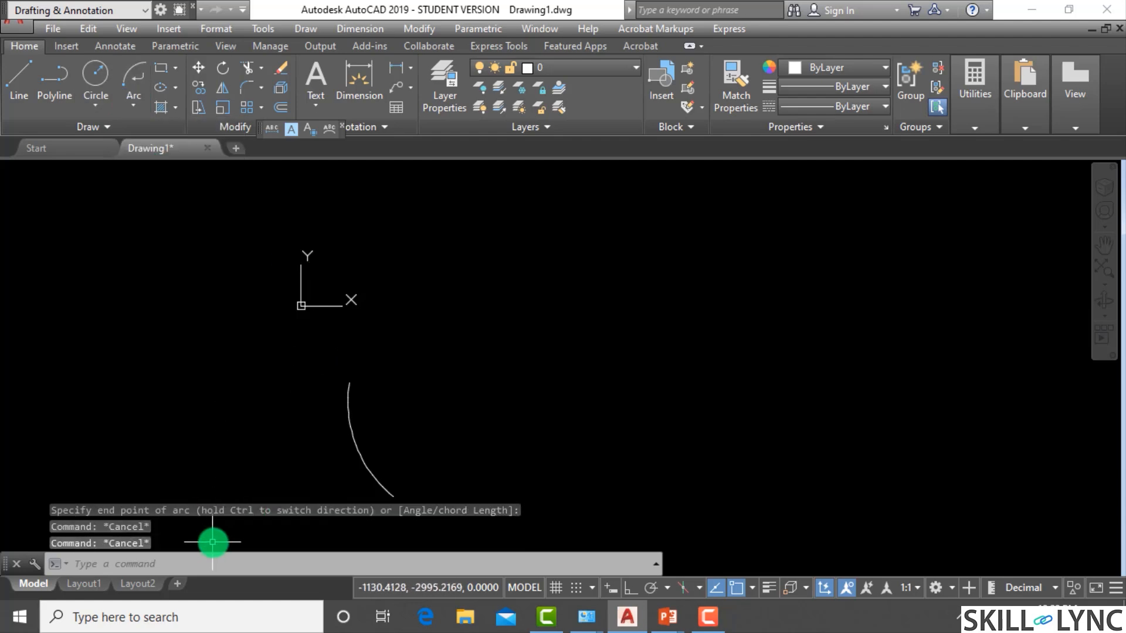
Step: Draw a second arc to the right of the first with the ARC command, using start point, Center and an included Angle of 45
type("a")
key("Return")
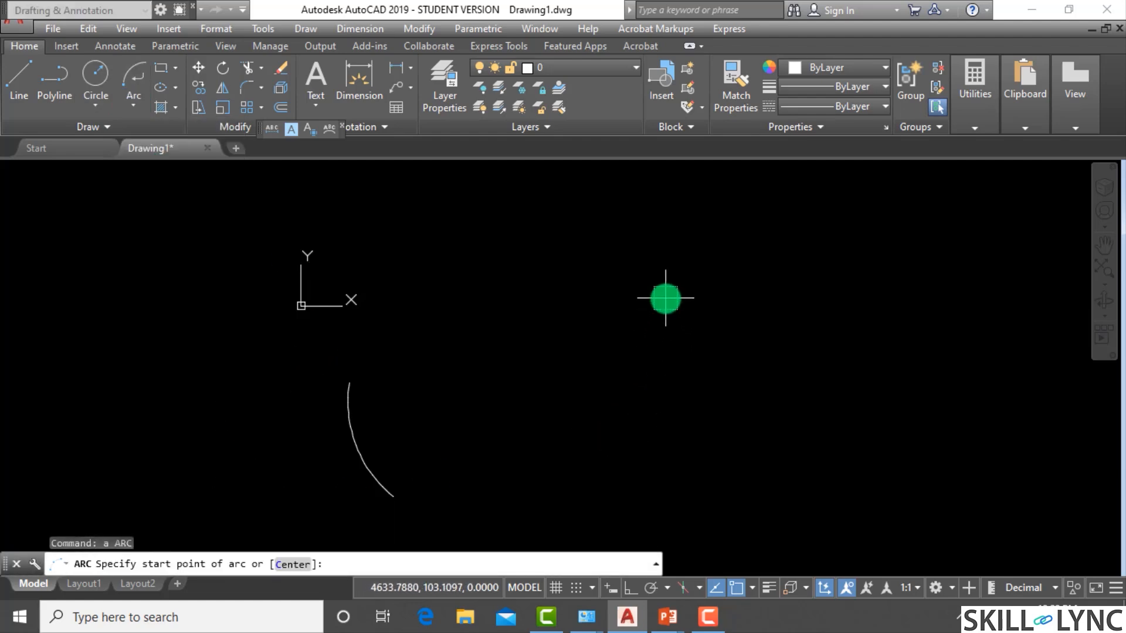
left_click(665, 299)
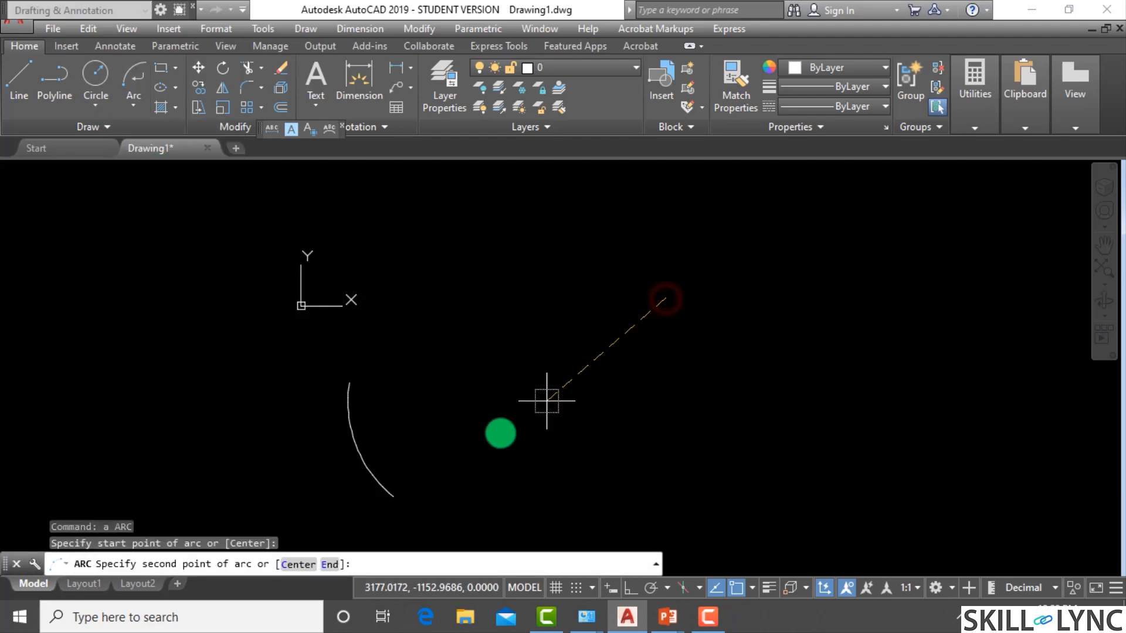
left_click(303, 564)
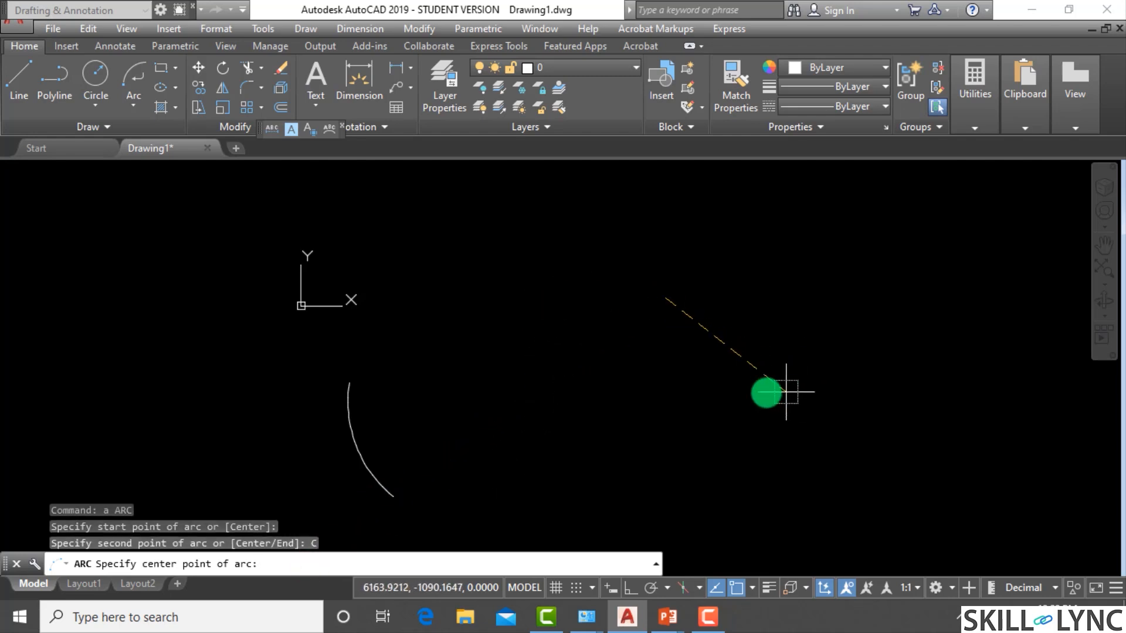
left_click(744, 396)
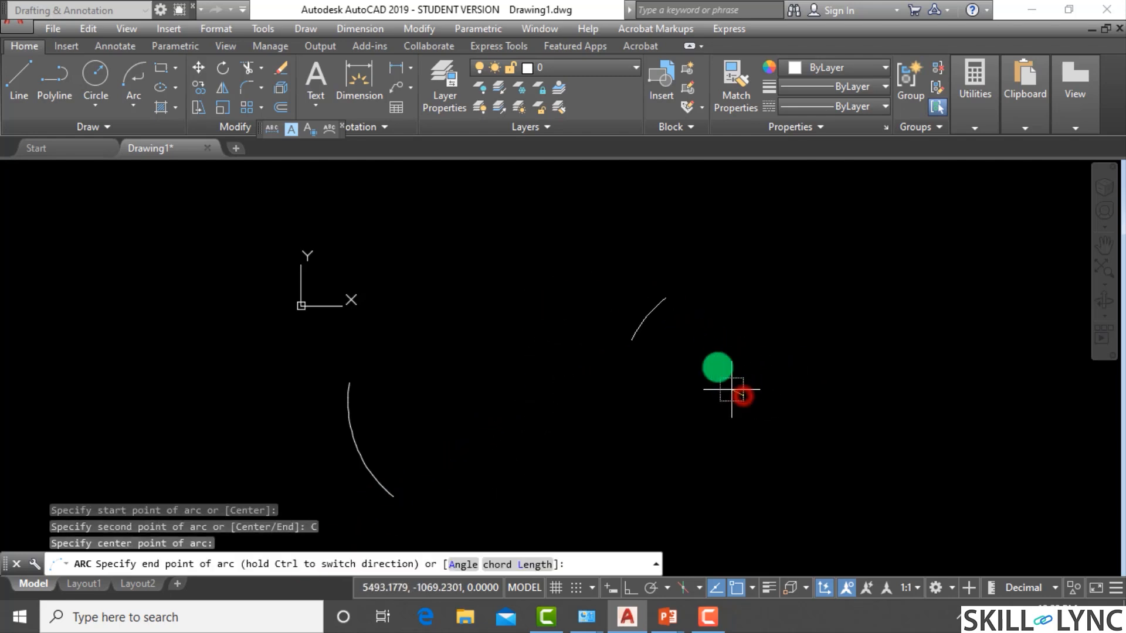
left_click(466, 565)
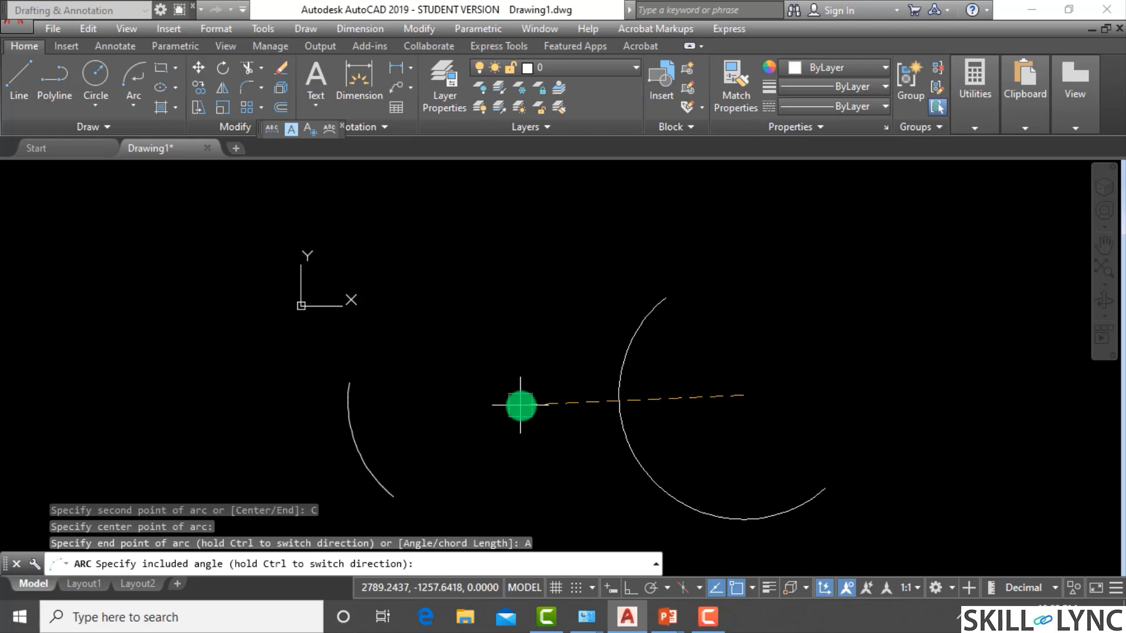
key("Return")
key("Escape")
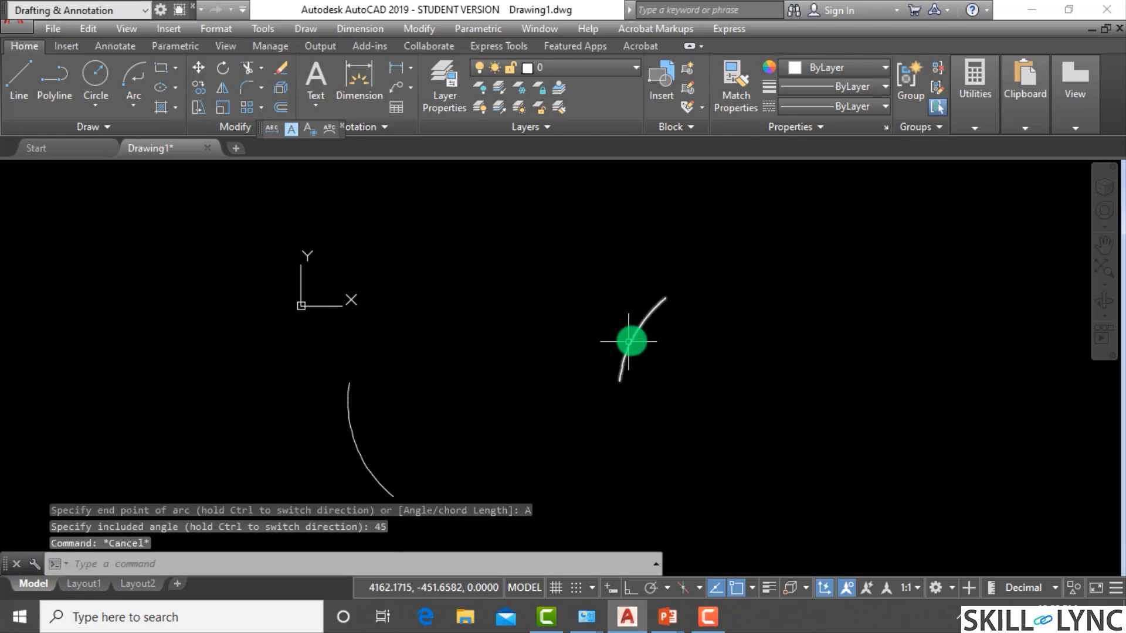
Step: Erase both arcs from the drawing
left_click(660, 353)
left_click(586, 312)
left_click(514, 360)
left_click(259, 428)
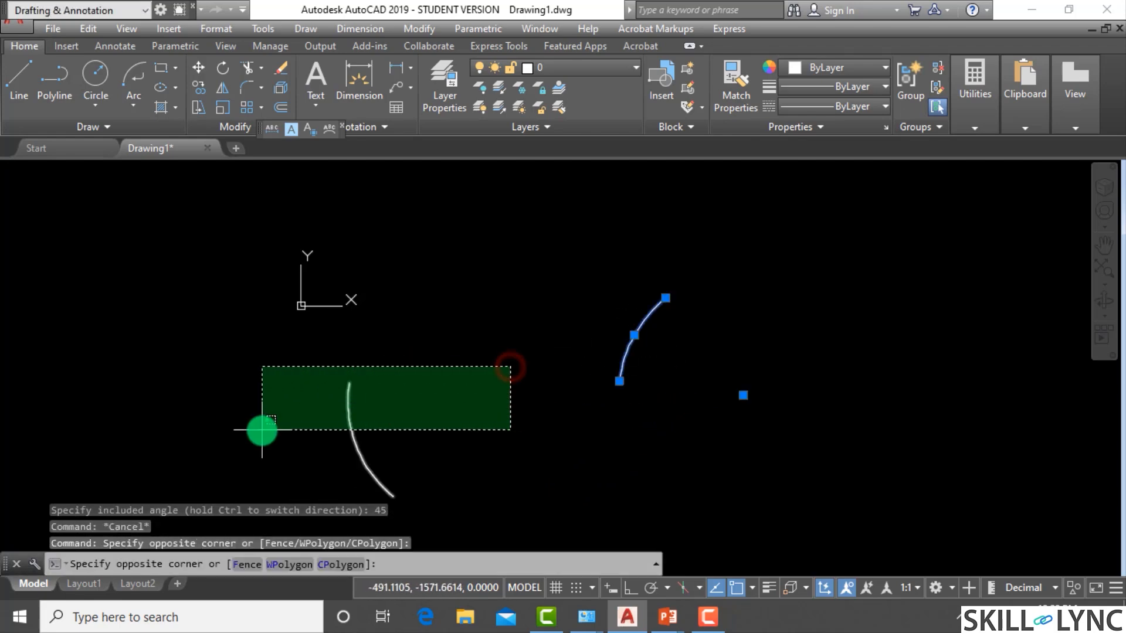
left_click(628, 388)
type("e")
key("Return")
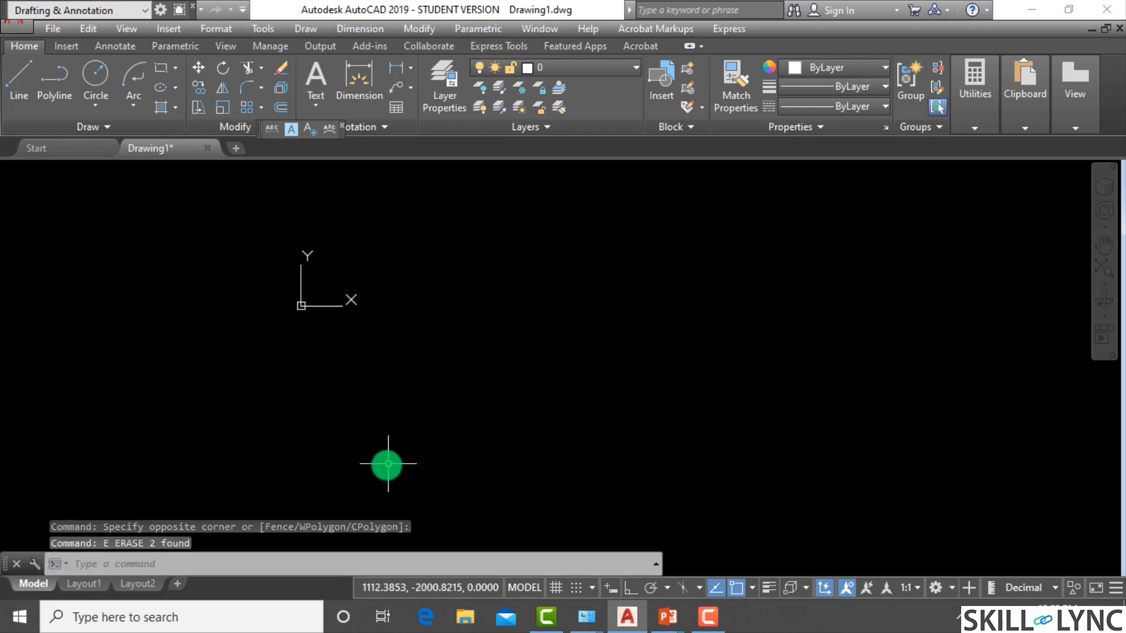
scroll(352, 344, "up", 4)
scroll(291, 235, "down", 2)
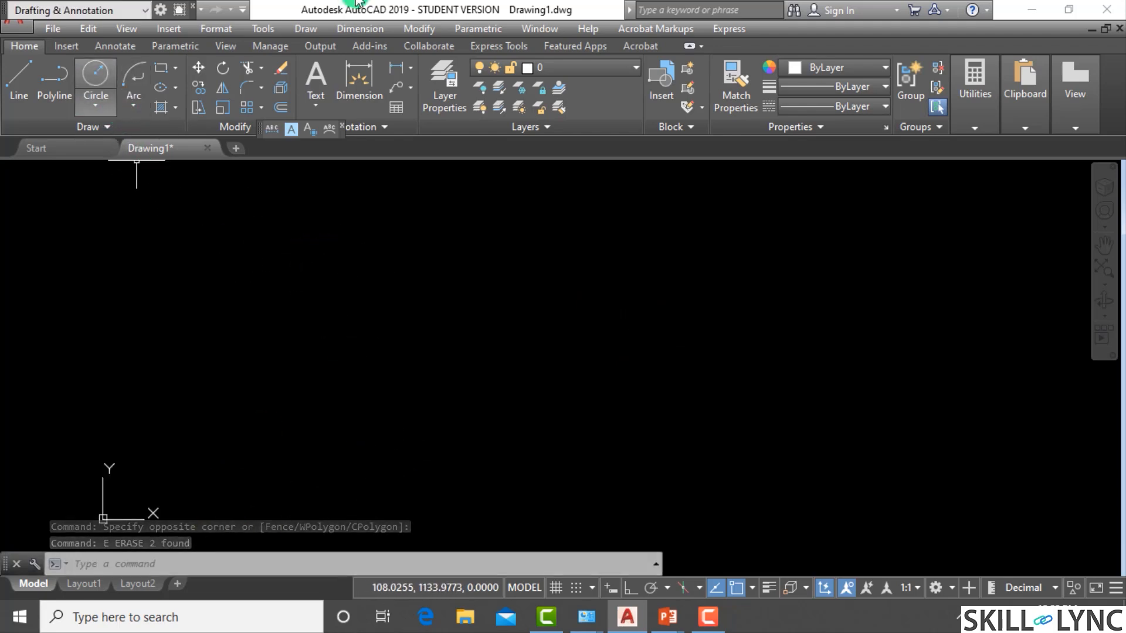
left_click(304, 30)
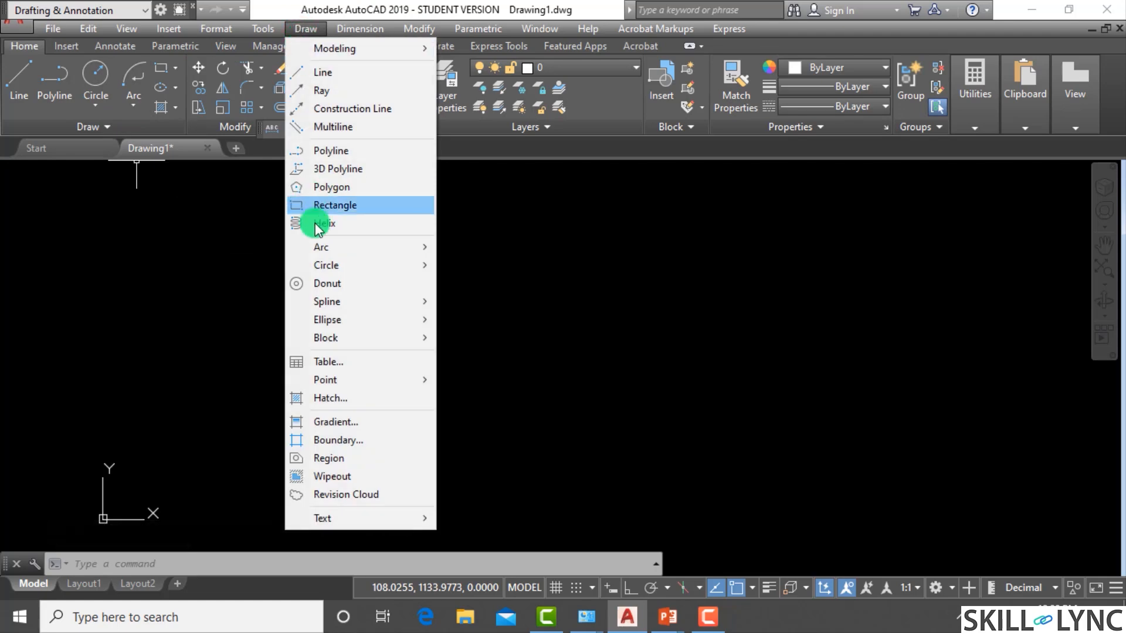
mouse_move(410, 248)
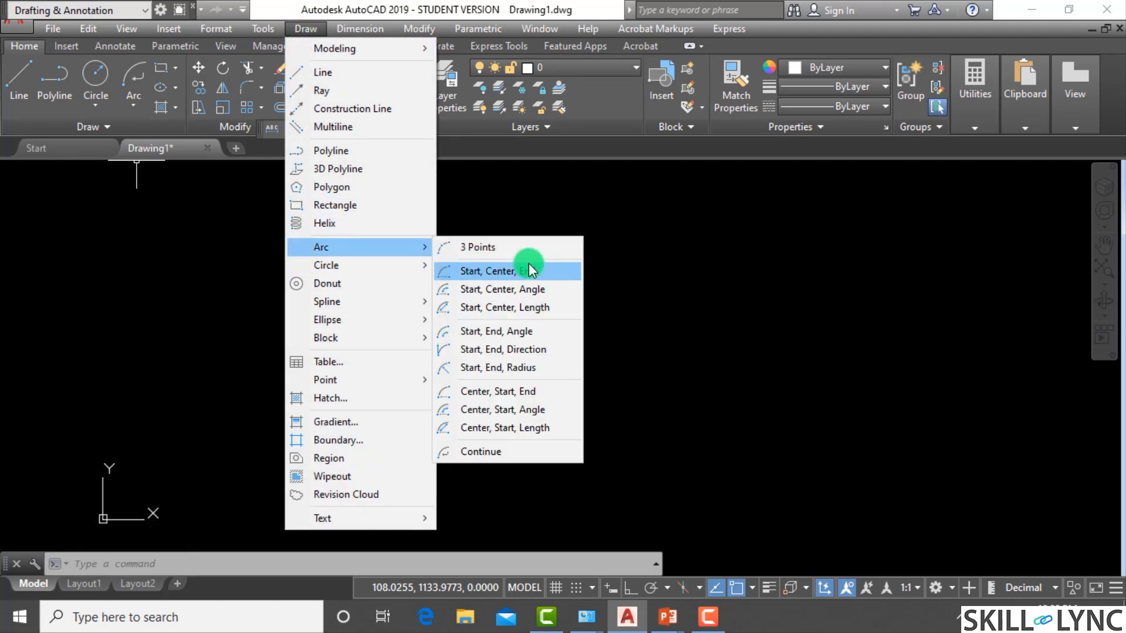
left_click(189, 474)
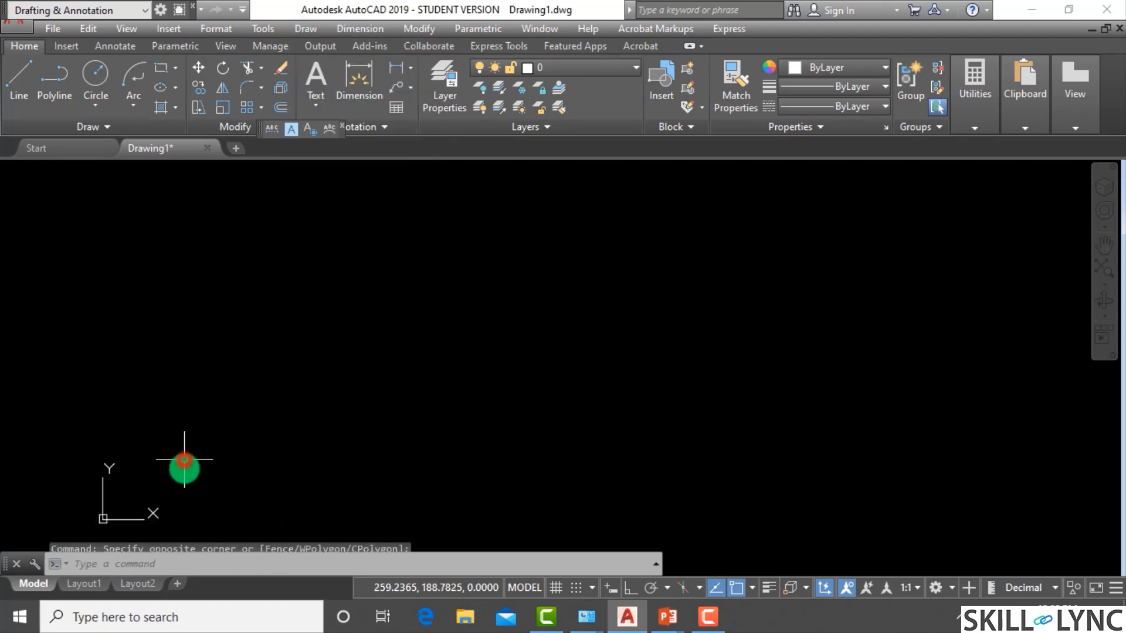
key("Escape")
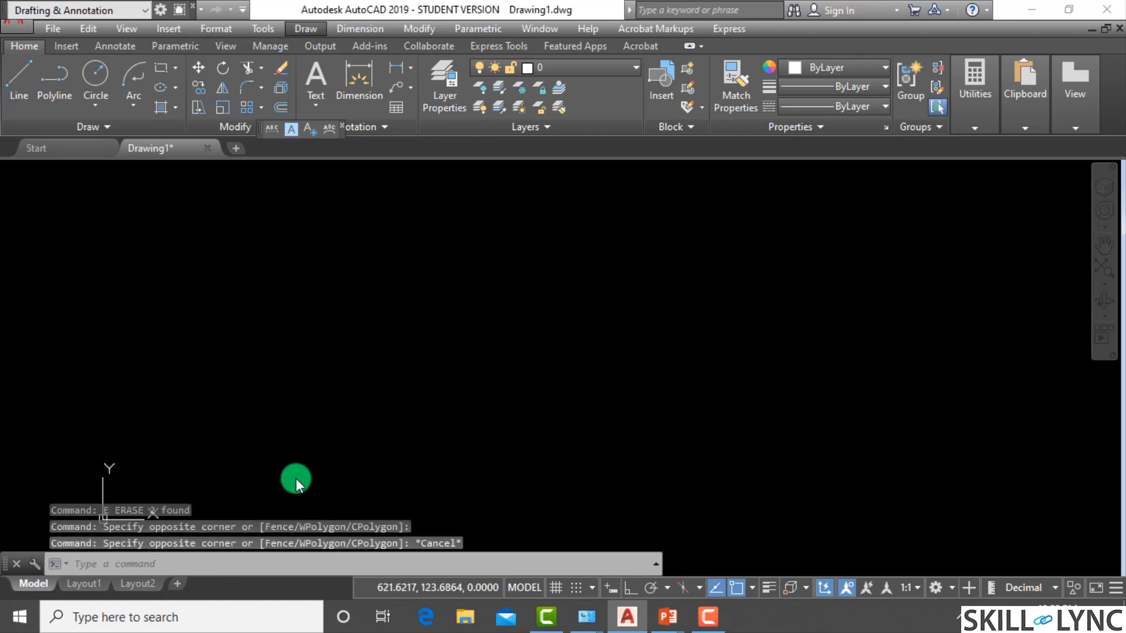